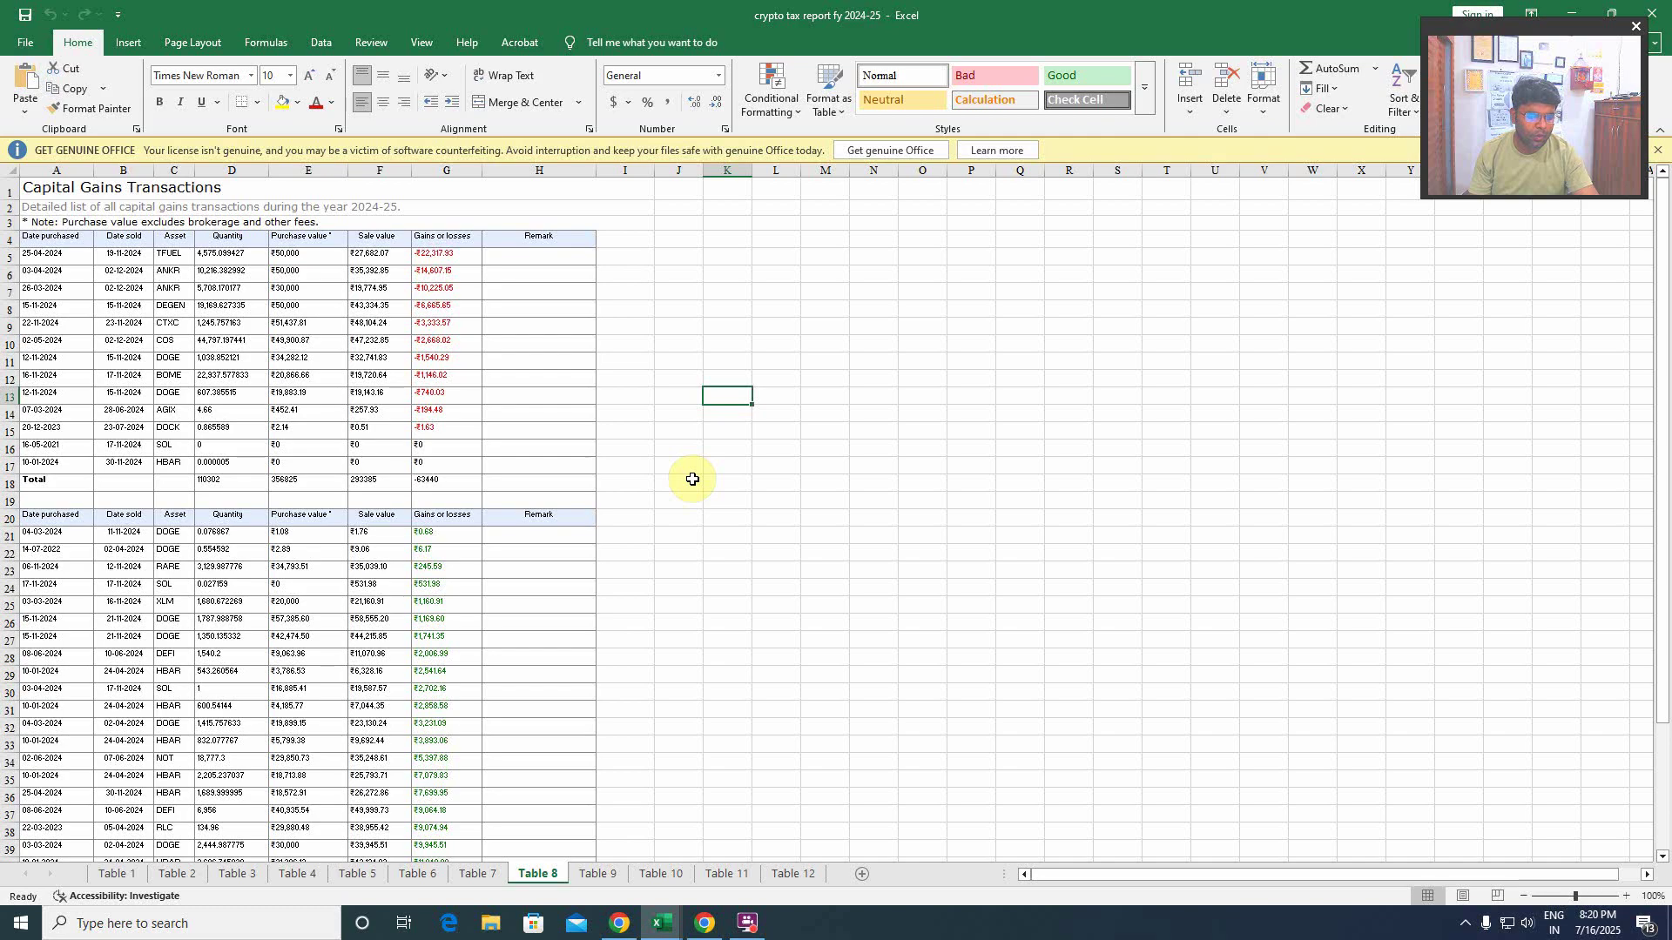
- Review the loss-making and profitable crypto capital gains transactions and their total rows on the Table 8 sheet
scroll(633, 429, "down", 5)
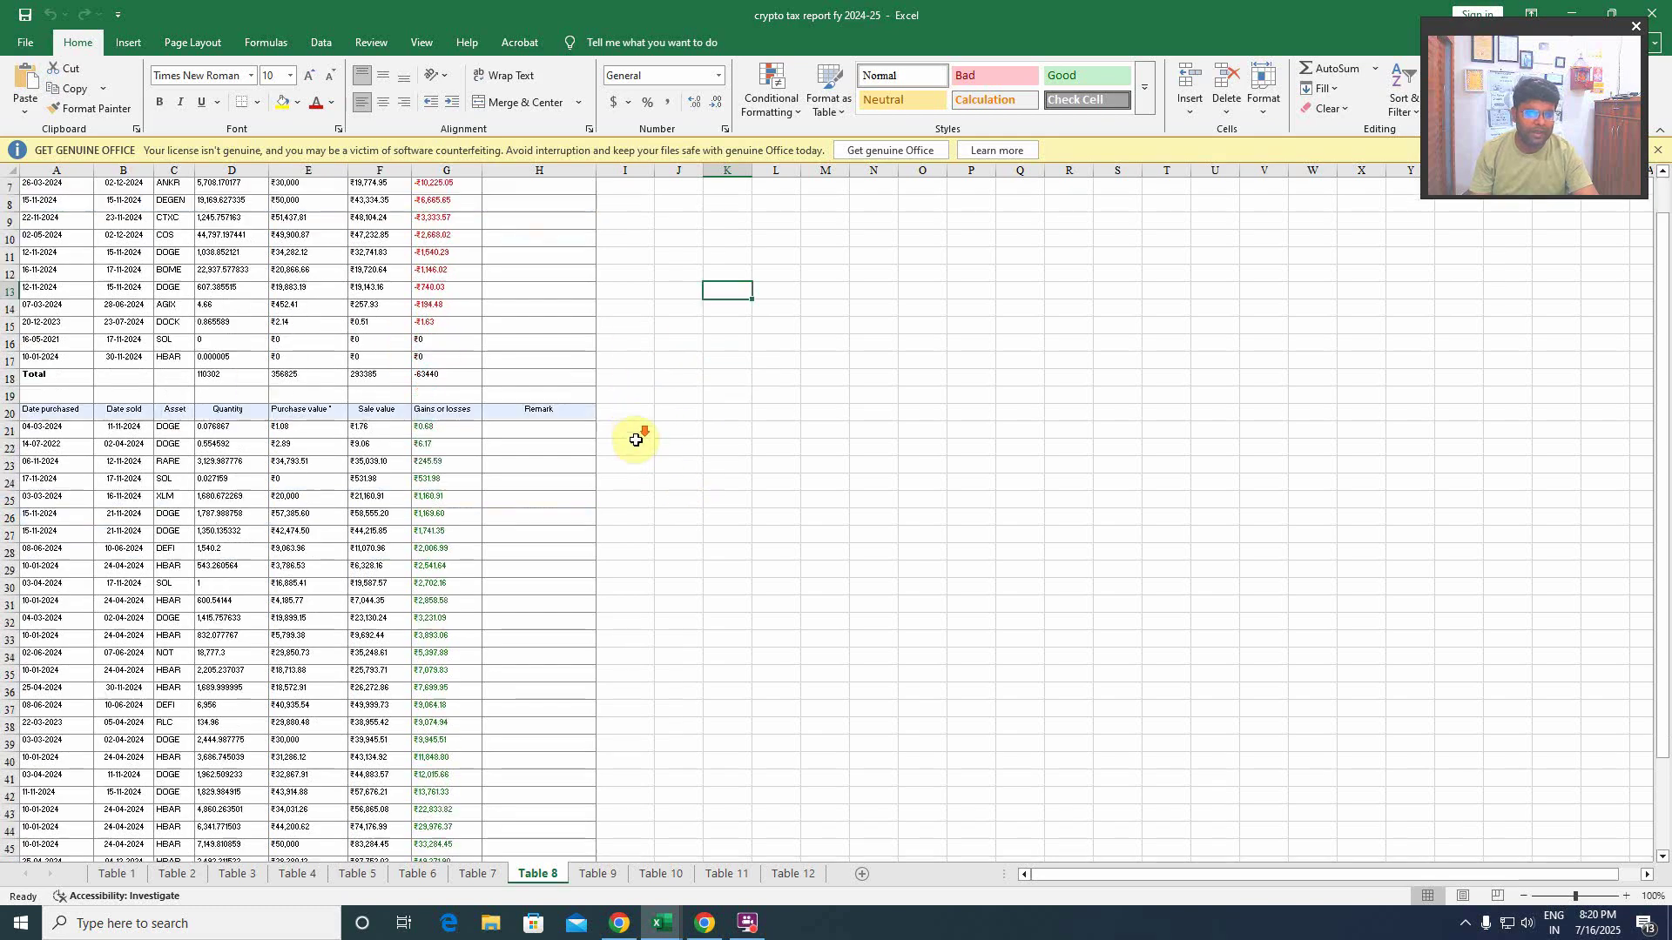
scroll(637, 440, "up", 5)
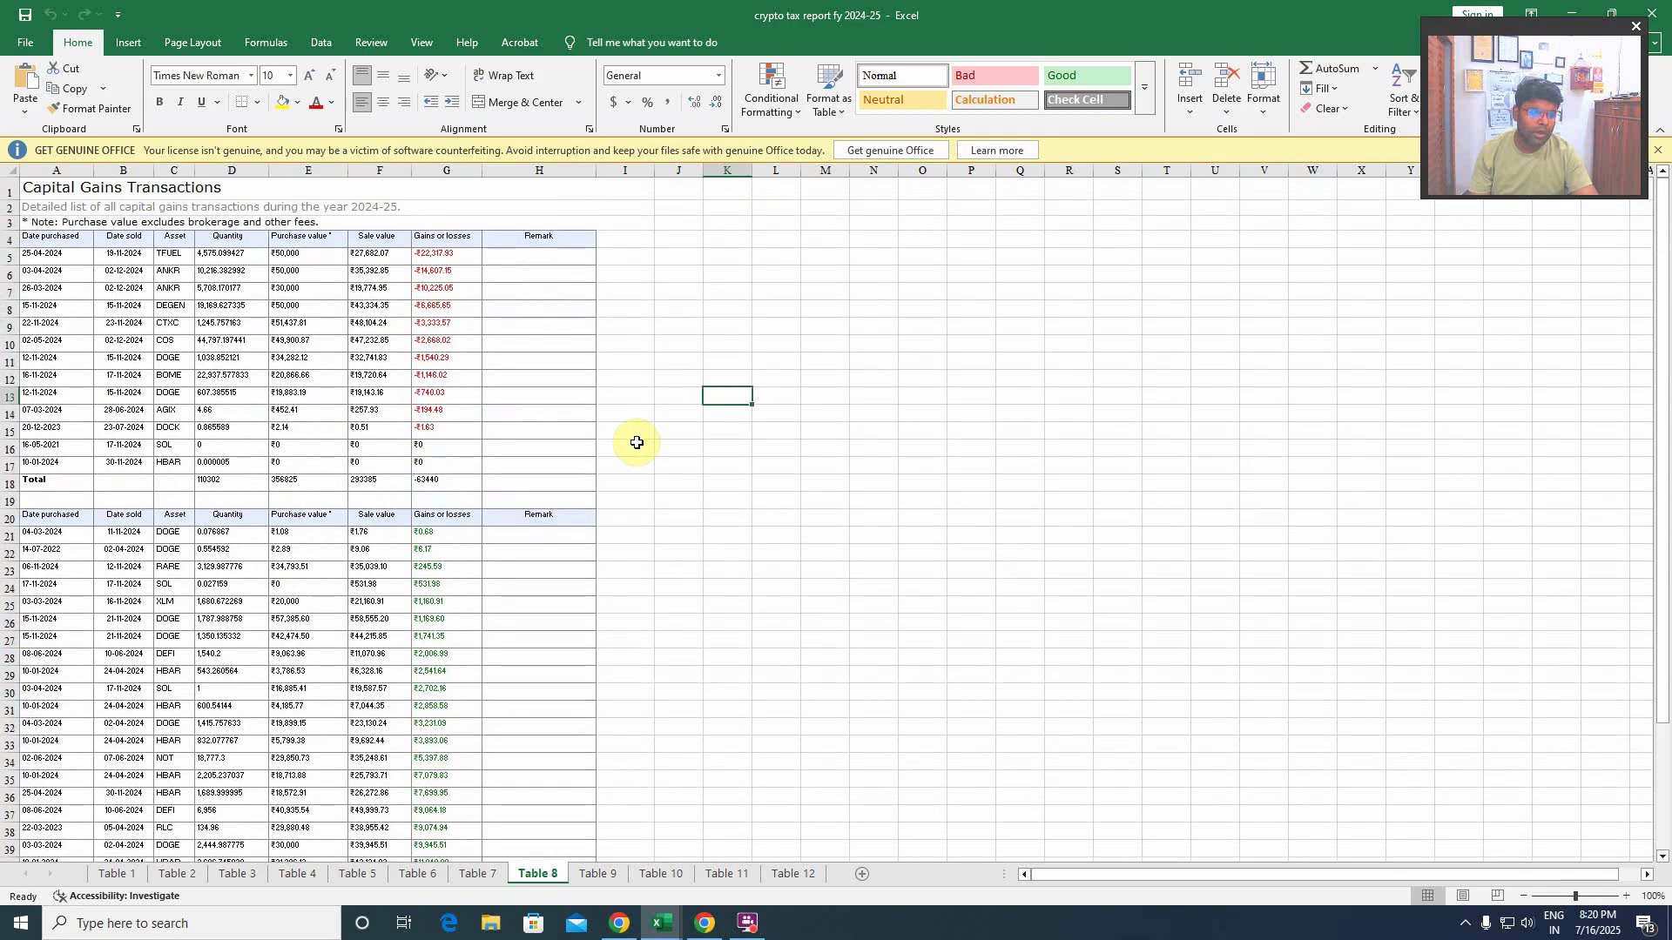
left_click(732, 309)
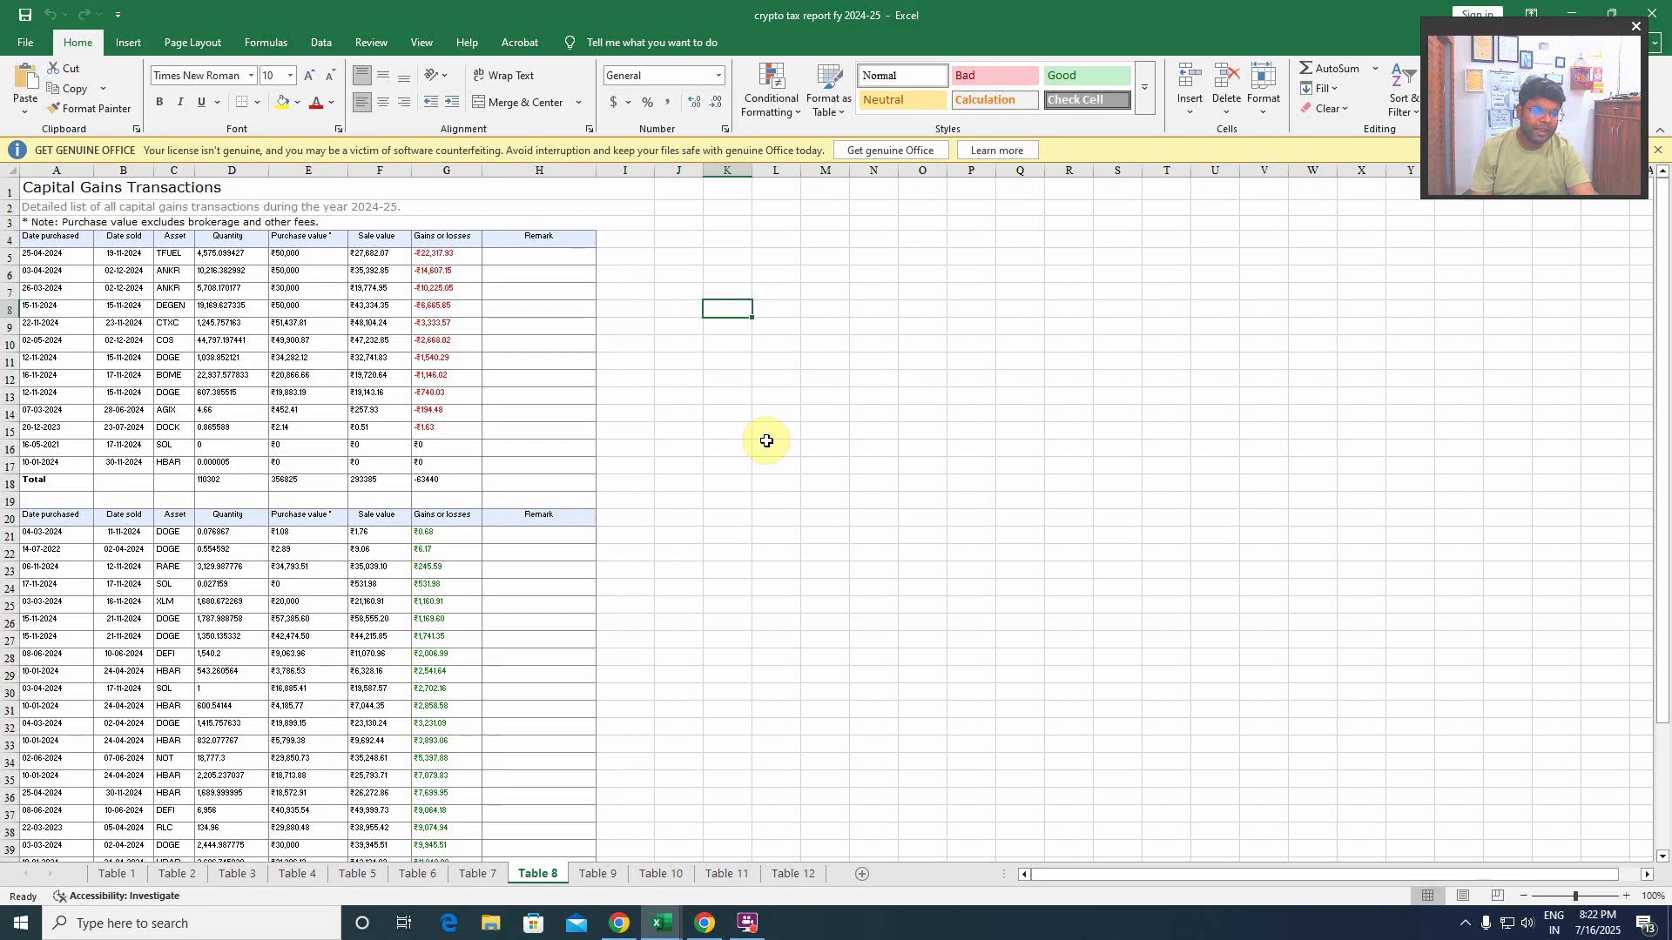
scroll(766, 440, "down", 4)
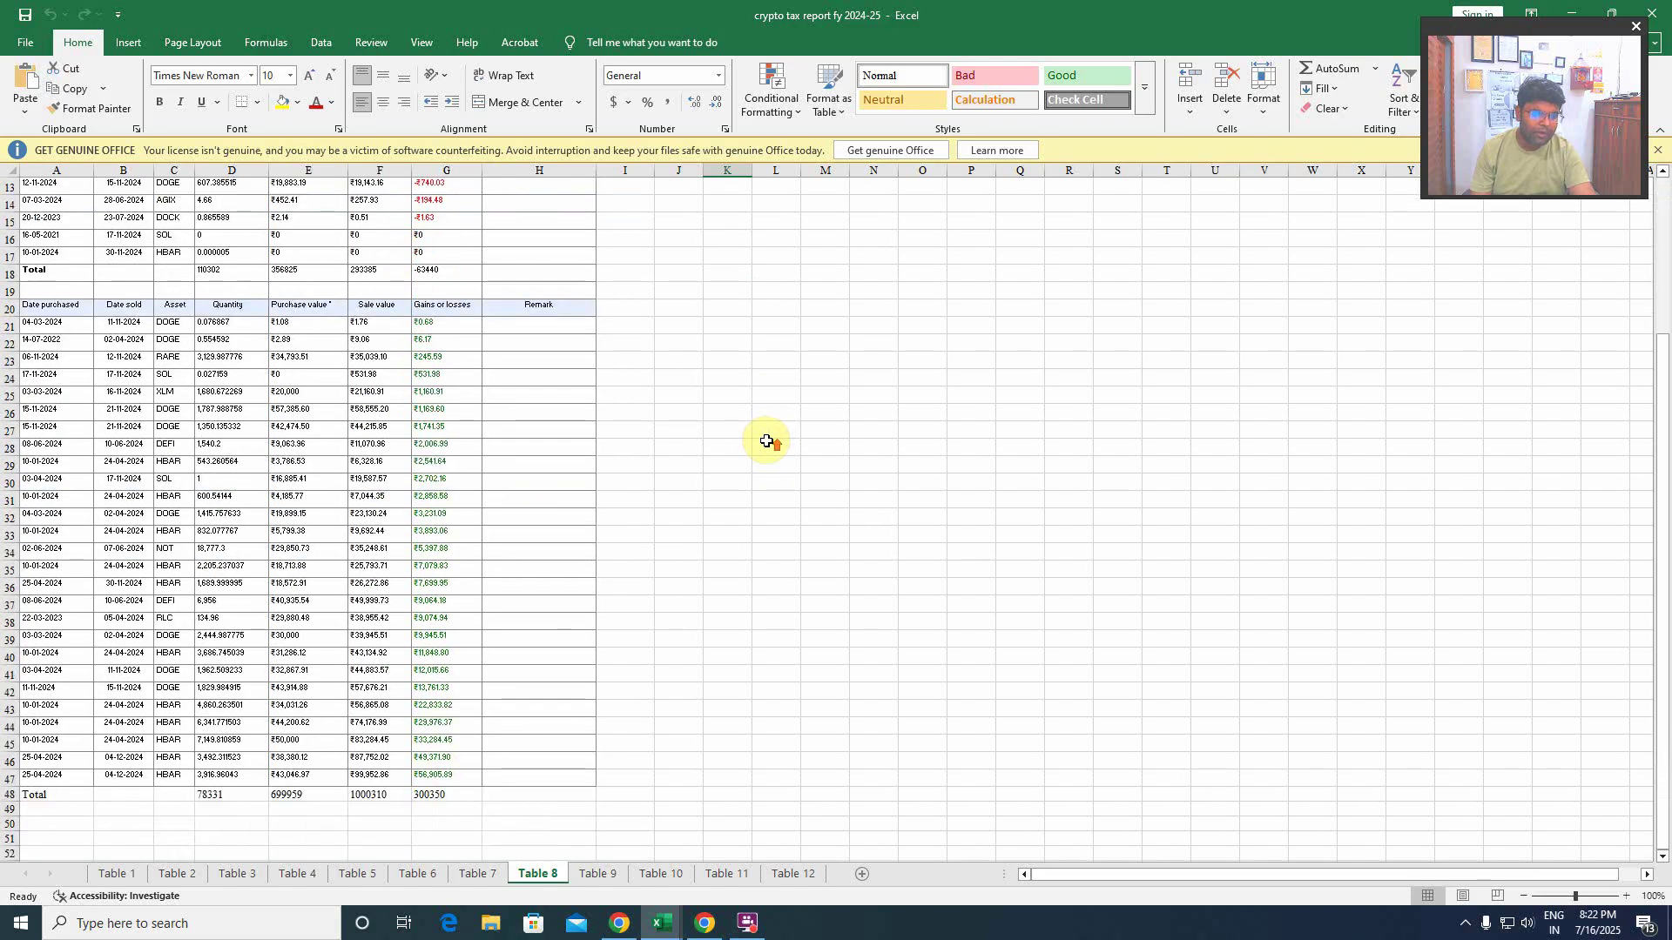
scroll(766, 440, "up", 4)
scroll(766, 440, "down", 3)
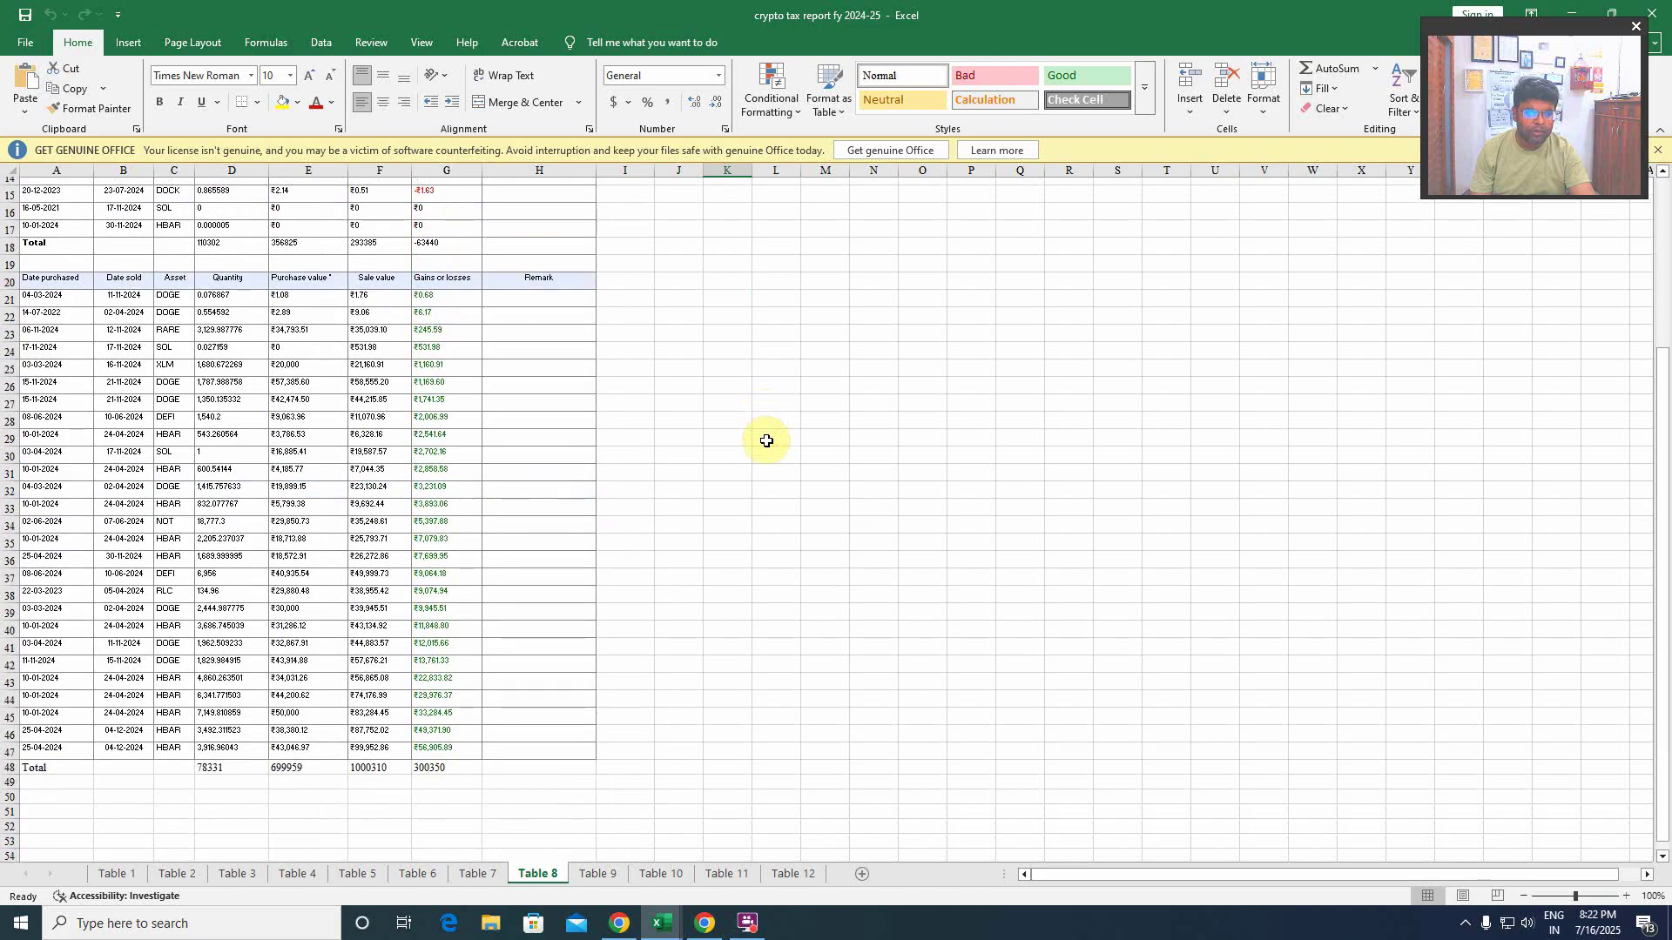
scroll(766, 441, "up", 3)
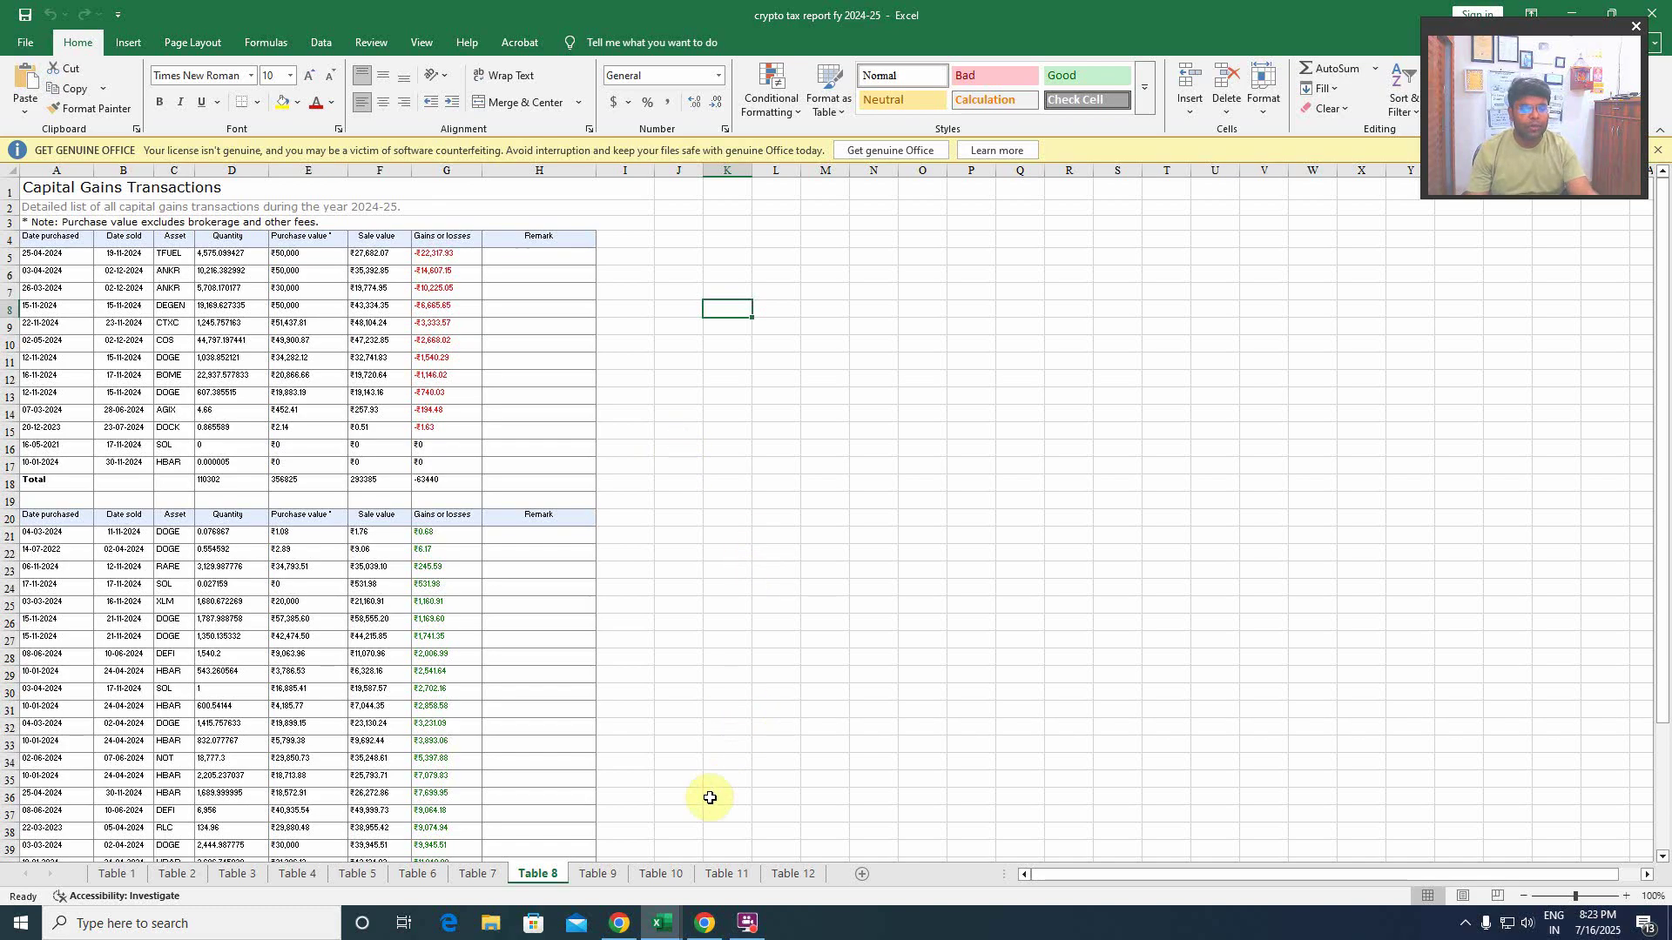
- Switch to the Income Tax e-Filing portal in Chrome and bring up the Download Pre-Filled Data page for income tax returns
left_click(709, 930)
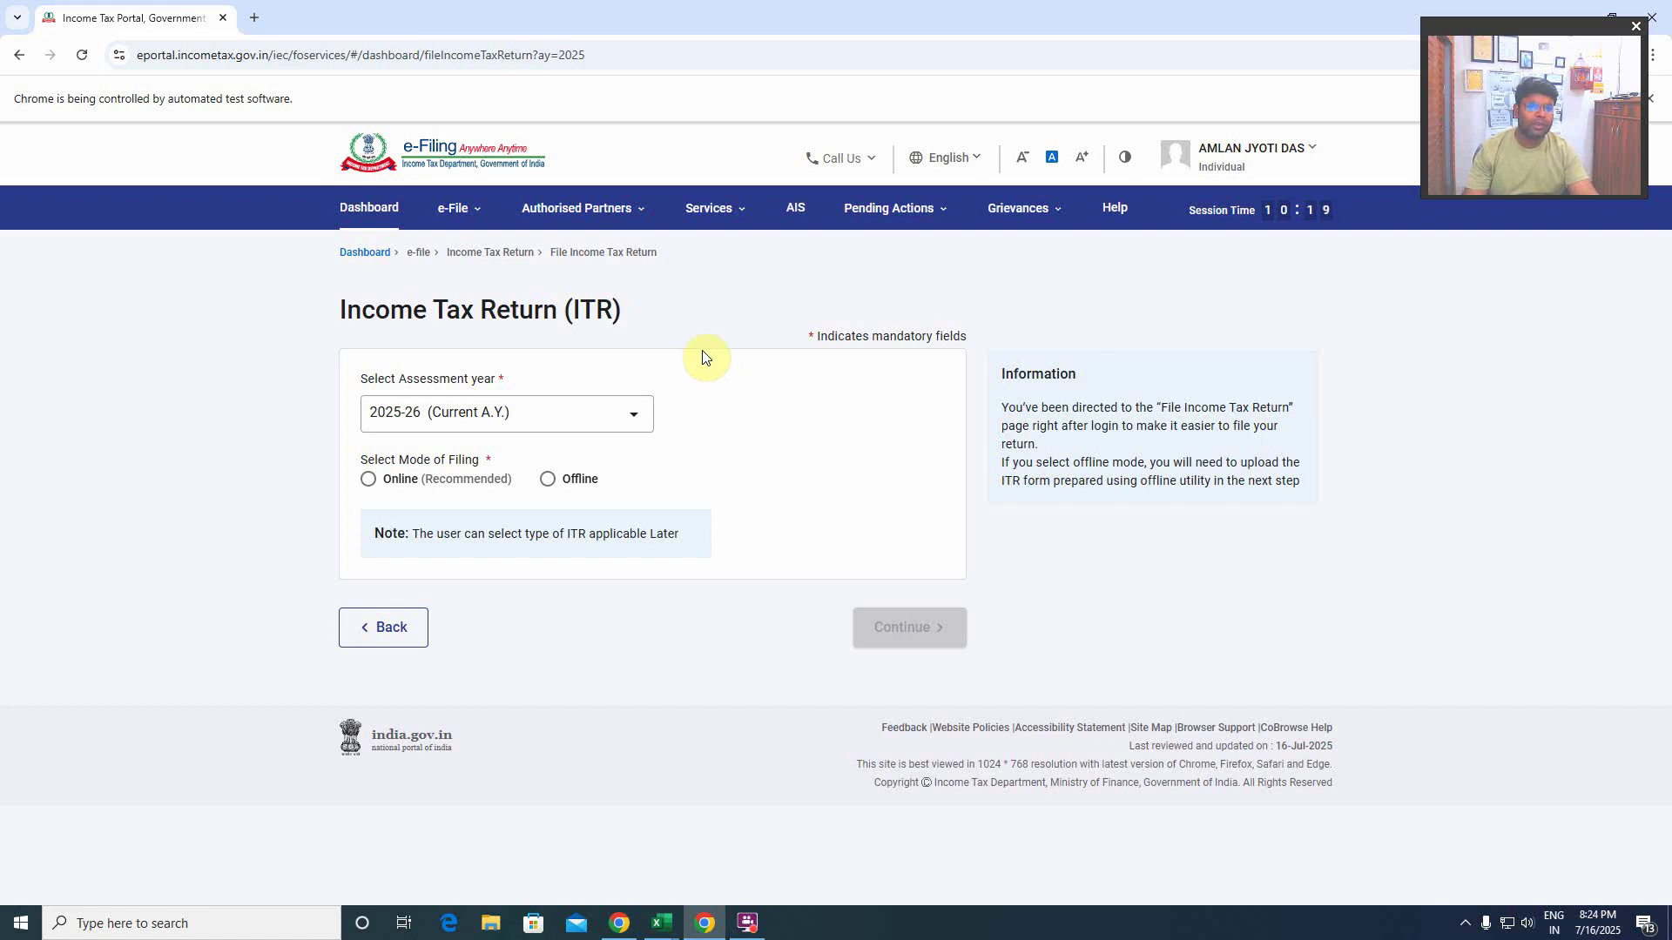
left_click(481, 218)
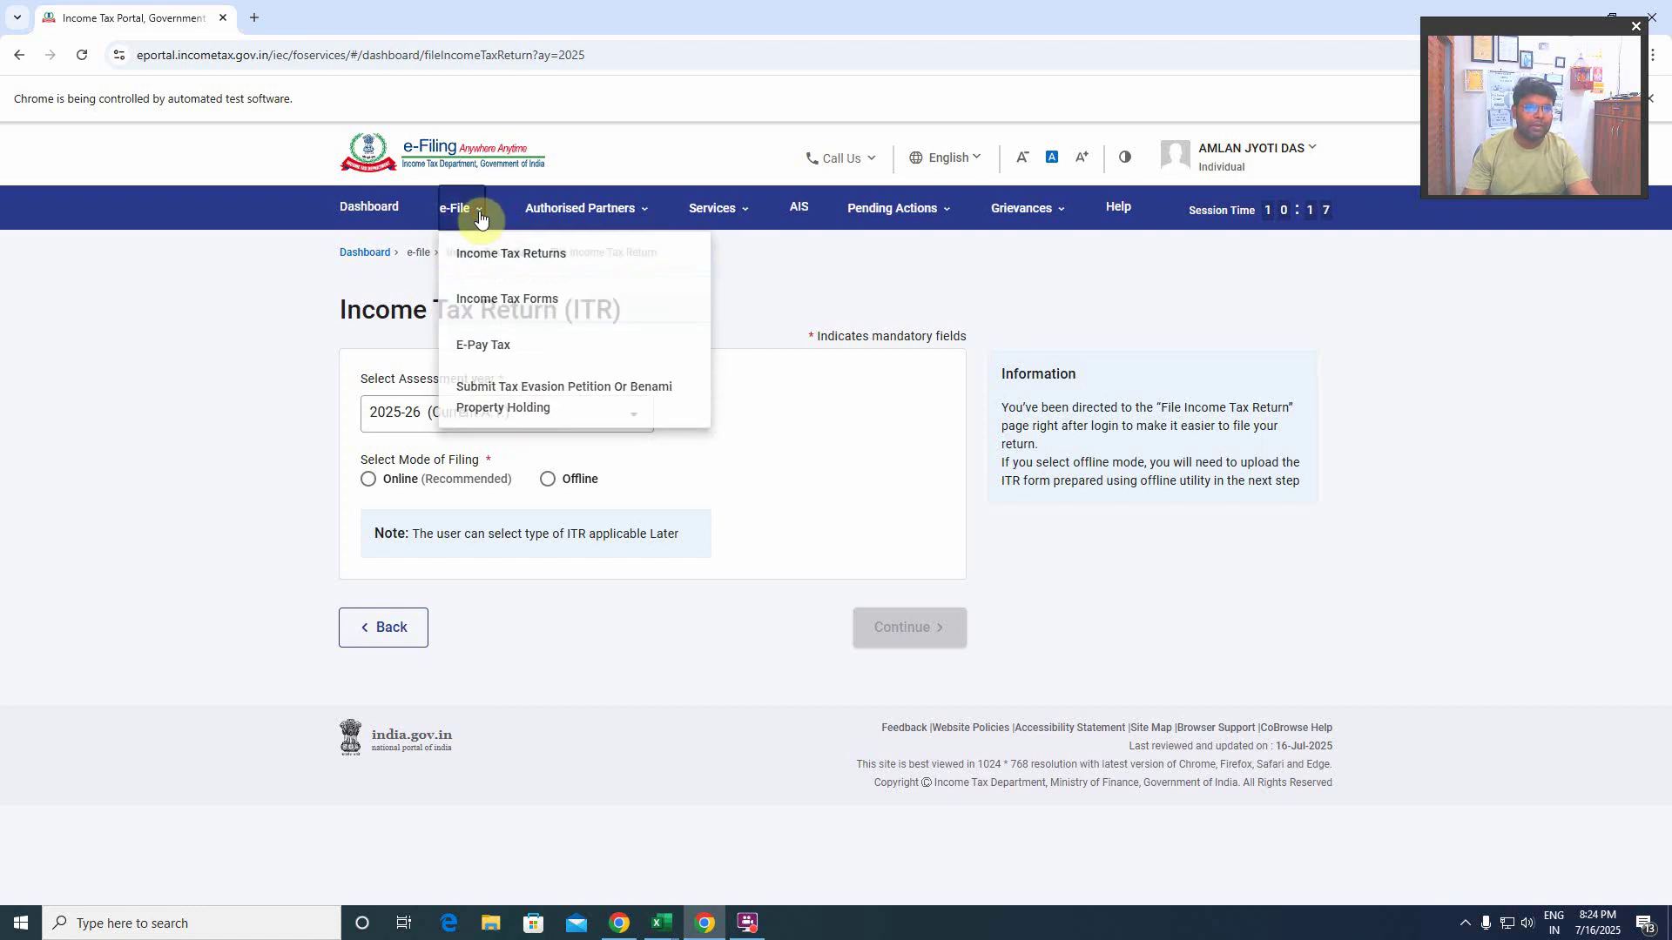
left_click(477, 213)
left_click(477, 212)
mouse_move(466, 253)
left_click(783, 257)
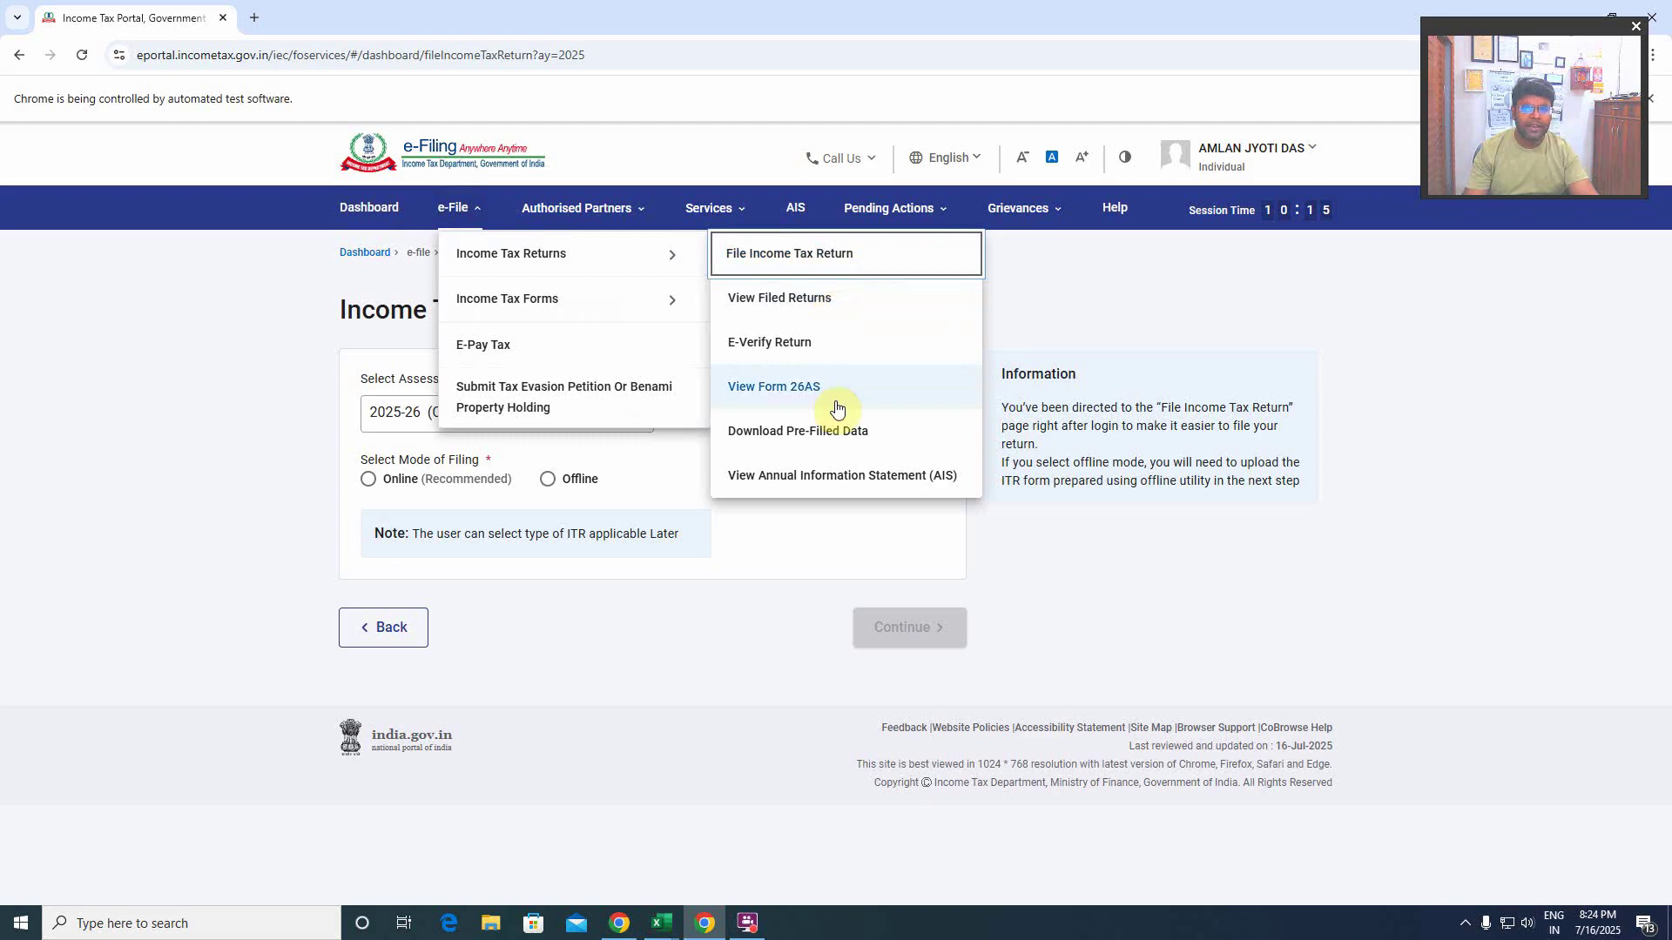
left_click(812, 435)
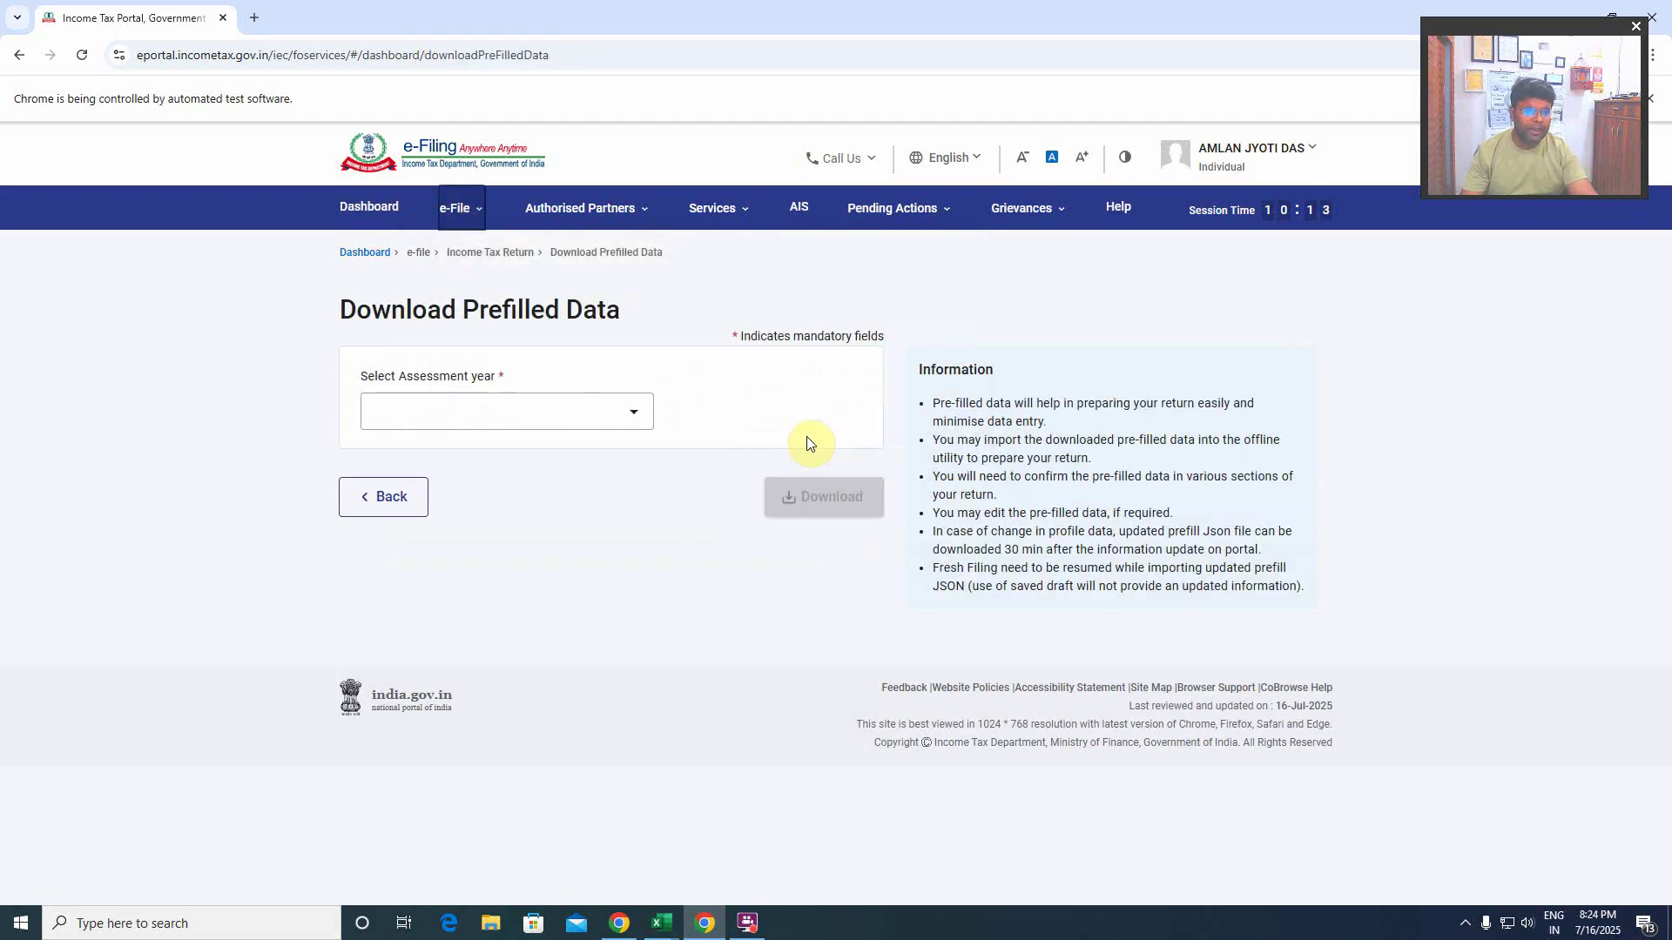
- Download the prefilled data for assessment year 2025-26 (Current A.Y.)
left_click(555, 410)
left_click(519, 477)
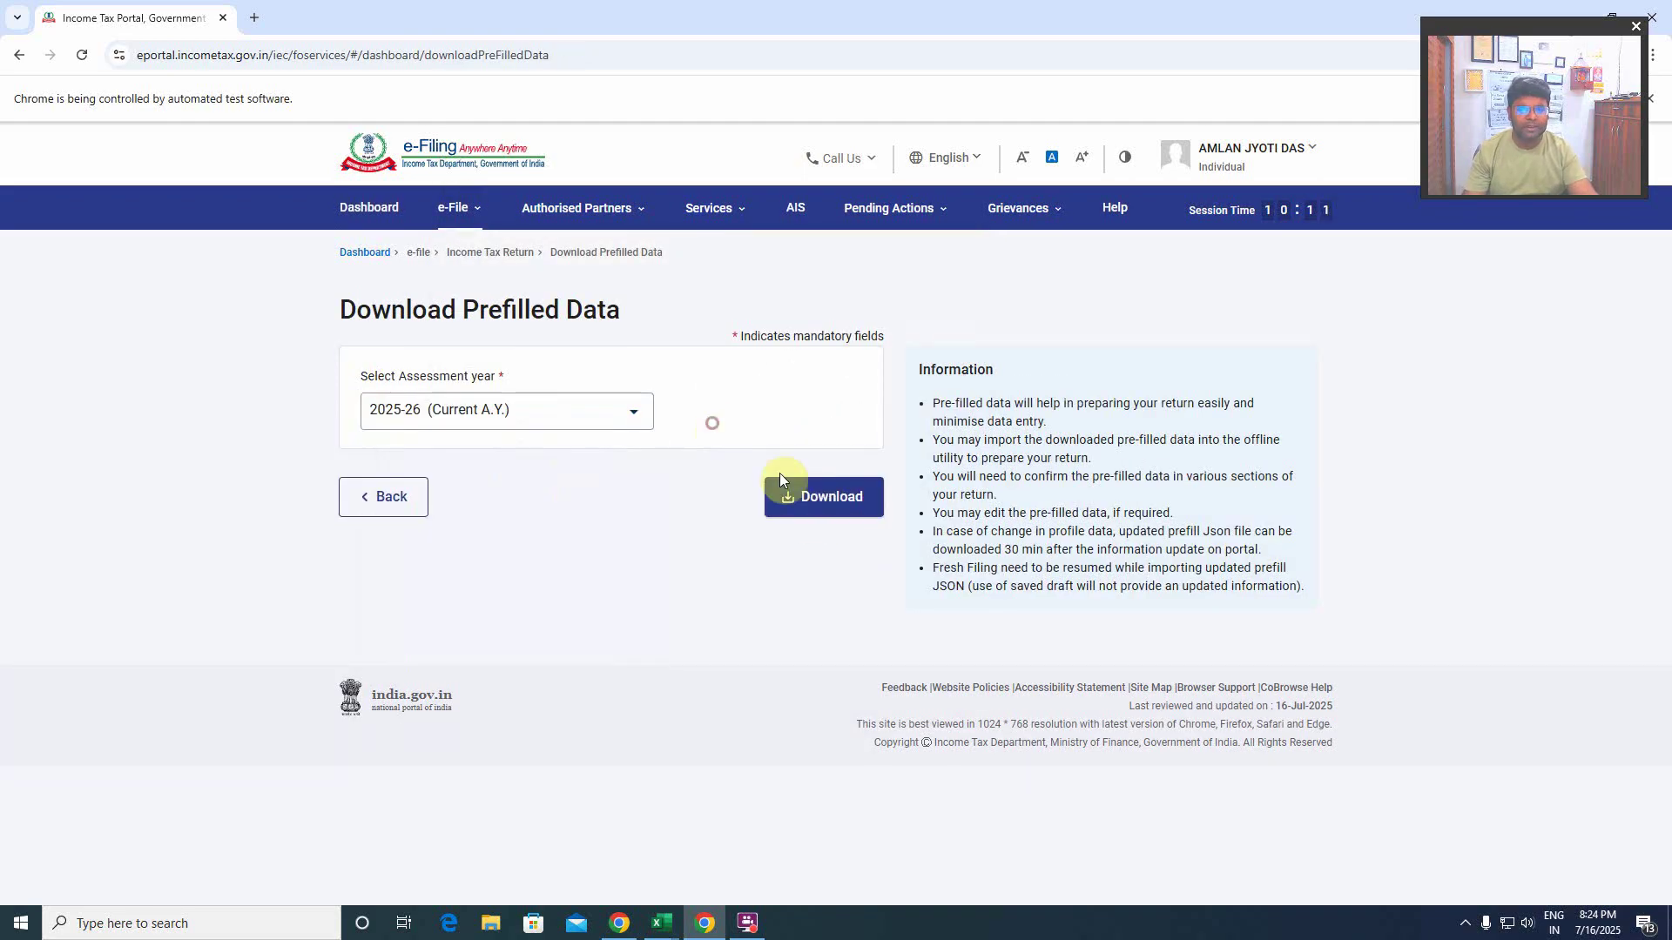
left_click(796, 495)
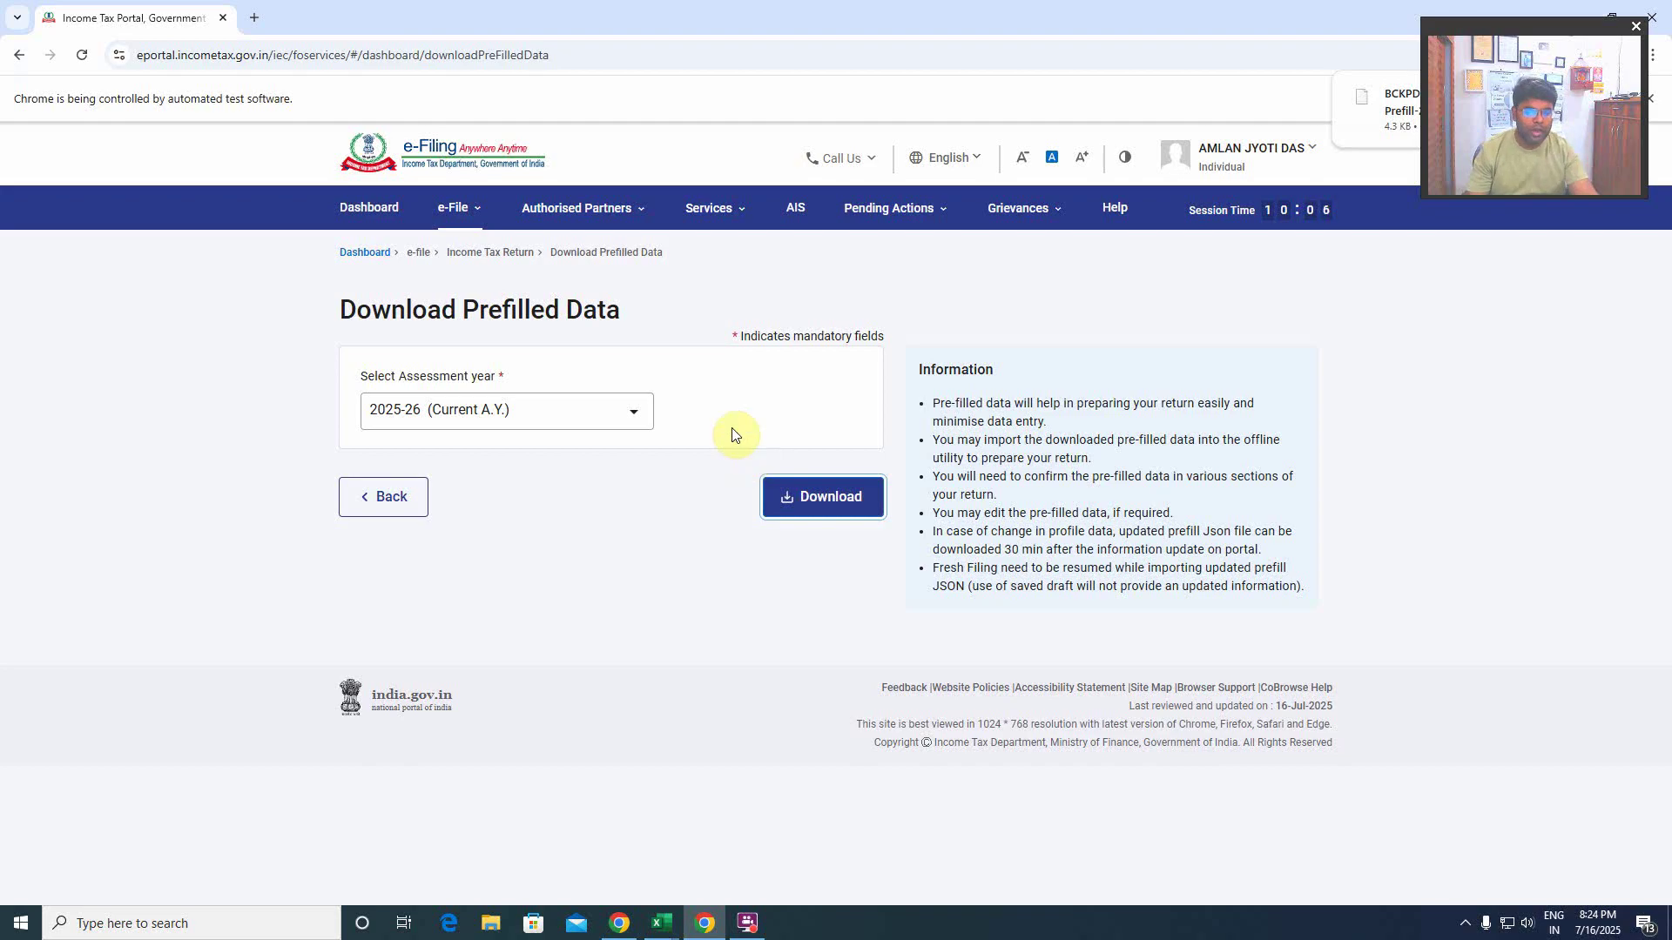
- Log out of the e-Filing account and return to the portal's homepage
left_click(662, 923)
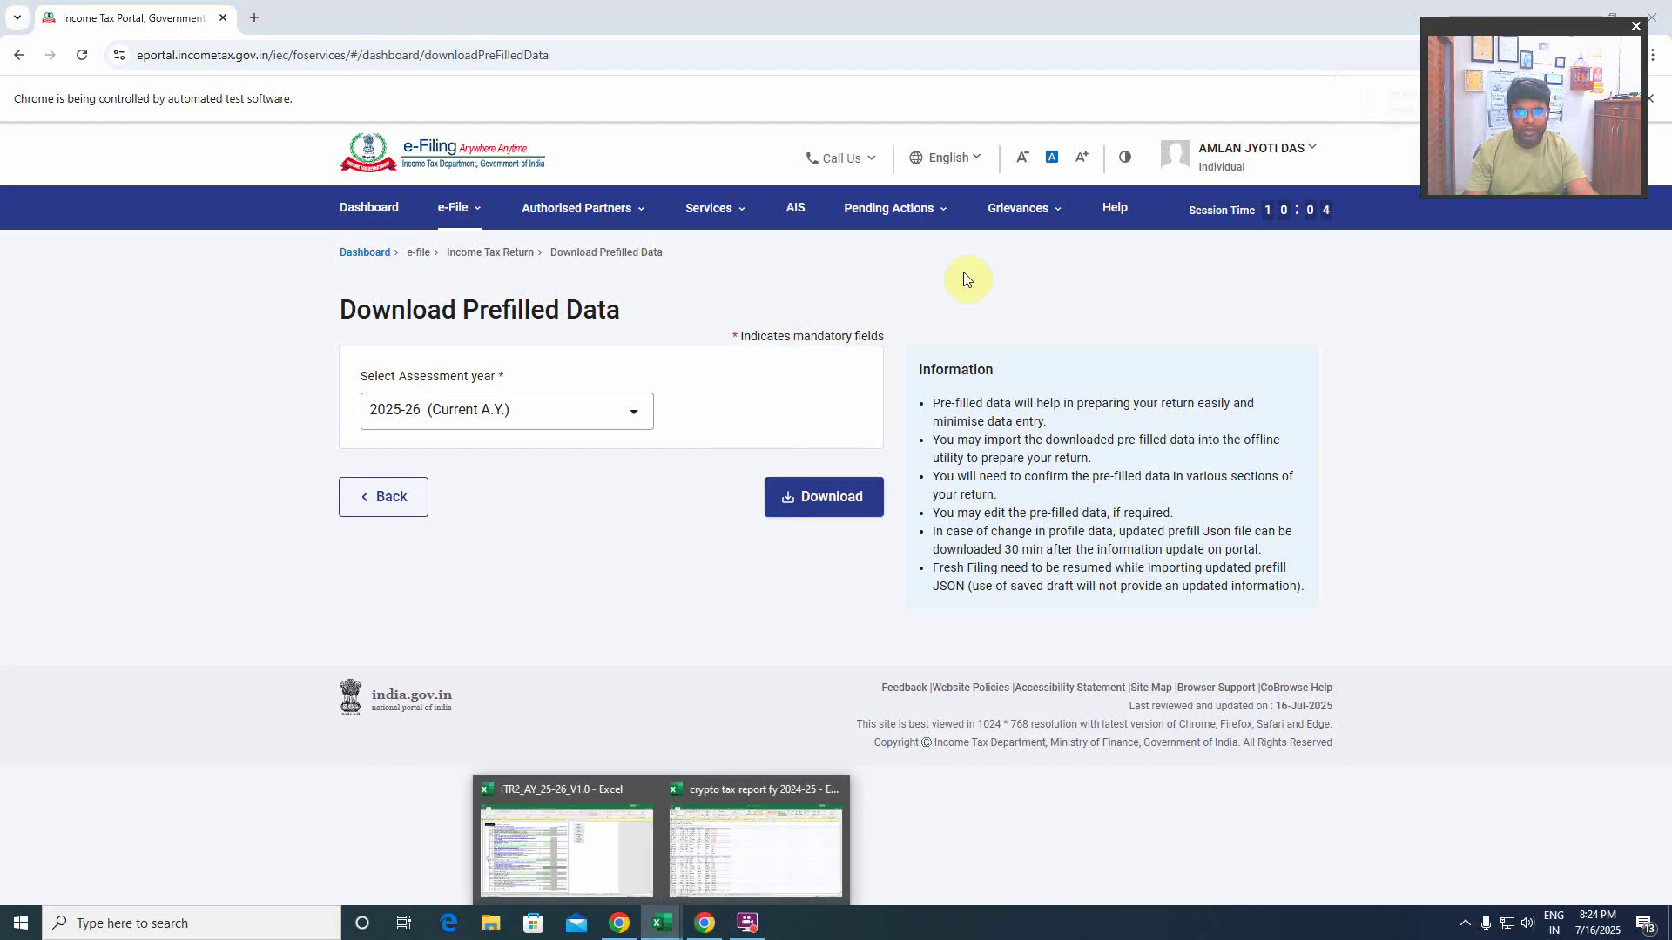
left_click(1277, 149)
left_click(1257, 286)
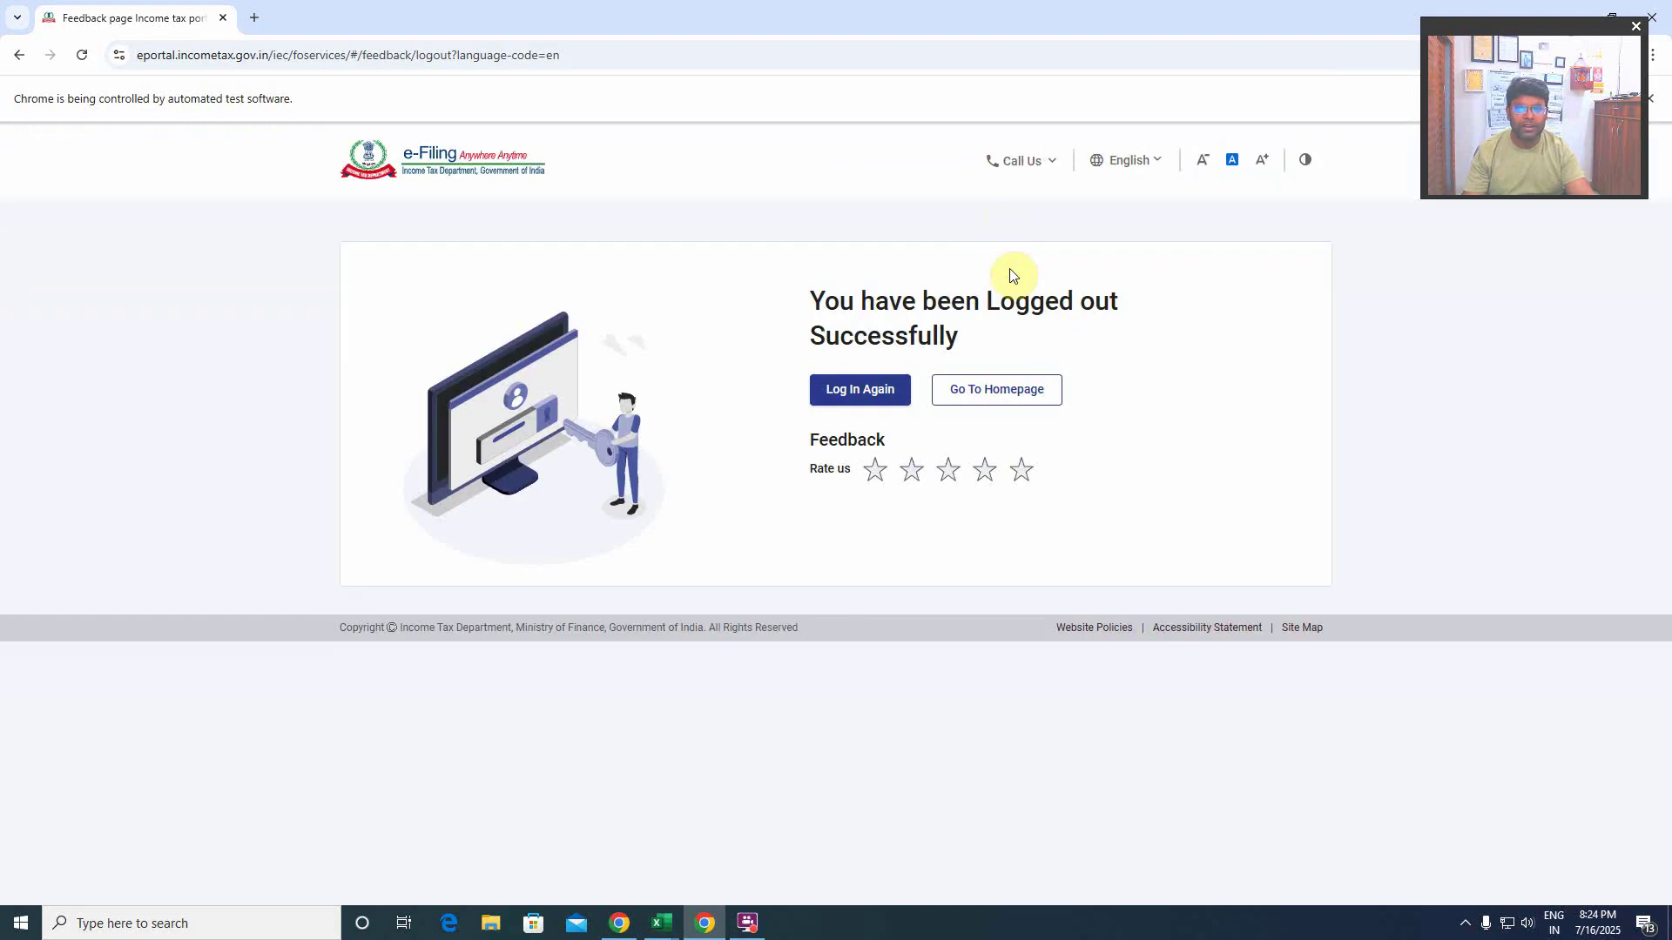
left_click(1003, 389)
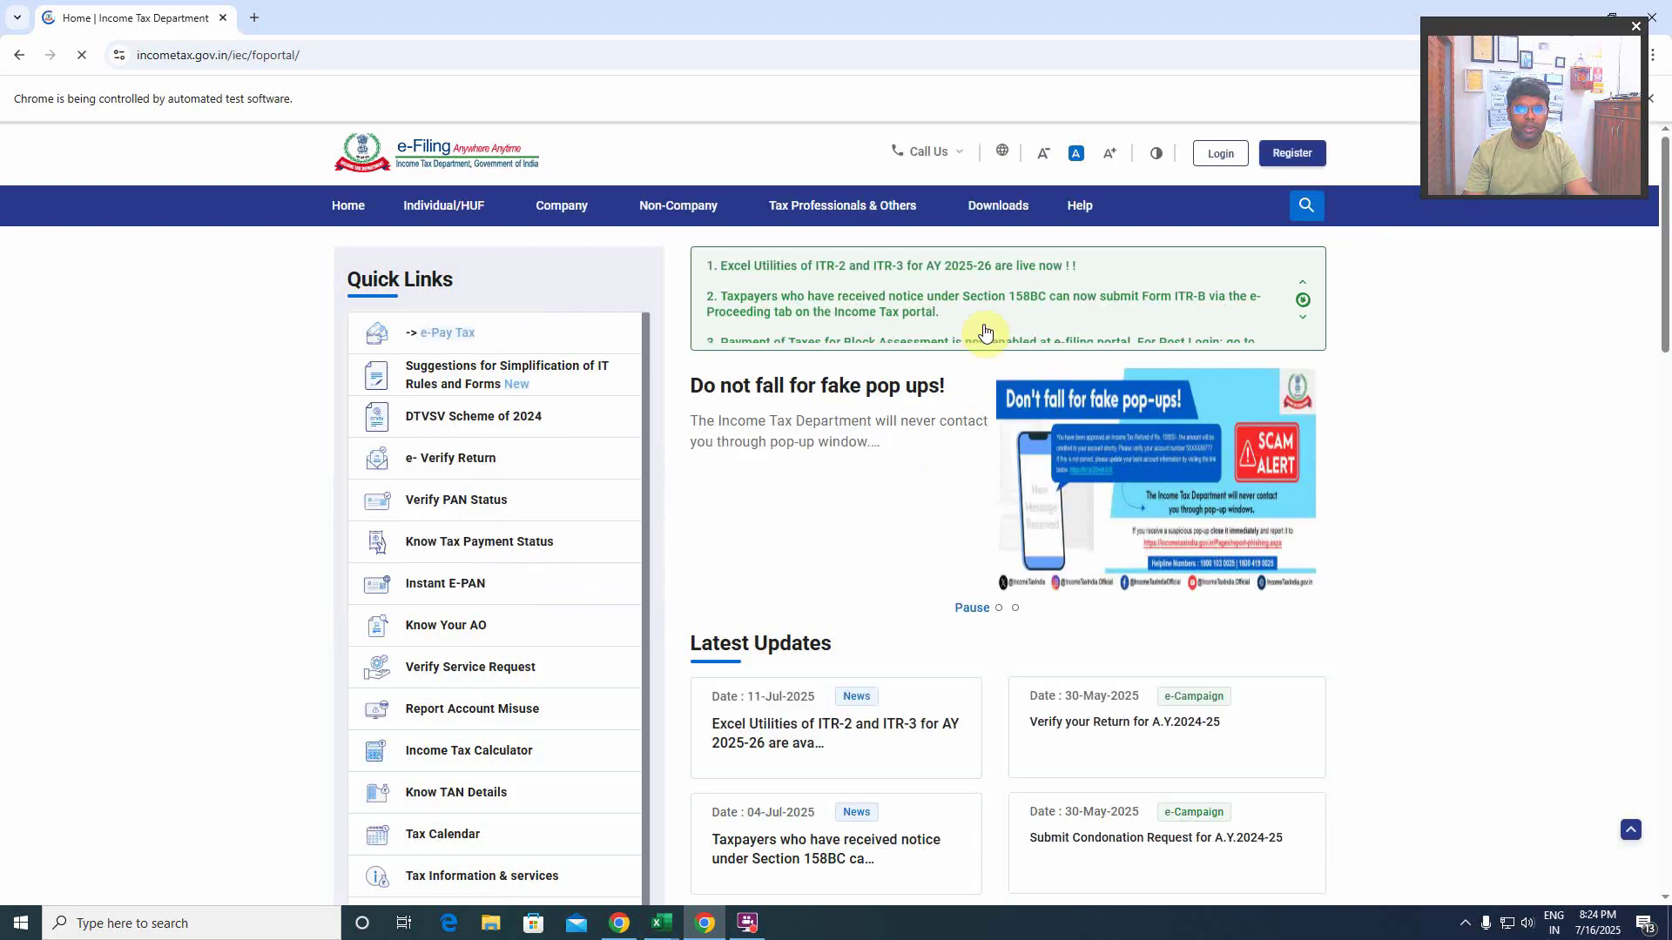
- Find ITR 2 among the income tax return downloads and download its Excel-based utility
left_click(1000, 209)
scroll(870, 435, "down", 4)
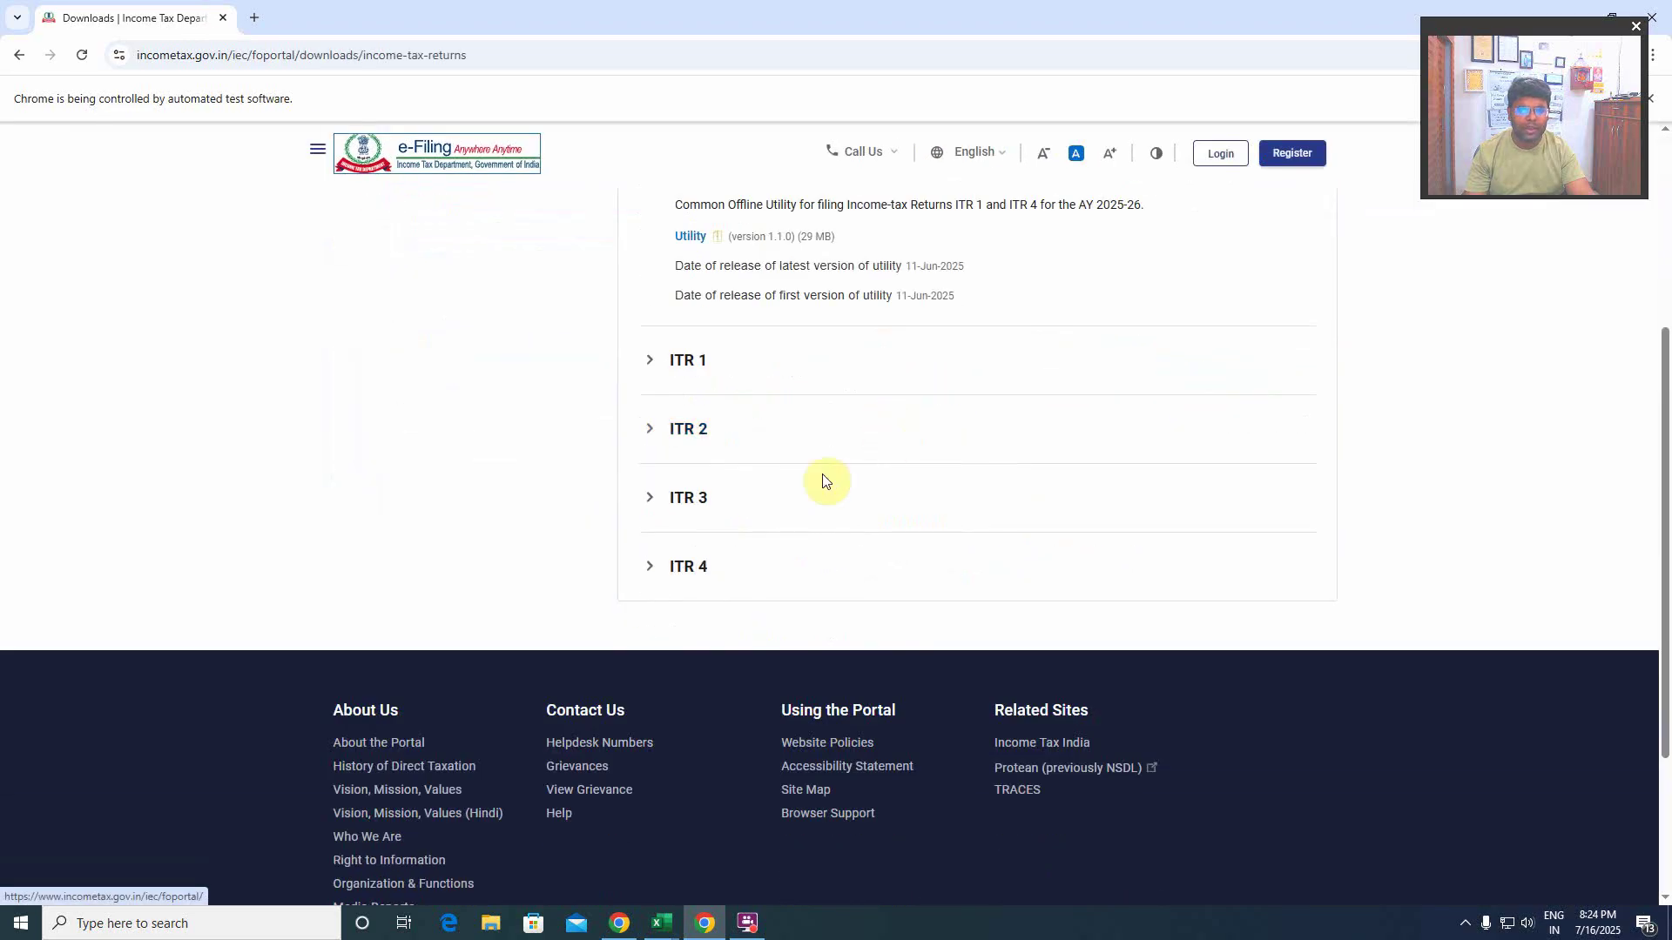
left_click(687, 442)
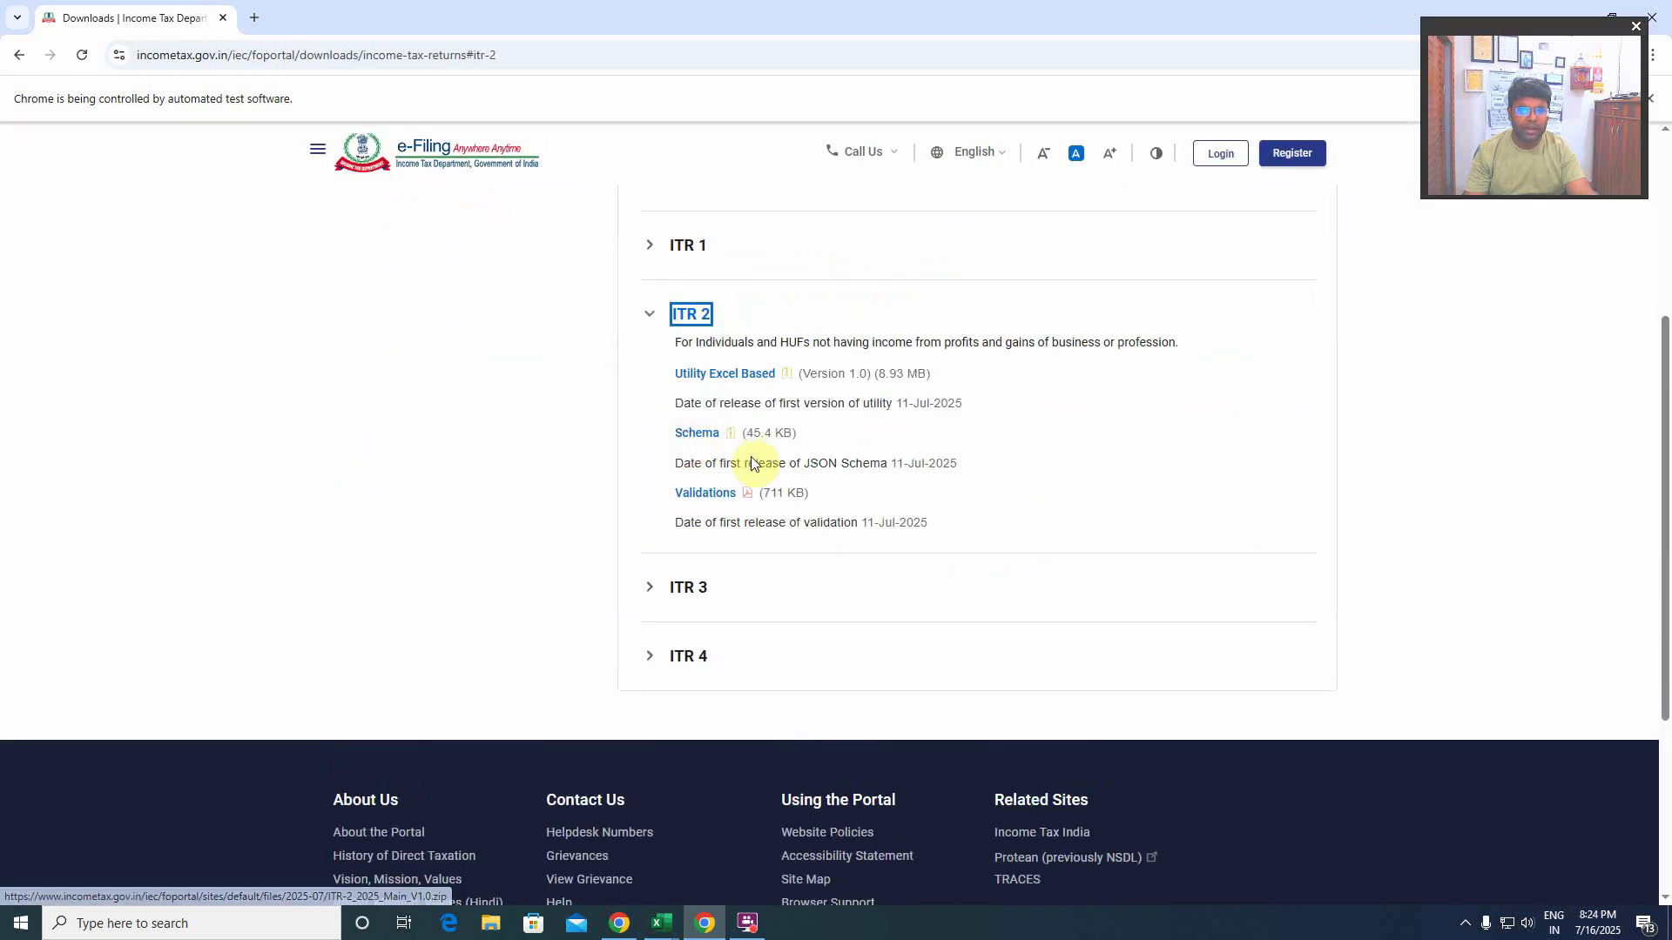
left_click(710, 374)
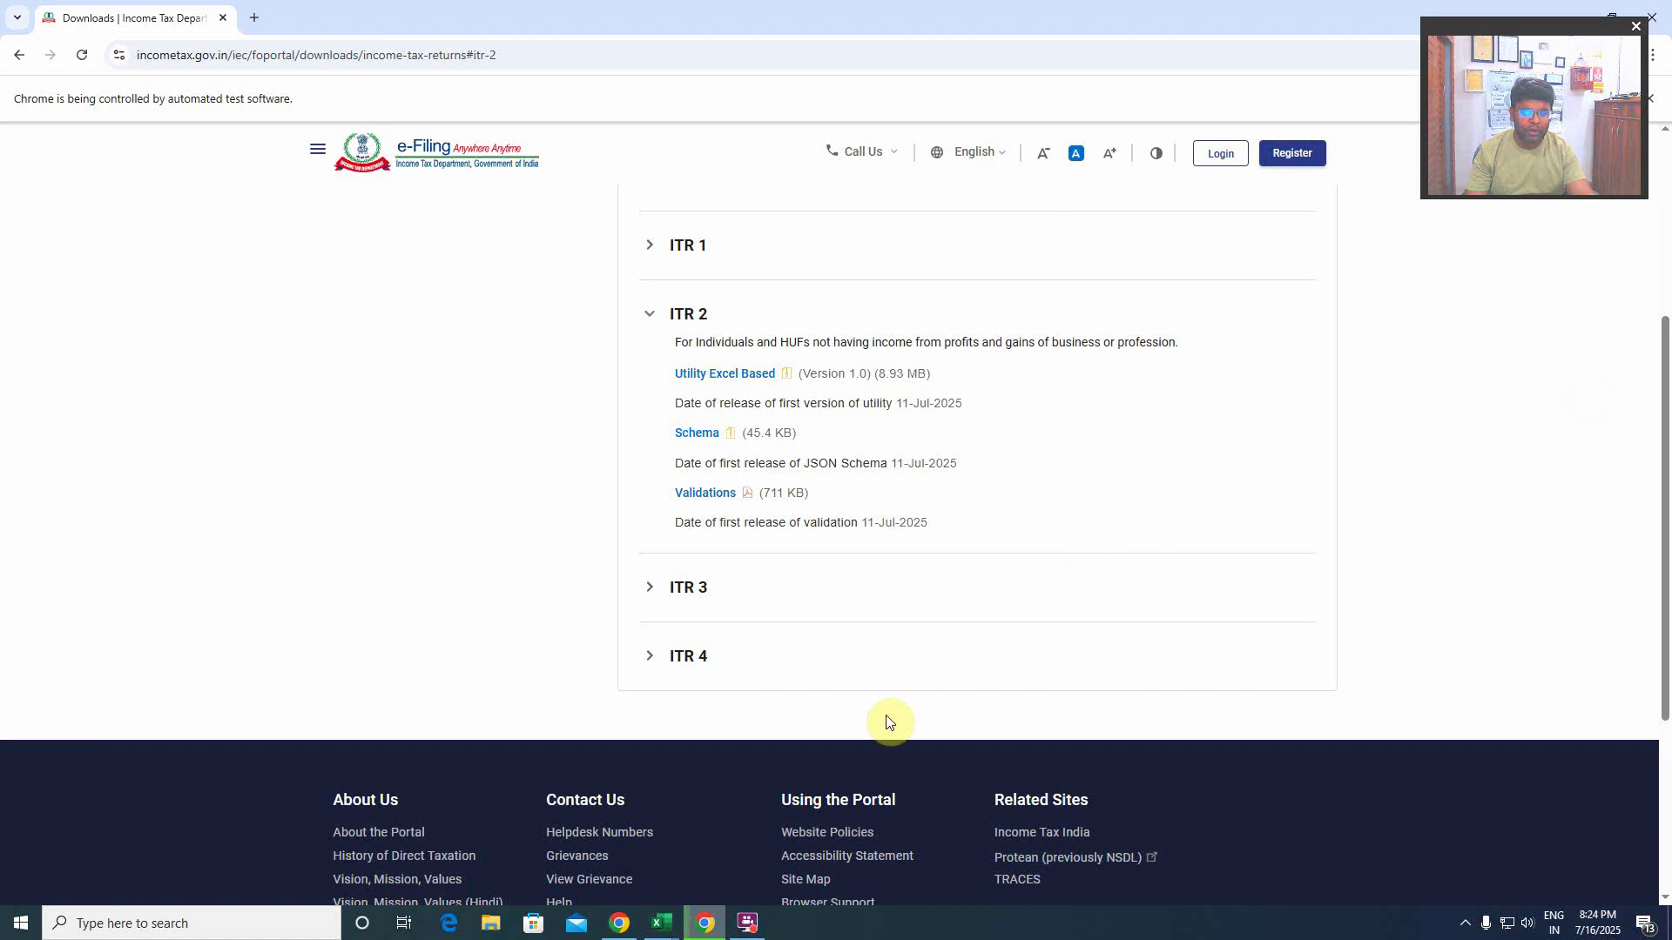
- Switch to the ITR2_AY_25-26_V1.0 workbook in Excel and show the PART A - General sheet
mouse_move(667, 921)
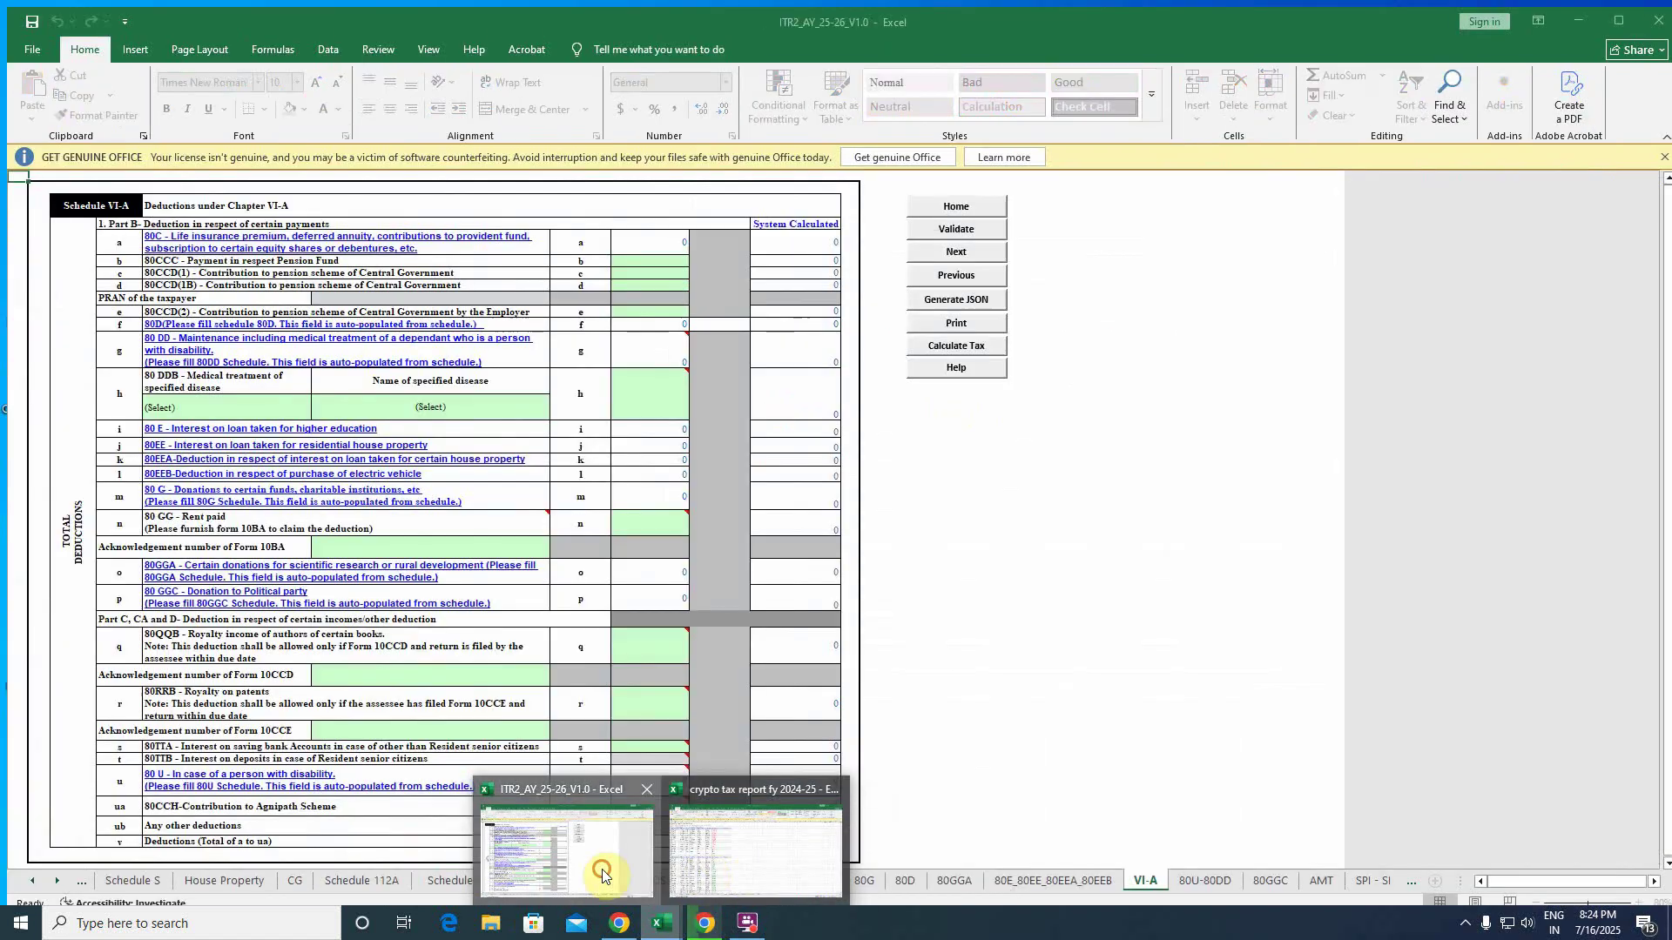
left_click(603, 869)
left_click(20, 873)
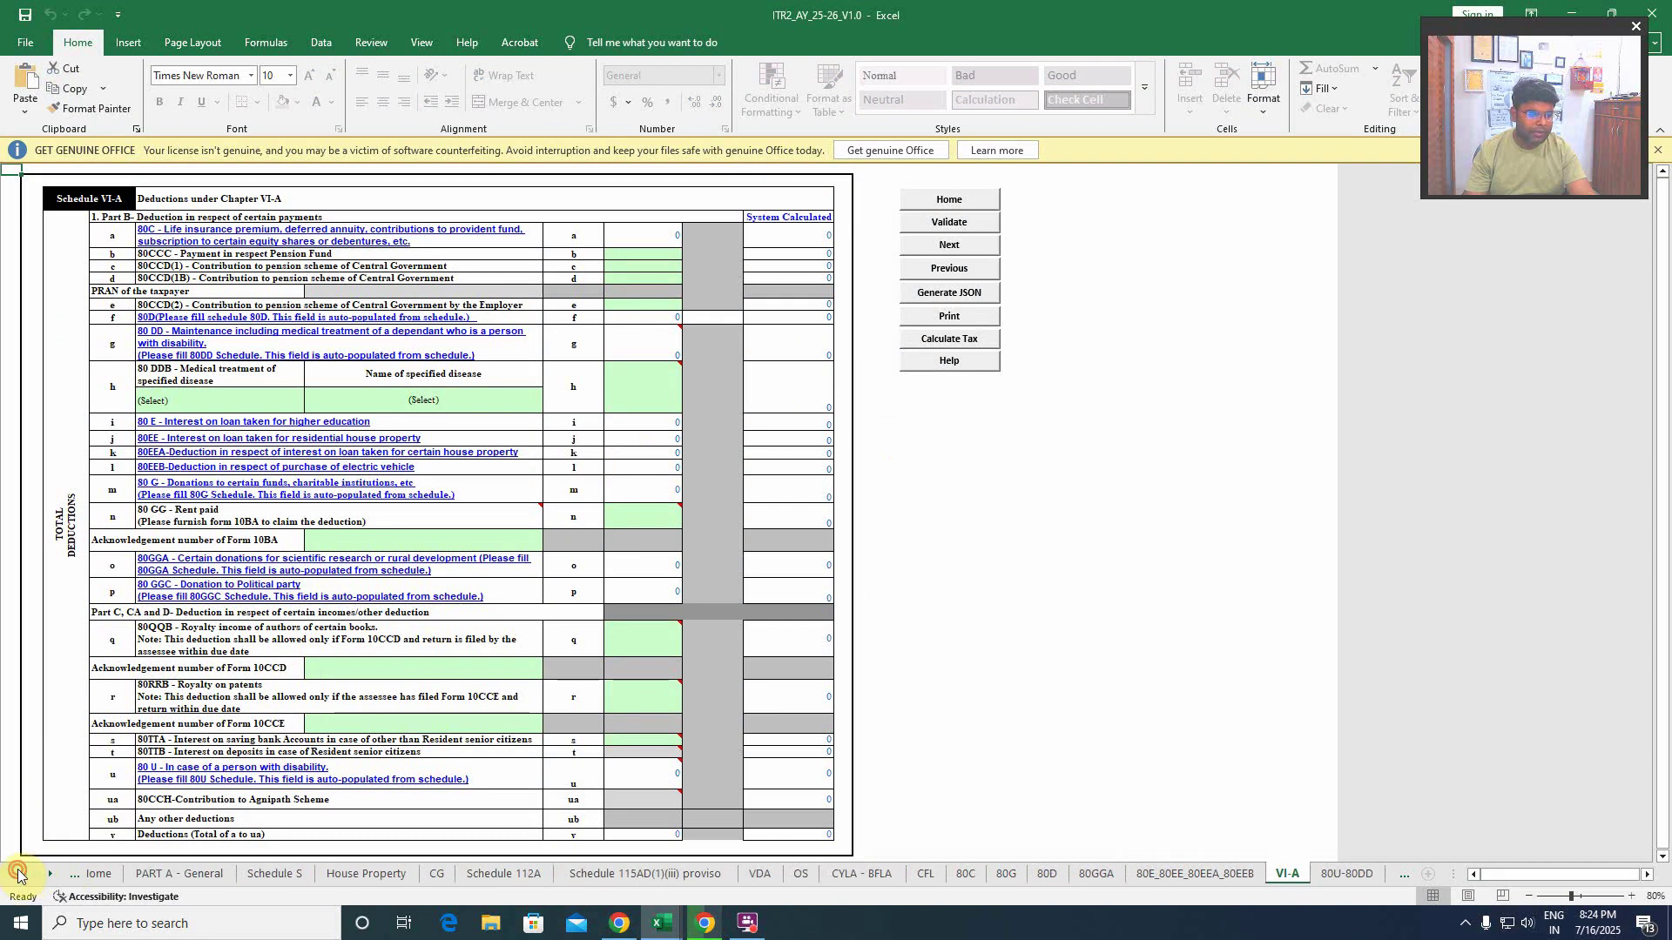
left_click(114, 872)
left_click(167, 872)
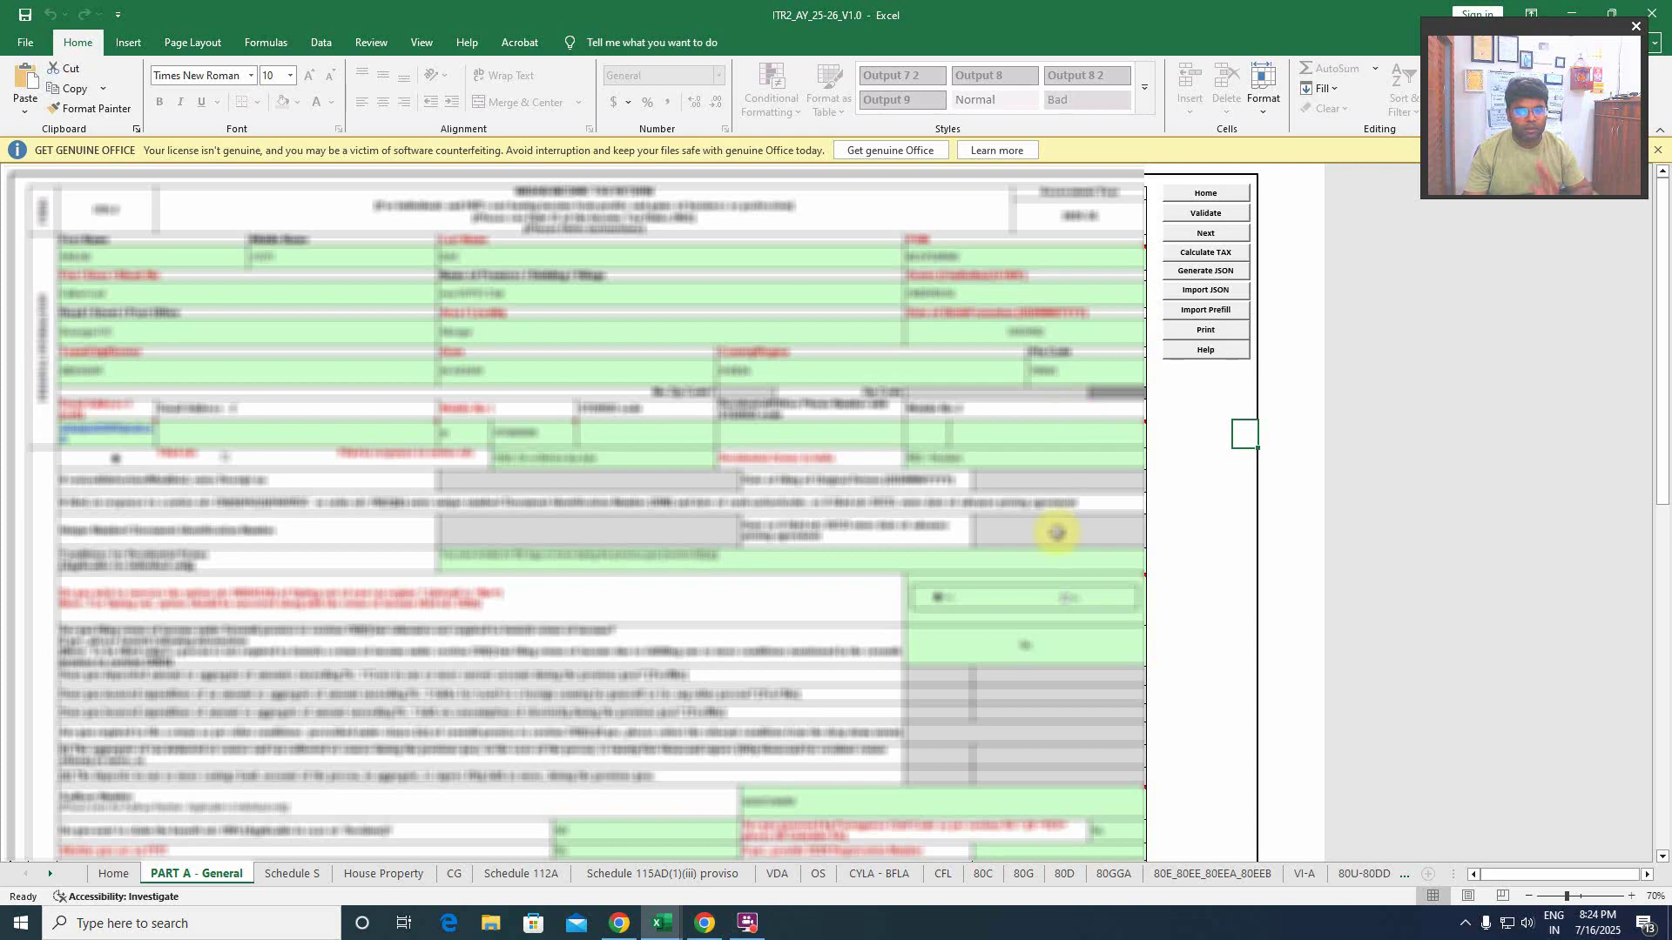
- Check the general information and filing section in PART A - General, then choose the first answer to the tax-regime question and confirm it
scroll(1057, 532, "down", 1)
scroll(1057, 532, "up", 1)
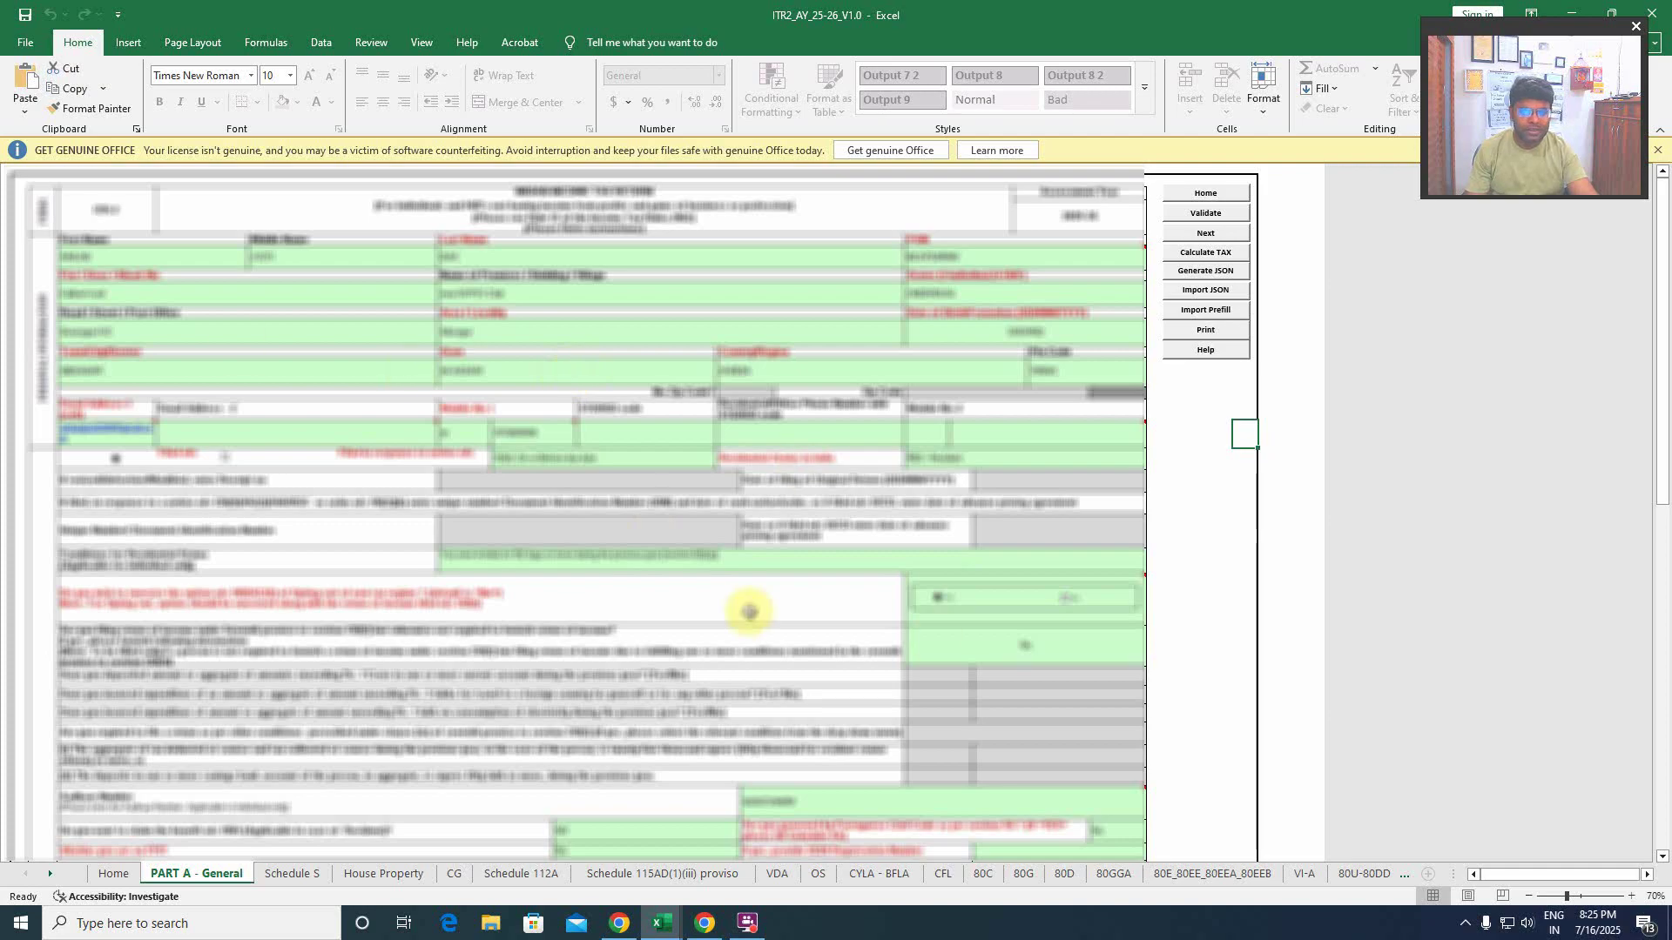
scroll(746, 601, "down", 2)
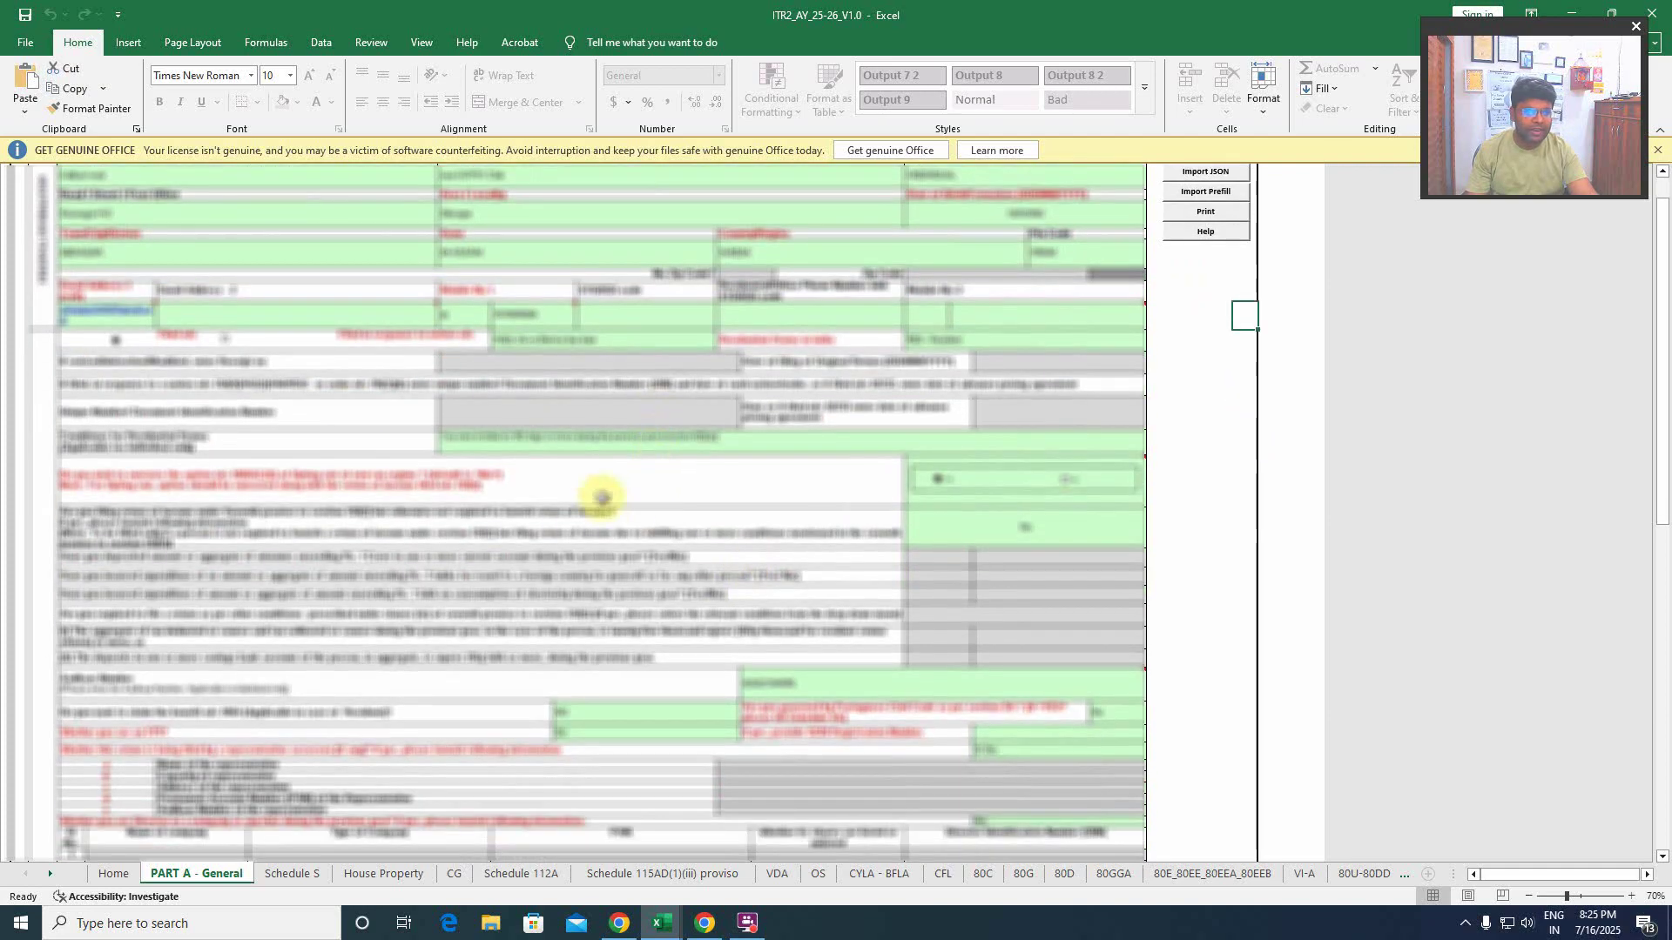
left_click(599, 337)
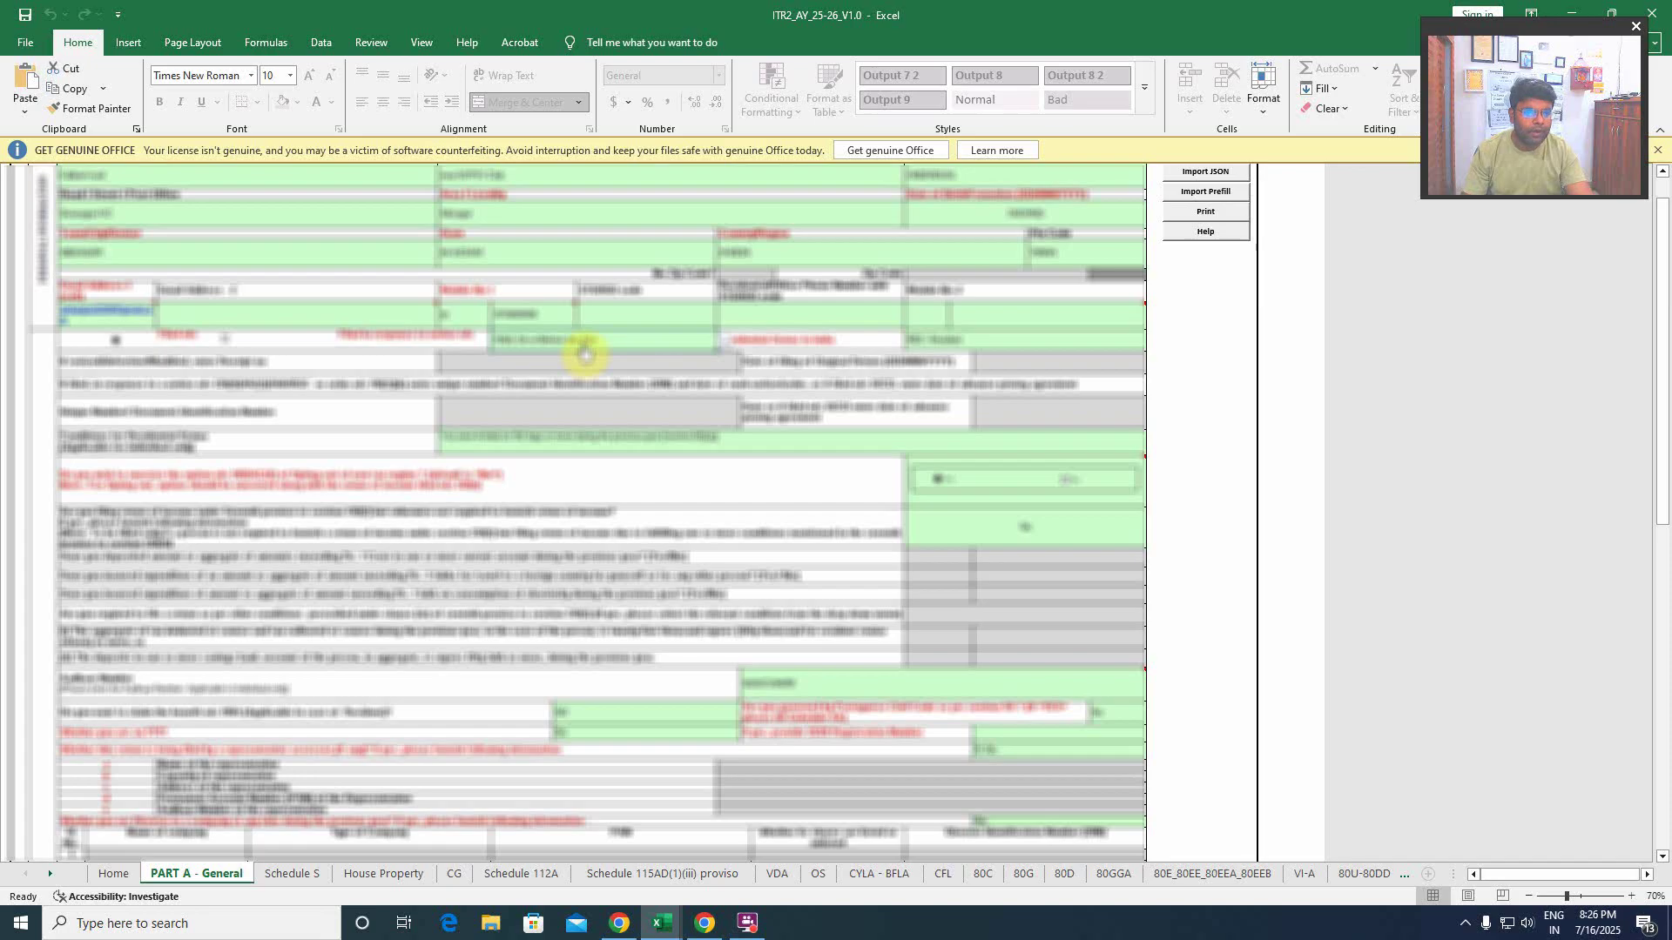
scroll(763, 437, "down", 1)
scroll(764, 437, "down", 1)
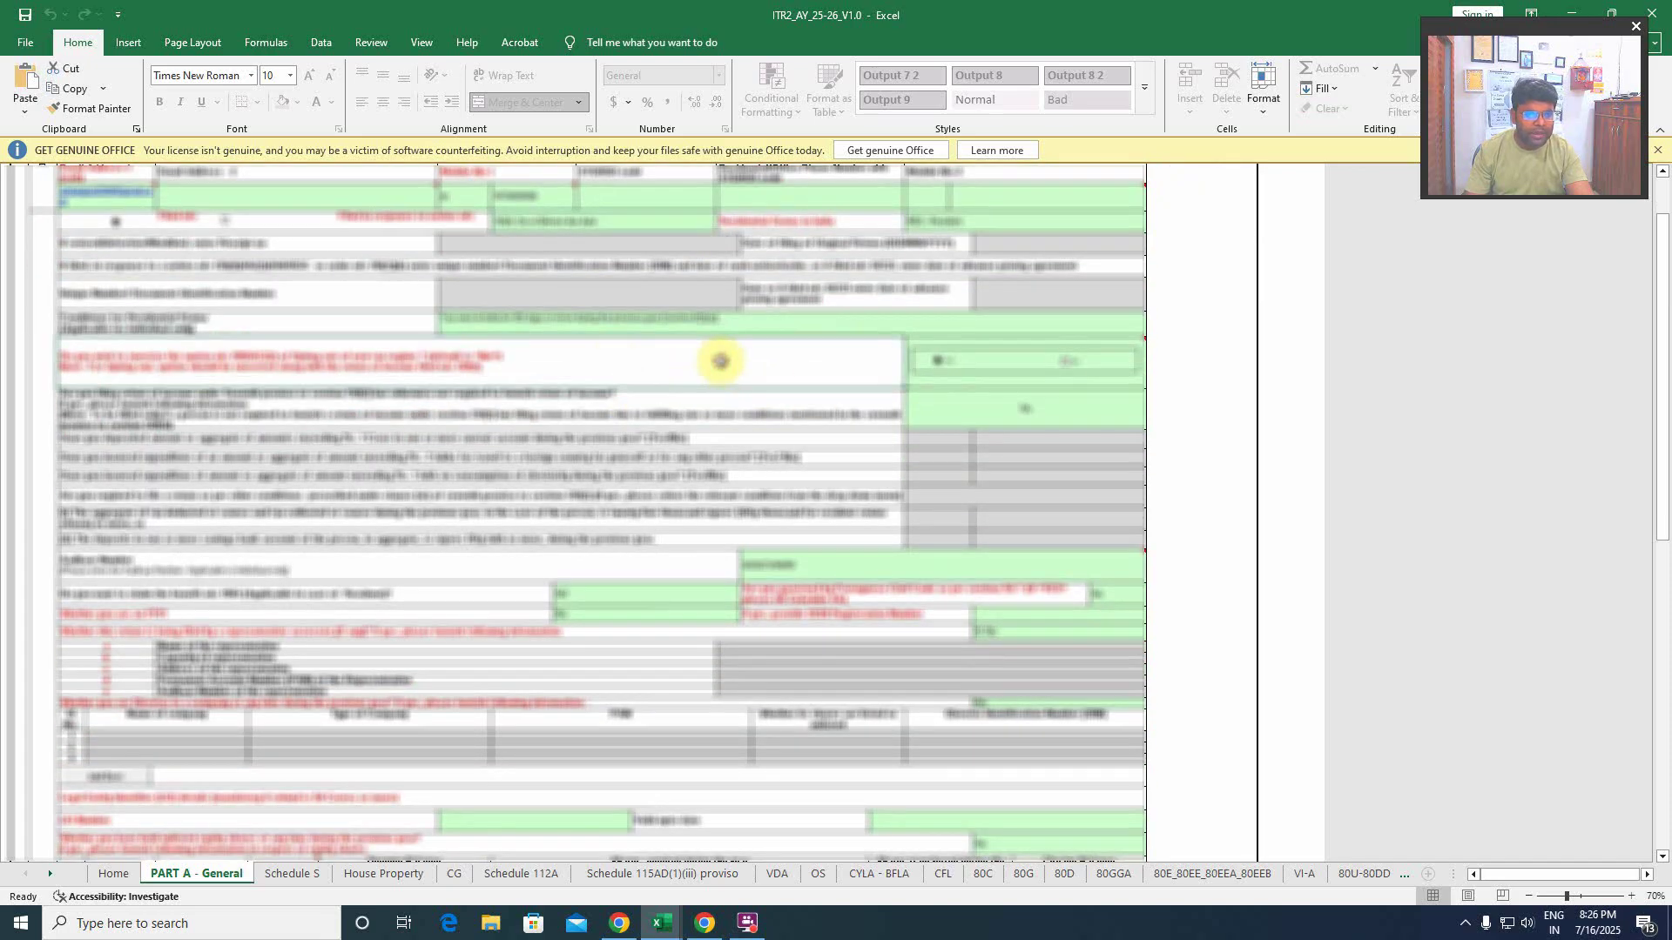
mouse_move(995, 364)
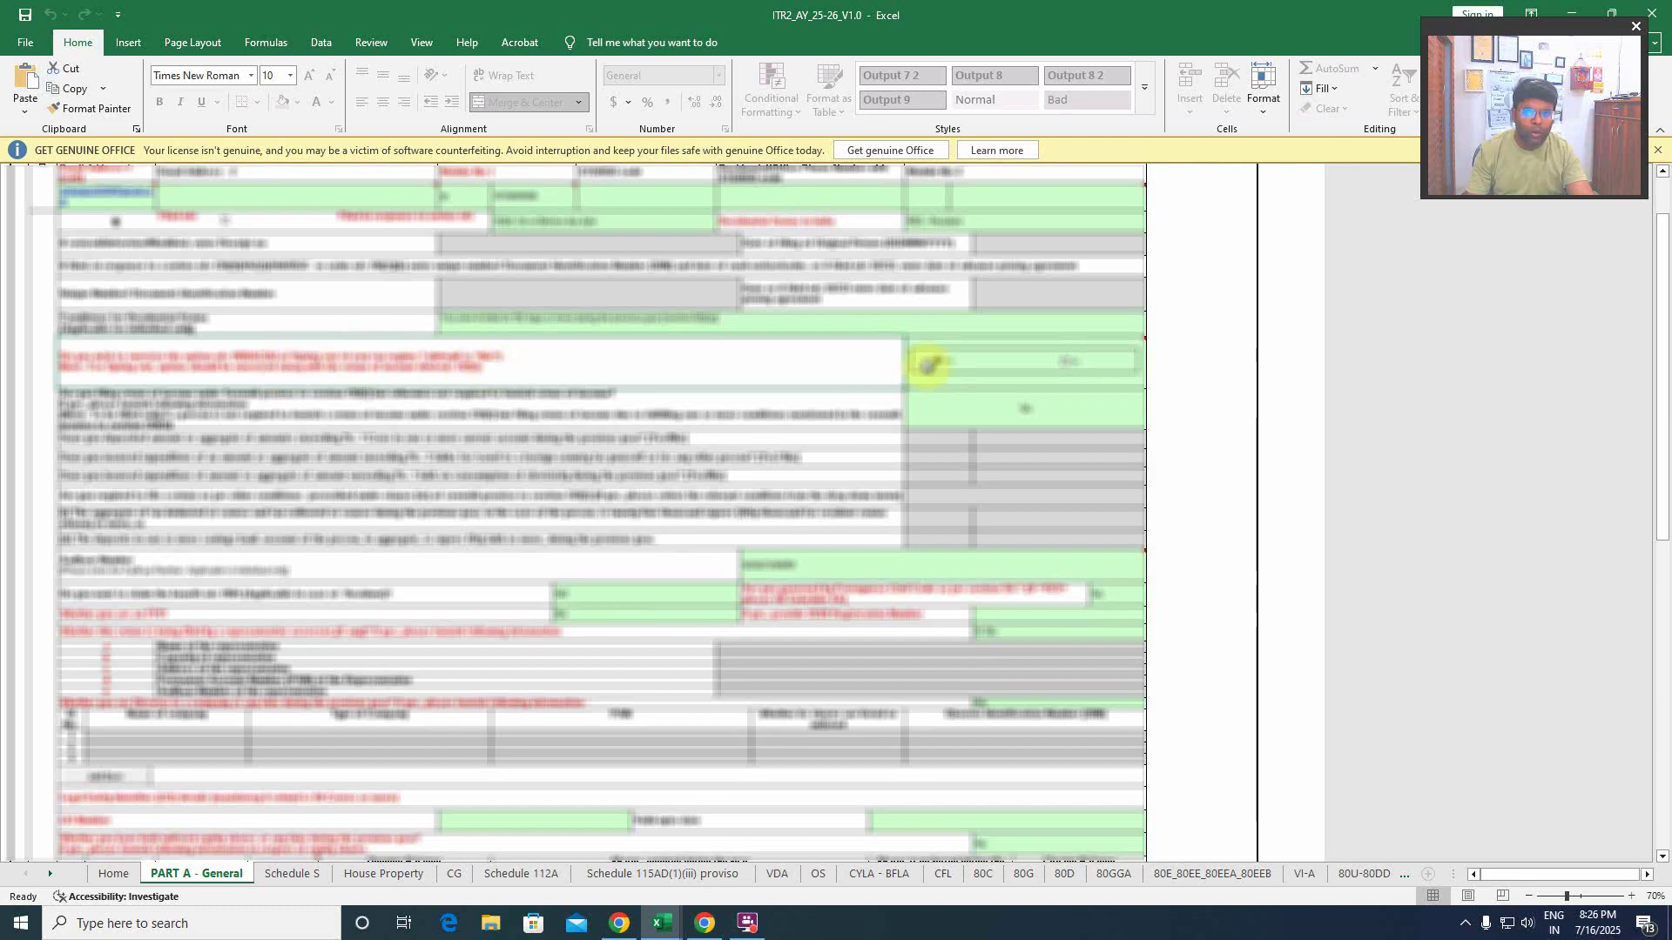
left_click(954, 363)
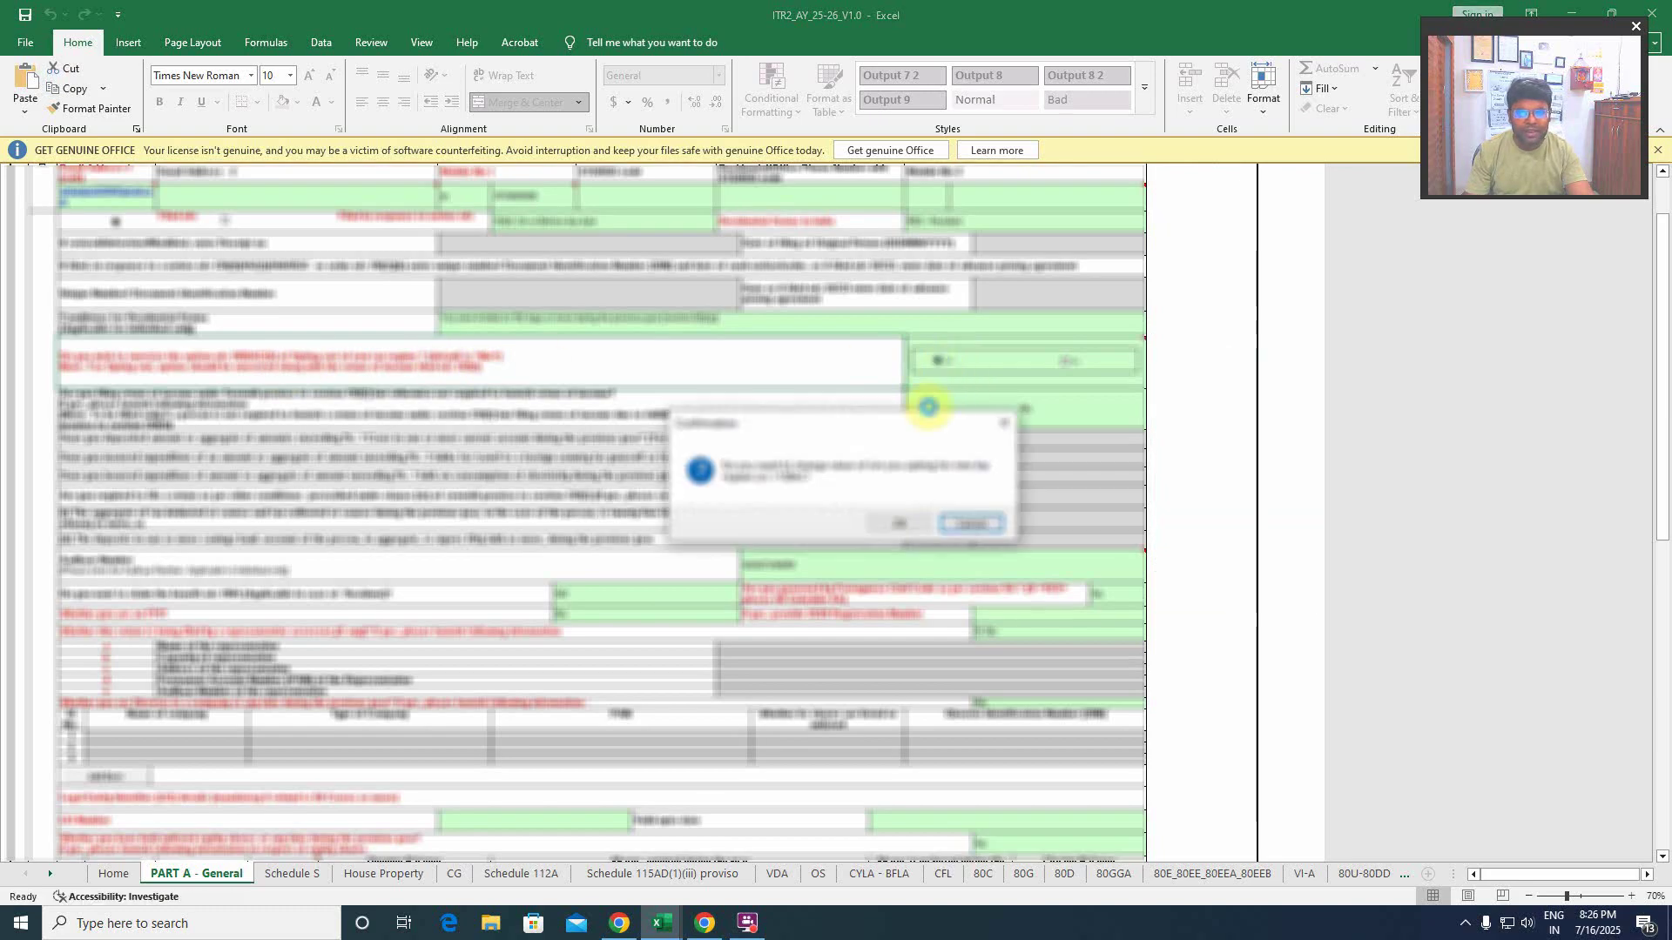
left_click(901, 523)
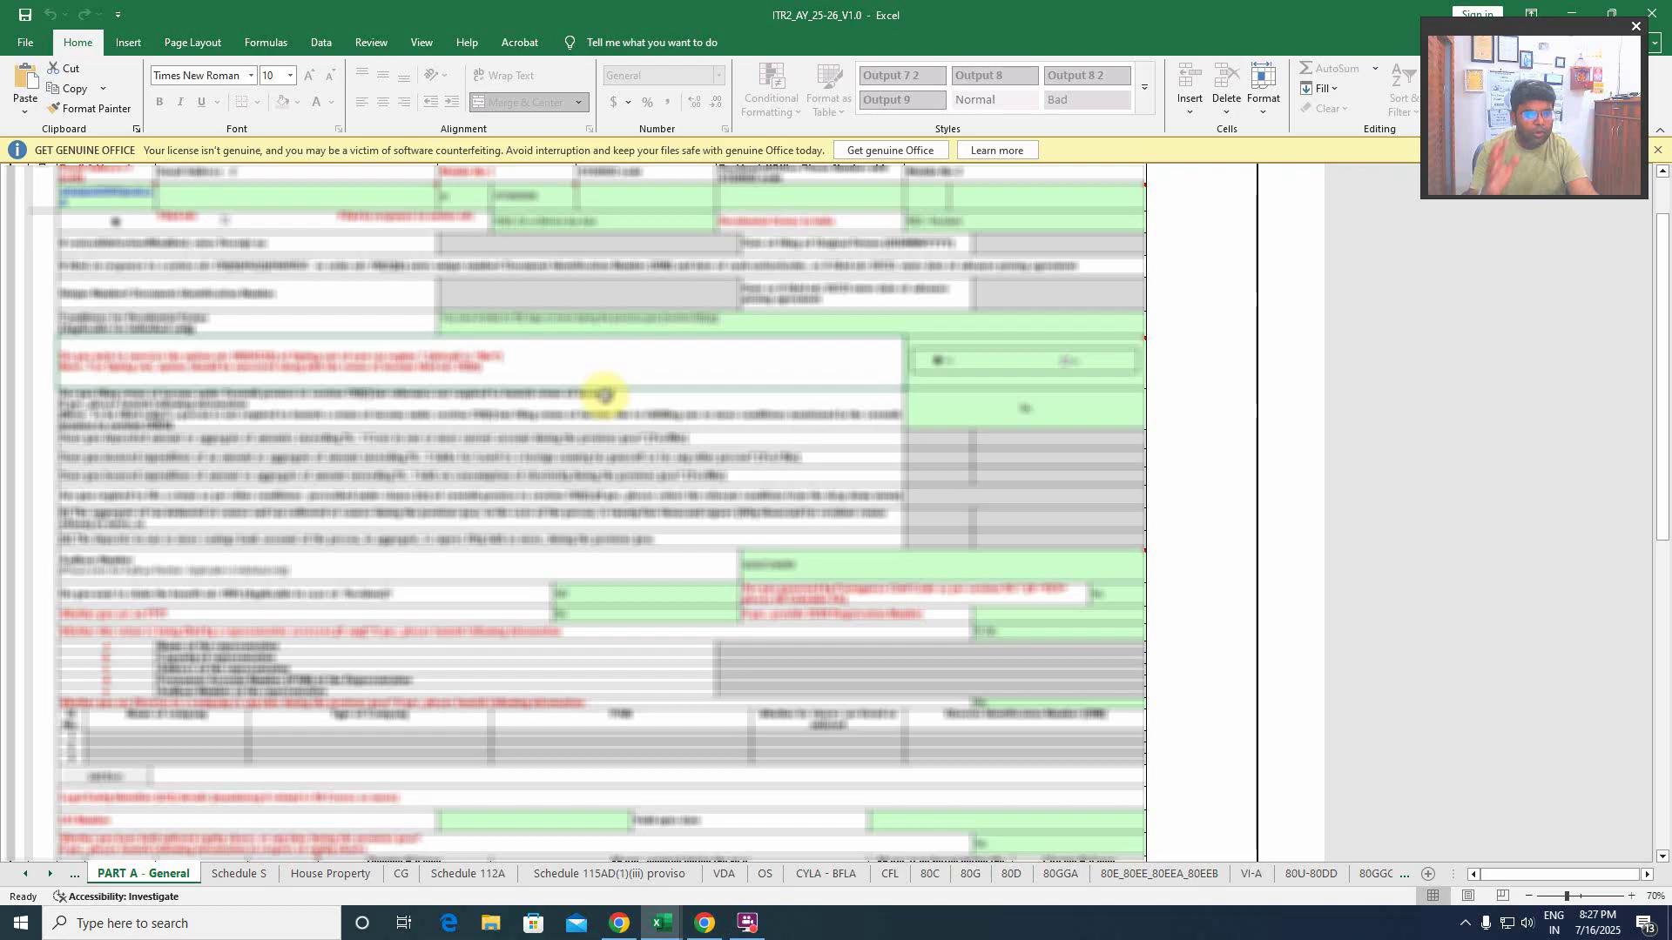
- Look over the remaining PART A - General details, validate the sheet and dismiss the validation message
mouse_move(976, 380)
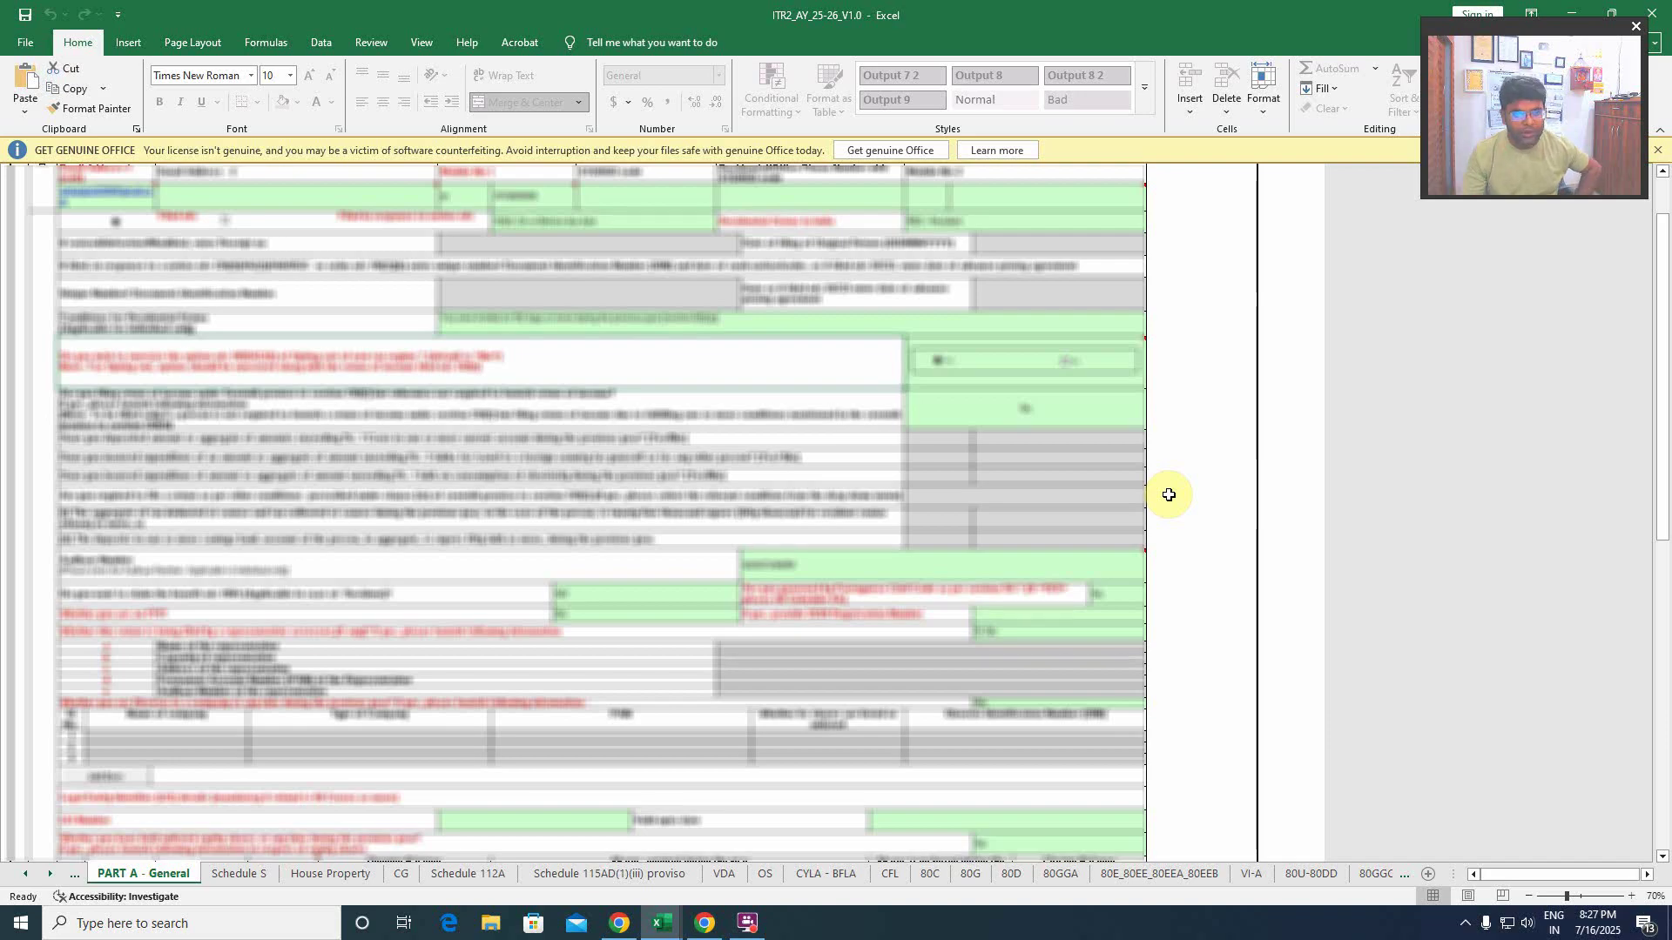
mouse_move(970, 580)
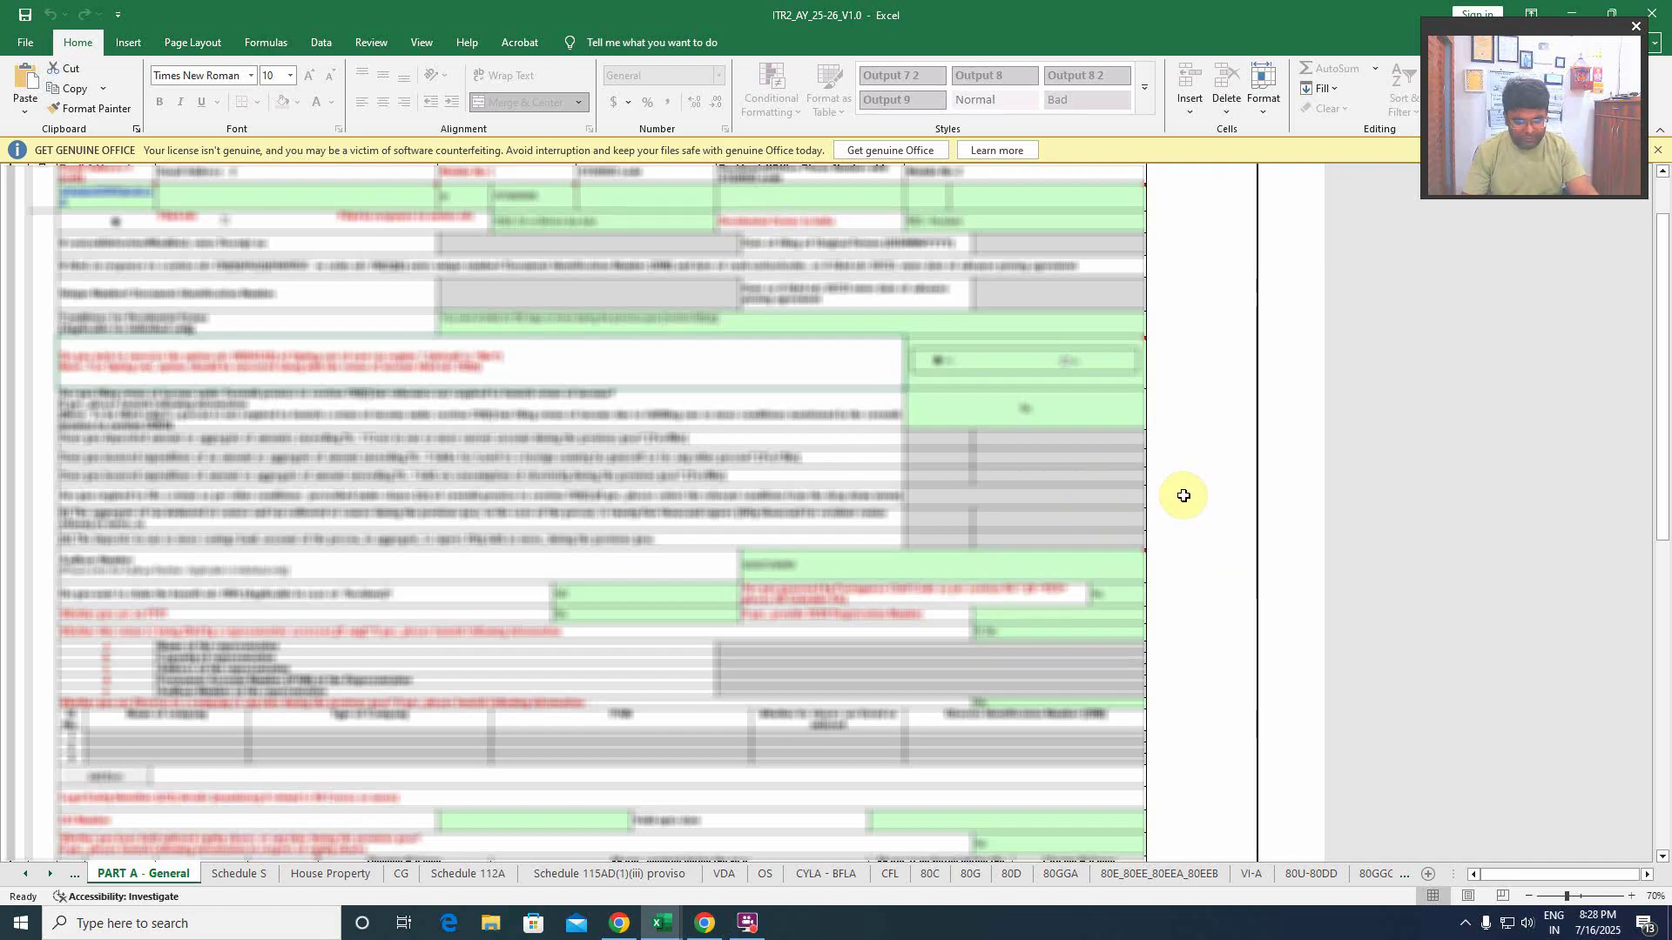
scroll(888, 588, "down", 5)
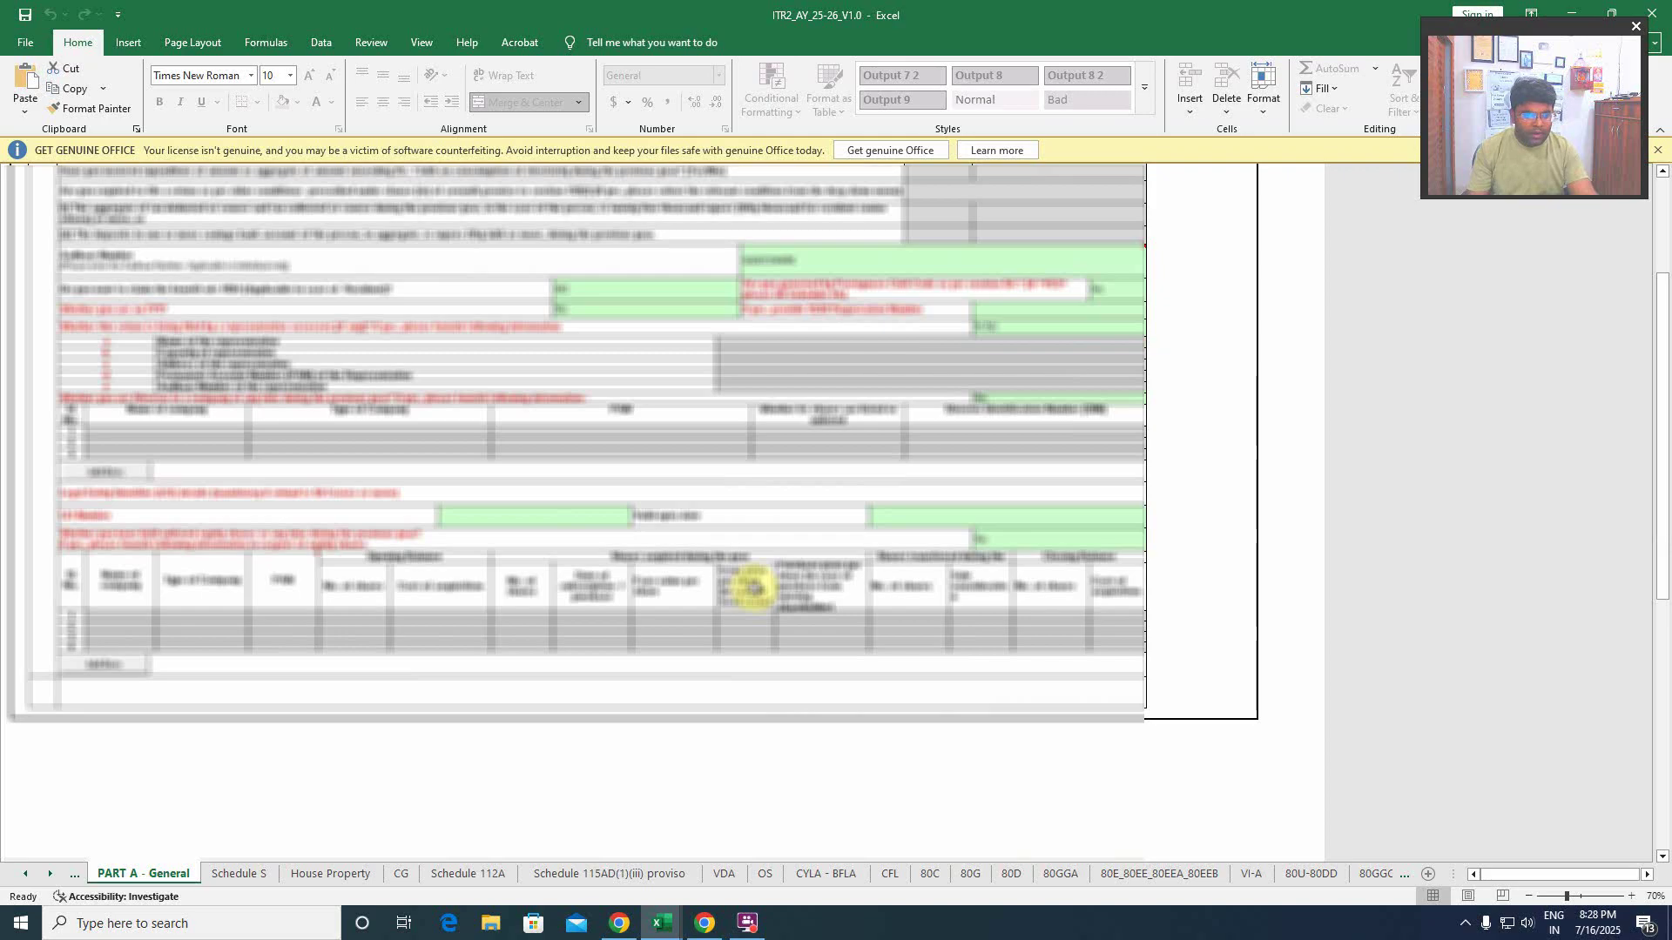
scroll(749, 557, "up", 8)
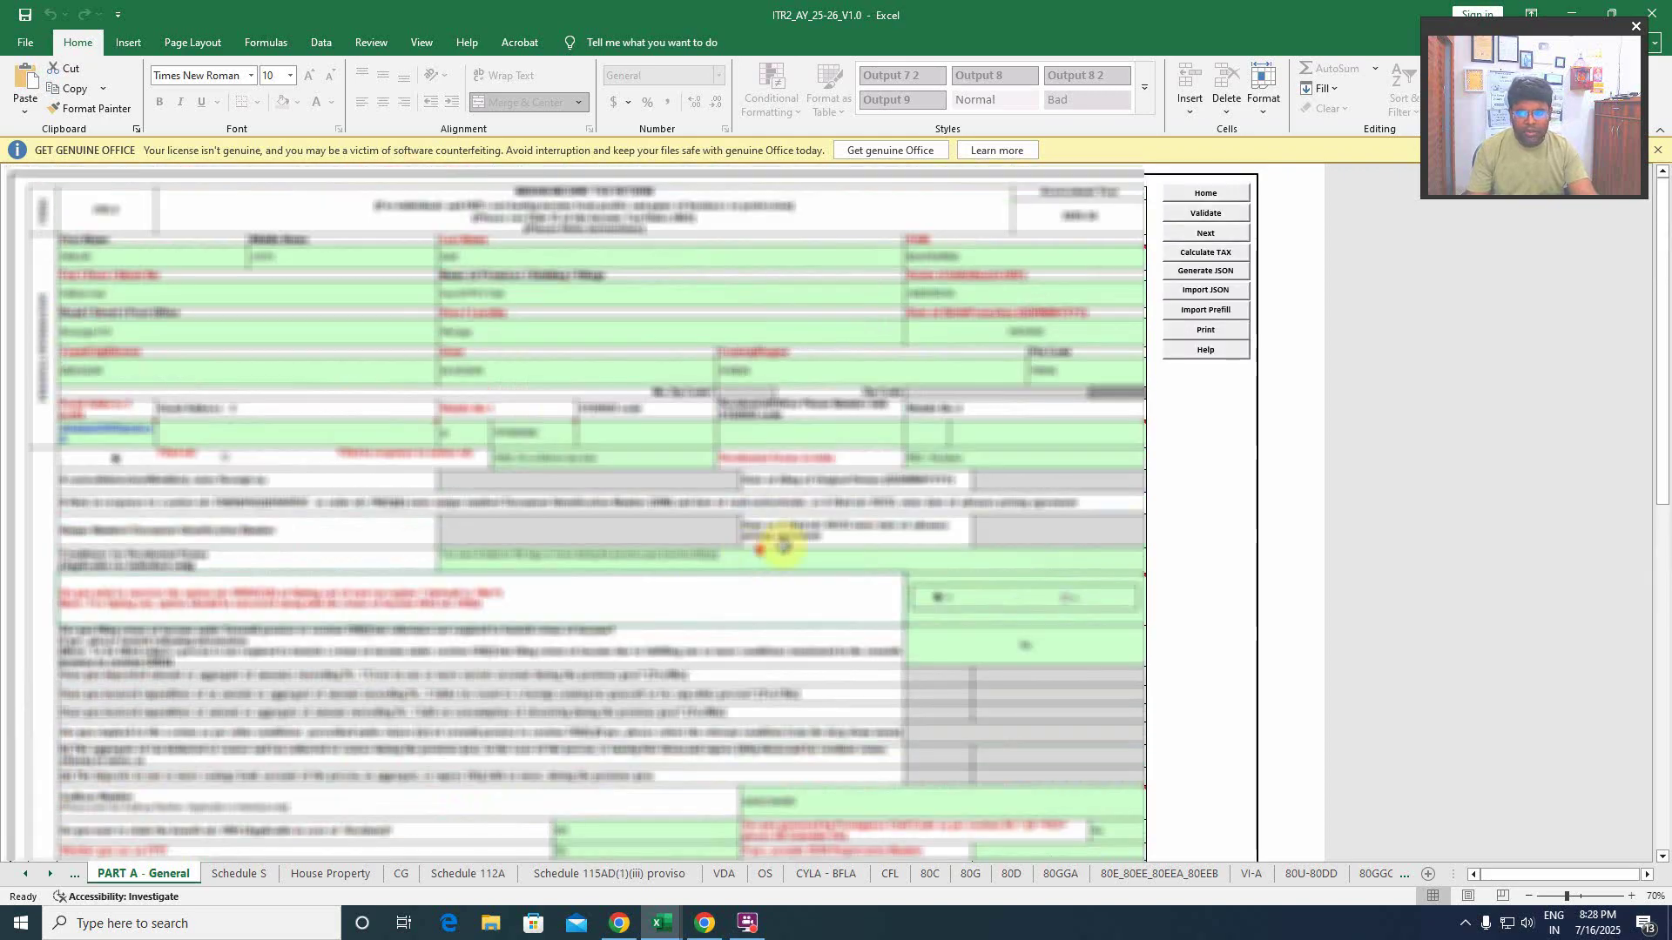
left_click(1215, 215)
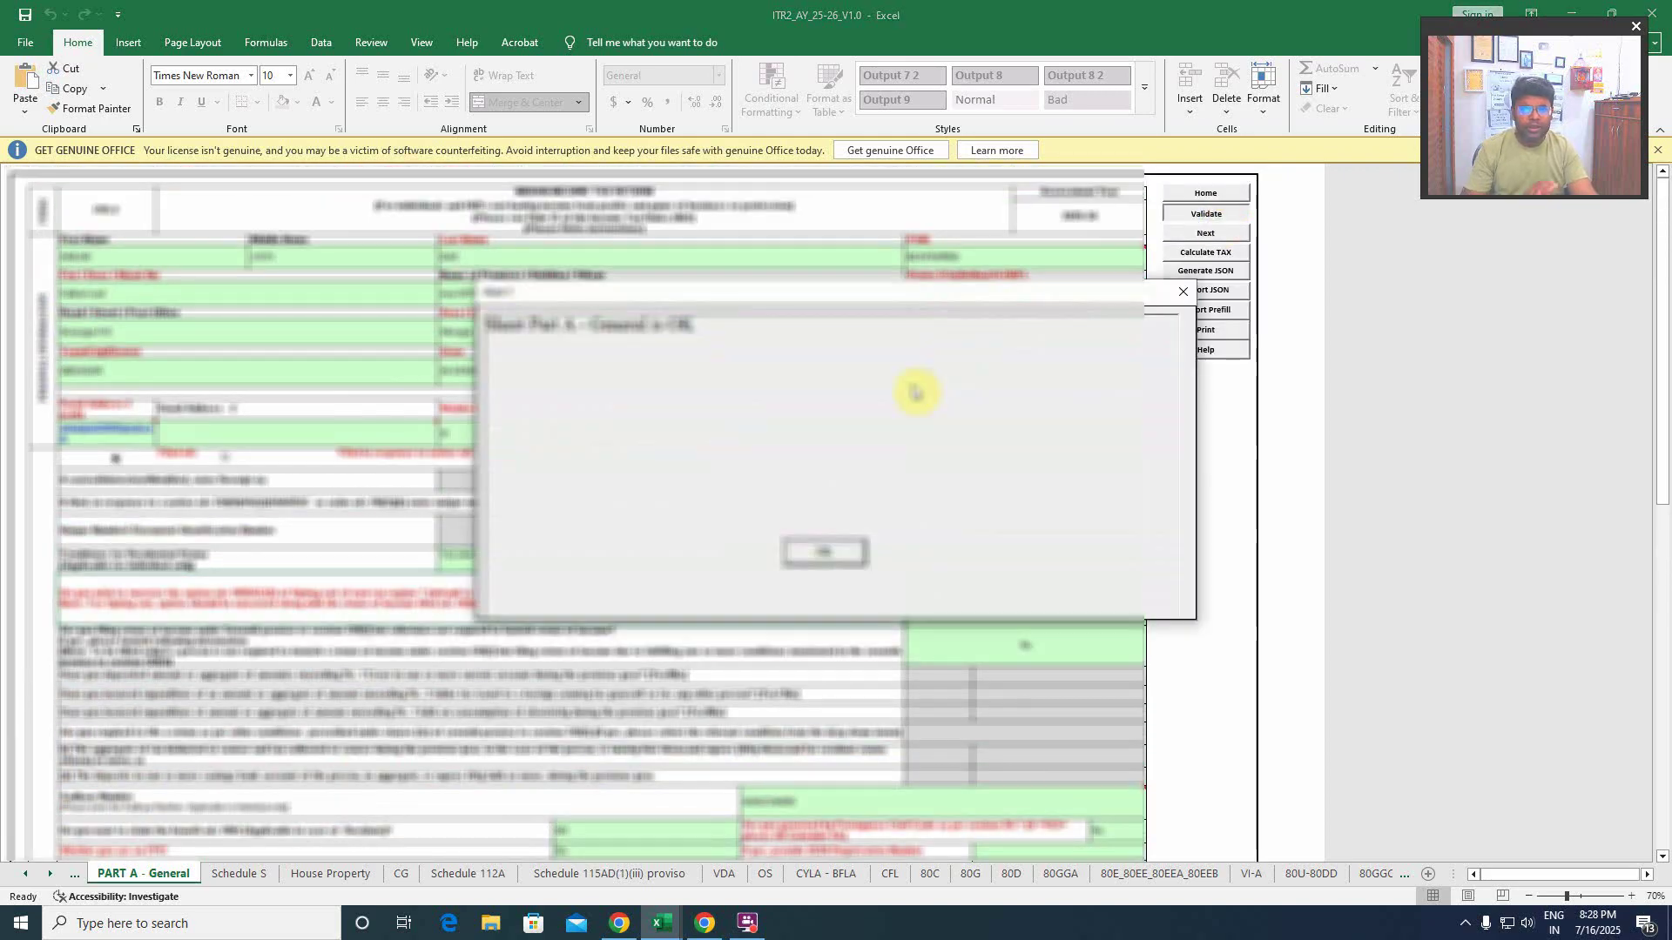
left_click(814, 552)
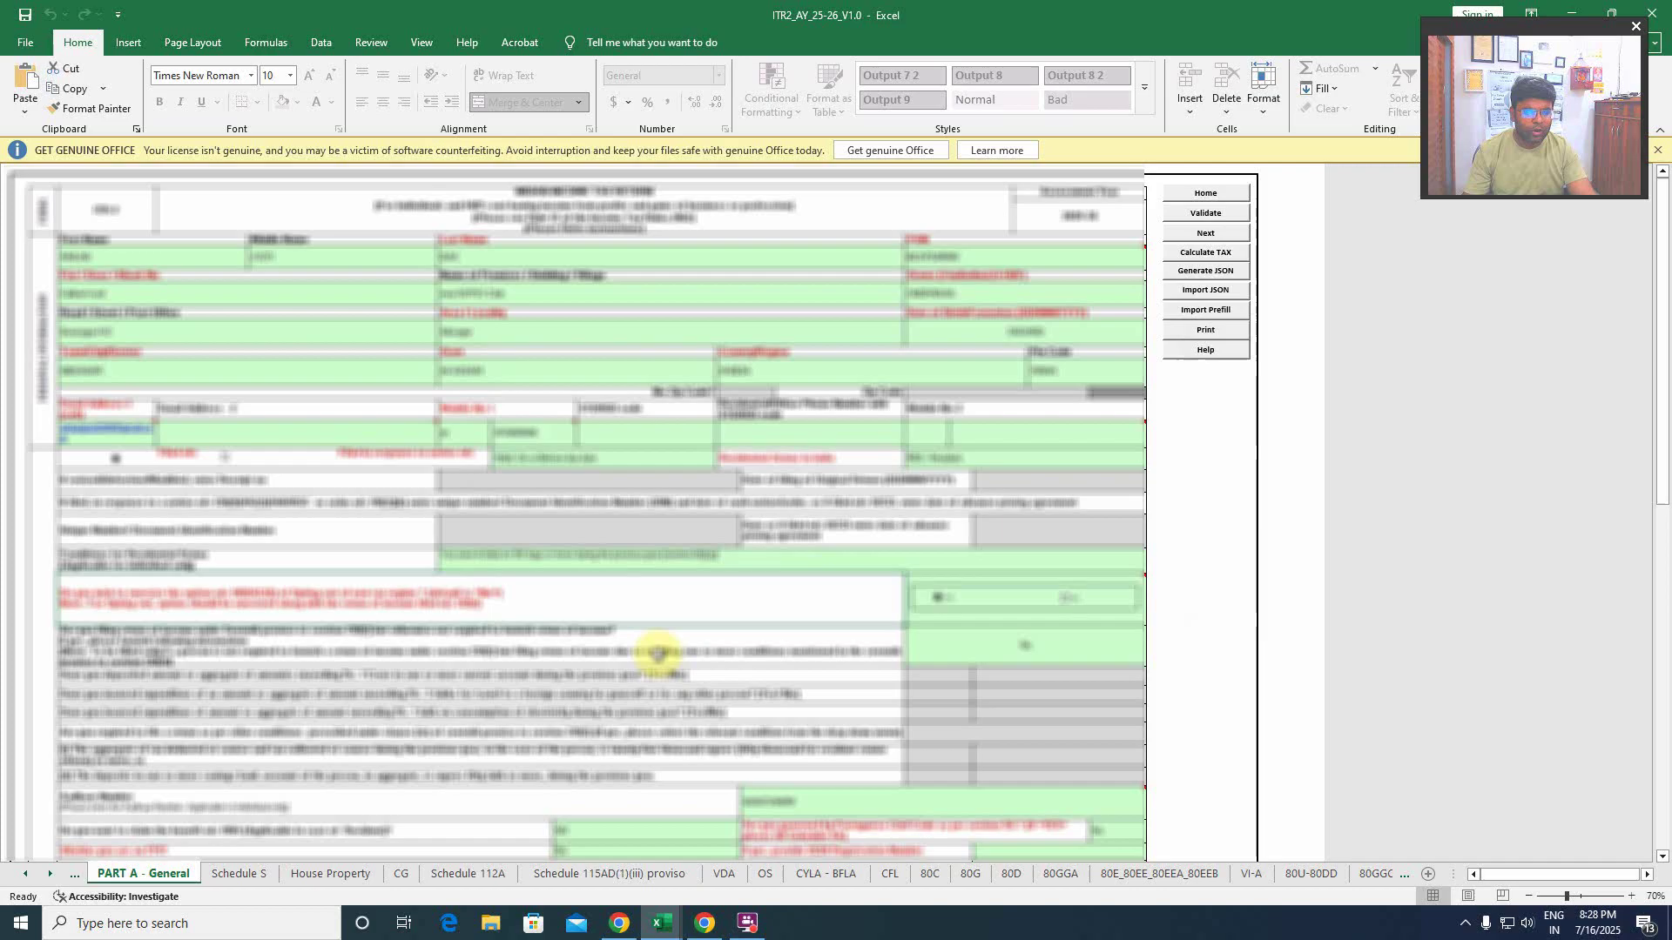
- Show the start of the Schedule S sheet with the details of income from salary
left_click(245, 877)
scroll(466, 626, "up", 15)
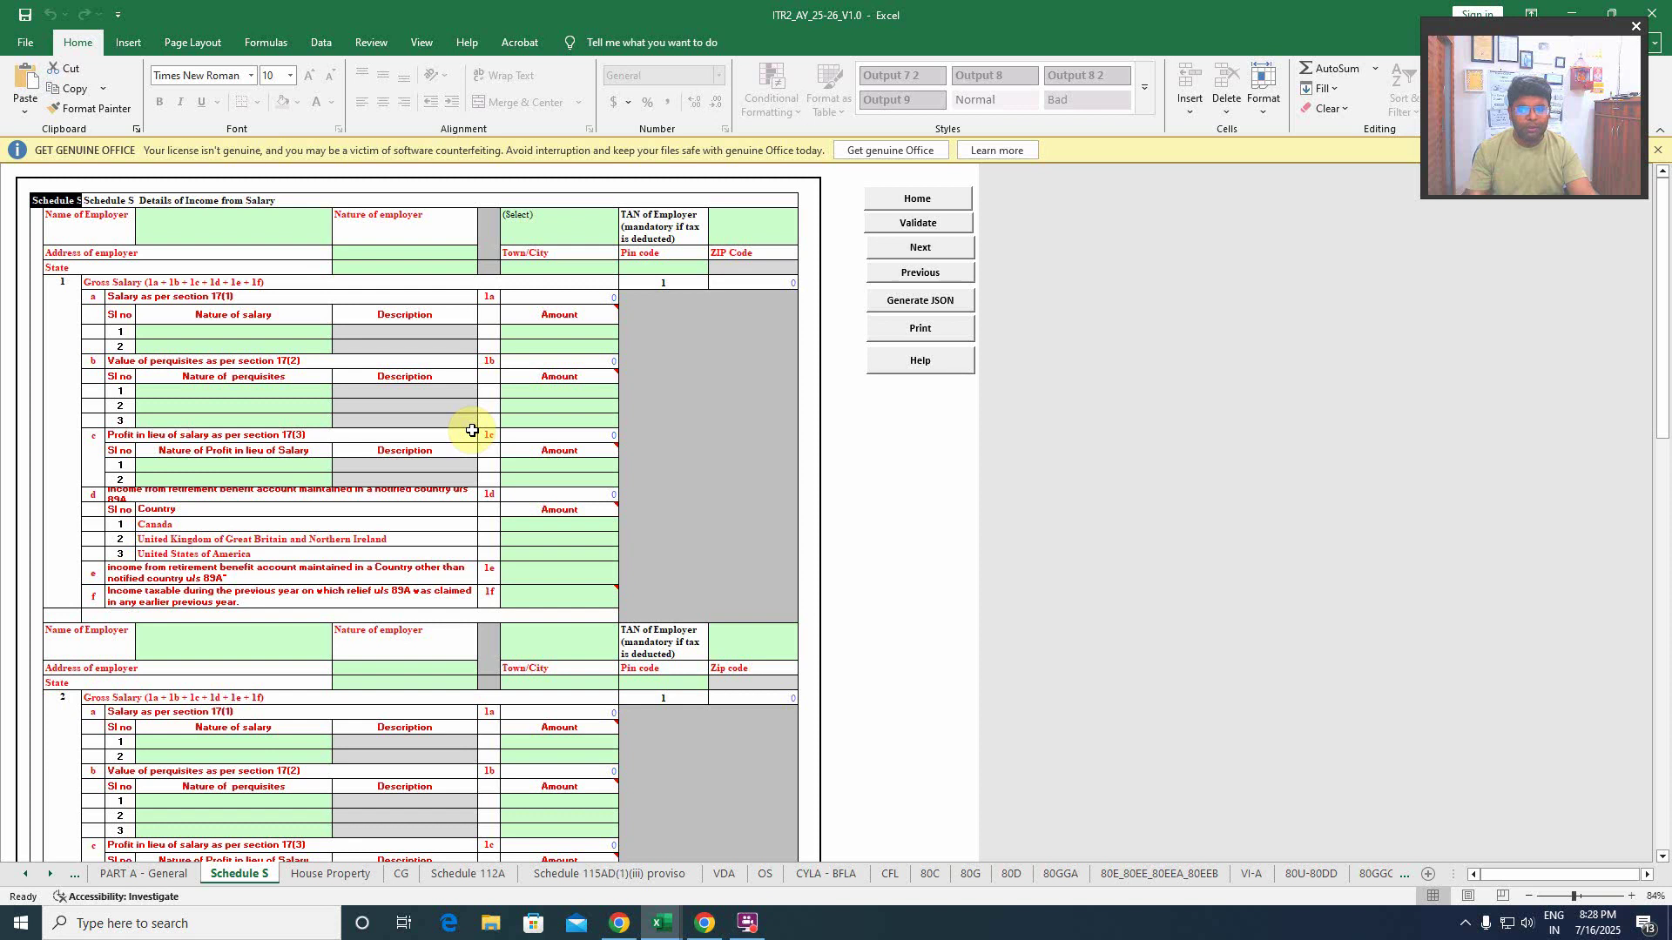
- Enter abc ltd as the first employer's name in Schedule S and try to choose the nature of employer
left_click(236, 228)
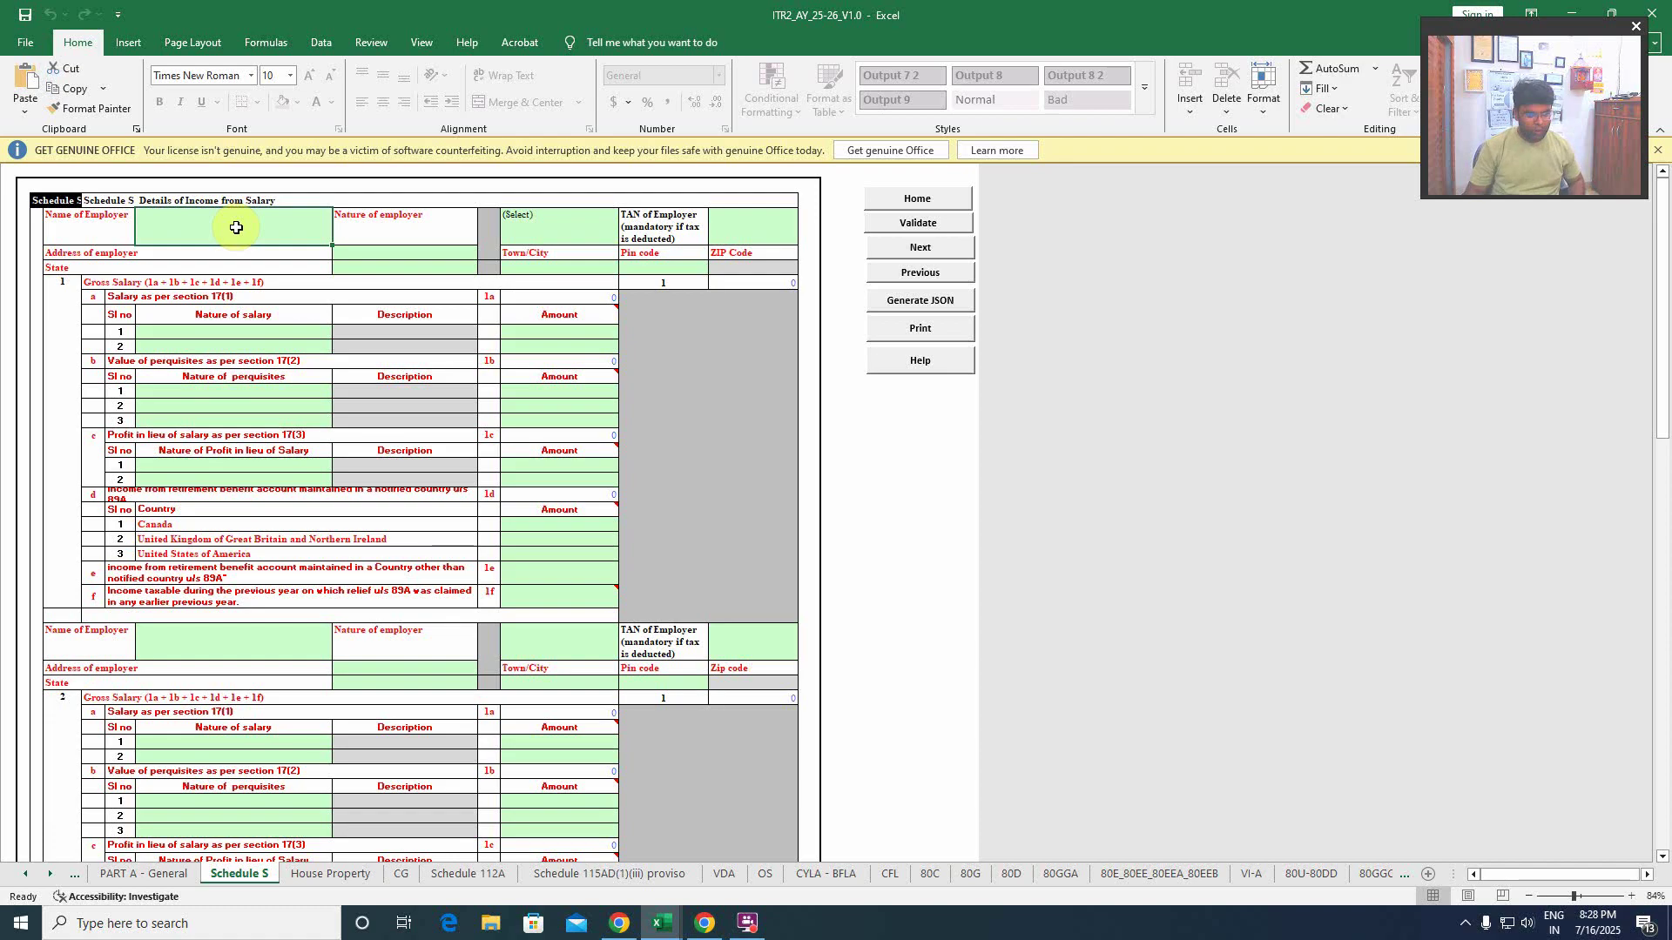
type("abc ltd")
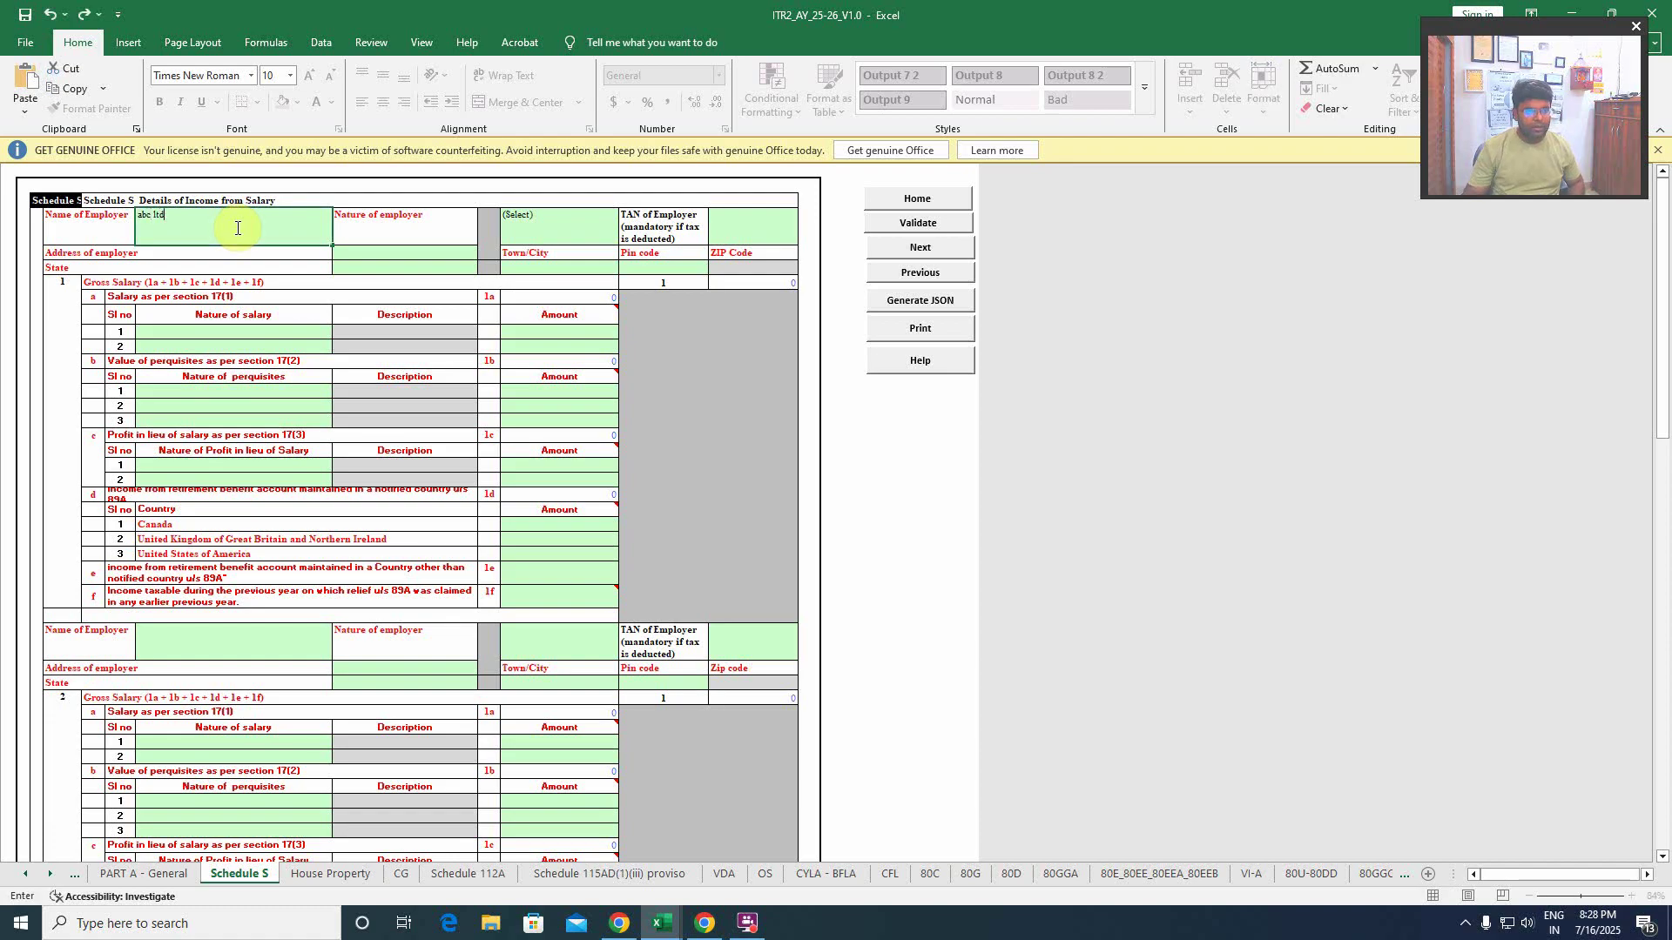
left_click(563, 227)
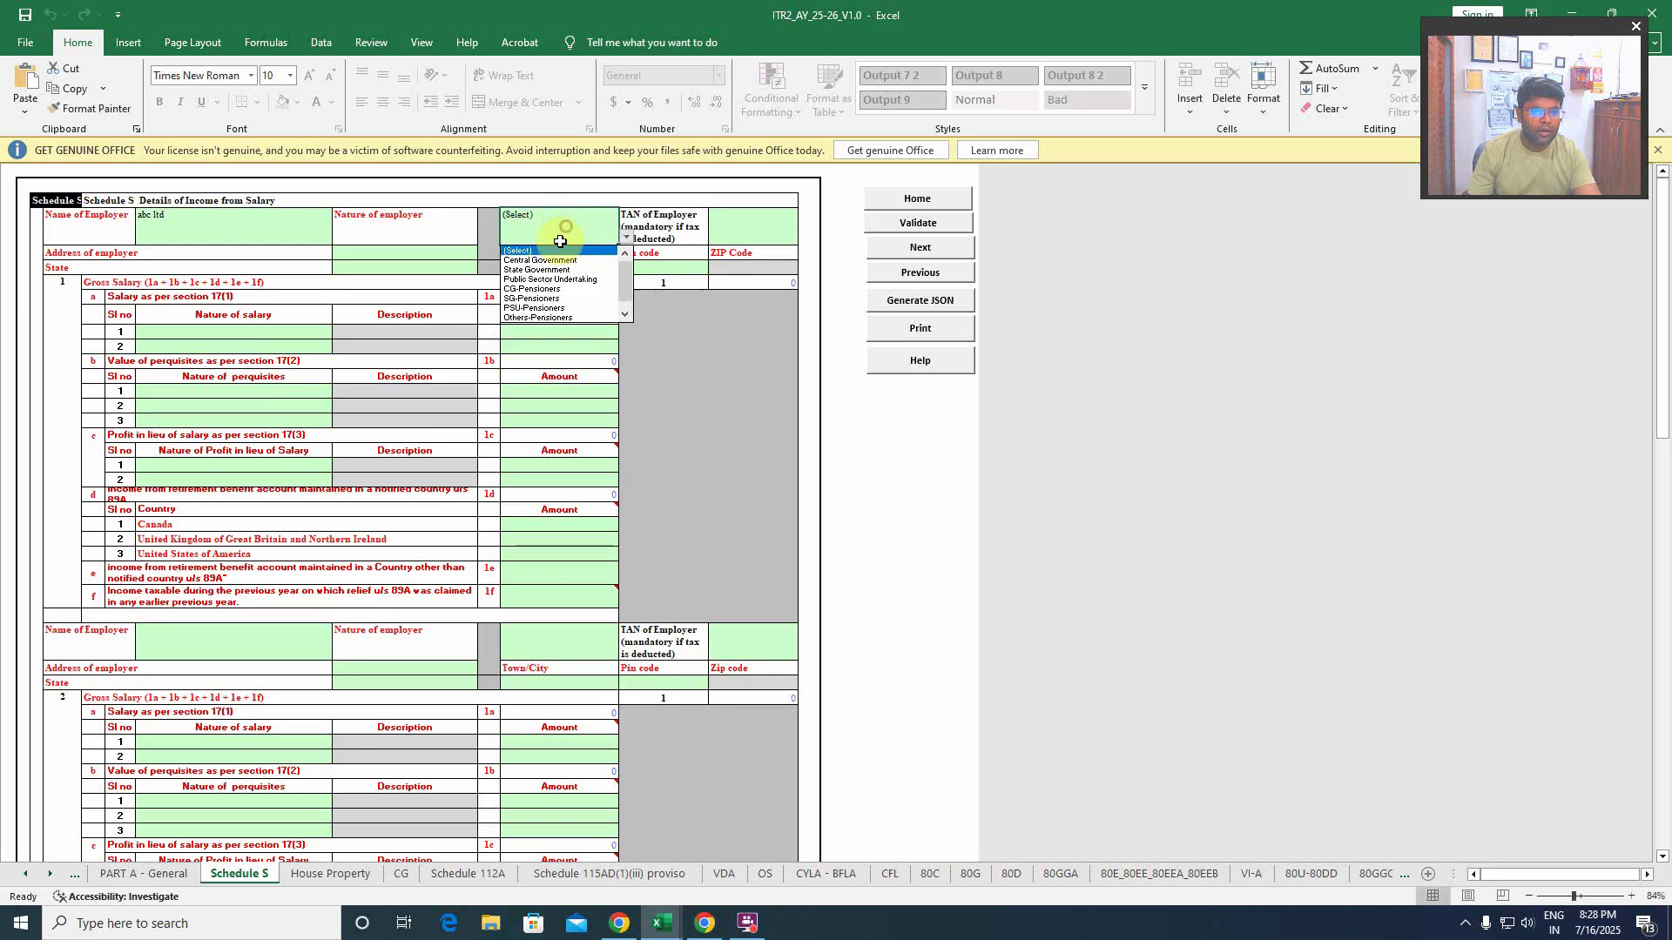
scroll(623, 268, "down", 2)
left_click(530, 317)
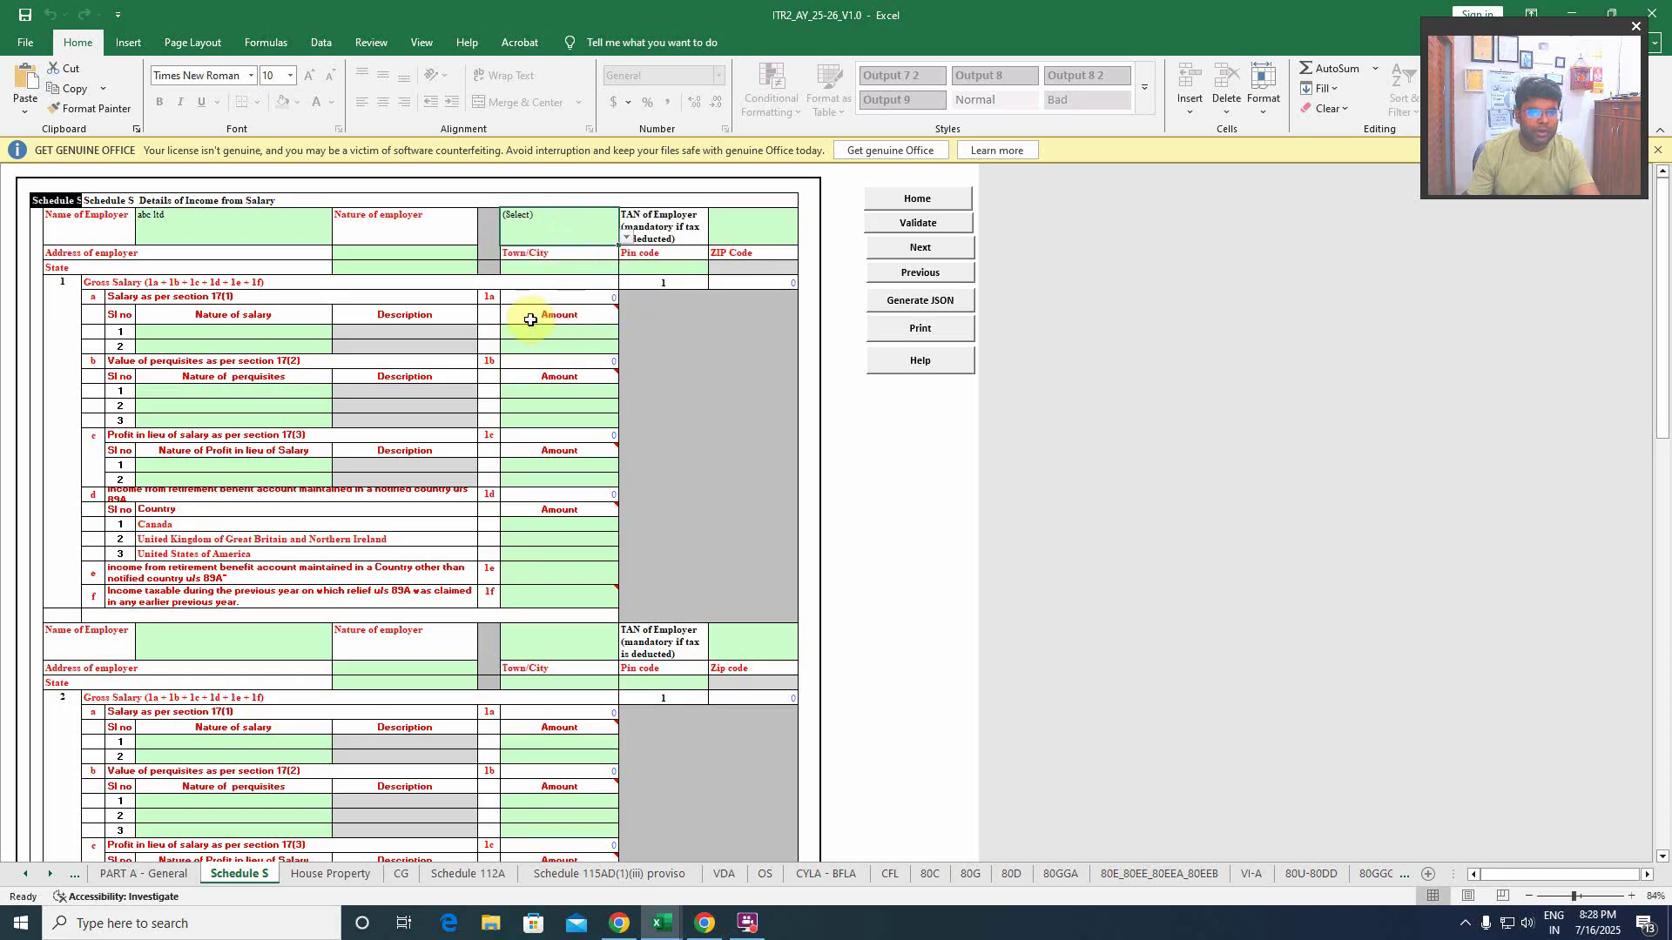
- Fill in the first employer's address and town/city
left_click(380, 254)
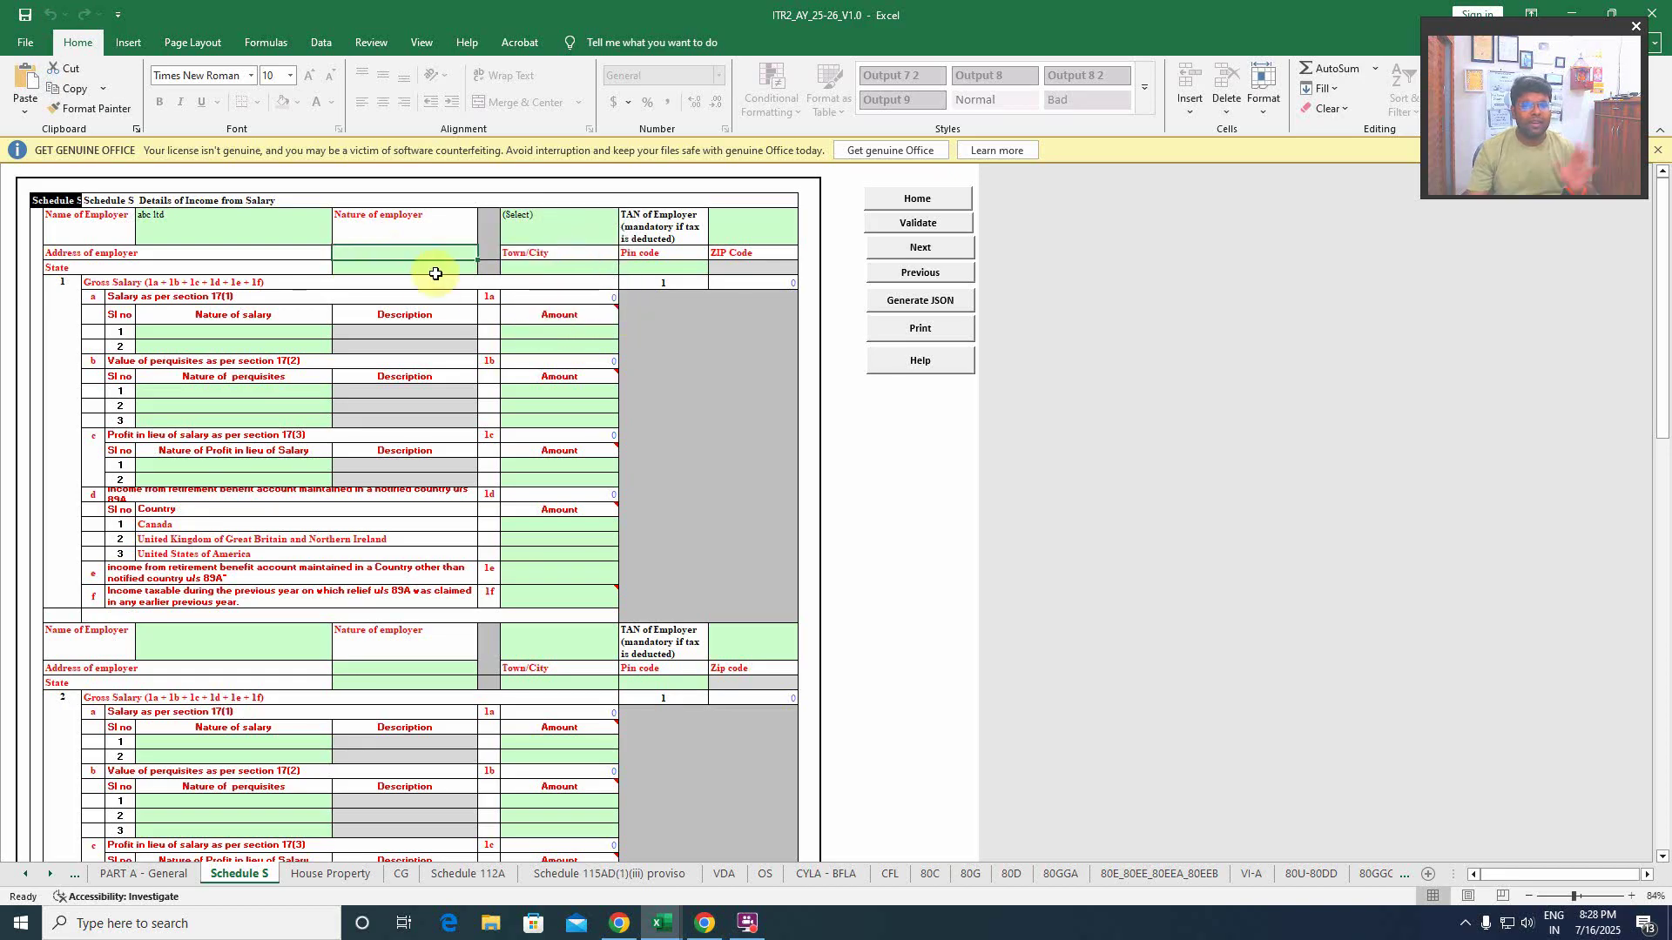
type("del")
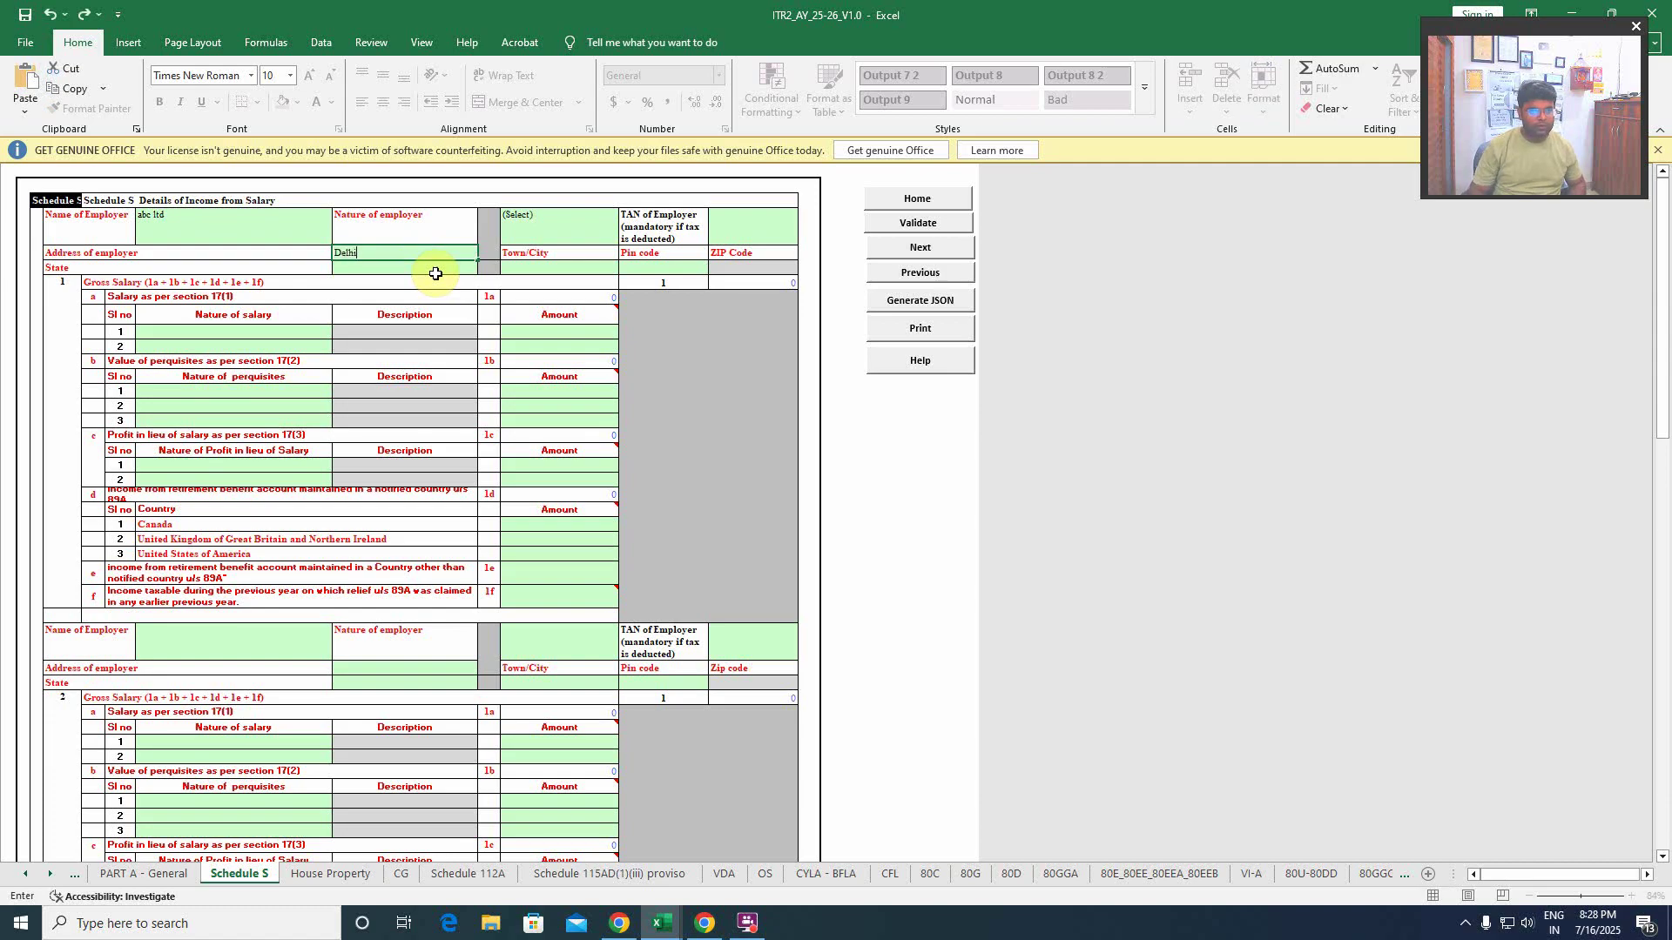
type("hi")
left_click(827, 375)
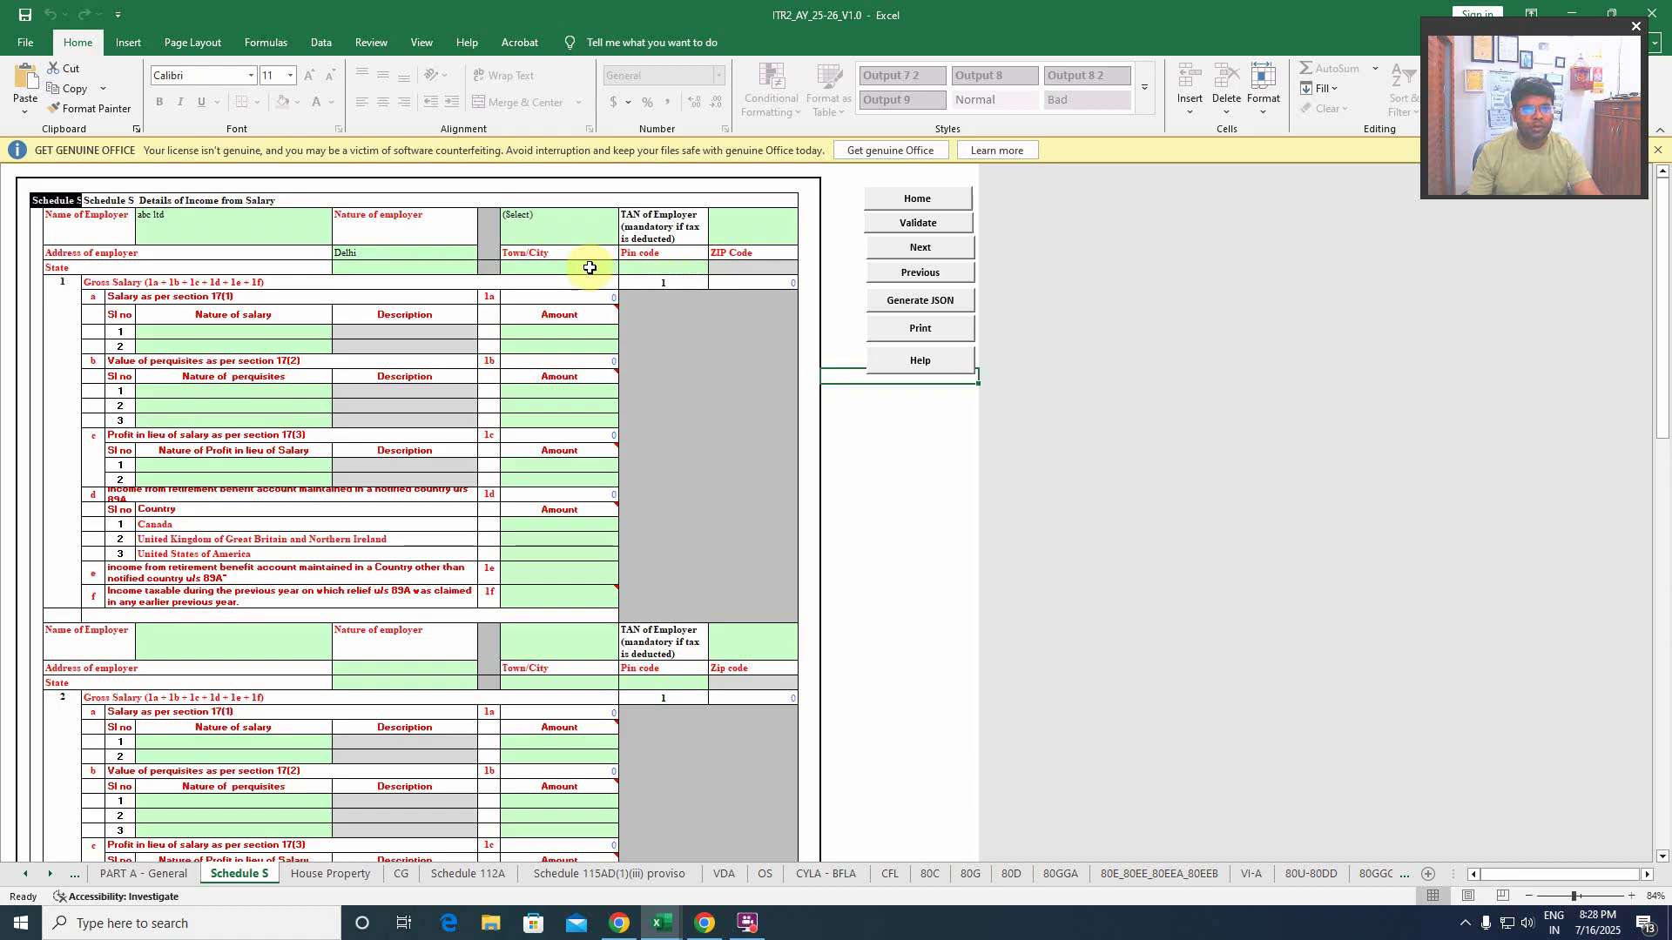
left_click(539, 267)
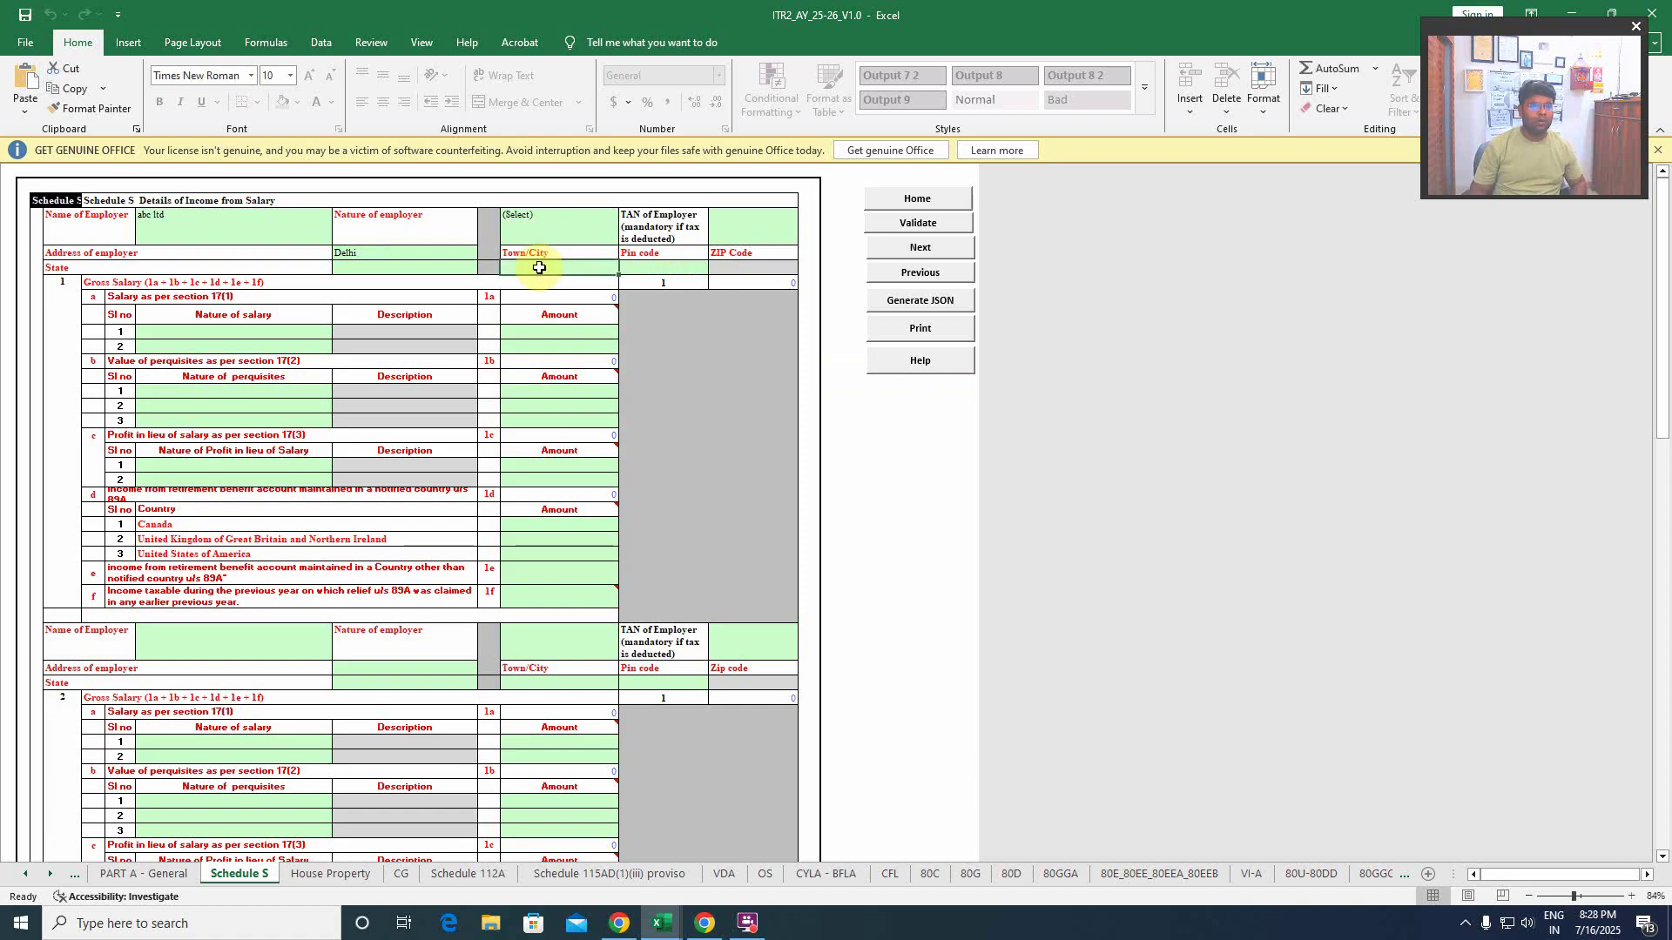
type("delhi")
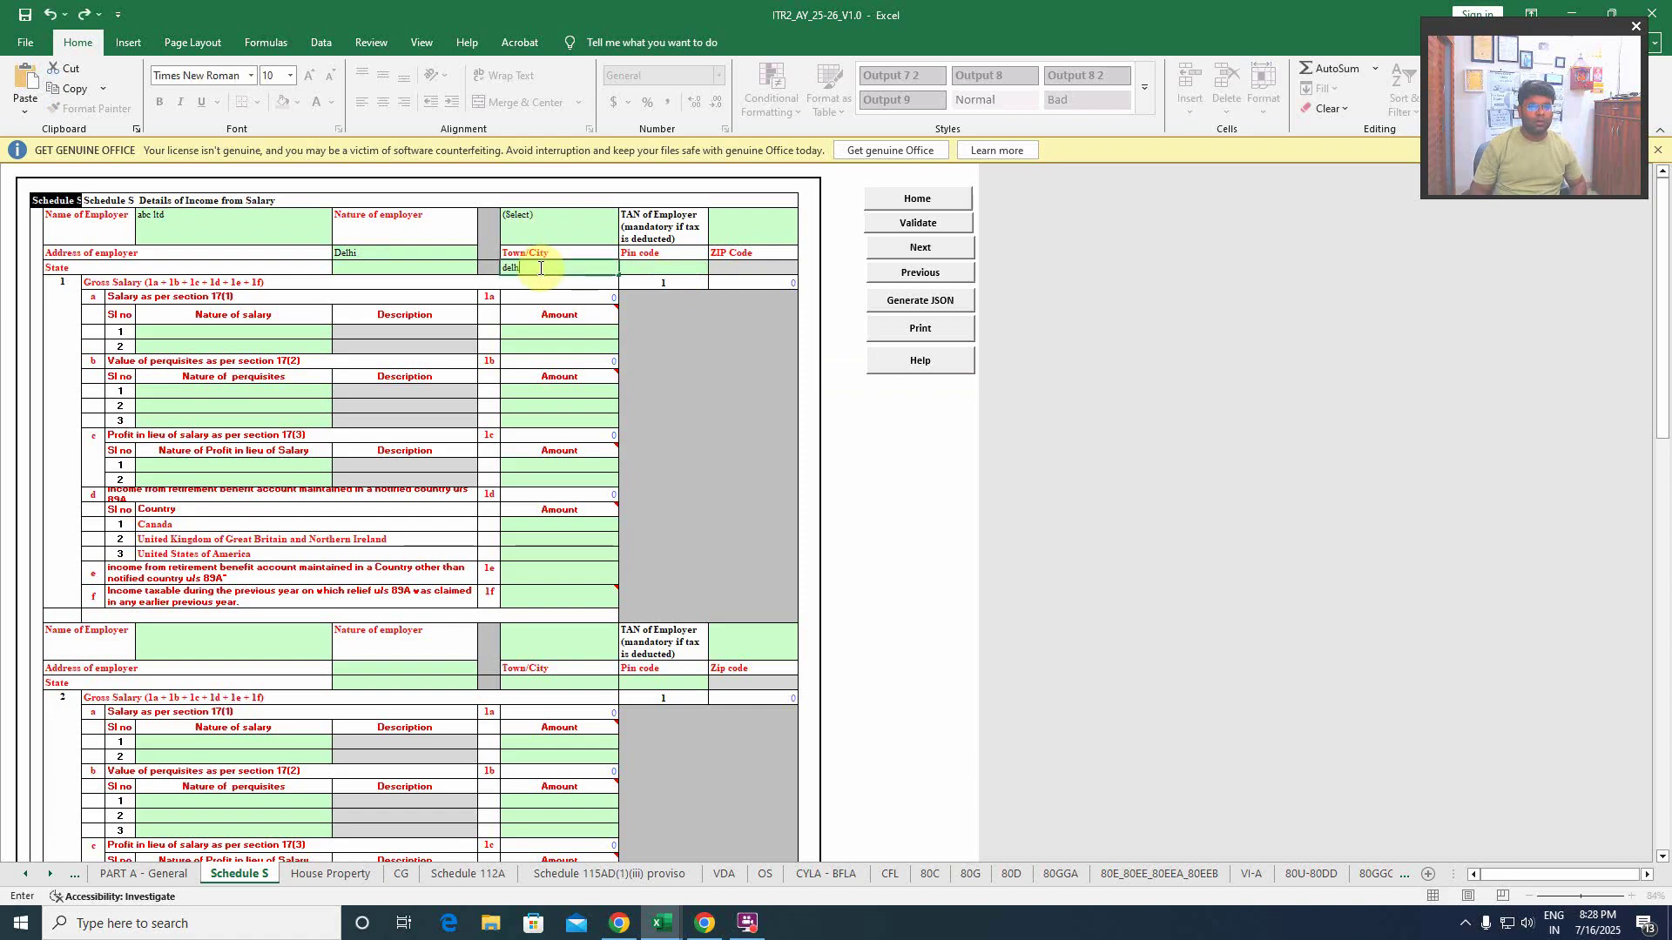
- Set the first employer's state to 09-DELHI and enter the postal pin code
left_click(396, 268)
key("alt+Down")
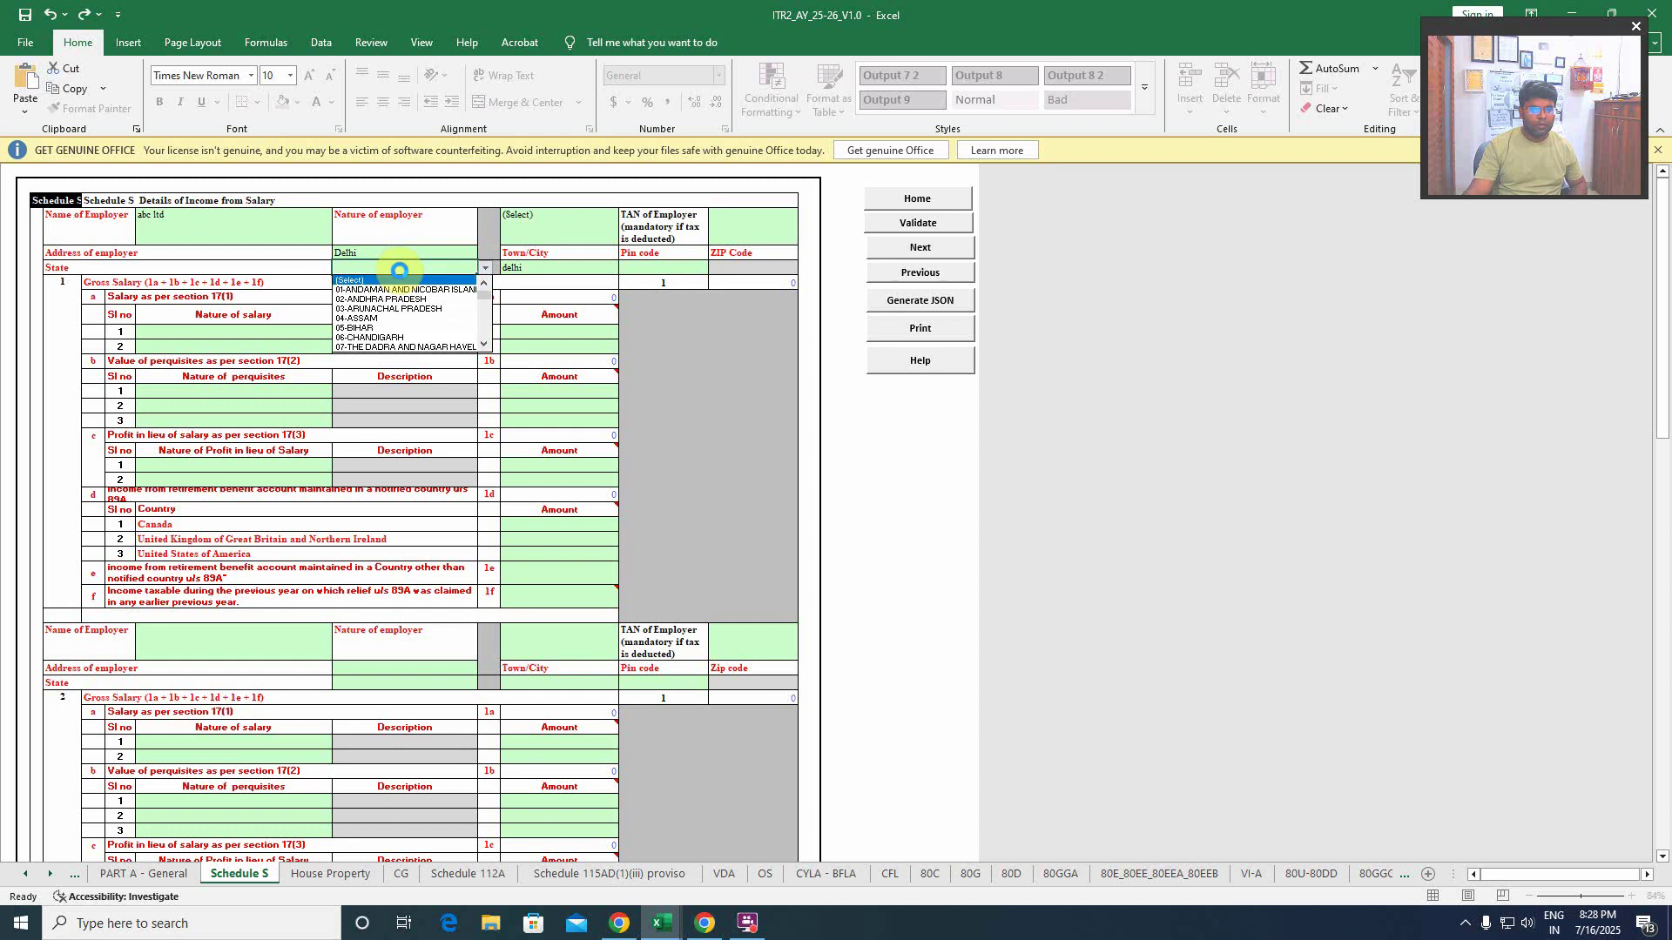
left_click_drag(484, 292, 485, 331)
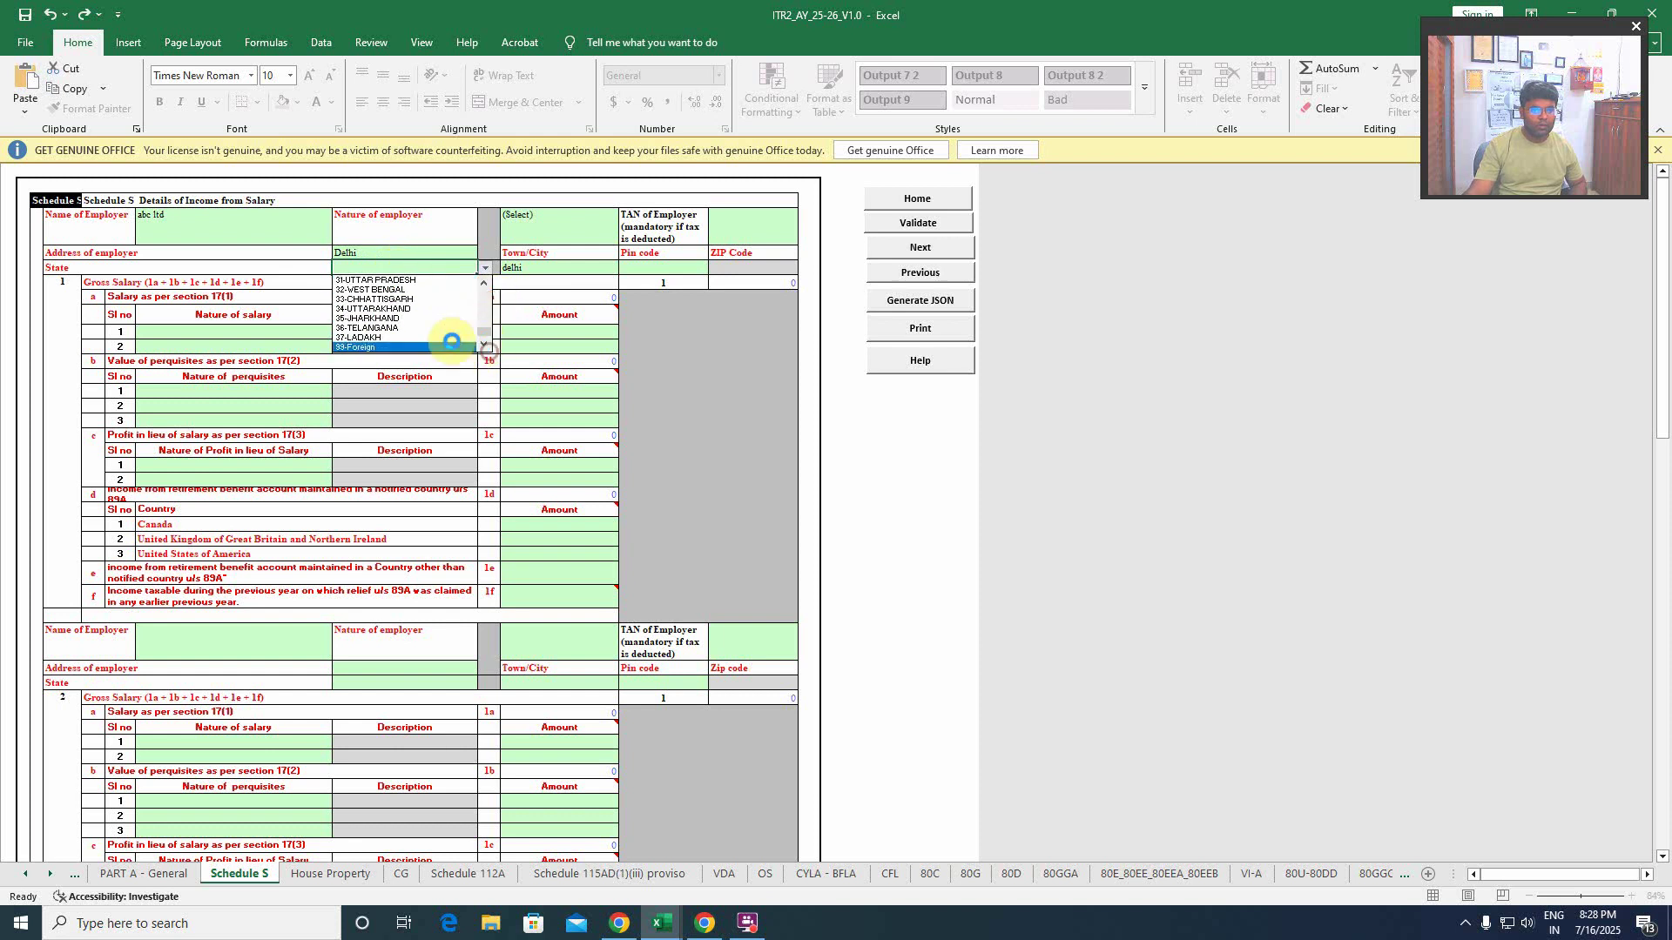
left_click(485, 322)
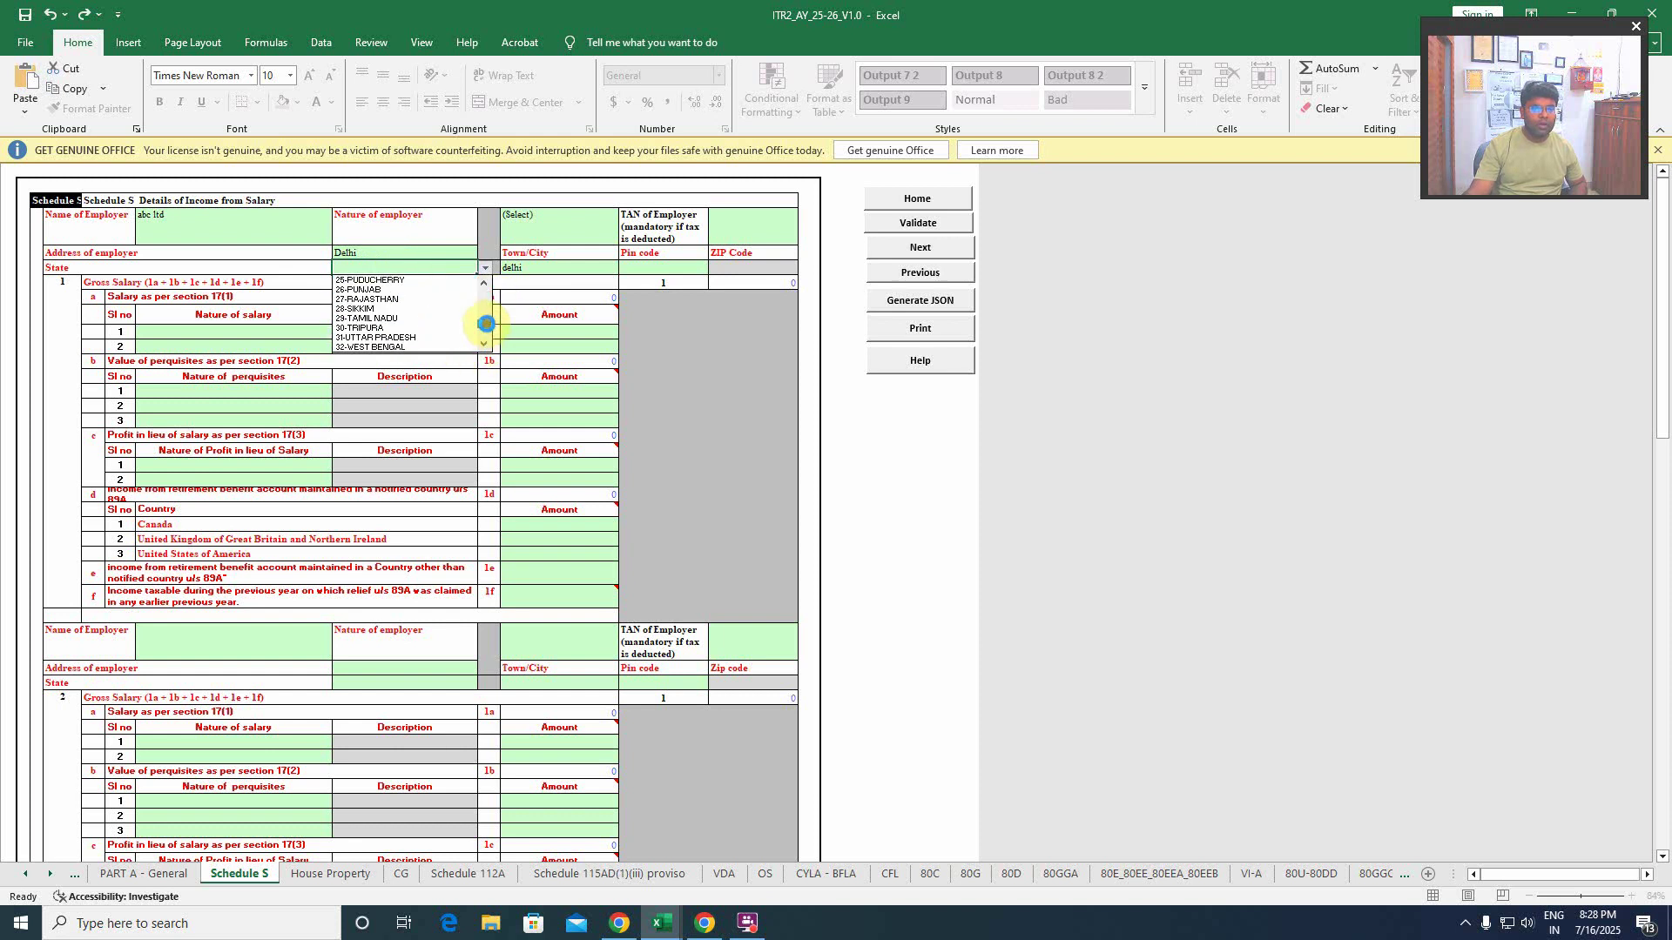
scroll(485, 322, "up", 6)
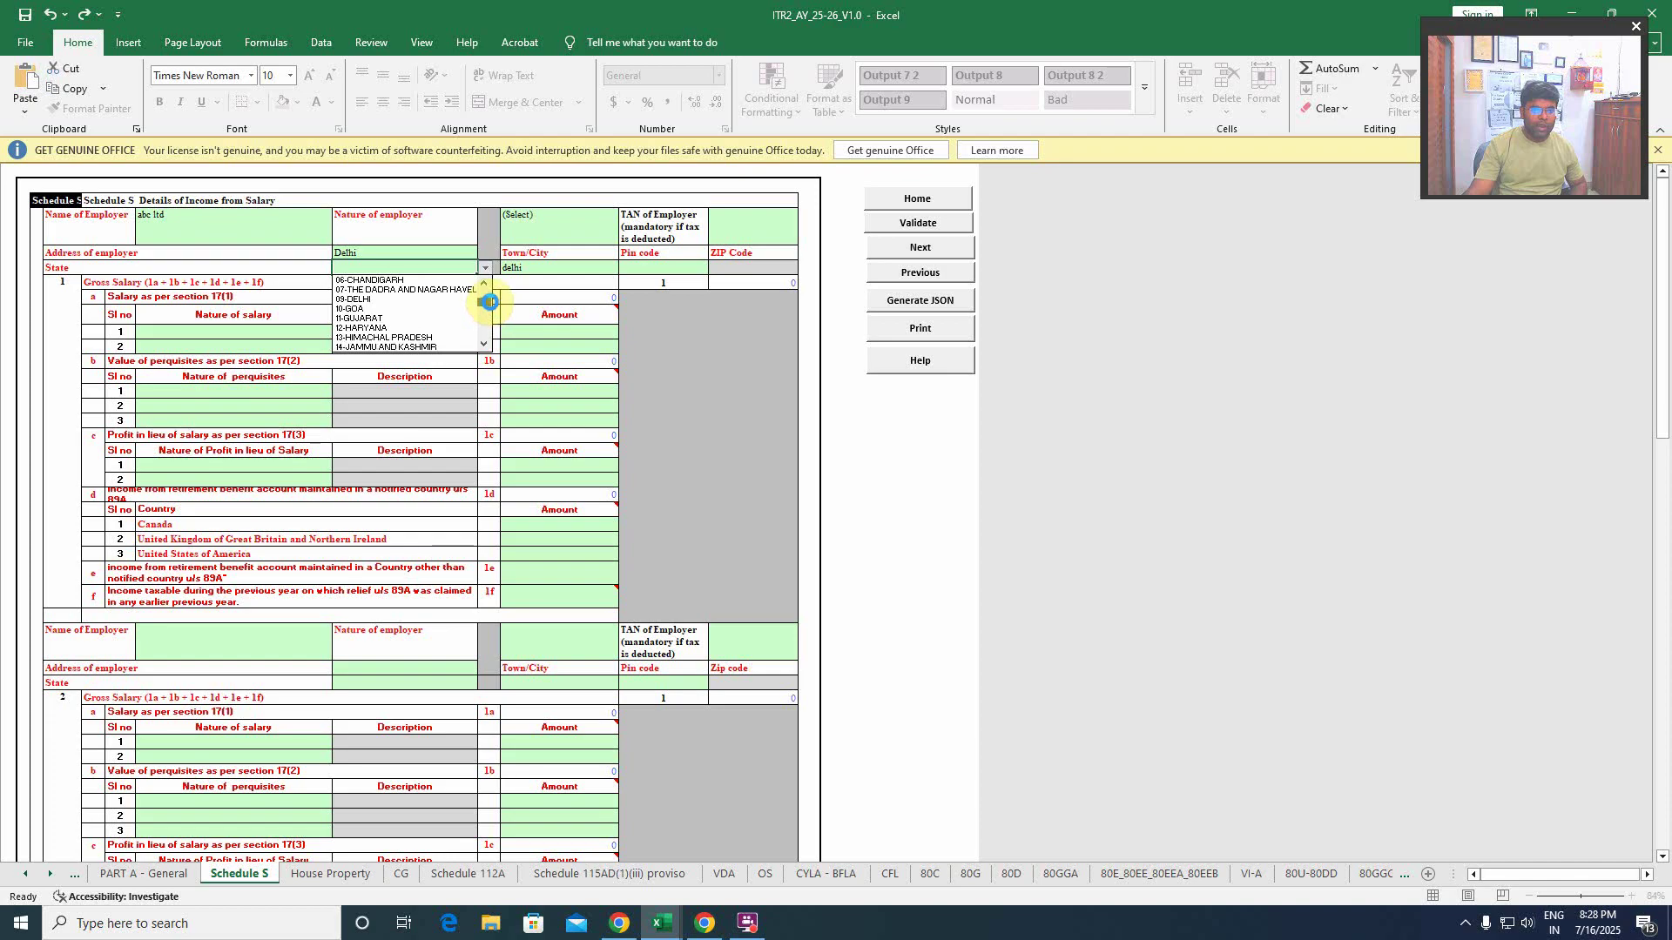
left_click(430, 309)
left_click(710, 346)
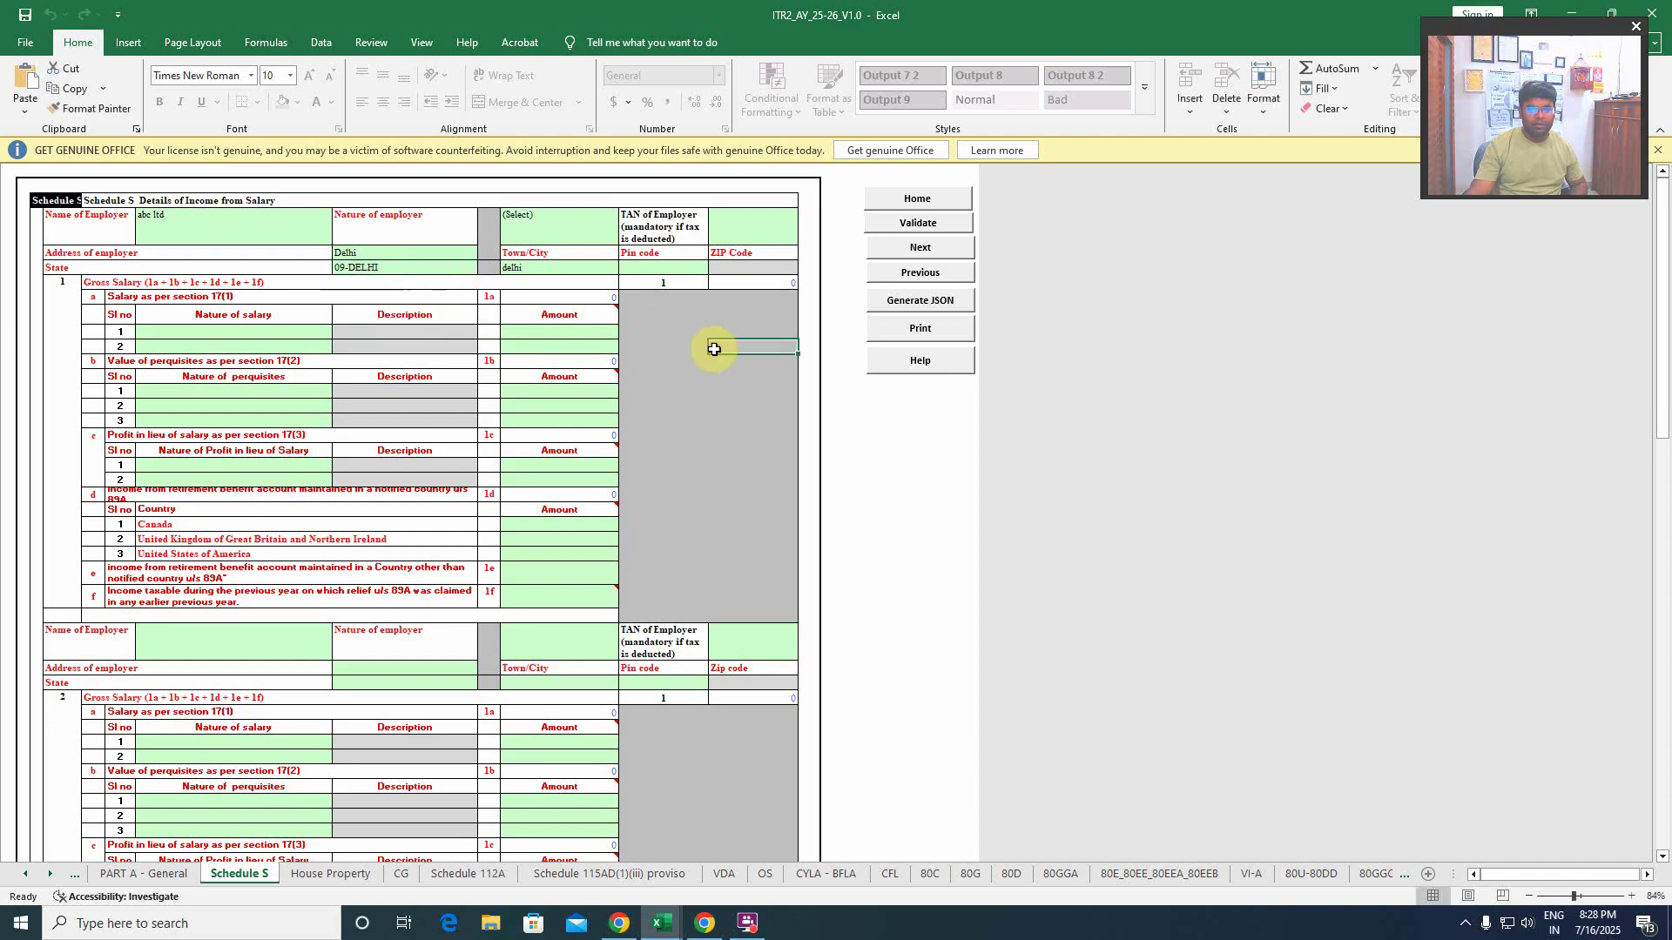
left_click(664, 267)
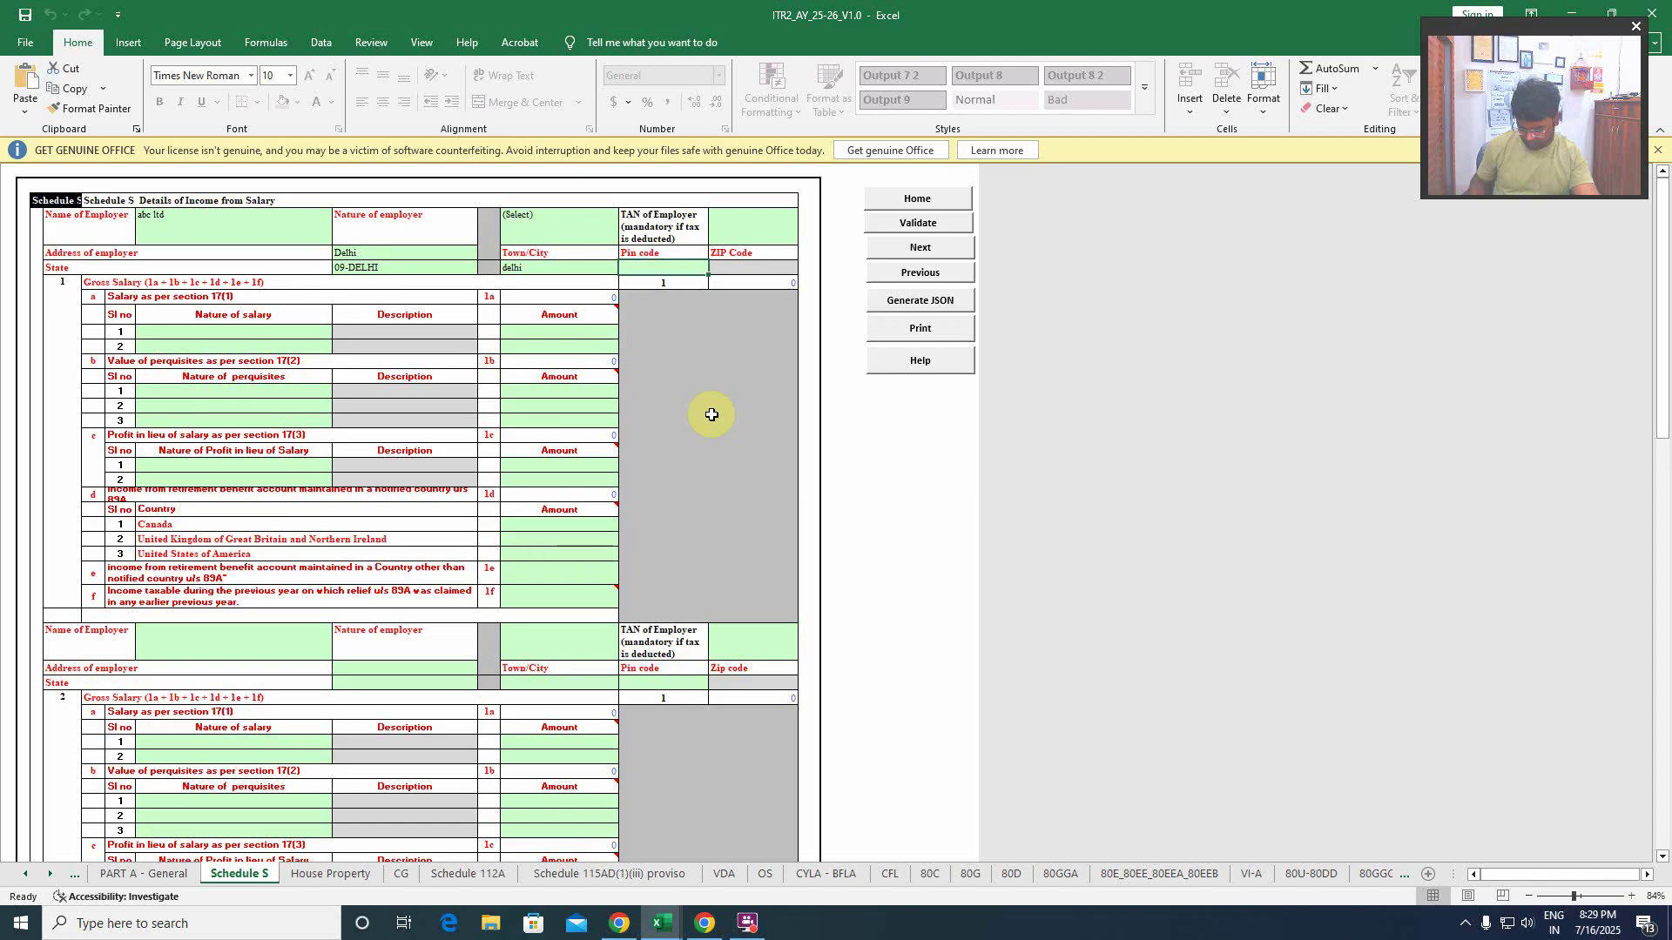
type("11")
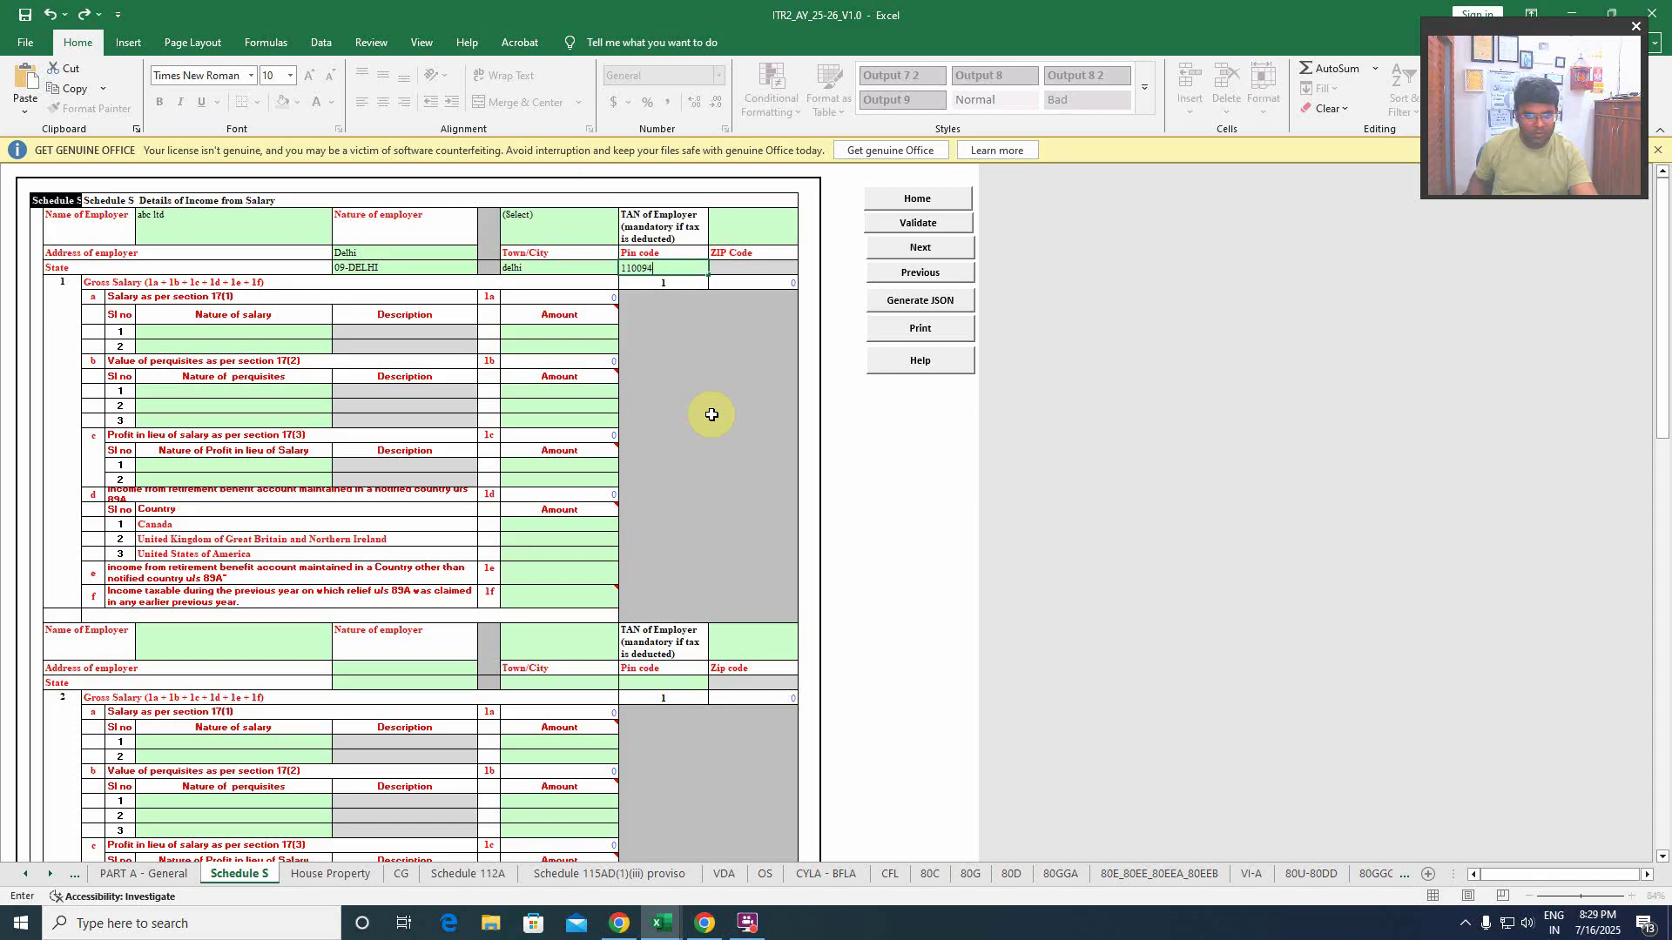
type("0094")
key("Return")
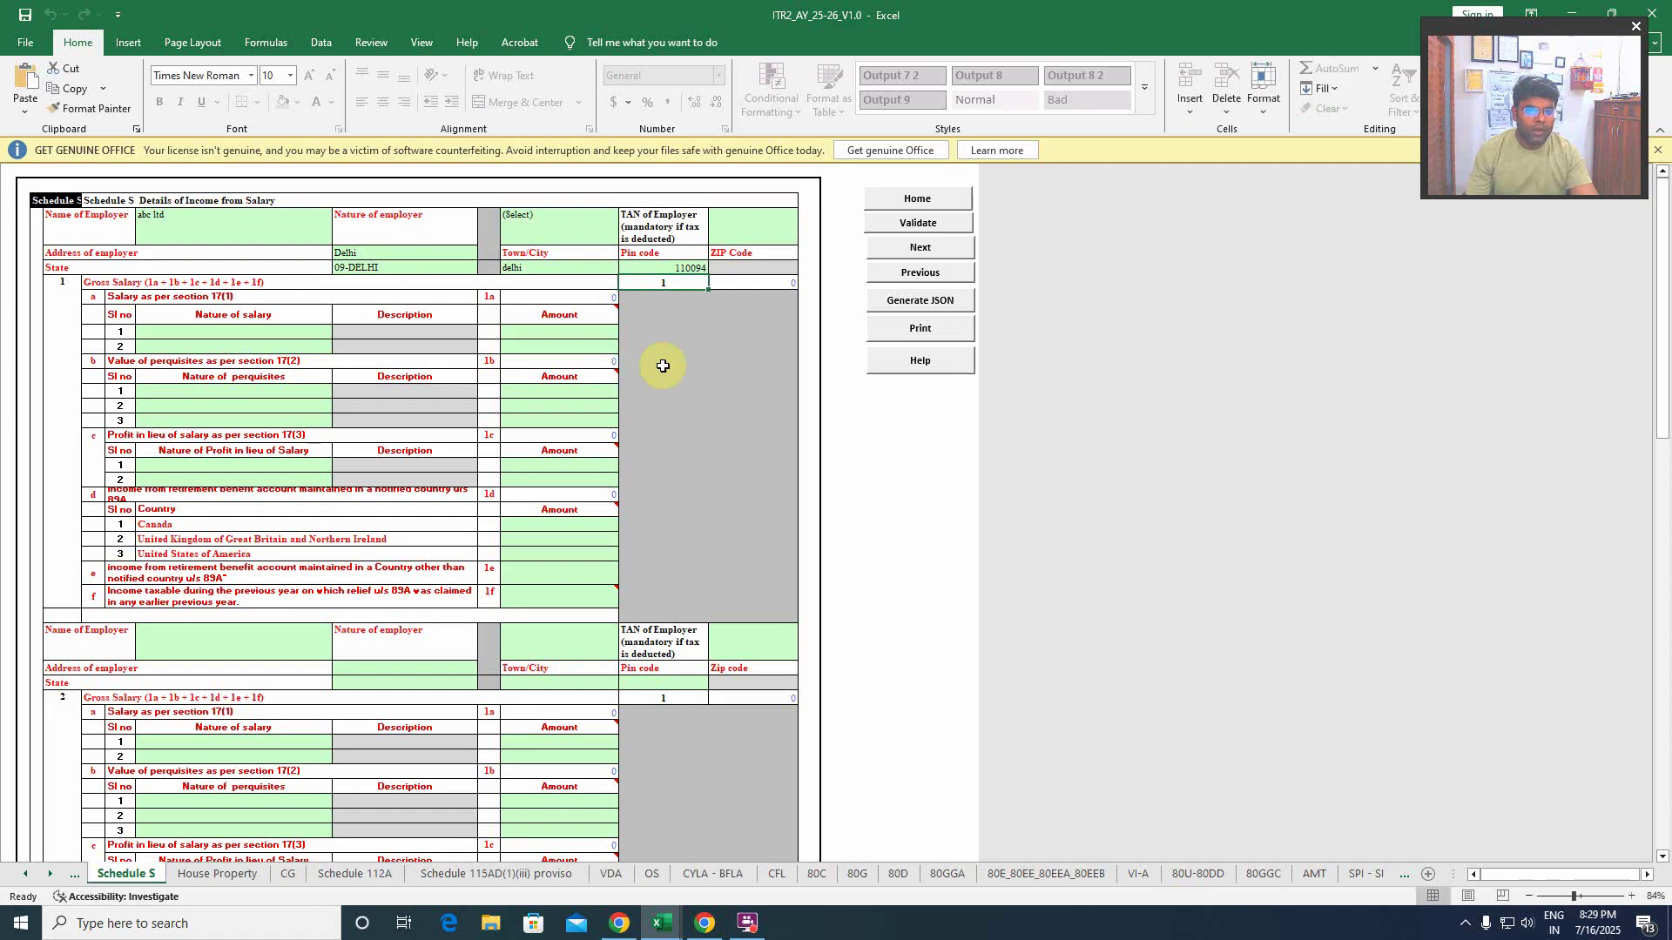
- Add Basic Salary with an amount of 450000 as the first entry under salary as per section 17(1)
left_click(259, 334)
left_click(340, 331)
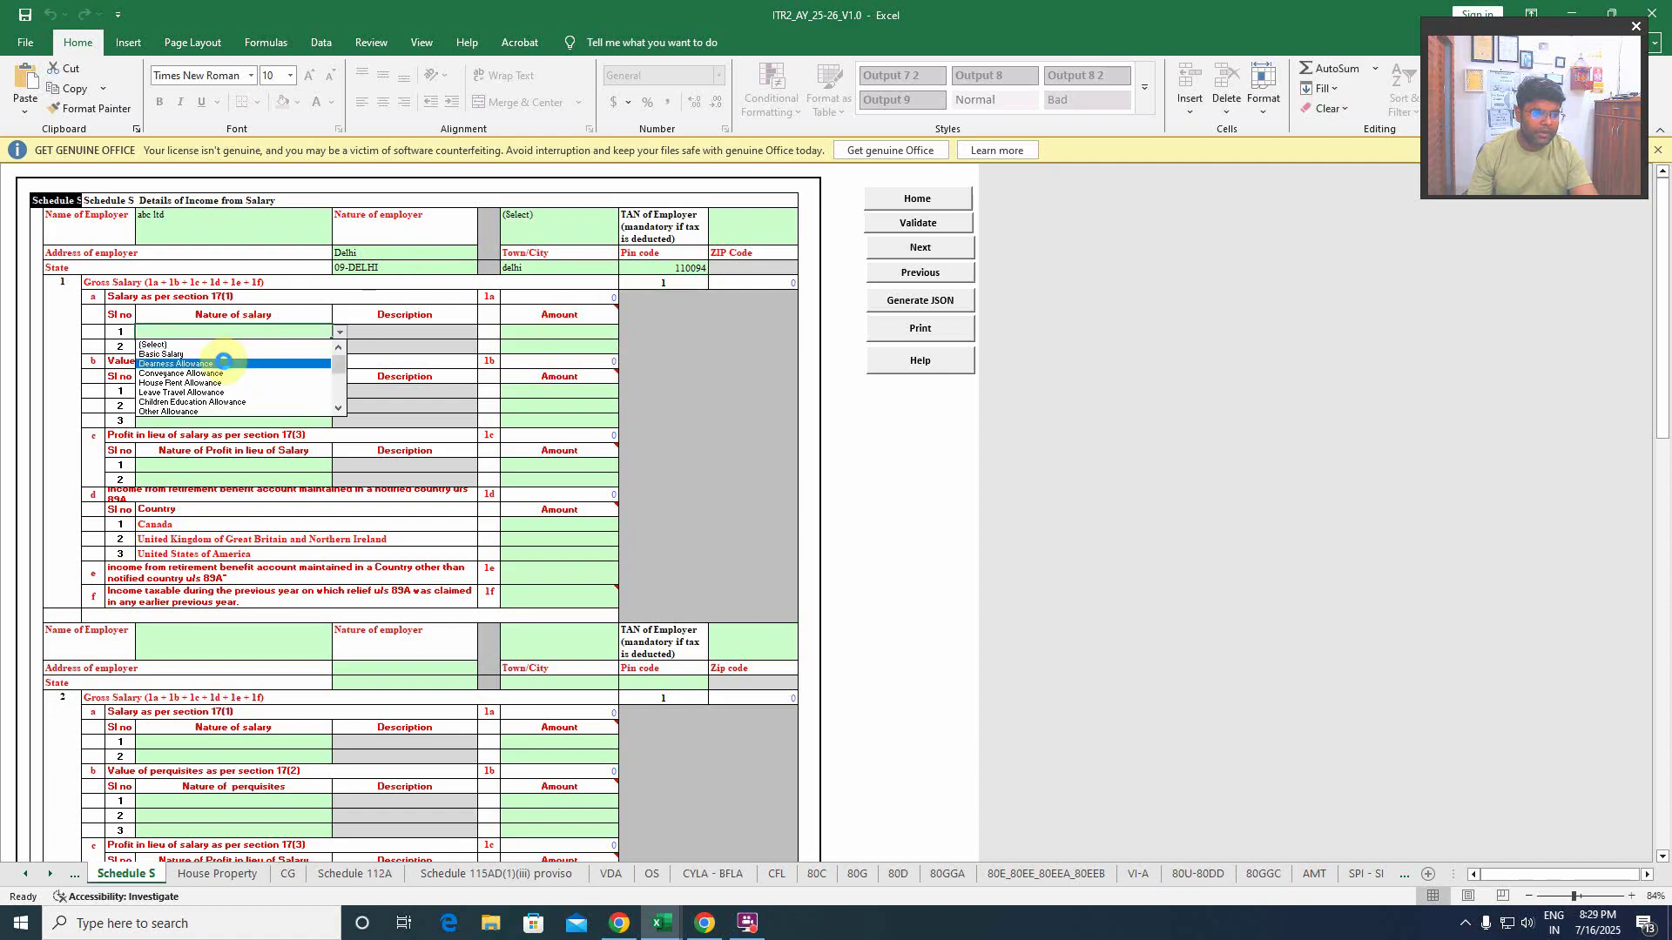
left_click(227, 354)
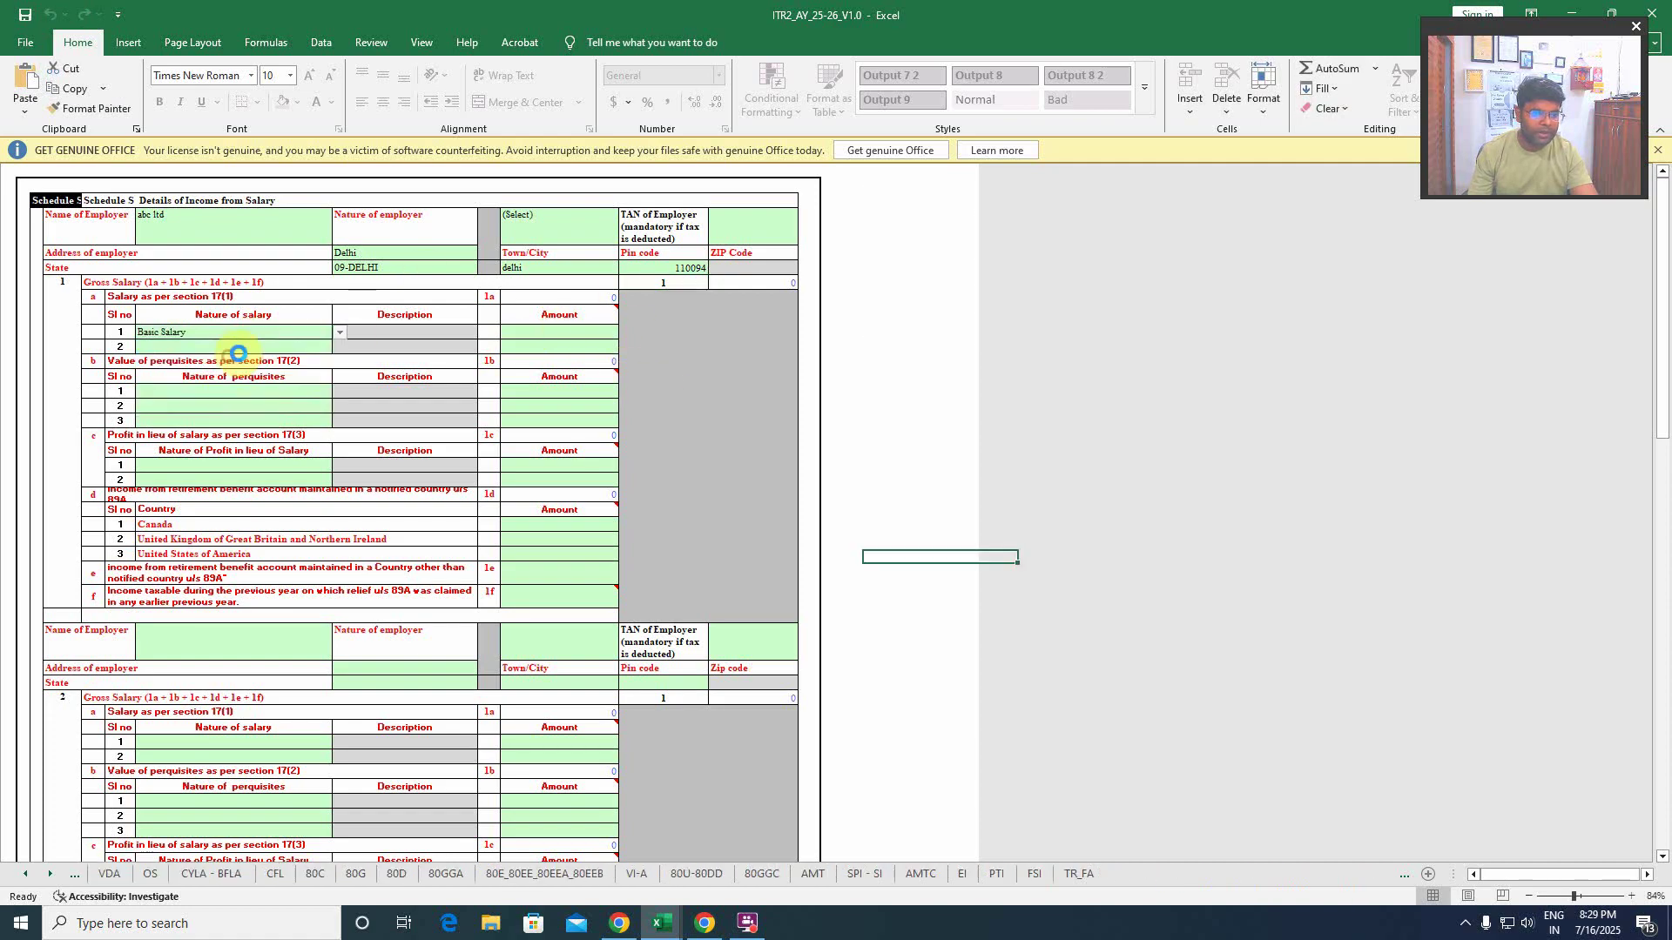
left_click(544, 329)
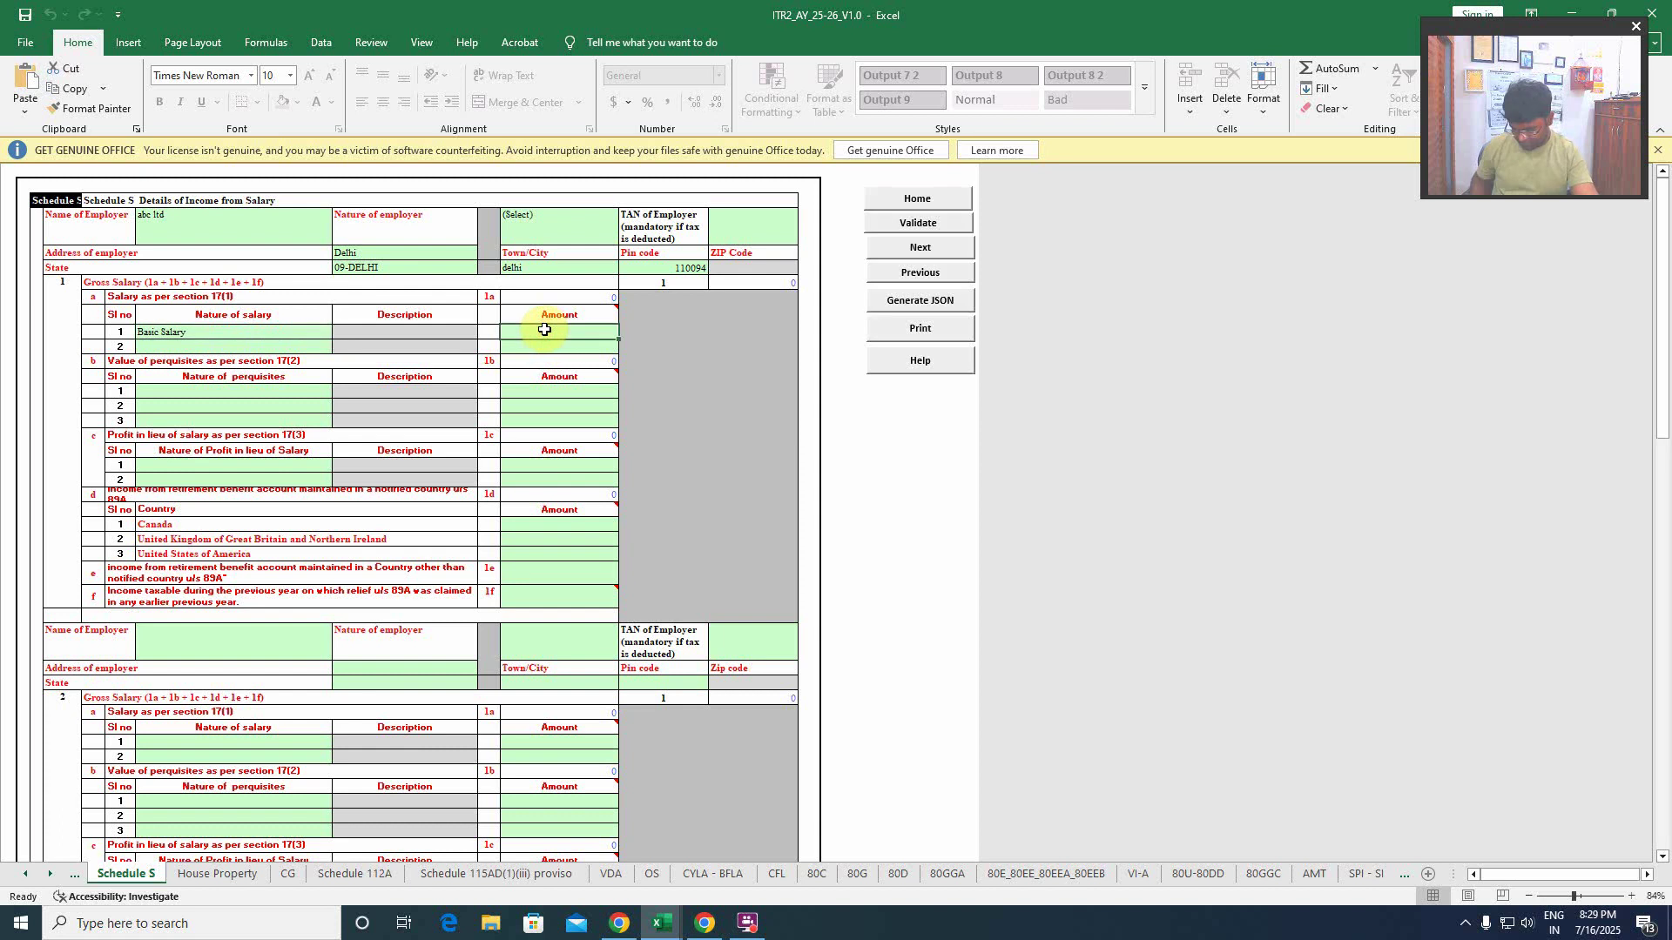
type("450000")
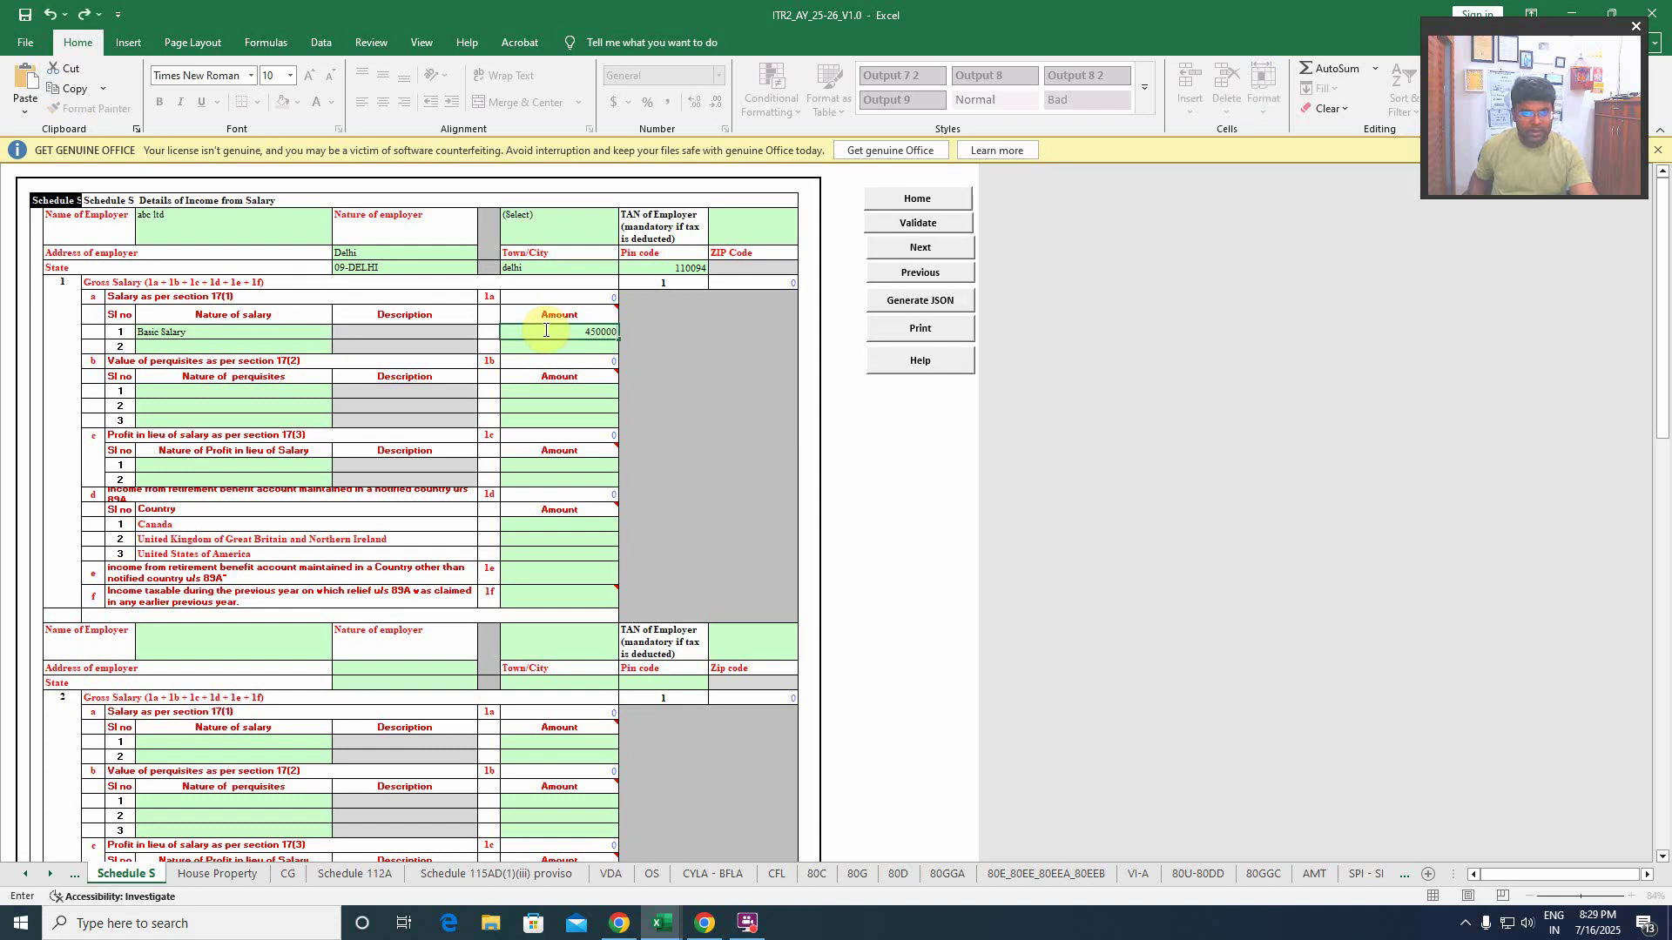
left_click(577, 346)
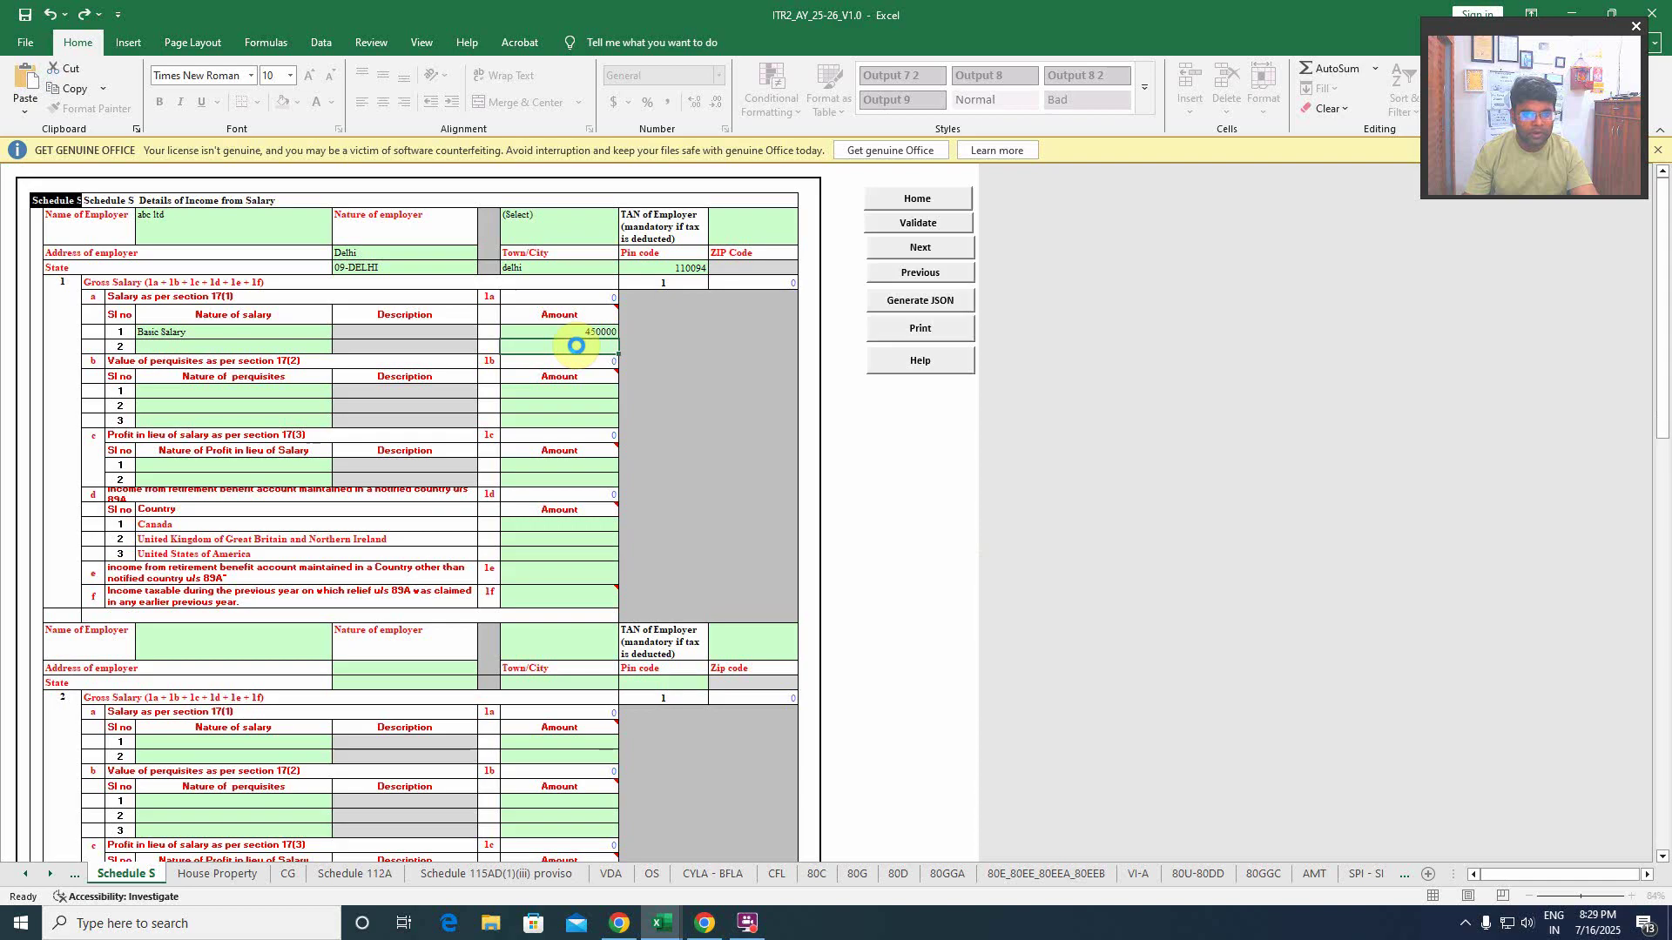
left_click(829, 549)
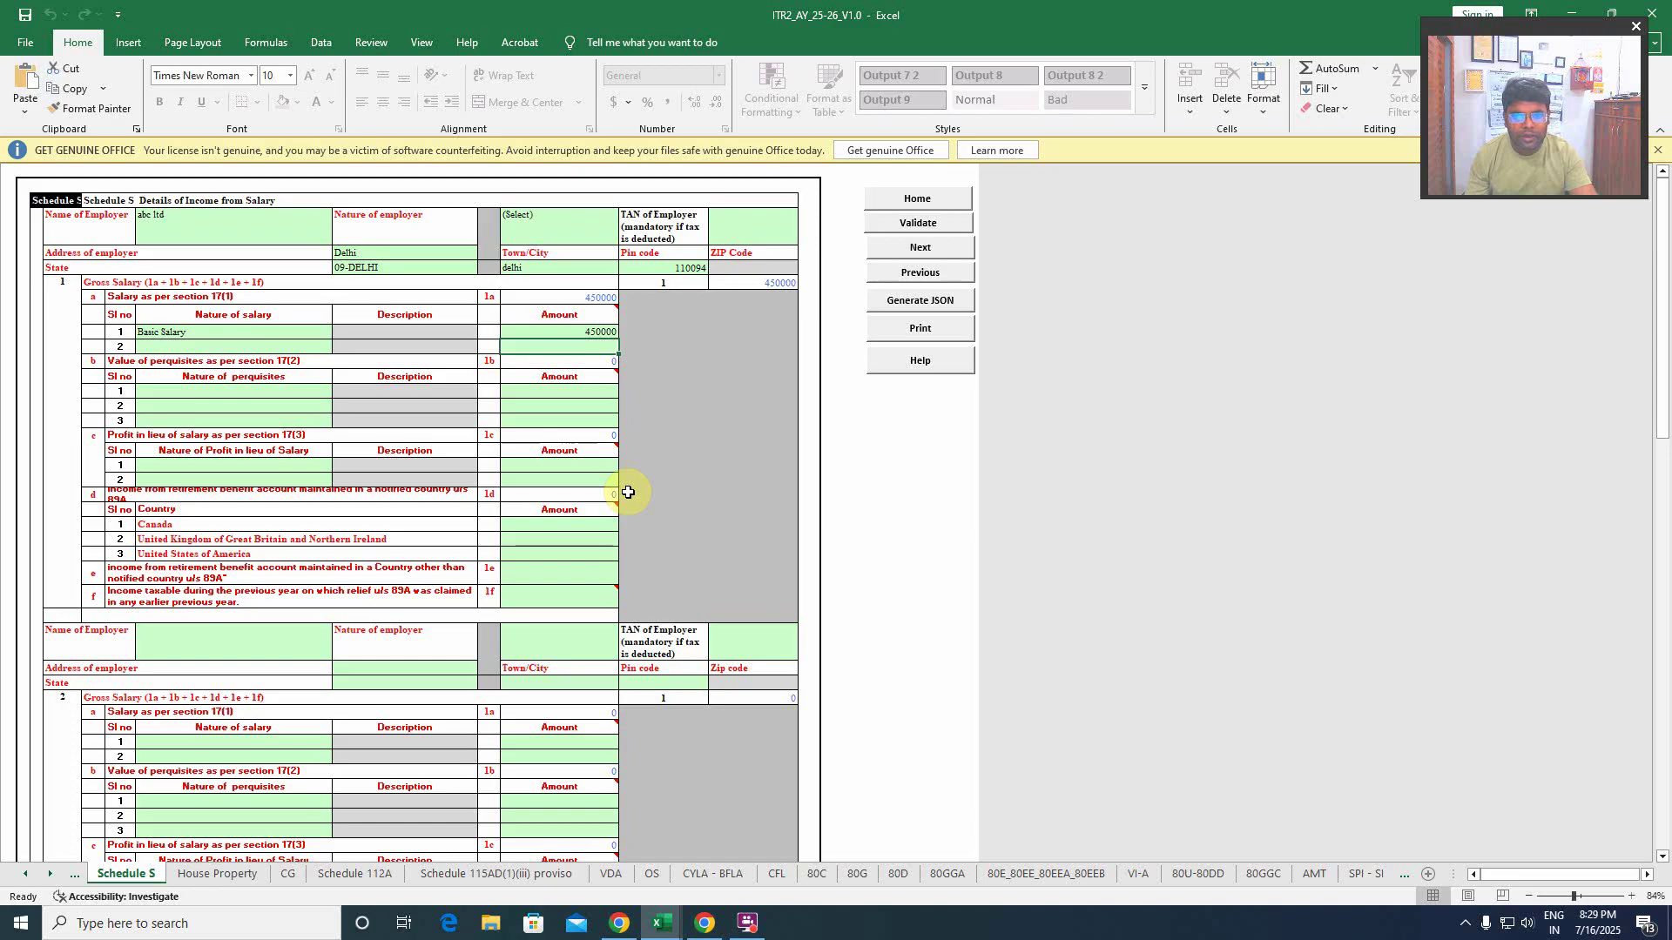
double_click(593, 330)
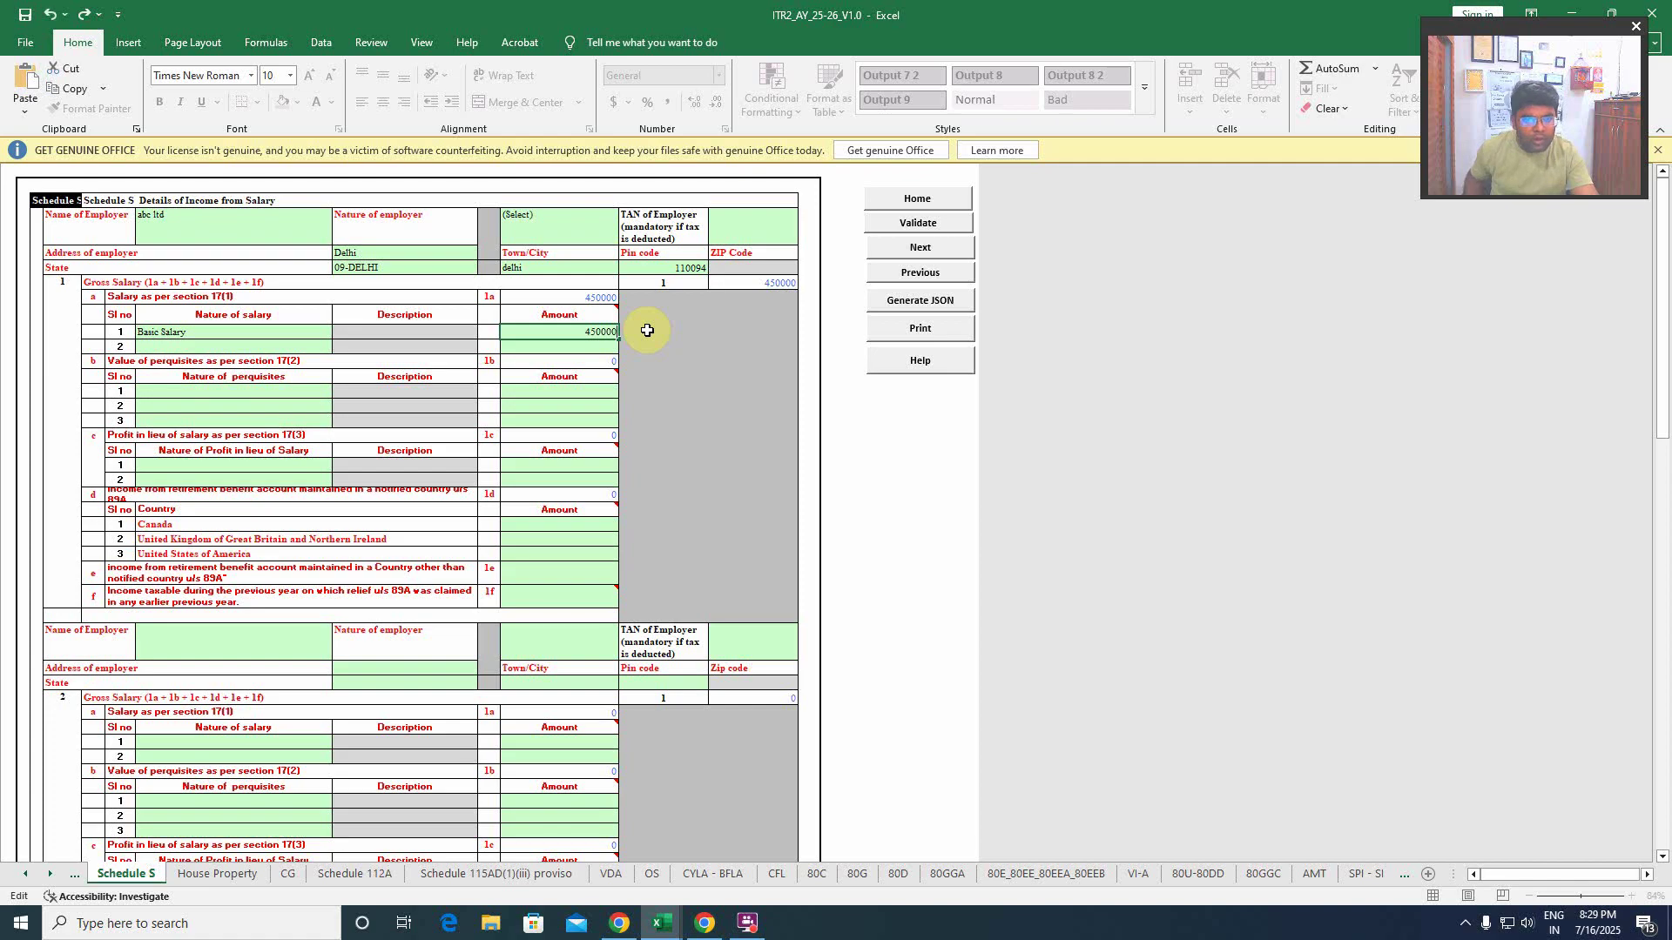
left_click(558, 391)
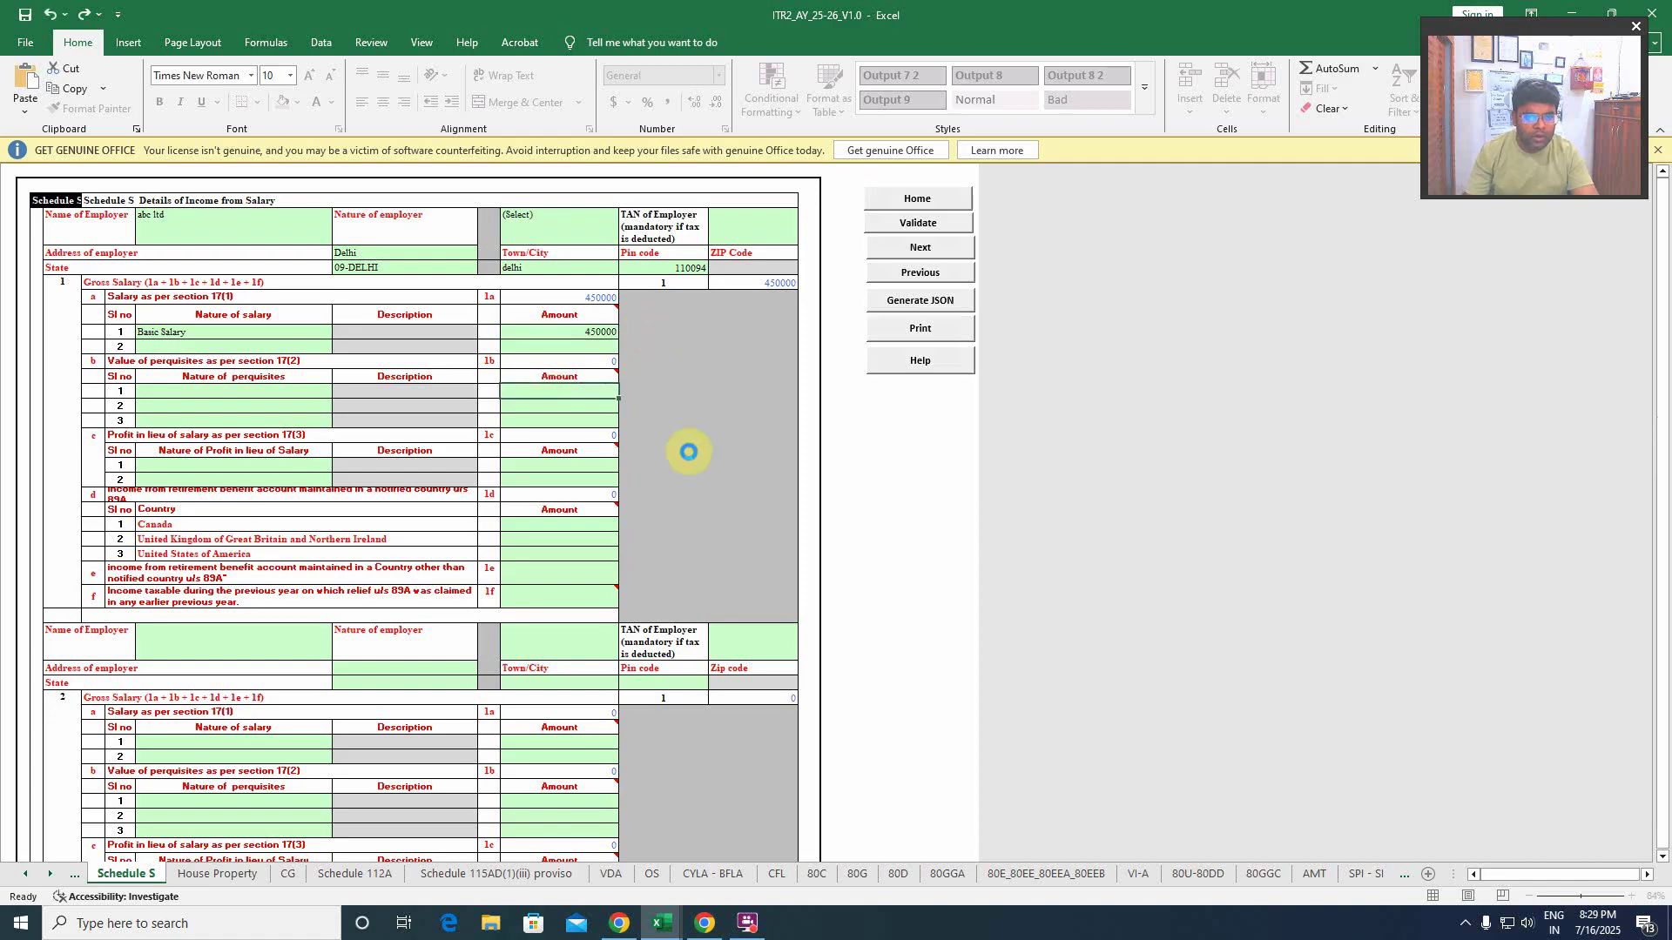
left_click(826, 545)
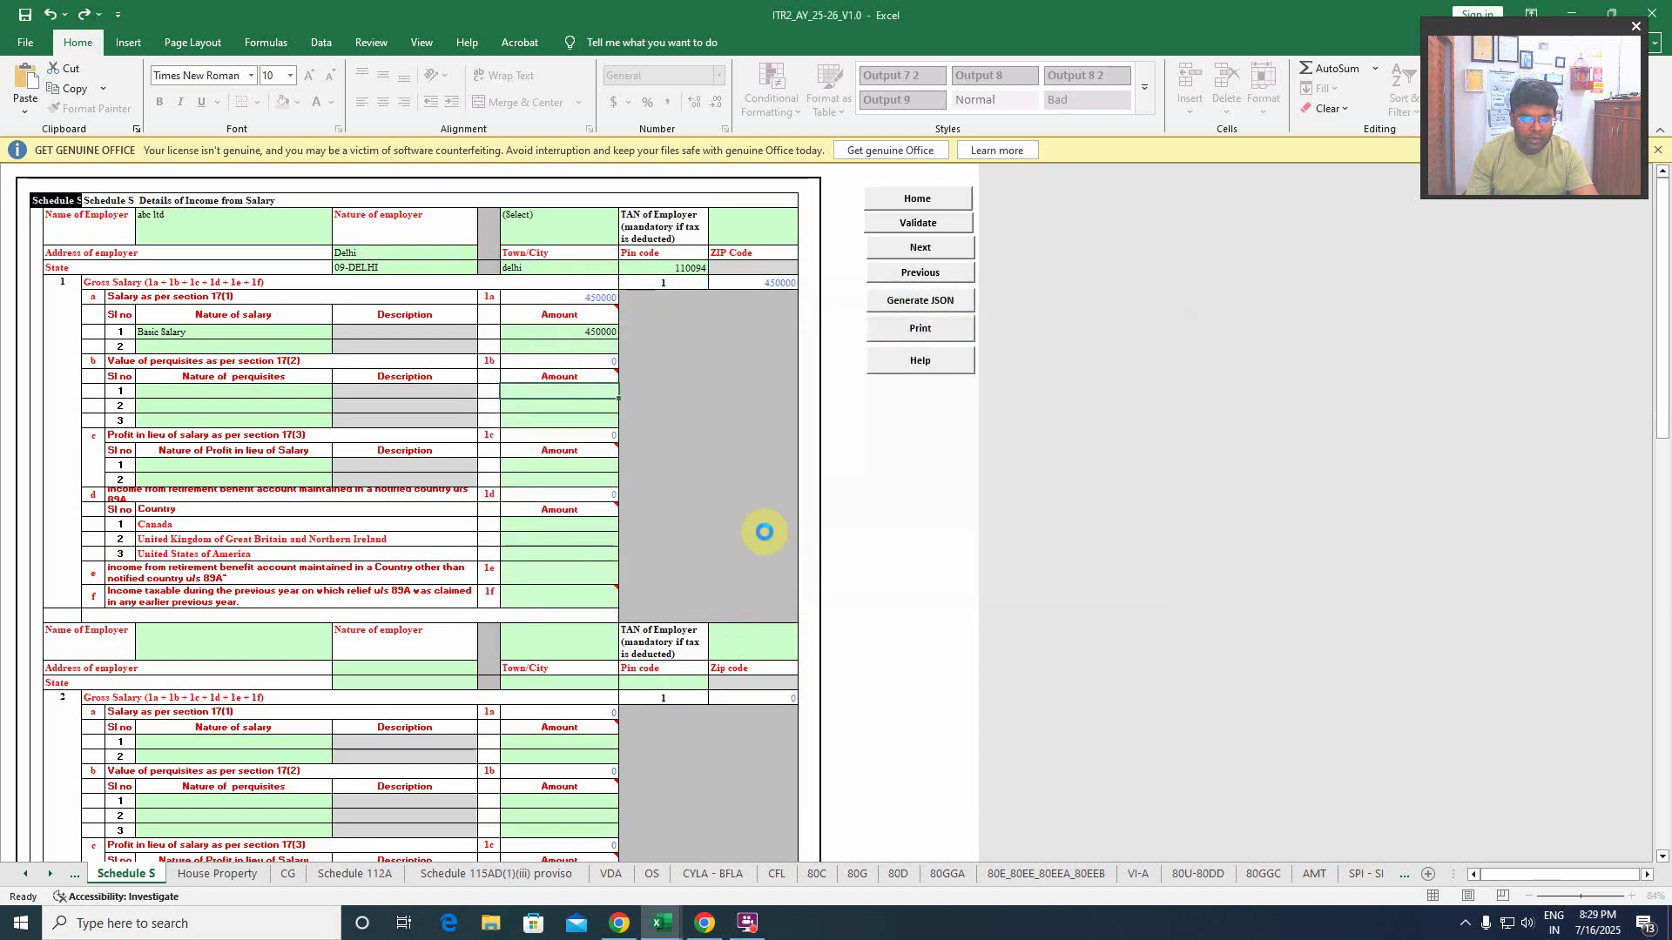
- Review the exempt allowances, deductions and chargeable salary income in Schedule S, validate the sheet and dismiss the alert
scroll(552, 441, "down", 8)
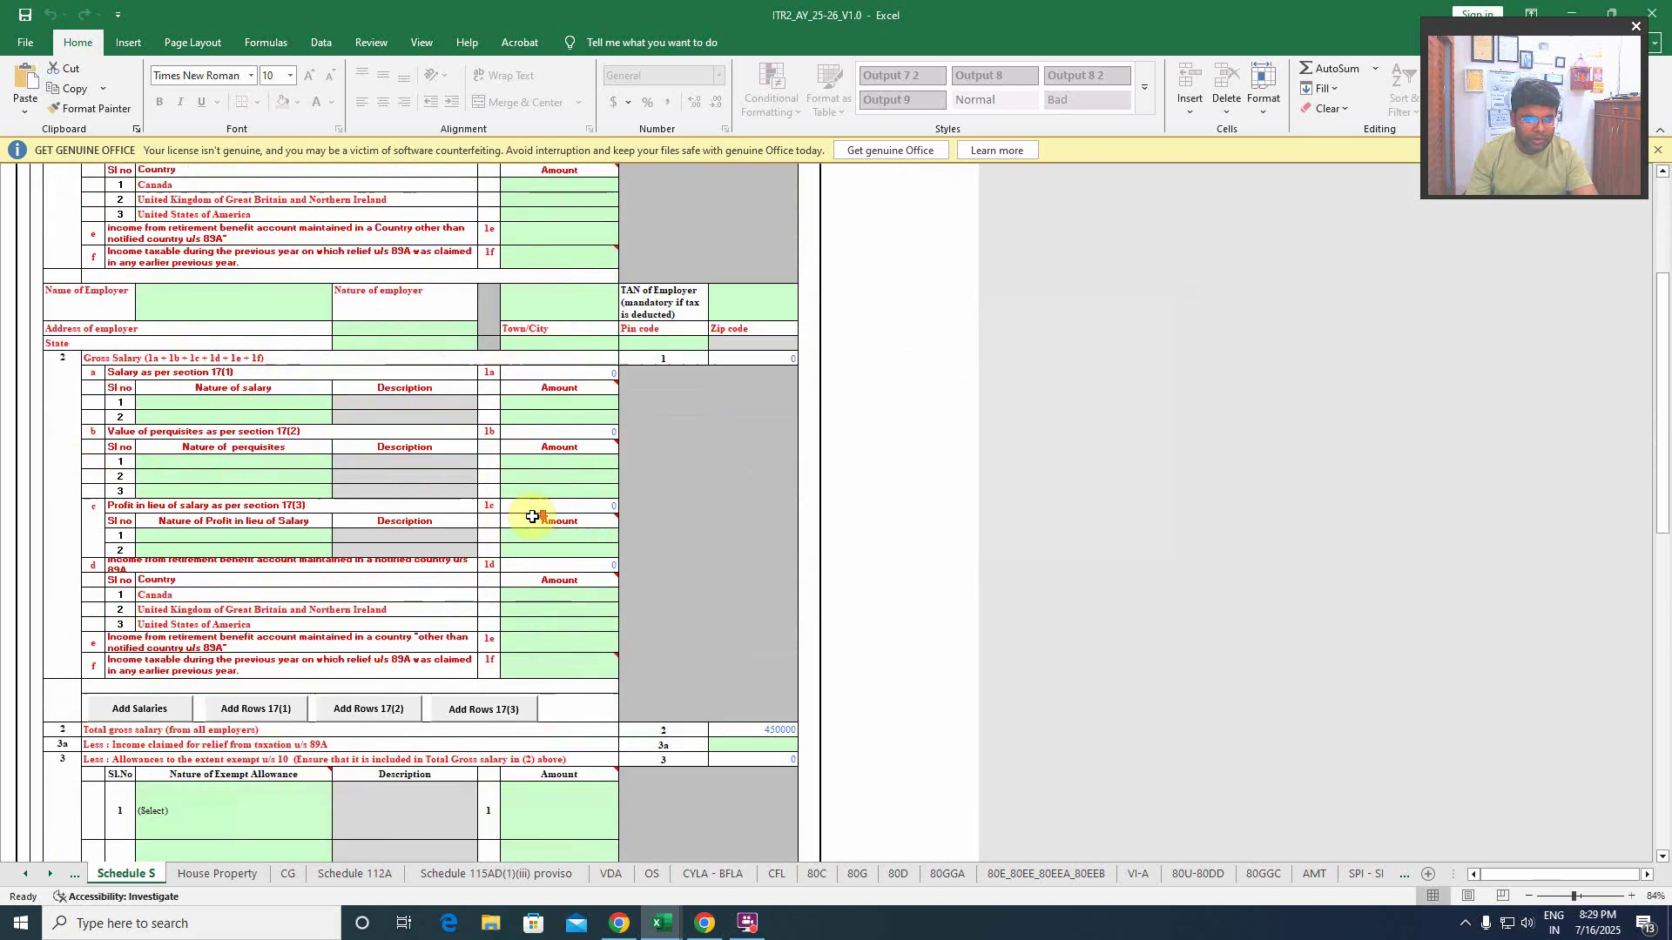
scroll(532, 517, "down", 15)
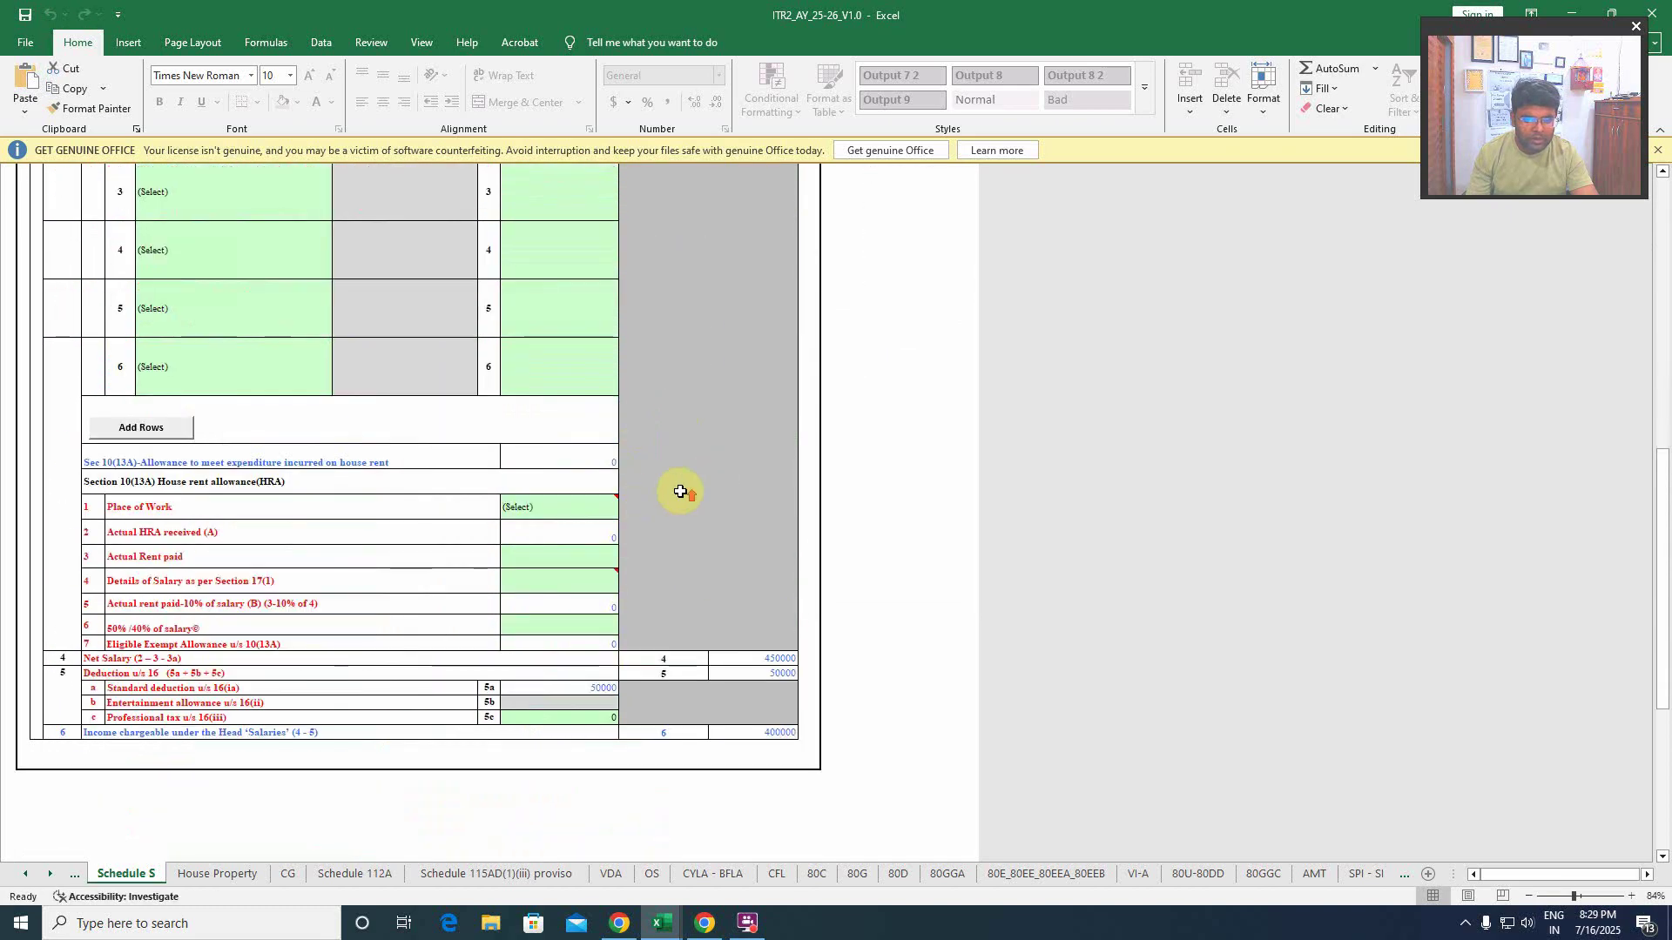
scroll(680, 487, "up", 6)
scroll(684, 484, "down", 12)
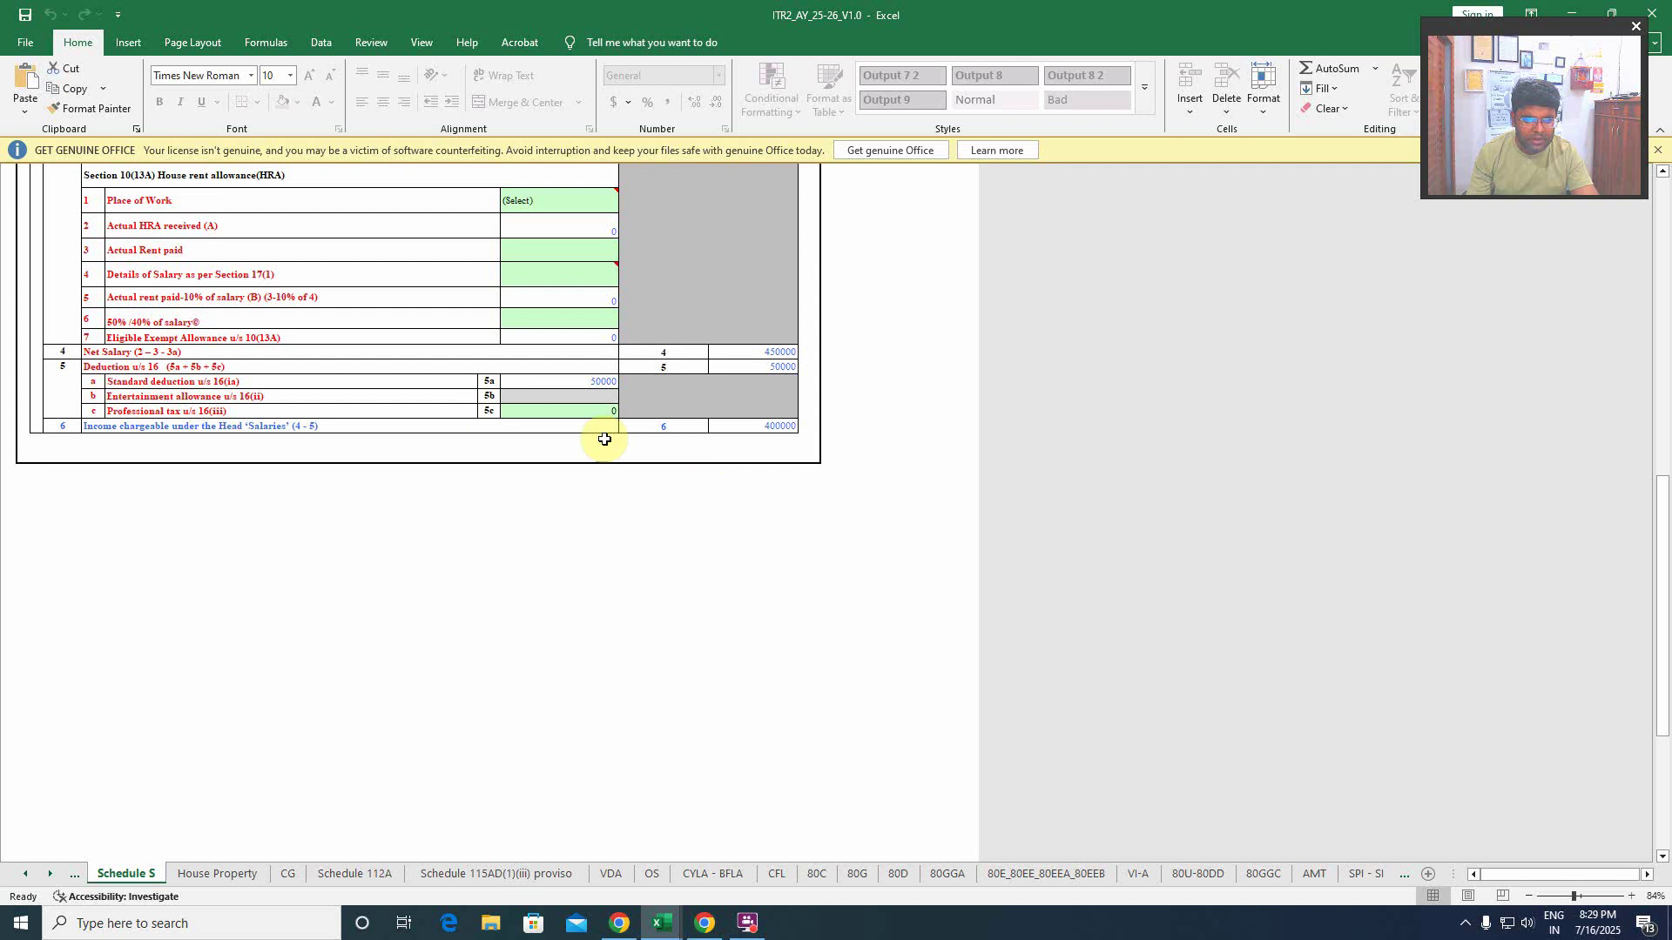
scroll(667, 493, "up", 12)
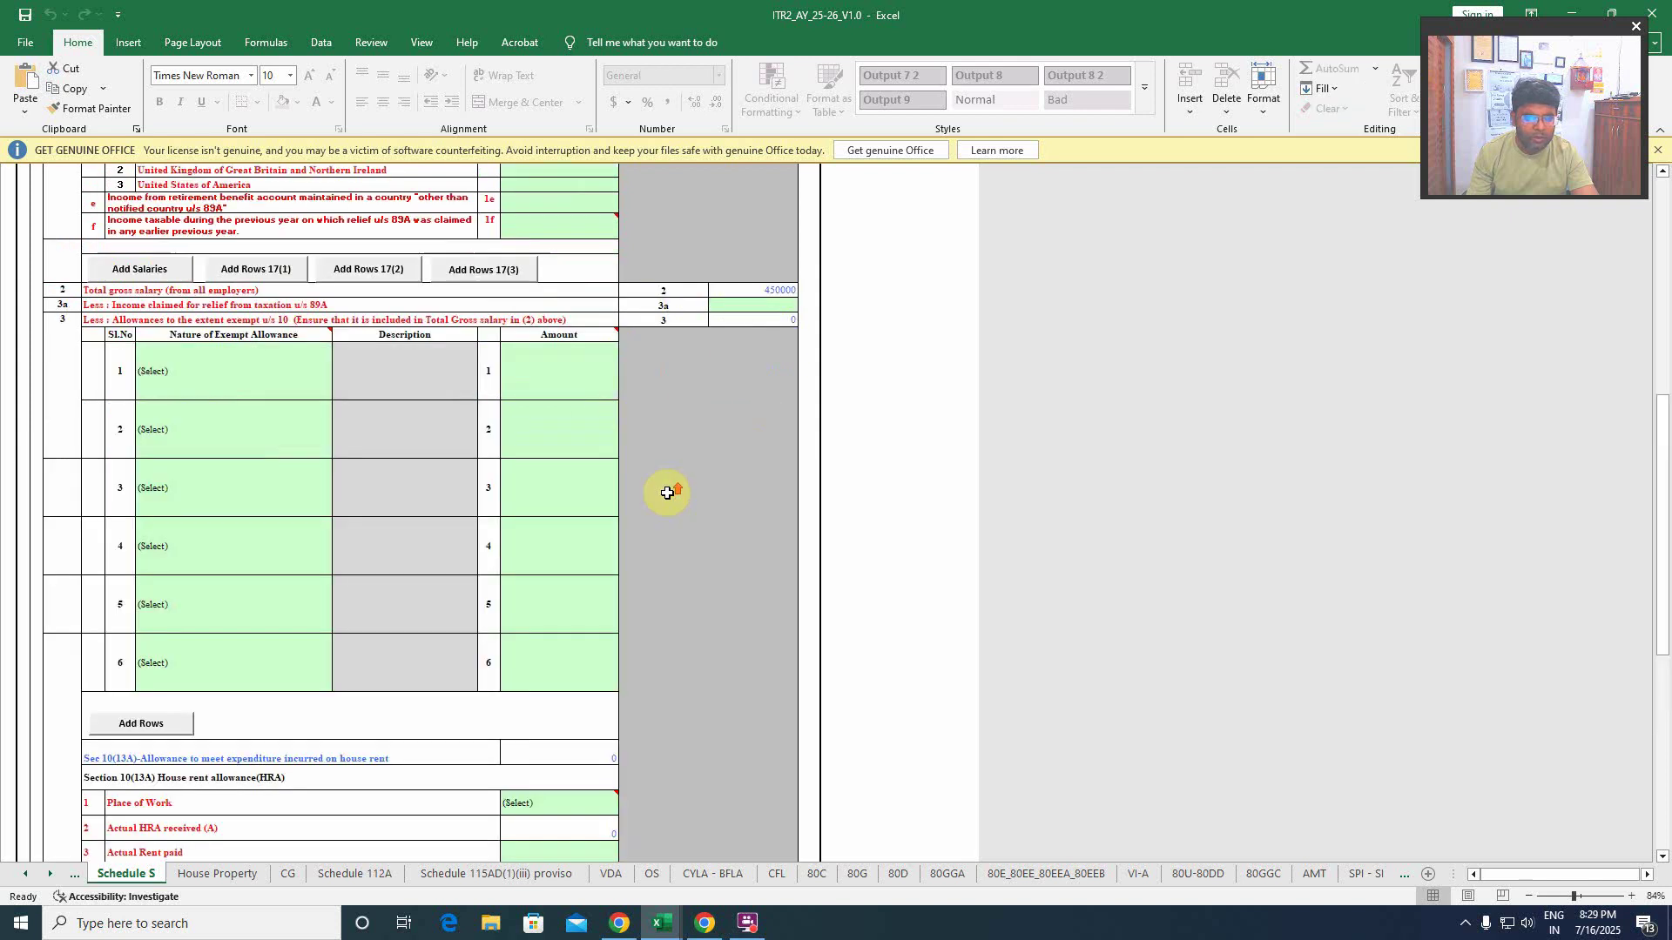
scroll(667, 493, "up", 15)
left_click(917, 223)
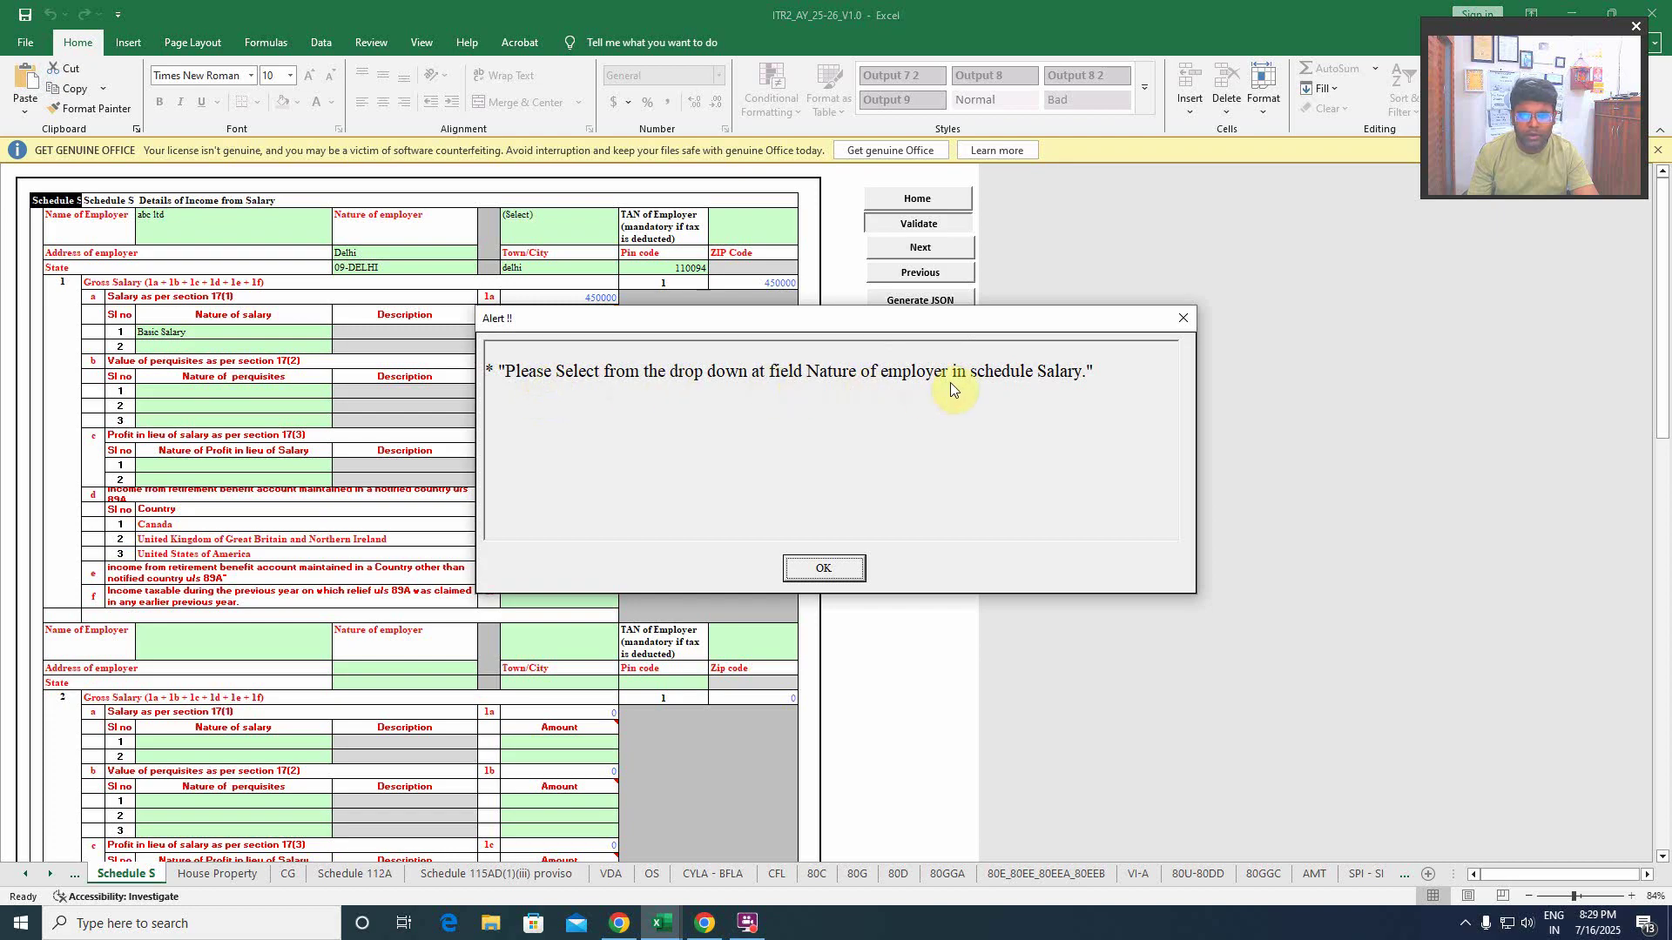
left_click(825, 567)
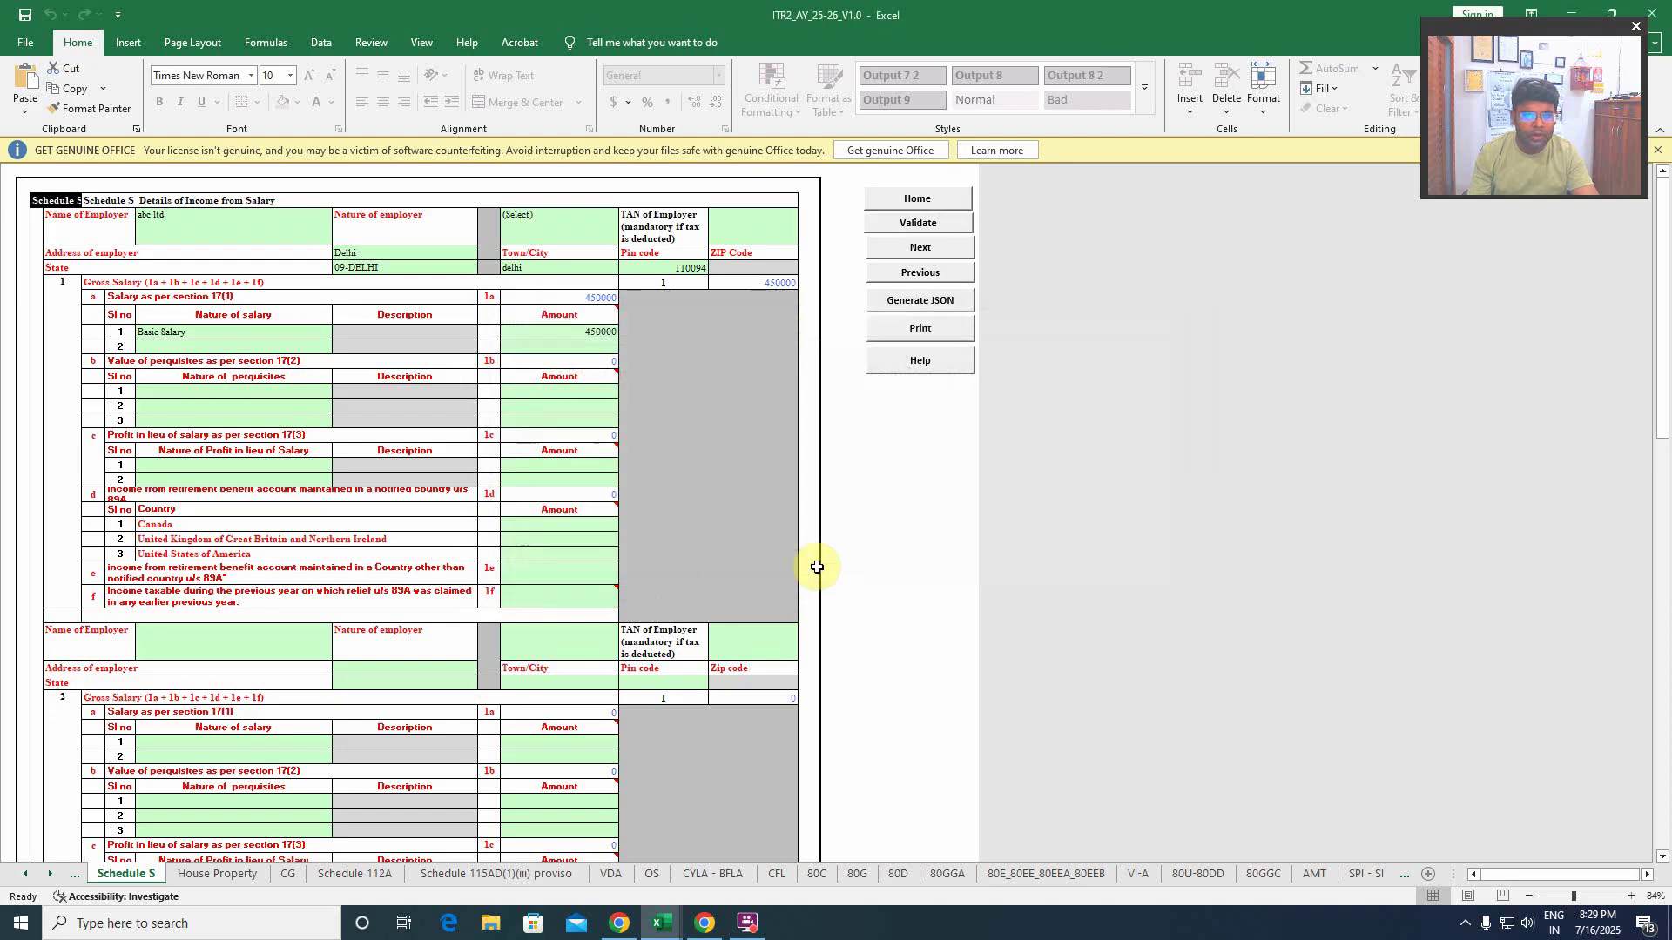
- Set the first employer's nature of employer to OTHERS
left_click(567, 230)
left_click(626, 237)
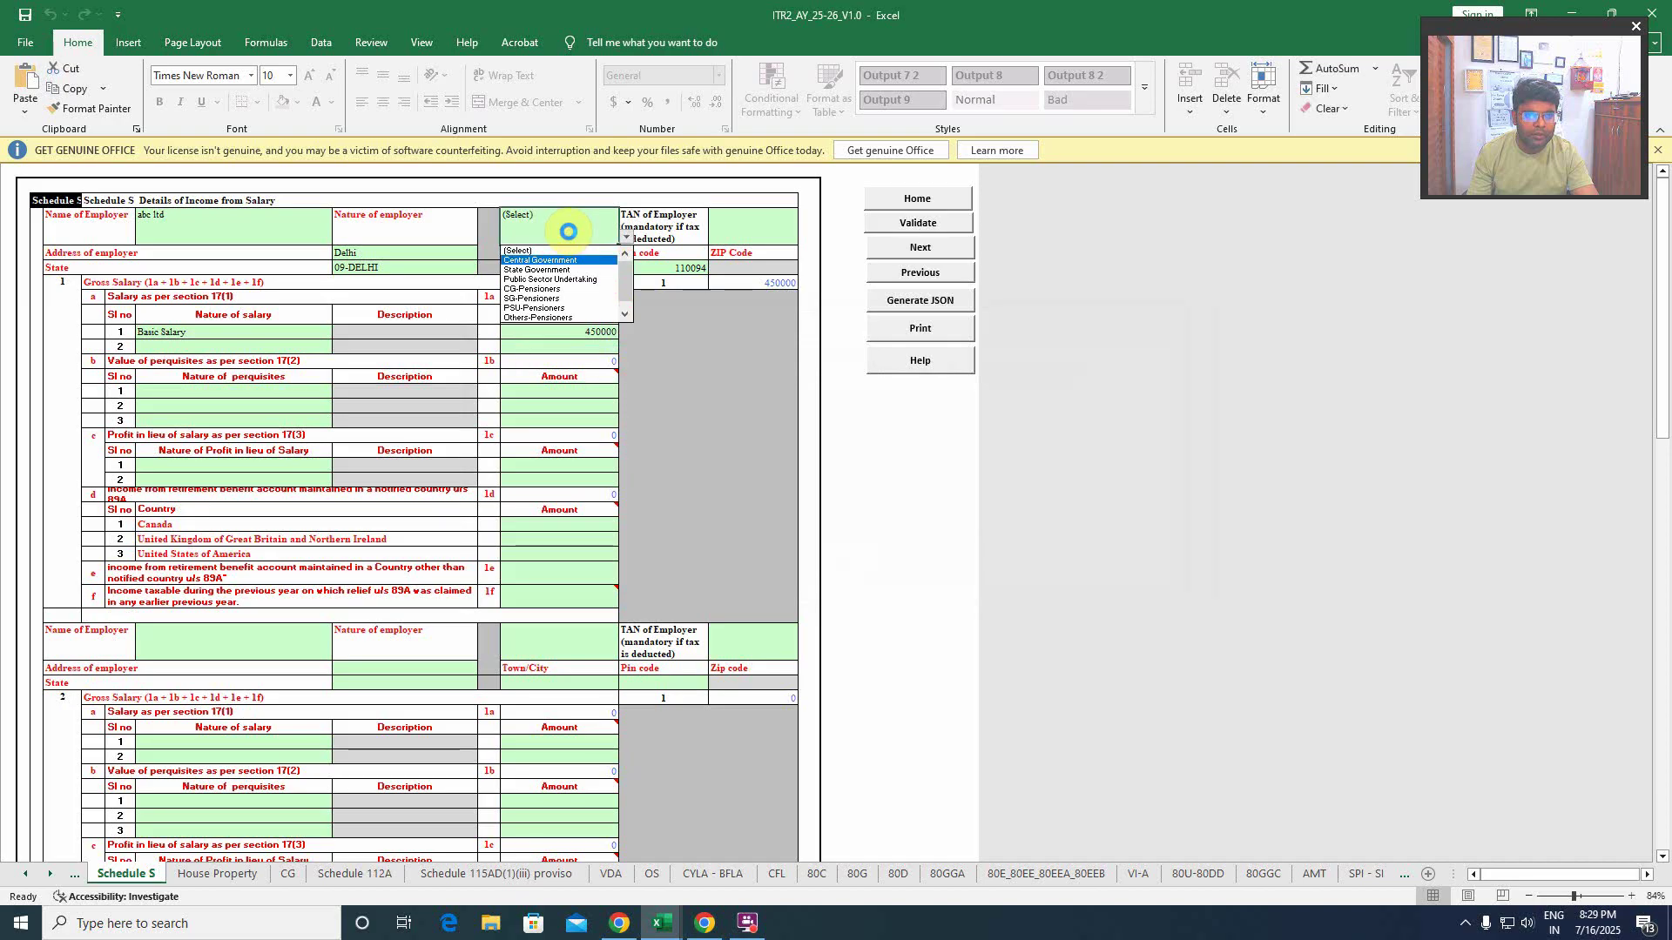
left_click(625, 314)
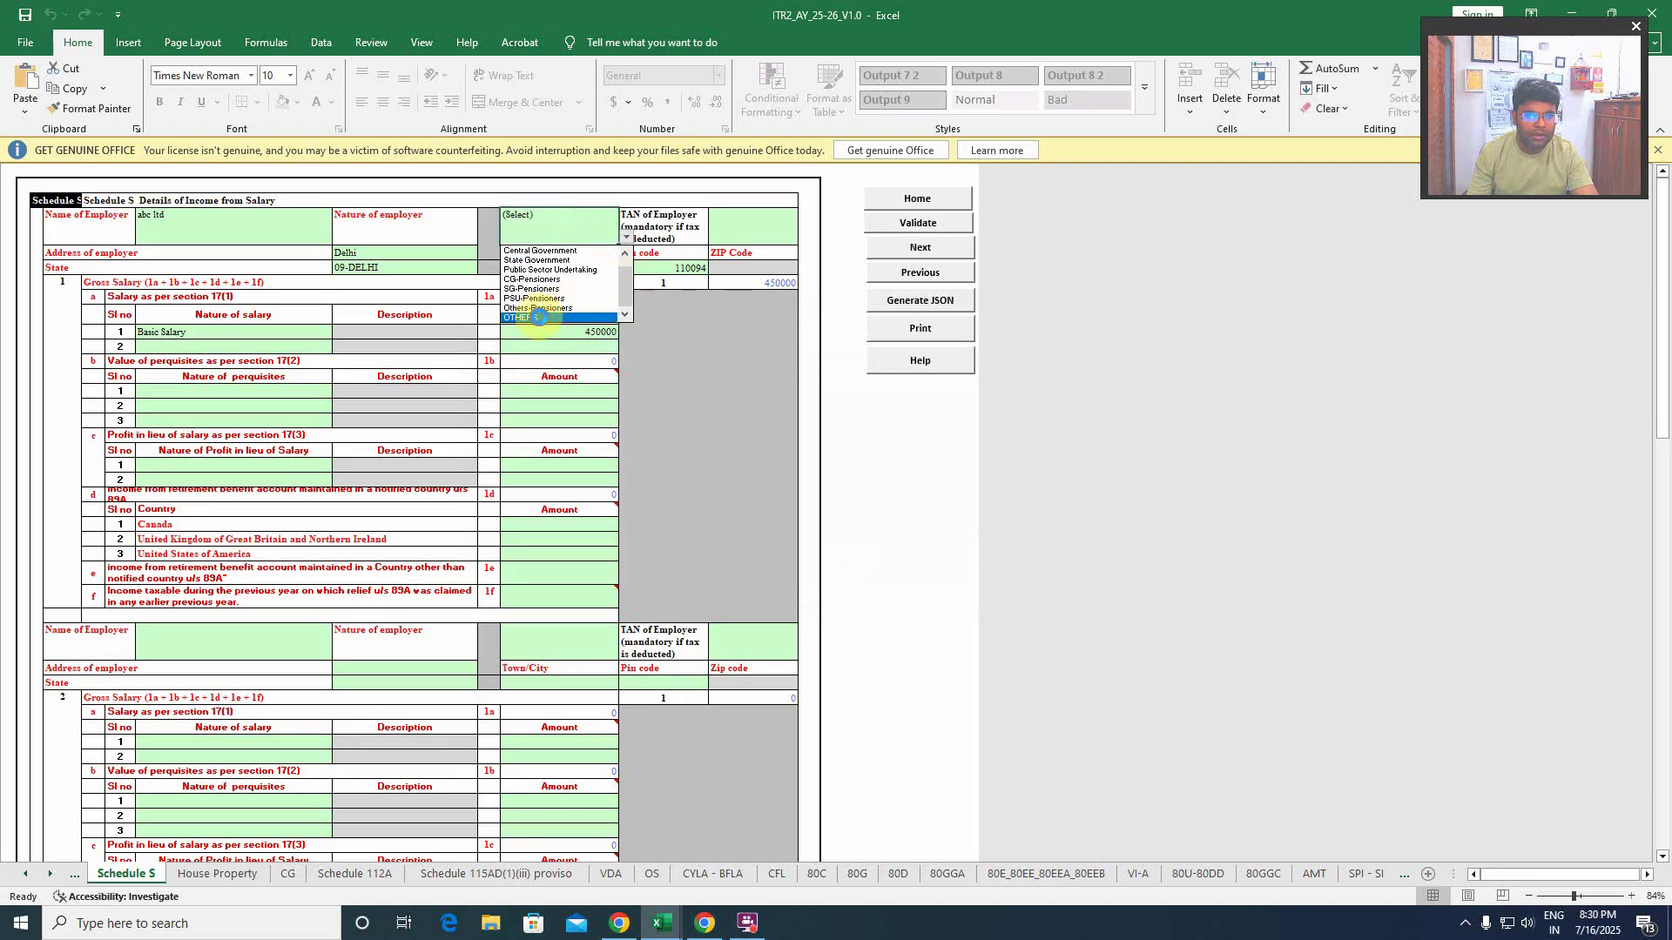
left_click(536, 314)
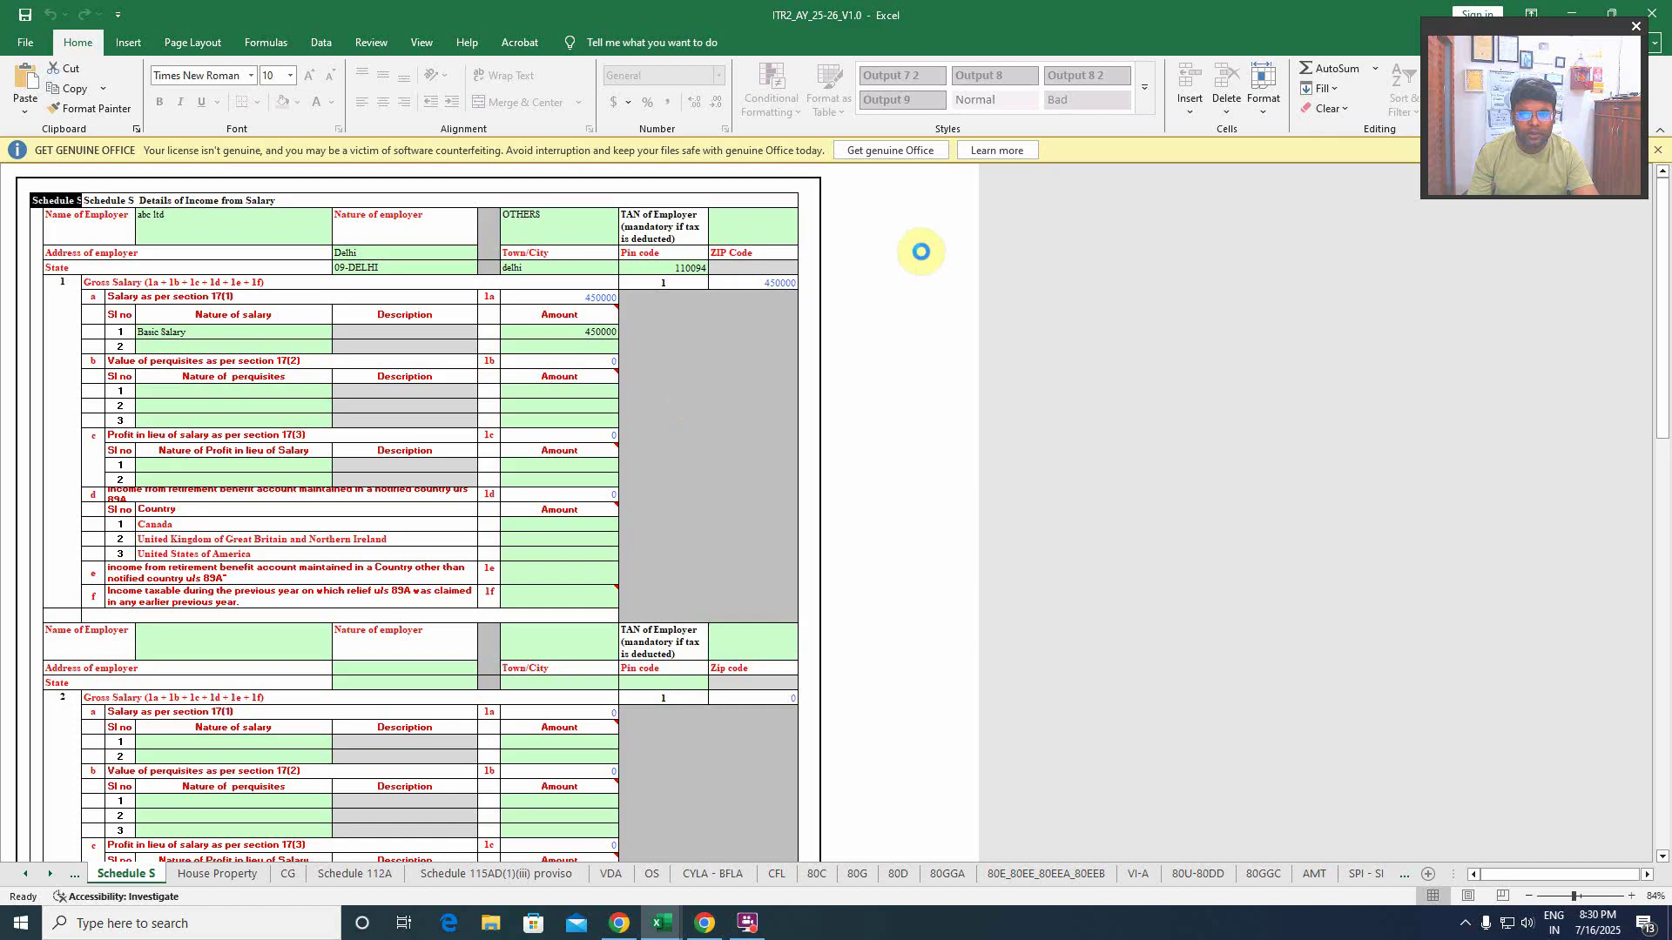
- Validate the Schedule S sheet, dismiss the alert and open the House Property schedule
left_click(925, 225)
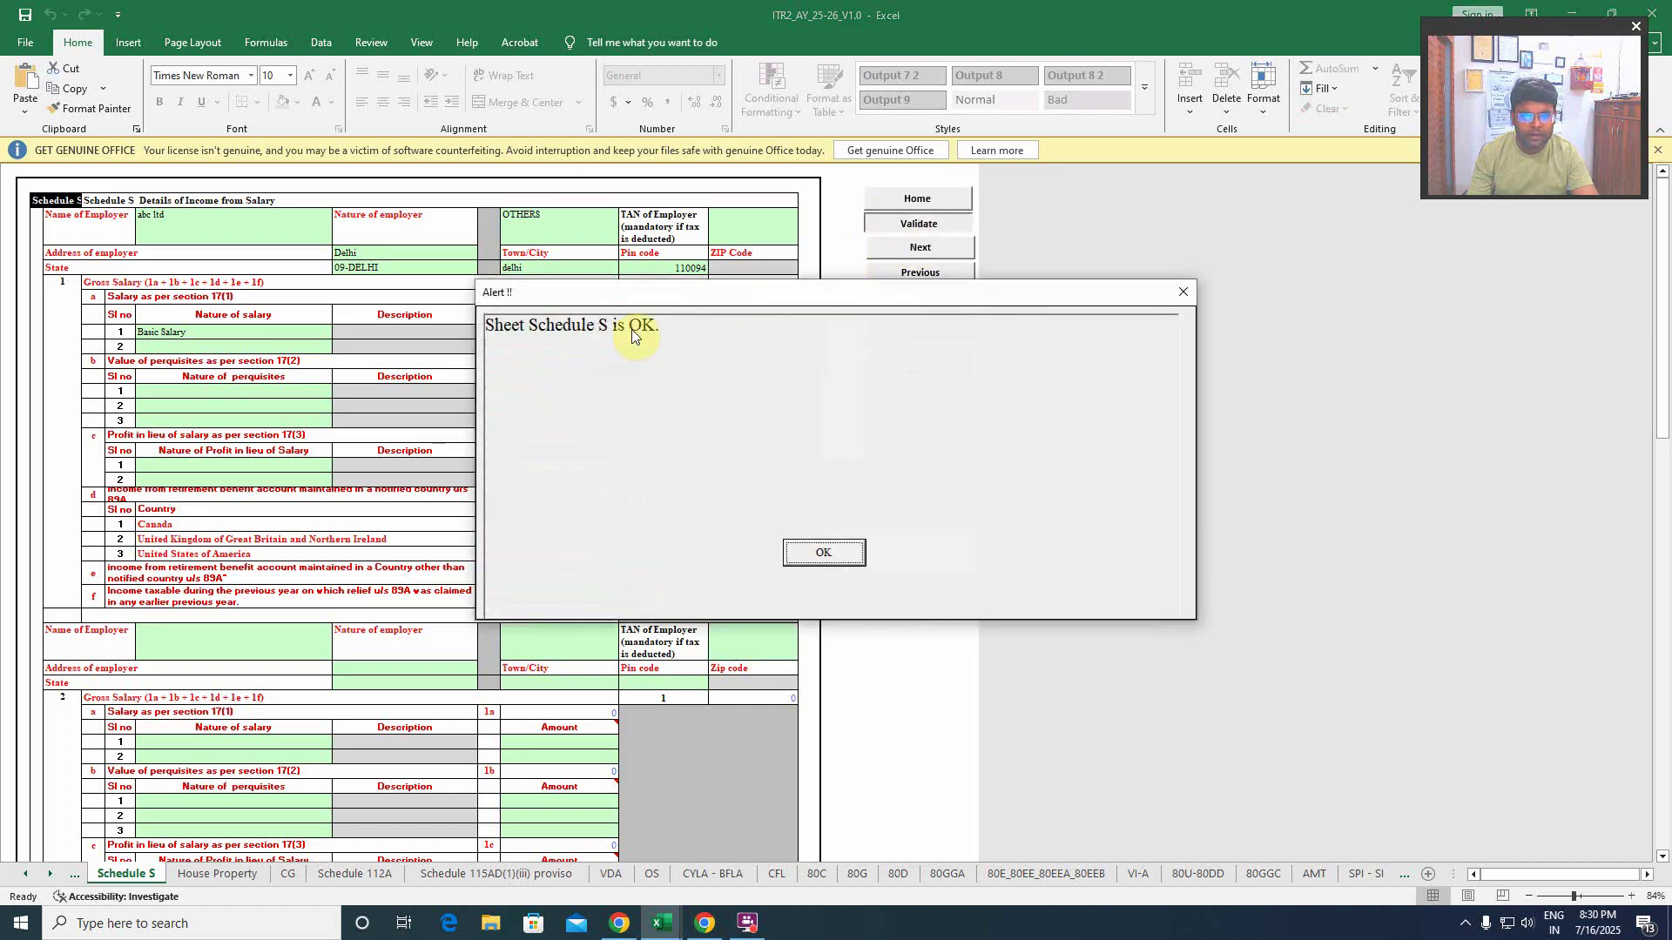
left_click(821, 557)
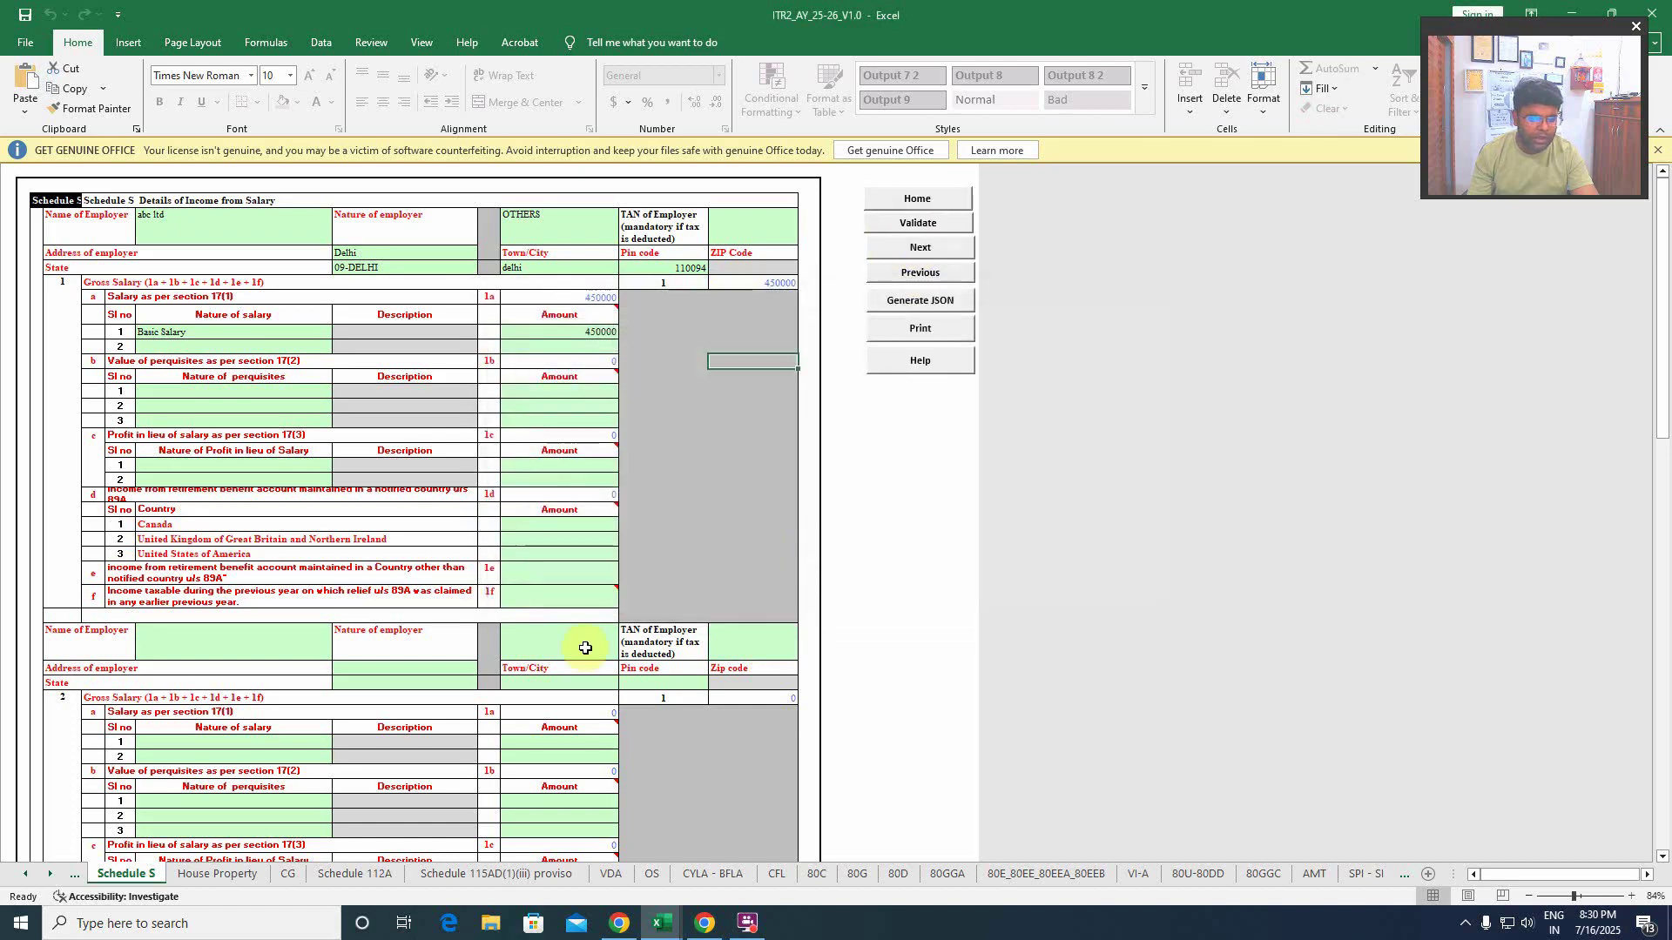
left_click(218, 875)
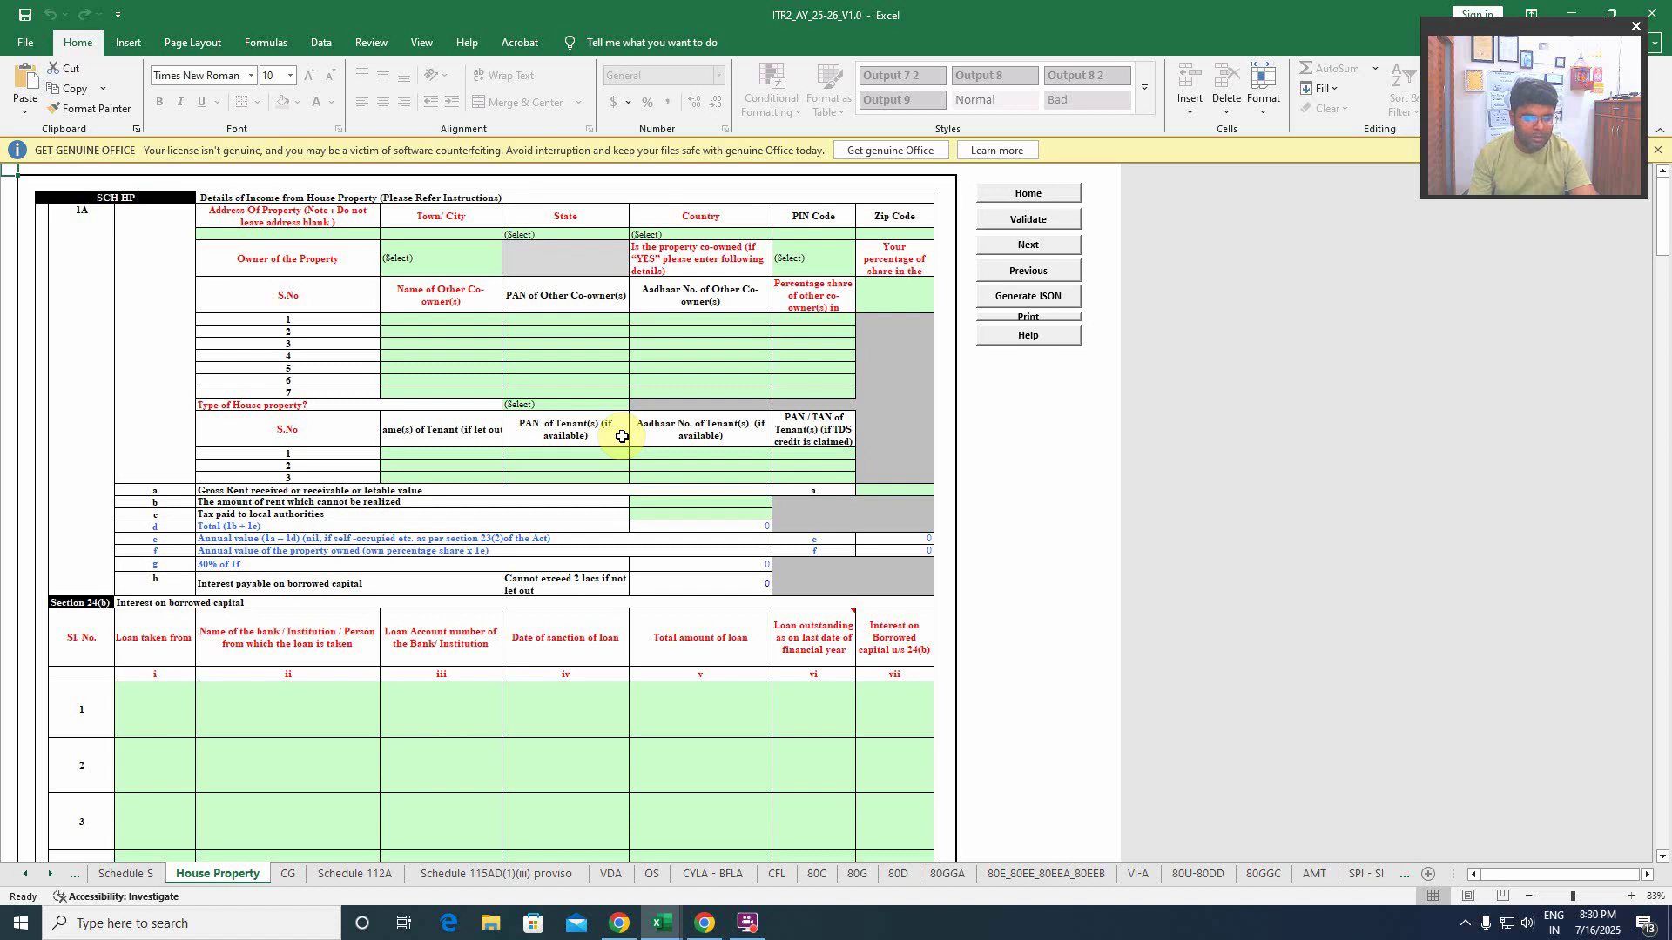
- Look over the short-term capital gains section of Schedule CG and open Schedule VDA, dismissing the section 234C messages
left_click(287, 873)
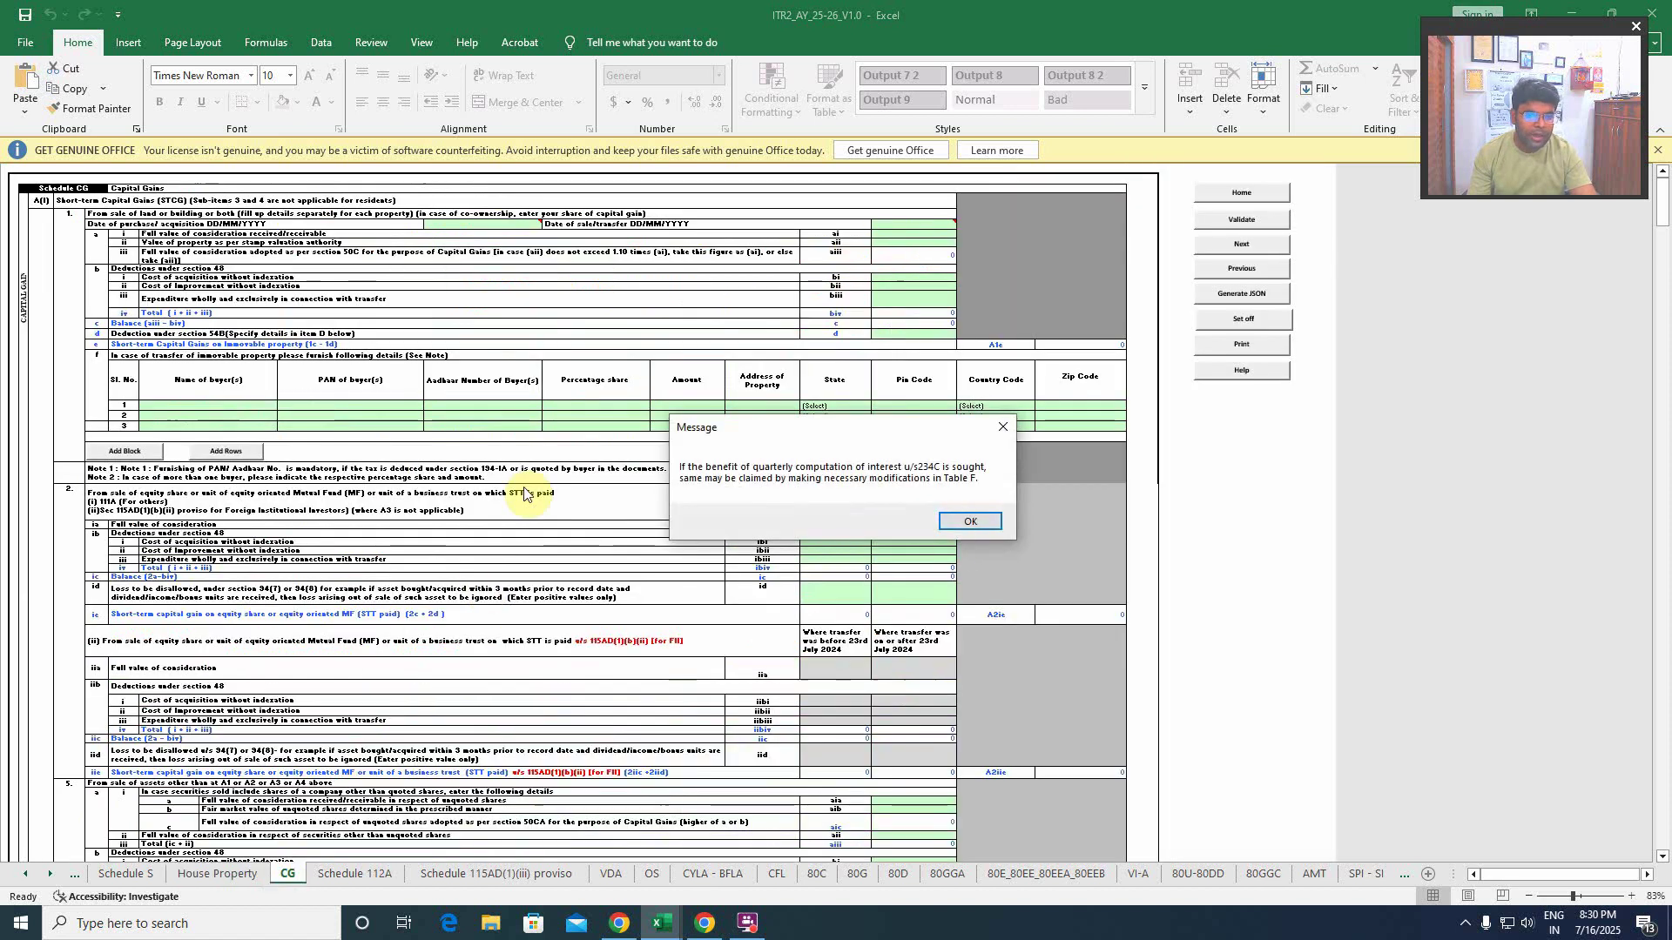
left_click(967, 519)
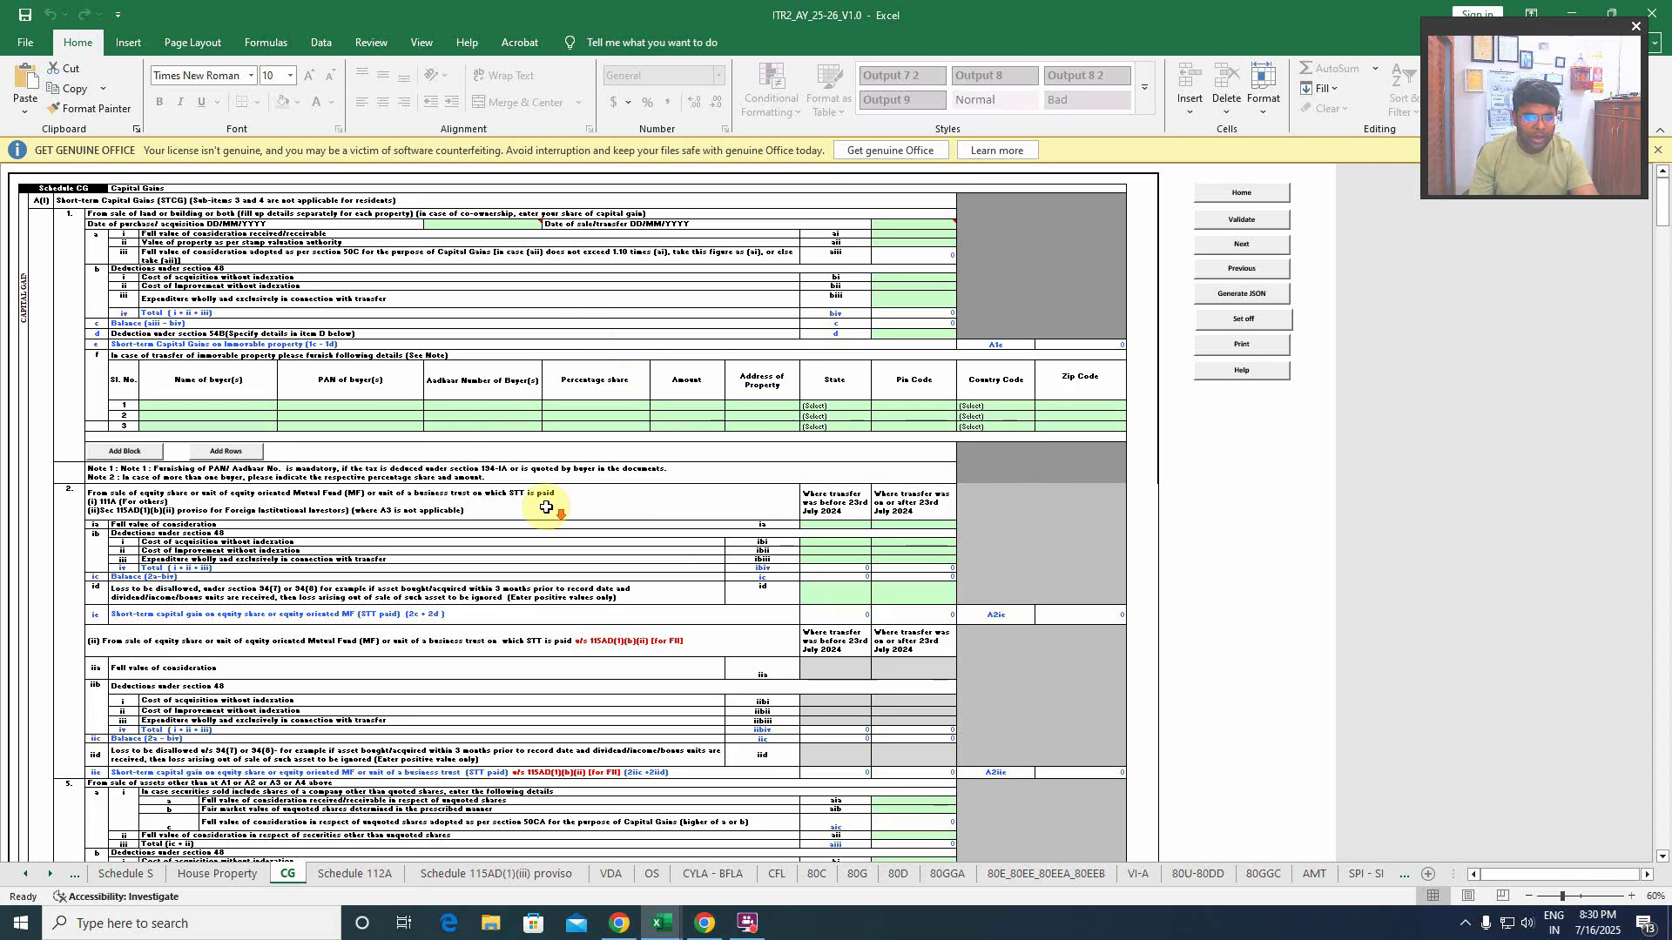
scroll(546, 505, "down", 15)
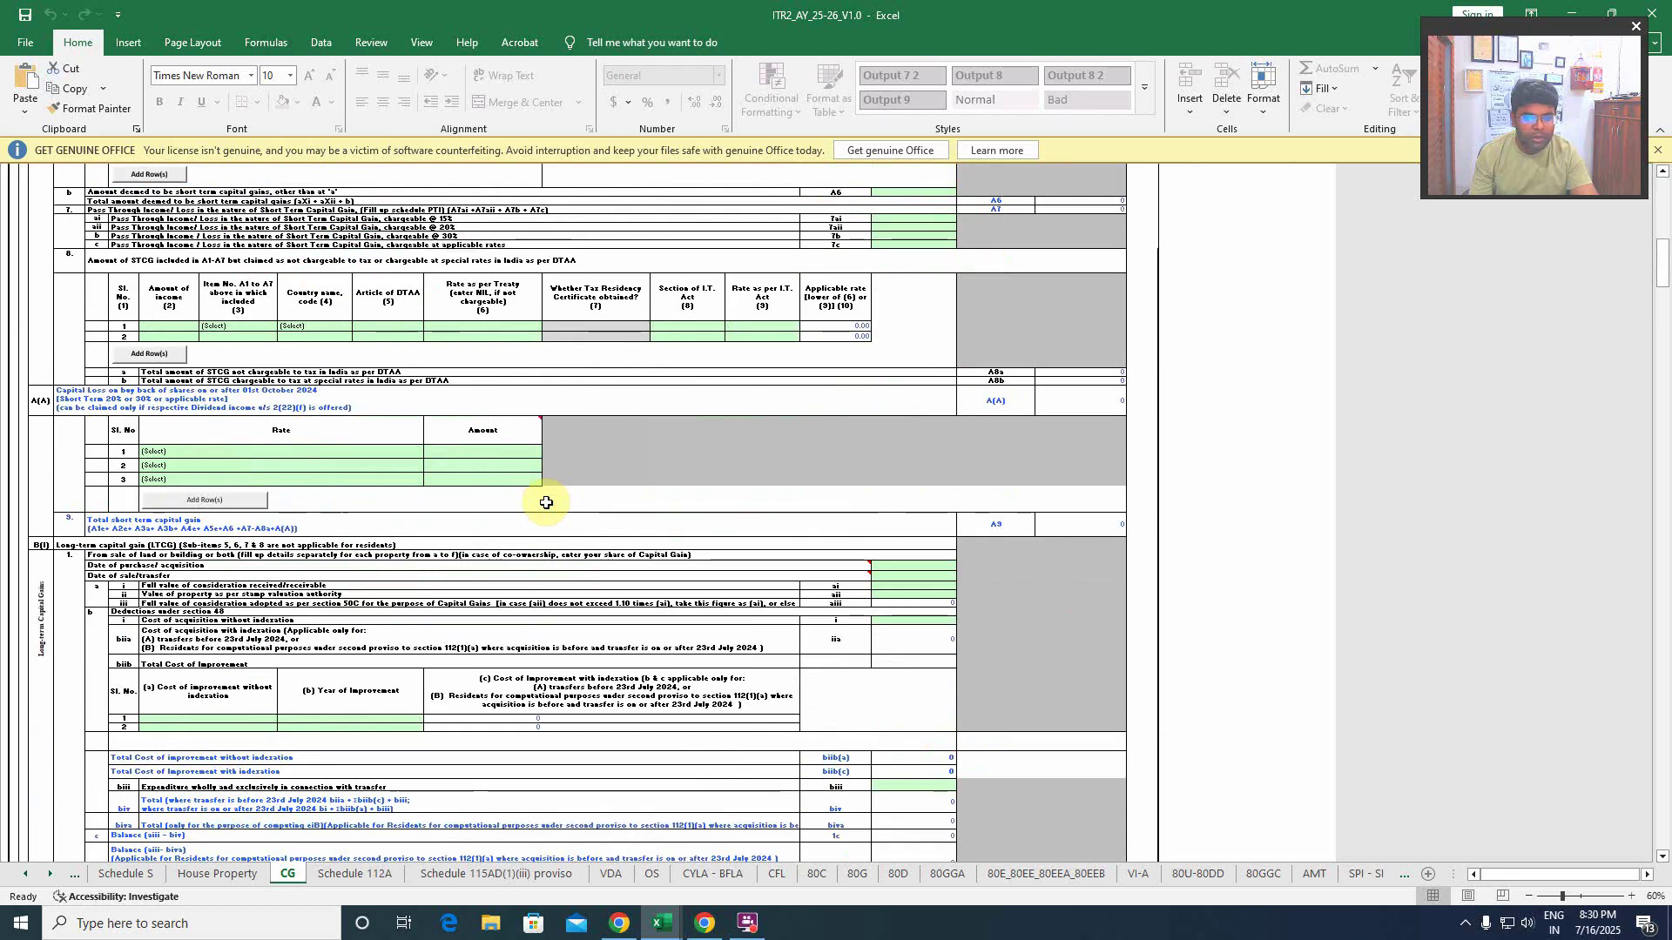
scroll(546, 503, "up", 10)
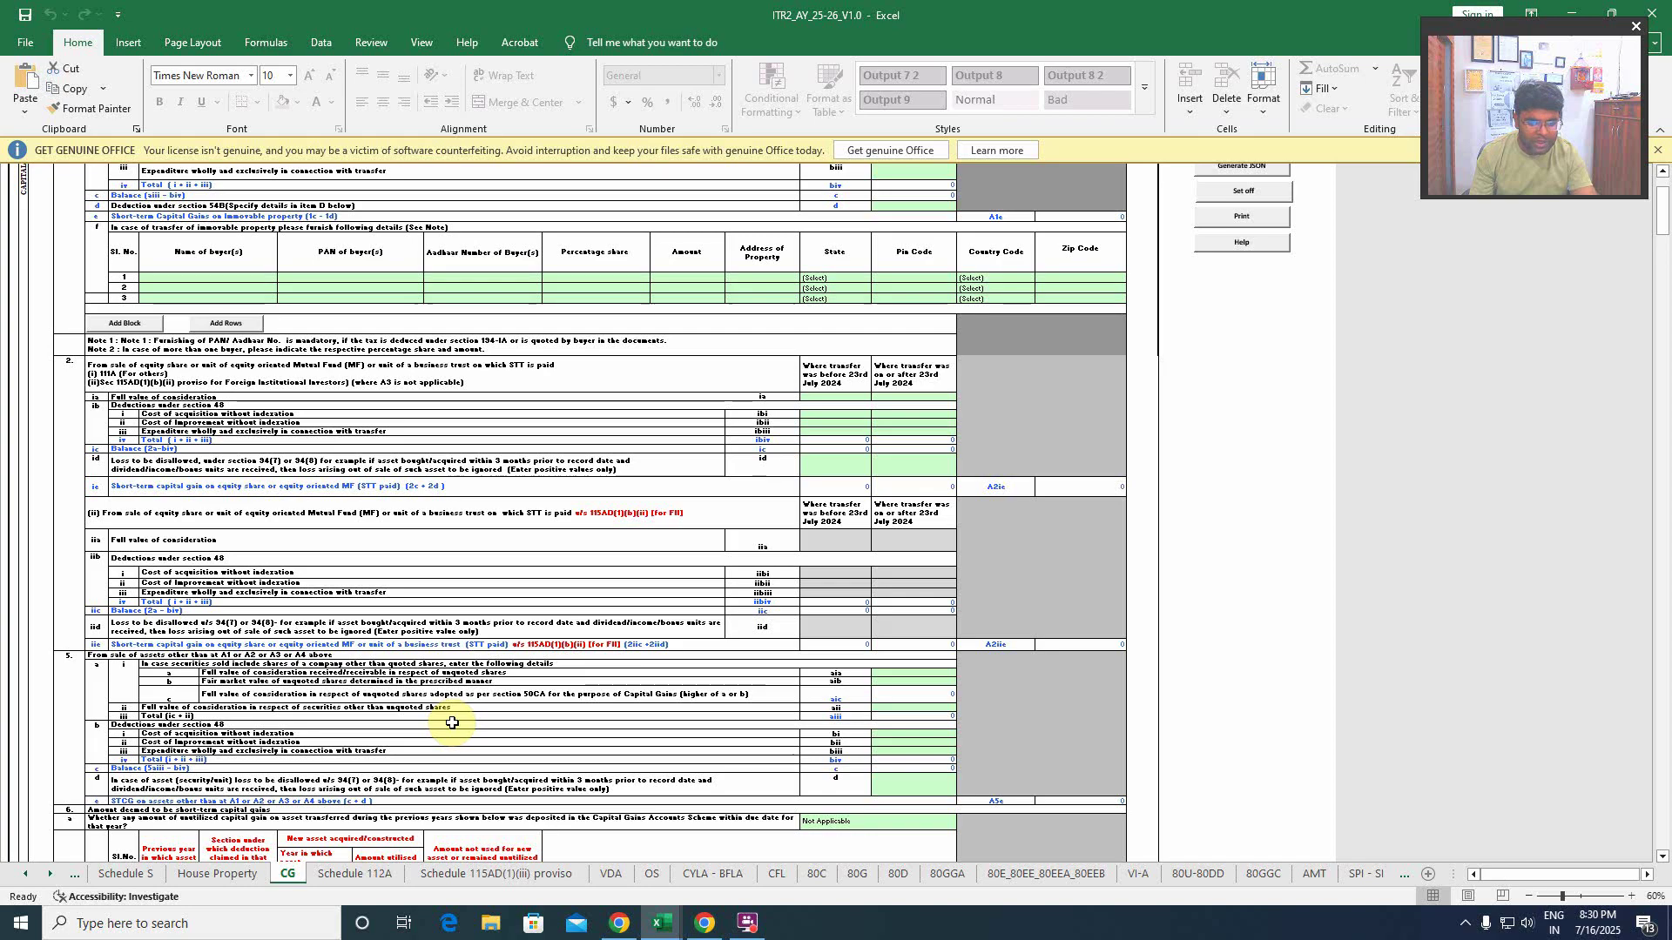
left_click(609, 874)
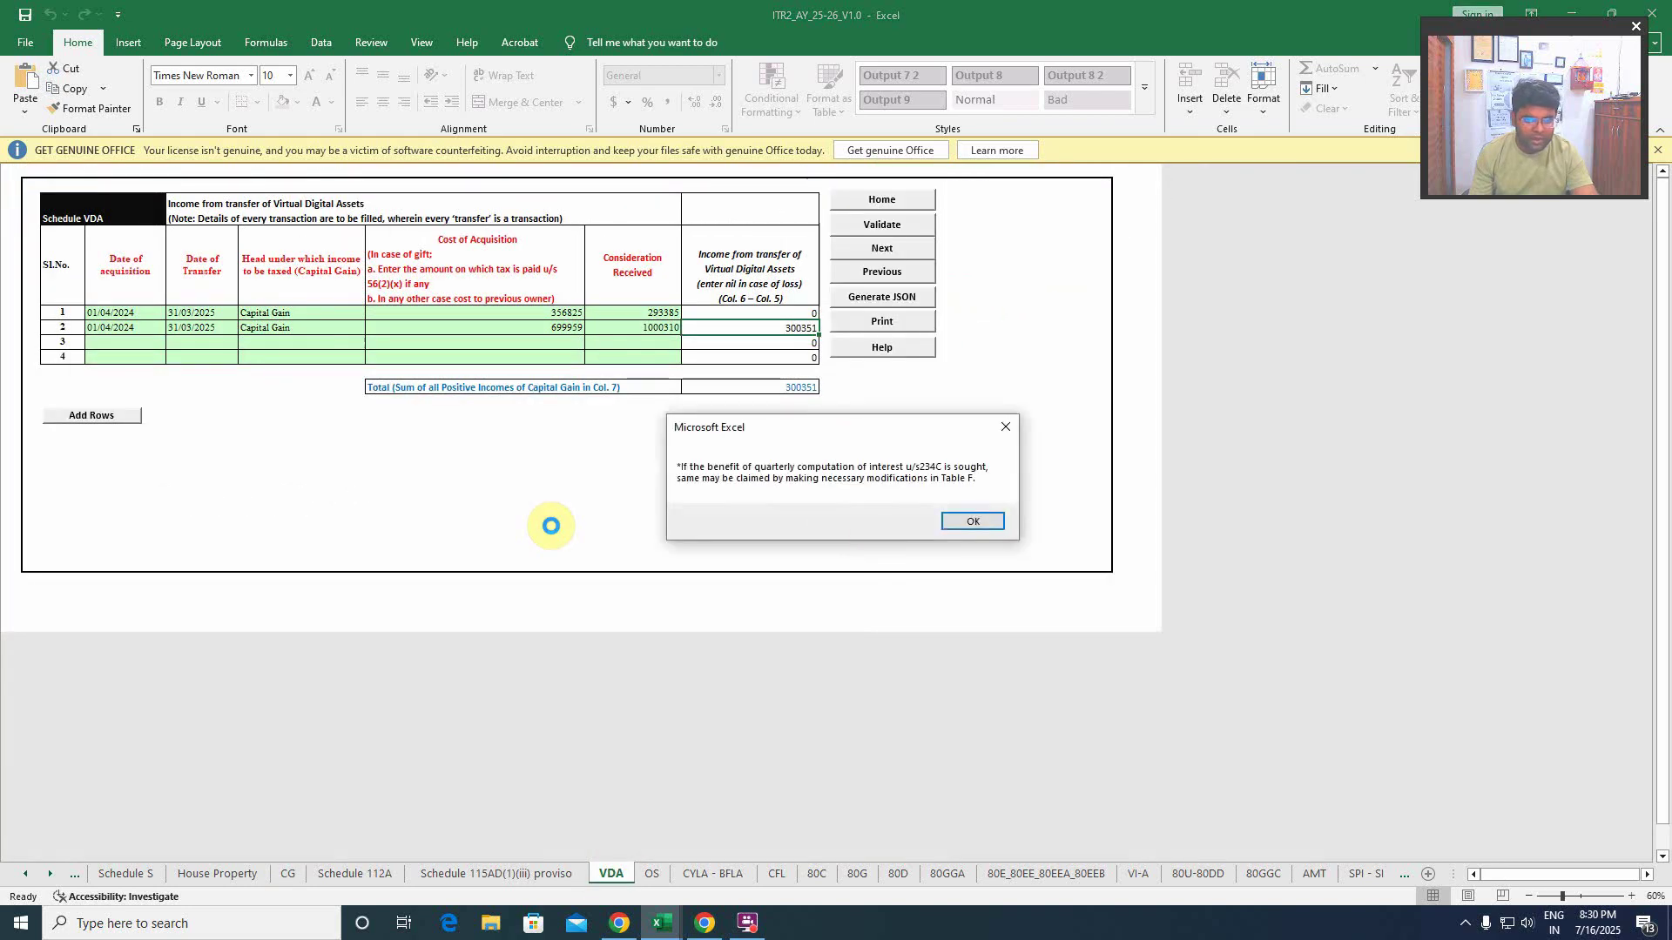
left_click(965, 520)
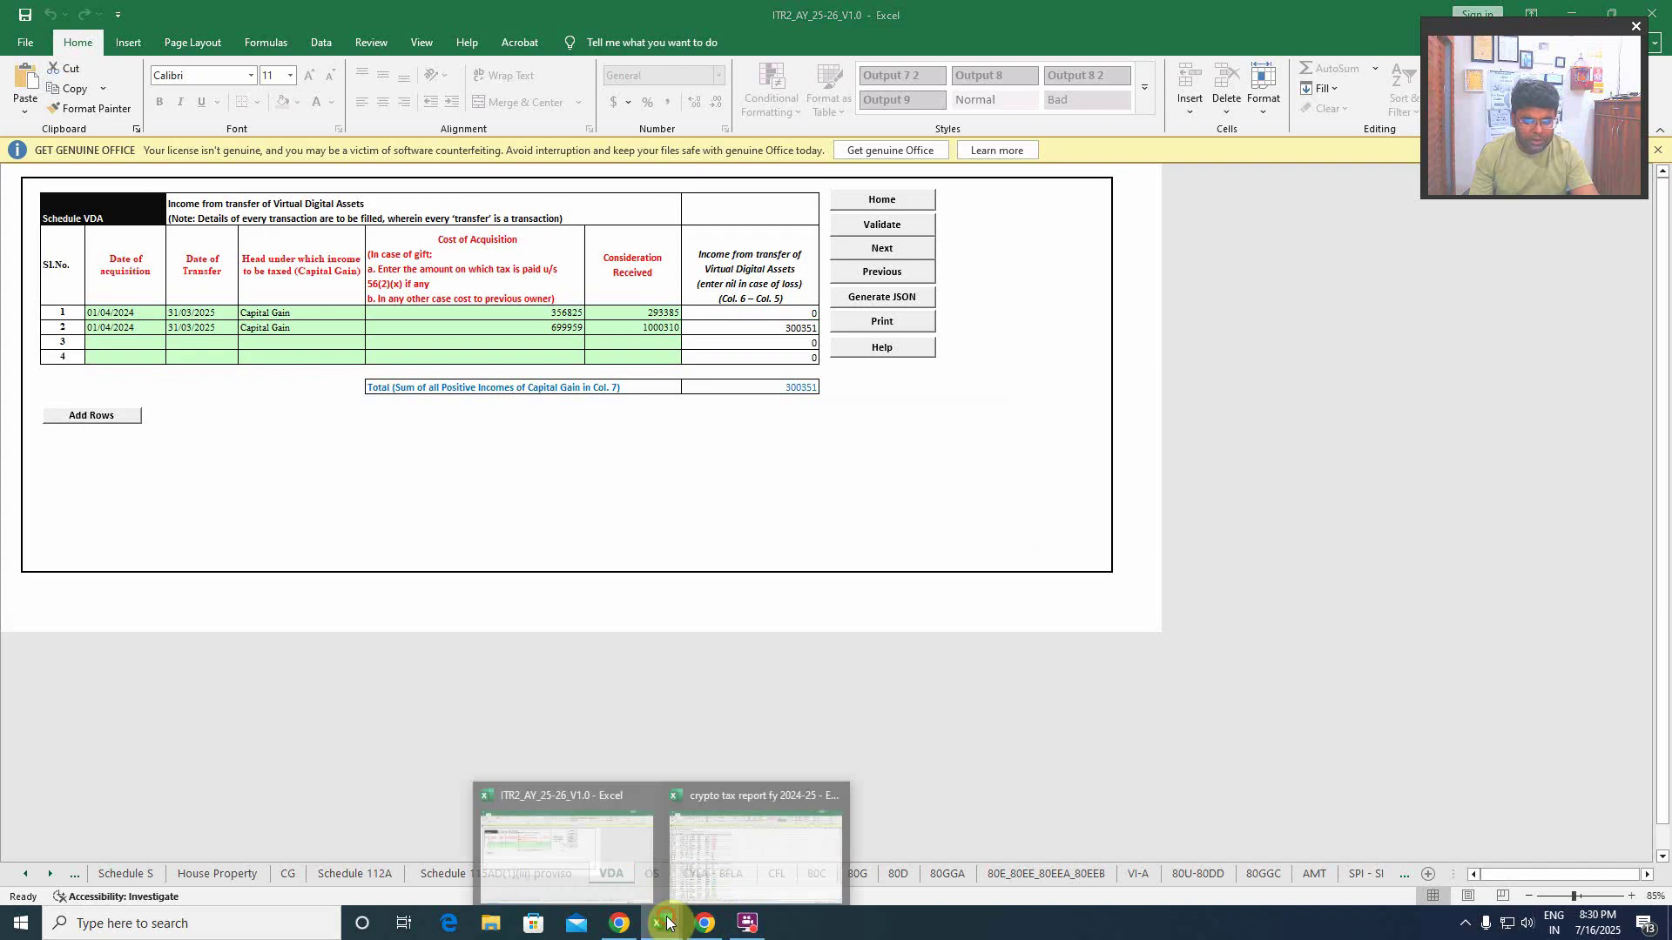
- Switch to the crypto tax report workbook and review the loss and gain transactions listed on Table 8
left_click(739, 841)
left_click(586, 578)
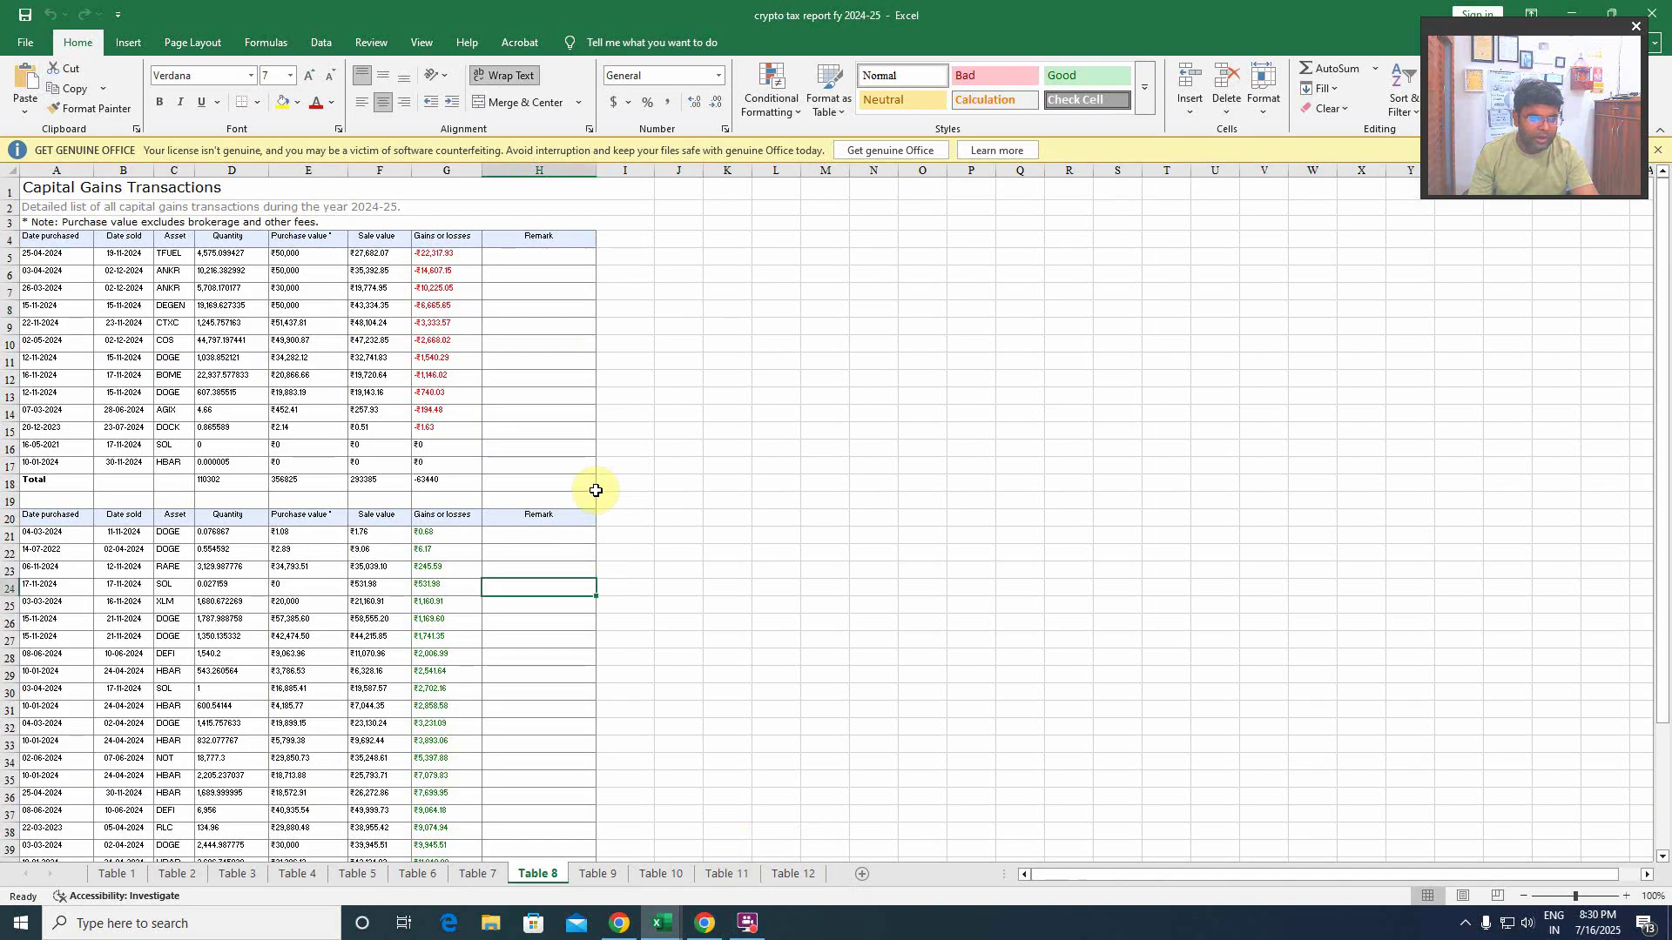
scroll(514, 474, "down", 7)
scroll(515, 473, "up", 7)
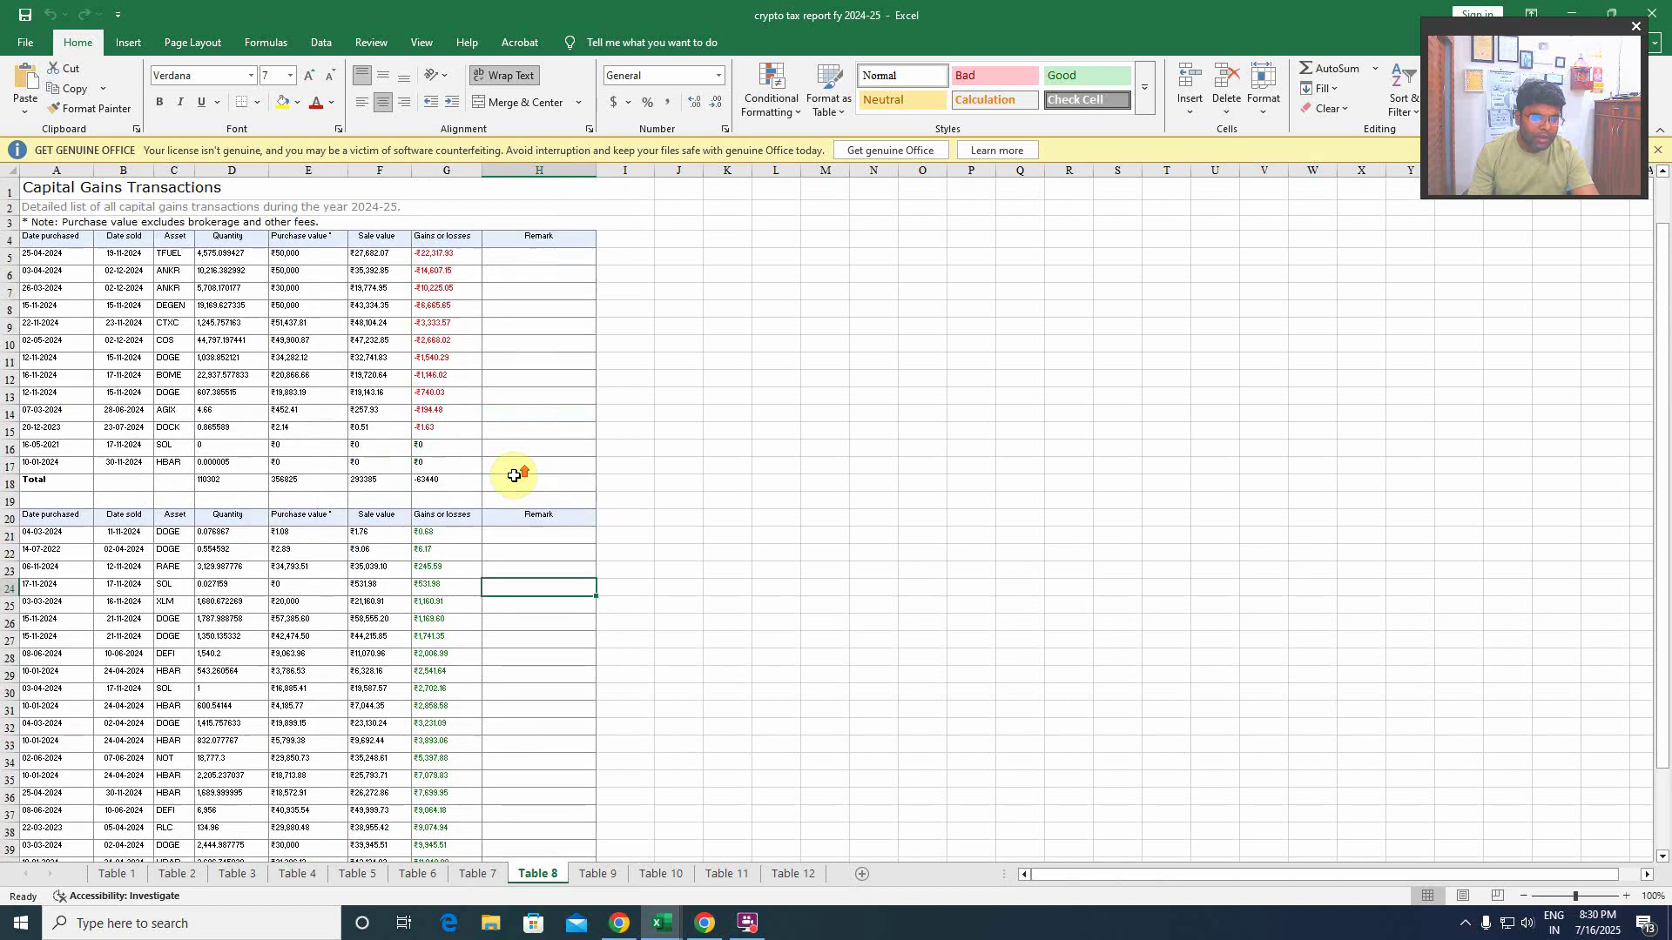
left_click(647, 416)
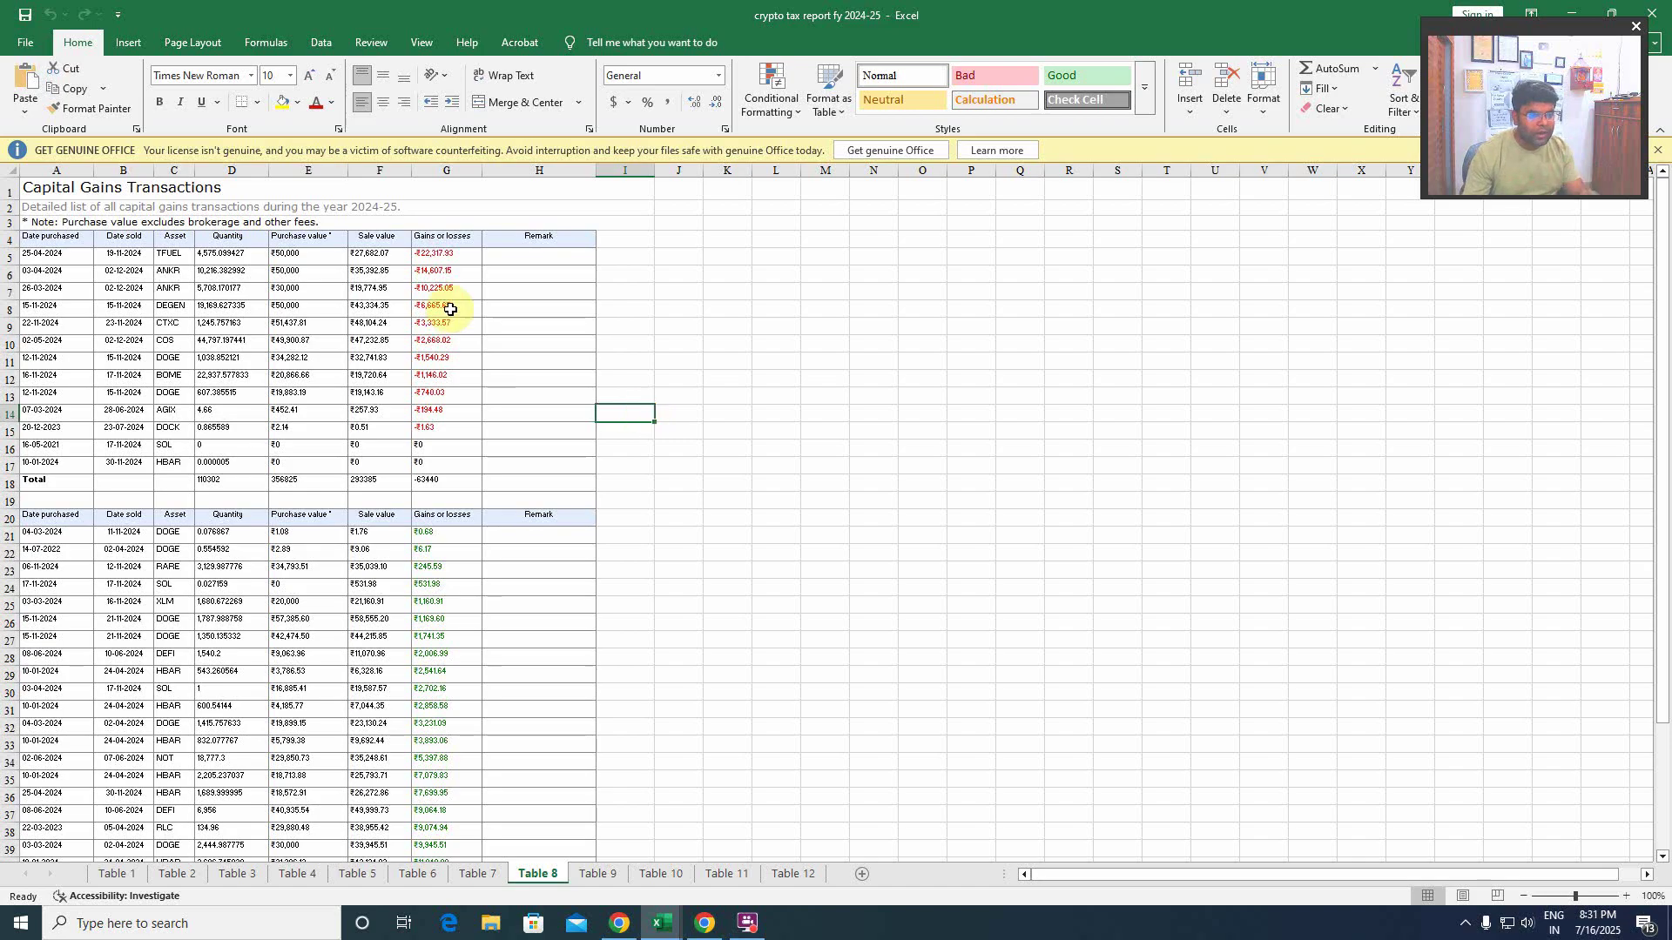
scroll(492, 392, "down", 4)
scroll(497, 400, "up", 4)
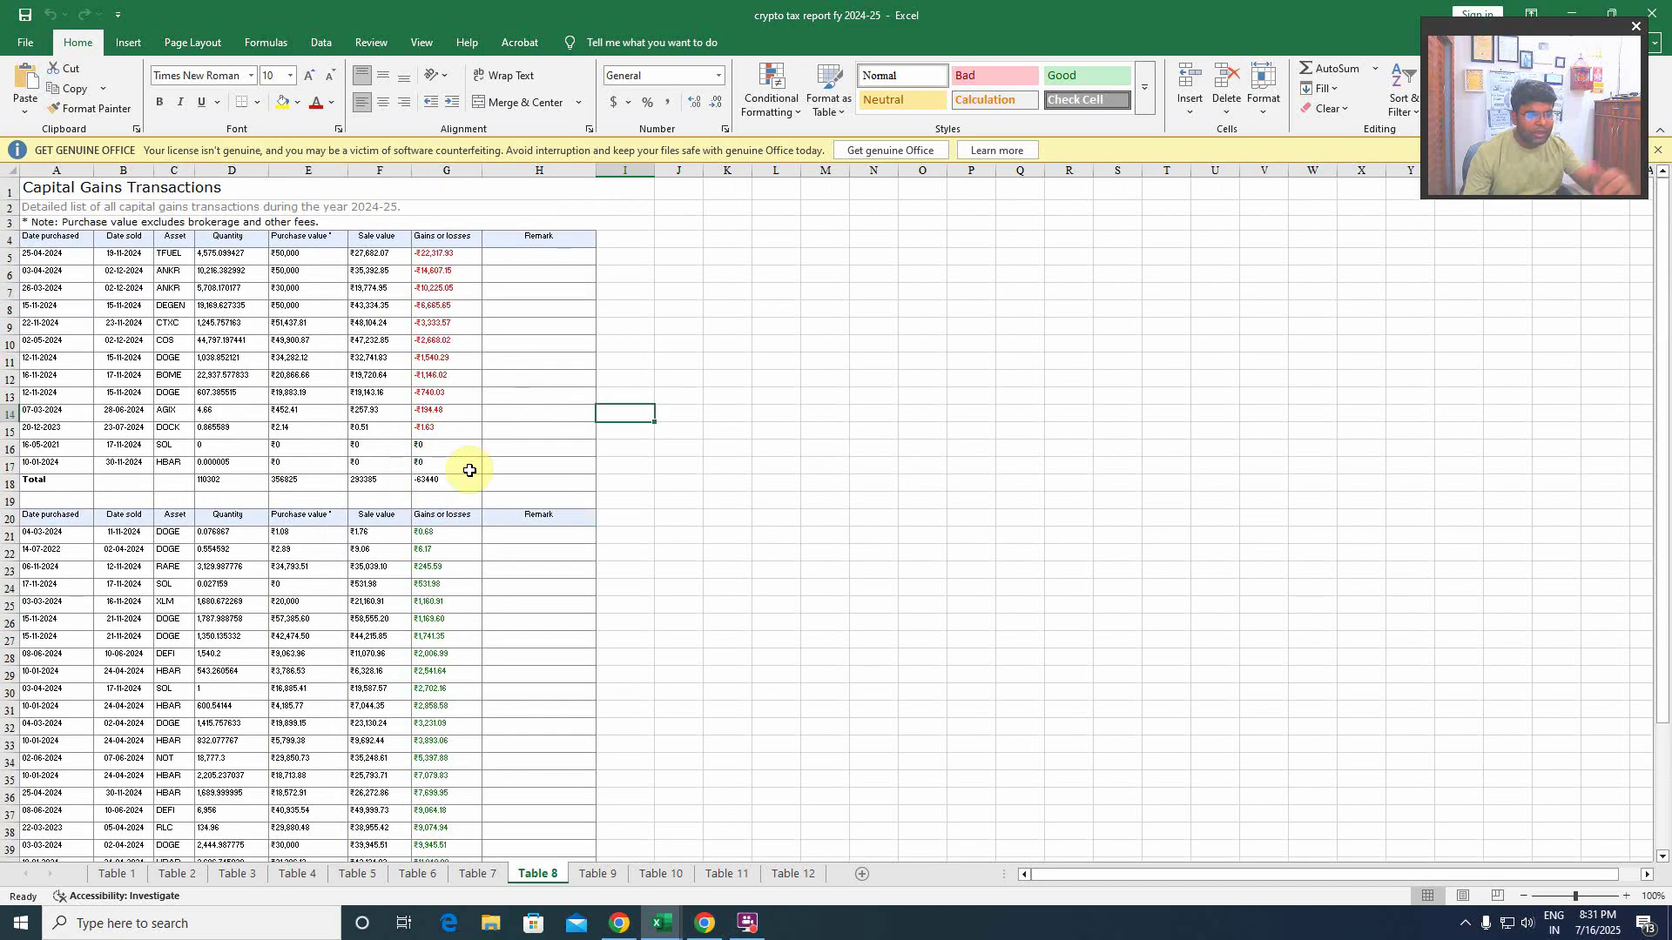
scroll(470, 470, "down", 3)
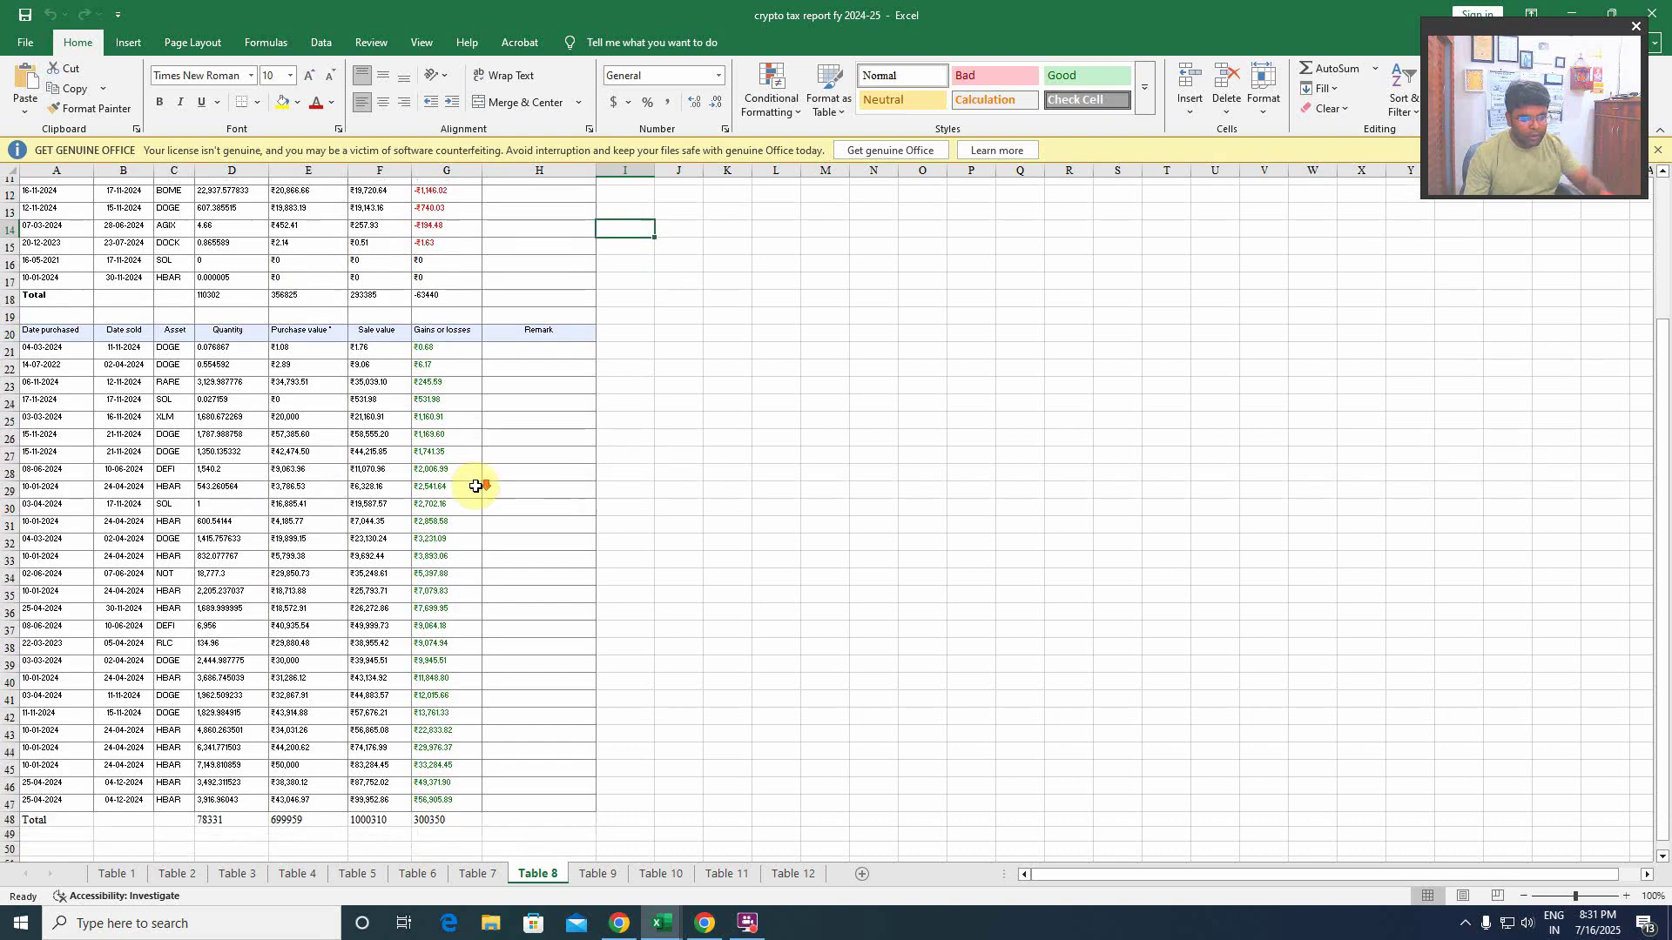
scroll(476, 482, "up", 1)
scroll(476, 482, "up", 1)
scroll(470, 470, "down", 5)
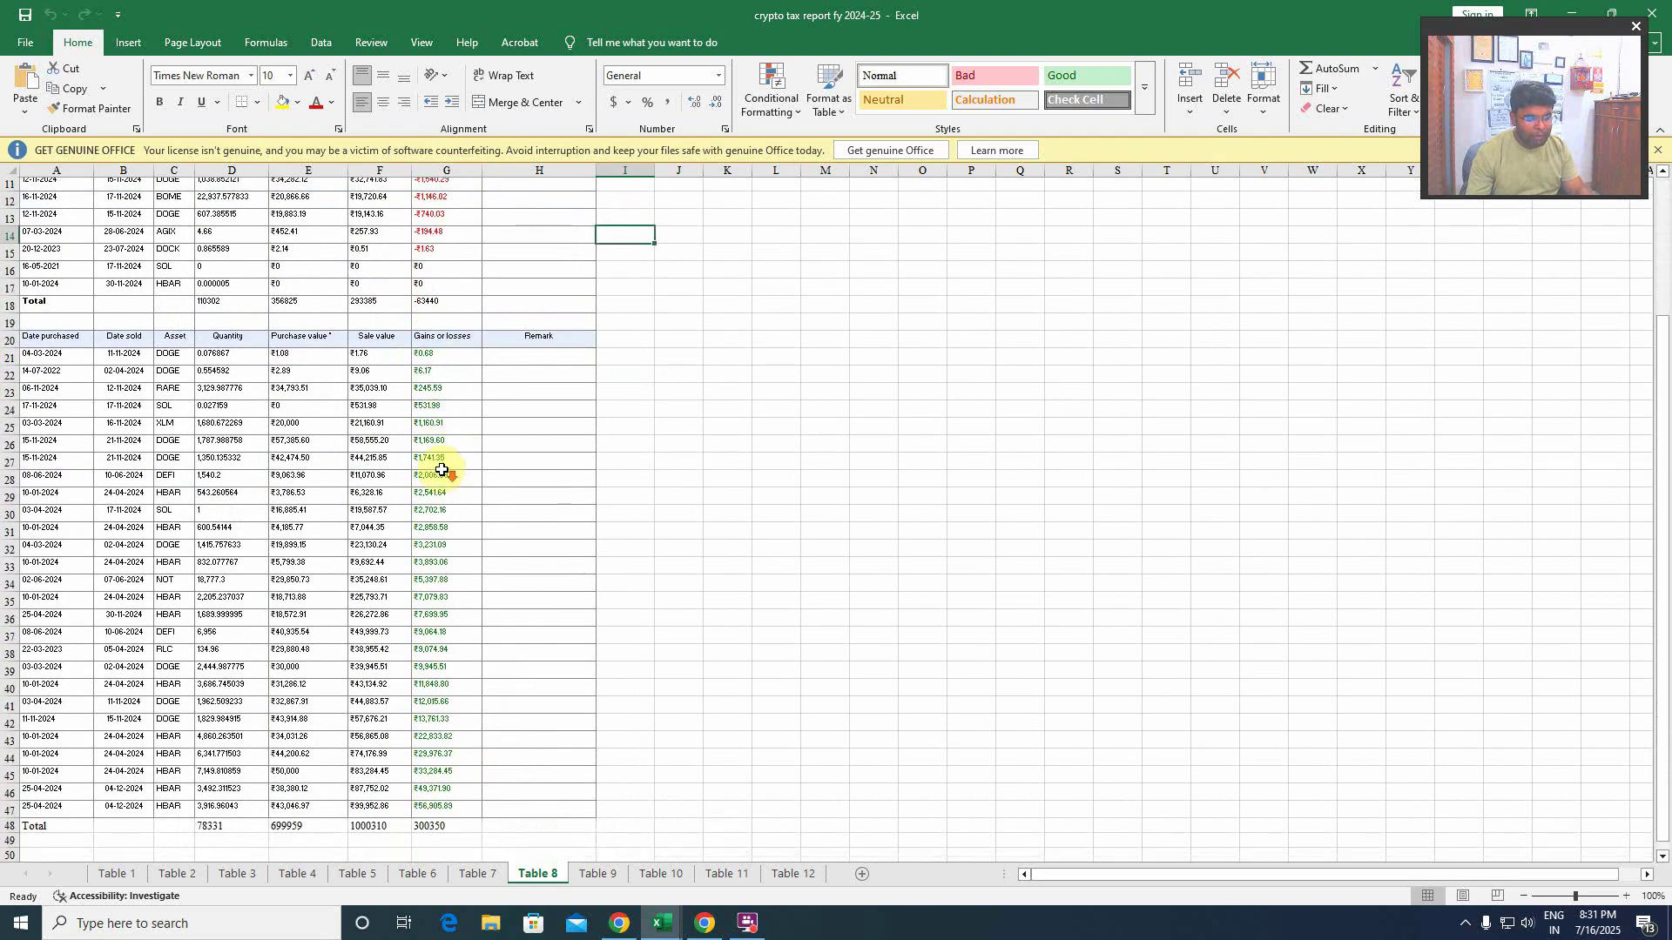
- Compare the total of the loss transactions with the total of the profitable transactions in the Gains or losses column
left_click(429, 741)
scroll(479, 557, "up", 5)
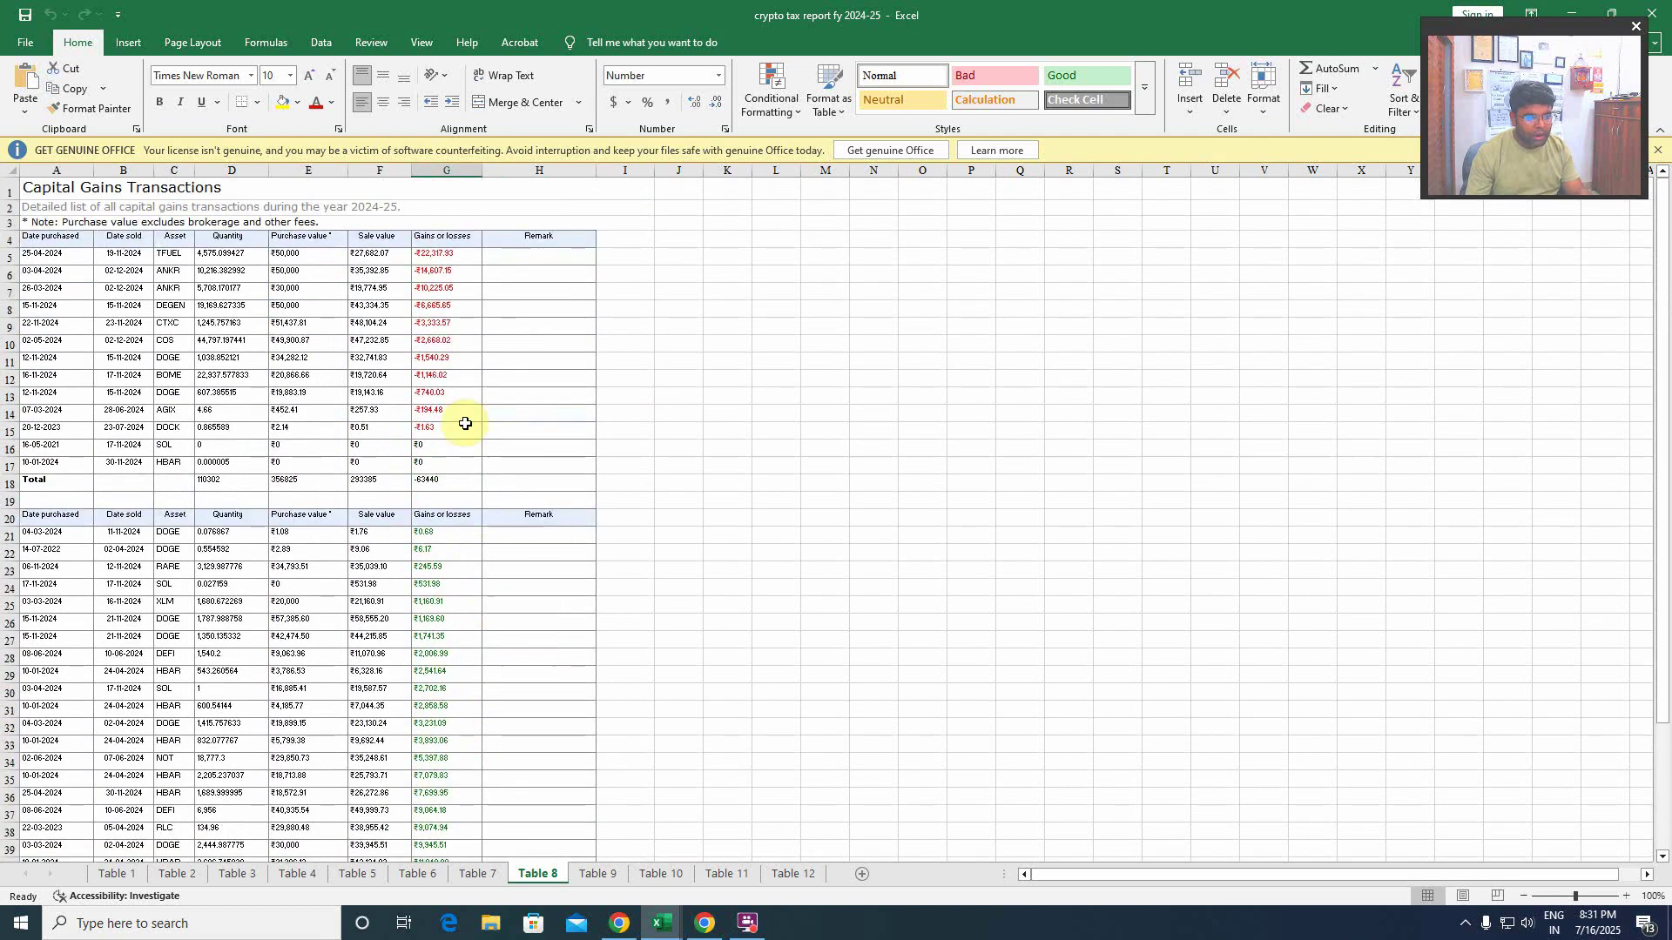
left_click(433, 480)
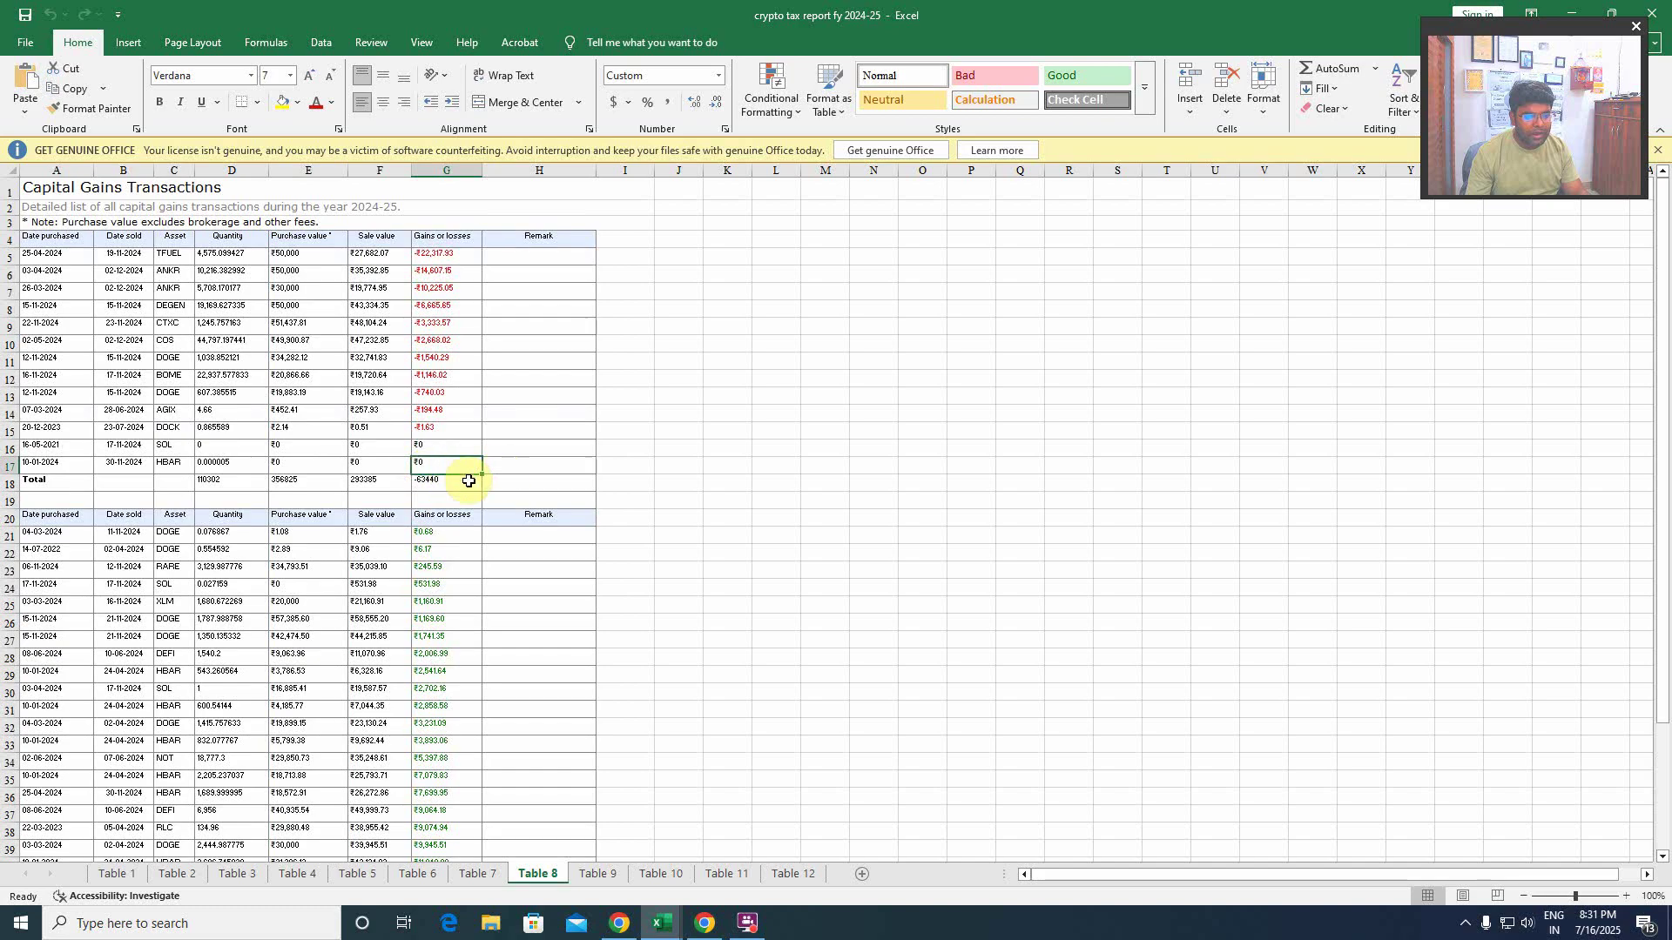
scroll(526, 523, "down", 1)
scroll(505, 679, "down", 5)
left_click(433, 742)
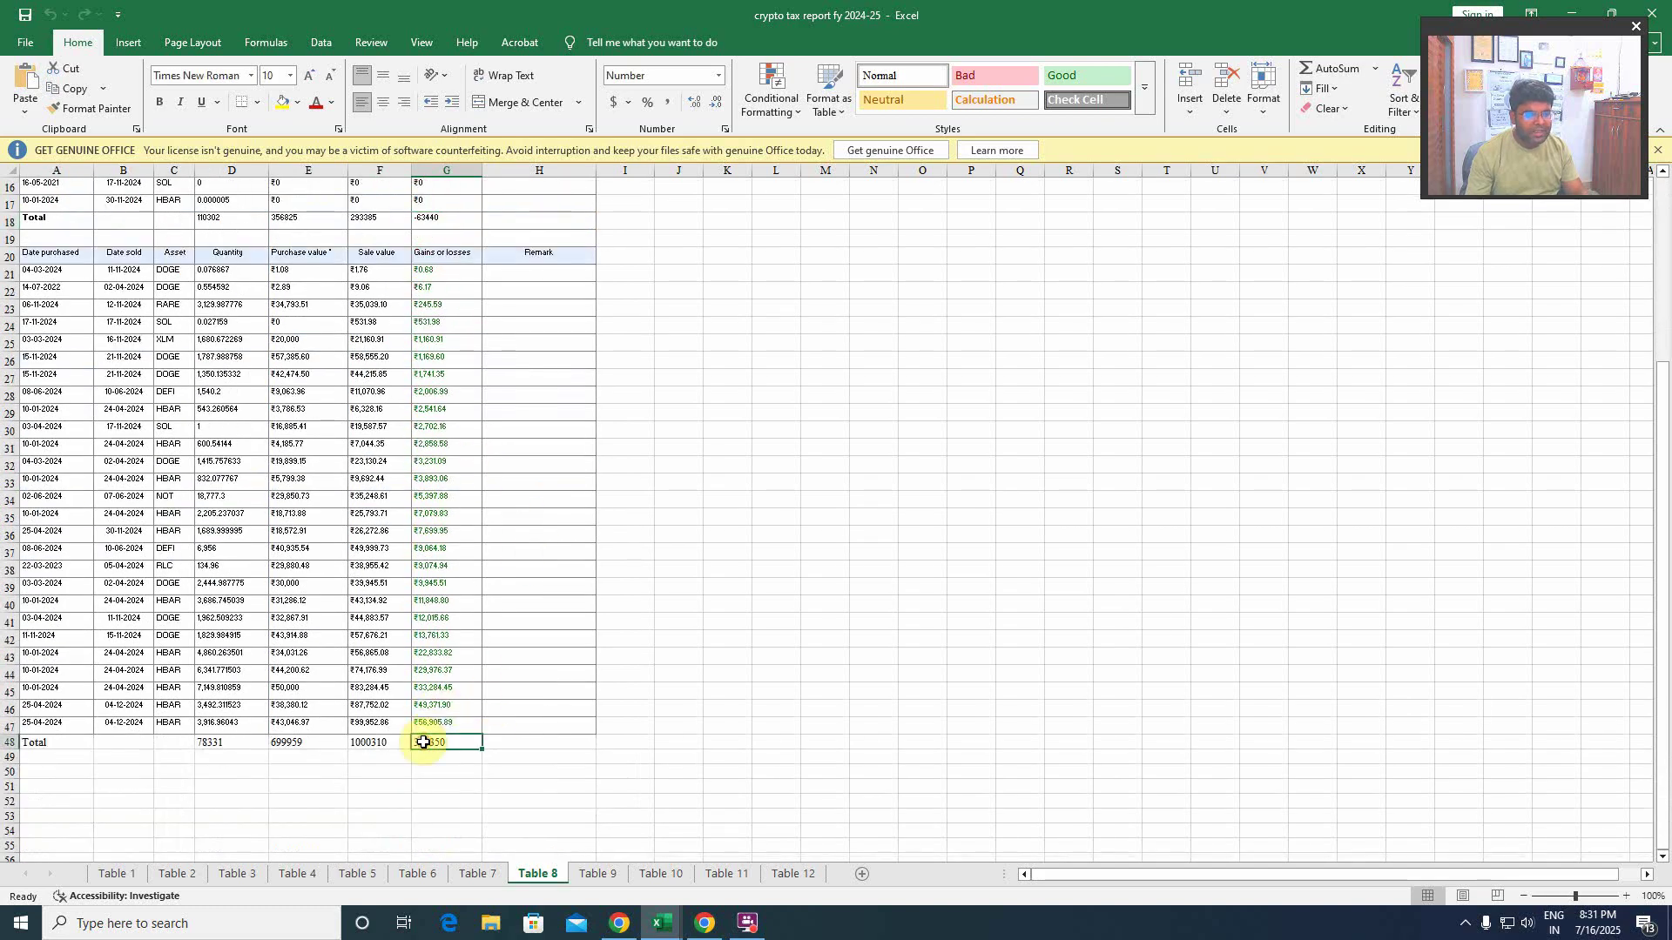
scroll(668, 671, "up", 5)
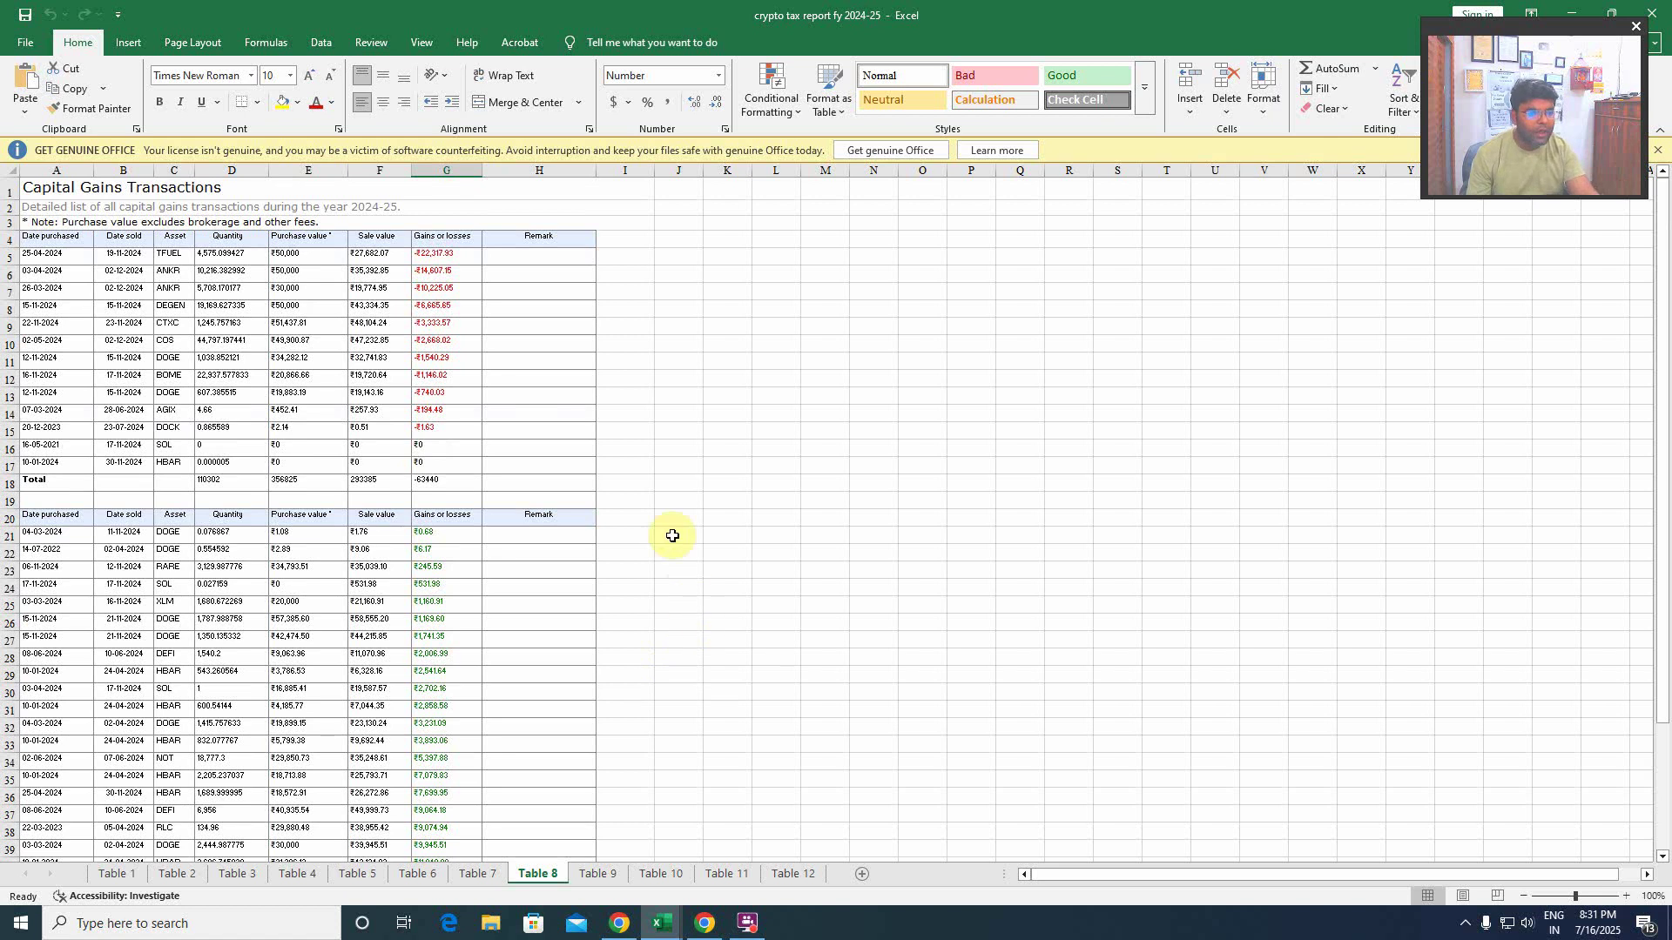
- Check the sums of the loss range G5:G17 and the gain range G21:G47 by selecting each range
left_click_drag(467, 253, 450, 468)
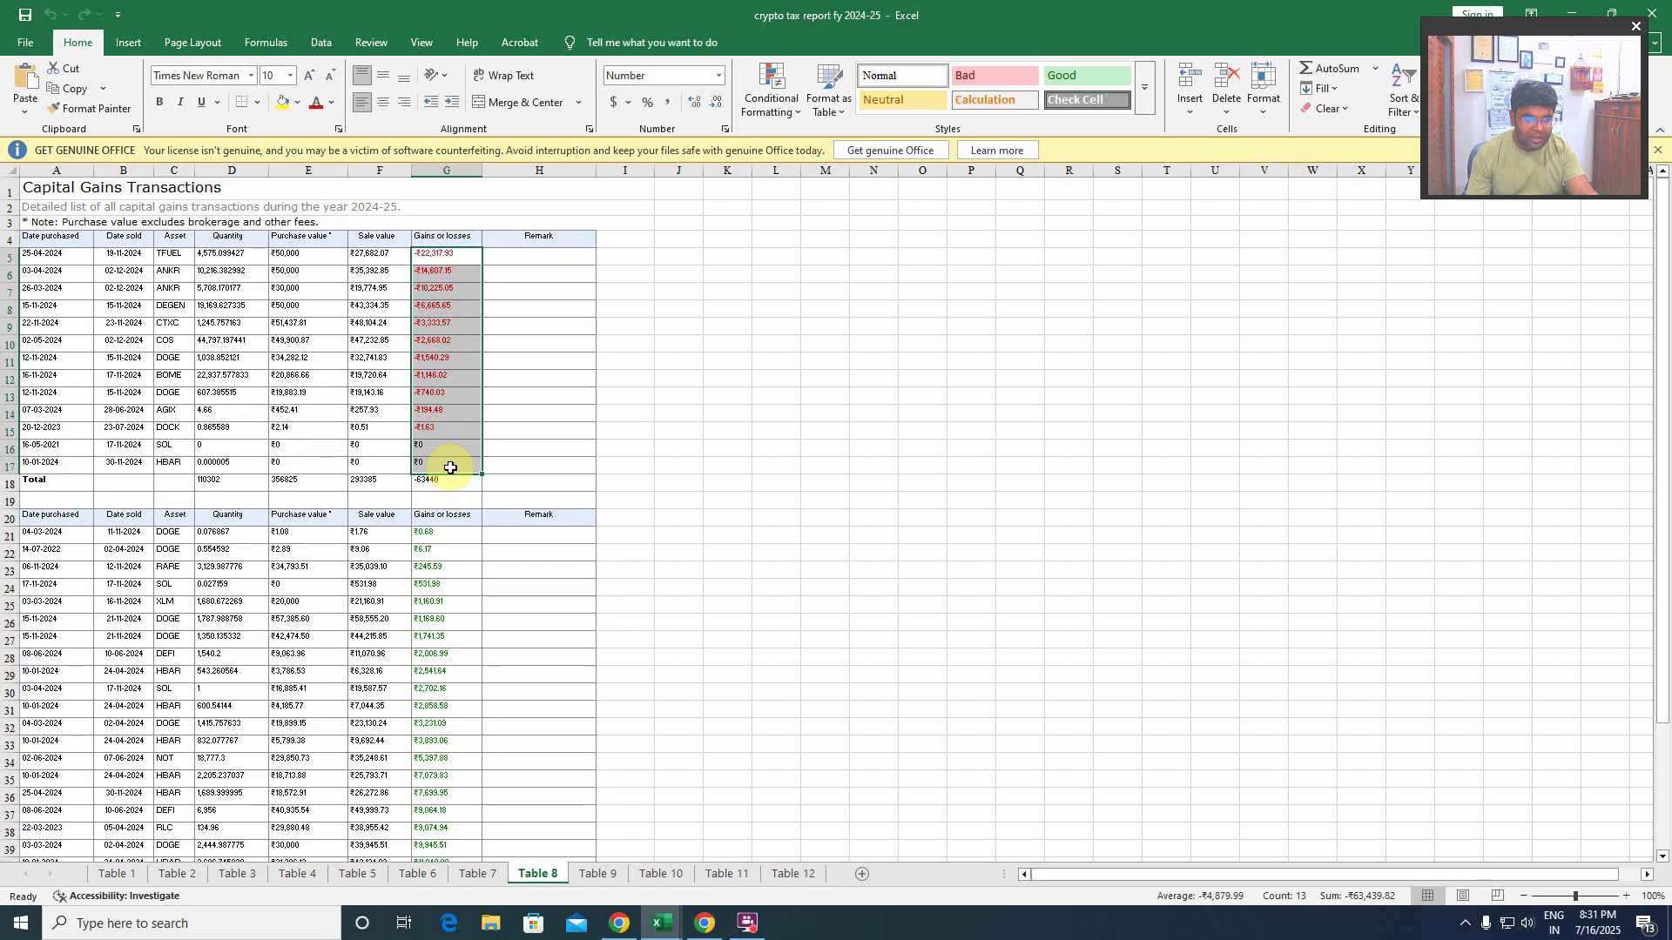
scroll(644, 460, "down", 4)
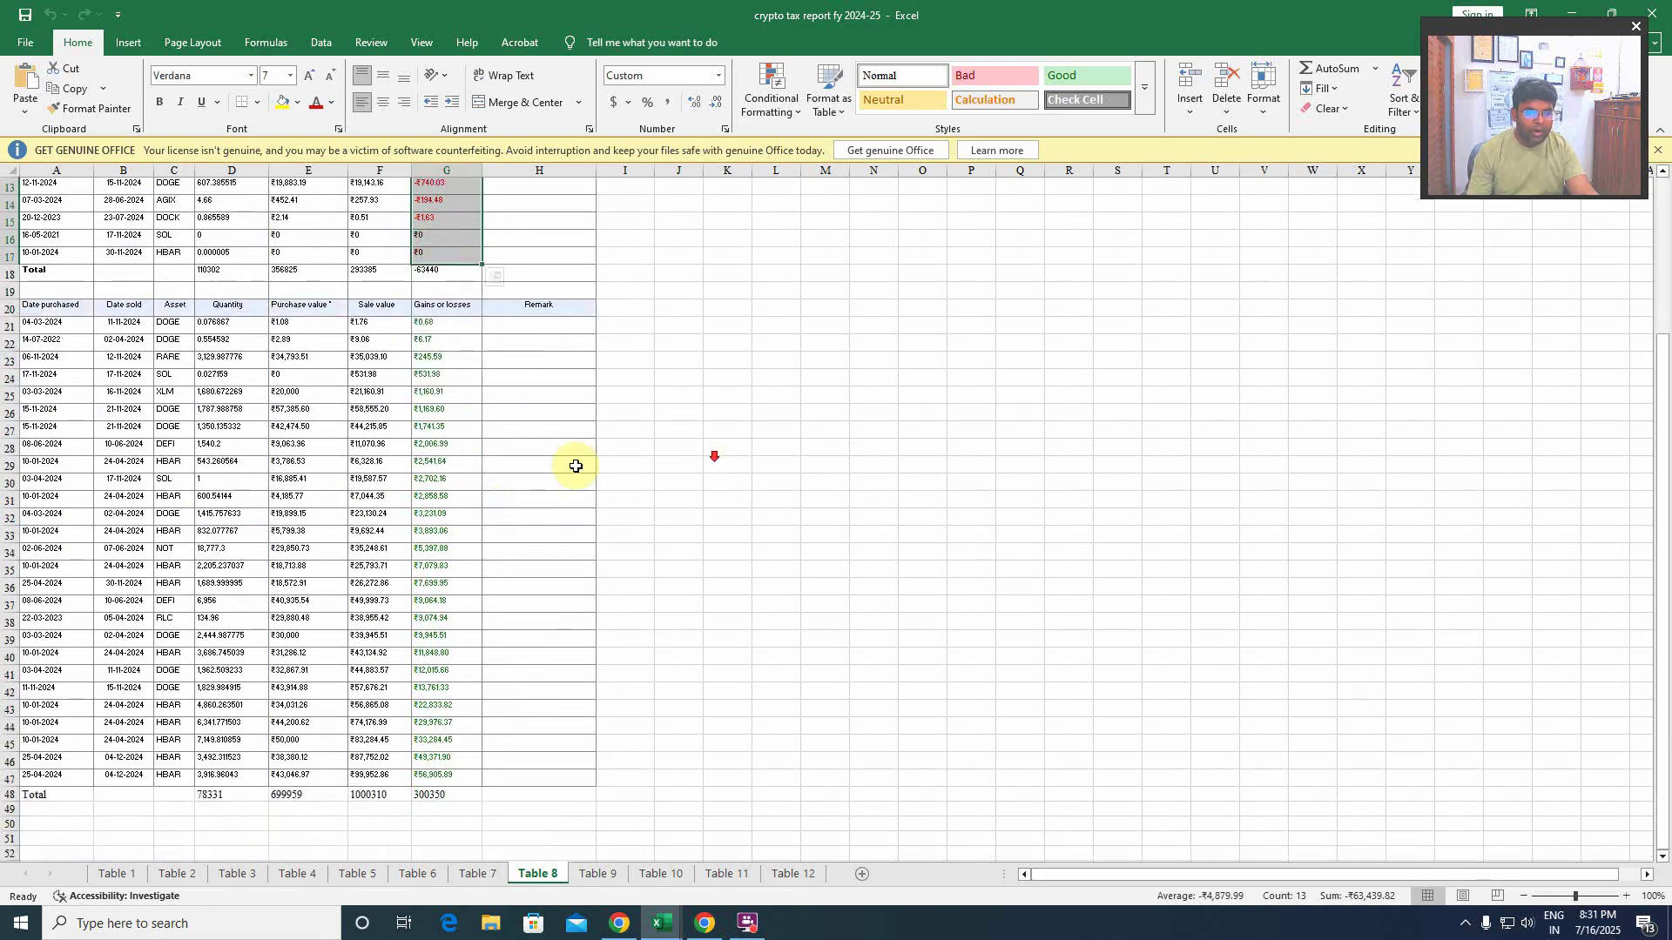
left_click(426, 323)
left_click_drag(426, 323, 418, 778)
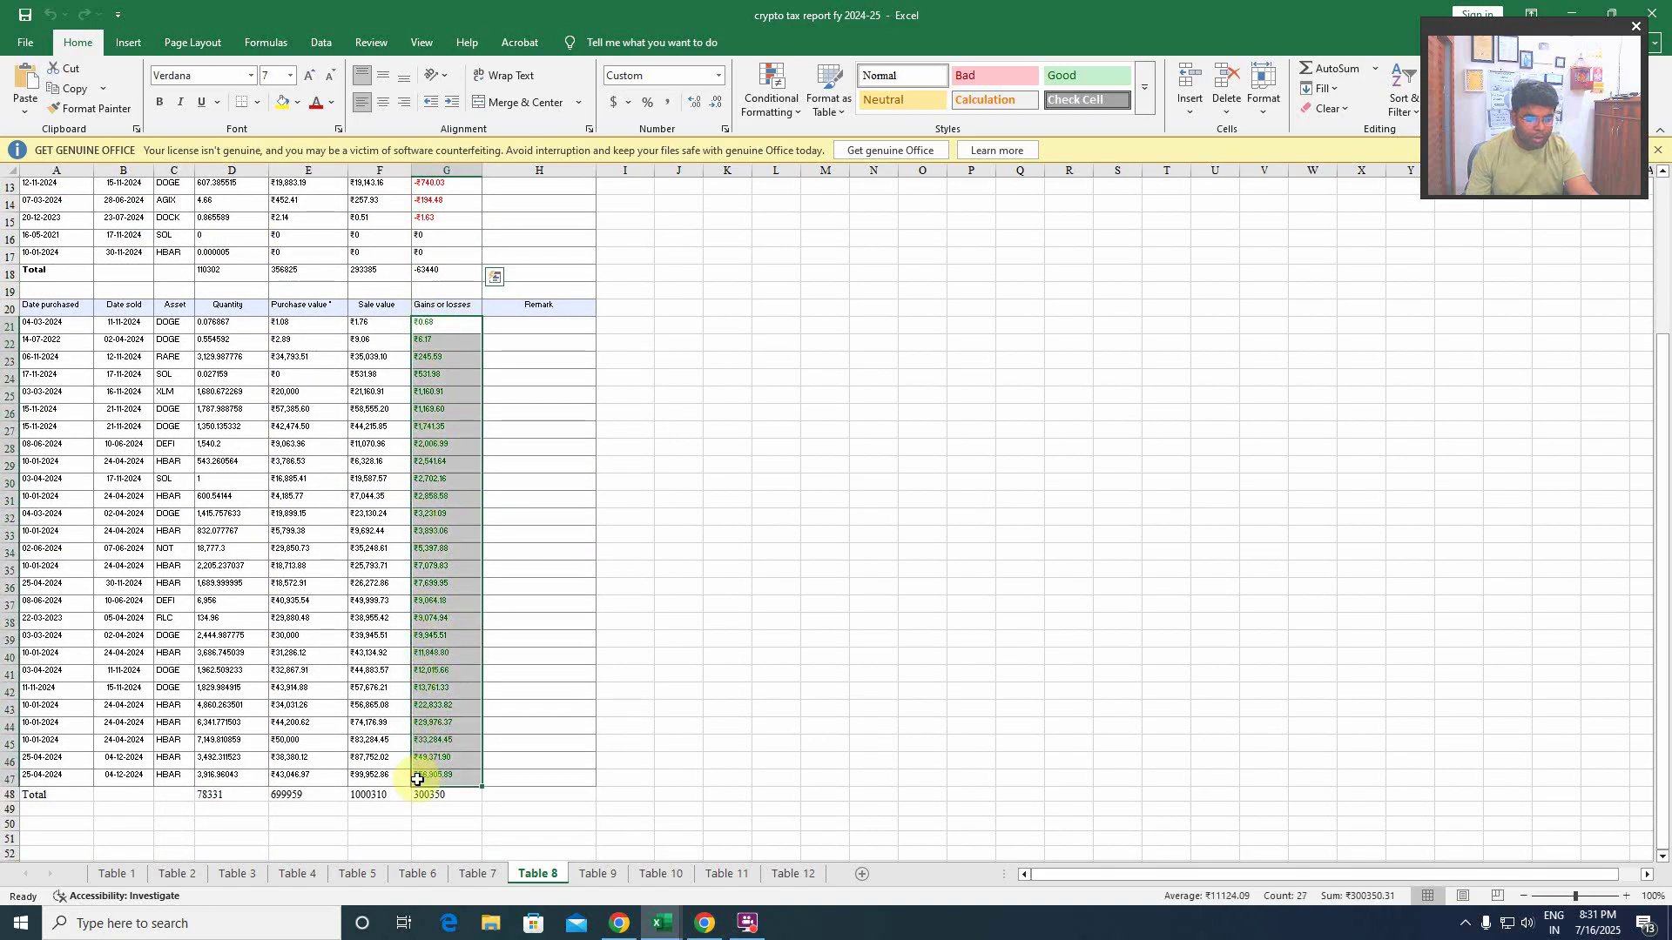
left_click(691, 515)
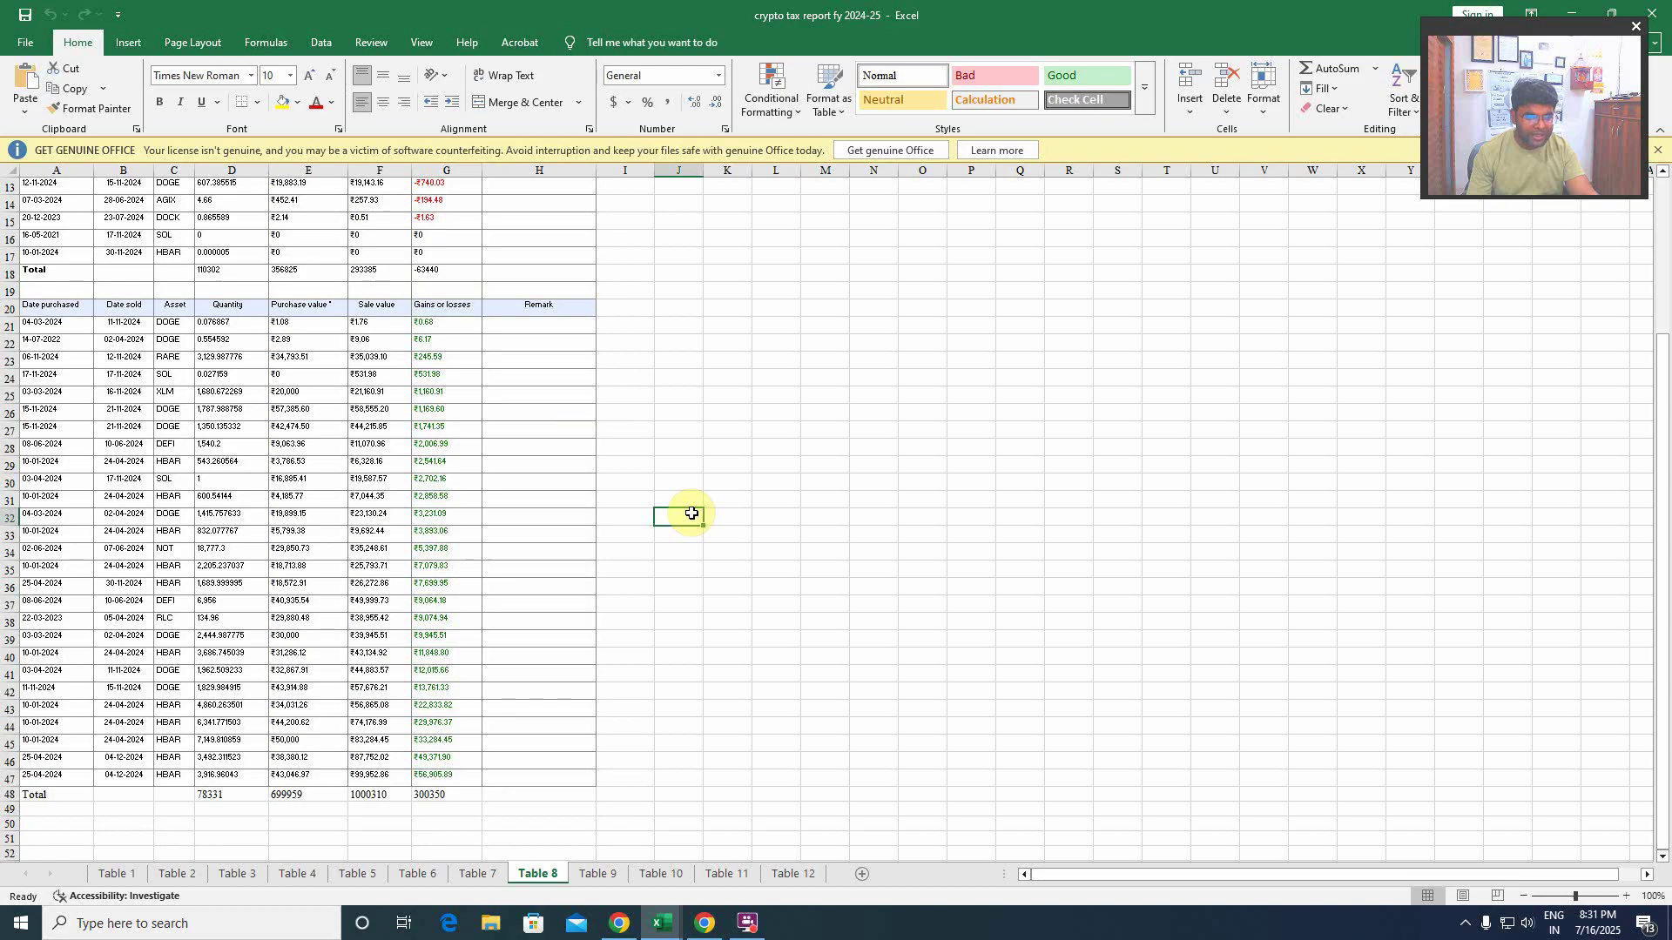
scroll(522, 456, "up", 4)
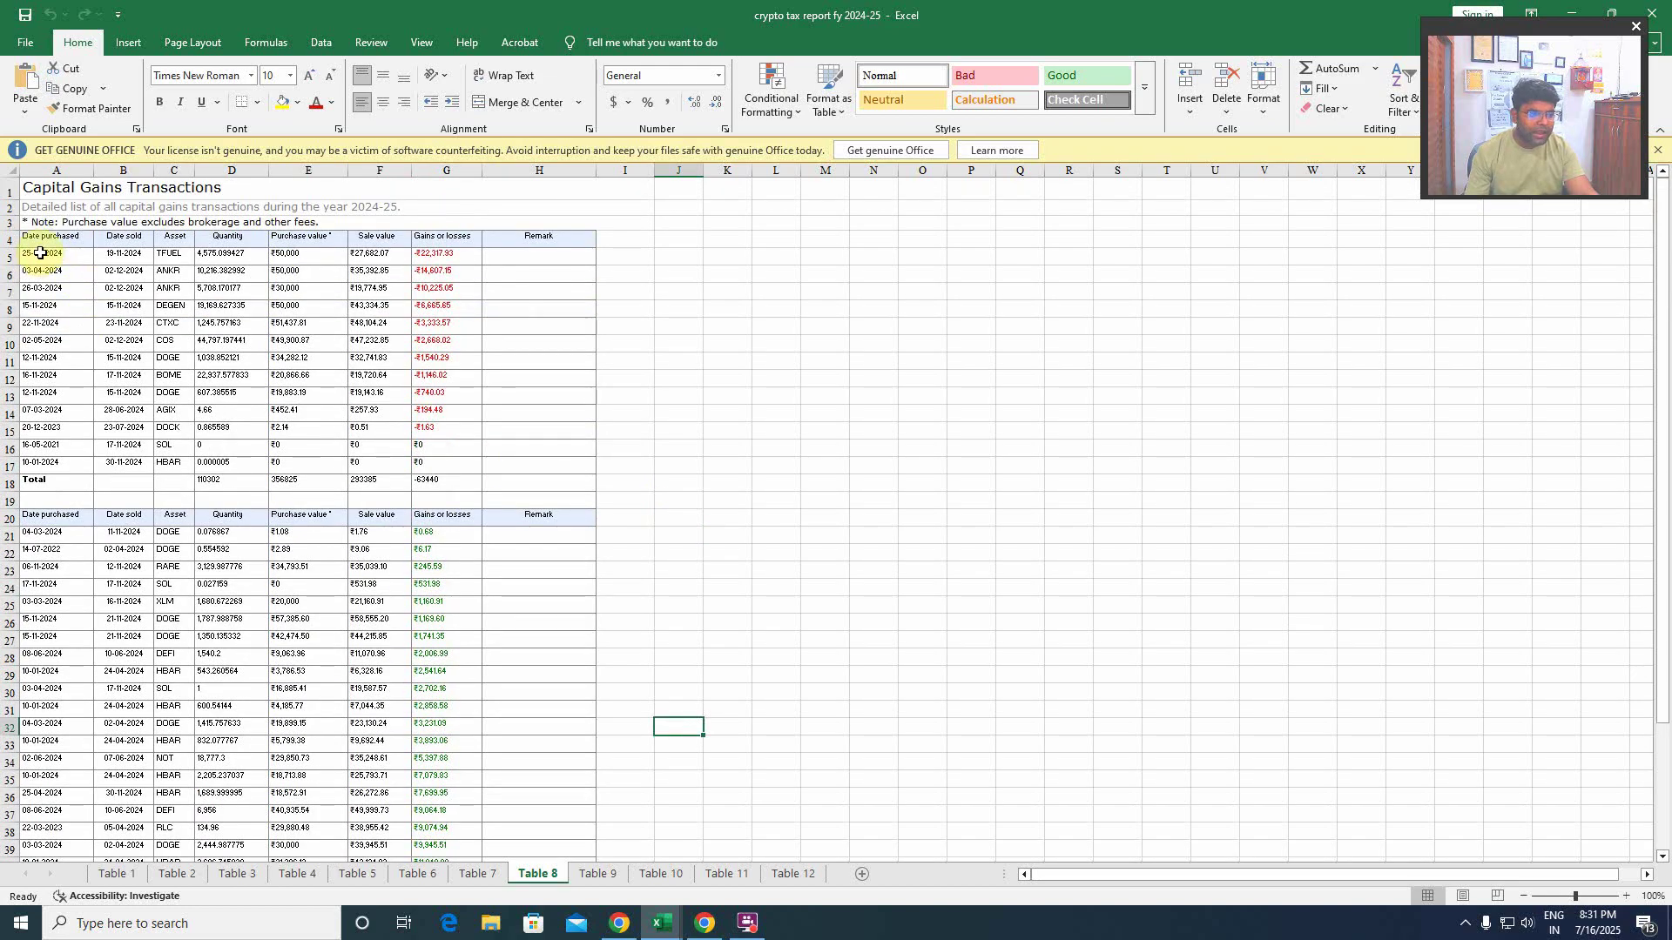
- Review the complete rows of the loss-making transactions and the profitable transactions down to the final totals
left_click_drag(52, 254, 568, 479)
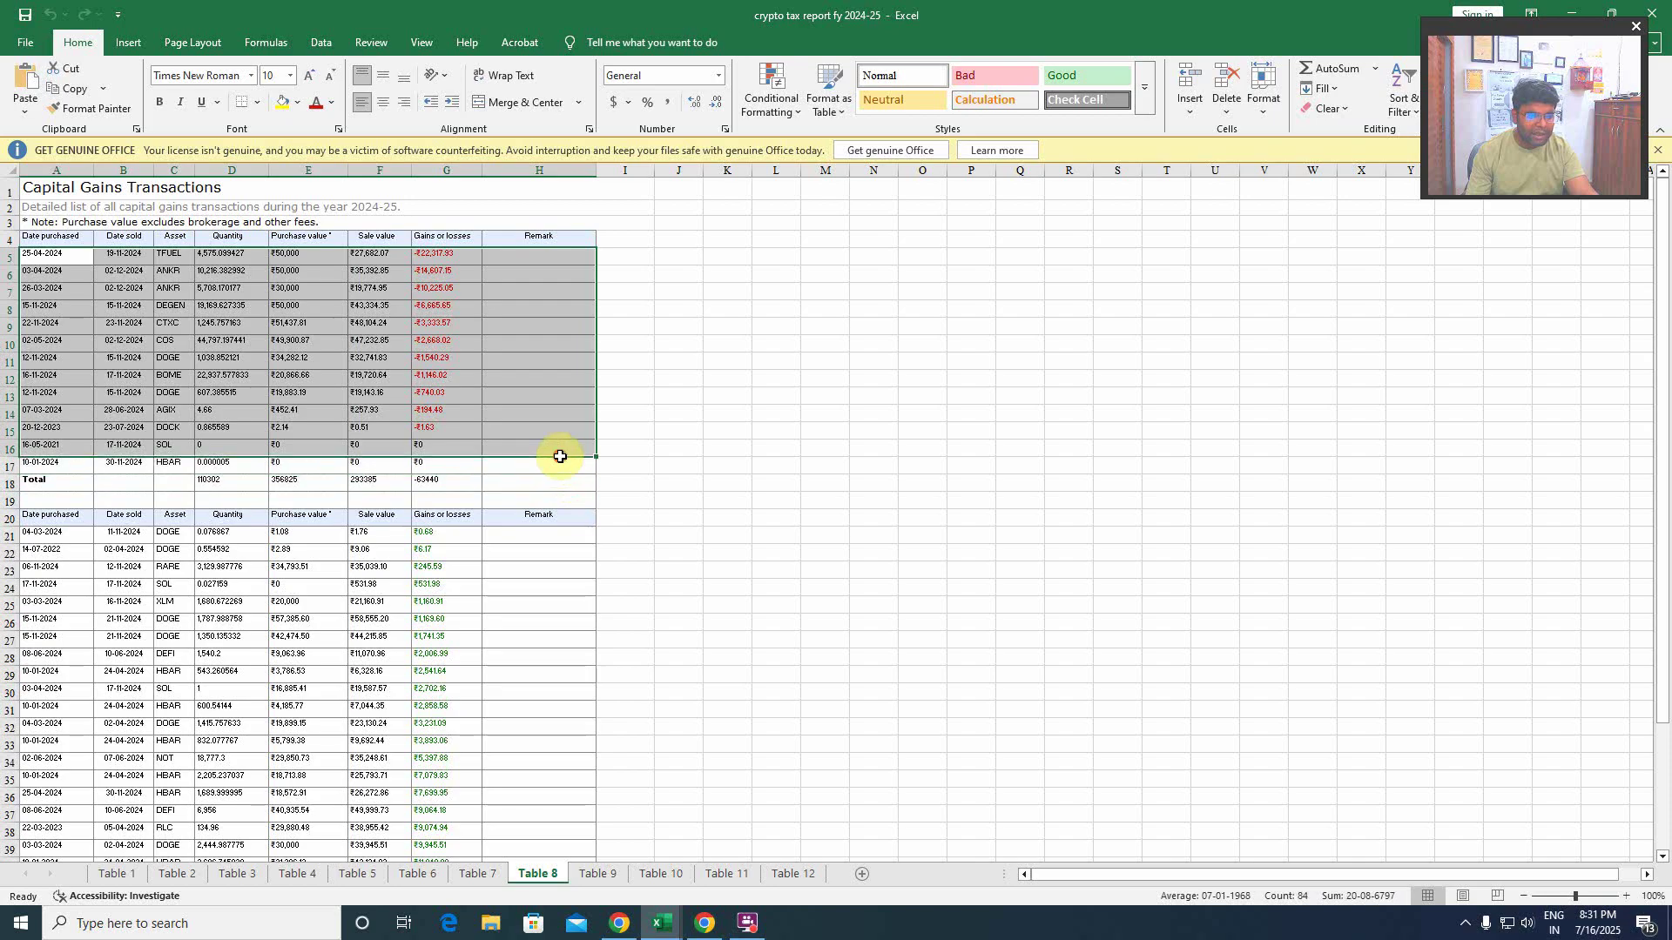
scroll(566, 456, "down", 6)
left_click(816, 473)
scroll(817, 473, "up", 6)
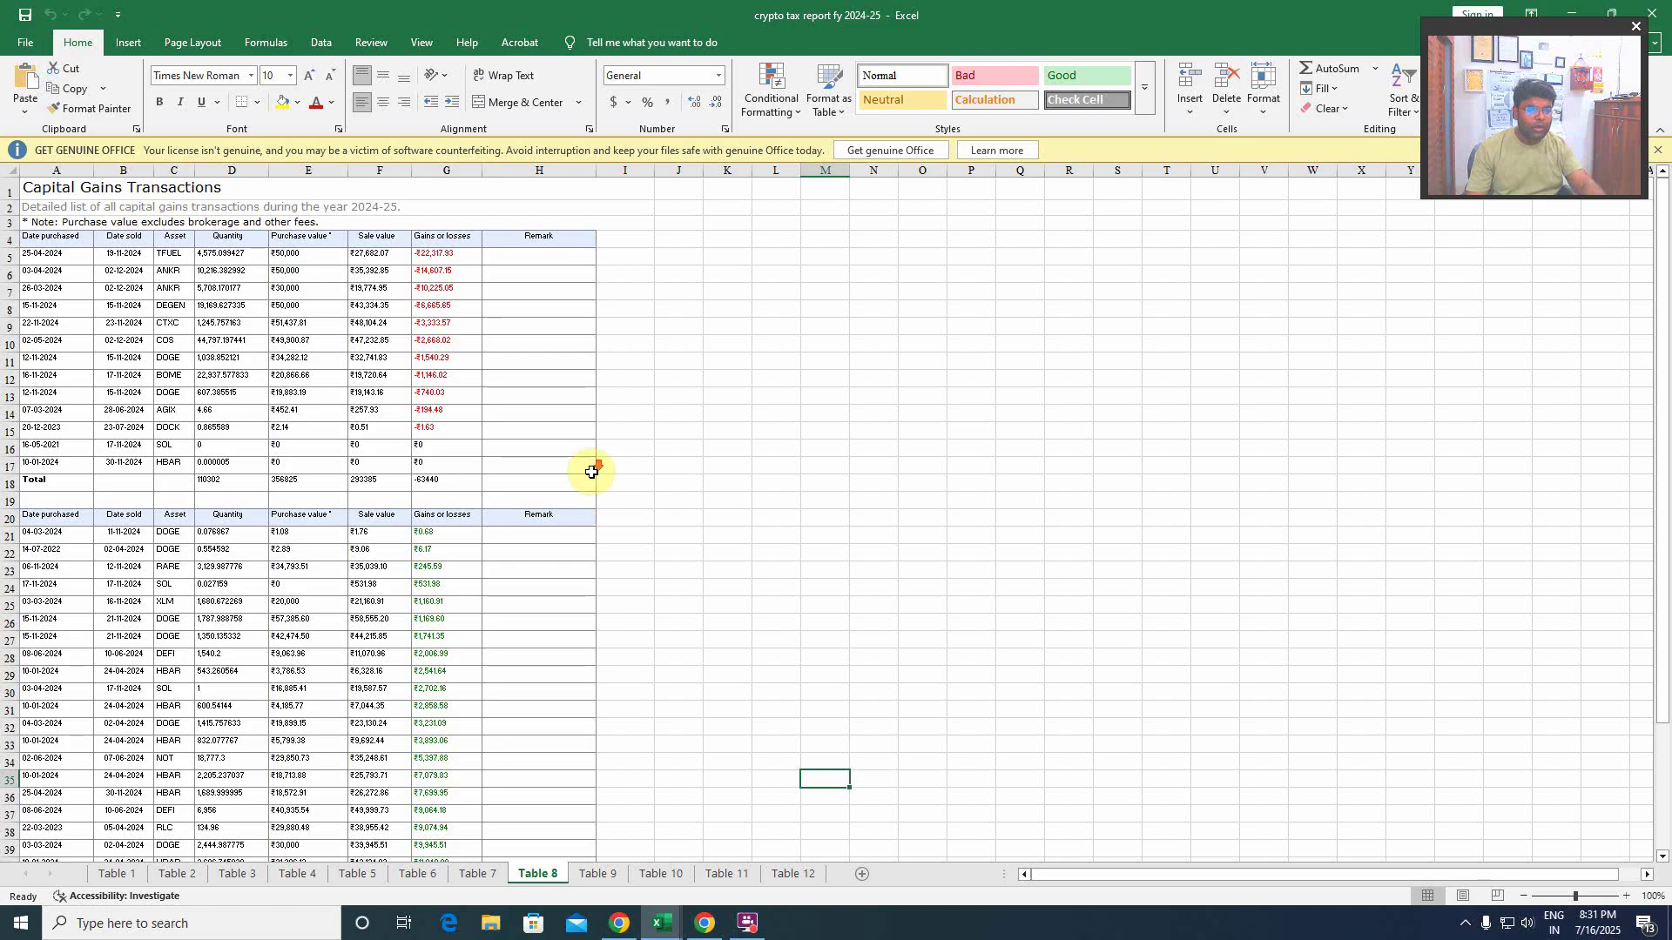
scroll(588, 470, "down", 3)
scroll(588, 470, "down", 3)
scroll(583, 475, "up", 6)
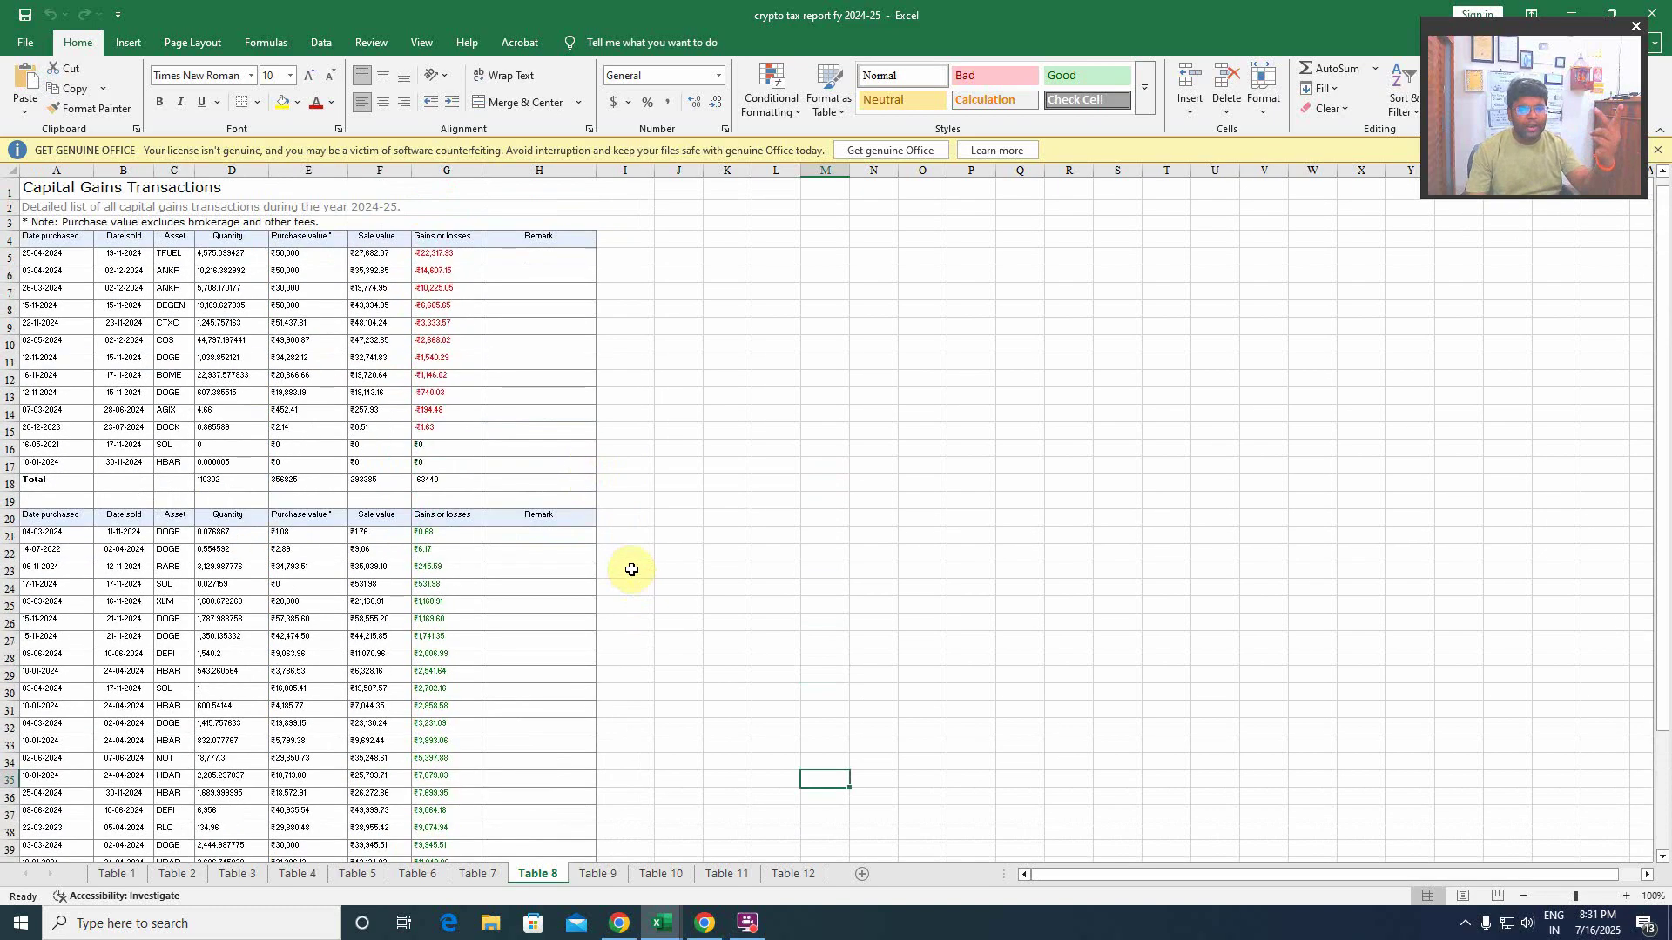
scroll(683, 560, "down", 9)
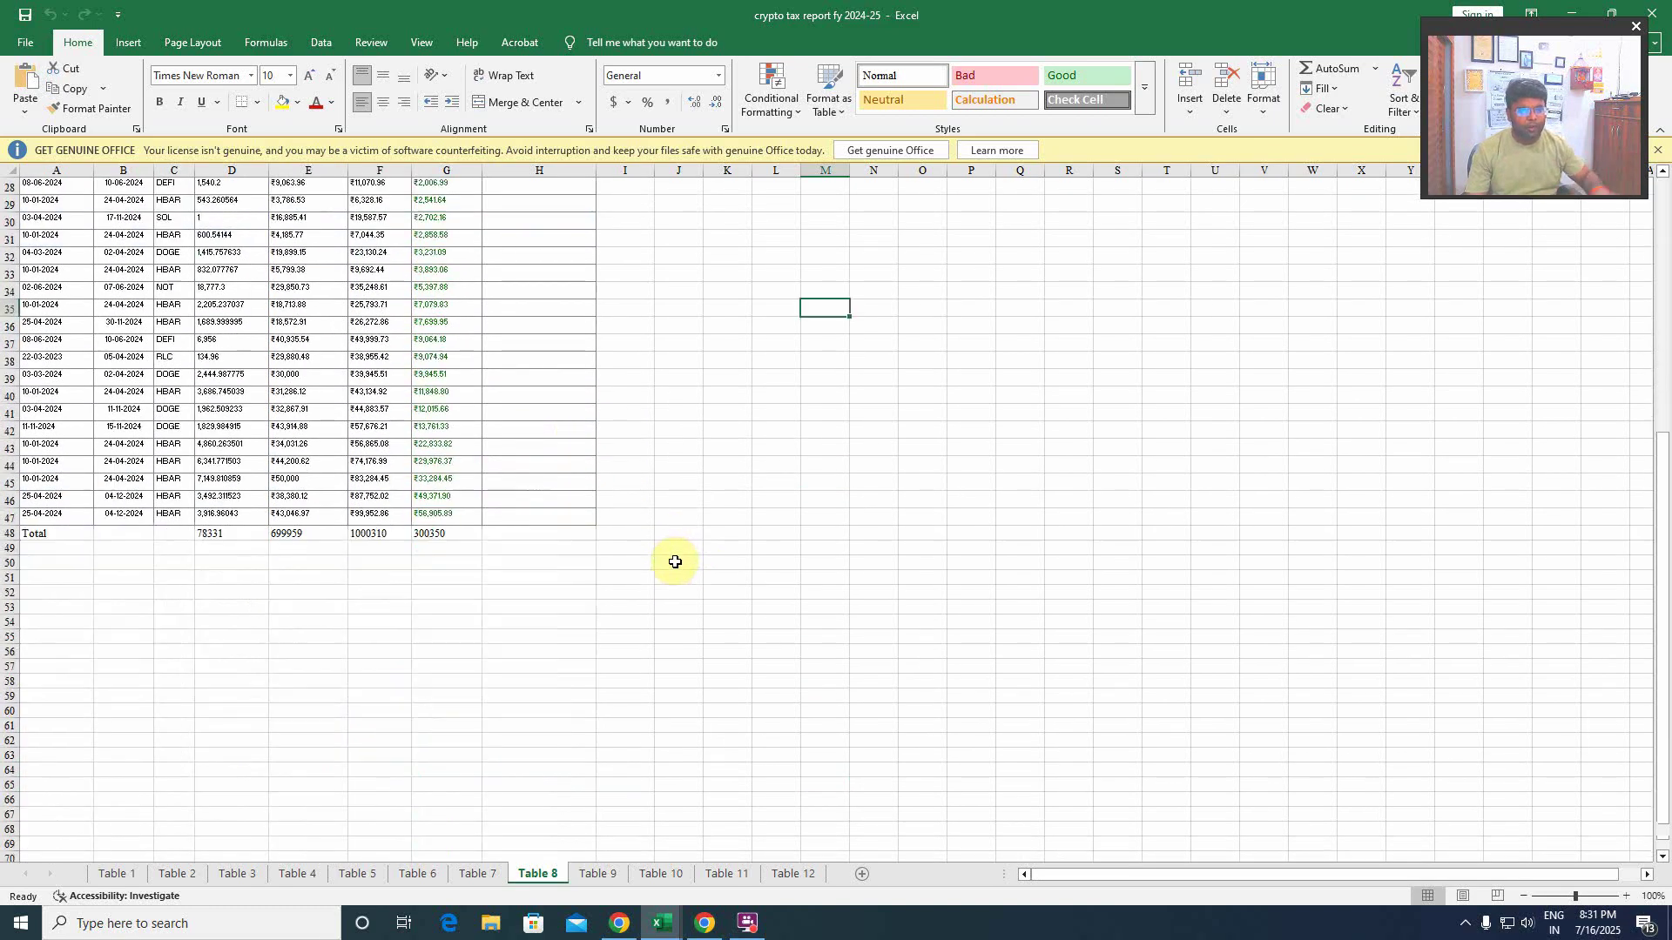
- Return to the ITR2_AY_25-26_V1.0 workbook, validate Schedule VDA and dismiss the alert
mouse_move(662, 923)
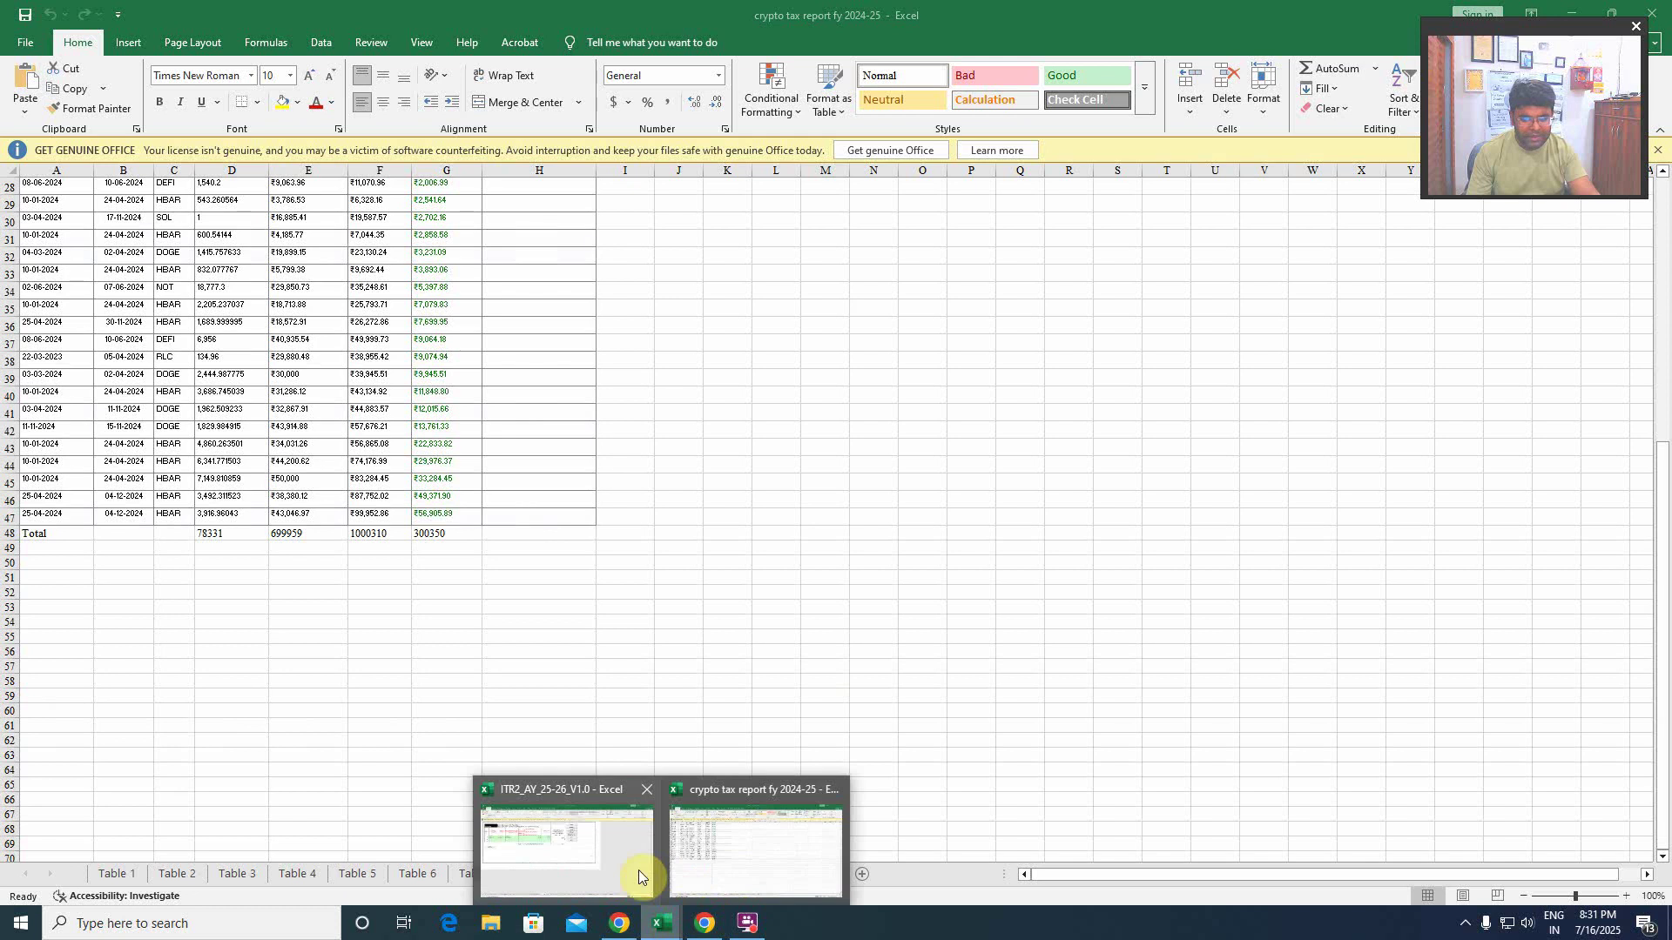
left_click(555, 858)
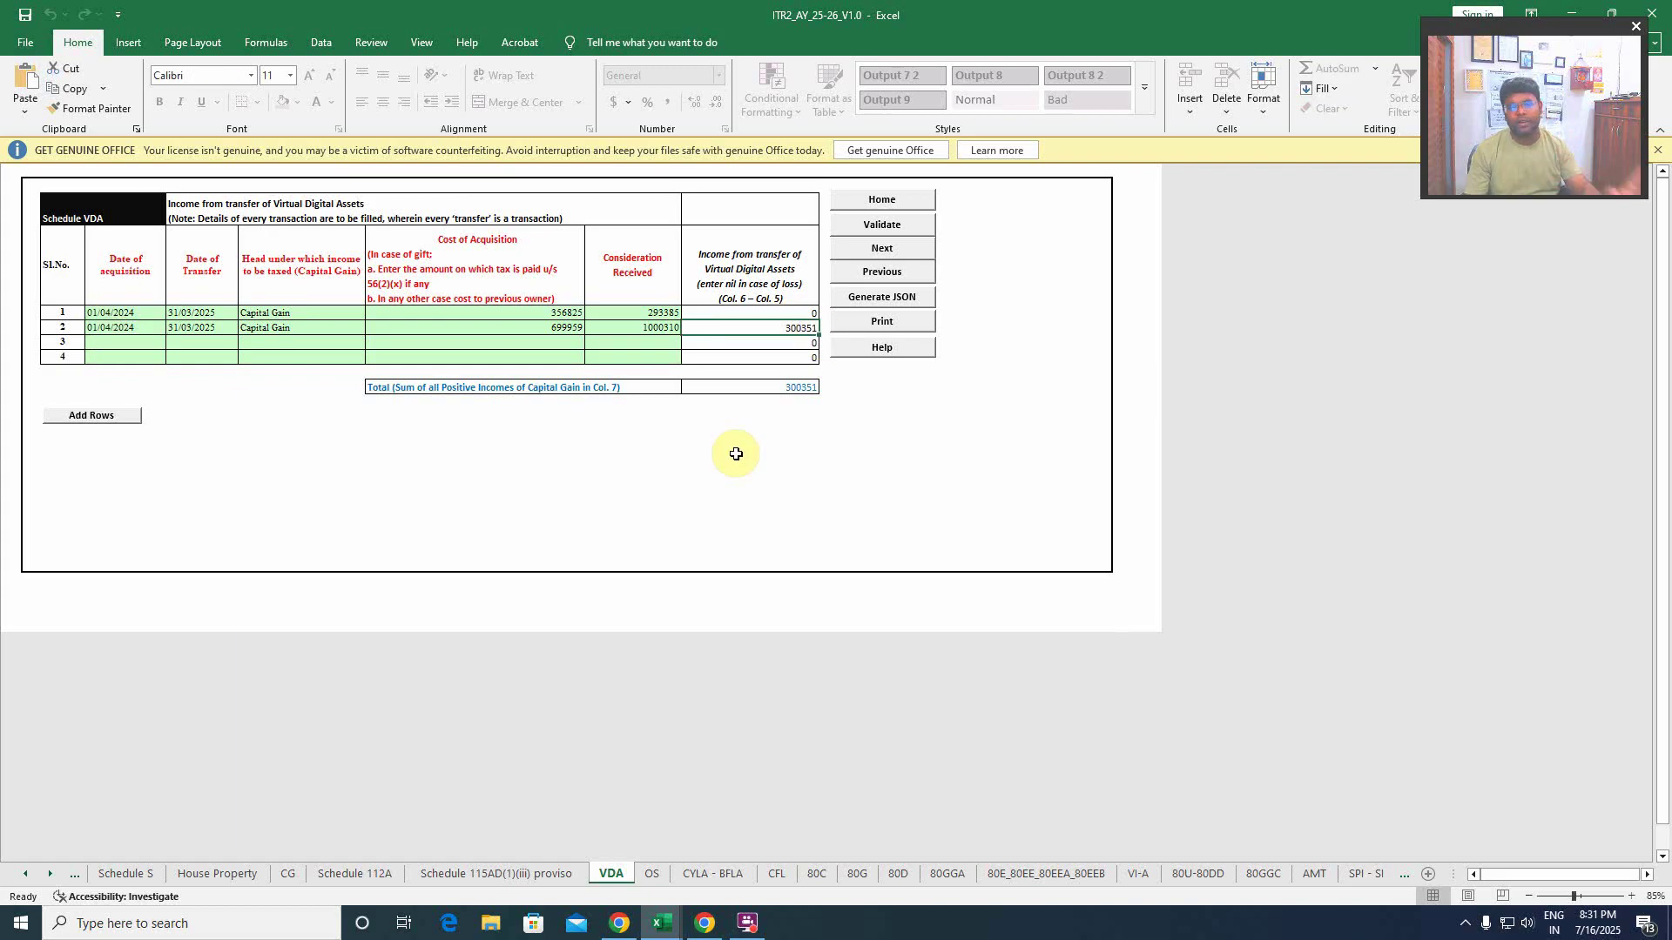
left_click(886, 229)
left_click(831, 554)
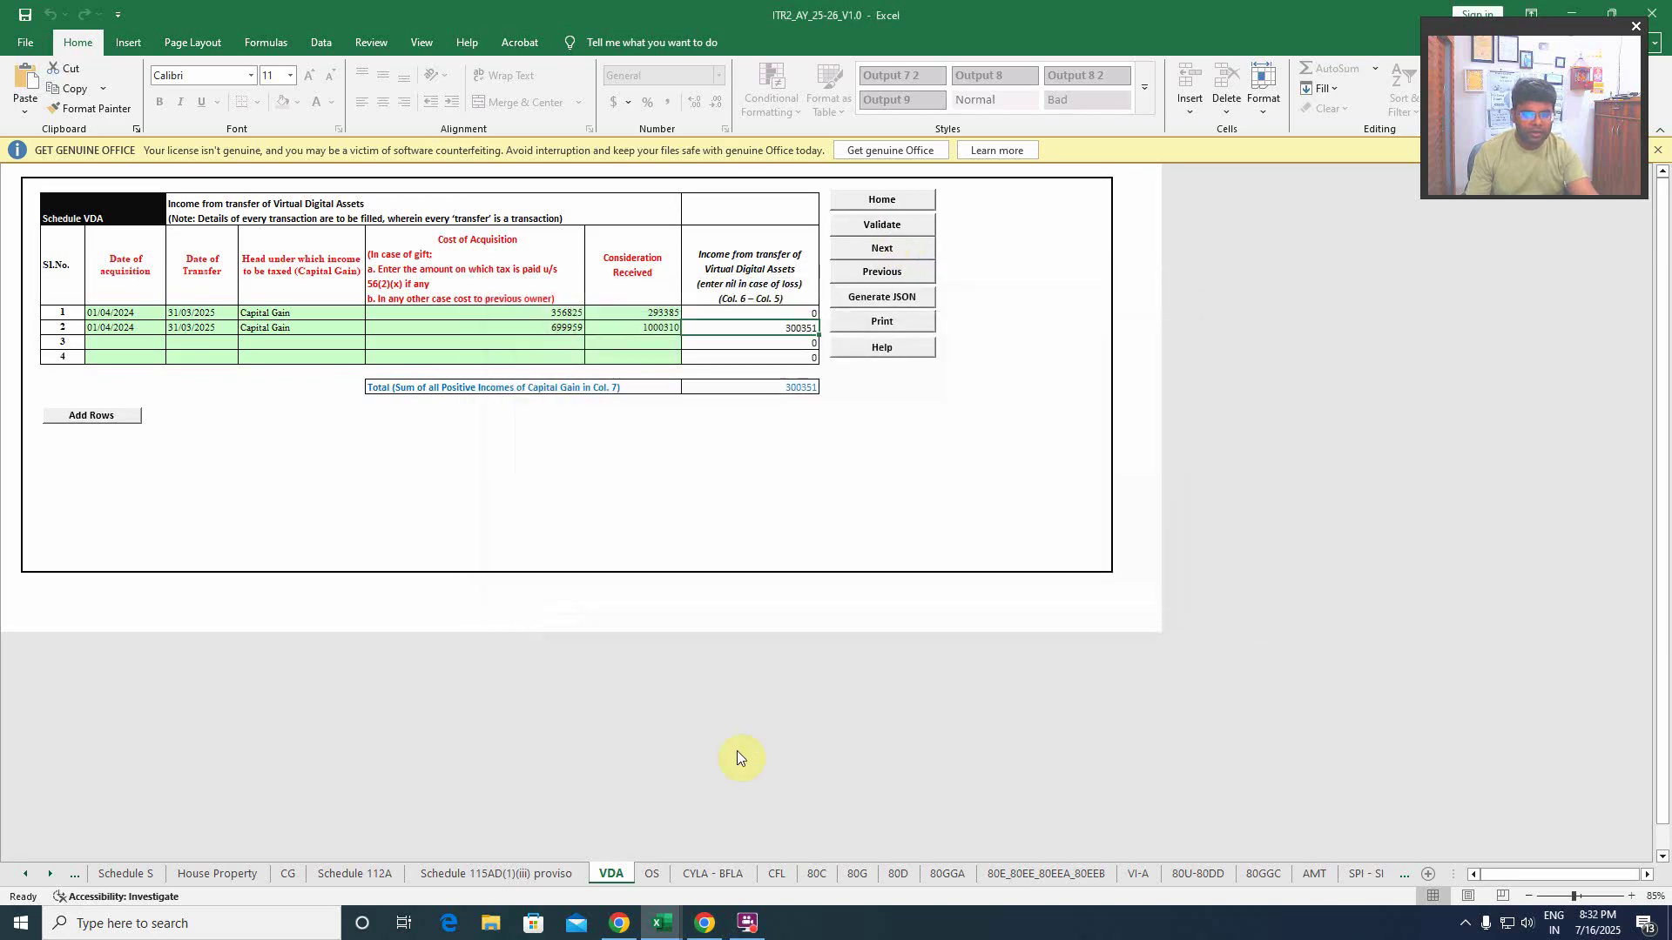
- Open Schedule CG, dismiss the section 234C message and review the short-term and long-term capital gains sections
left_click(280, 874)
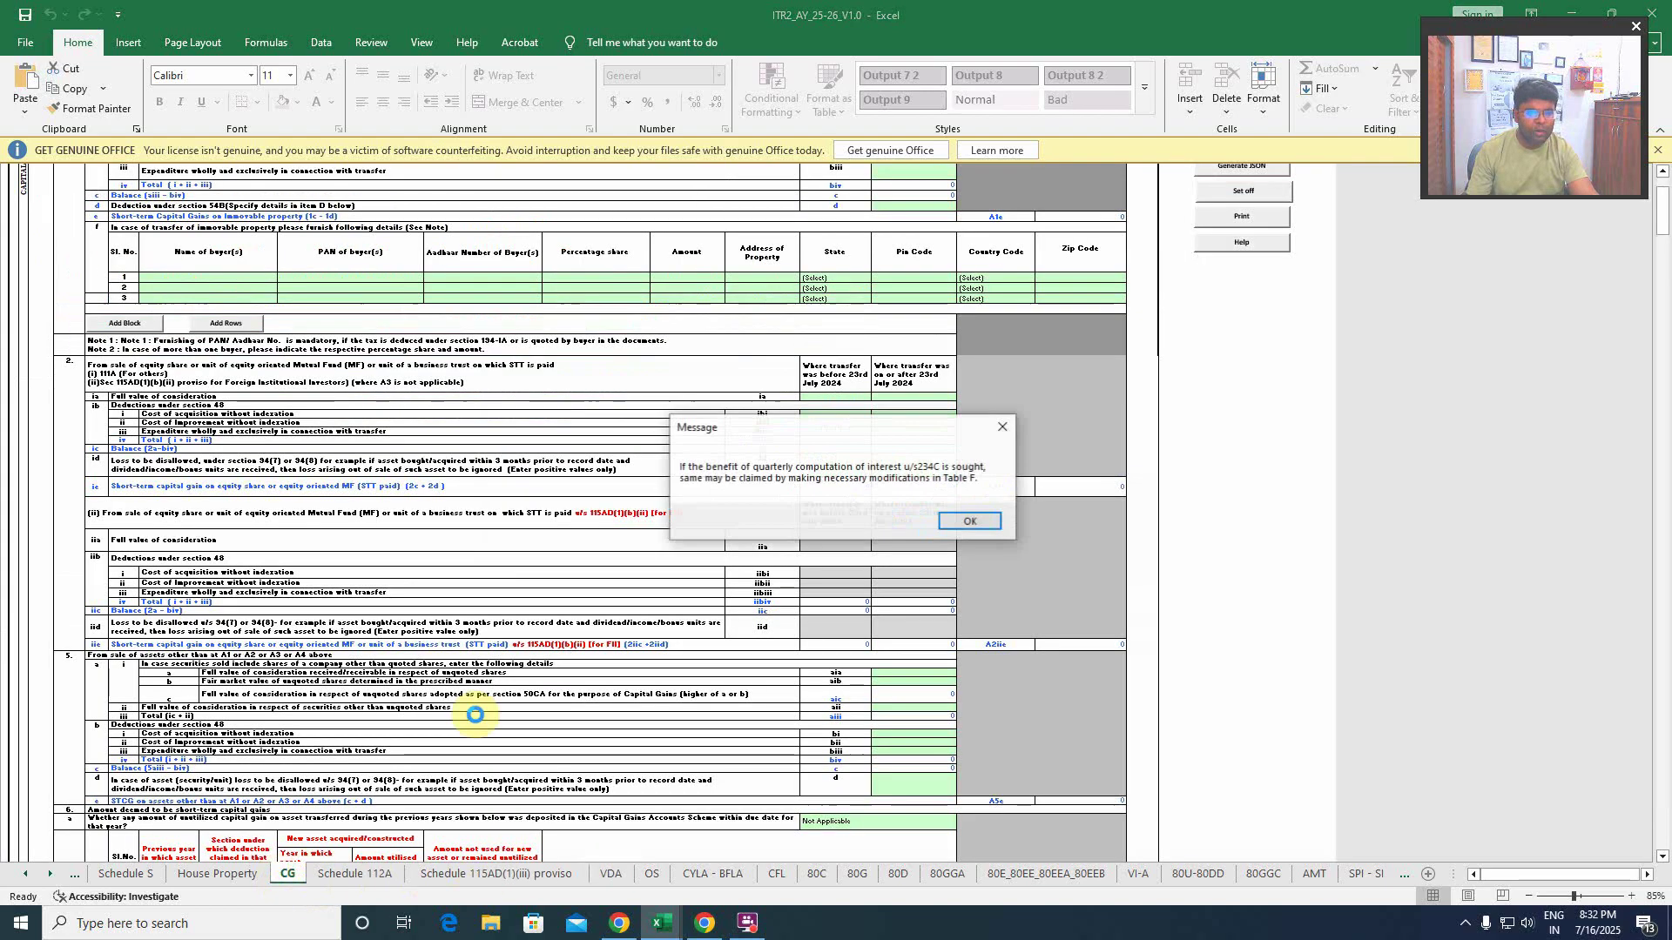
left_click(969, 521)
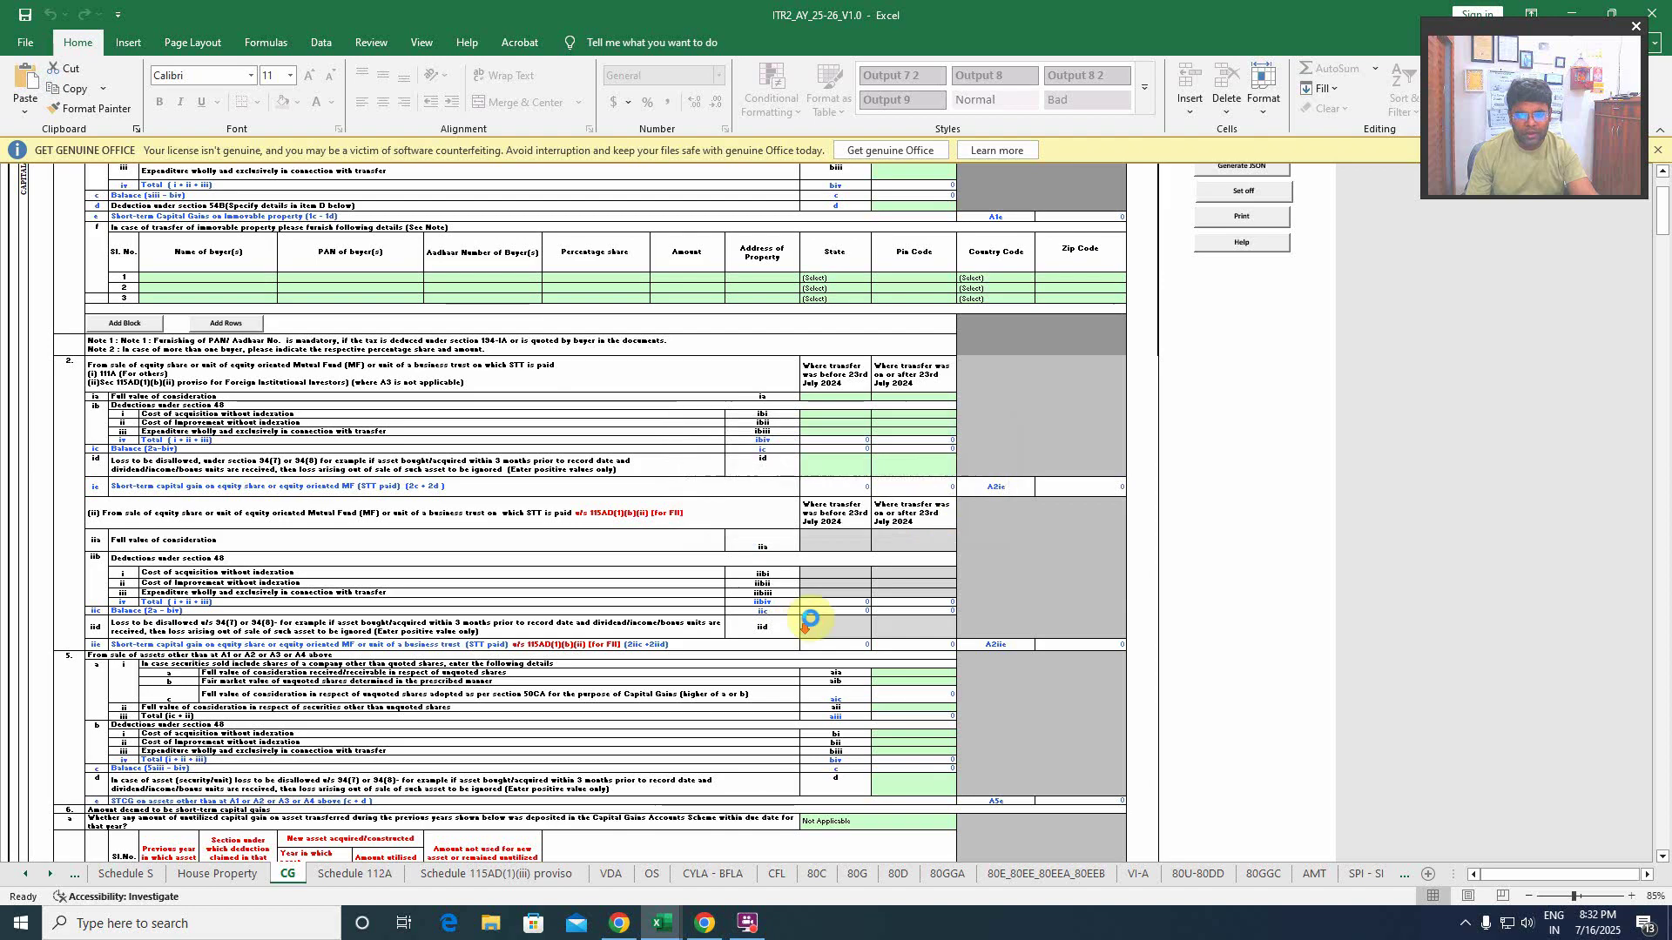
scroll(849, 566, "down", 3)
scroll(835, 581, "down", 20)
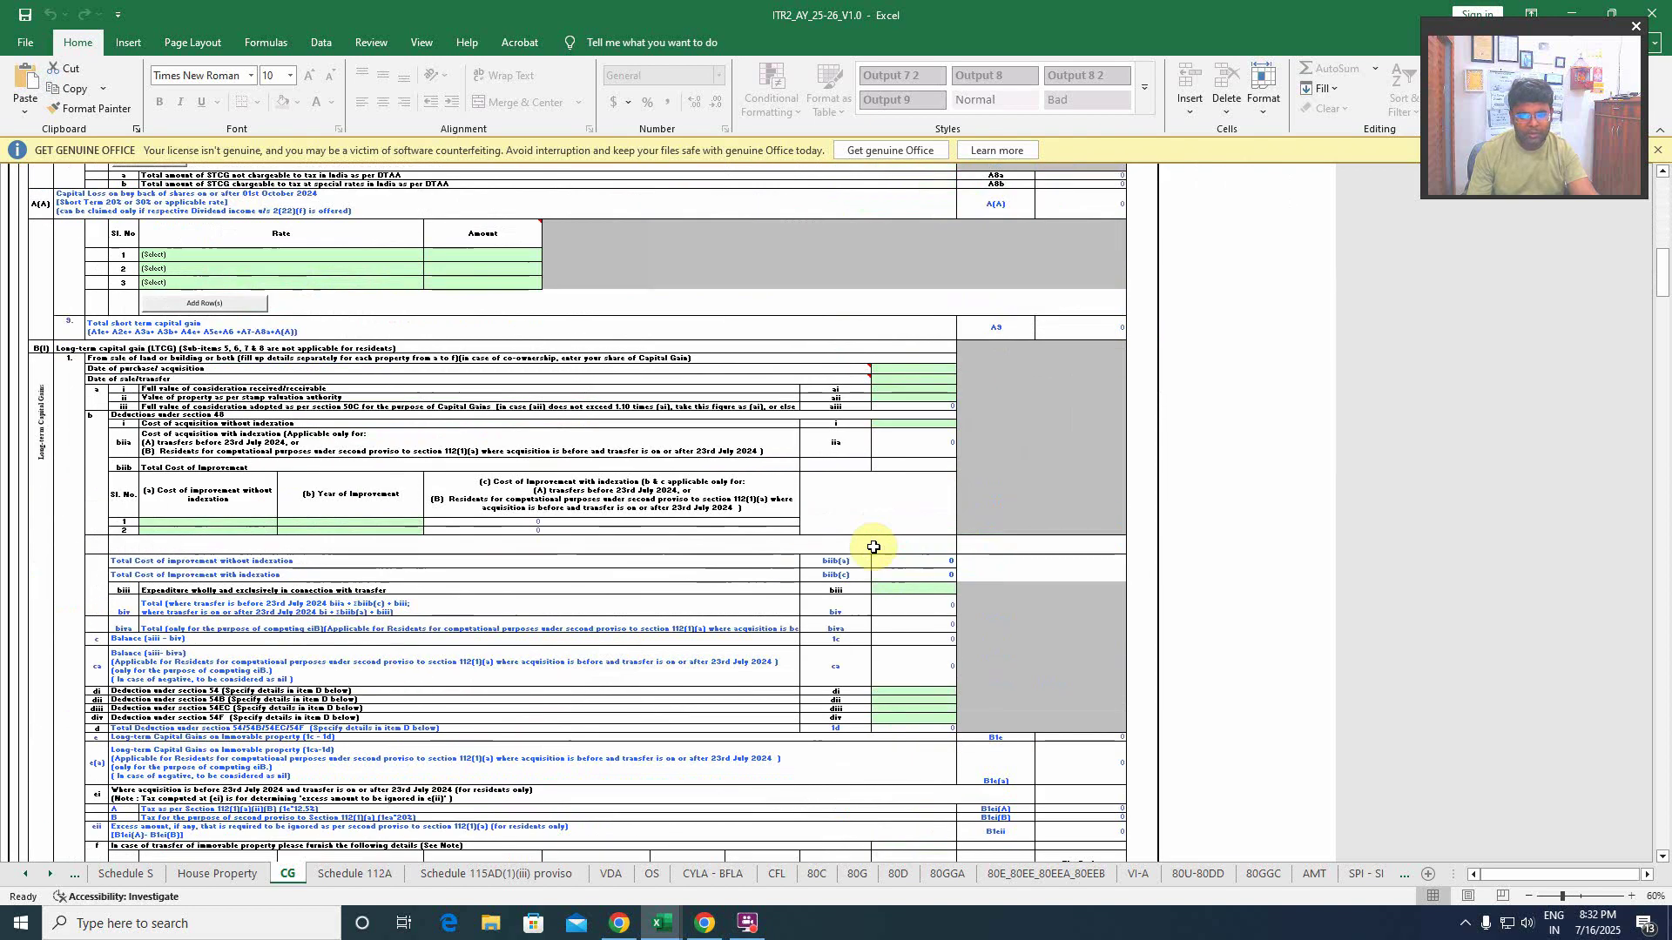
scroll(874, 547, "down", 20)
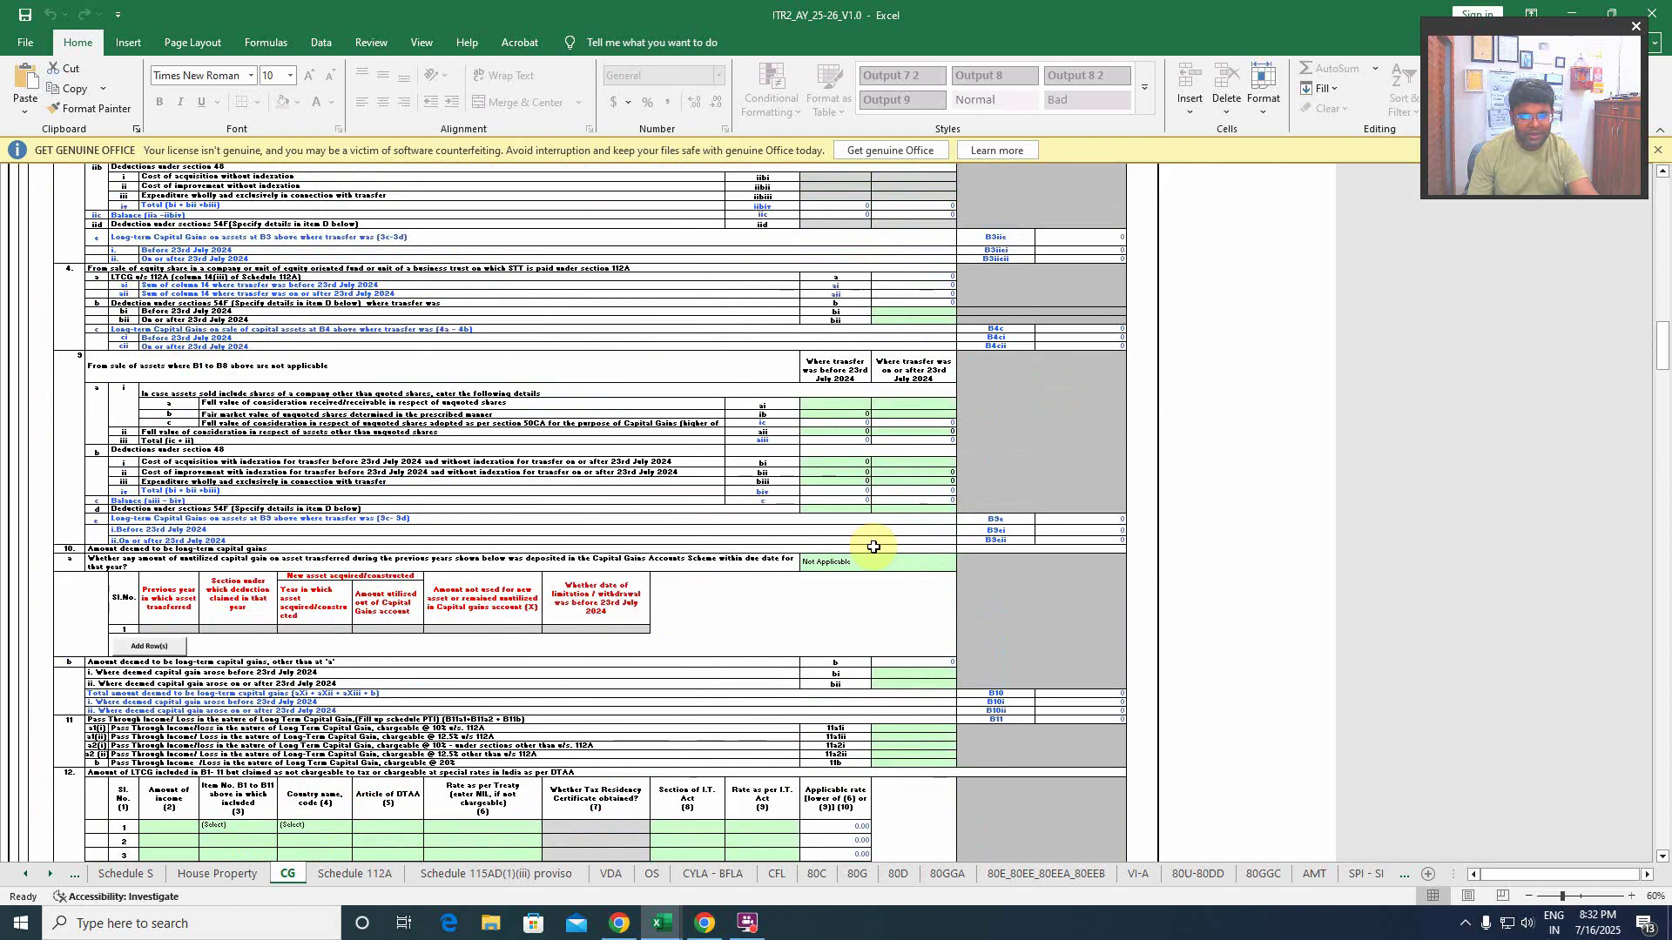
scroll(873, 547, "down", 8)
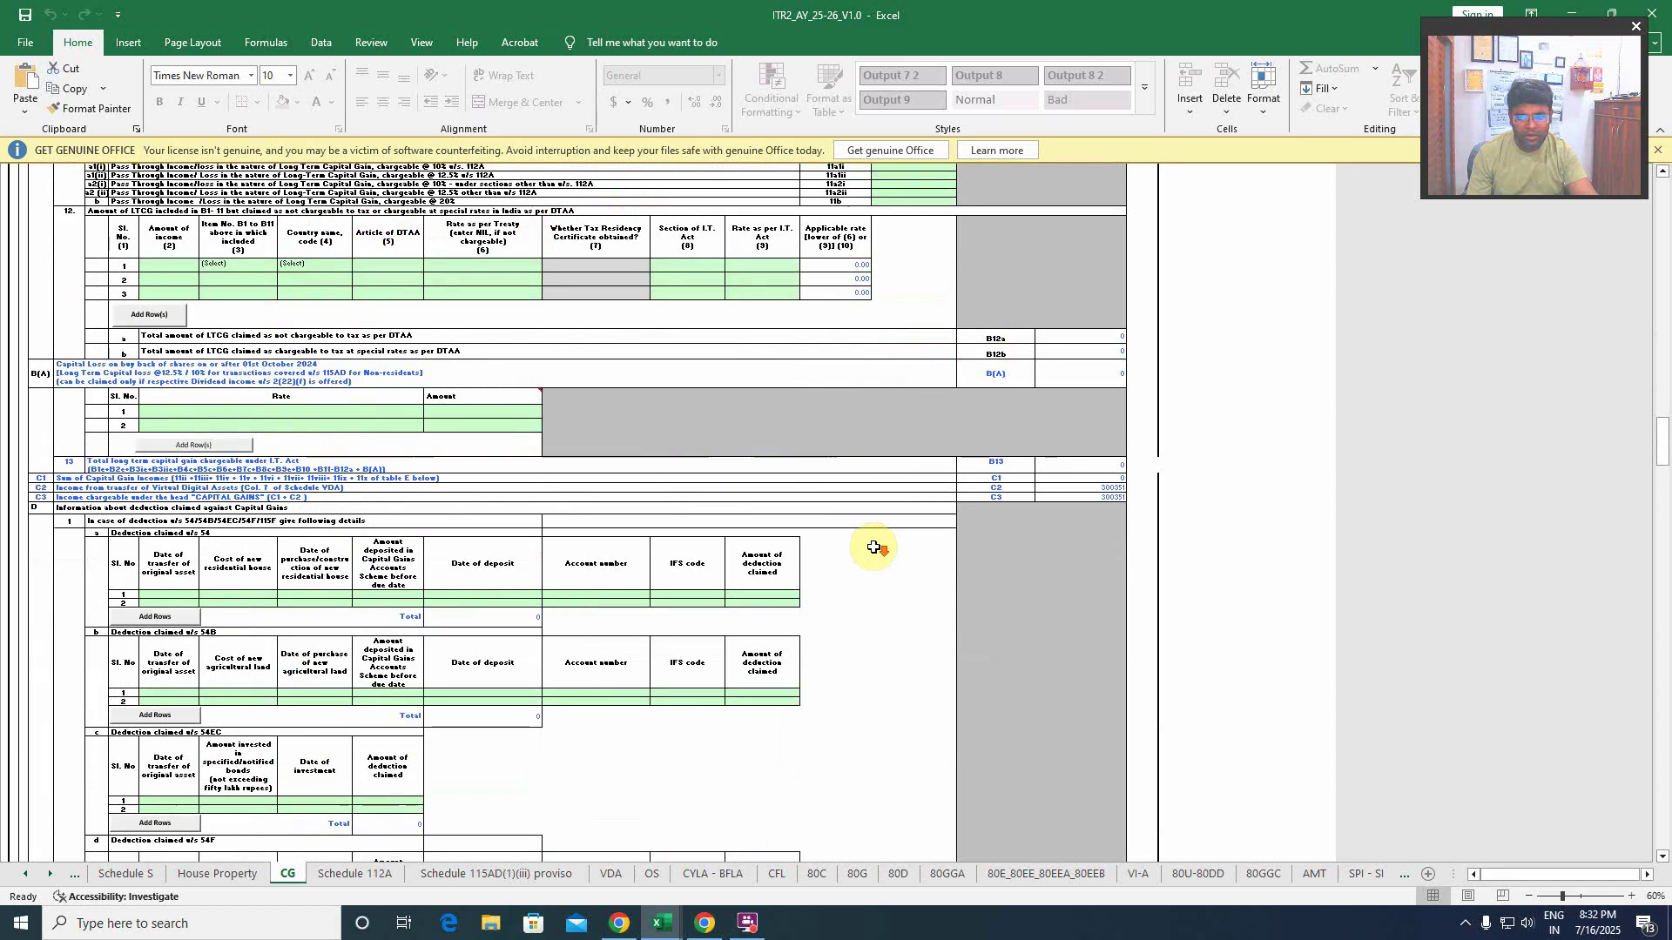
scroll(873, 547, "up", 10)
scroll(874, 547, "up", 20)
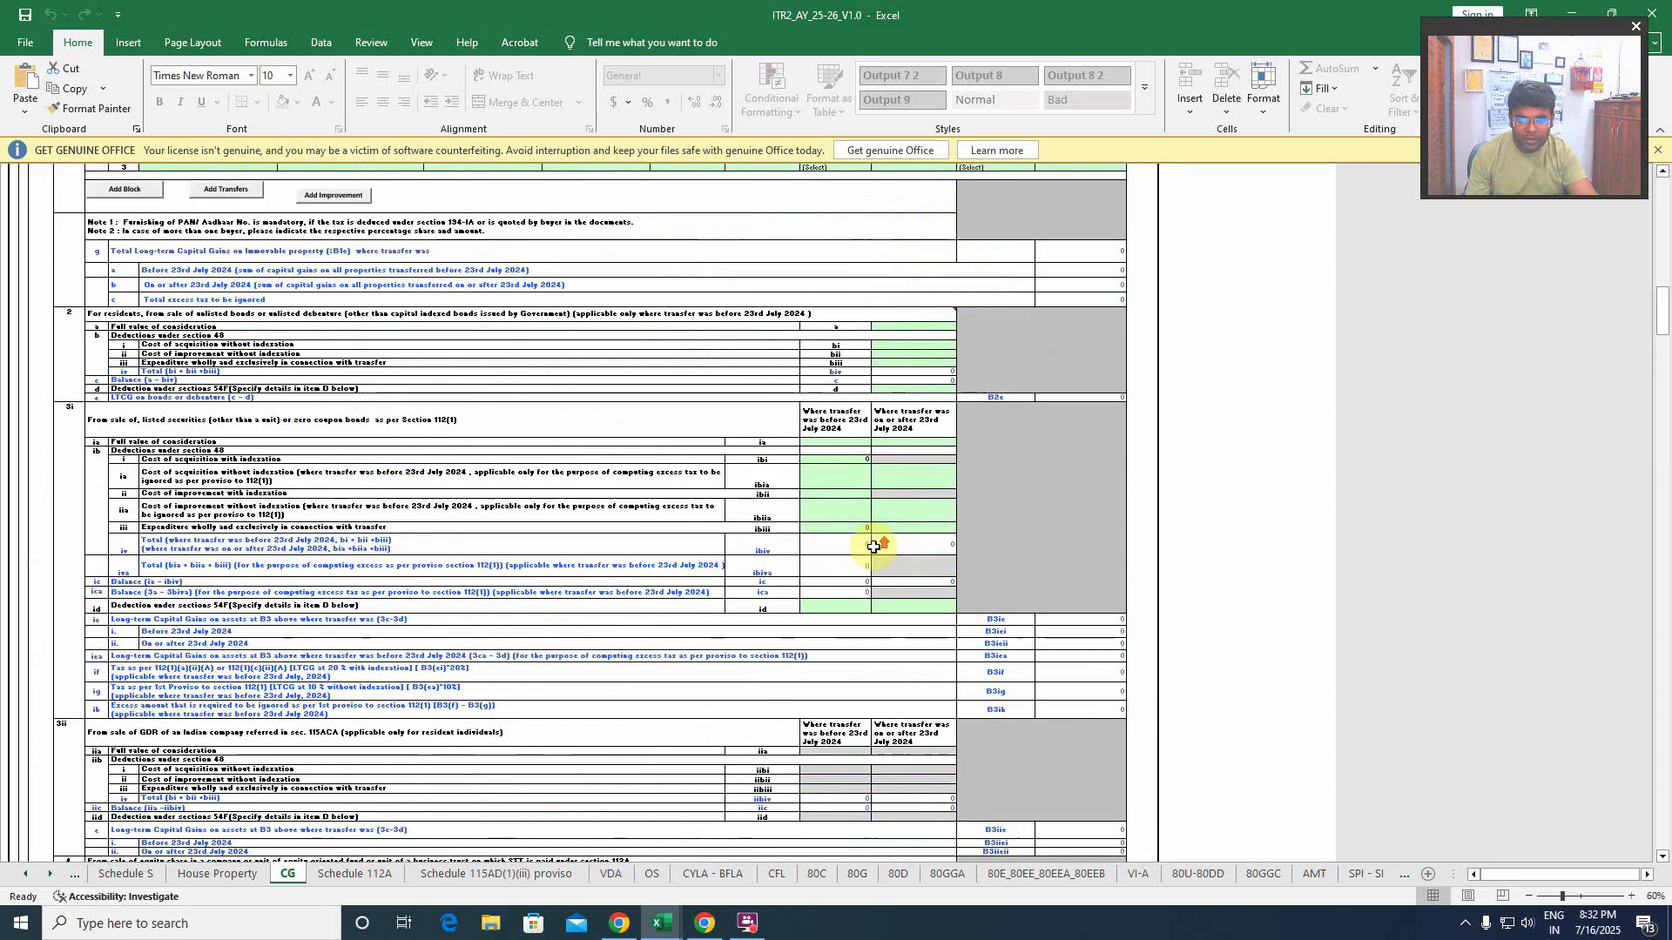
scroll(873, 547, "up", 15)
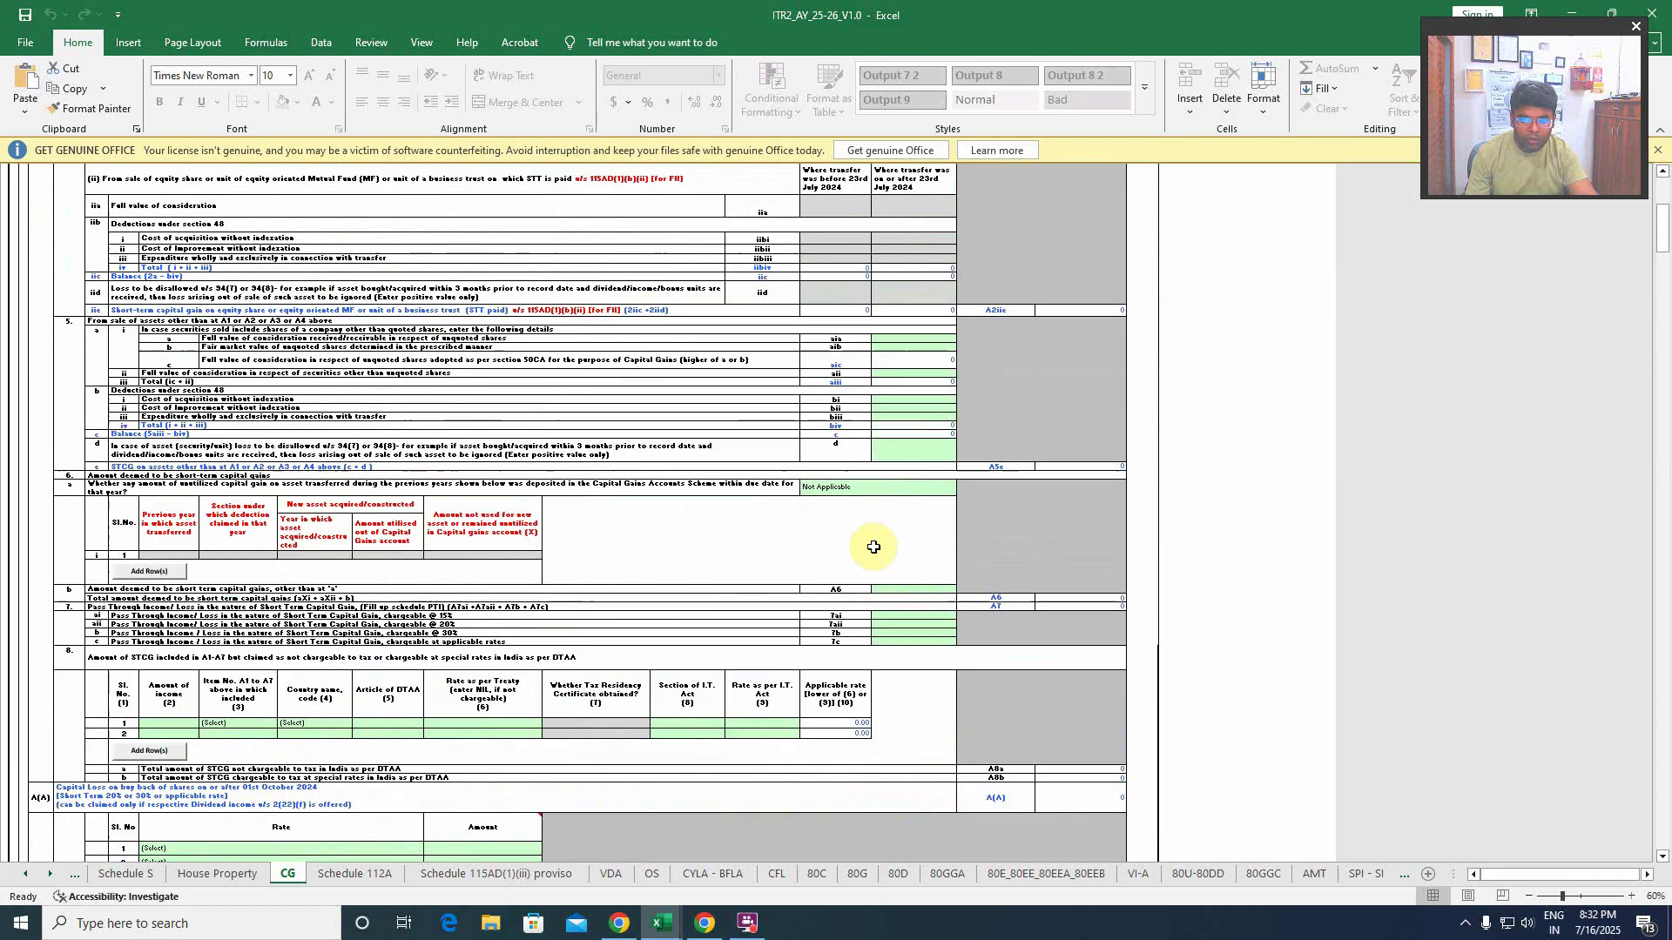
scroll(874, 547, "up", 9)
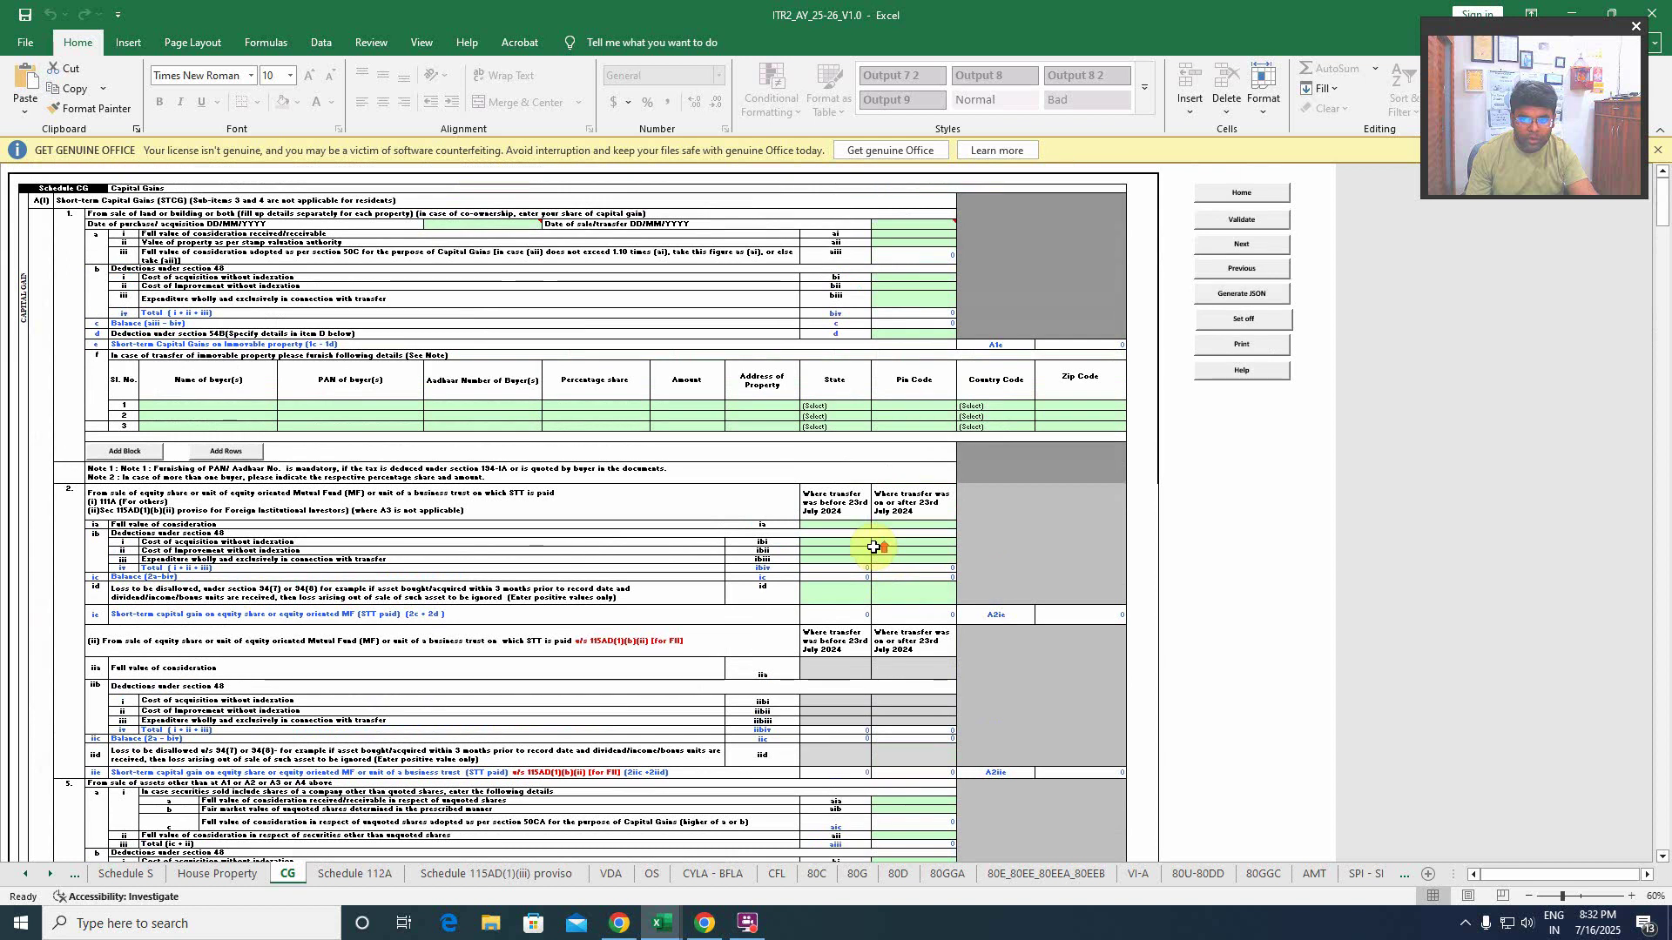
- Locate item C2, income from transfer of Virtual Digital Assets, in Schedule CG and select its amount
scroll(873, 547, "down", 20)
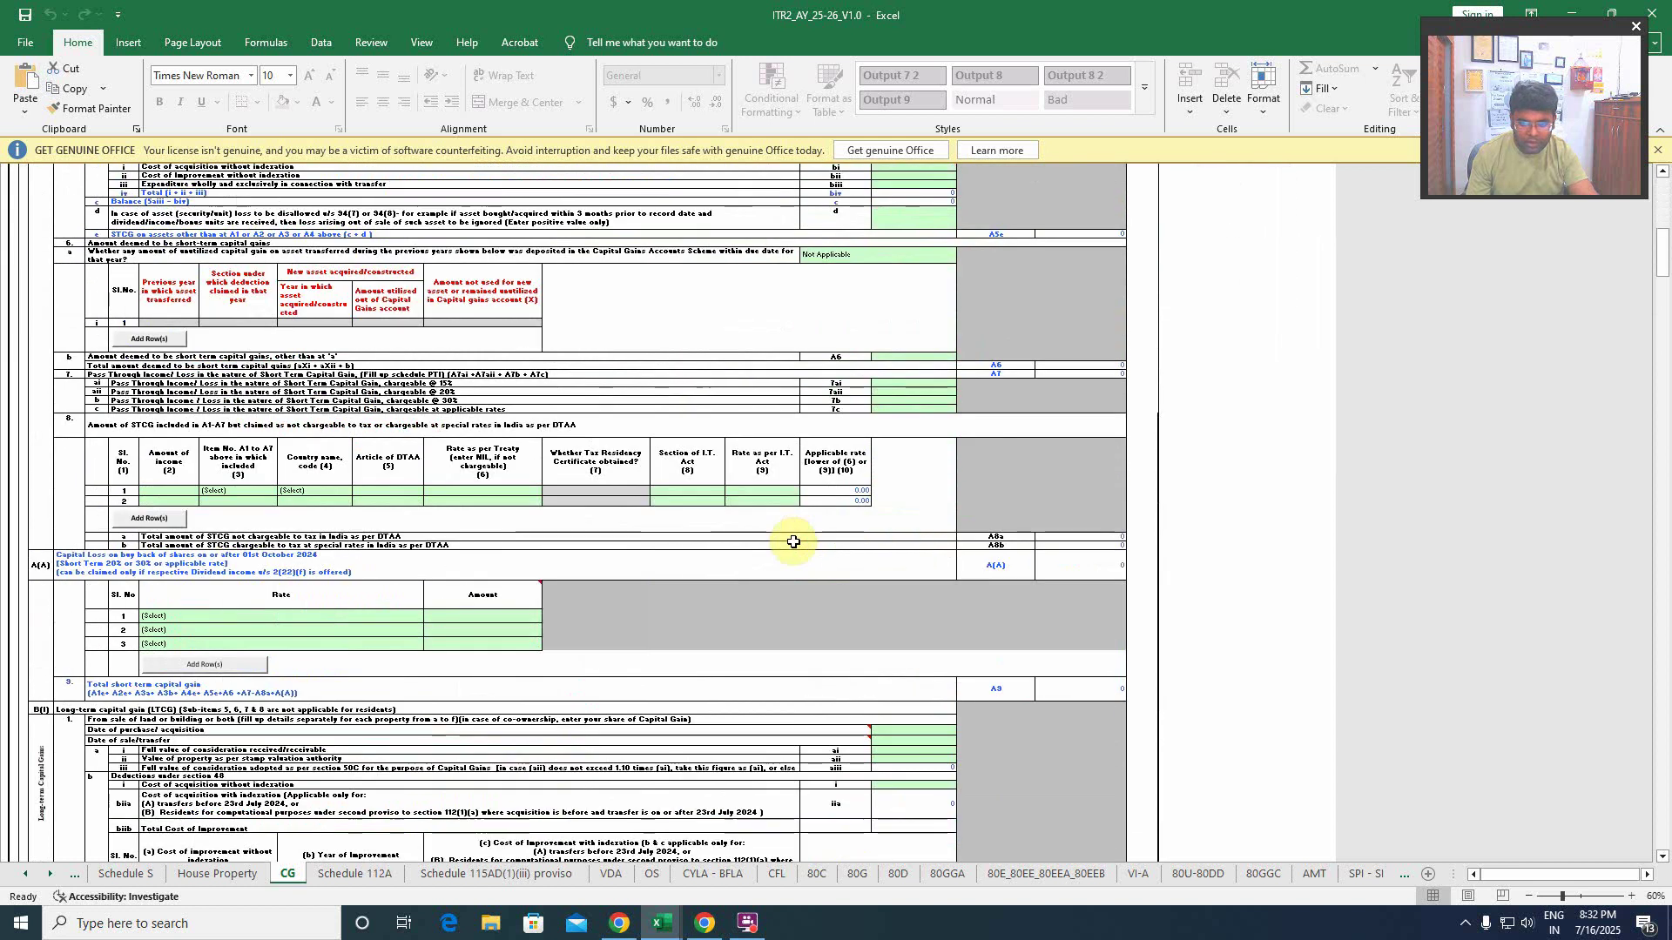
scroll(793, 542, "down", 20)
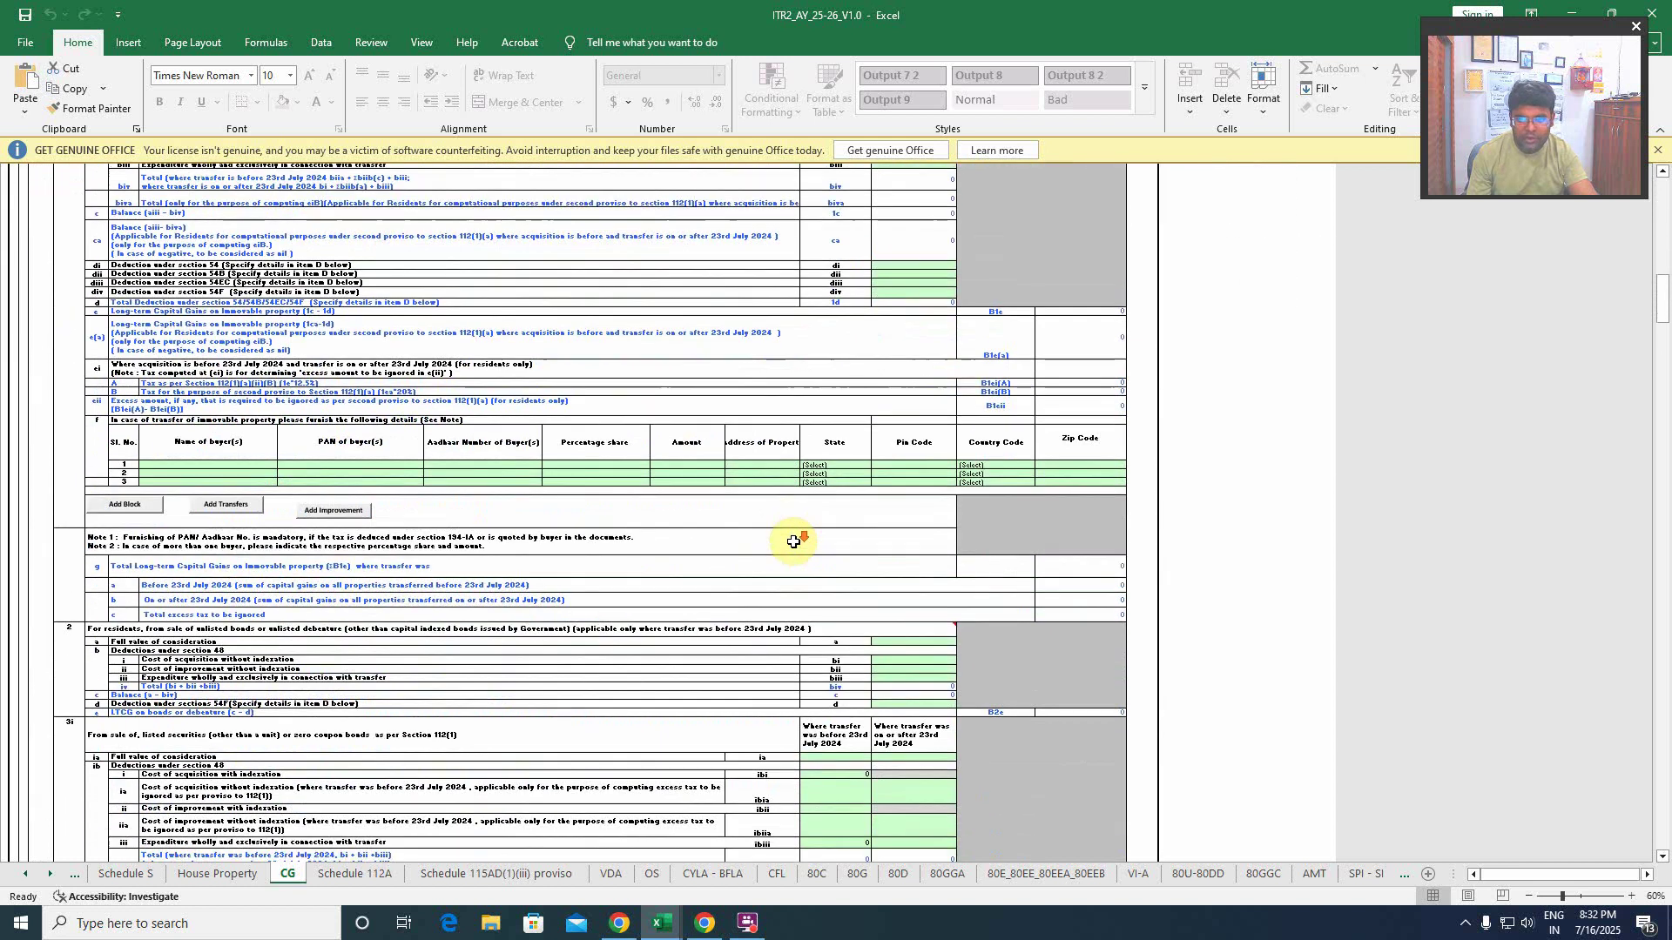
scroll(793, 541, "down", 20)
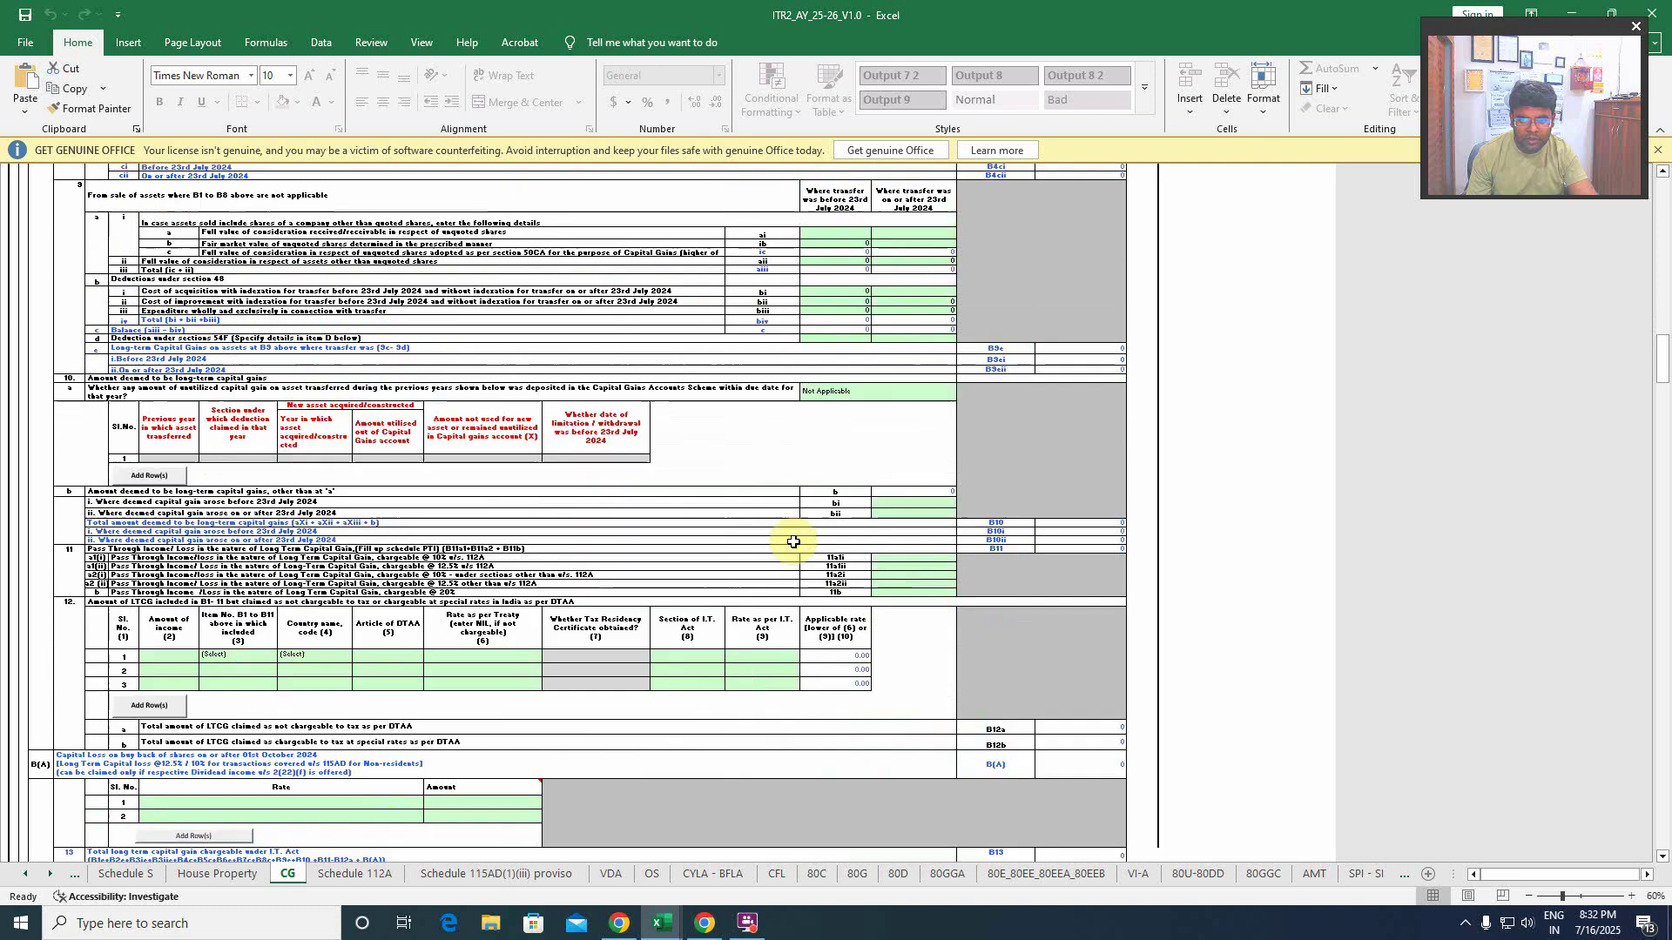
scroll(793, 541, "down", 5)
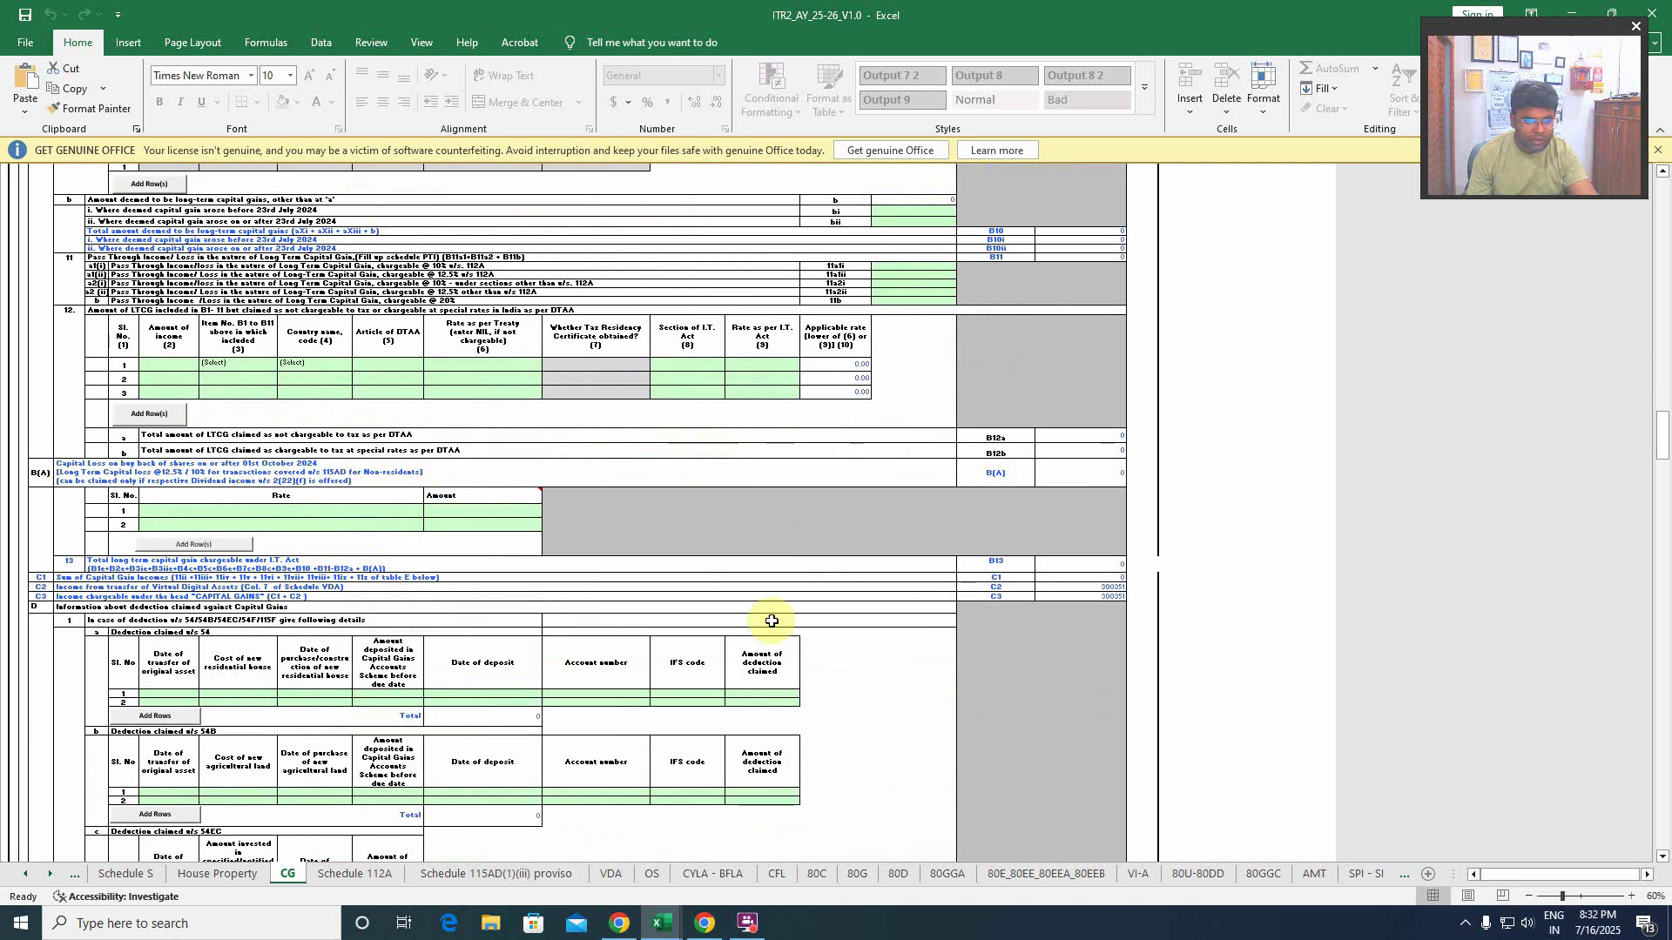
left_click(1109, 588)
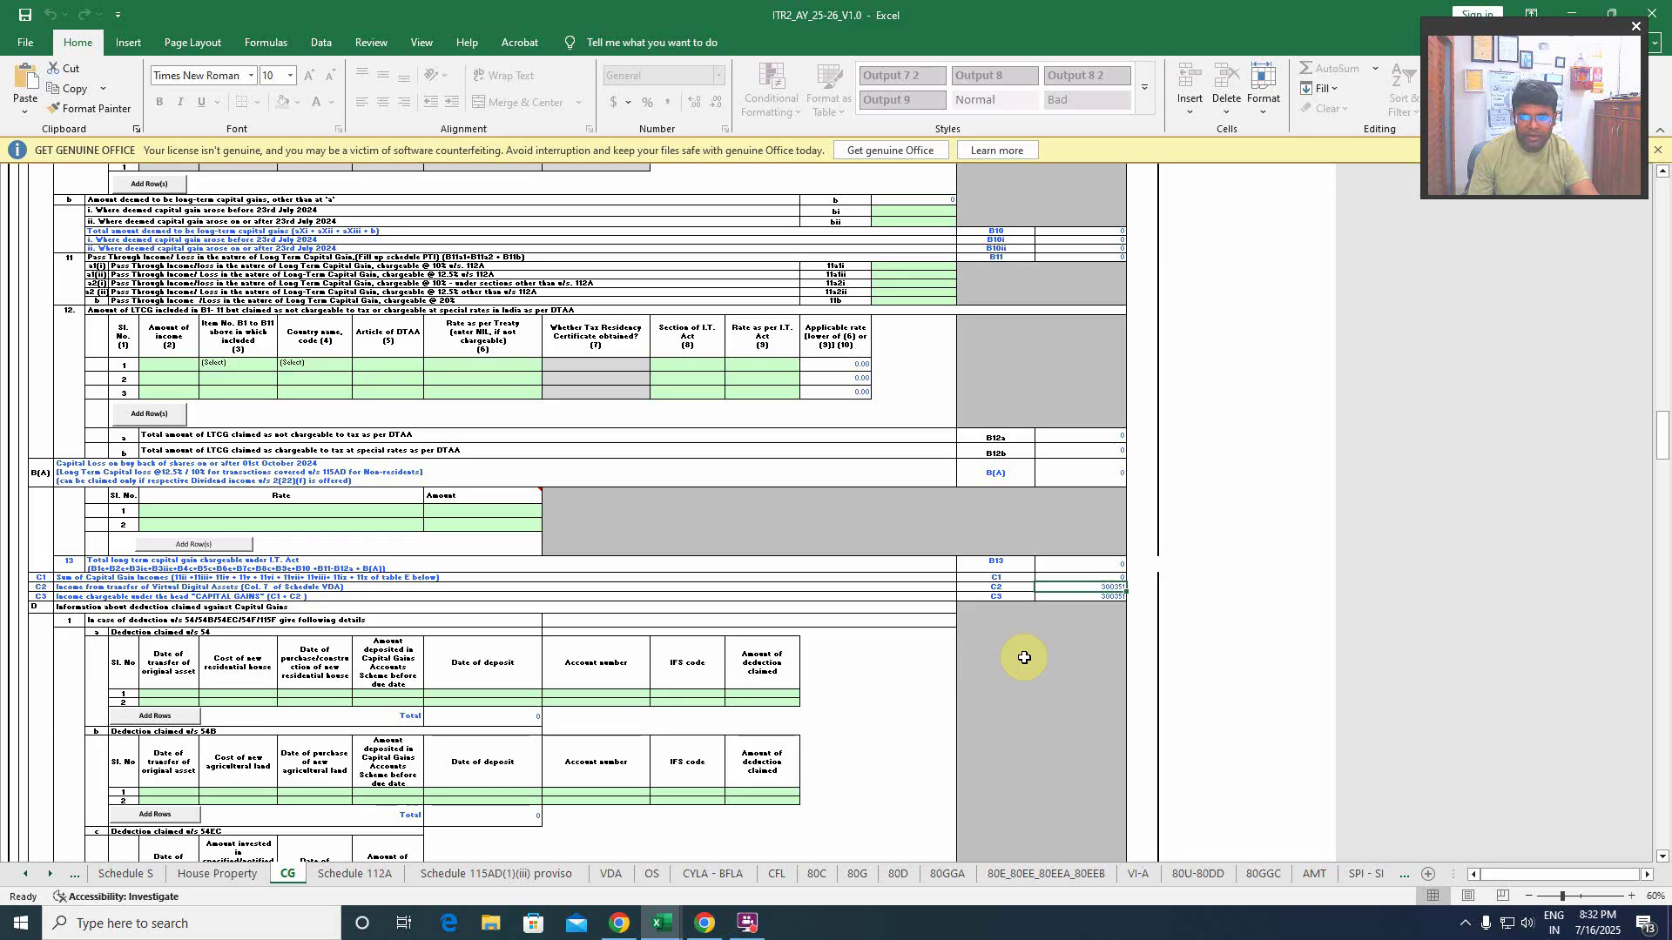
- Check the Virtual Digital Asset gain for the 16/3 to 31/3 period in row 10 of Table F
scroll(870, 670, "down", 10)
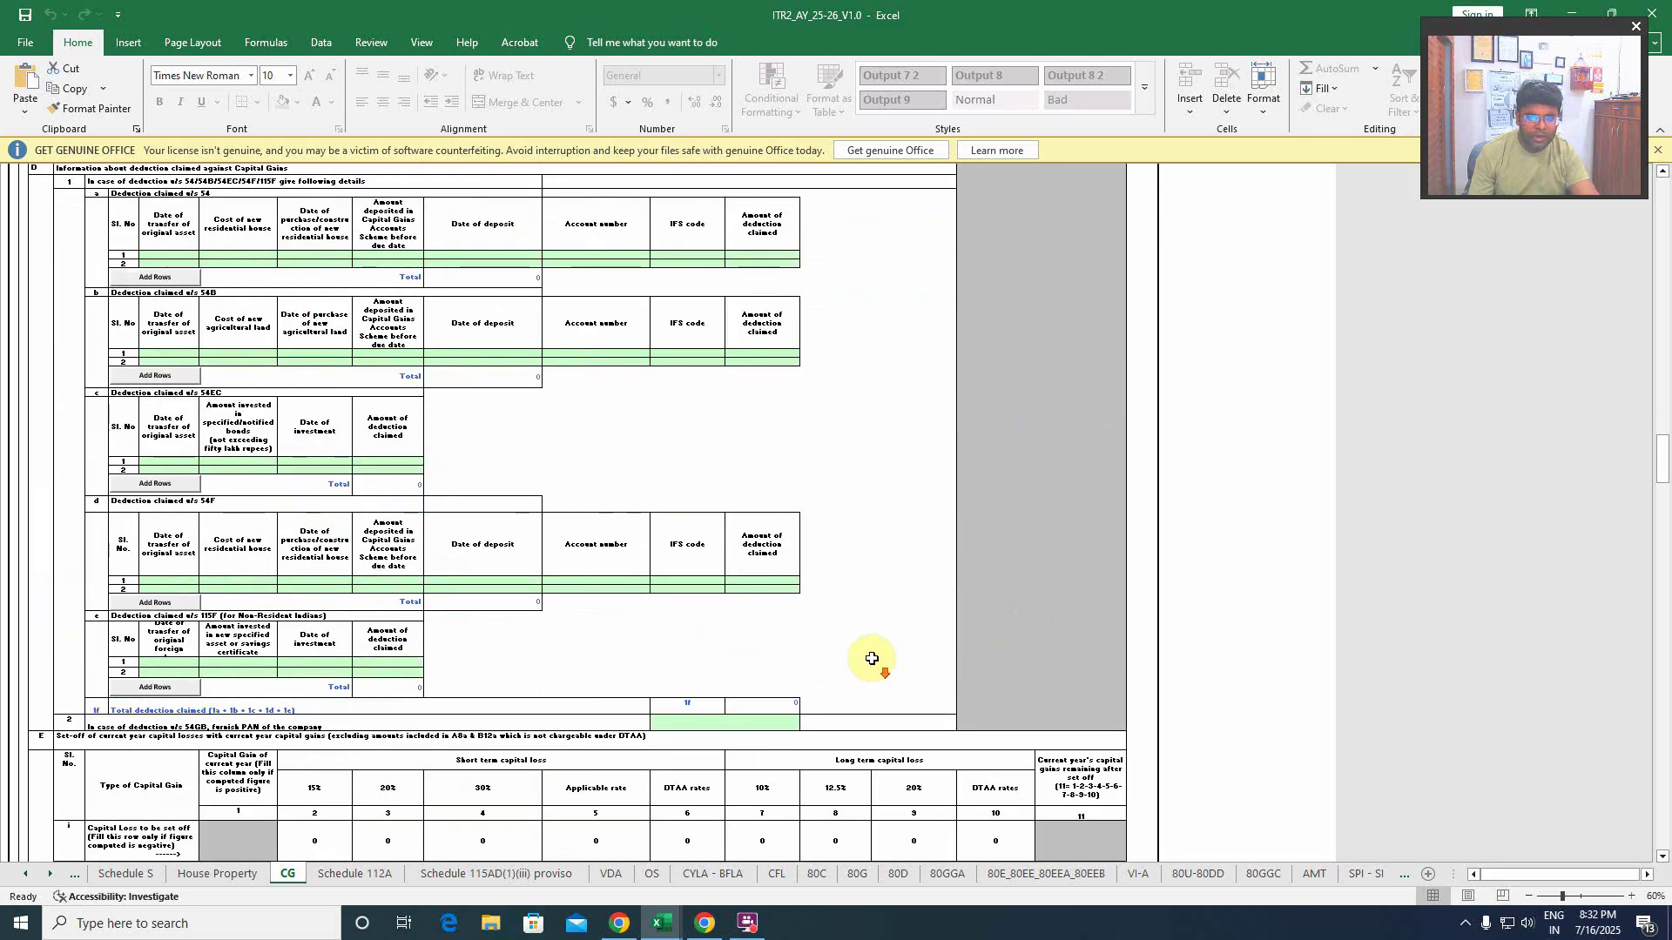
scroll(871, 652, "down", 5)
scroll(870, 653, "up", 2)
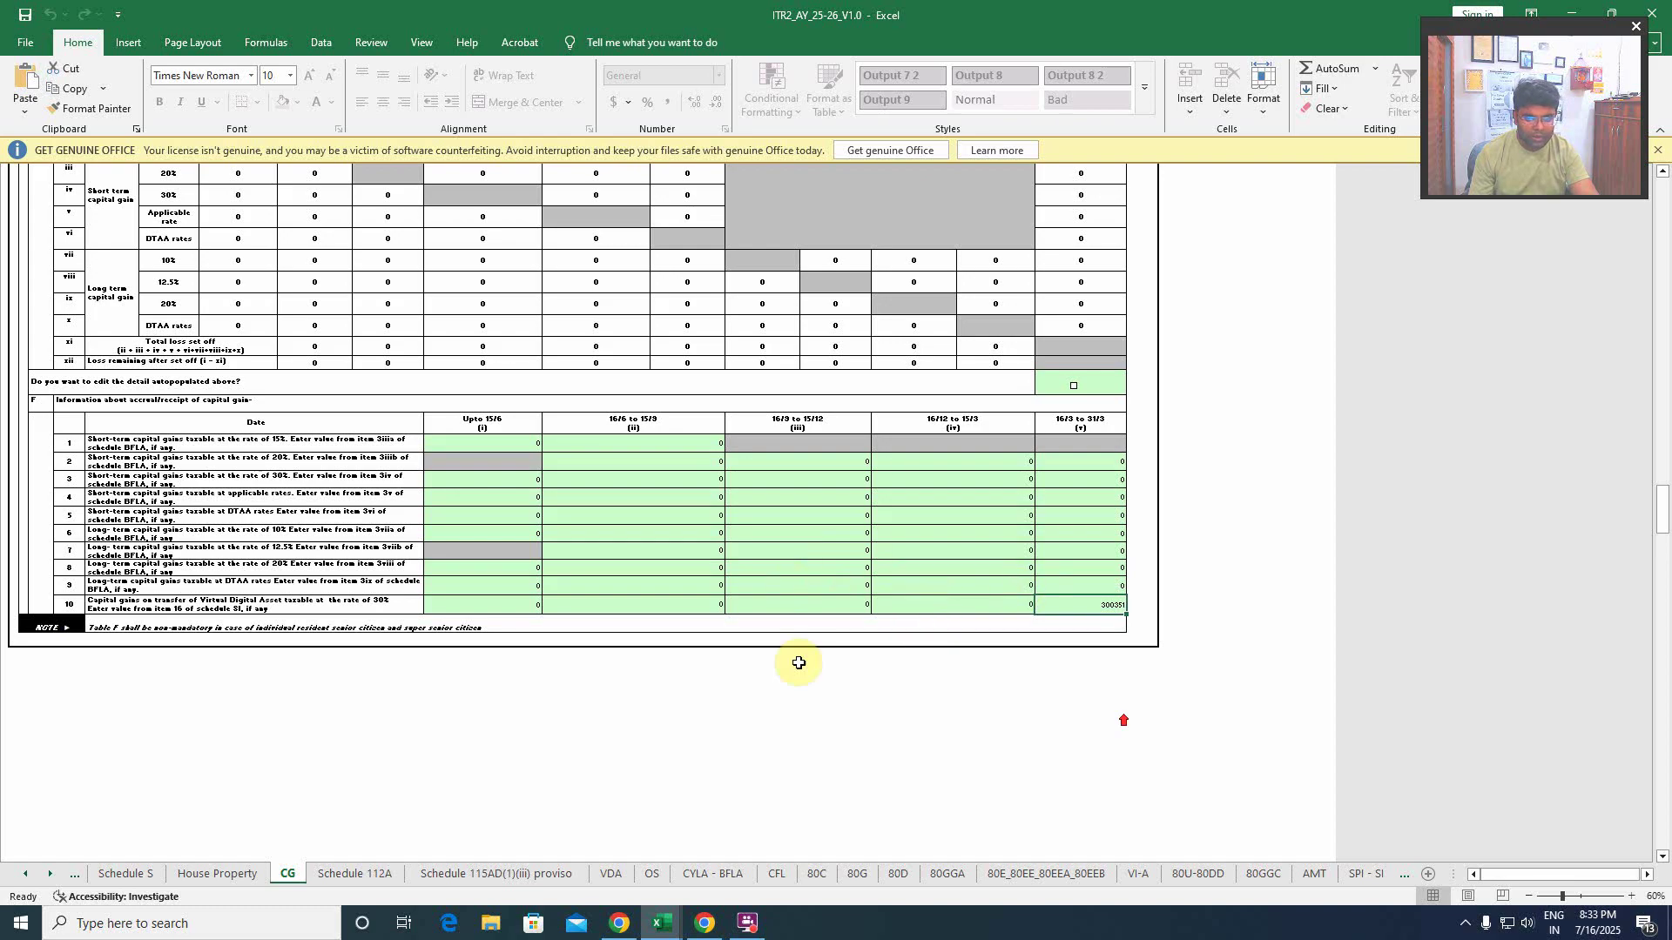
- Validate Schedule CG and dismiss the alert
scroll(795, 664, "up", 15)
scroll(1126, 706, "up", 20)
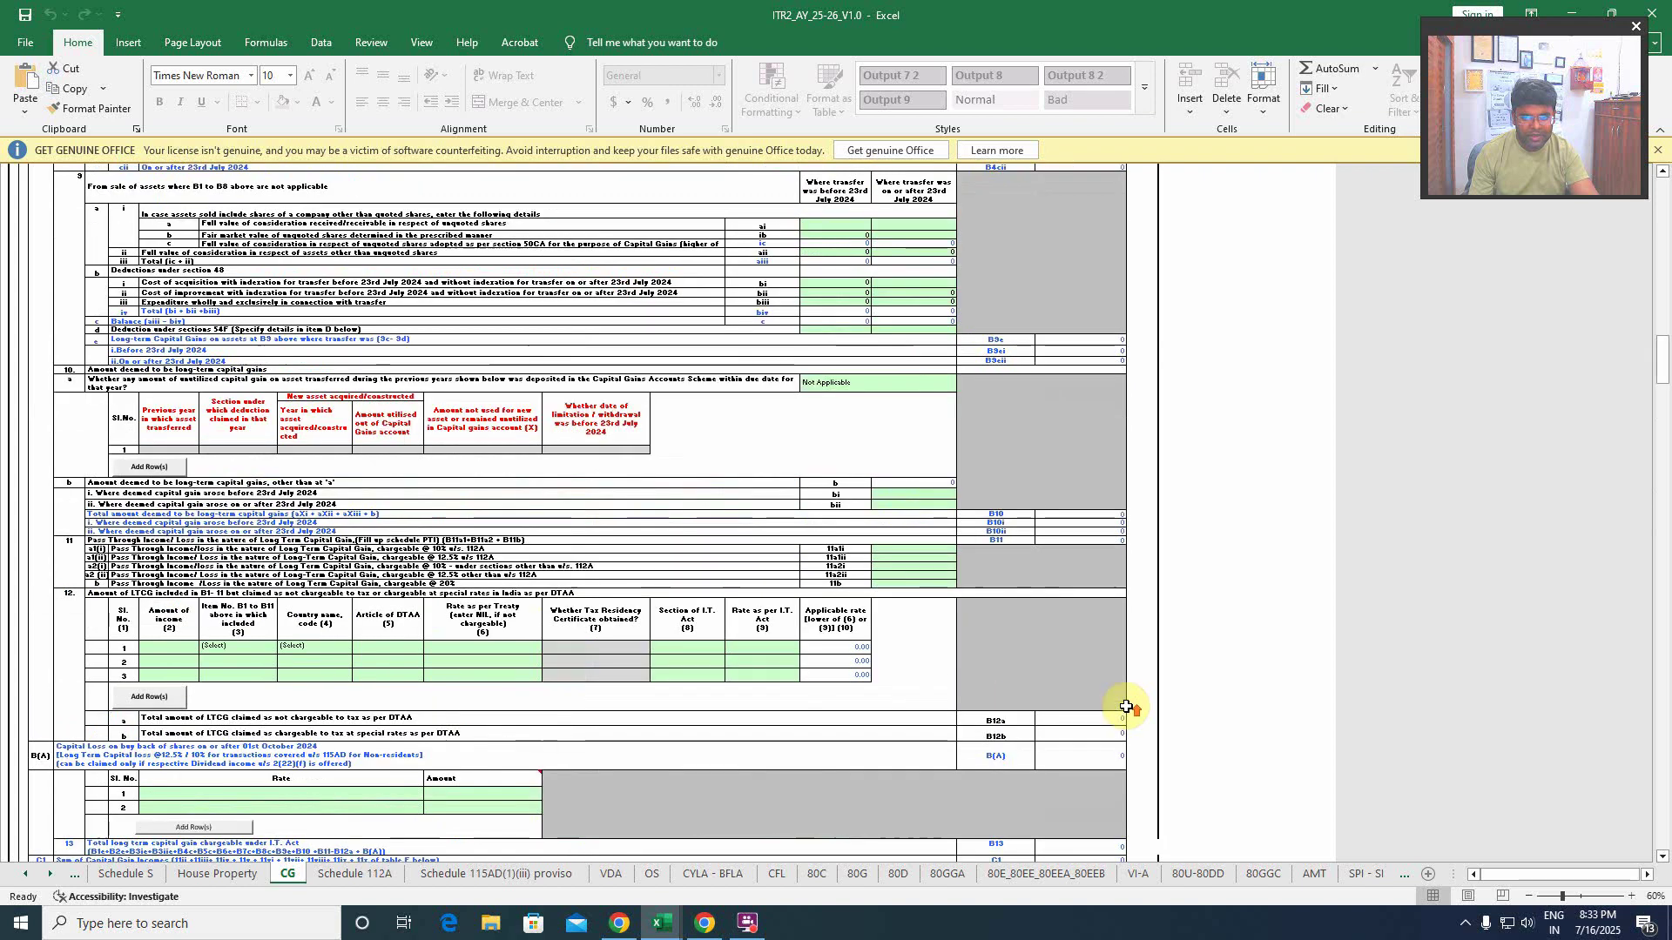
scroll(1123, 704, "up", 20)
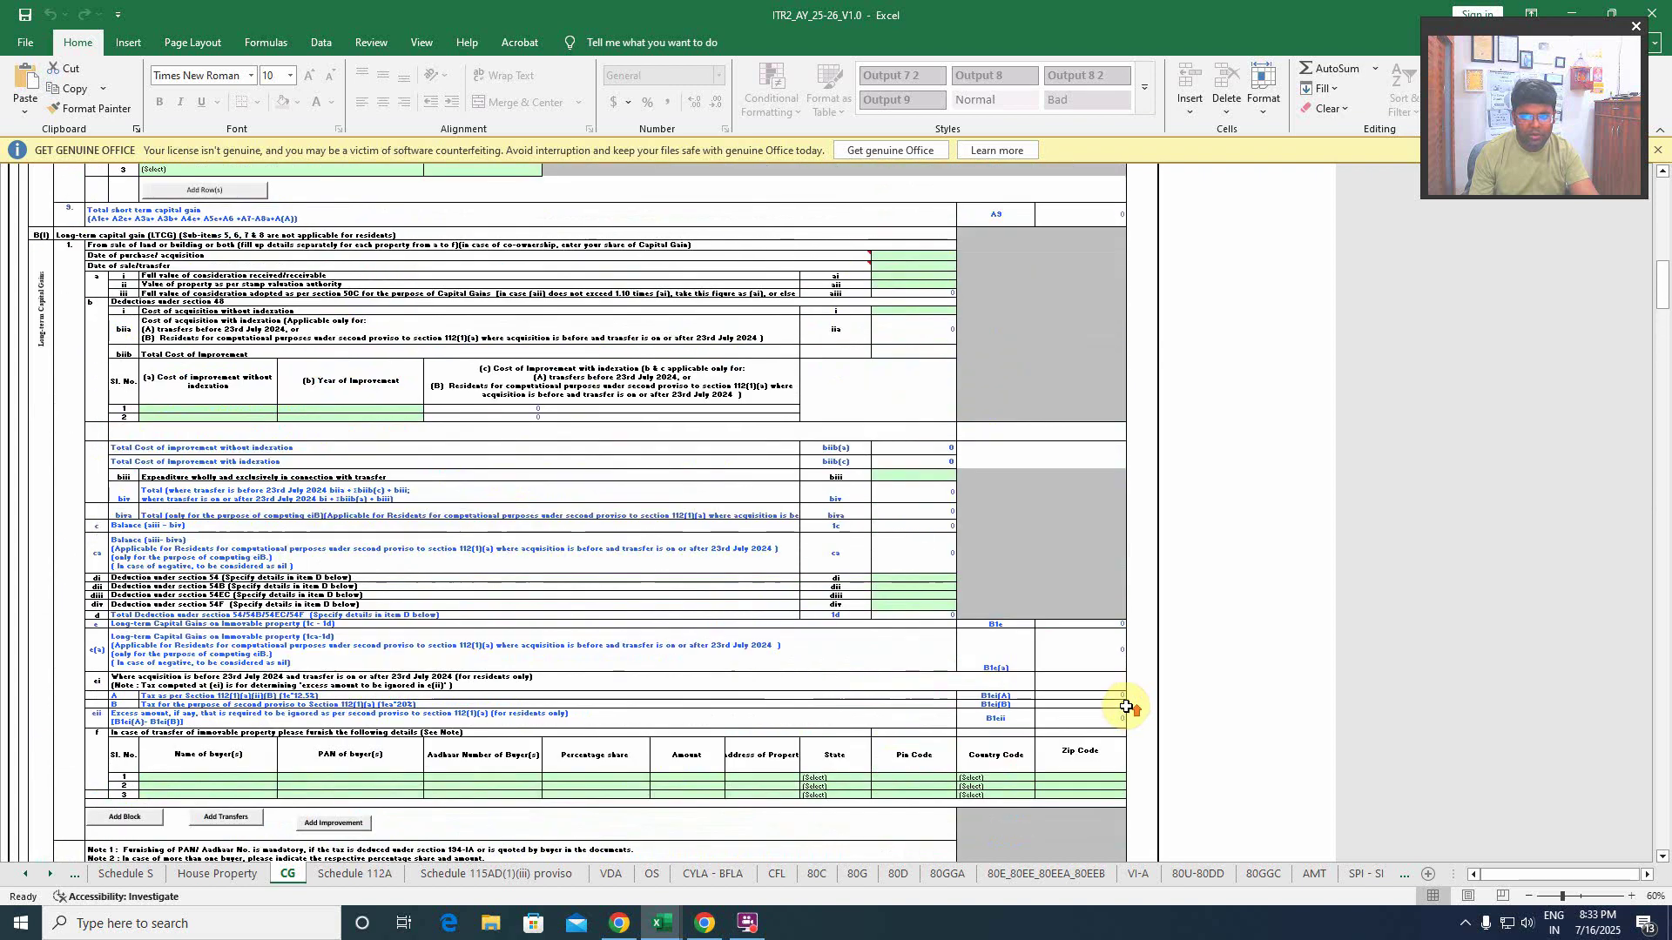
scroll(1076, 579, "up", 12)
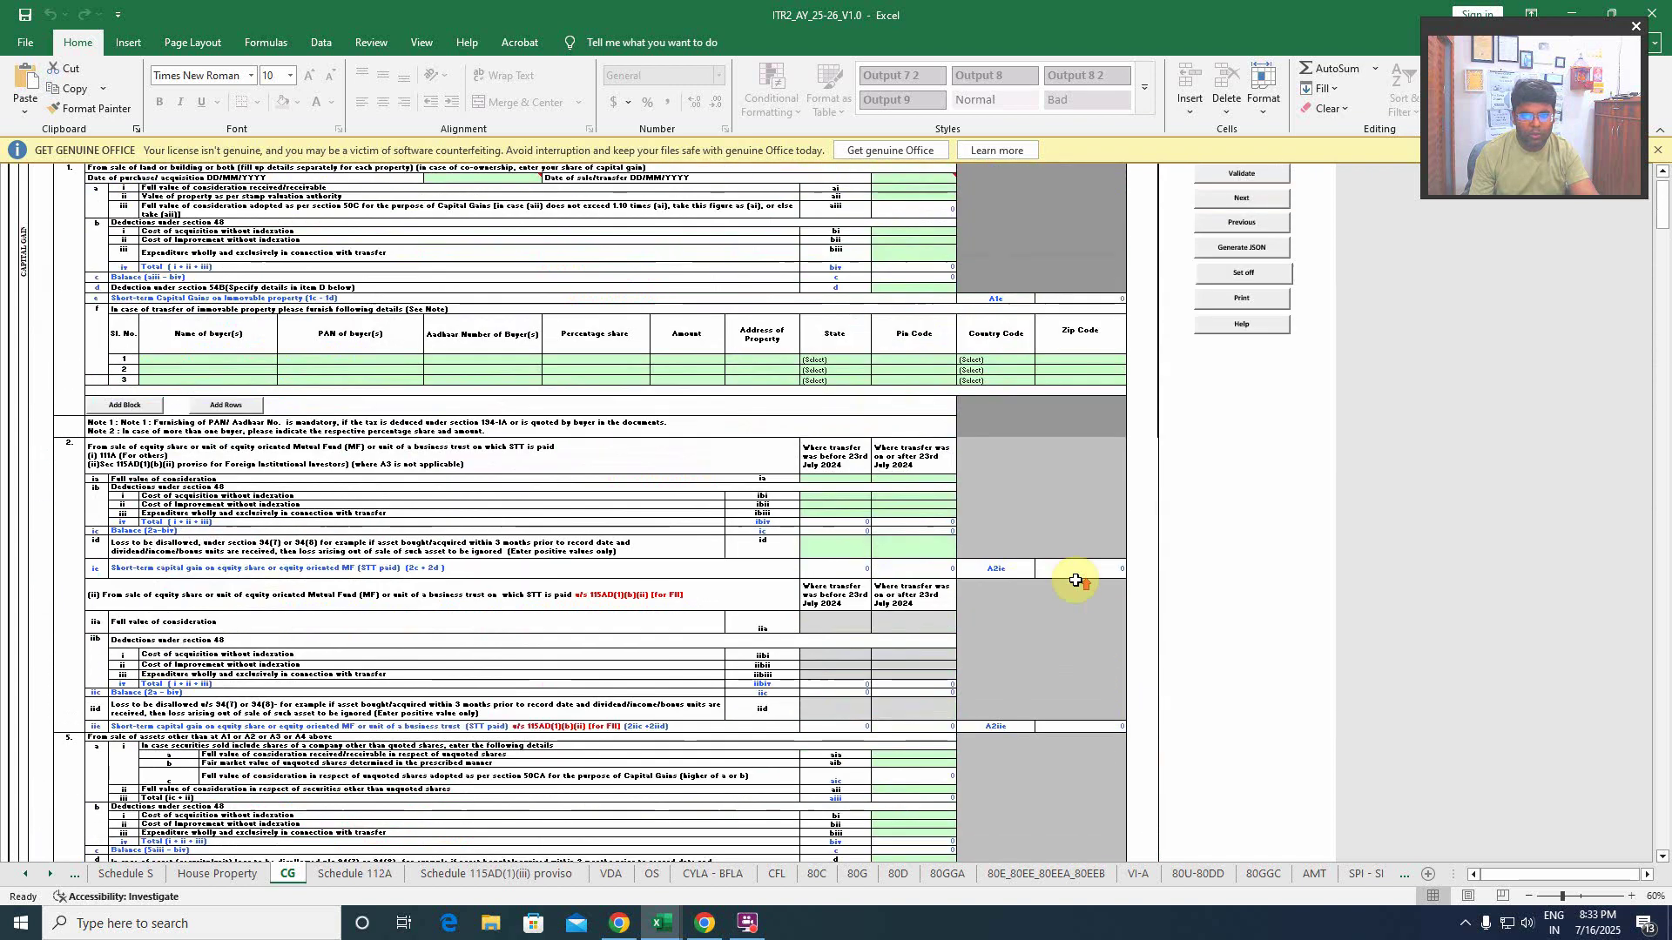
left_click(1242, 220)
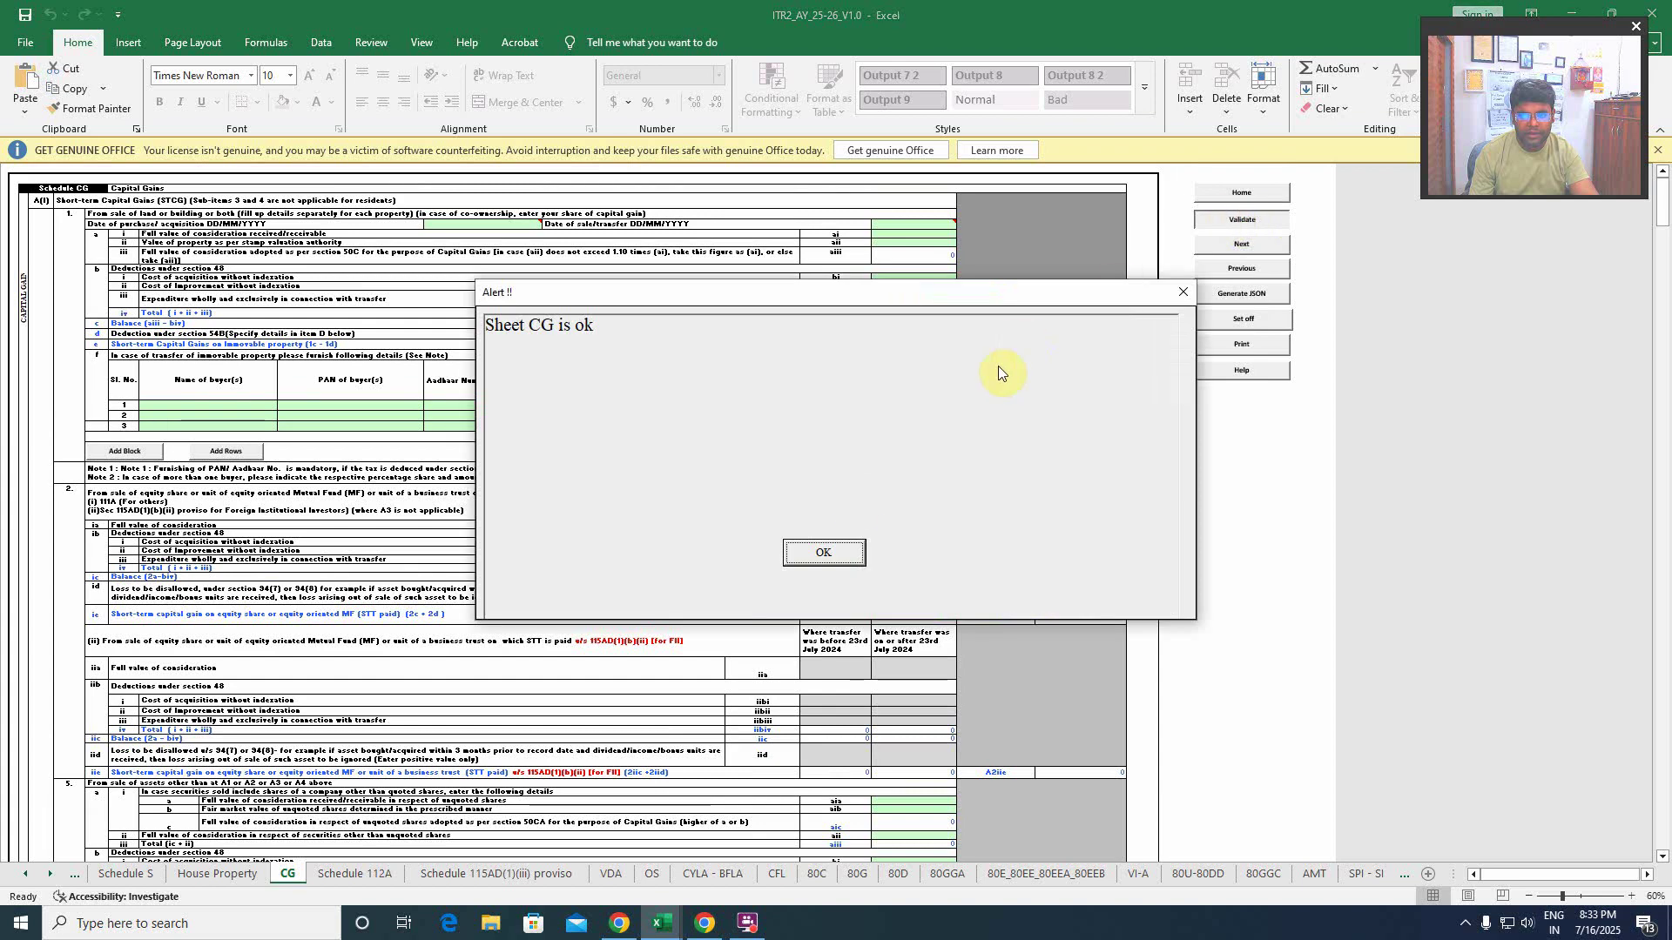
left_click(832, 547)
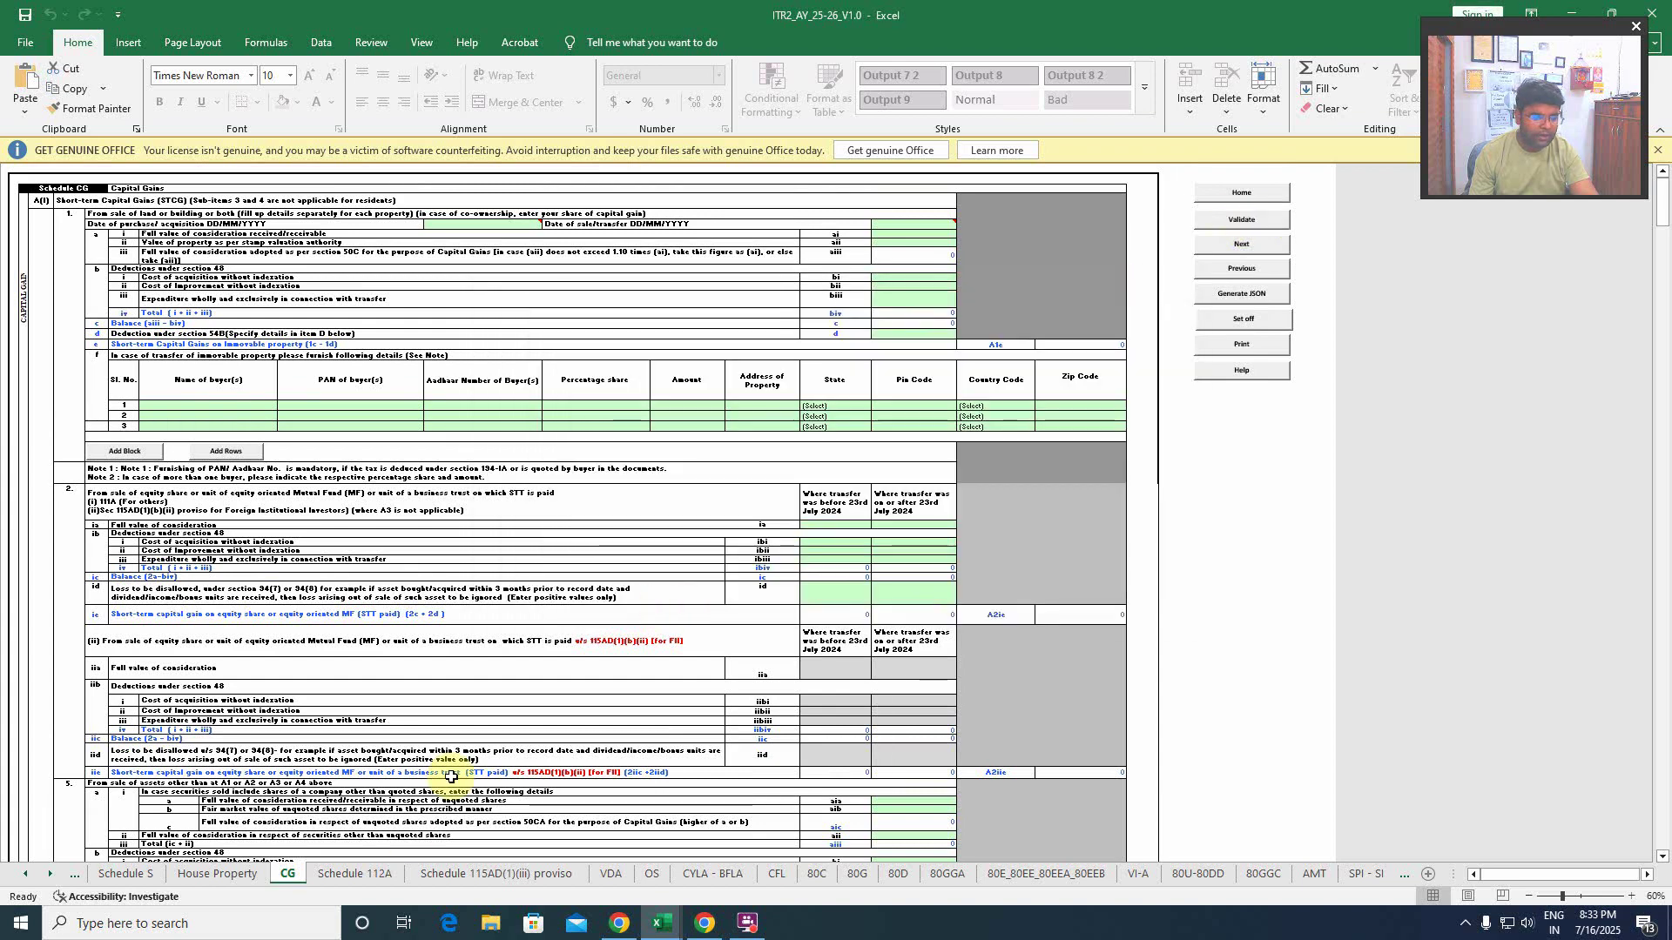
- Open Schedule 112A, dismiss the section 234C message and review all its columns from Col 1 to Col 14
left_click(353, 873)
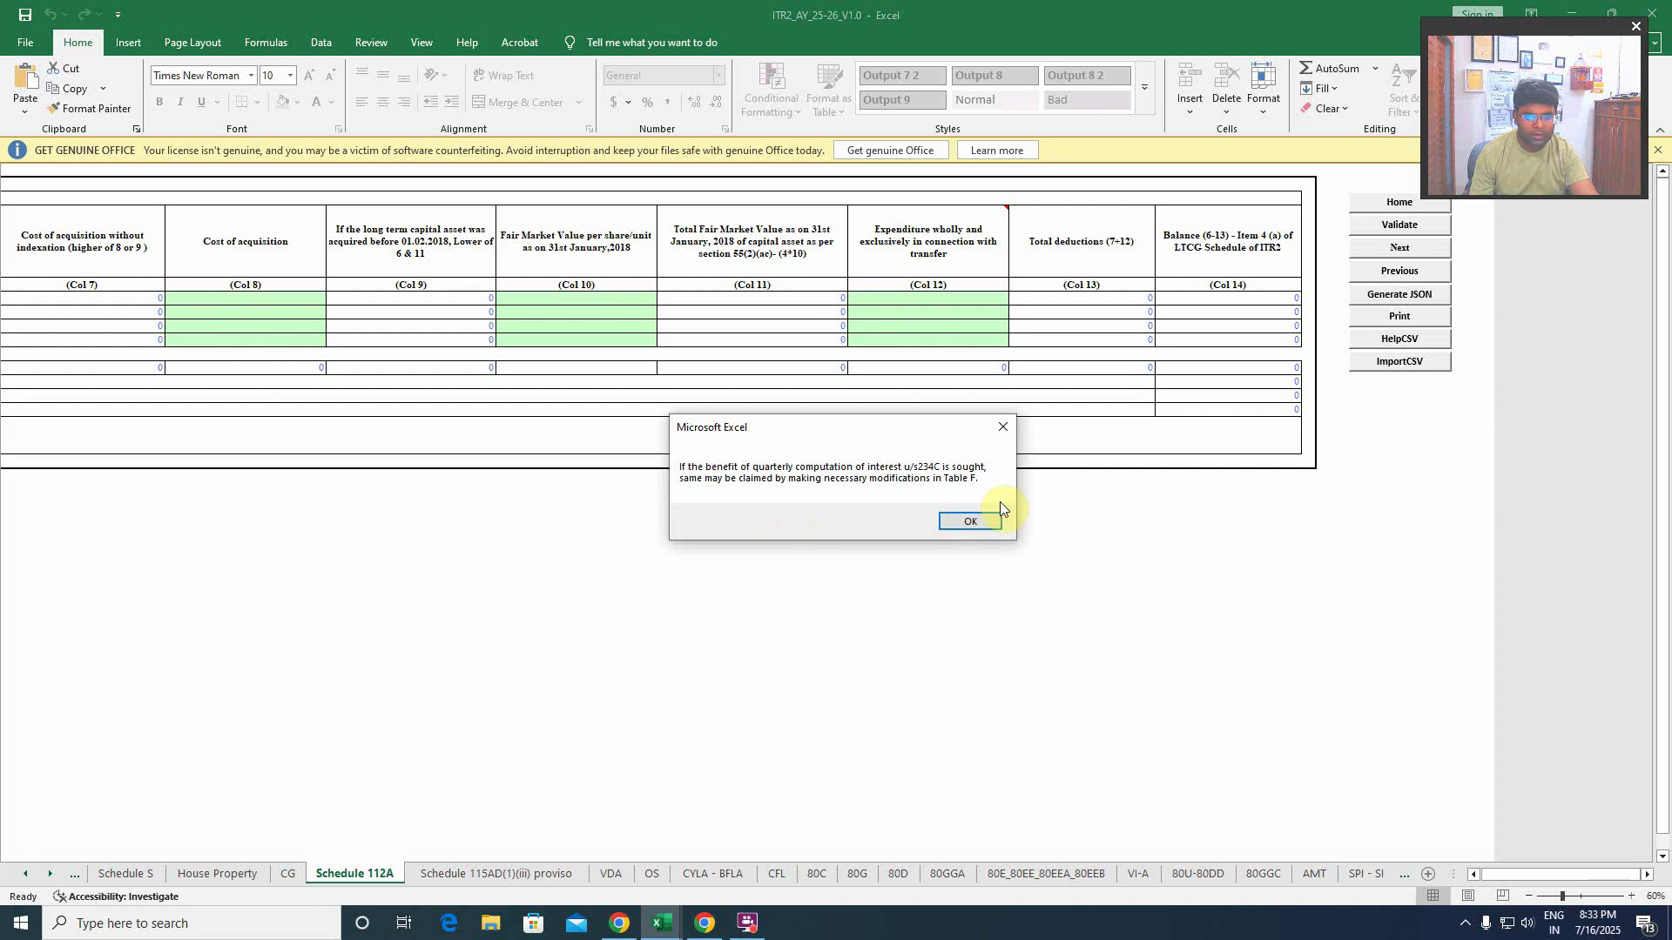
left_click(961, 523)
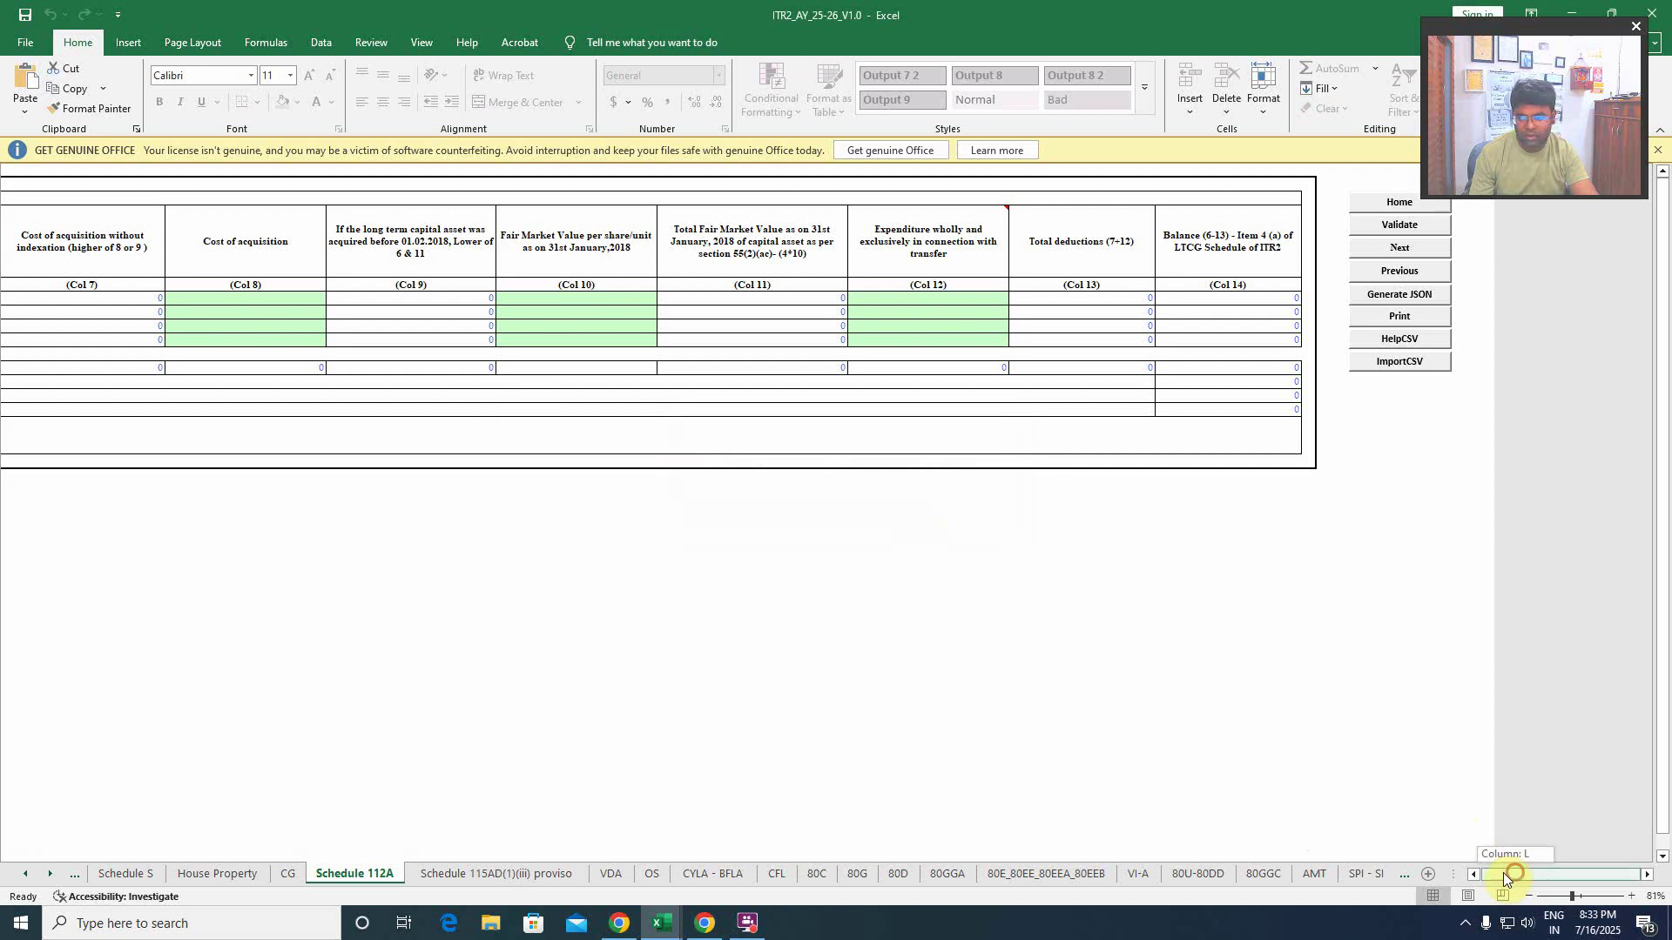
left_click_drag(1503, 872, 1271, 852)
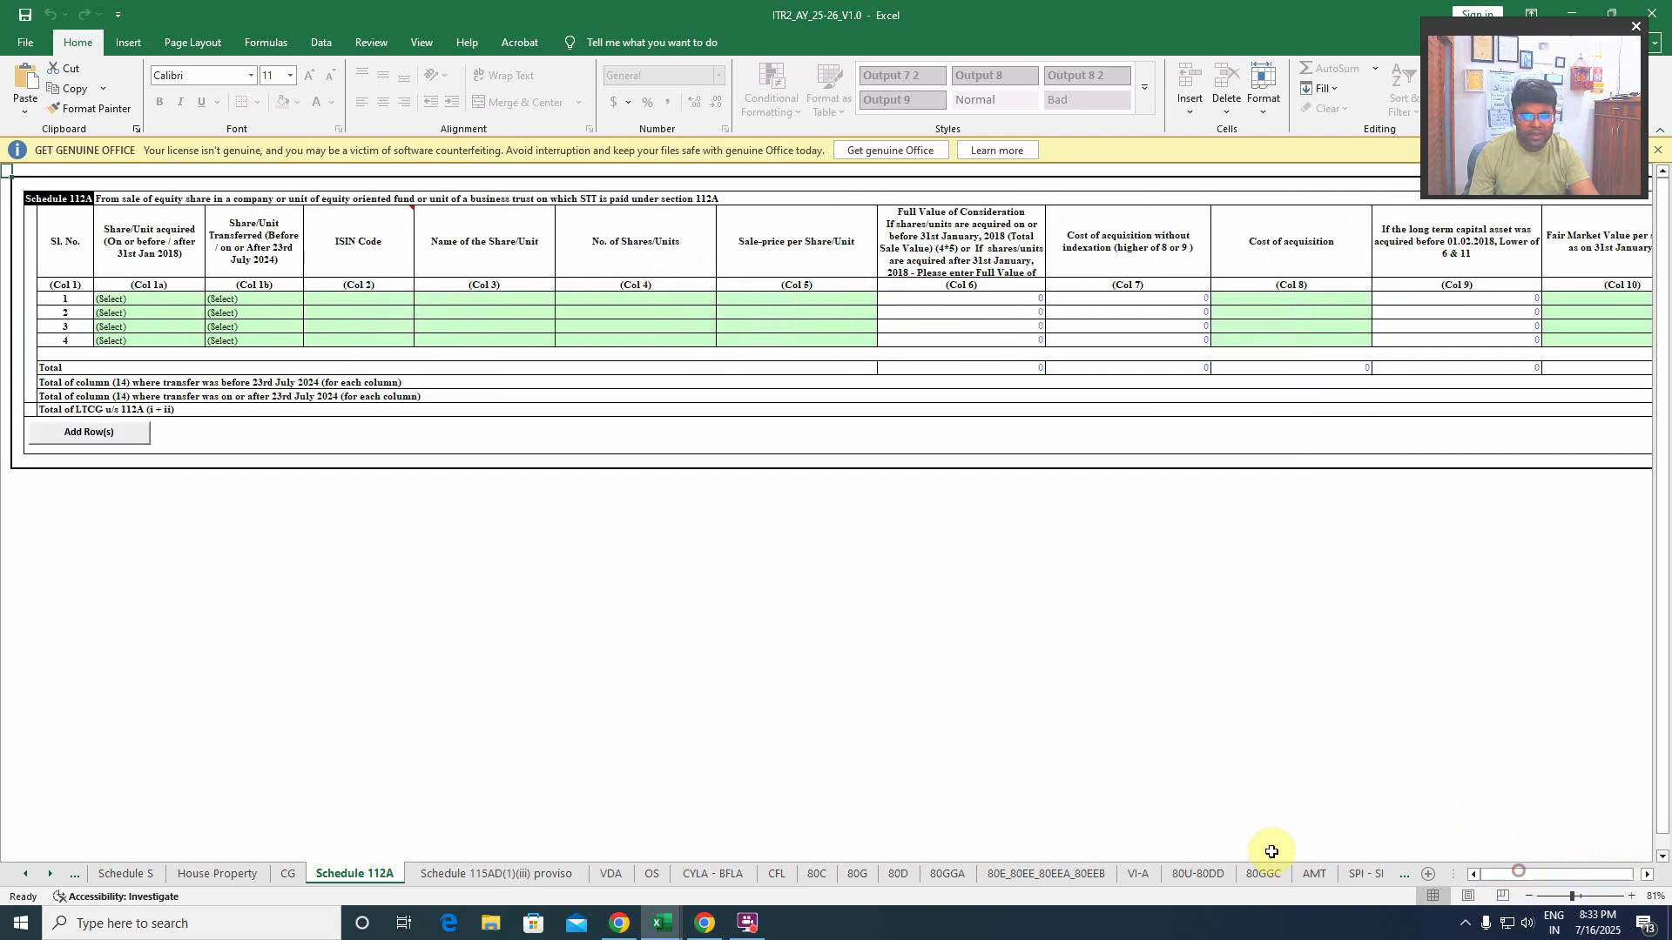
left_click_drag(1515, 876, 1478, 813)
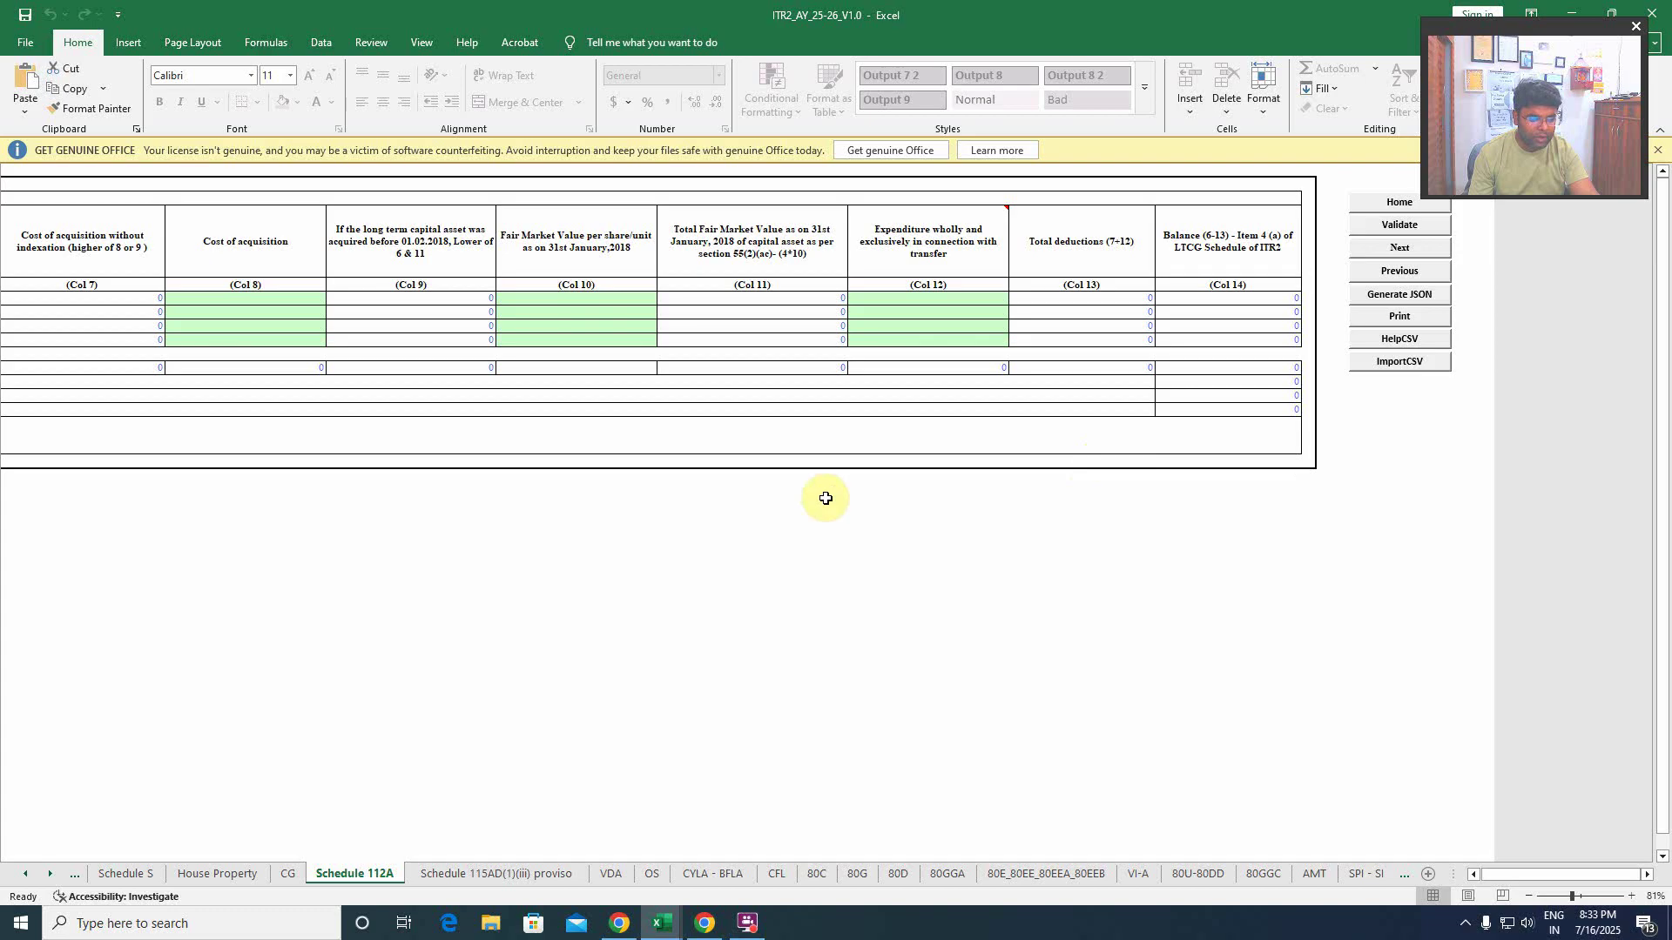
- Revisit Schedule CG, return to Schedule 112A and validate it, dismissing the messages
left_click(288, 873)
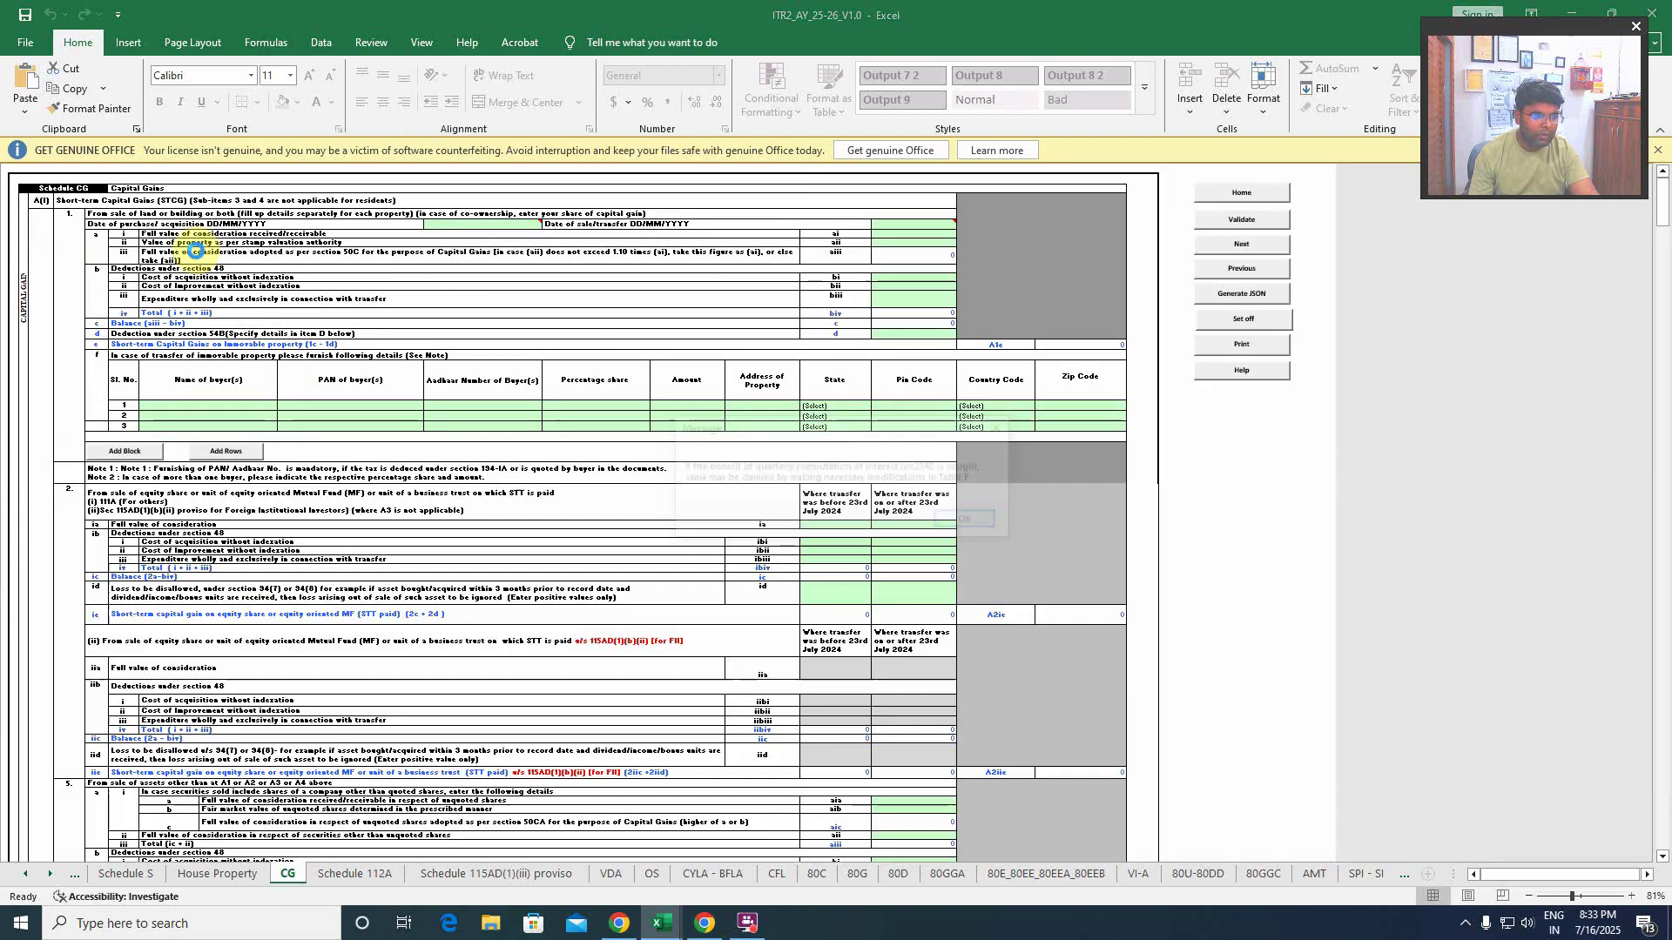
left_click(958, 517)
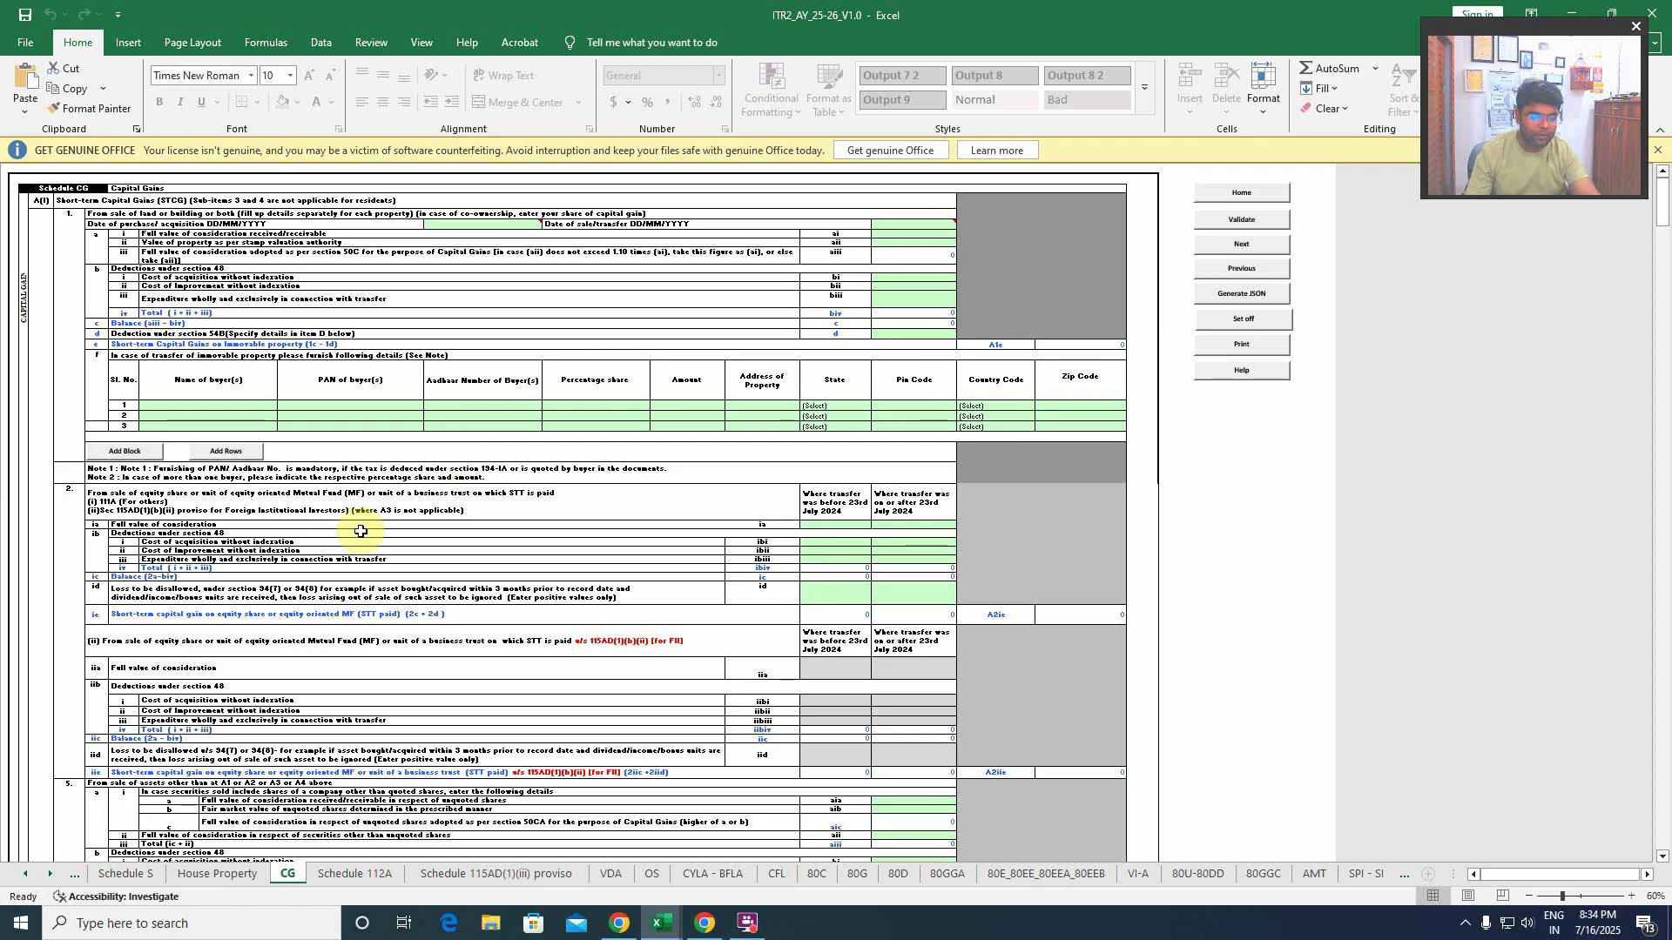
left_click(336, 884)
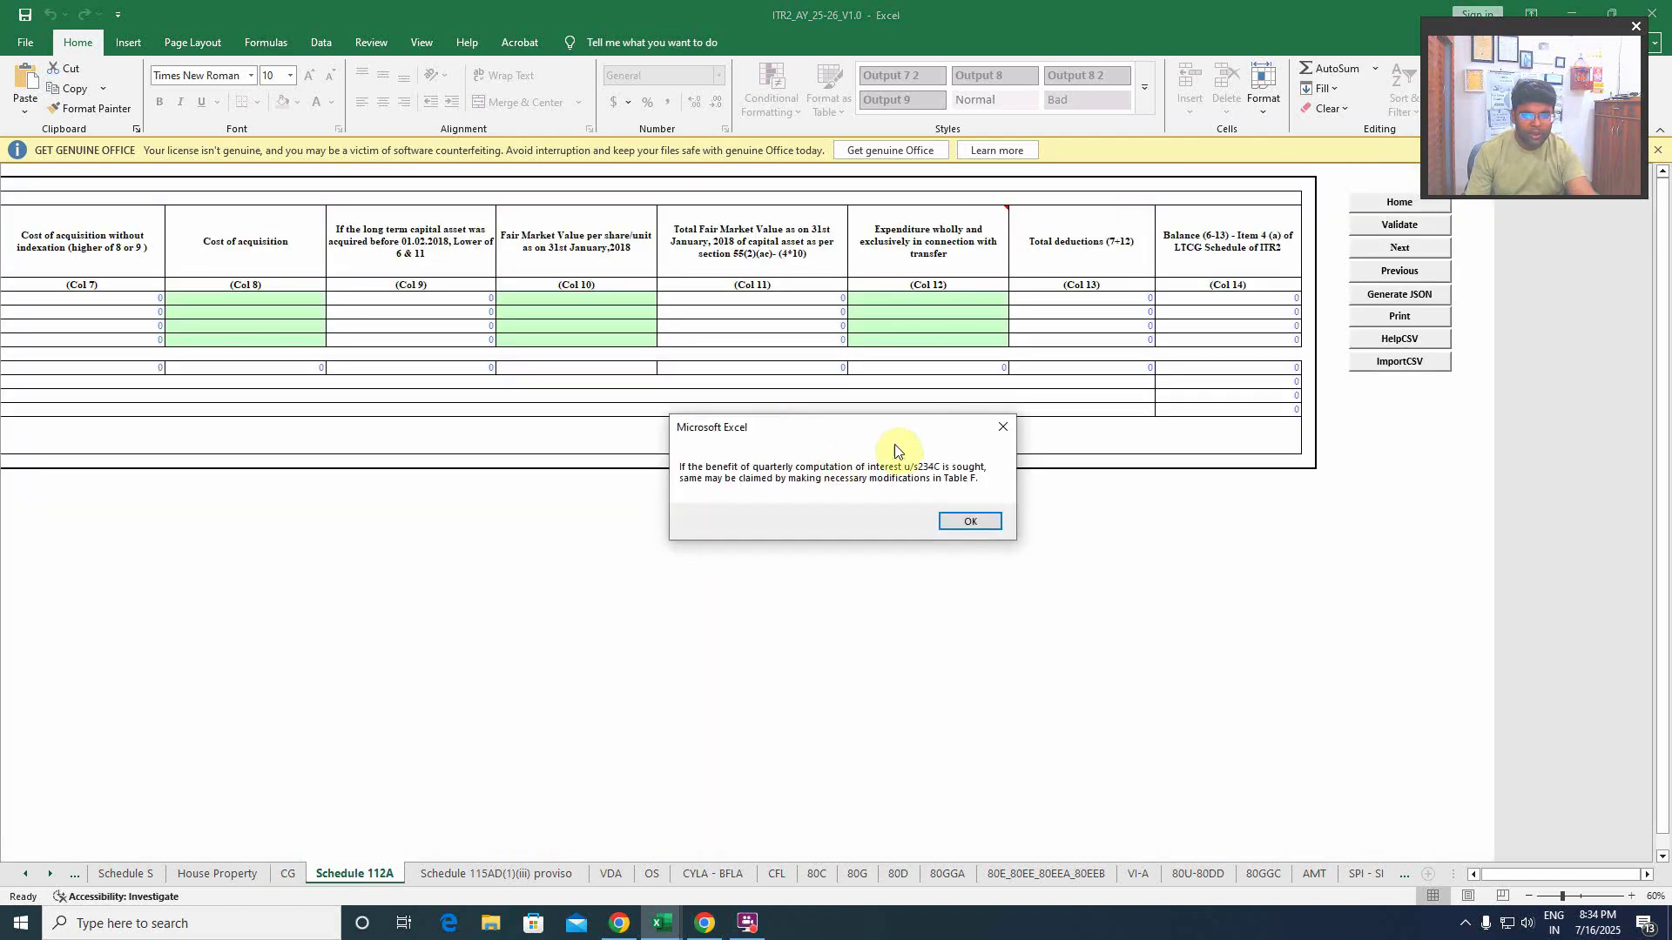
left_click(957, 519)
left_click(1399, 224)
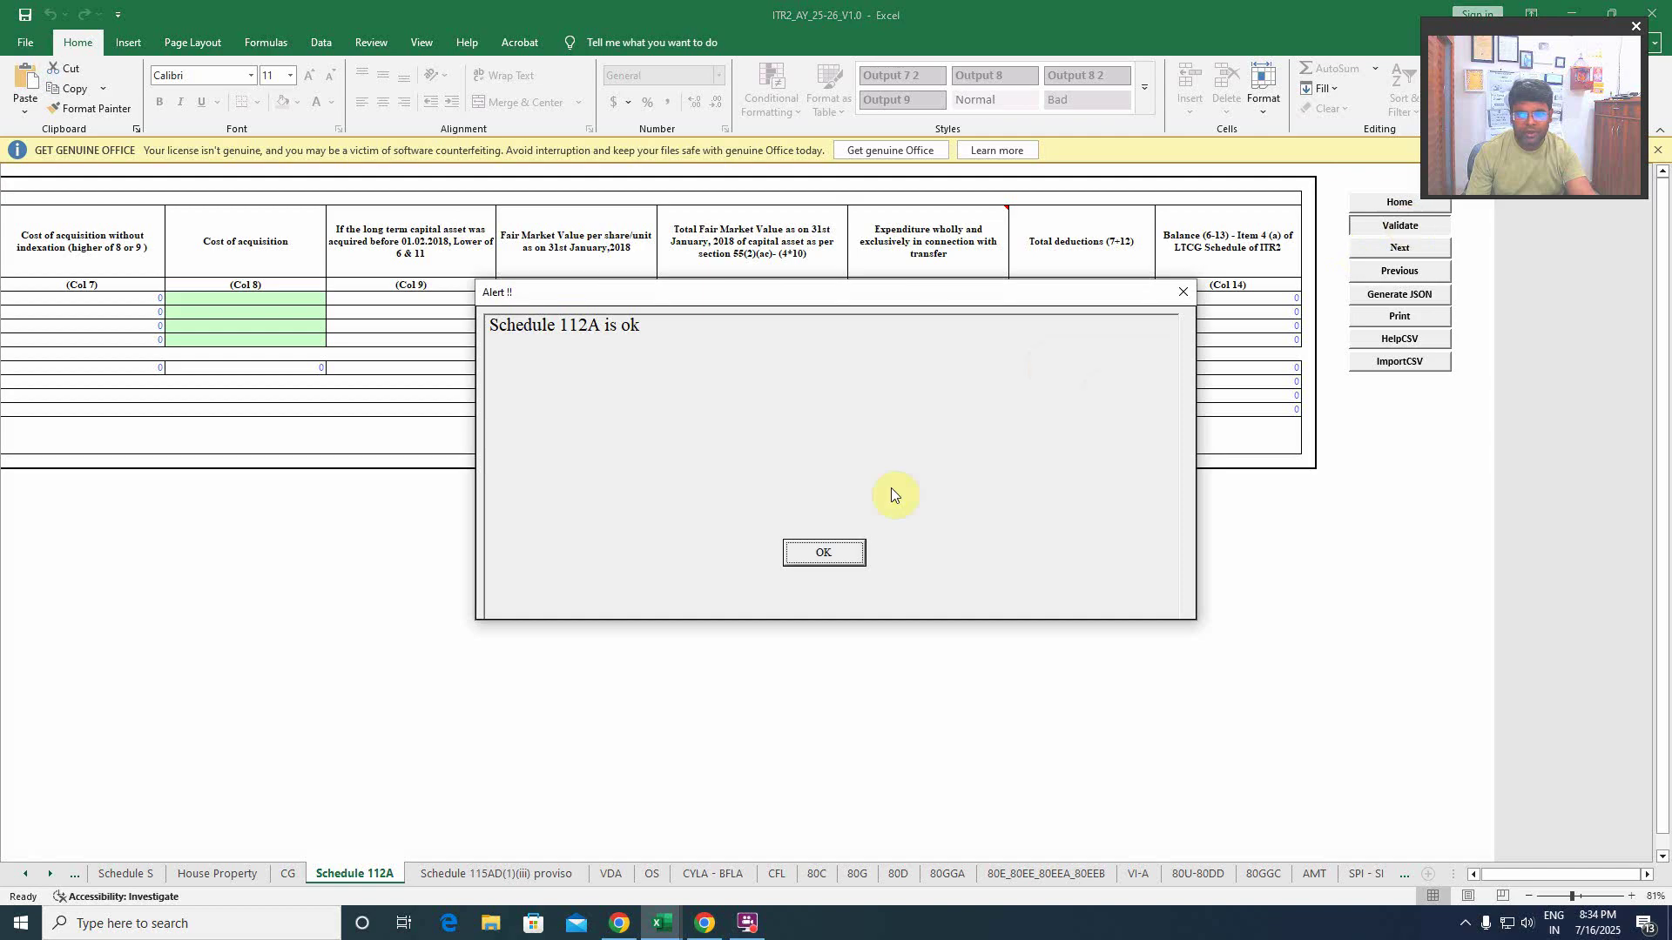
left_click(831, 556)
- Review the columns of Schedule 115AD(1)(iii) proviso for non-residents, validate the schedule and dismiss the alert
left_click(478, 876)
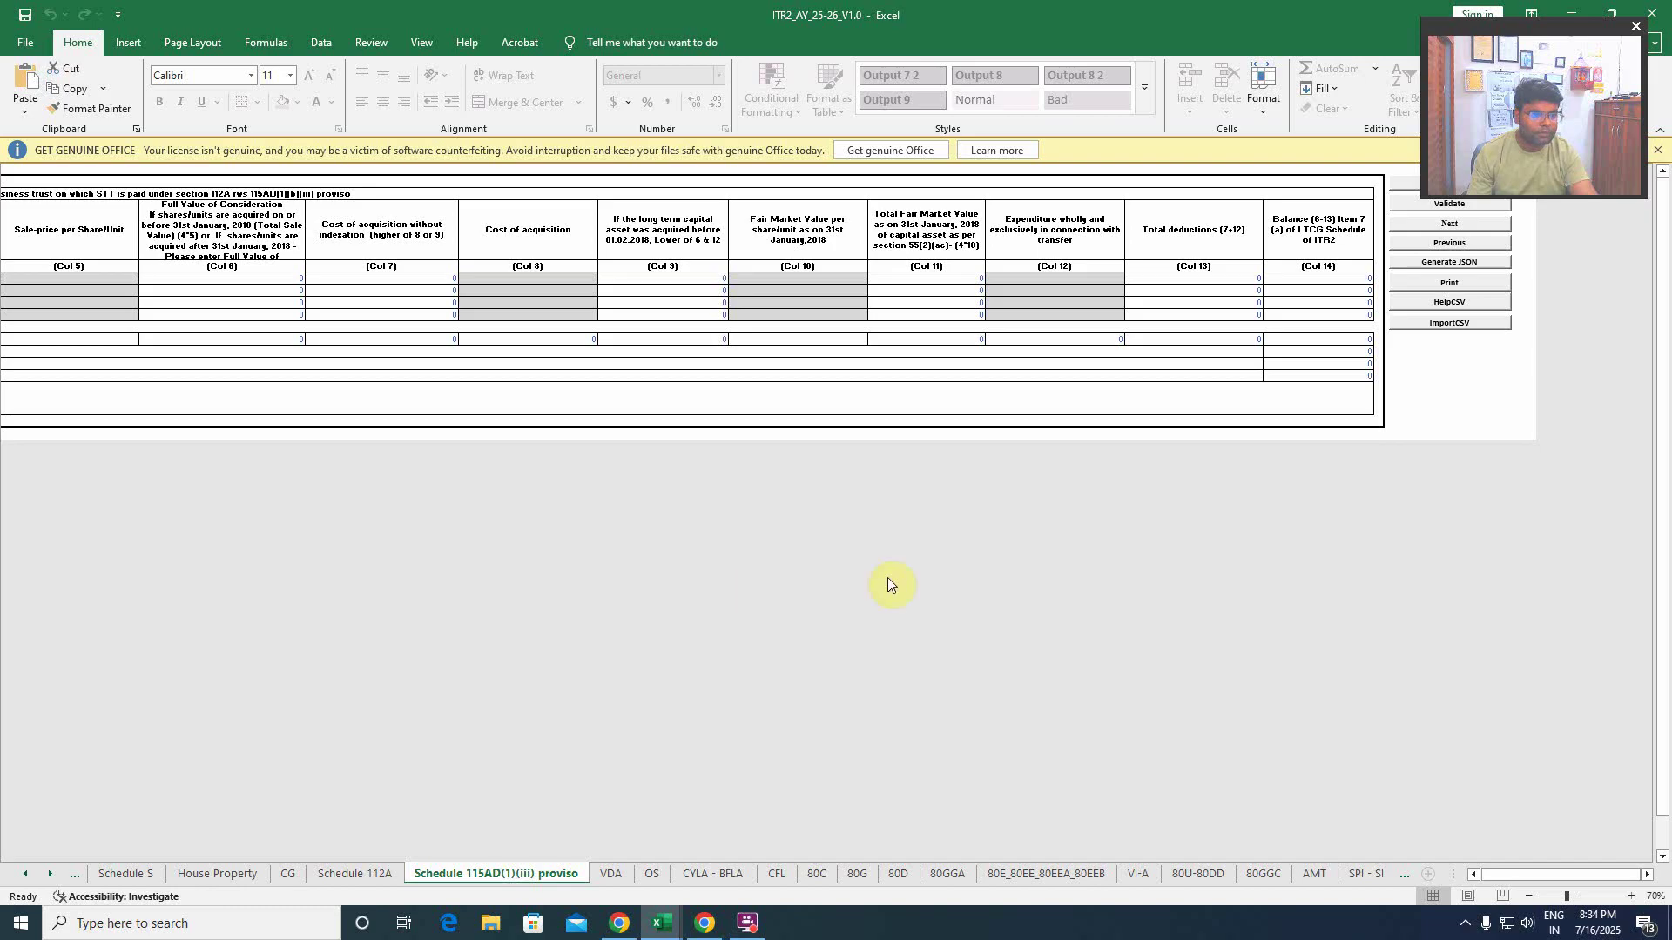
left_click_drag(1533, 875, 1519, 879)
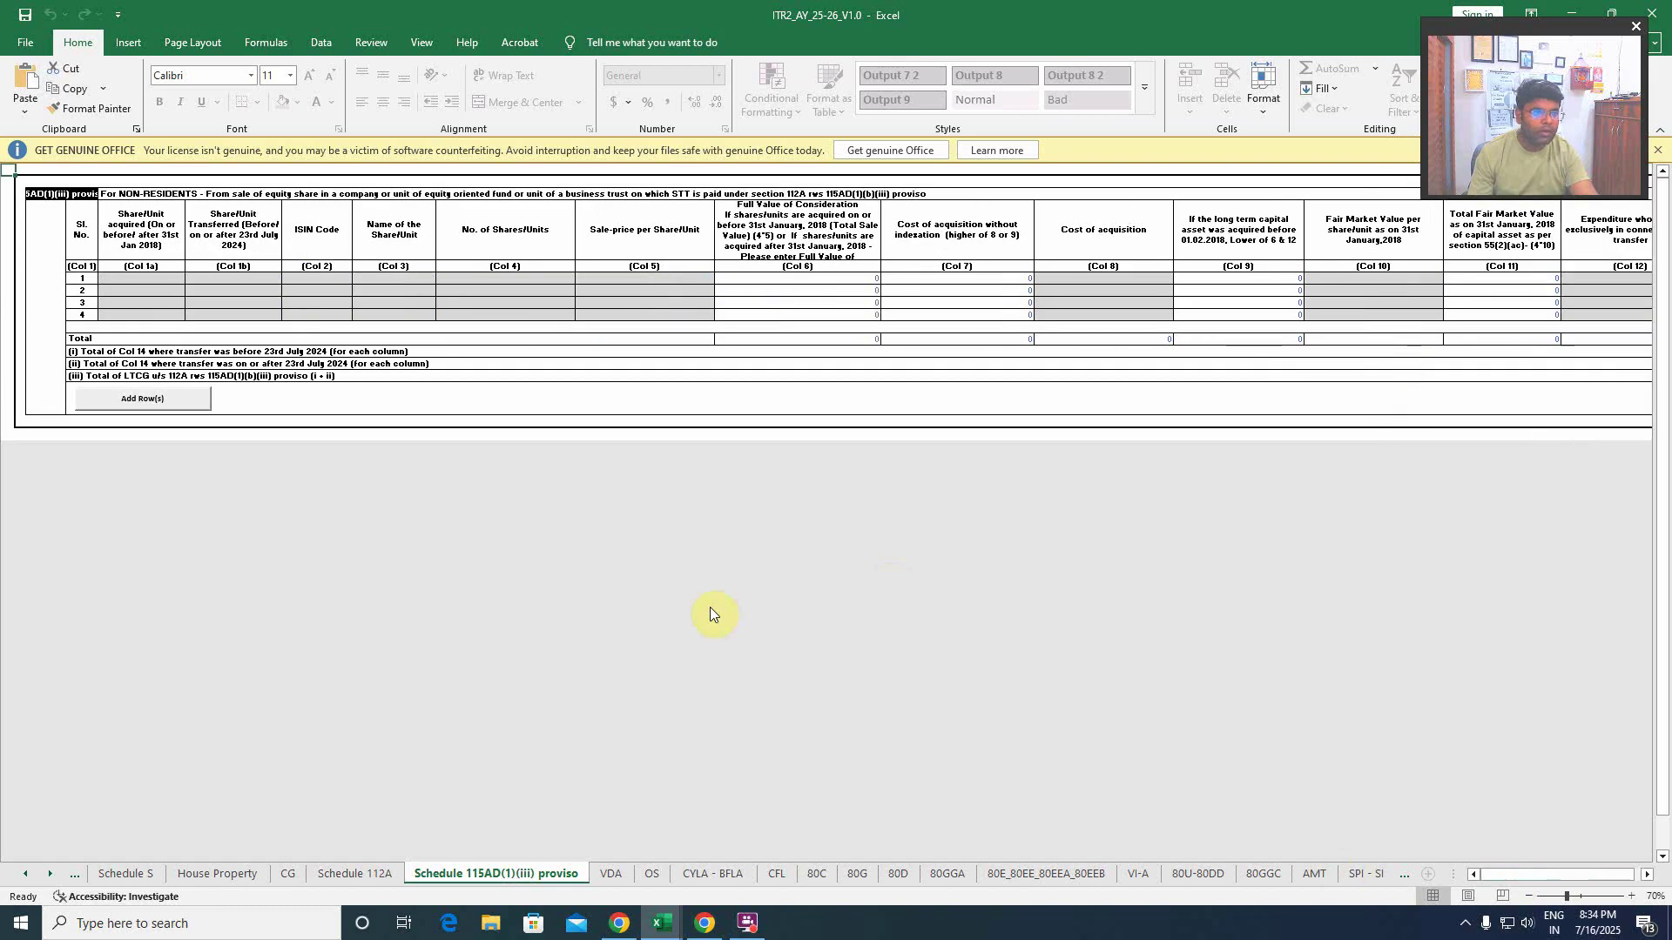
left_click(1518, 868)
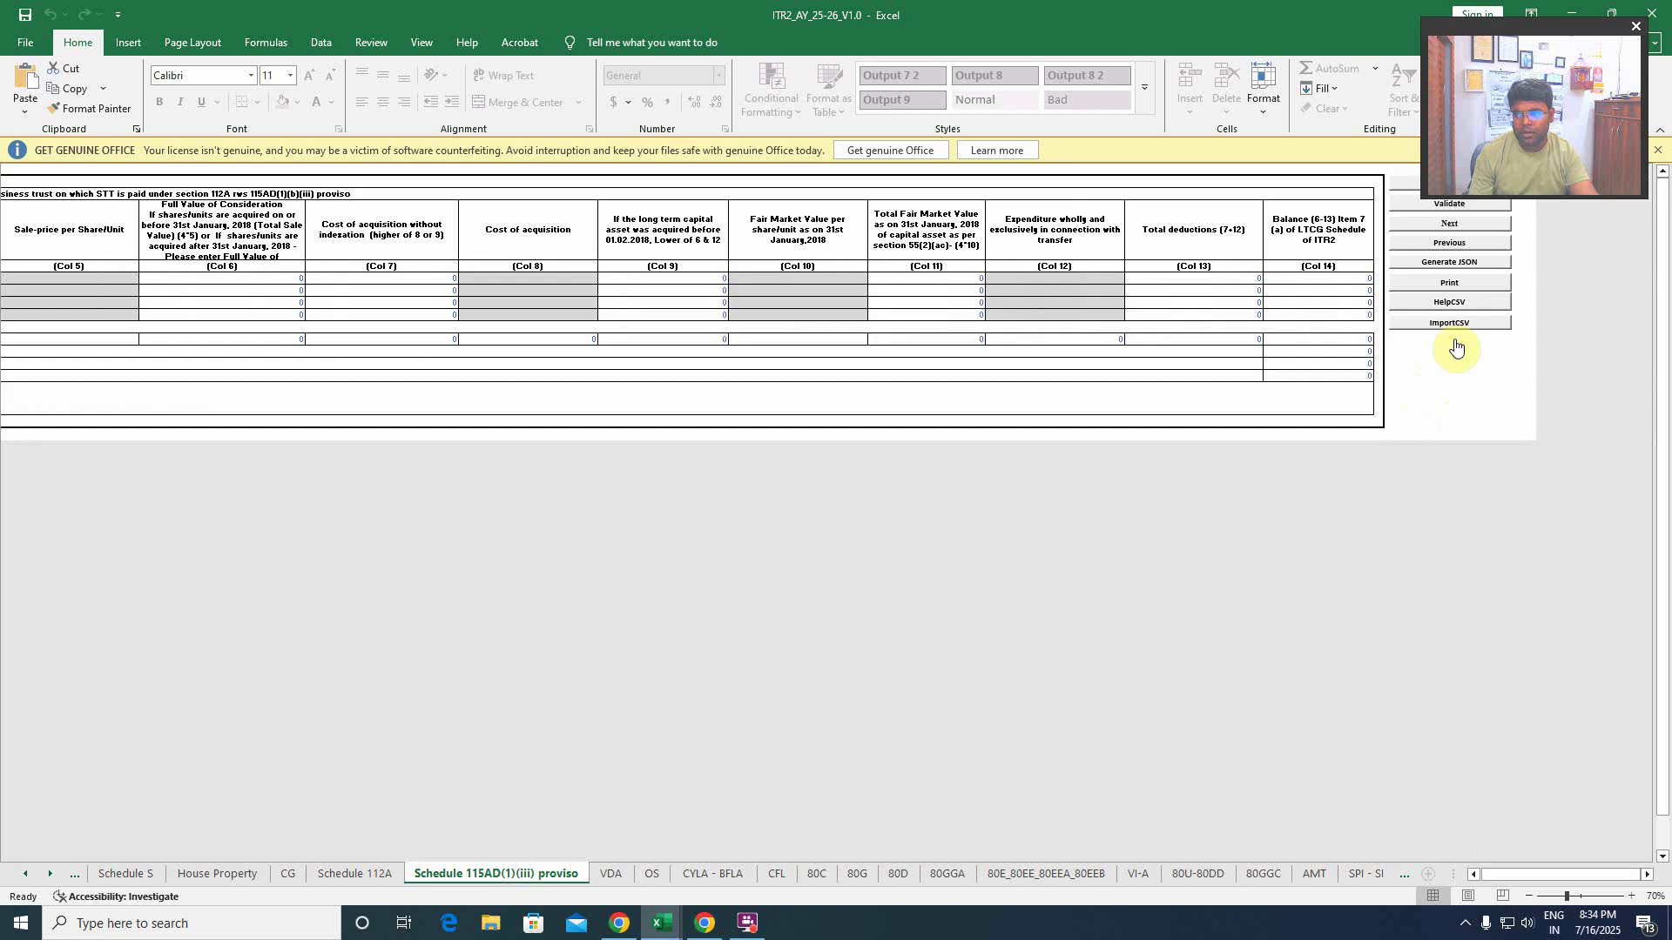
left_click(1451, 205)
left_click(842, 554)
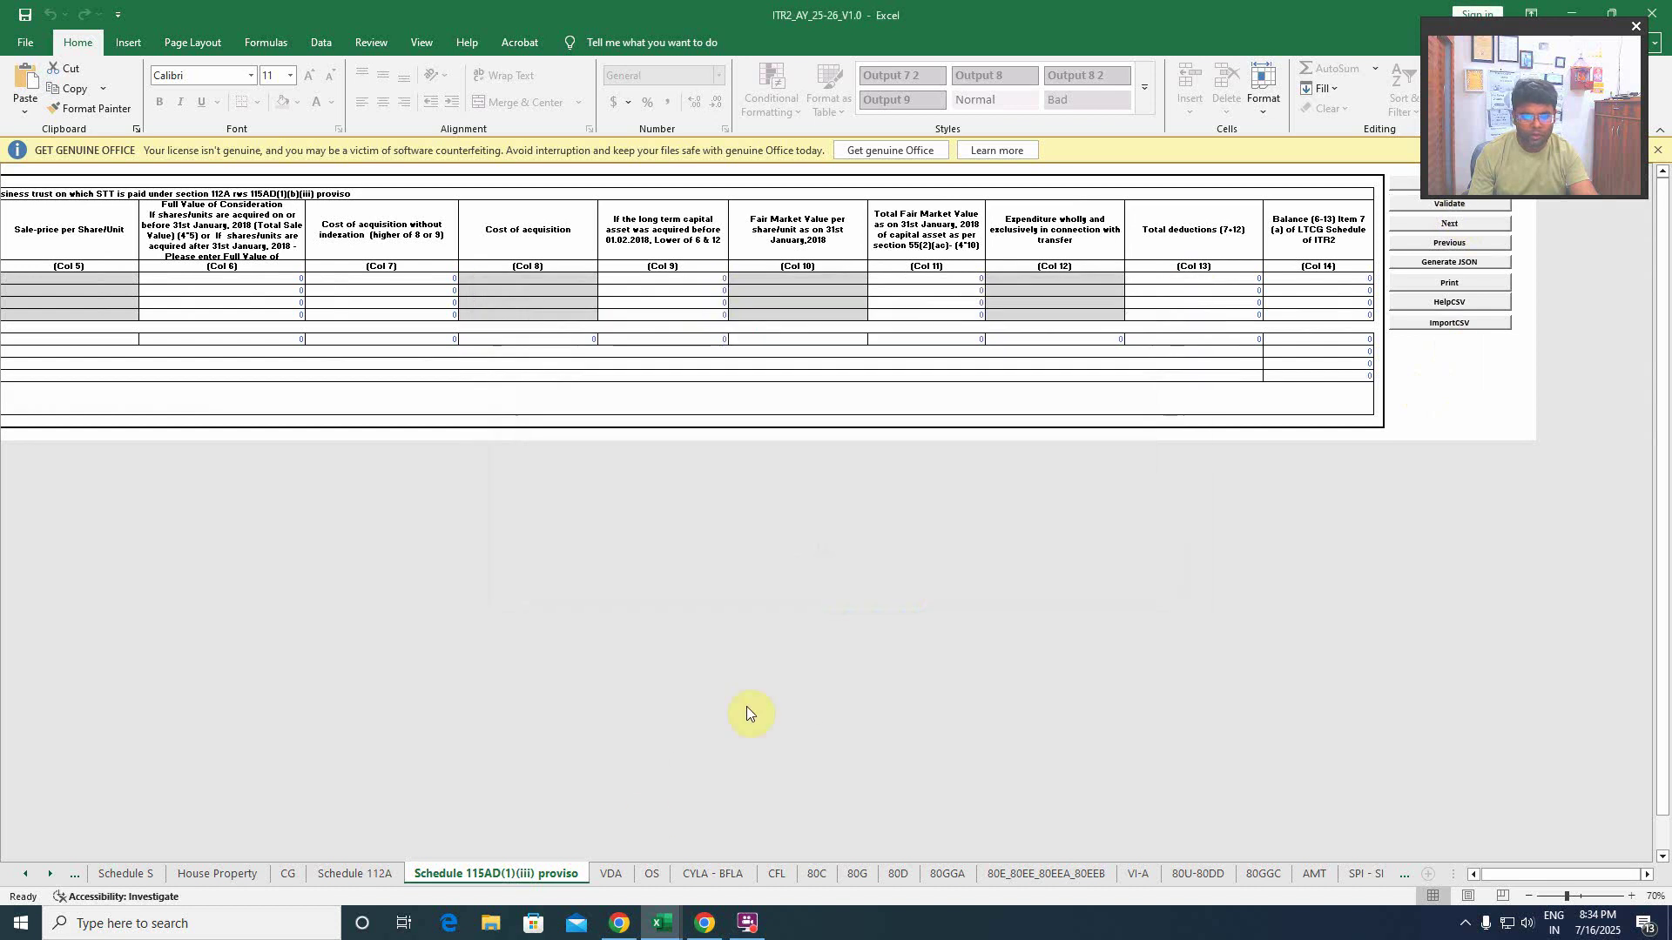
- Open Schedule VDA, validate it and dismiss the section 234C message and the alert
left_click(608, 875)
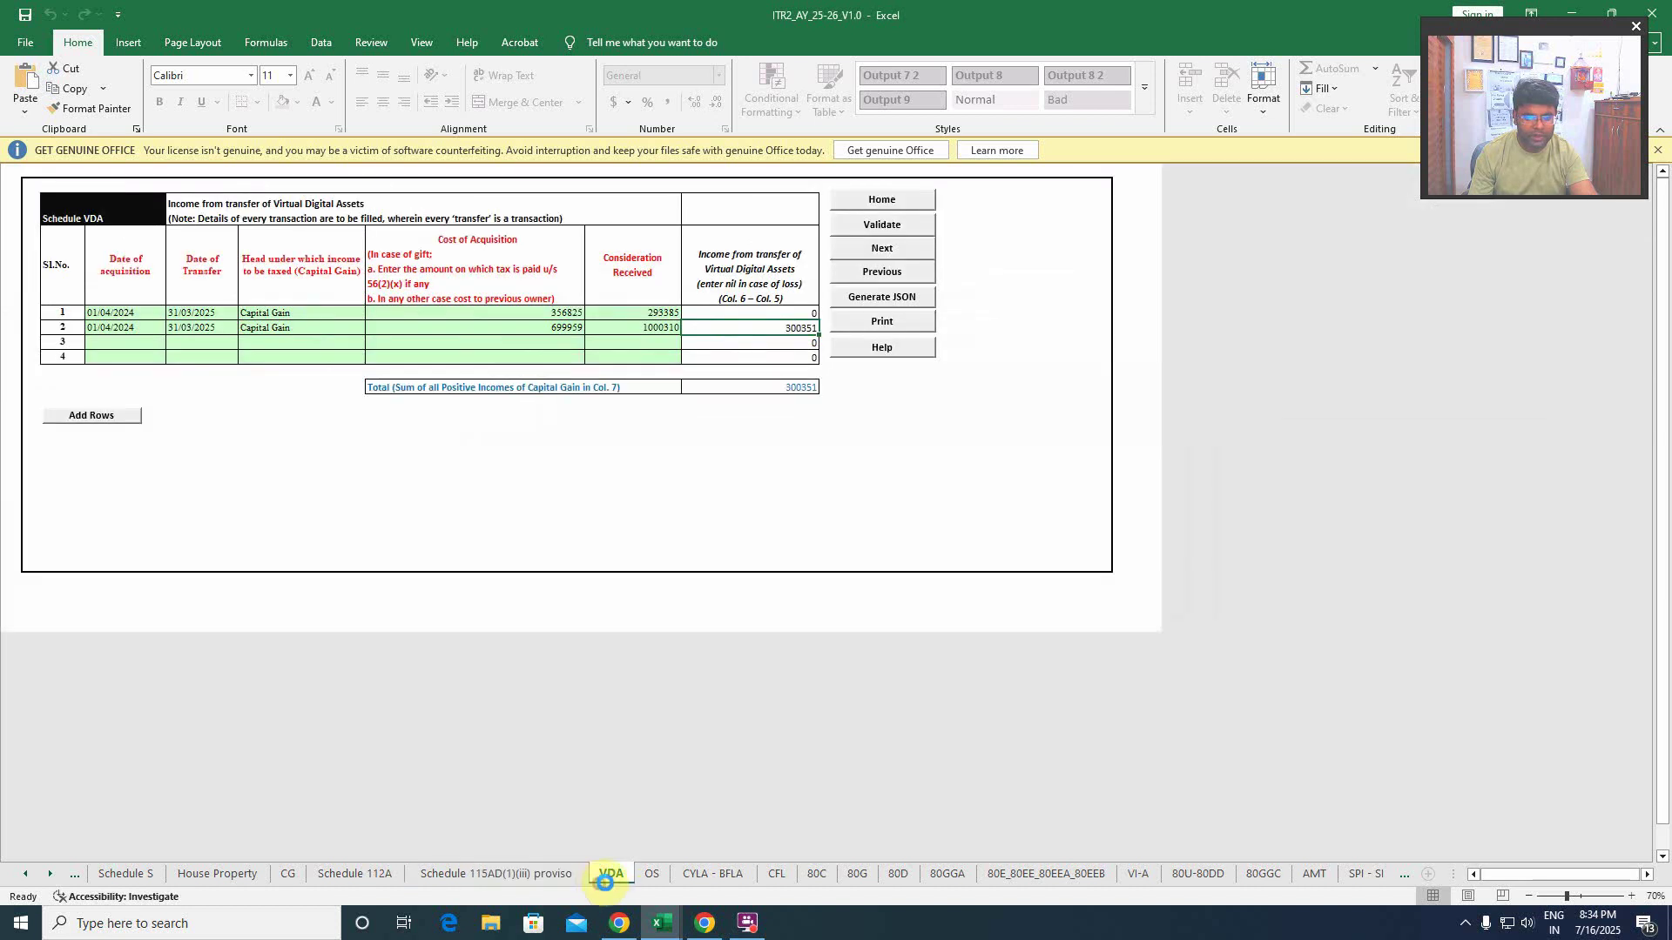
left_click(890, 226)
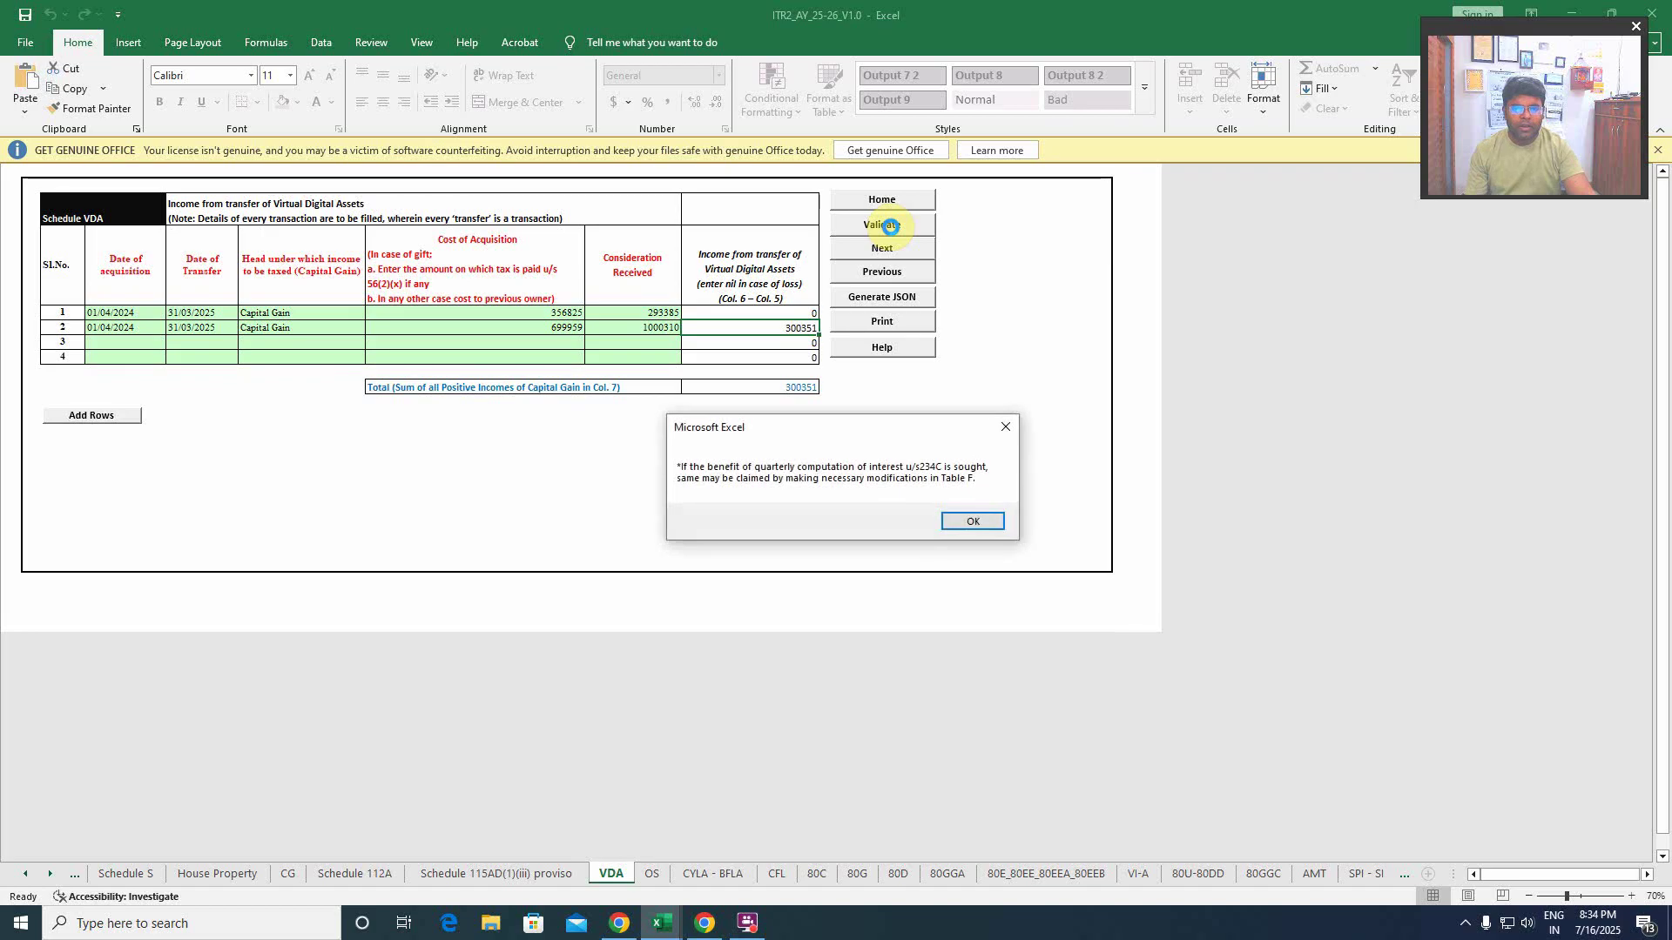
left_click(995, 521)
left_click(884, 224)
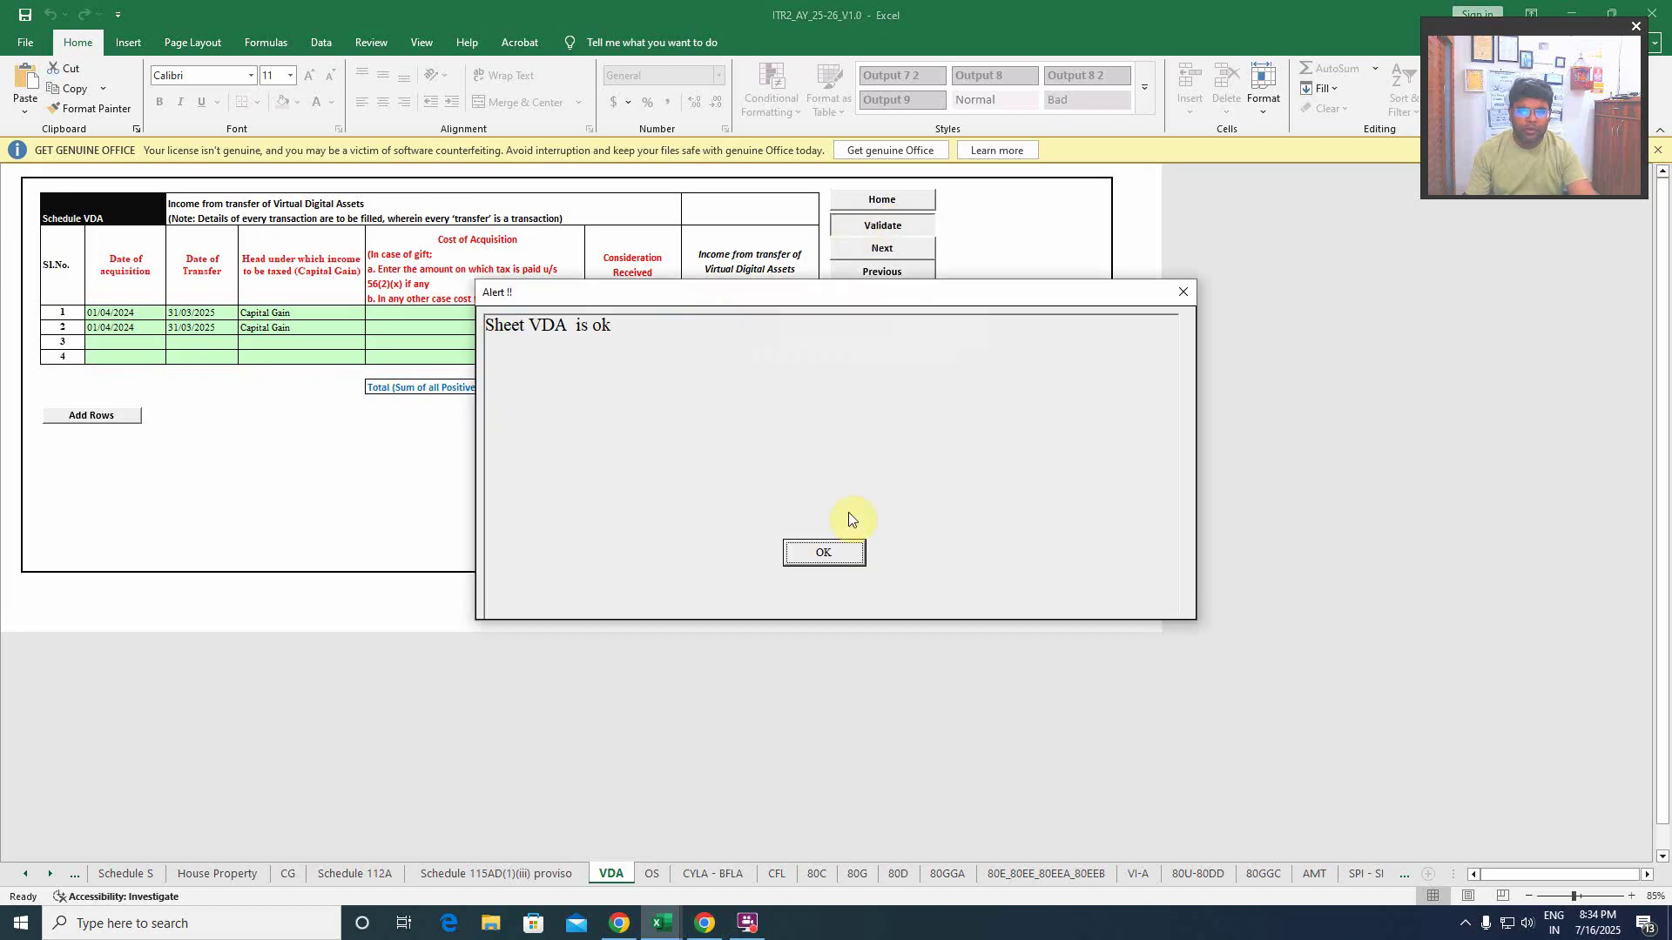
left_click(821, 554)
- Open Schedule OS and examine the gross income, savings bank, deposit and income tax refund interest amounts
left_click(651, 873)
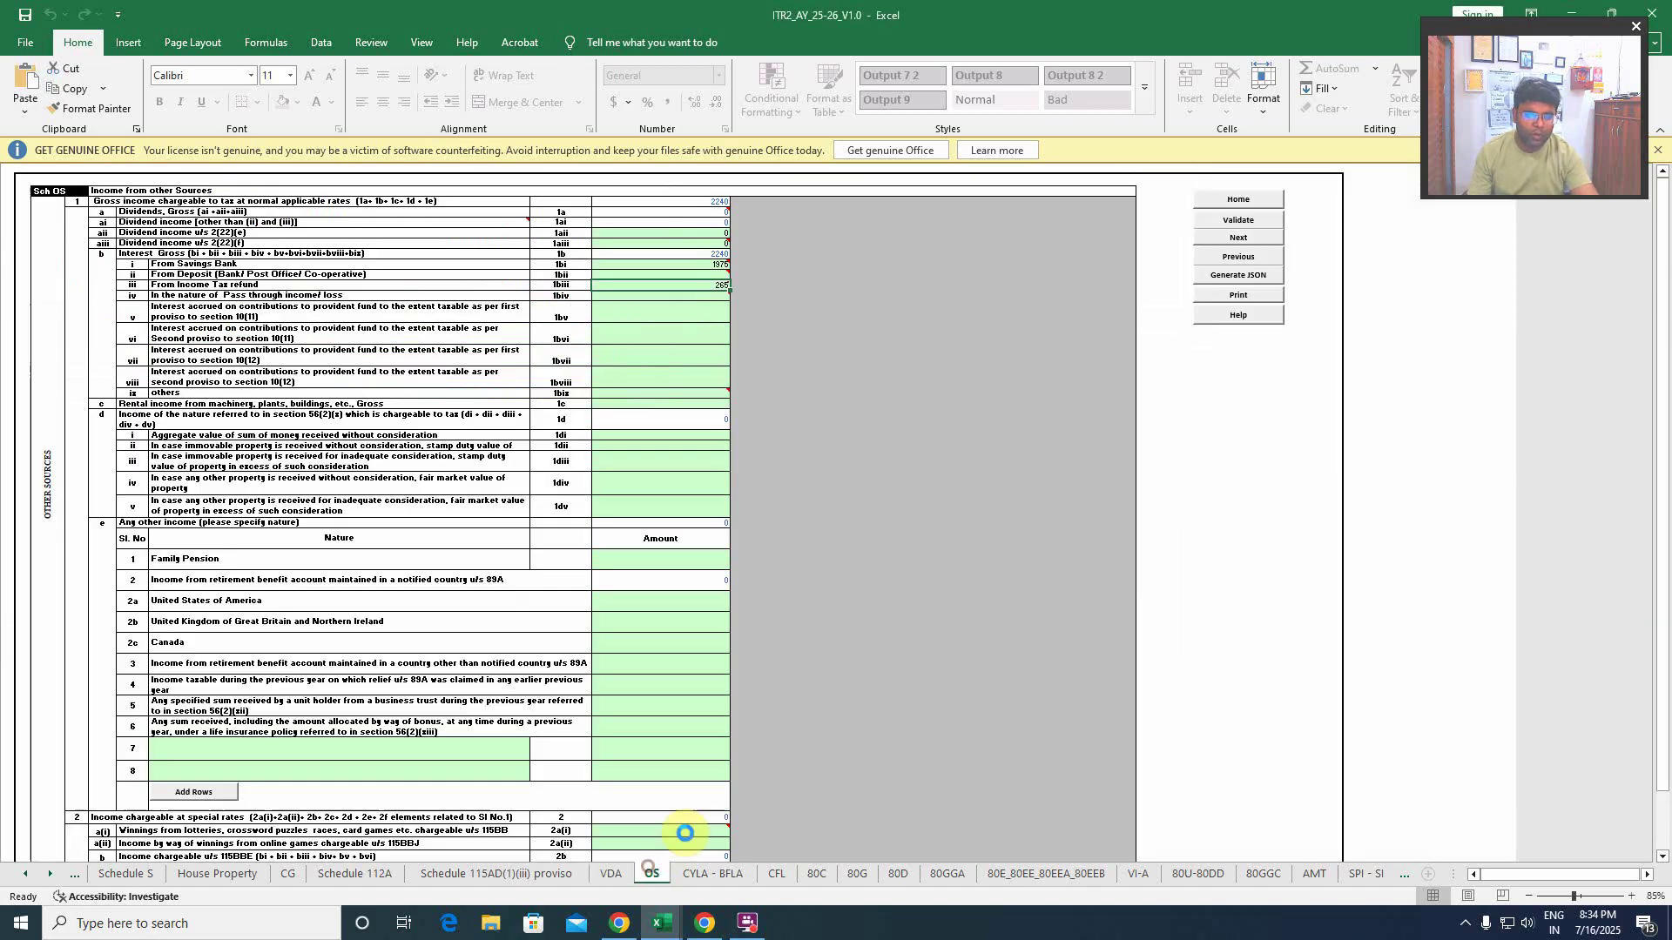
left_click(717, 202)
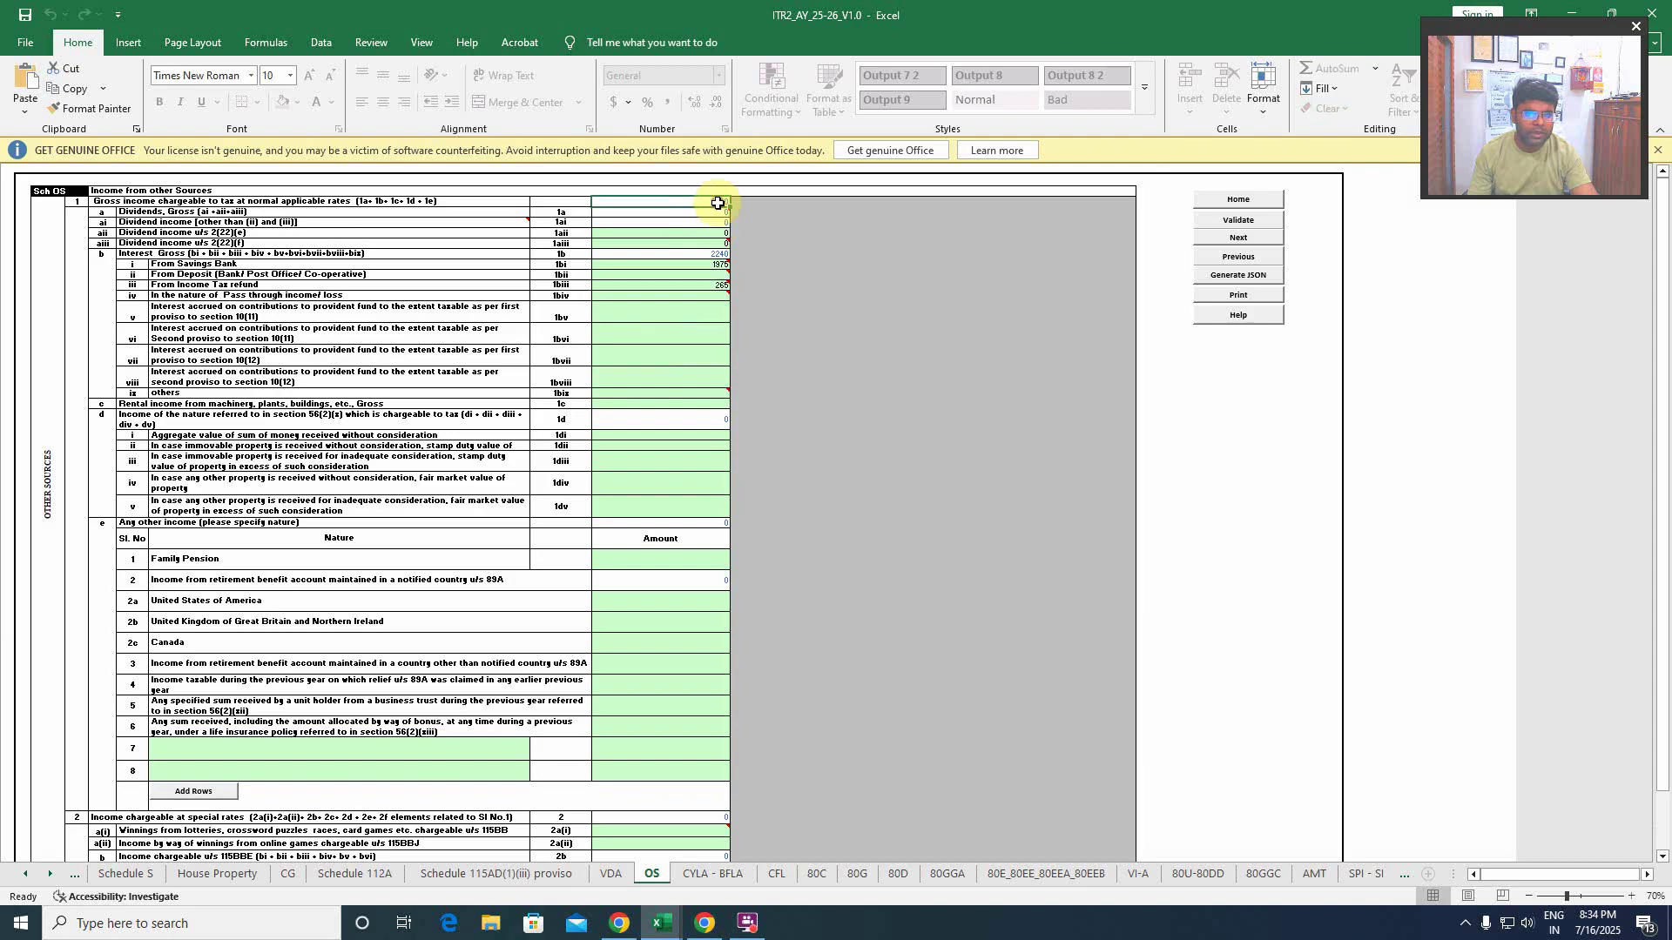
left_click(712, 255)
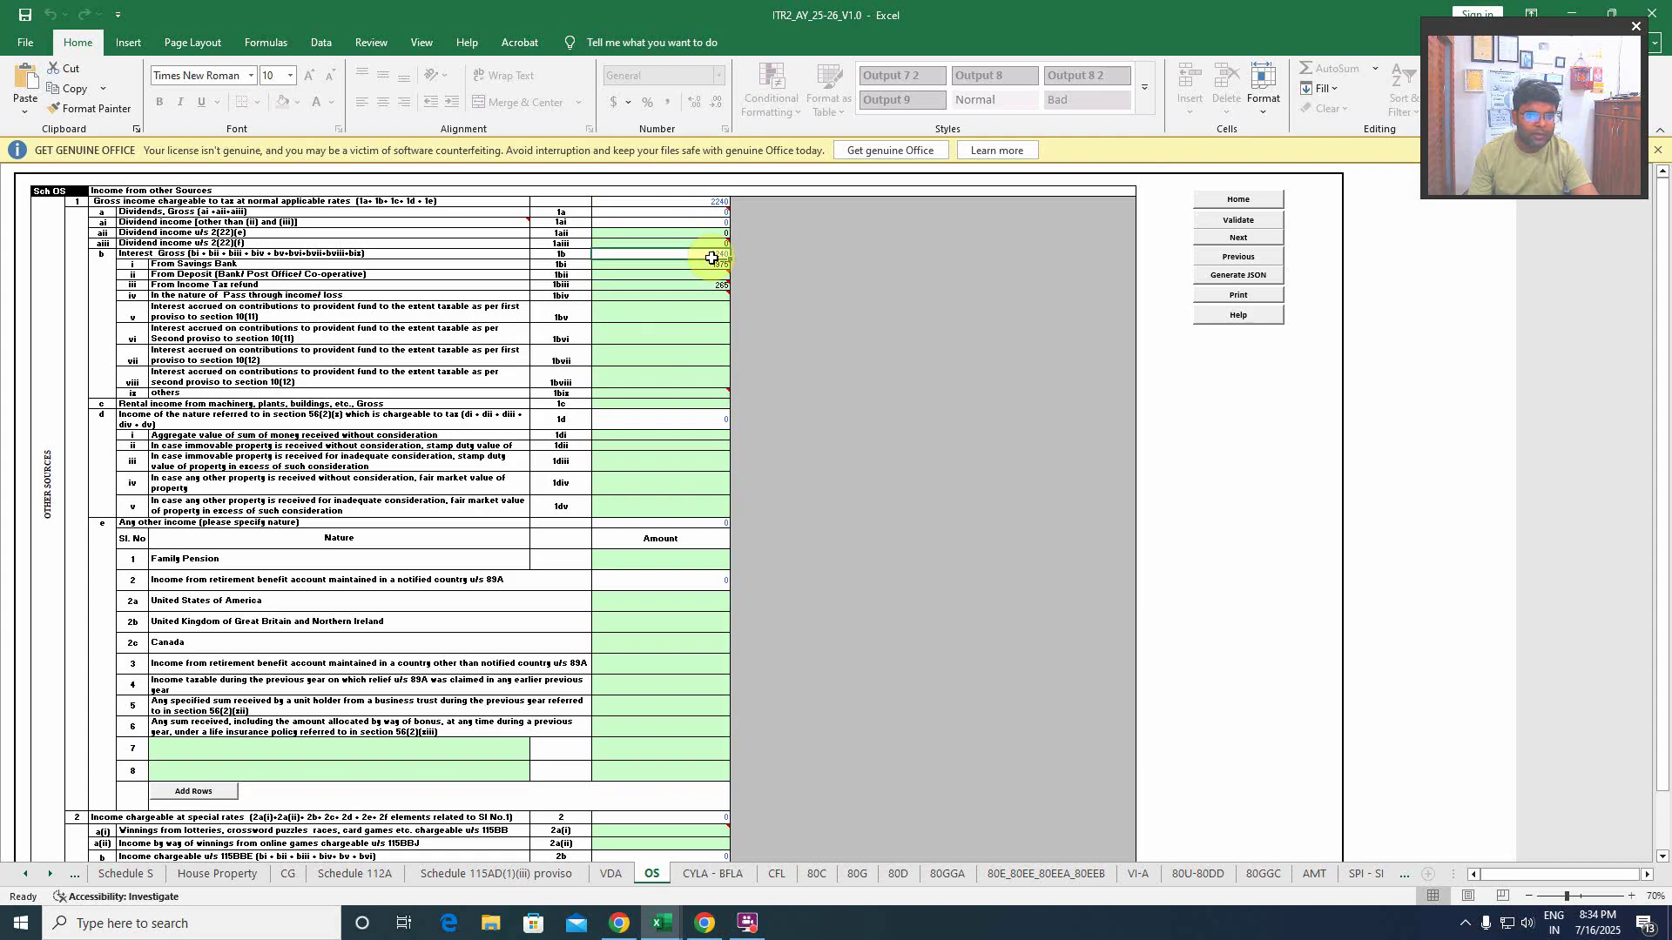
left_click(716, 263)
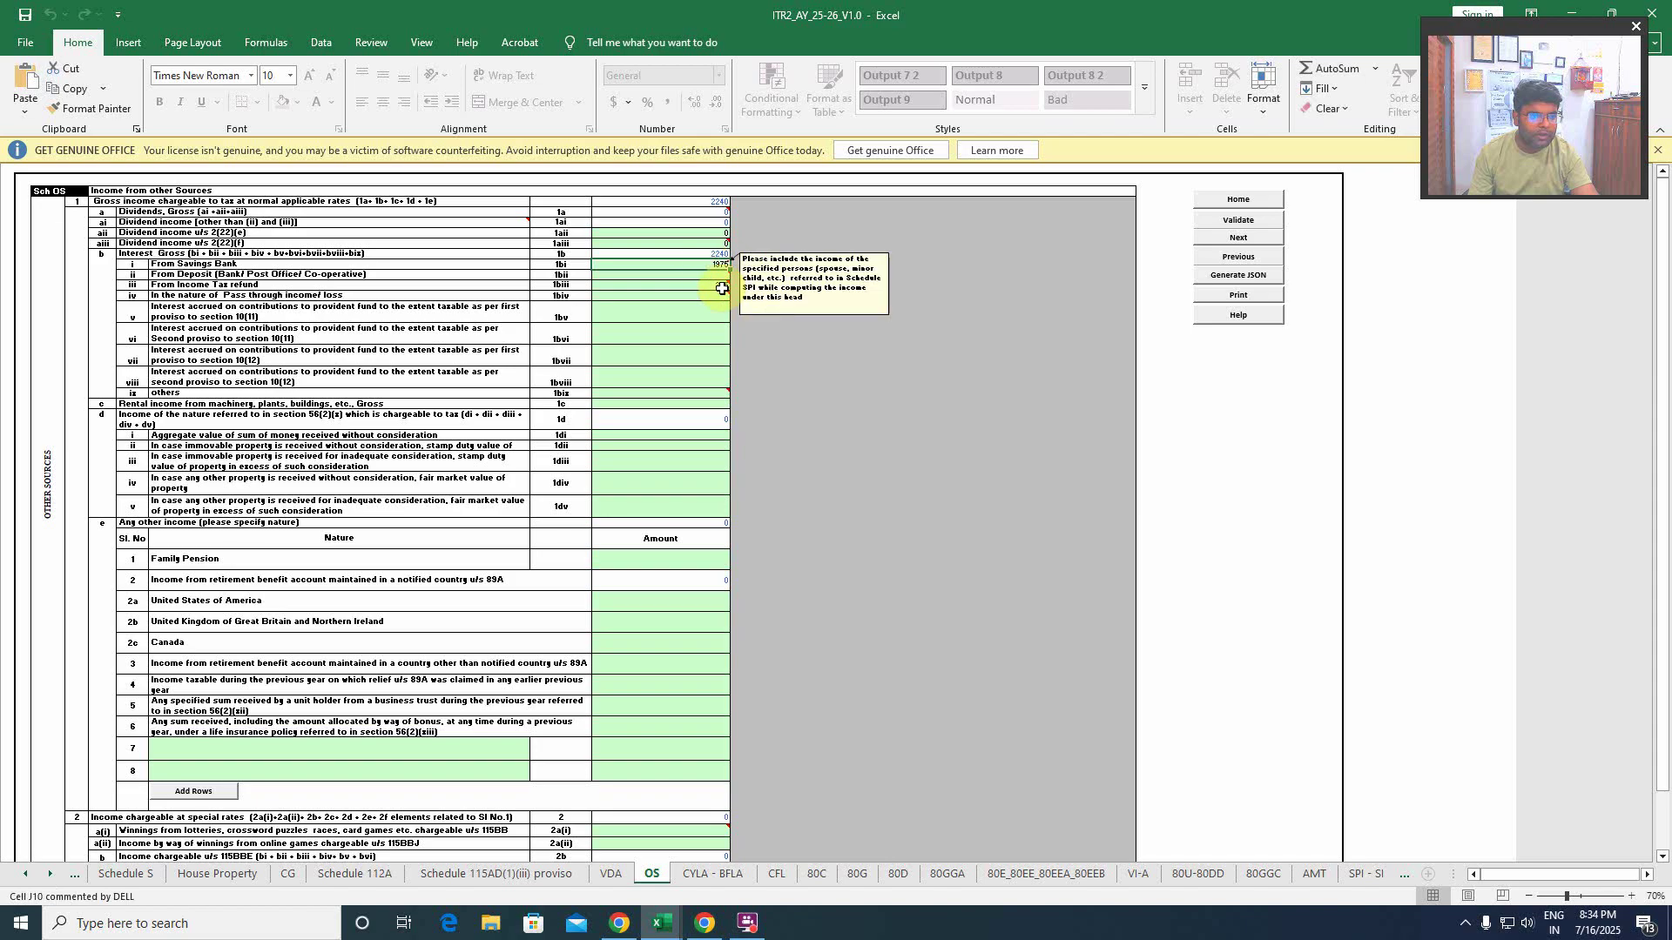
left_click(718, 285)
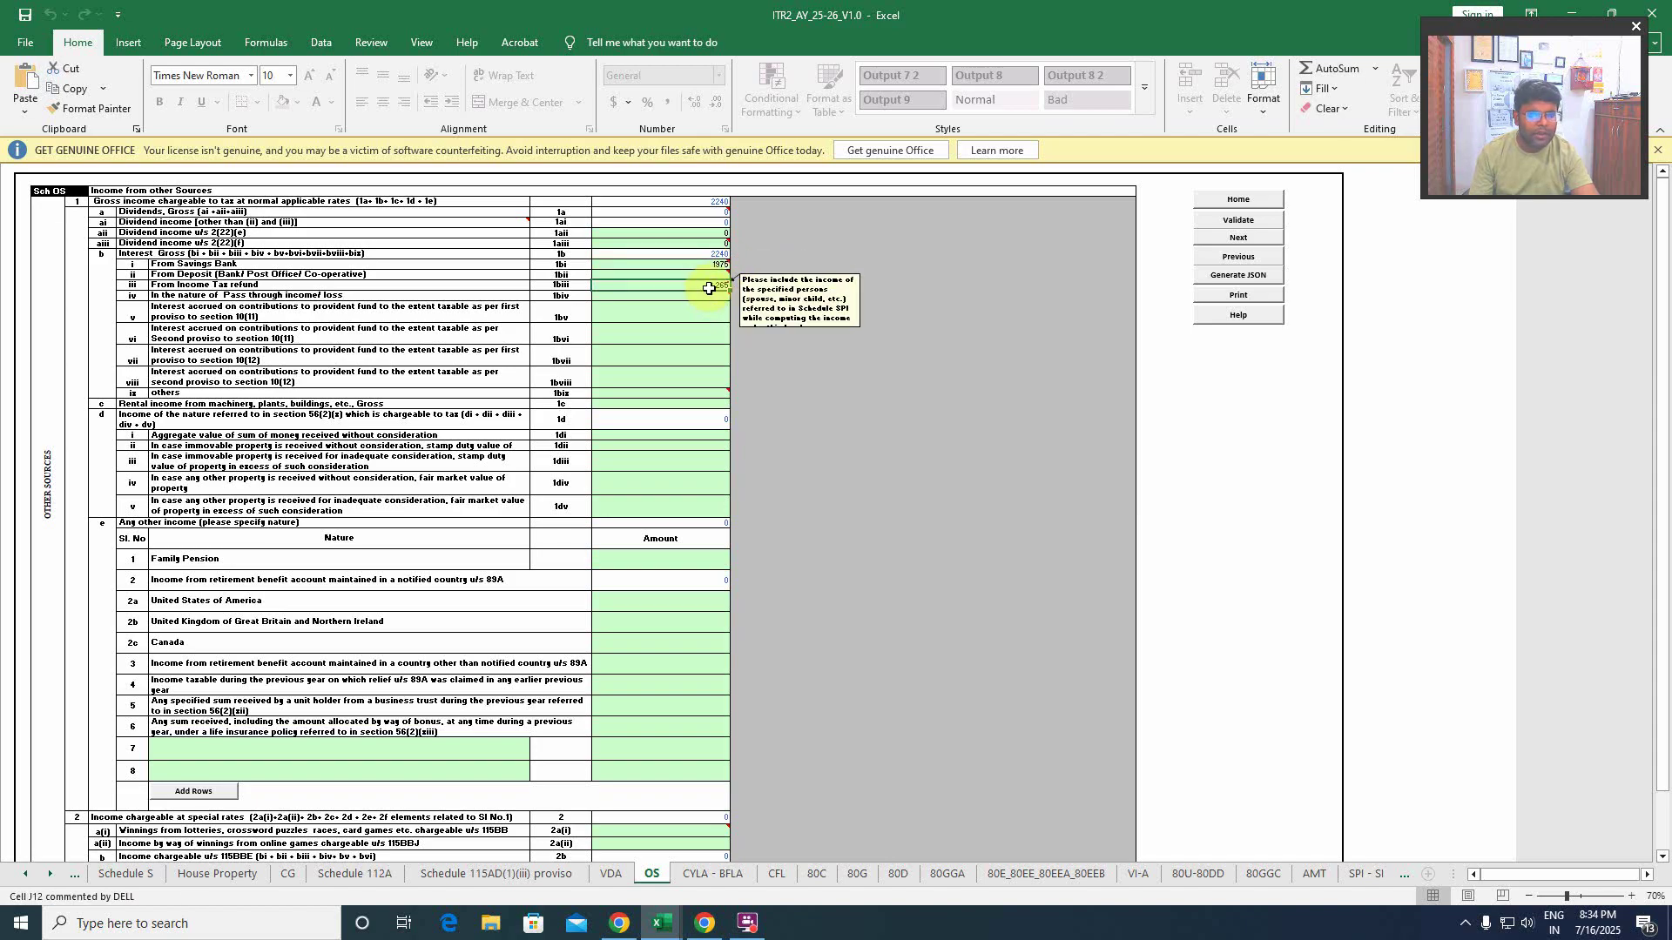
left_click(709, 255)
left_click(721, 274)
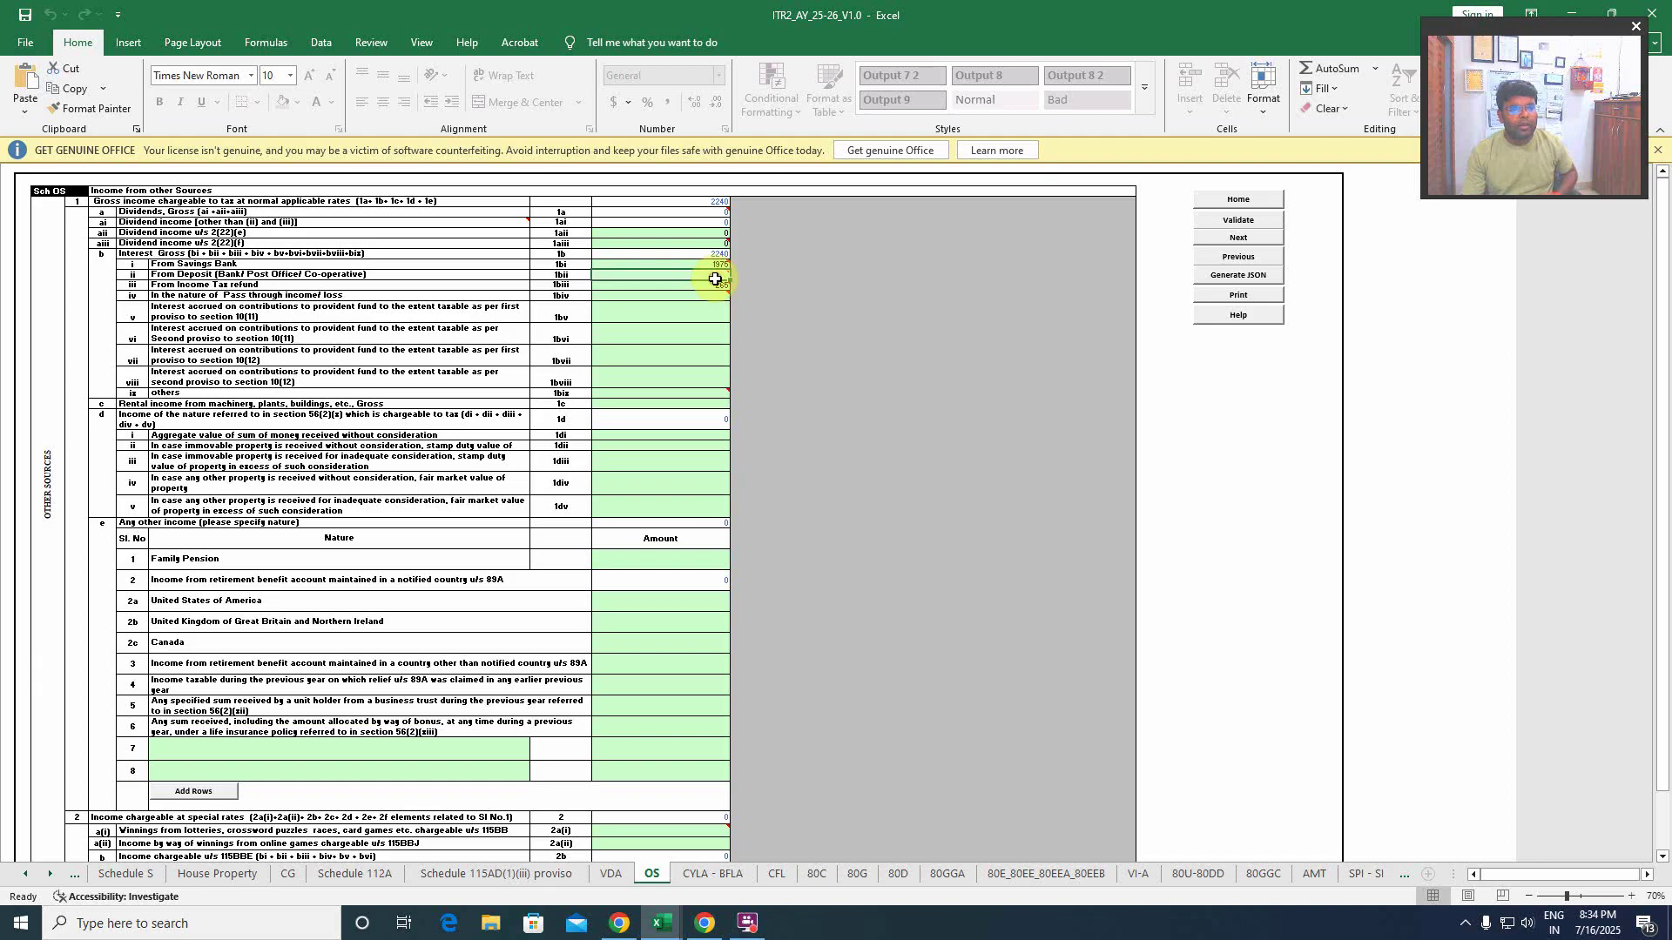
left_click(726, 285)
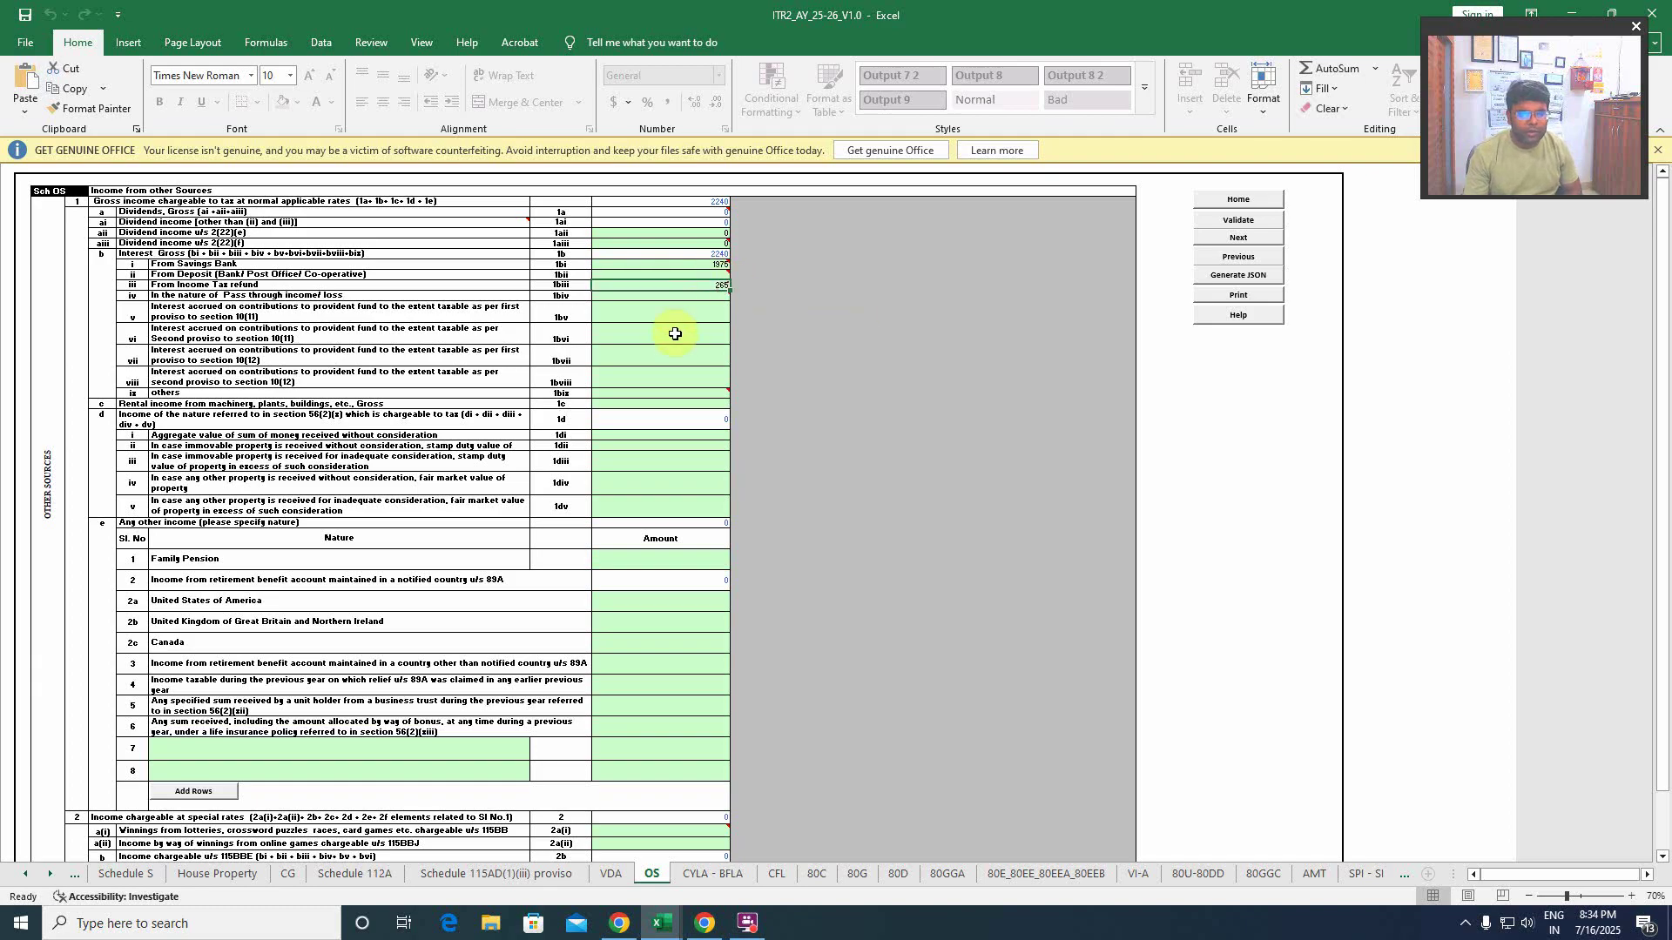
- Check the remaining sections of Schedule OS, validate the schedule and dismiss the alert
scroll(674, 333, "down", 10)
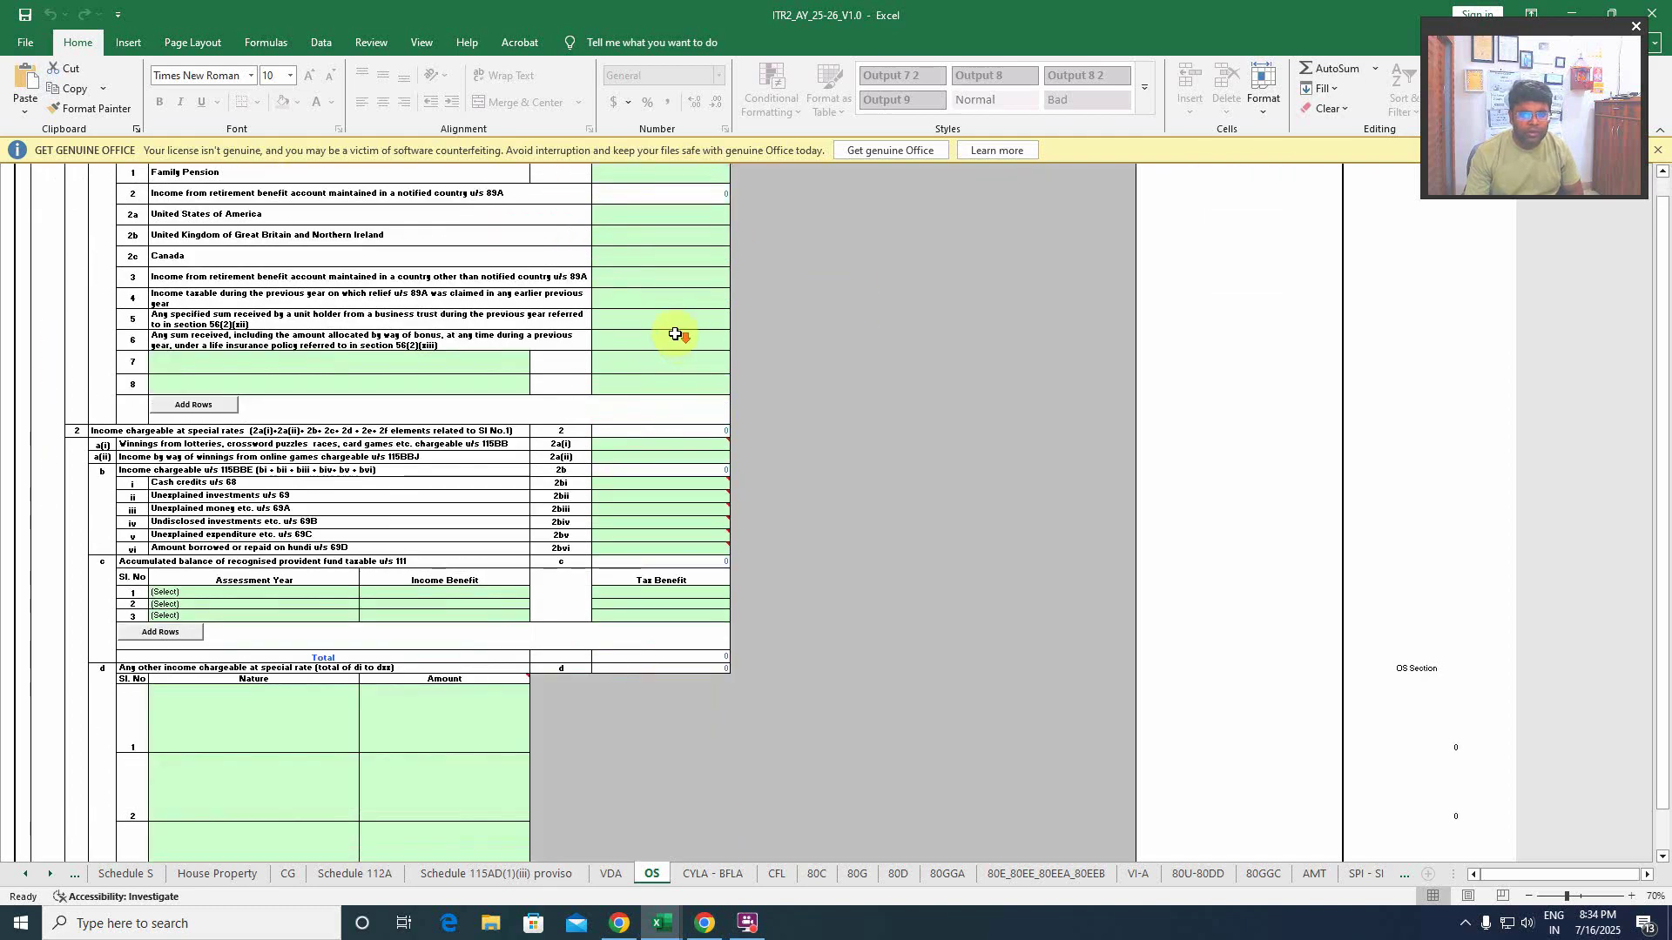
scroll(675, 334, "up", 5)
scroll(675, 333, "up", 5)
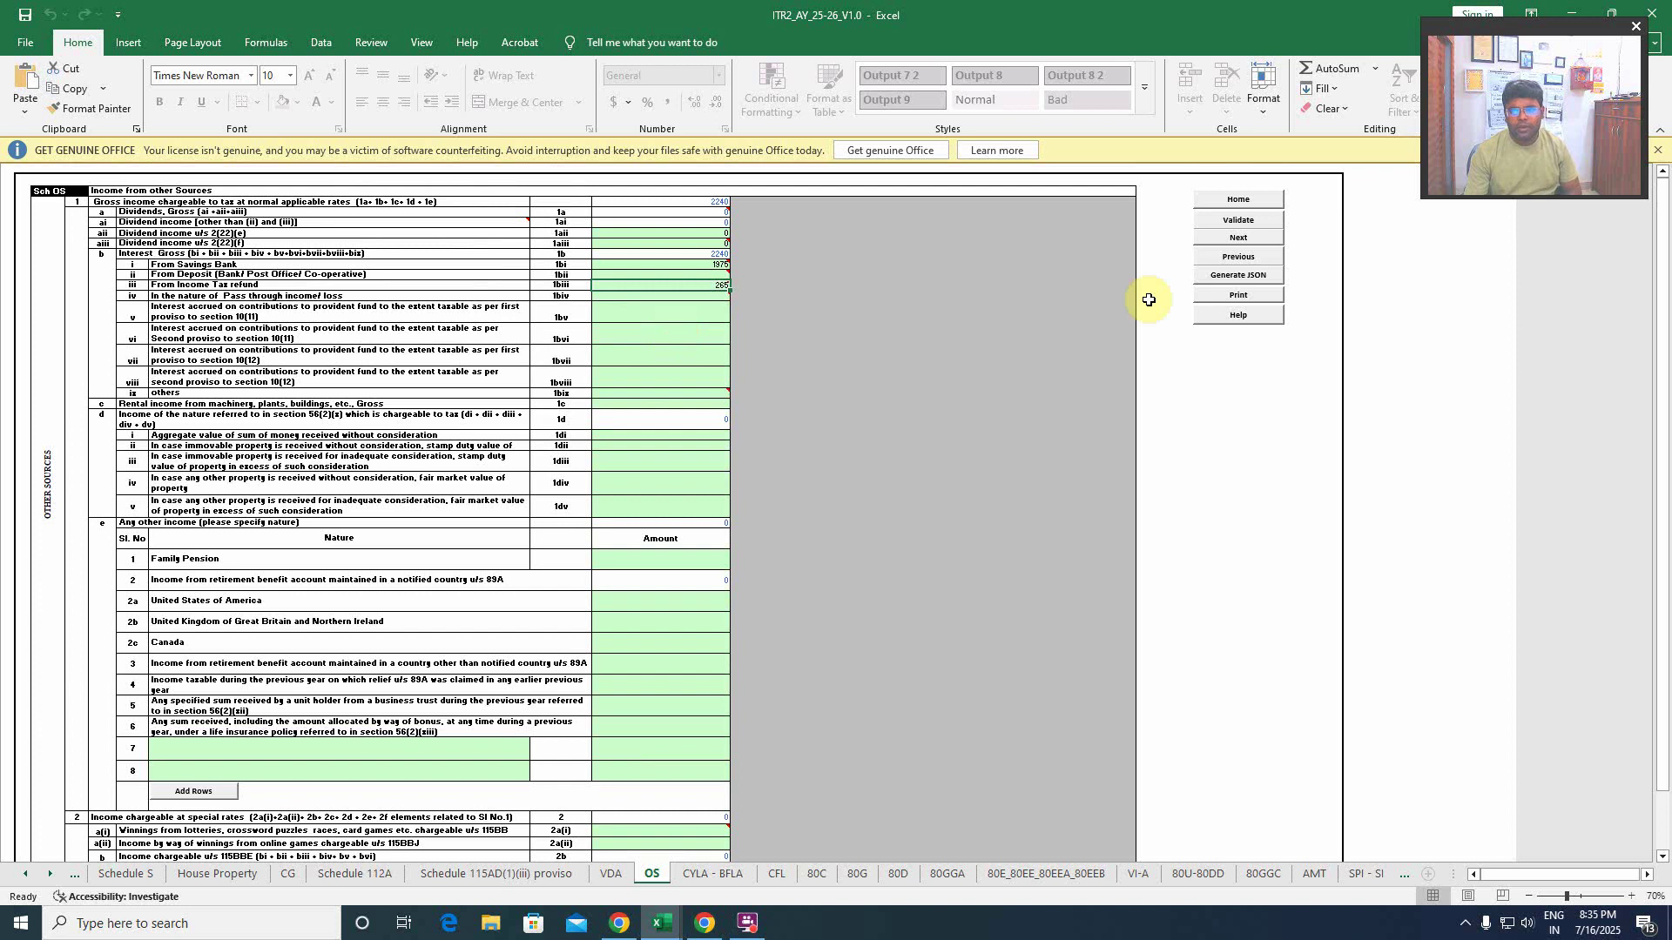
left_click(1237, 221)
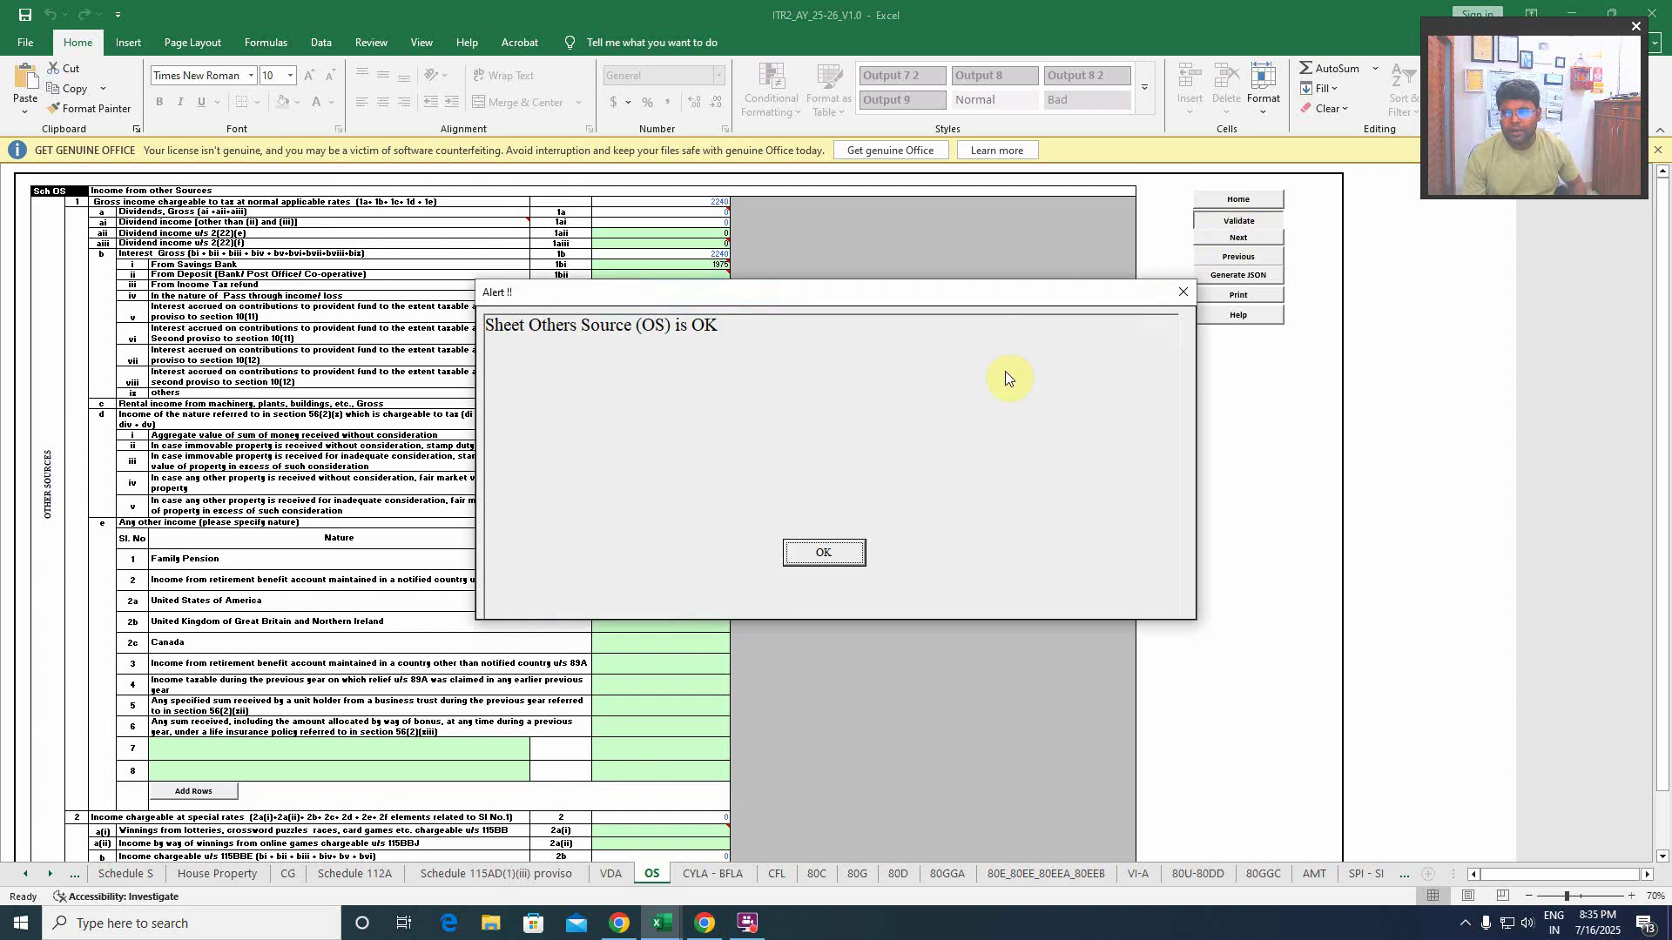
left_click(831, 552)
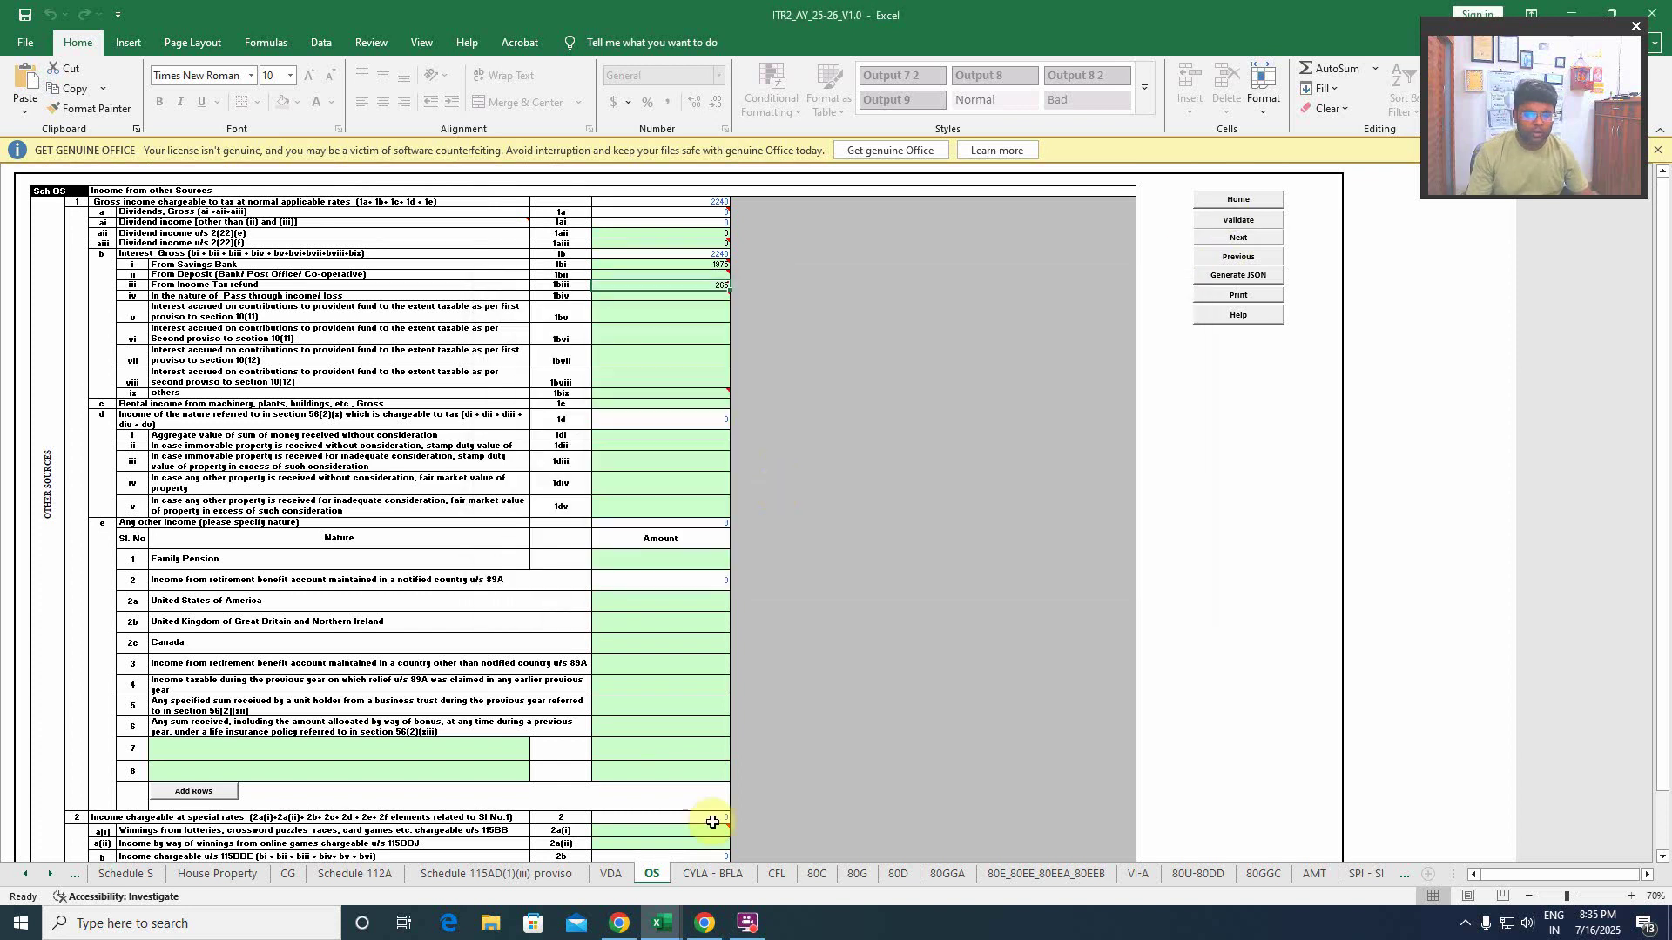
- Open the CYLA - BFLA sheet and review the current-year and brought-forward loss set-off tables for each income head
left_click(712, 874)
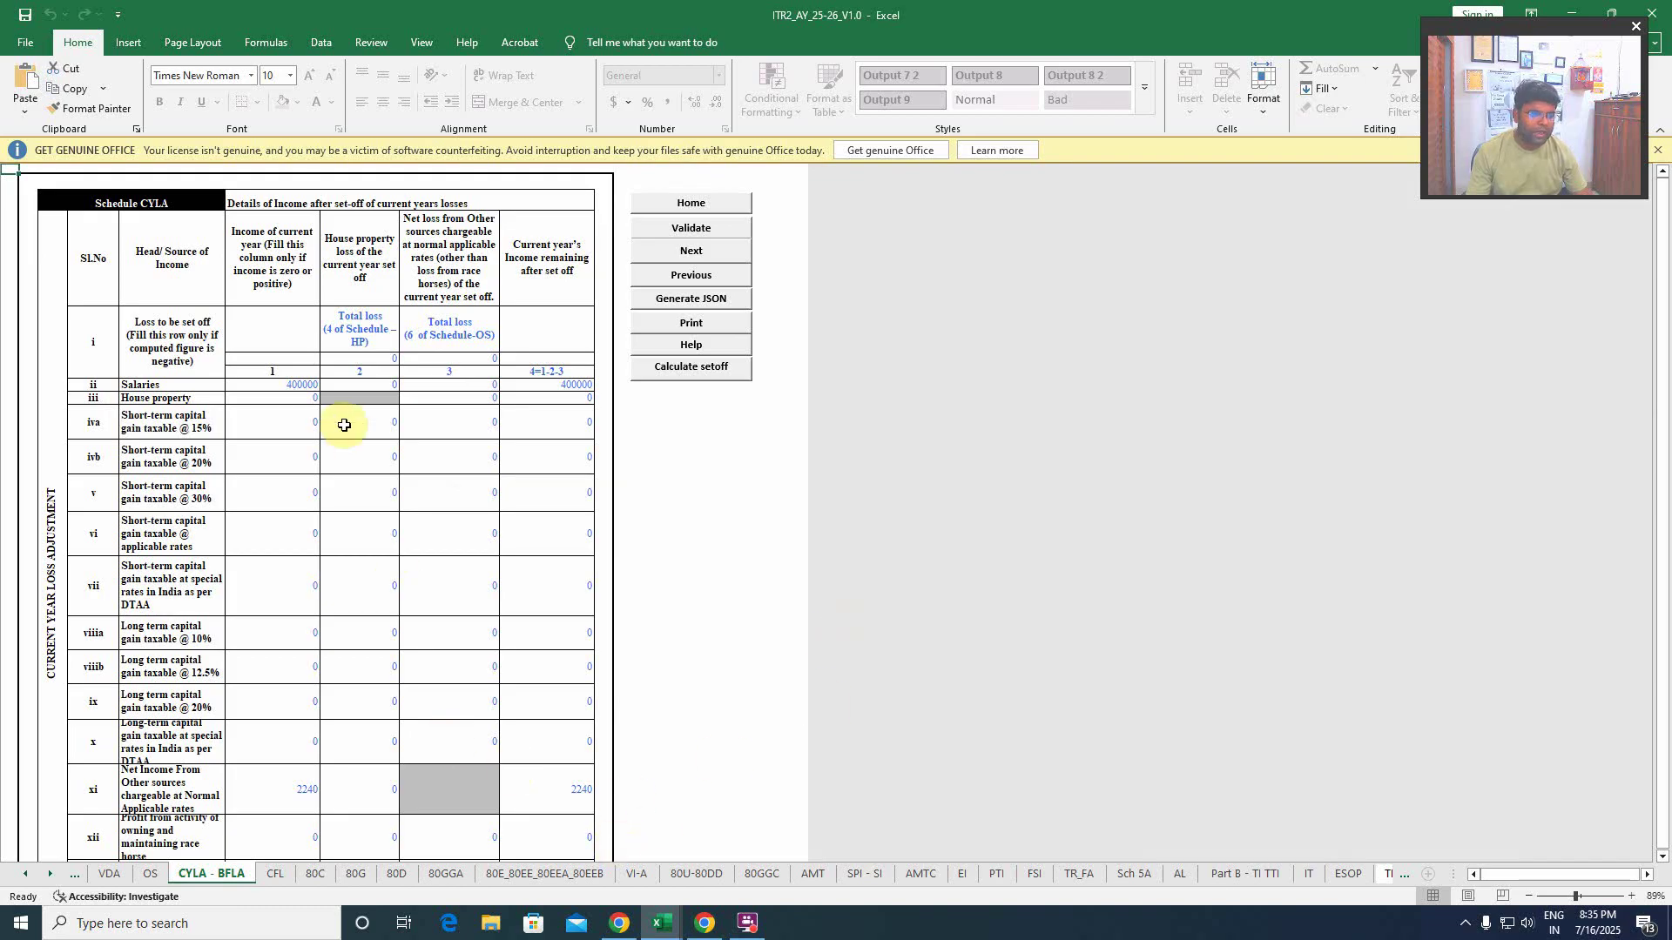
scroll(514, 618, "down", 3)
scroll(514, 618, "up", 3)
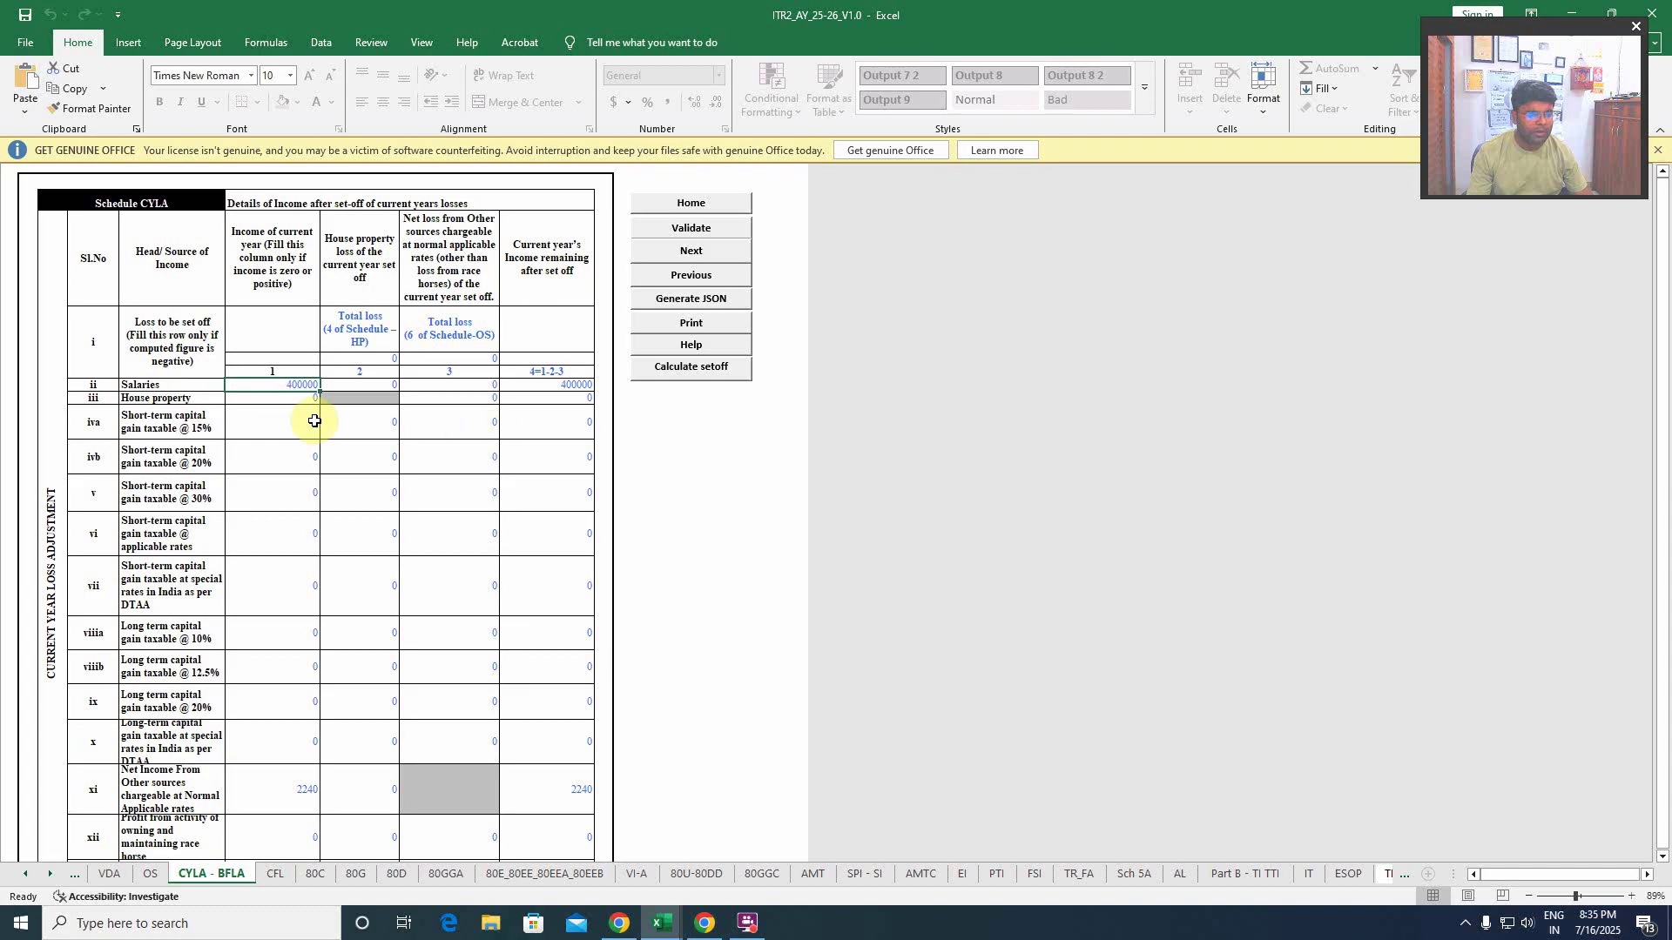
scroll(543, 517, "down", 3)
left_click(565, 547)
scroll(549, 616, "down", 5)
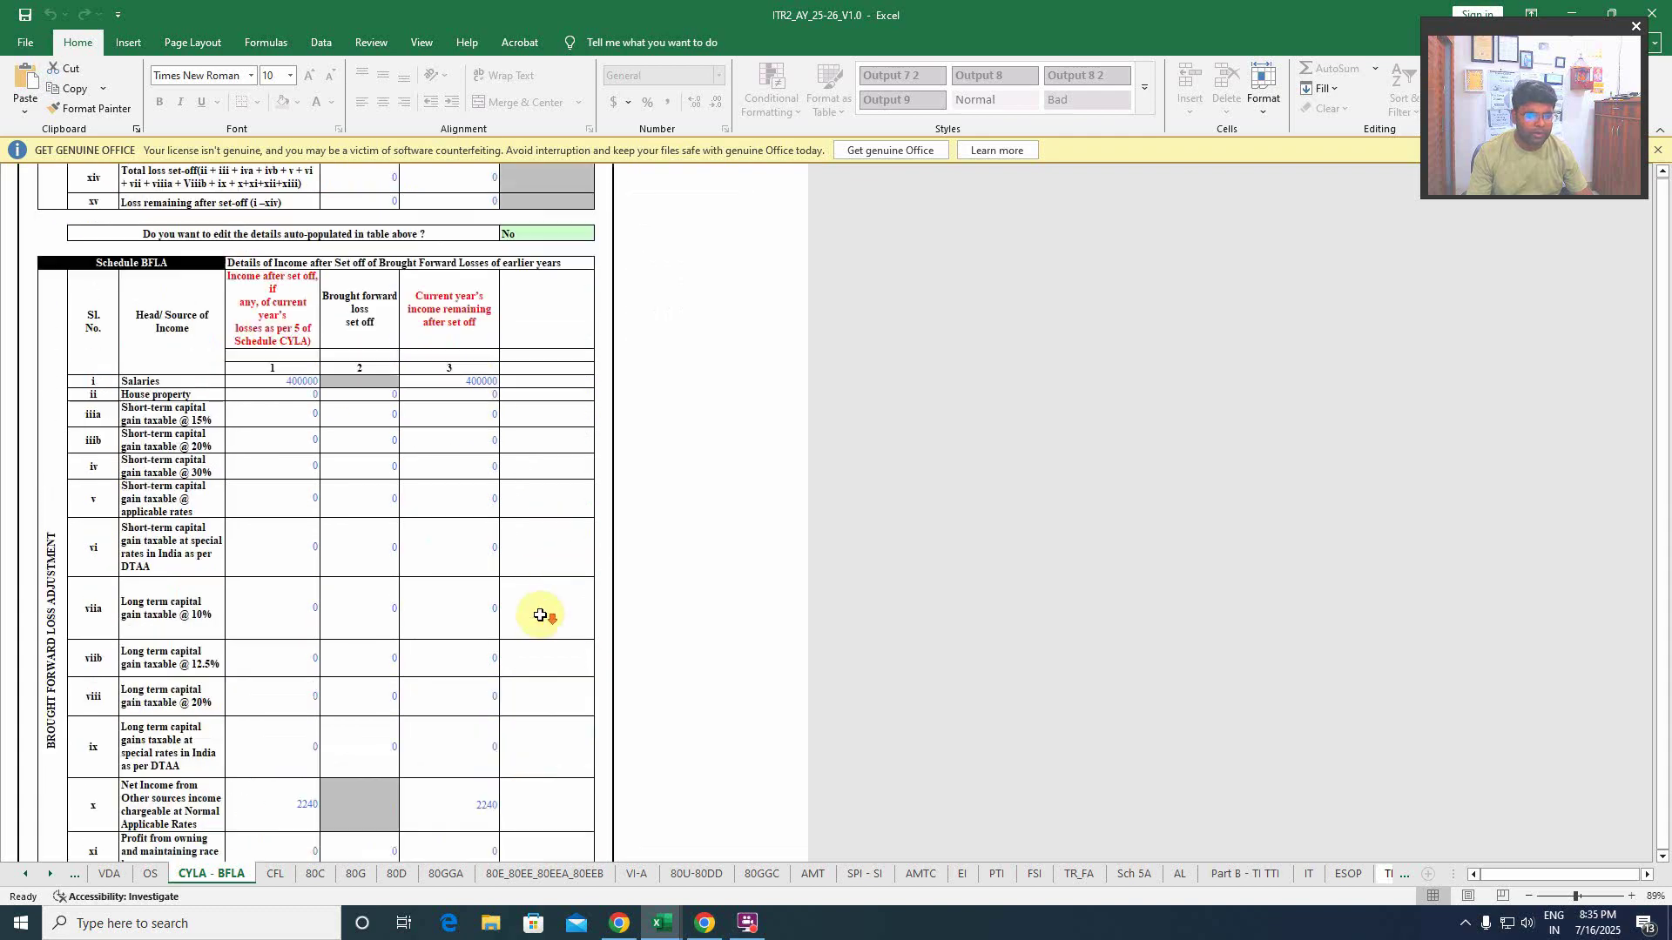
scroll(539, 615, "down", 3)
scroll(539, 615, "up", 2)
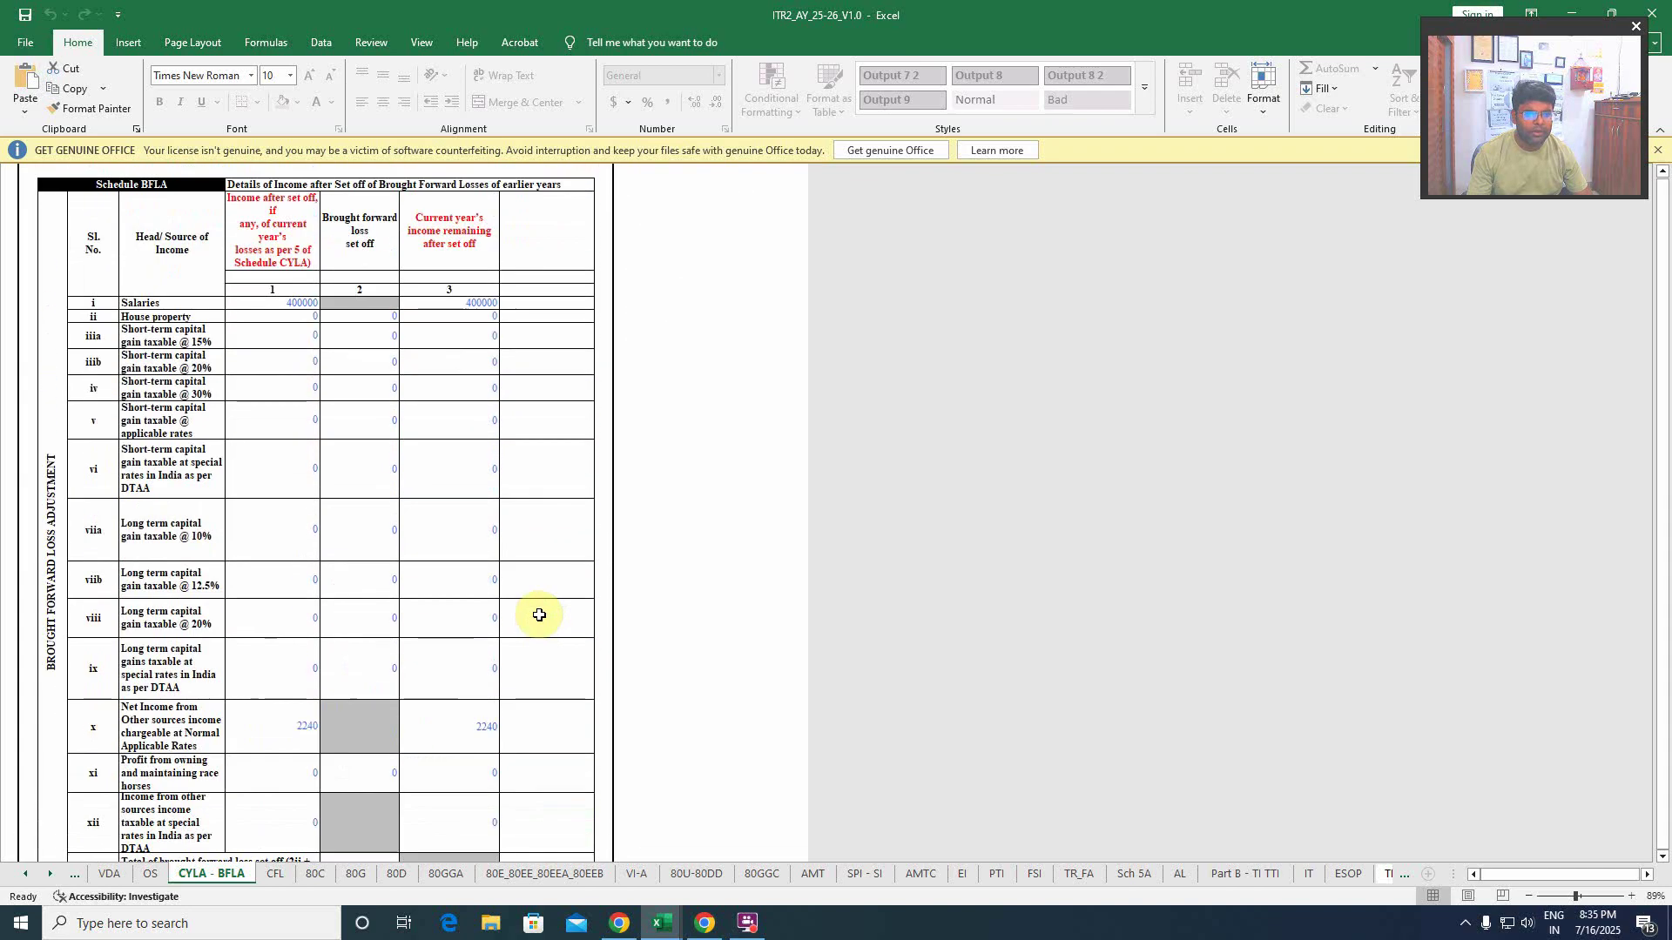
scroll(539, 616, "down", 2)
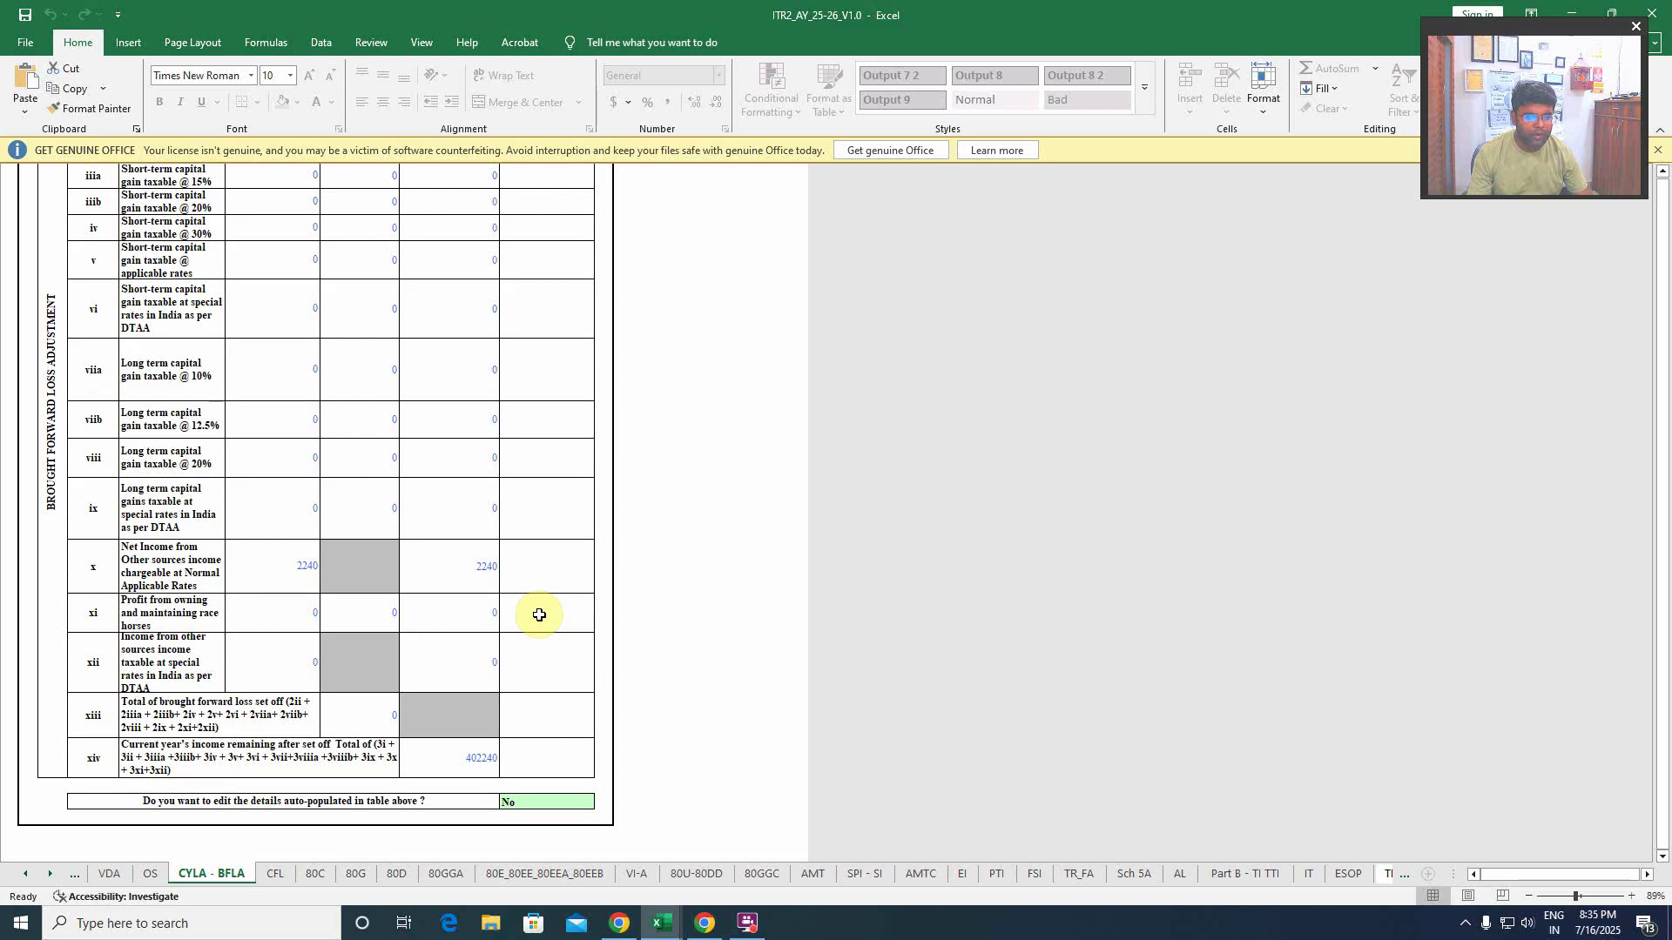
scroll(539, 616, "down", 4)
scroll(539, 615, "up", 12)
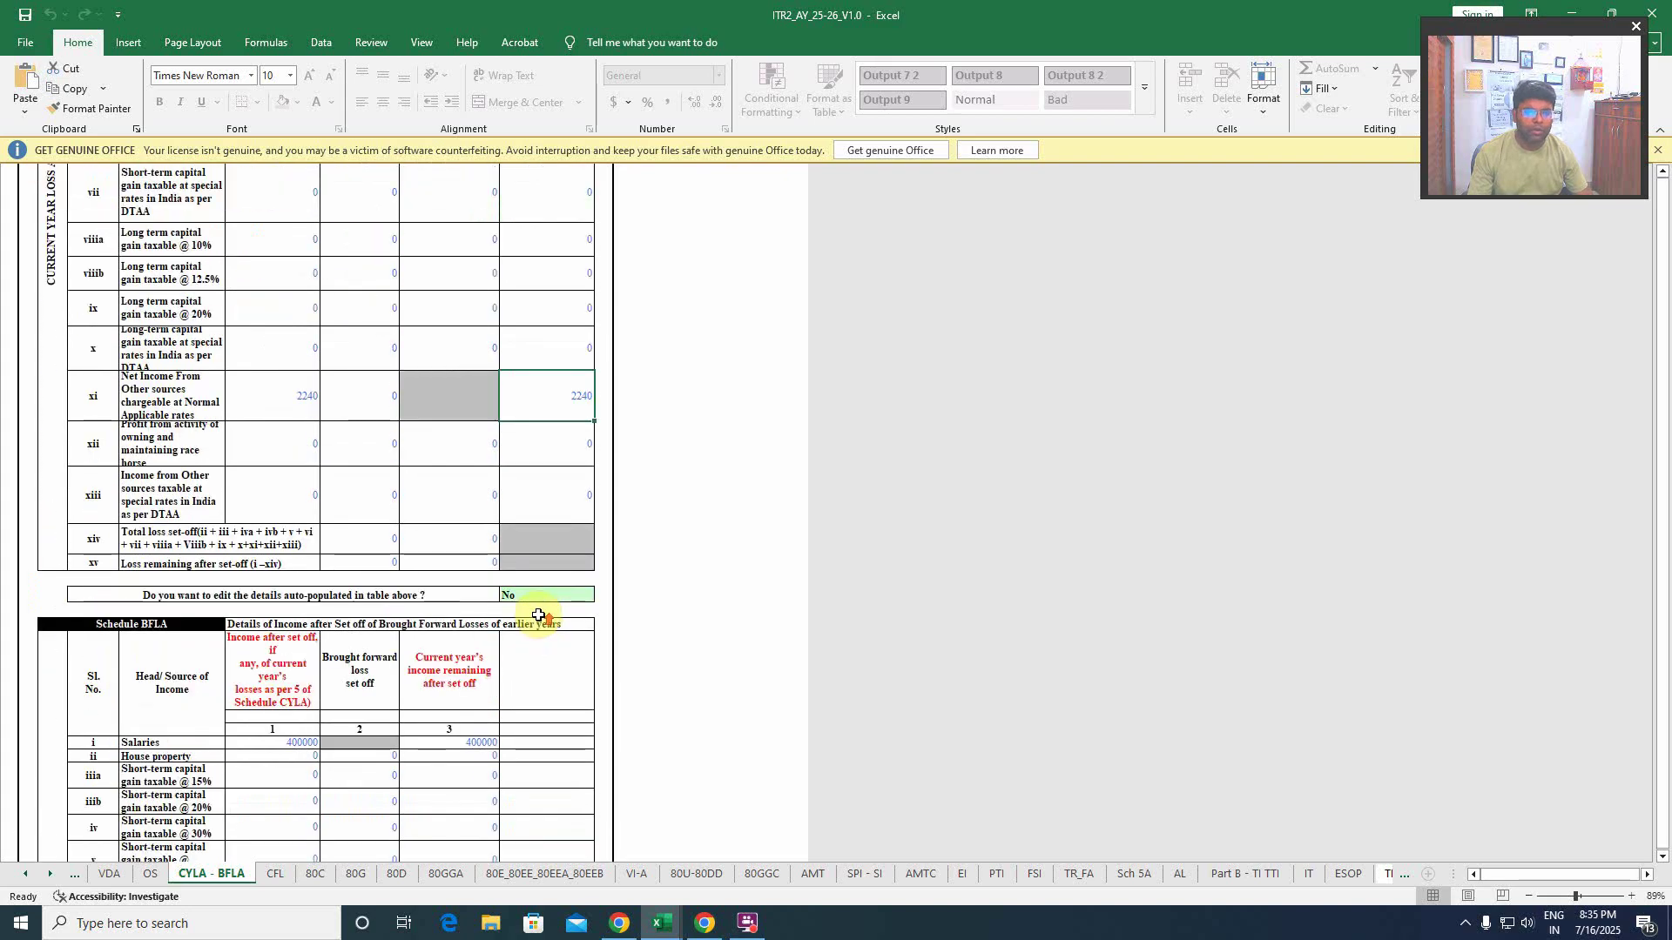
scroll(539, 616, "down", 5)
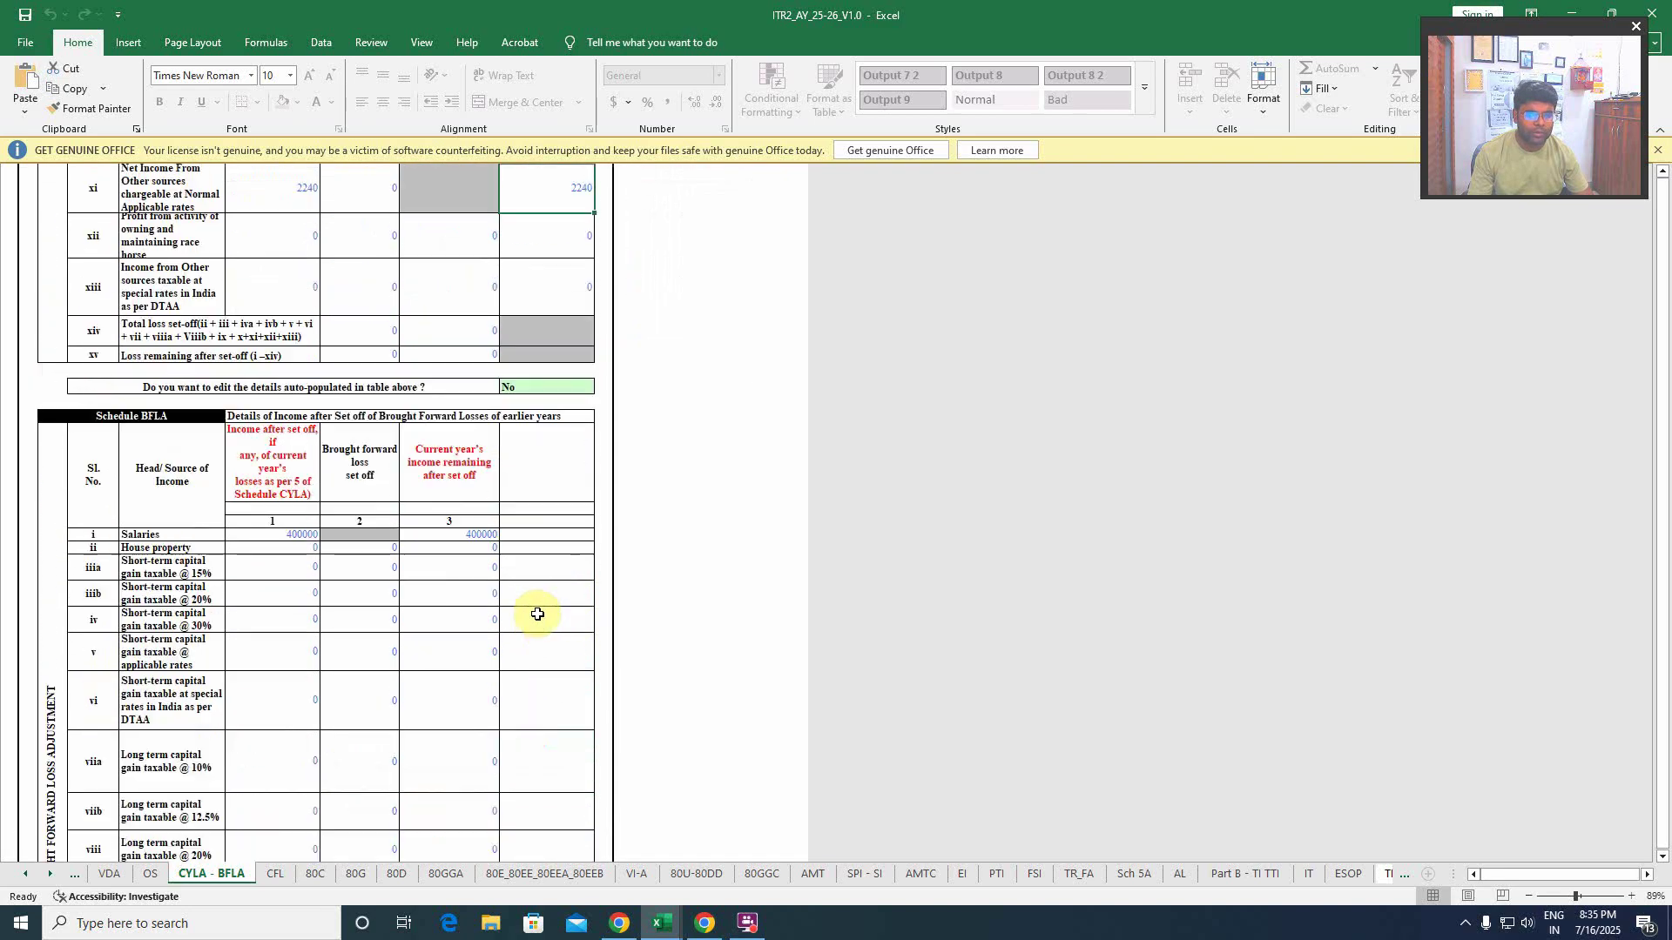
scroll(538, 616, "up", 5)
scroll(539, 615, "down", 5)
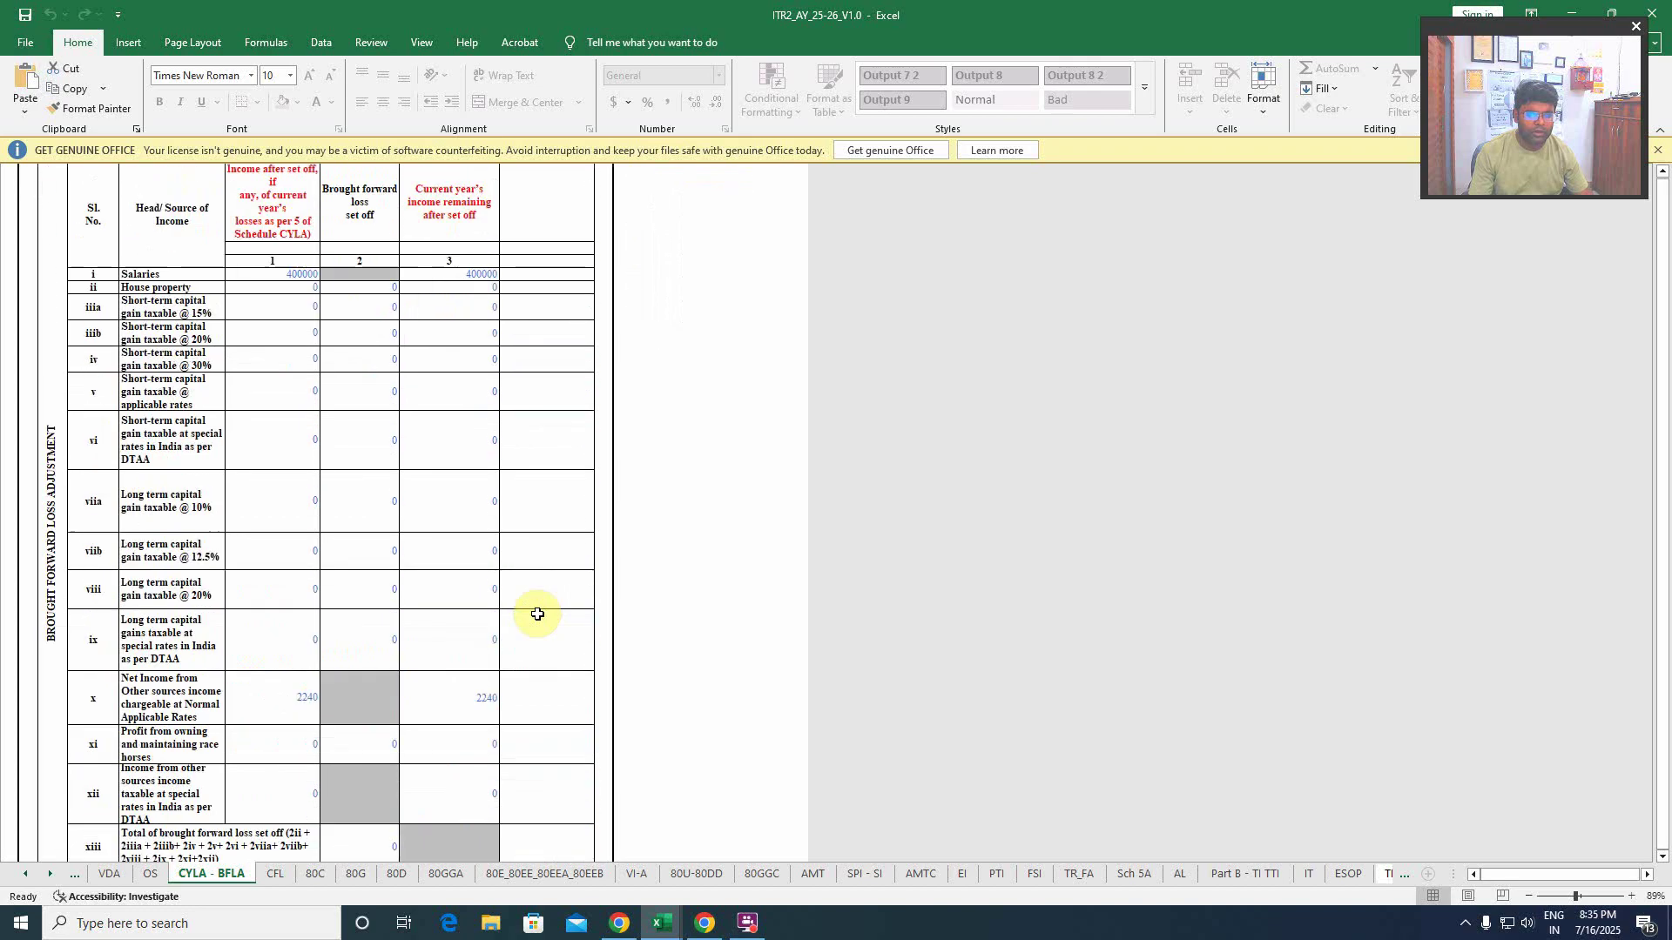
- Validate the CYLA - BFLA sheet and dismiss the alert
scroll(539, 616, "up", 5)
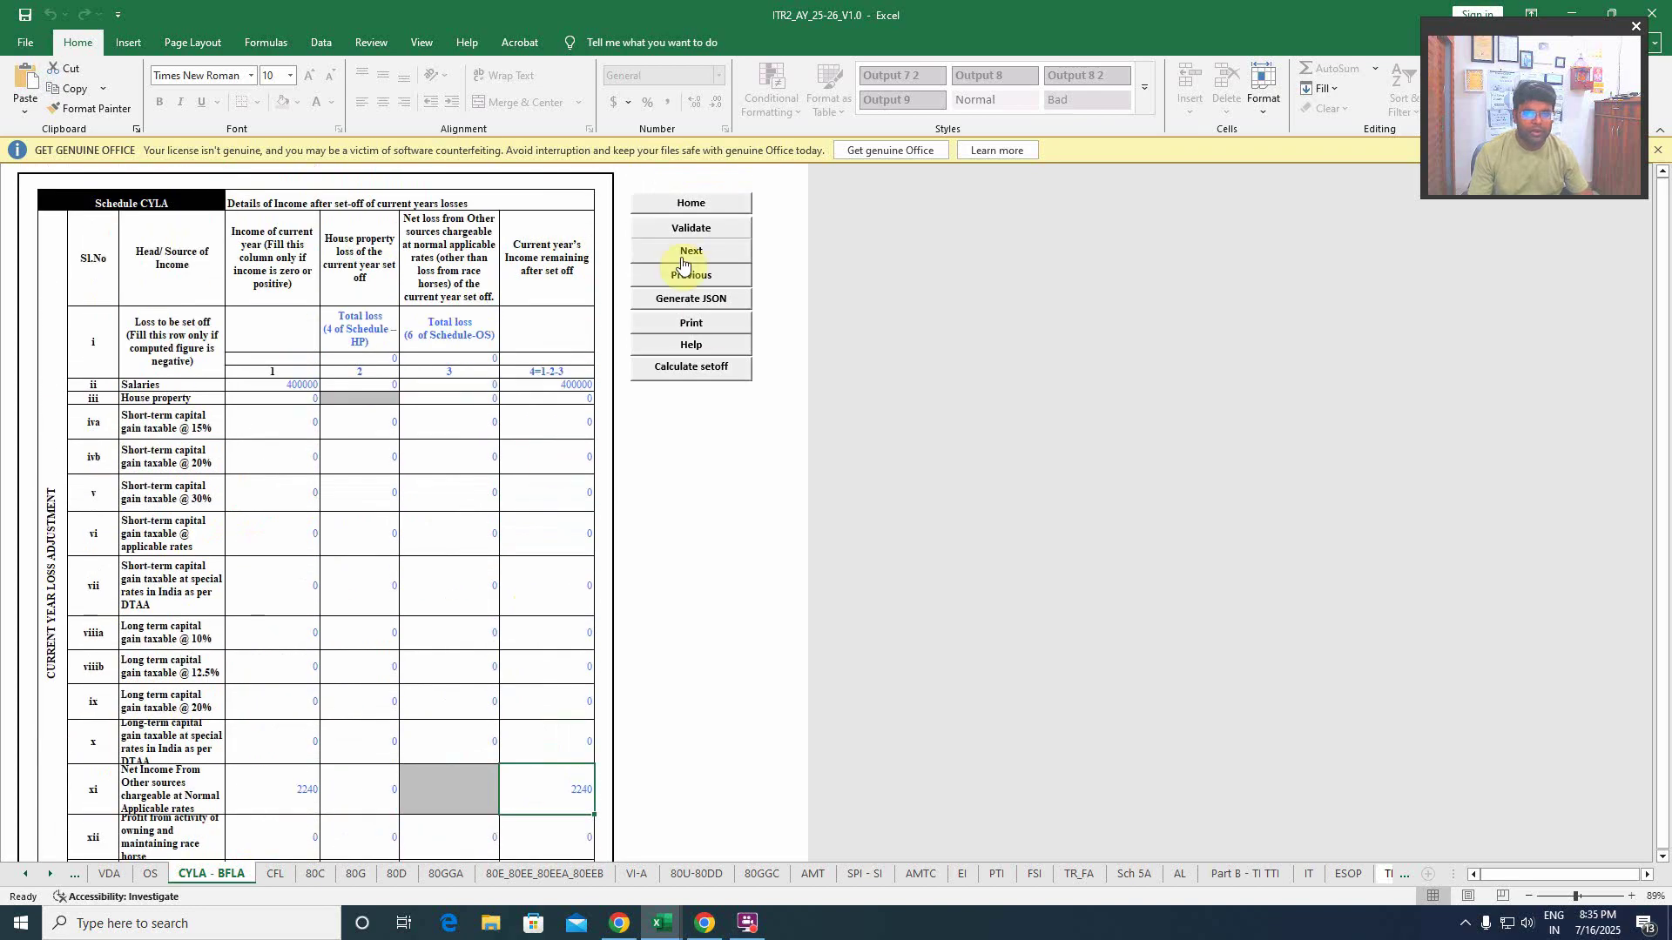
left_click(677, 226)
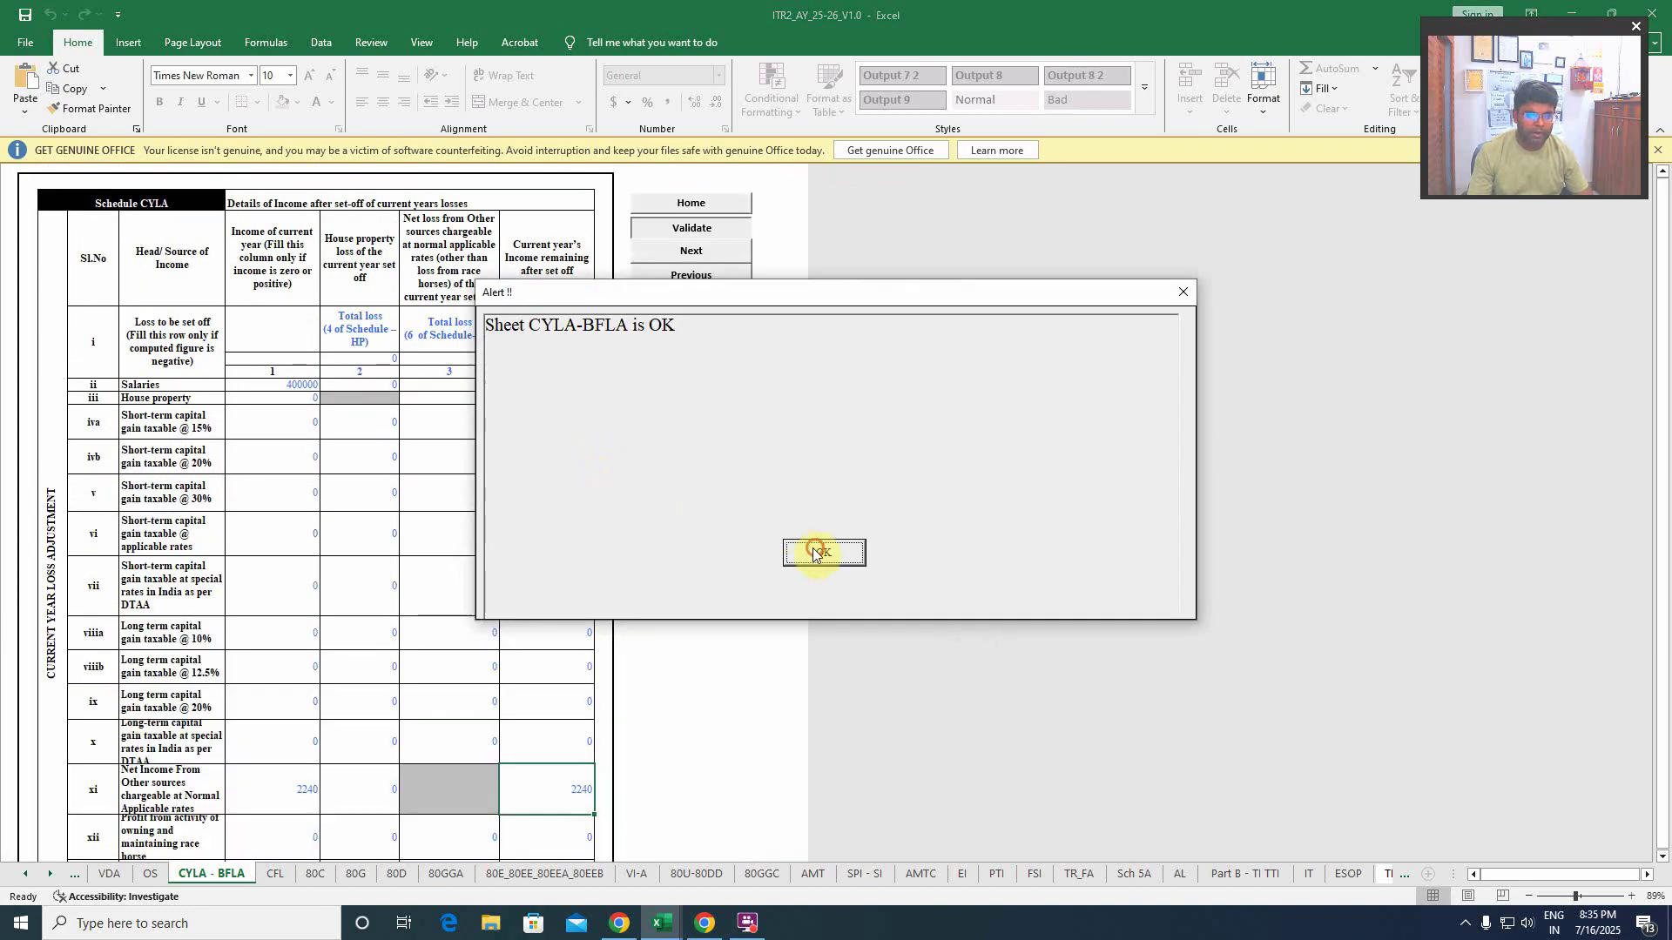
left_click(816, 552)
- Open Schedule CFL for losses carried forward, validate it and dismiss the alert
left_click(270, 874)
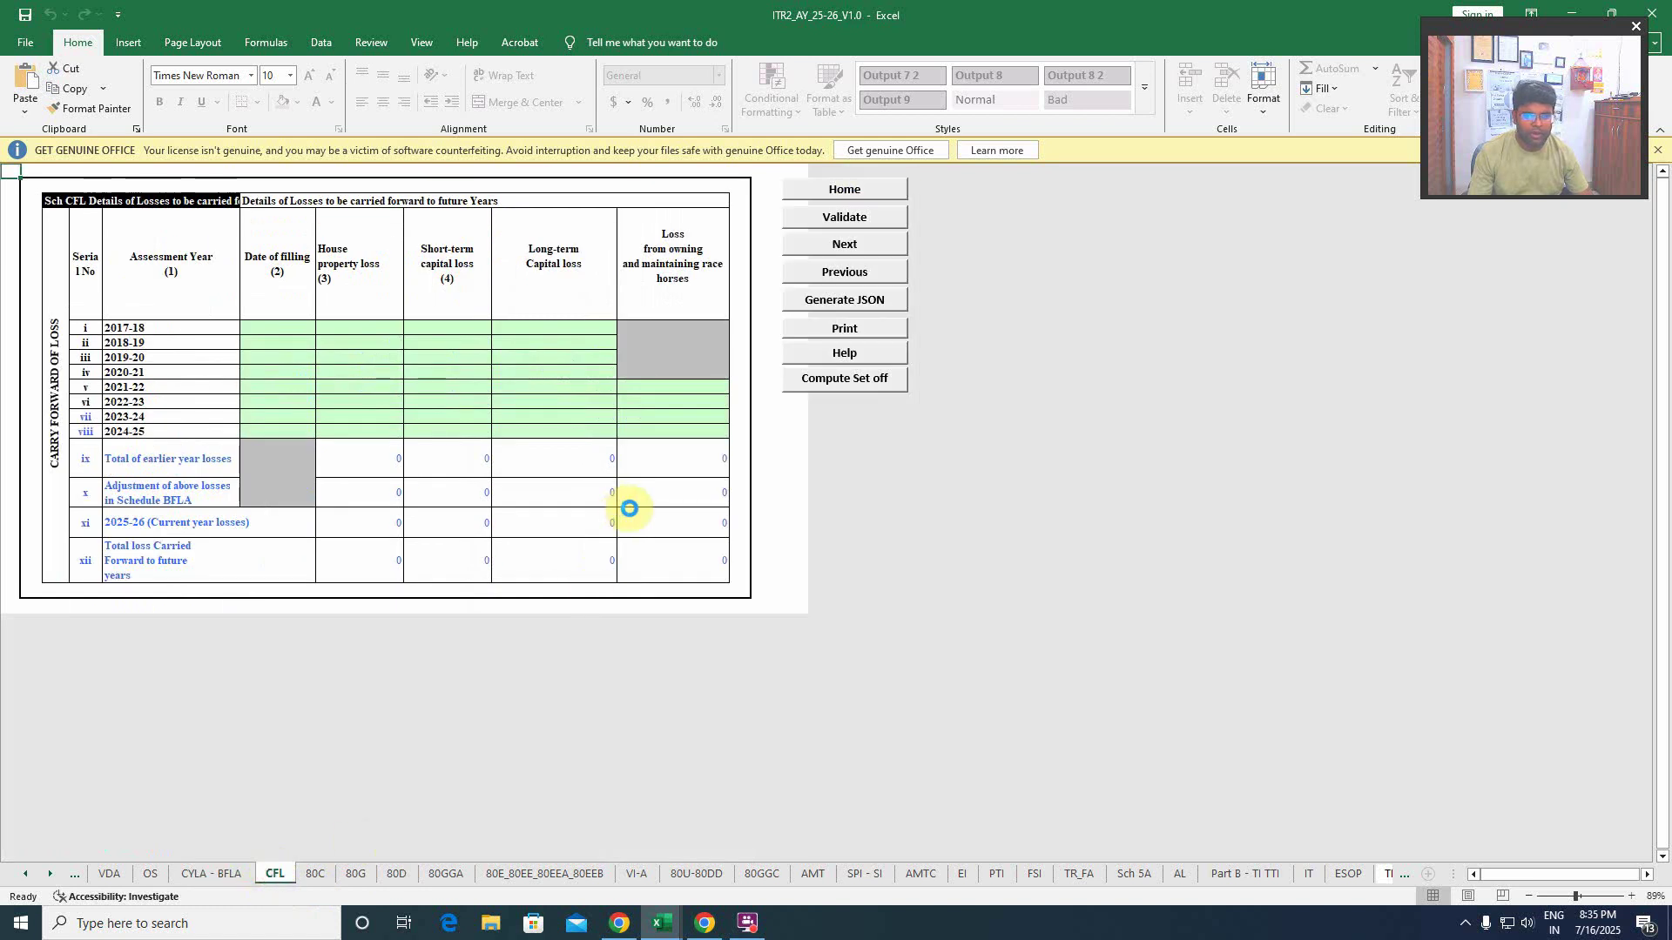
left_click(845, 217)
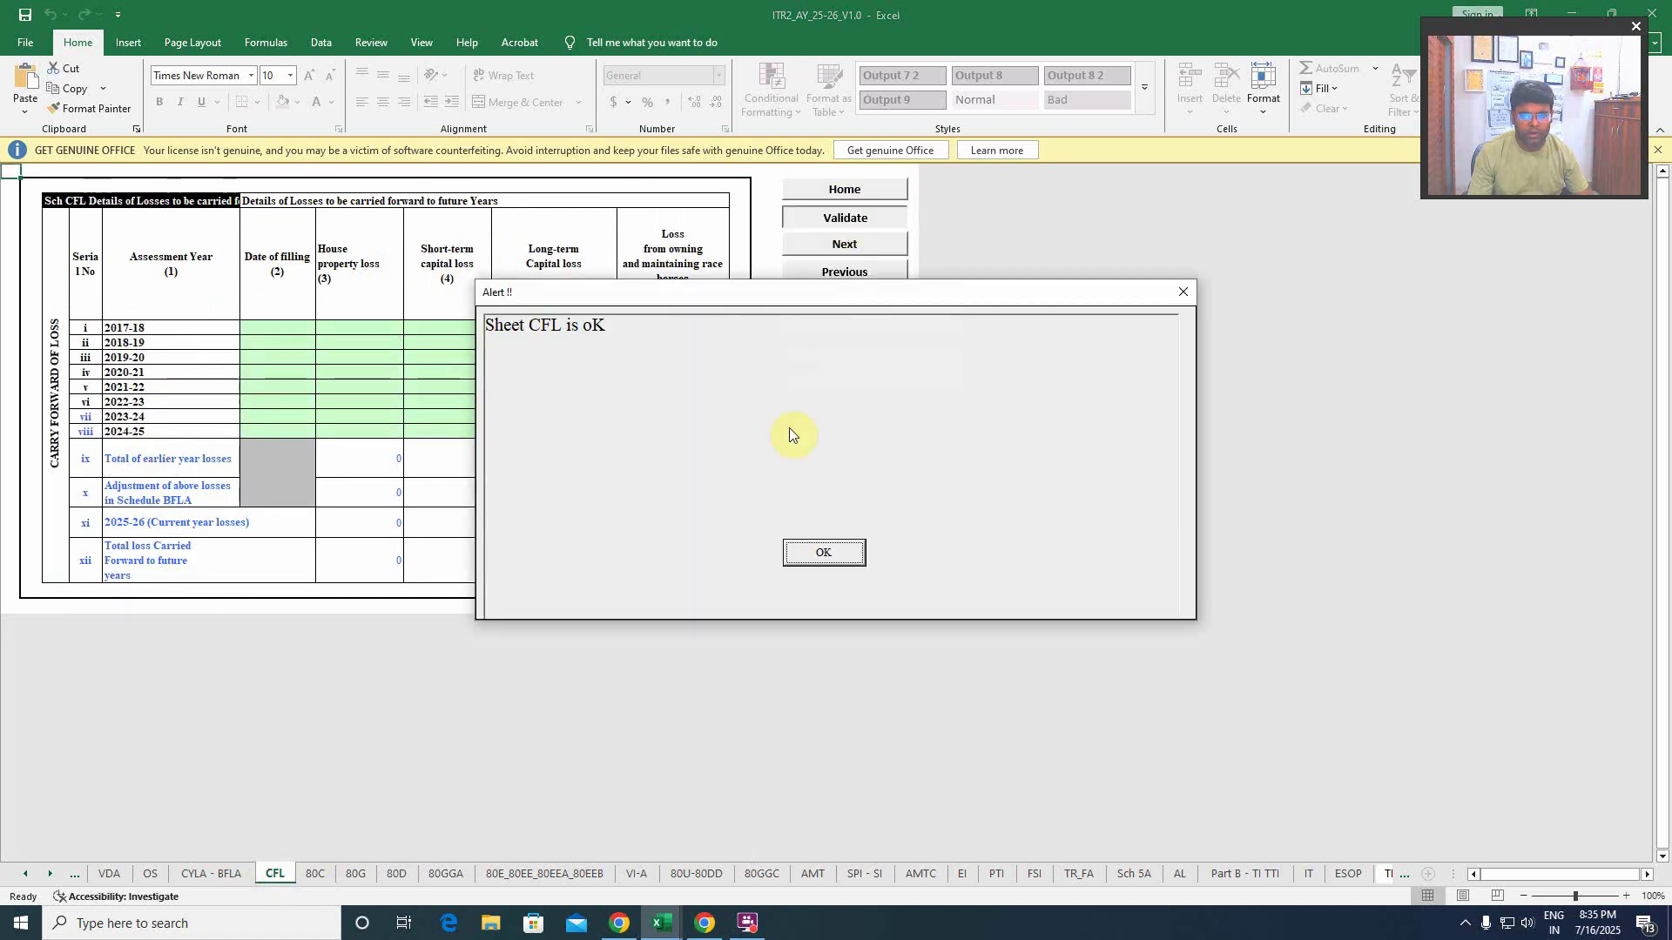
left_click(823, 550)
- Open Schedule 80C, look over its deduction rows without entering any, validate it and dismiss the alert
left_click(314, 874)
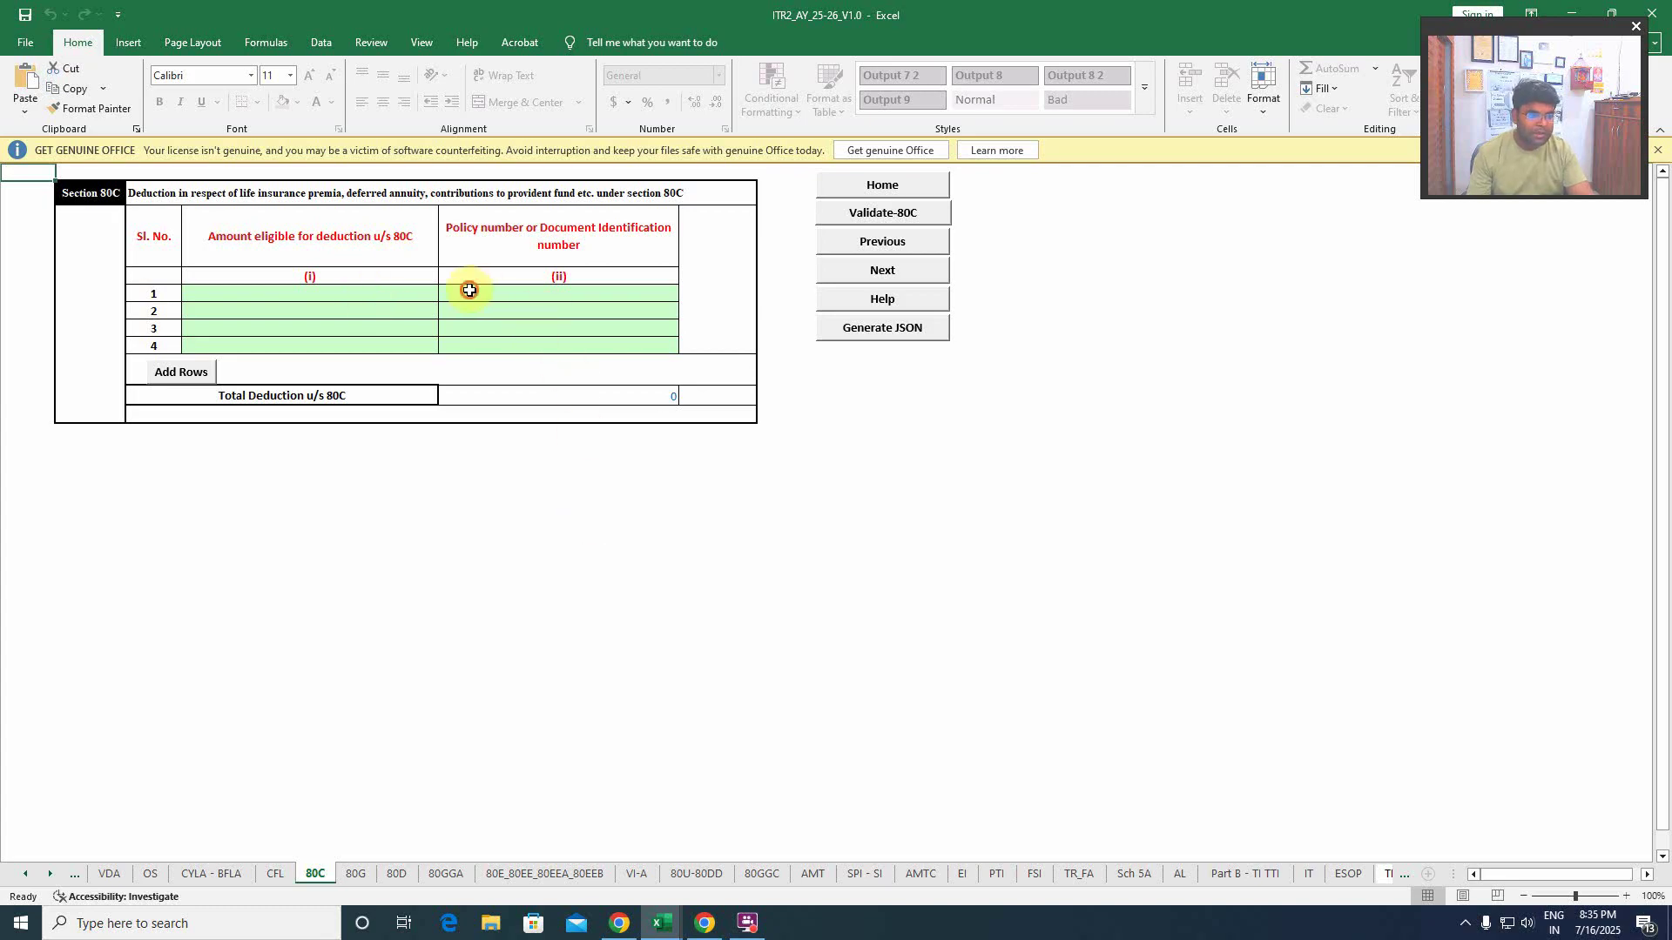
left_click_drag(470, 290, 486, 346)
left_click(545, 522)
left_click(591, 472)
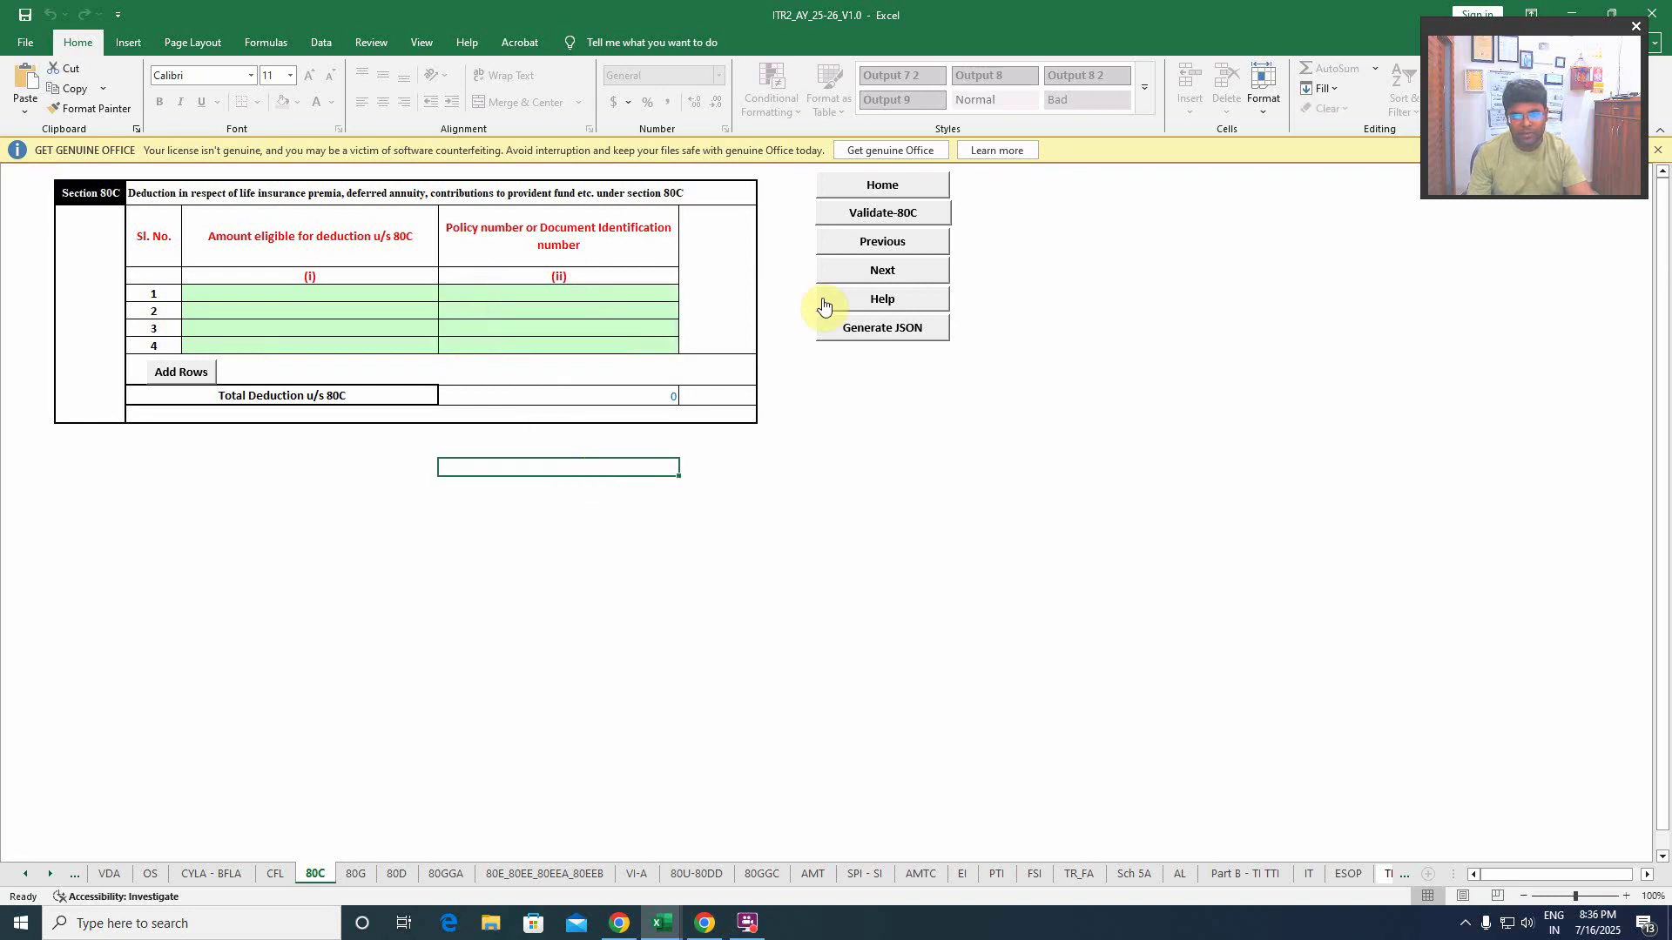
left_click(897, 215)
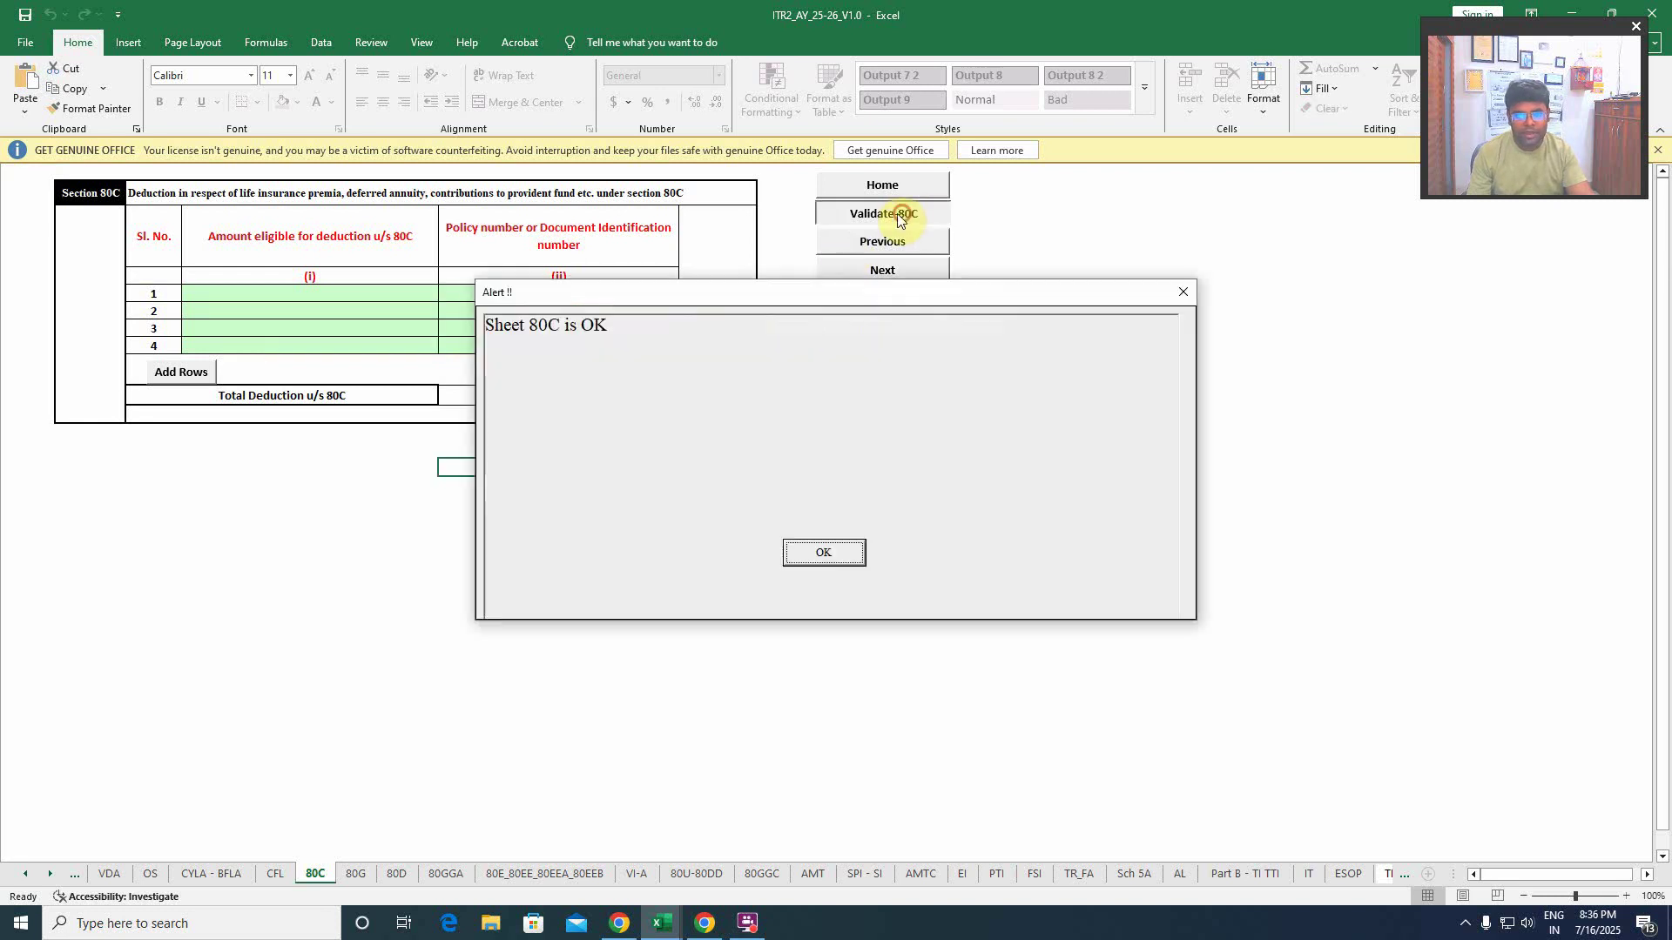
left_click(811, 552)
- Open Schedule 80G, look through its donation tables, validate the schedule and dismiss the alert
left_click(355, 873)
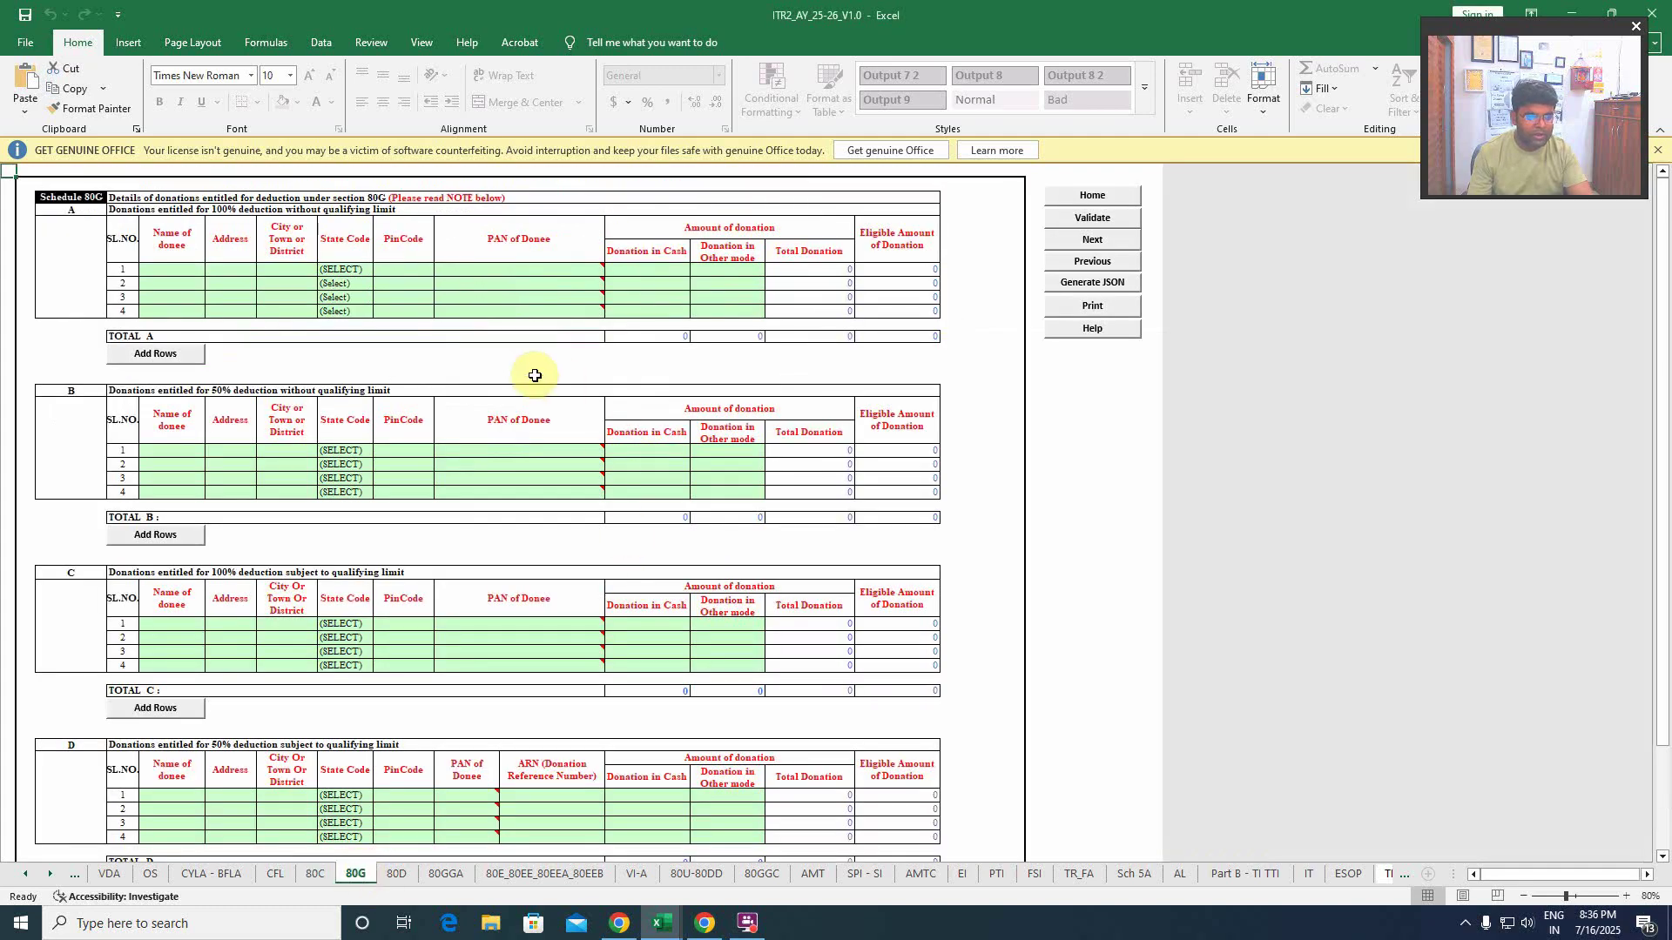
scroll(661, 522, "down", 10)
scroll(653, 524, "up", 10)
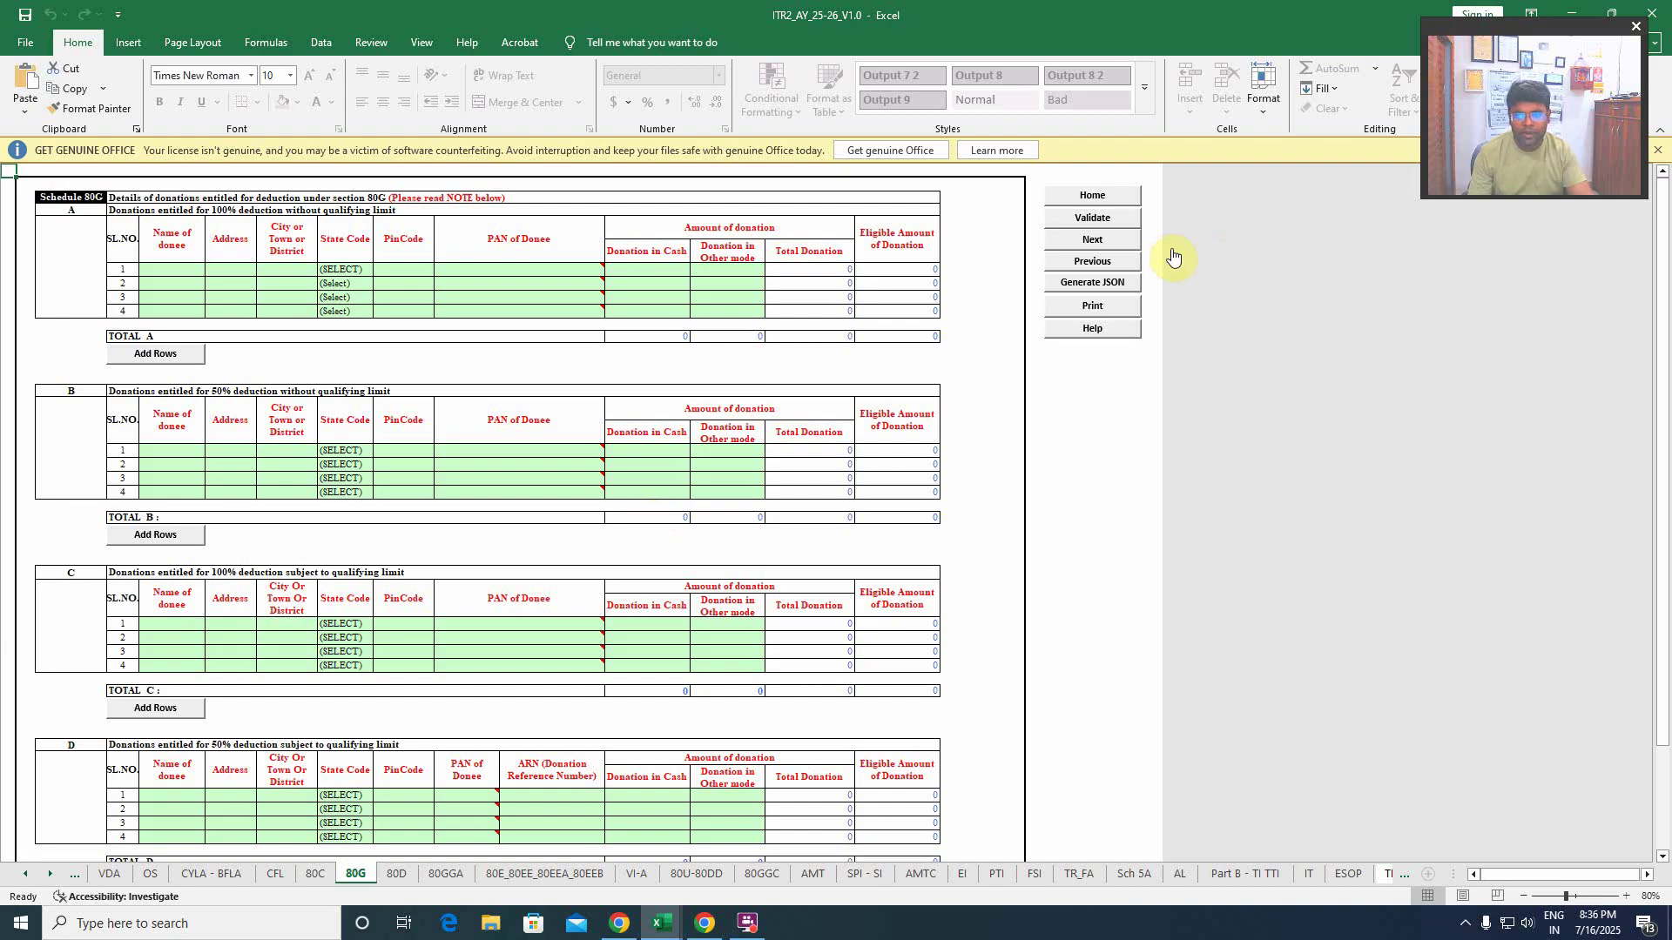
left_click(1092, 218)
left_click(827, 548)
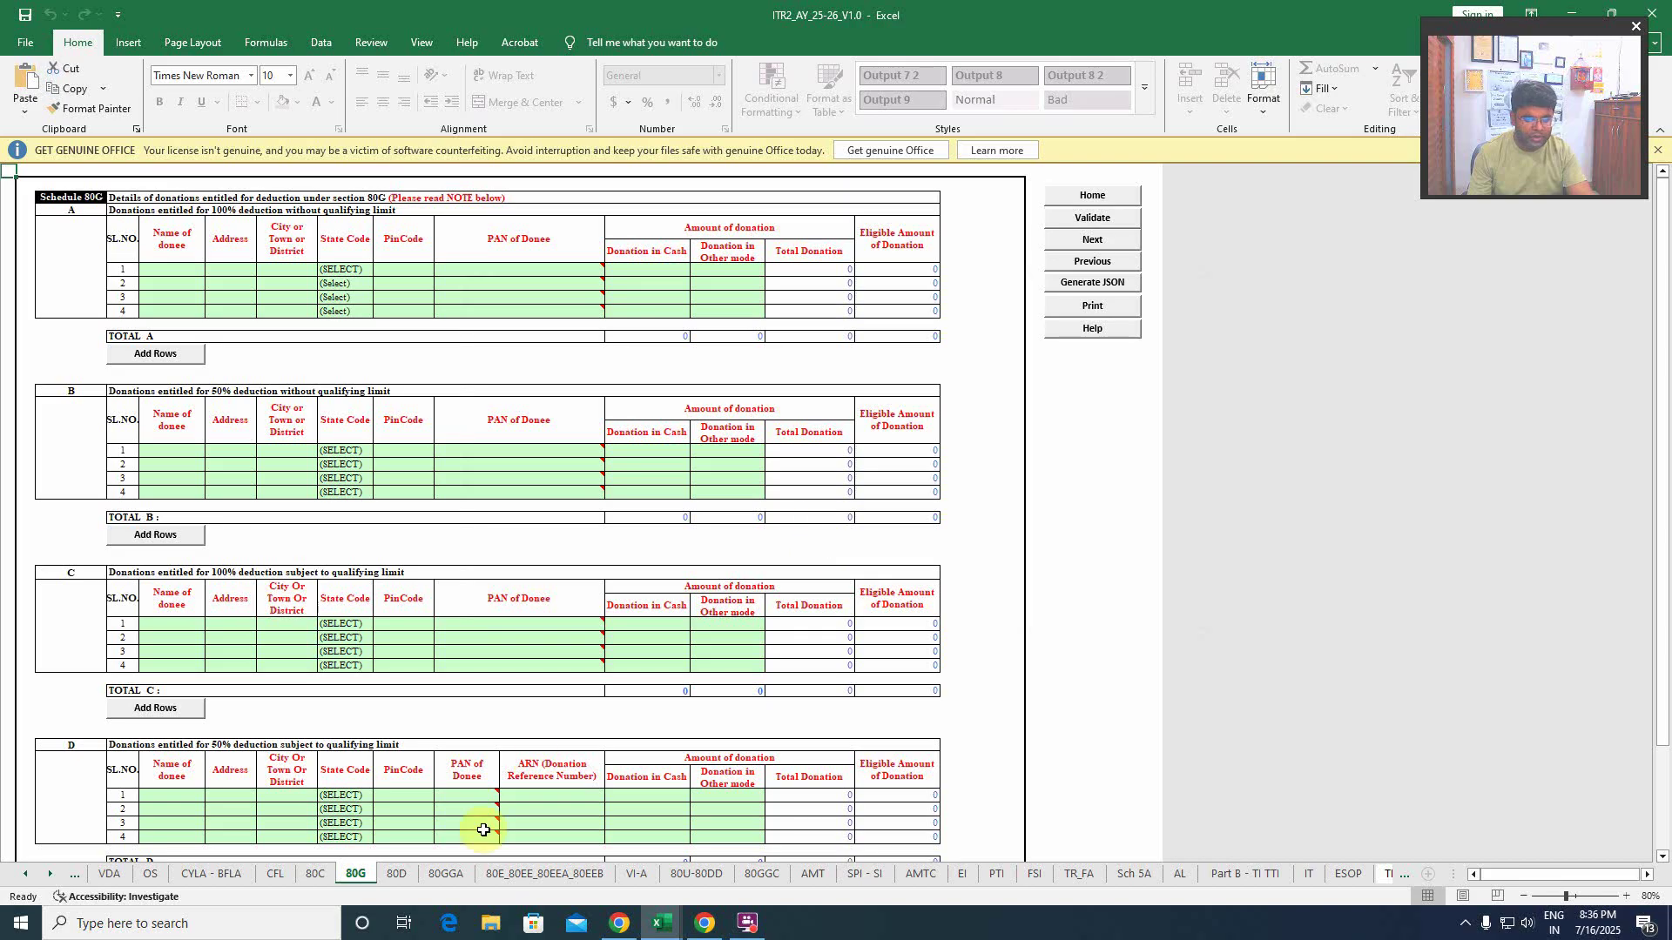
- Open Schedule 80D, look over its health insurance sections, validate the schedule and dismiss the alert
left_click(398, 875)
scroll(670, 620, "down", 5)
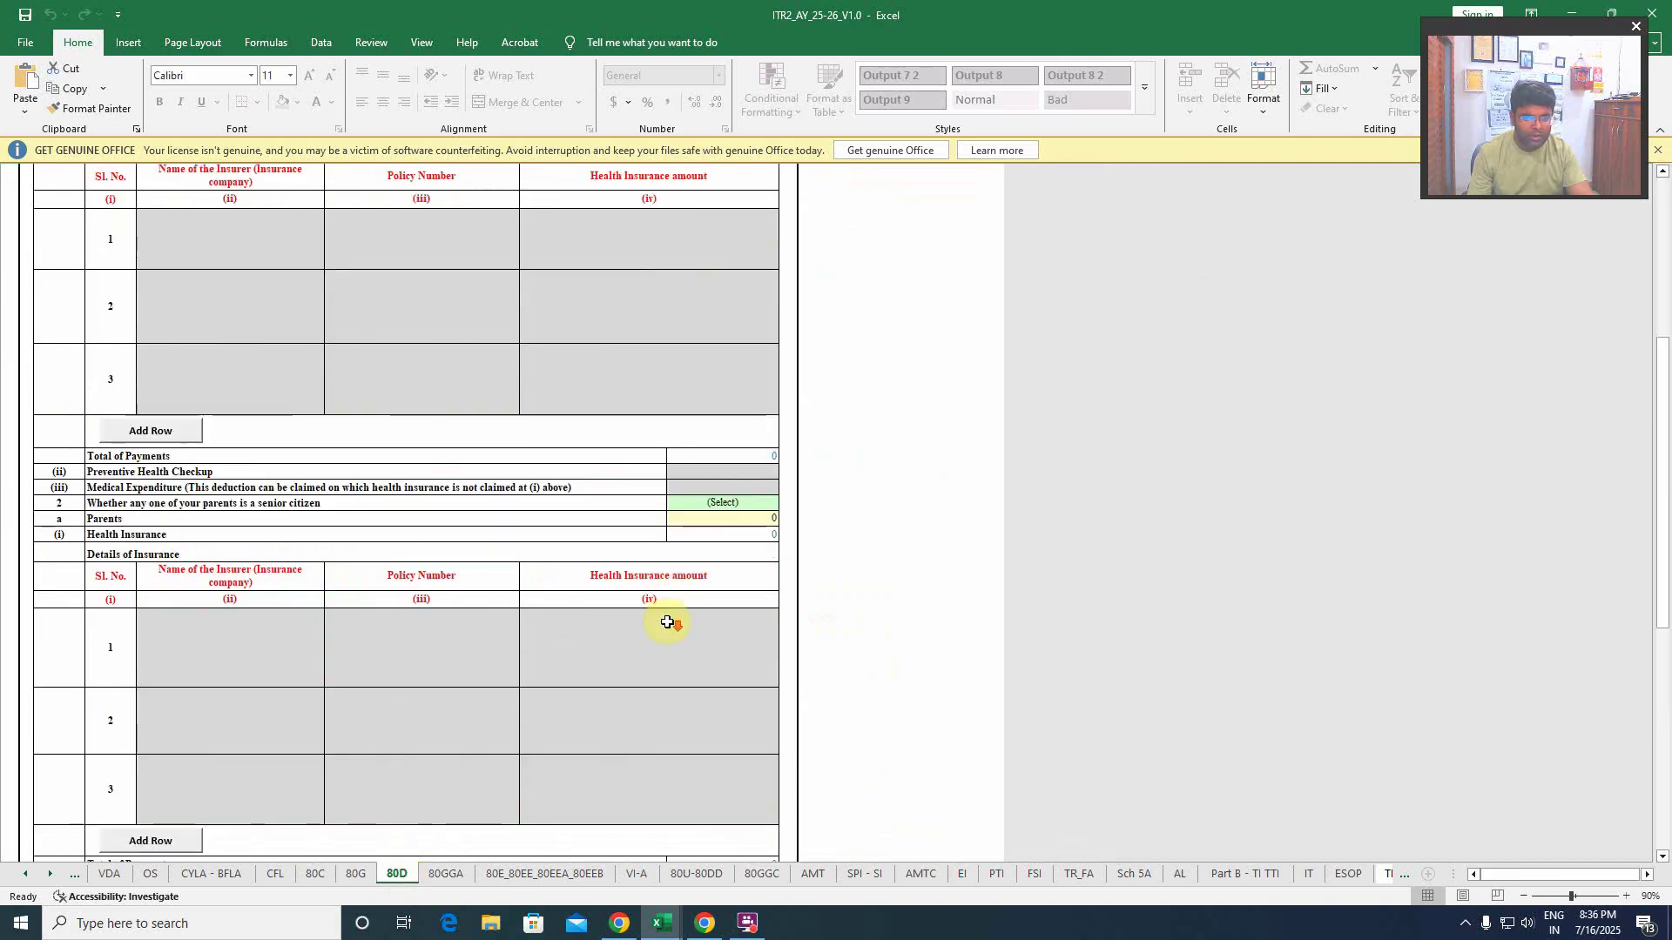
scroll(667, 622, "up", 5)
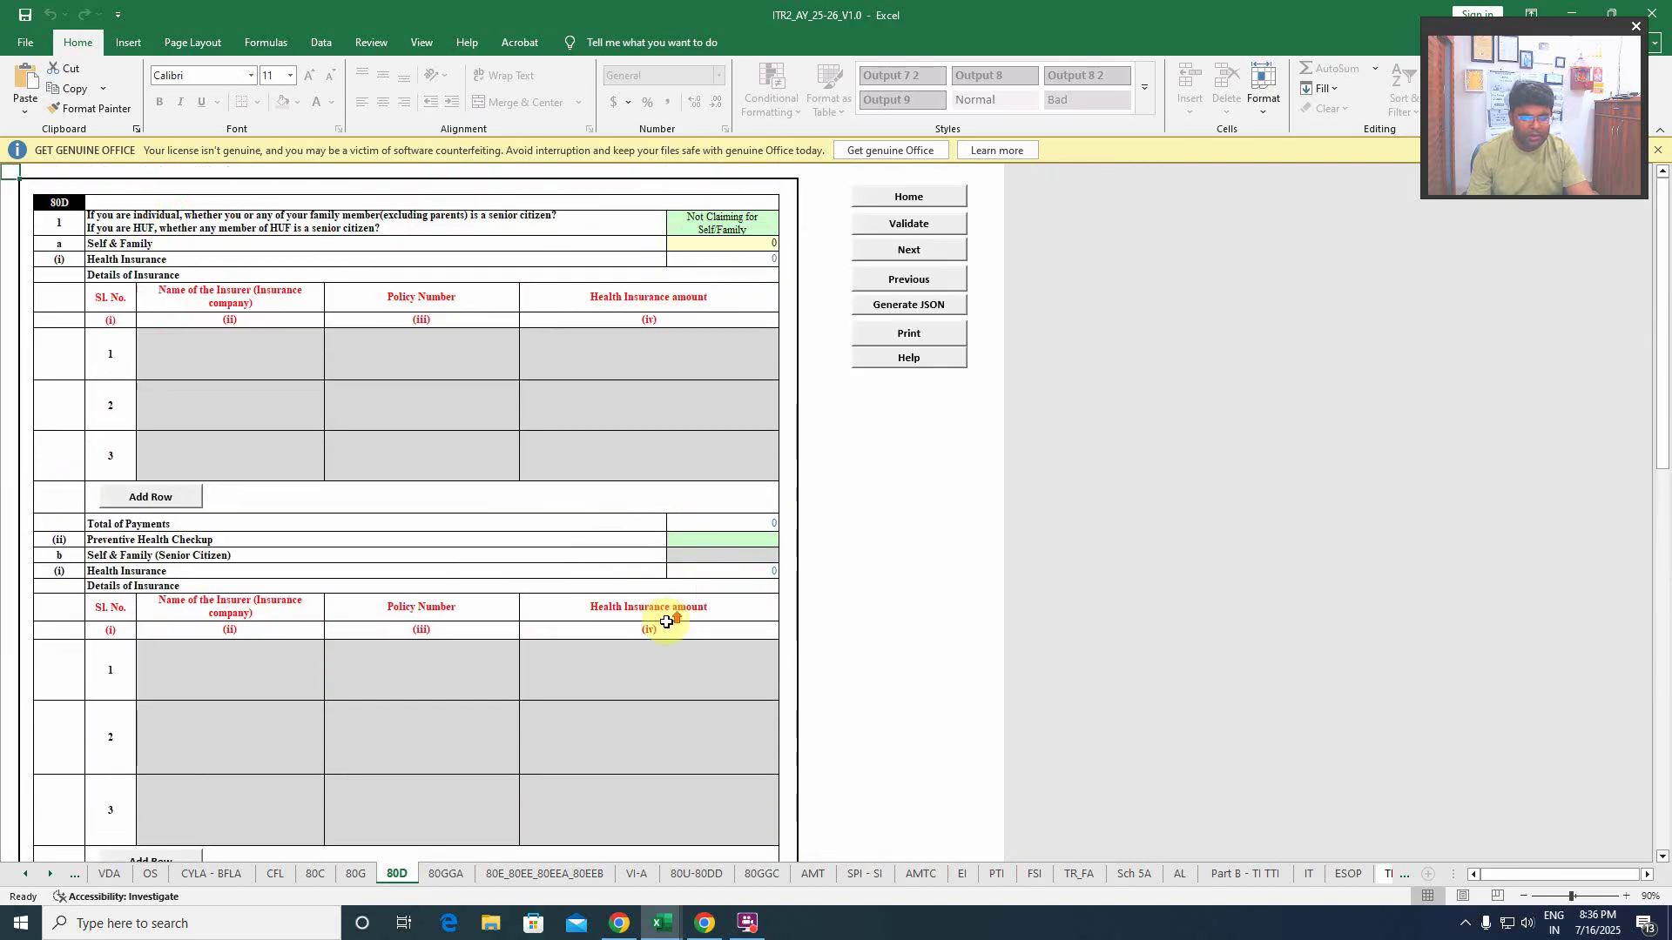
left_click(909, 224)
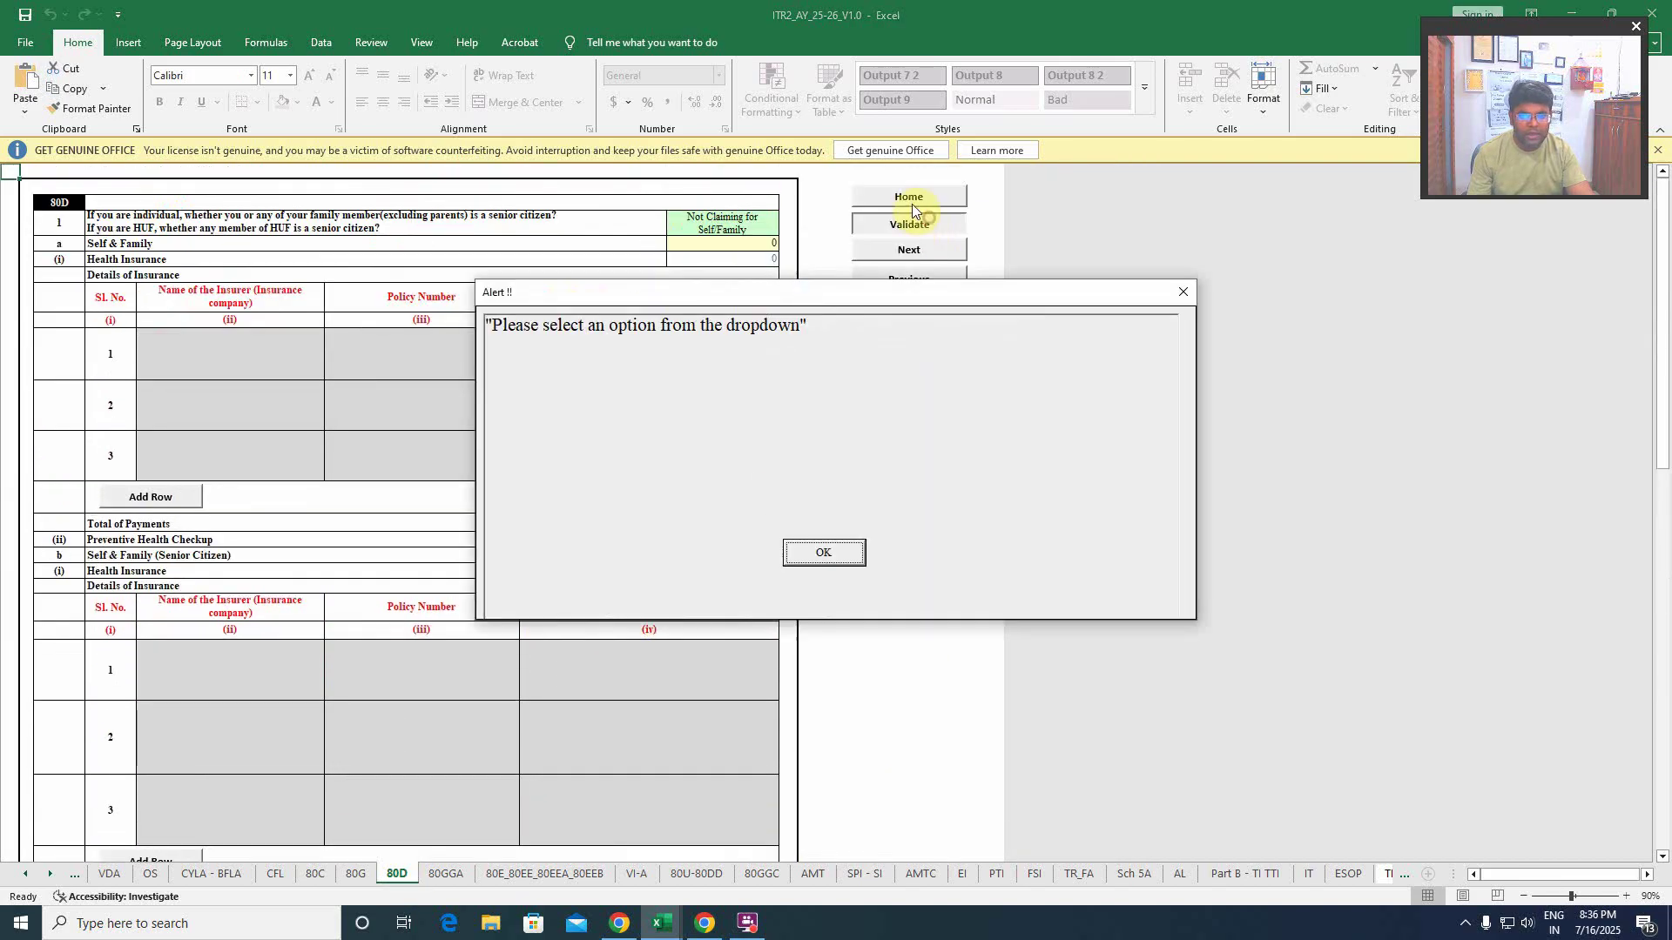
left_click(824, 553)
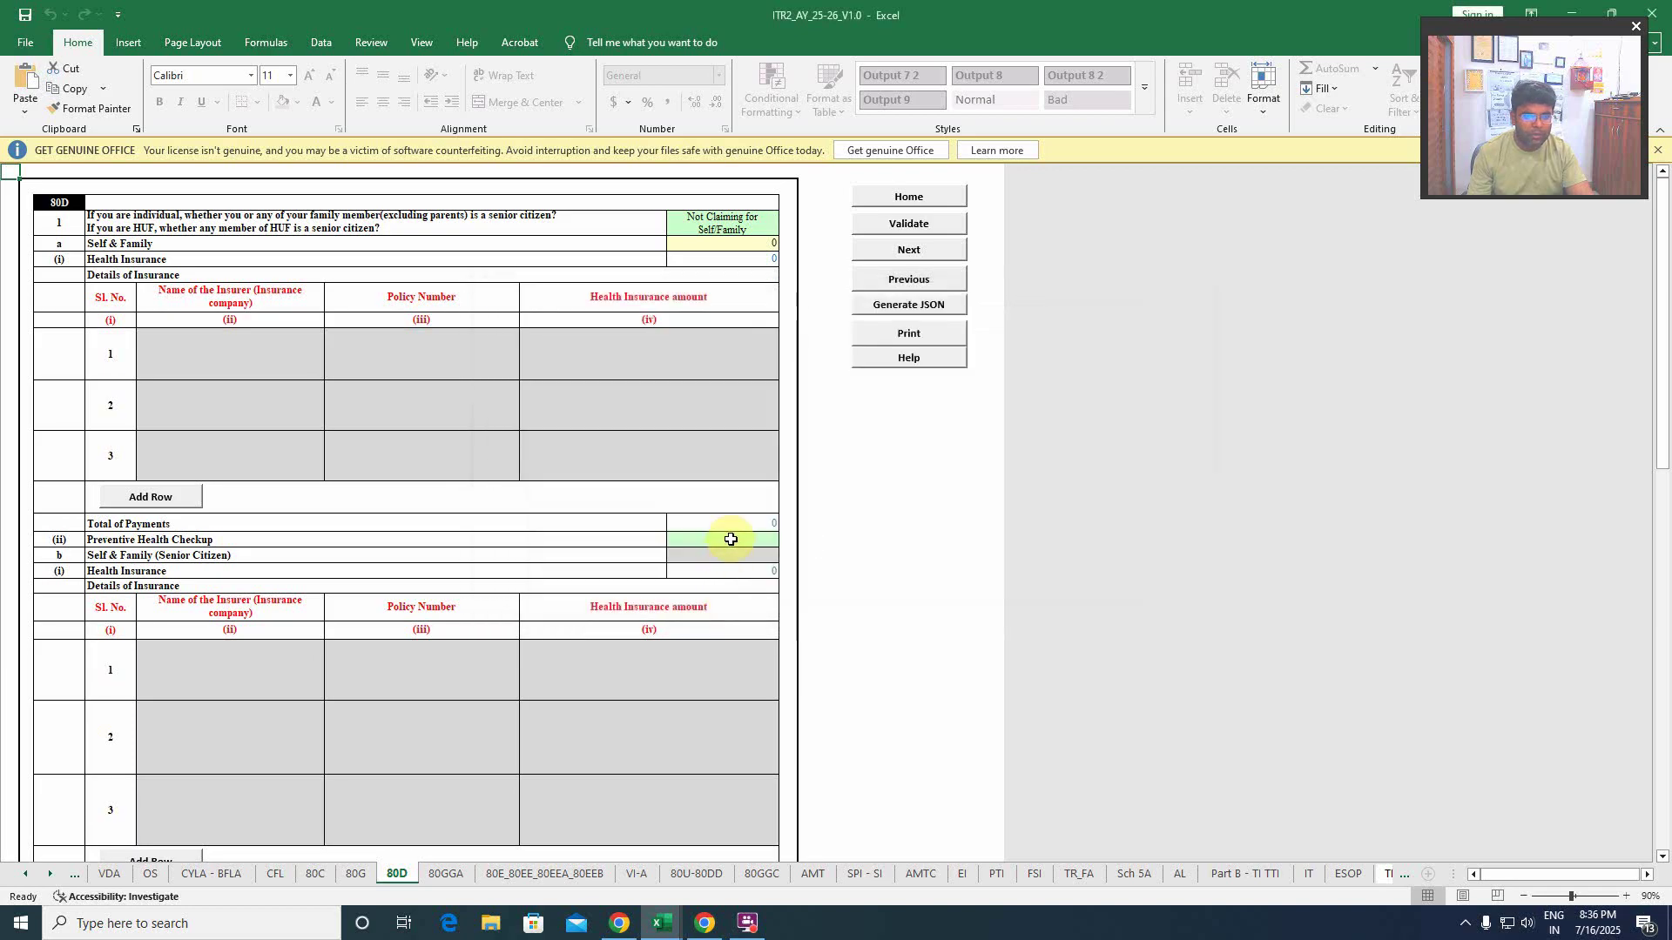
- Answer No to the senior citizen question for self and family in Schedule 80D, then validate the schedule and dismiss the alert
scroll(730, 540, "down", 5)
scroll(728, 530, "up", 5)
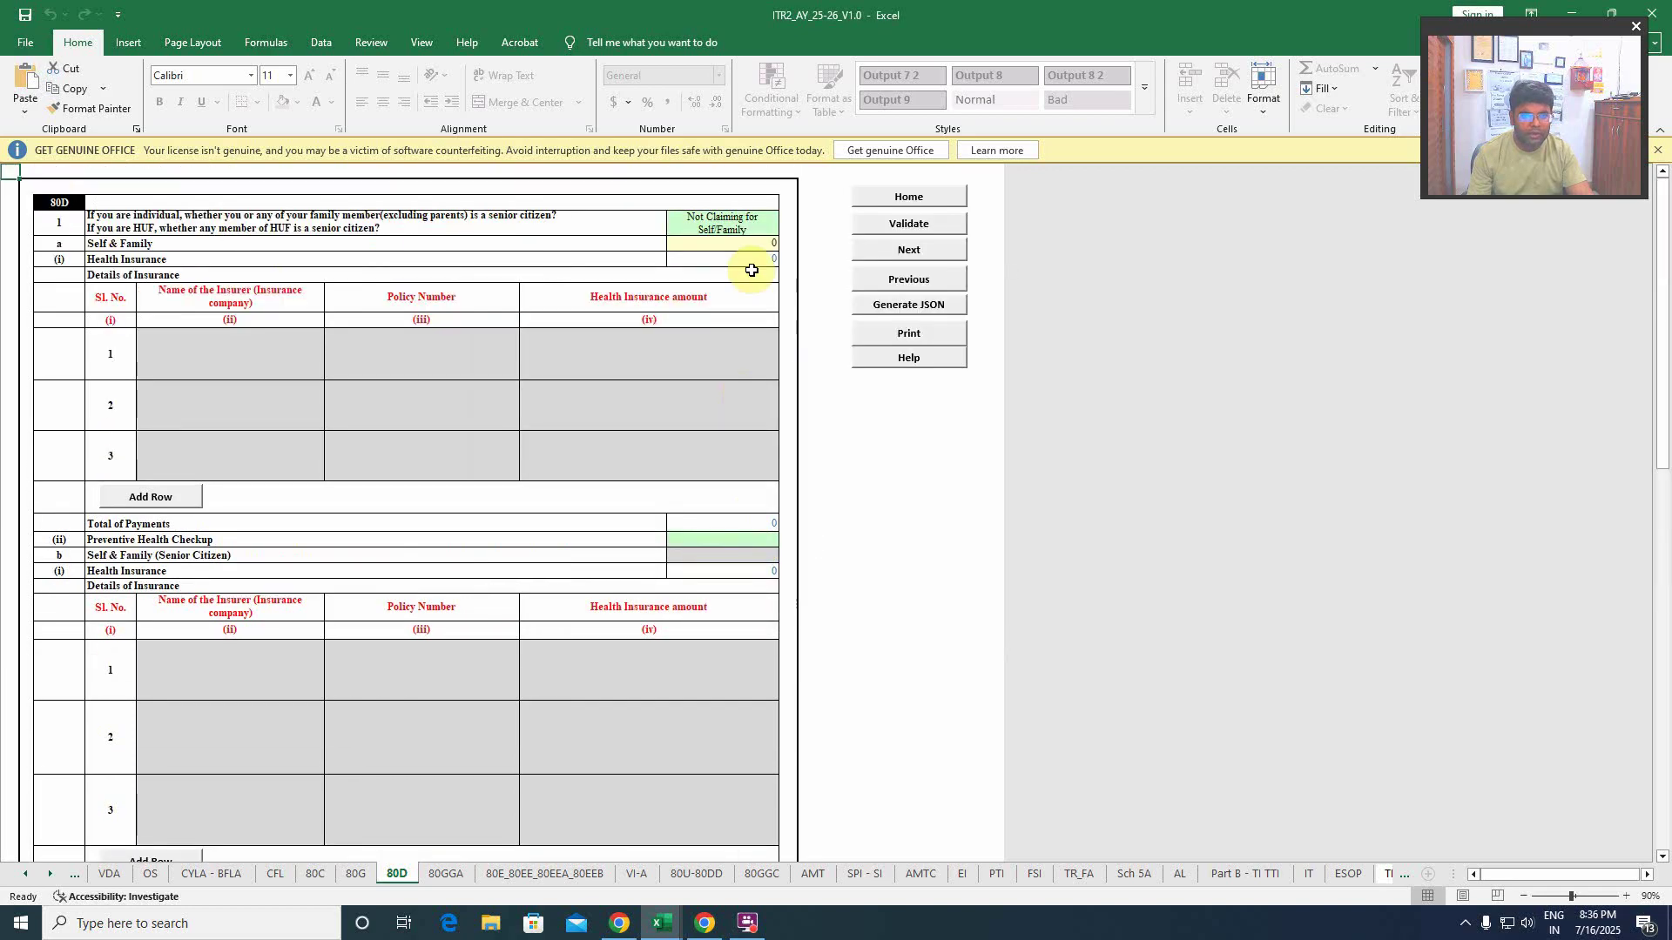
left_click(723, 223)
left_click(786, 227)
left_click(727, 248)
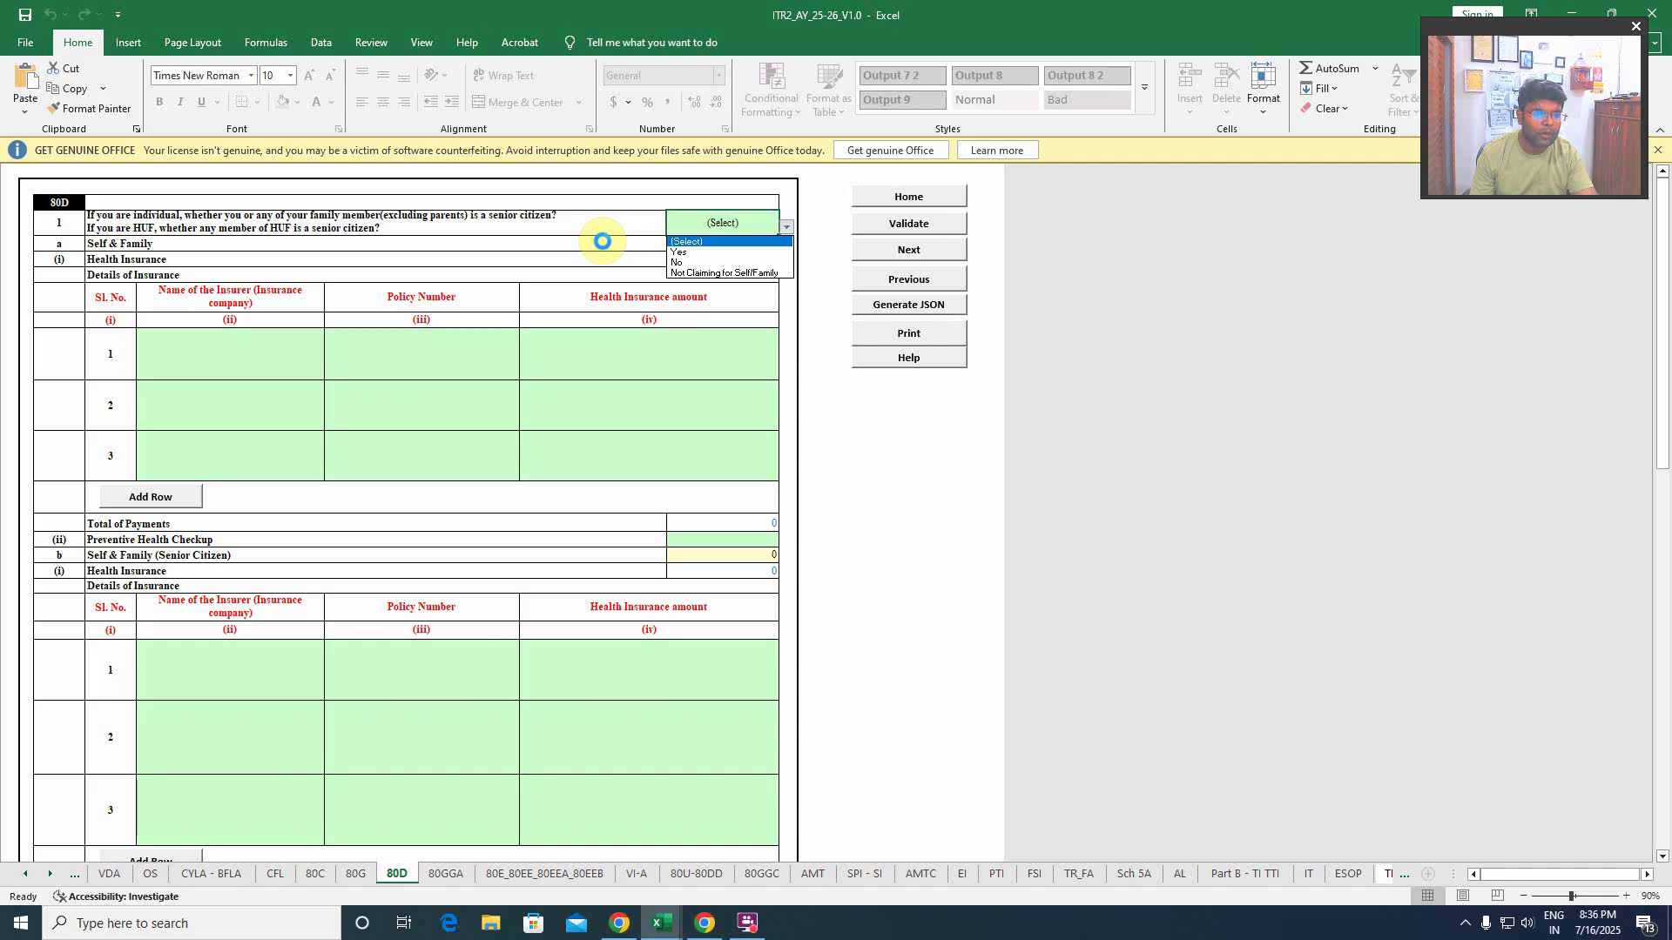
left_click(677, 262)
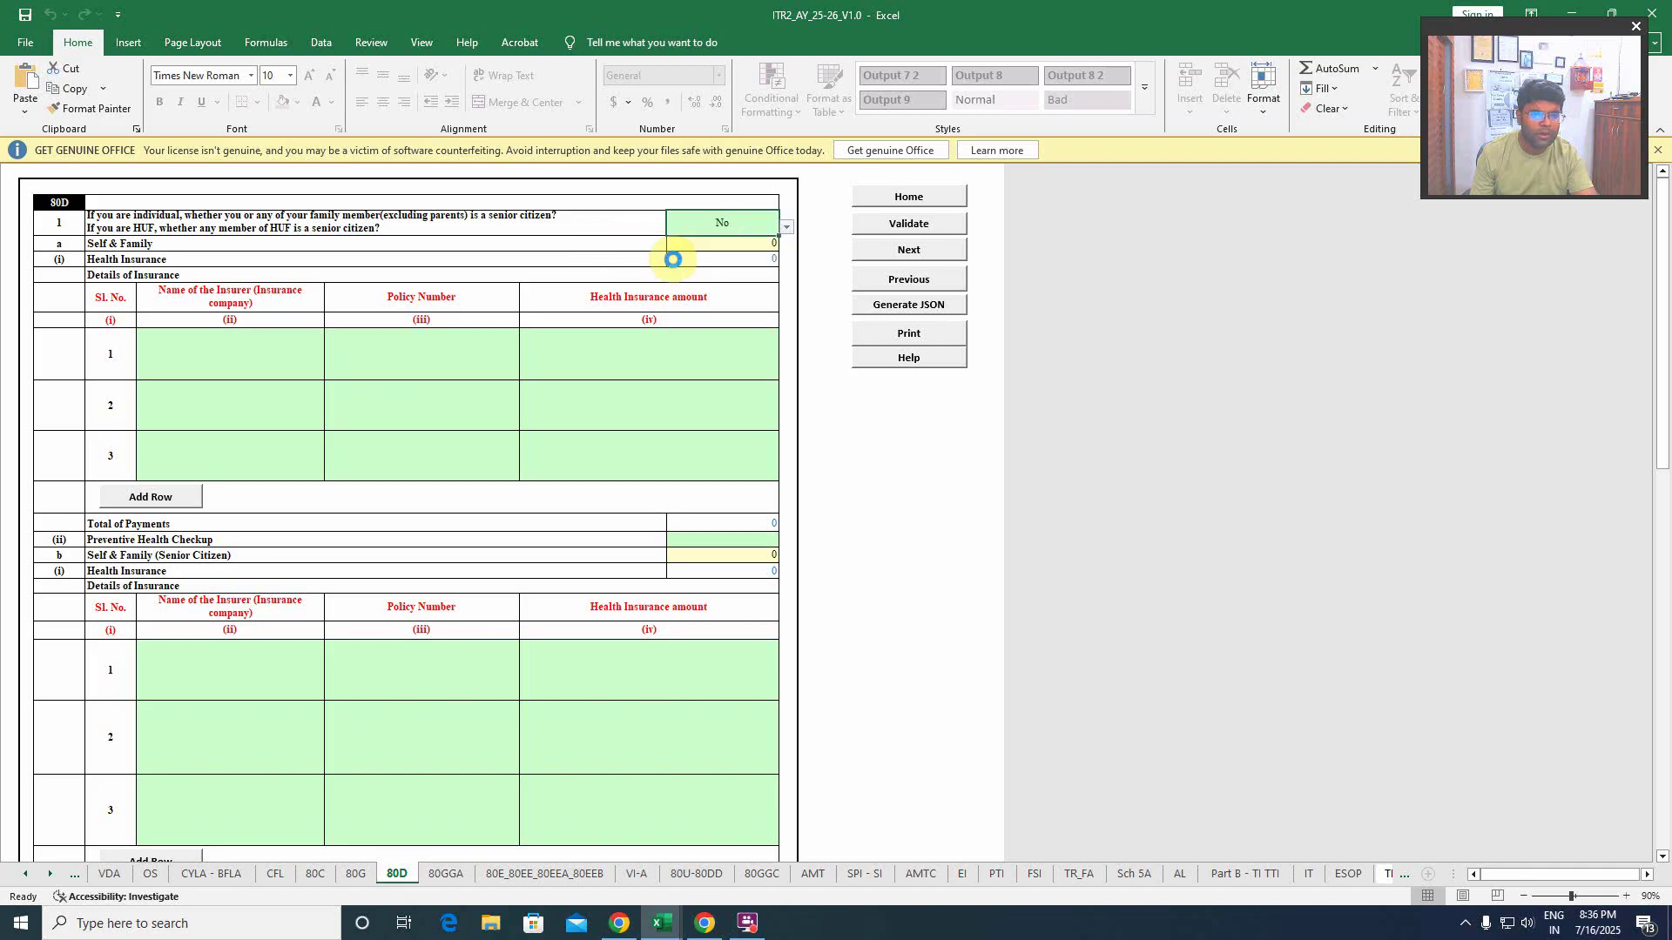
left_click(864, 461)
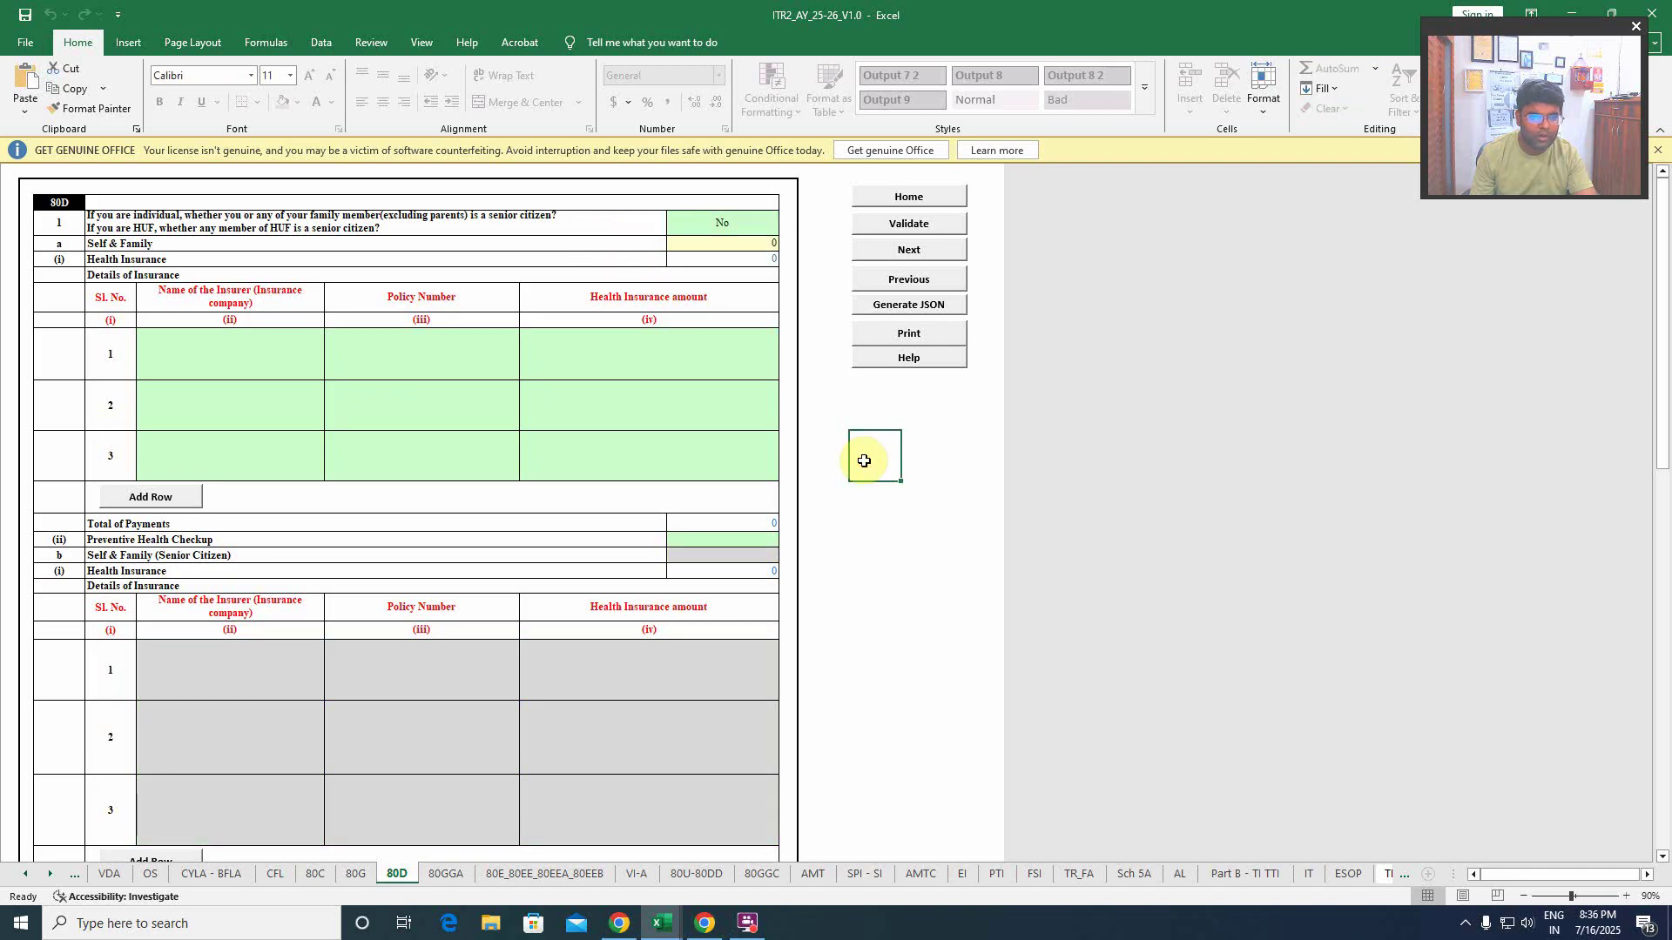
left_click(908, 224)
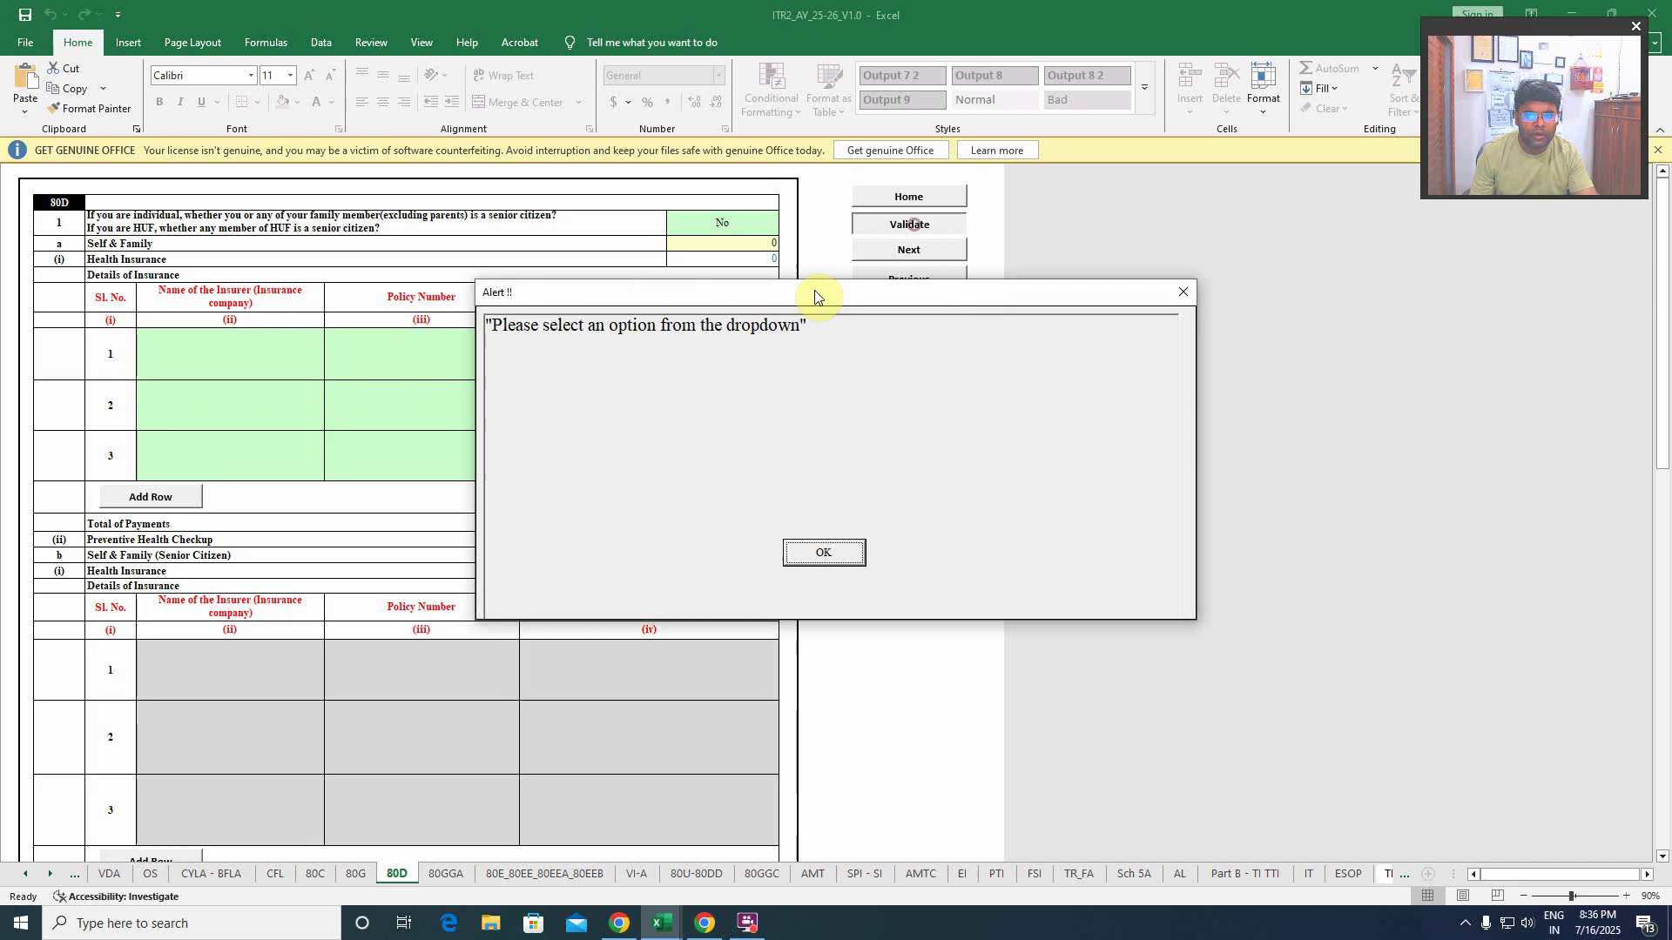
left_click(822, 552)
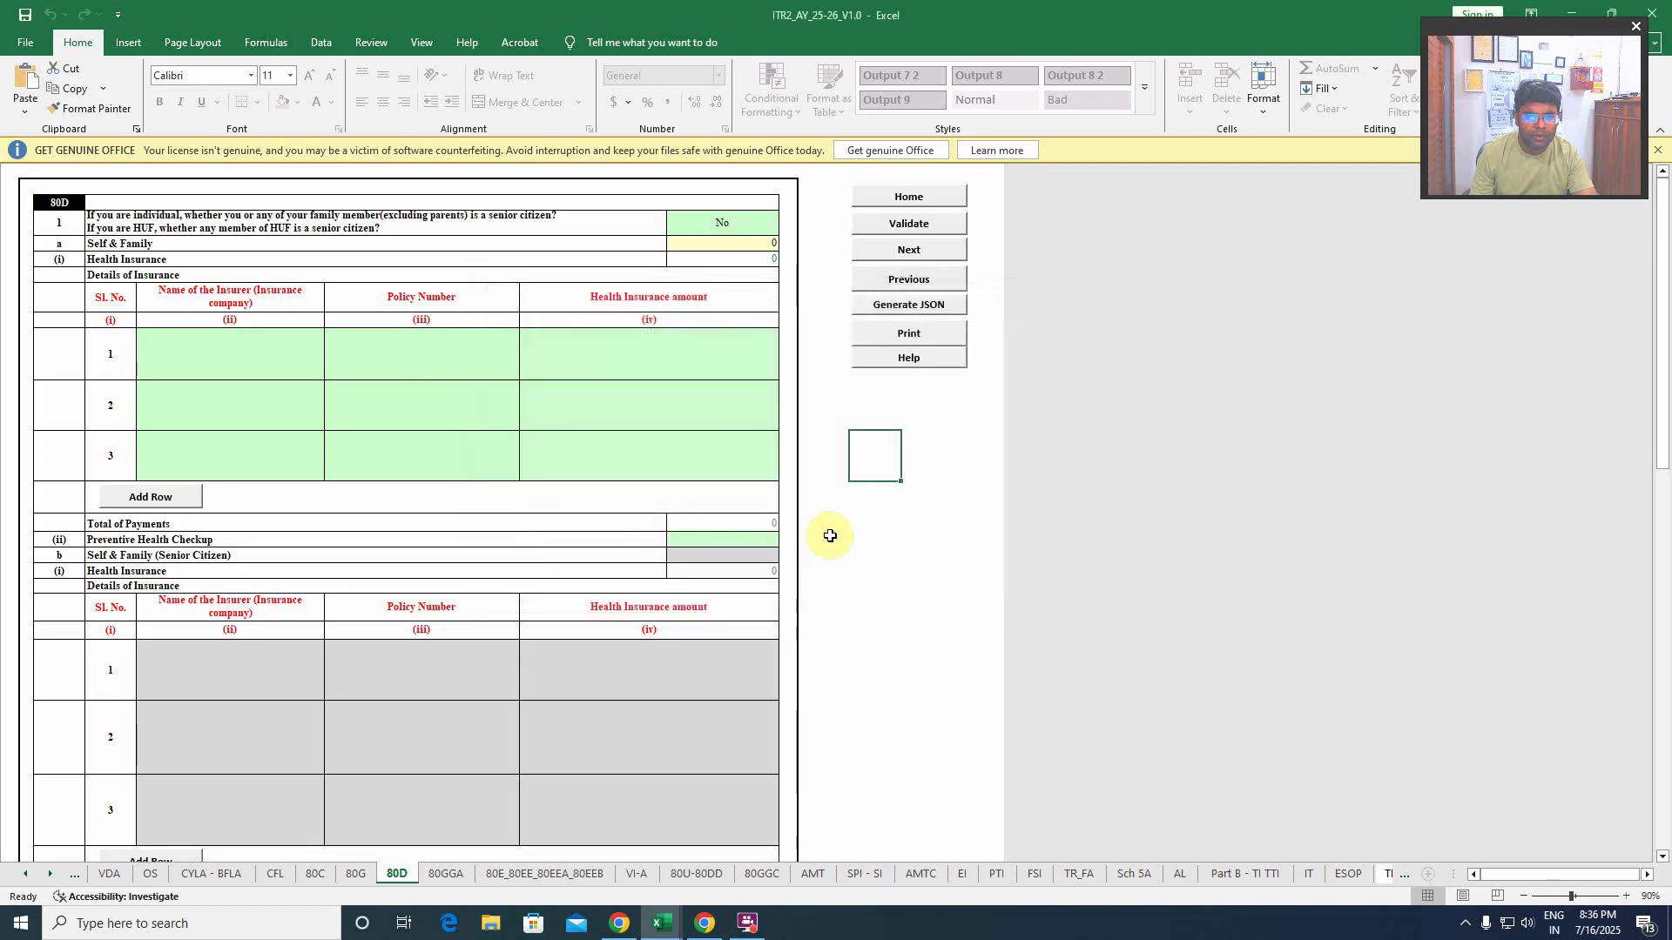
- Answer No to whether any parent is a senior citizen in Schedule 80D, then validate it again and dismiss the alert
left_click(736, 538)
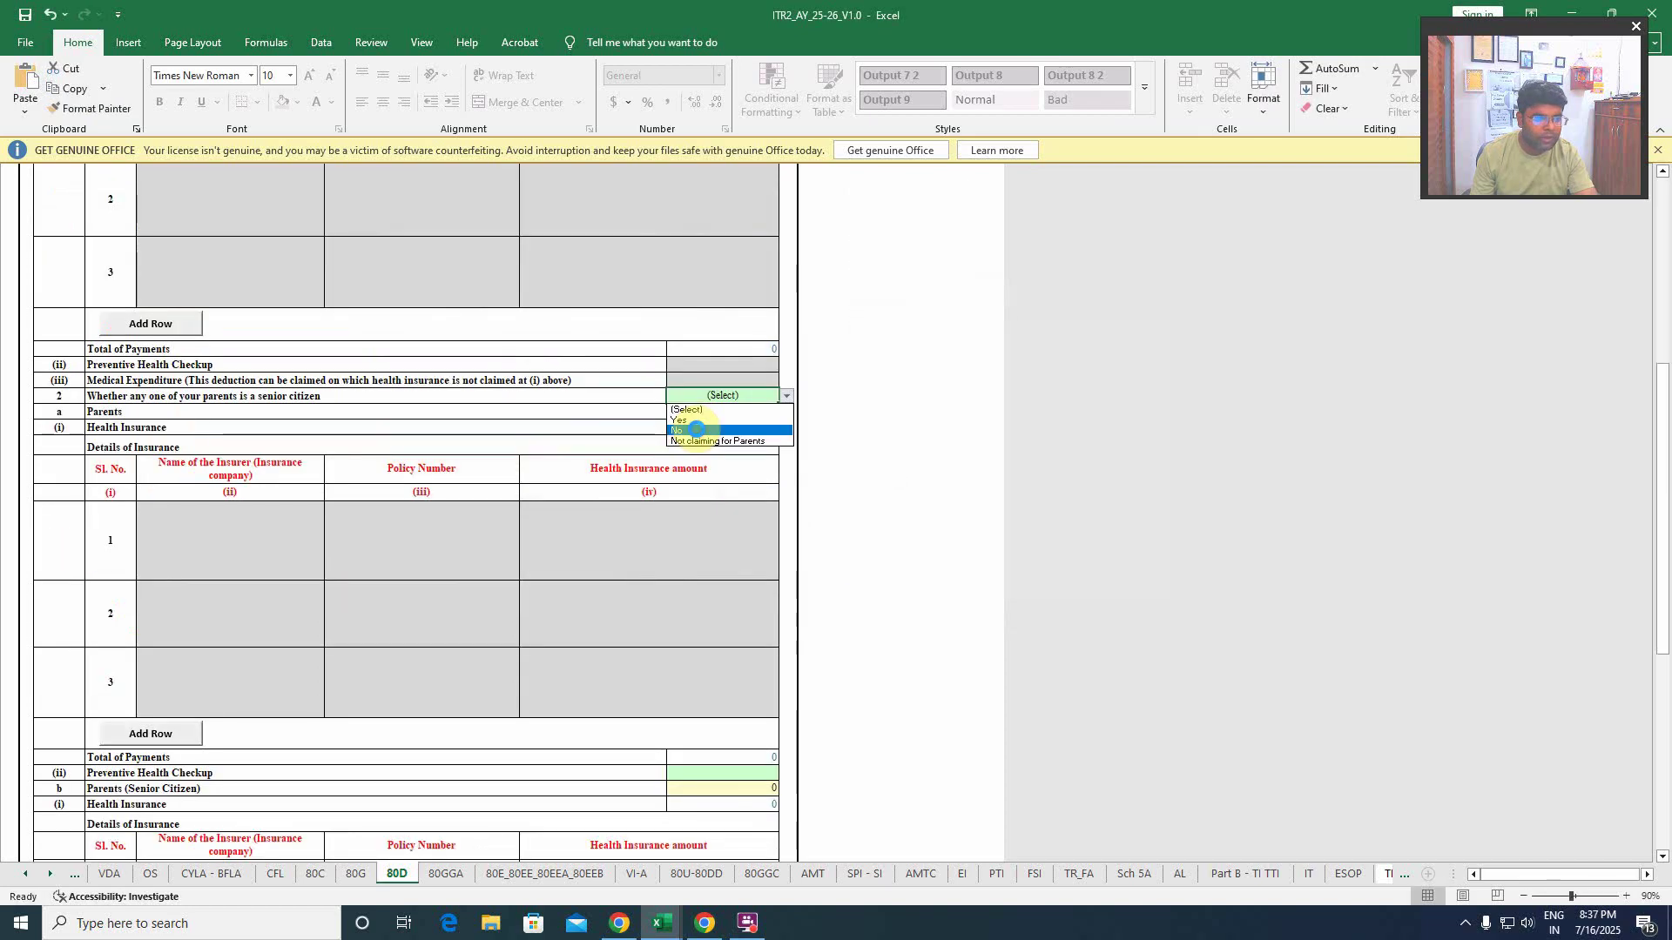
left_click(693, 430)
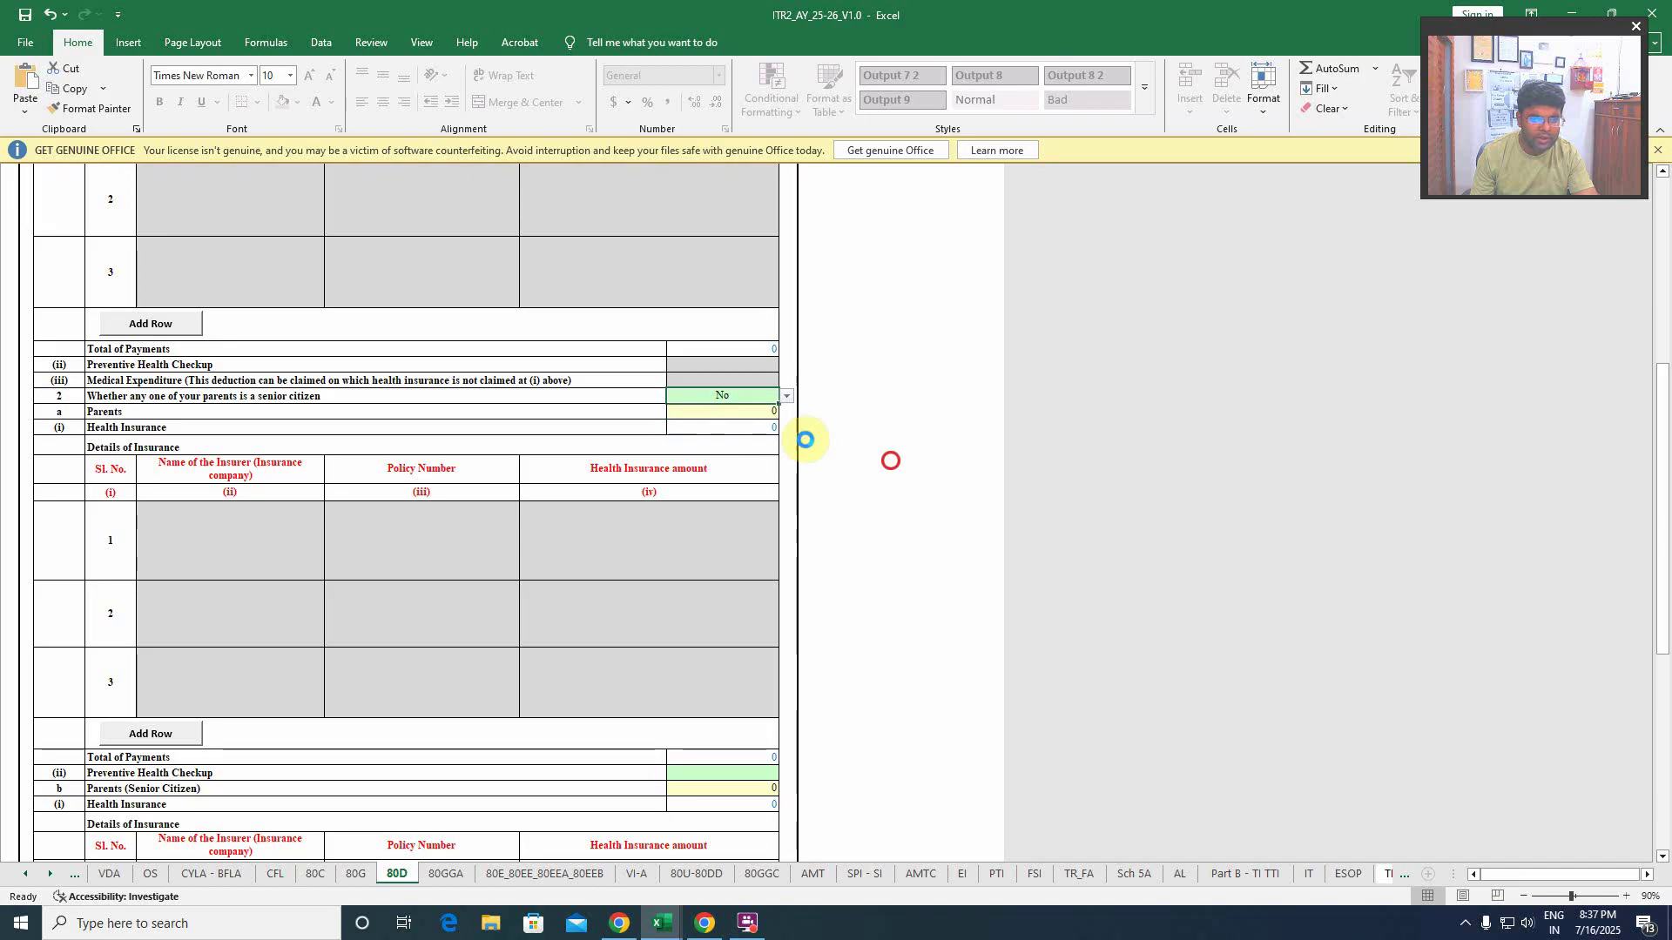
left_click(890, 462)
scroll(862, 459, "down", 3)
scroll(862, 444, "up", 6)
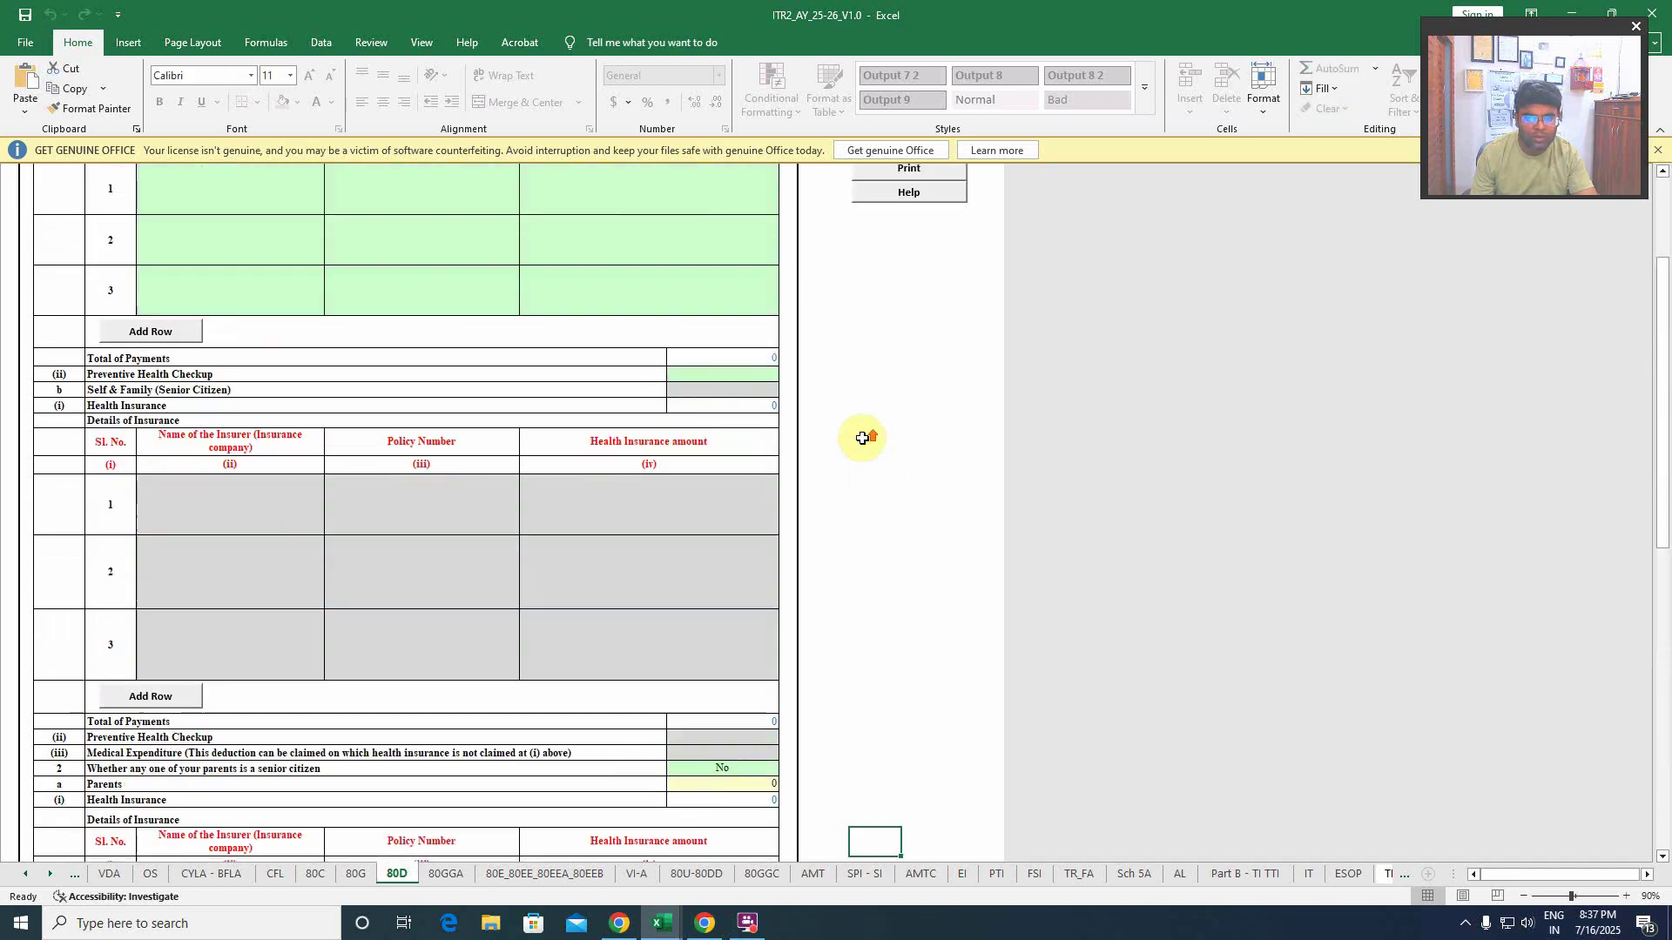
left_click(908, 224)
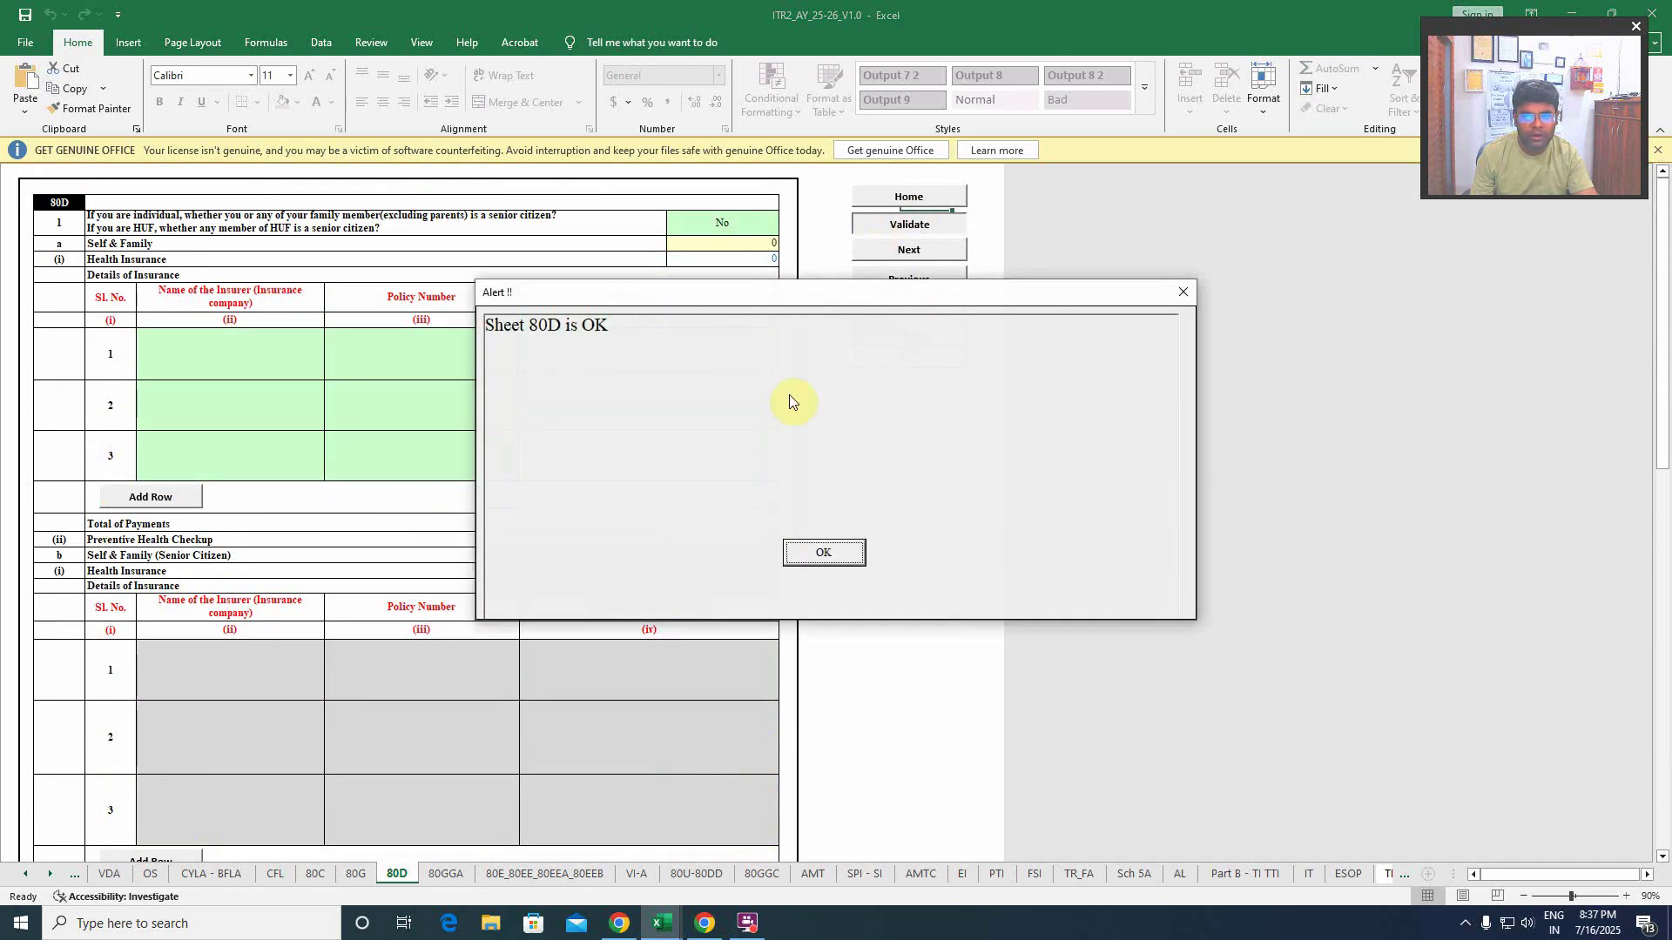
left_click(828, 551)
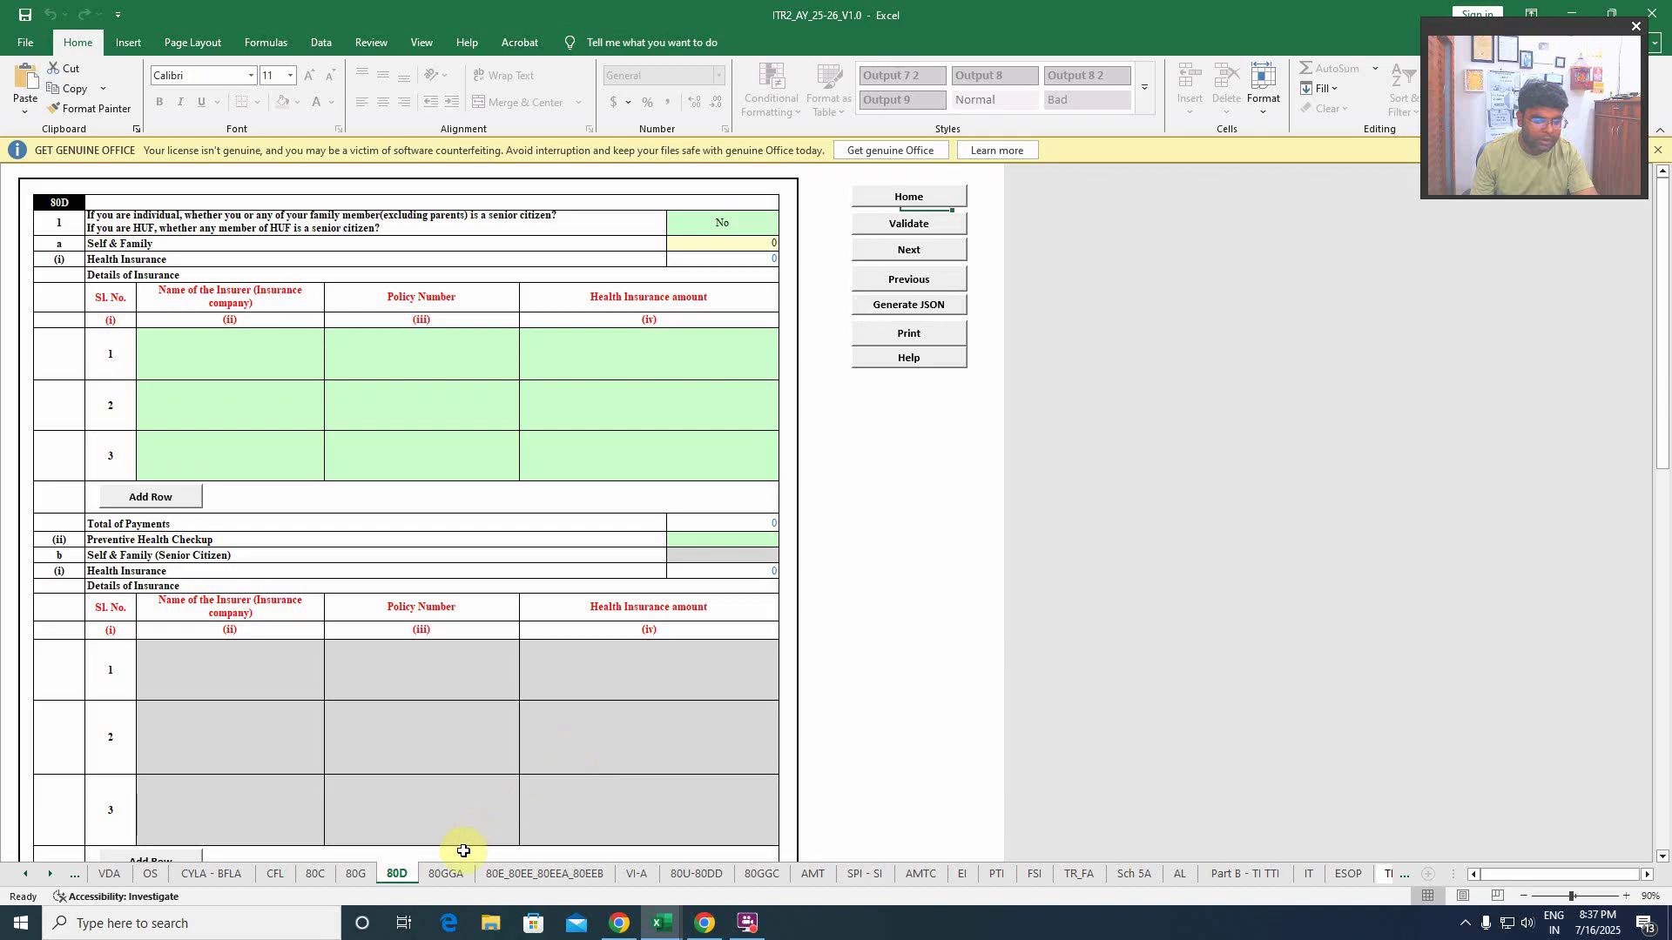
- Open Schedule 80GGA for scientific research or rural development donations, validate it and dismiss the alert
left_click(444, 874)
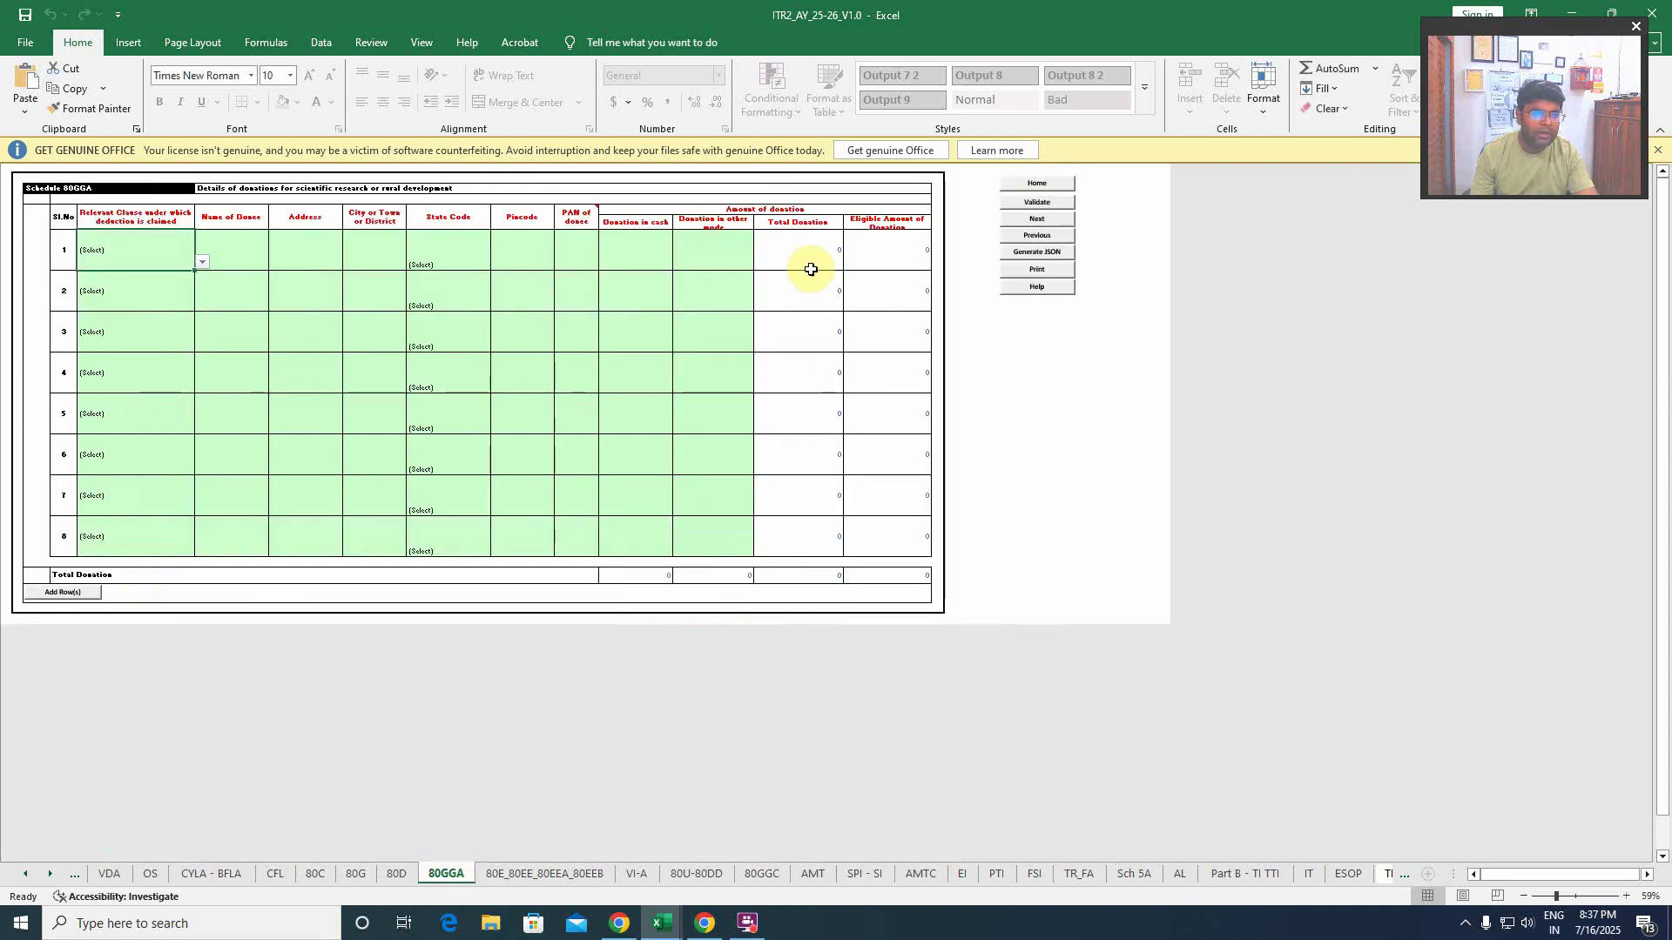
left_click(1047, 197)
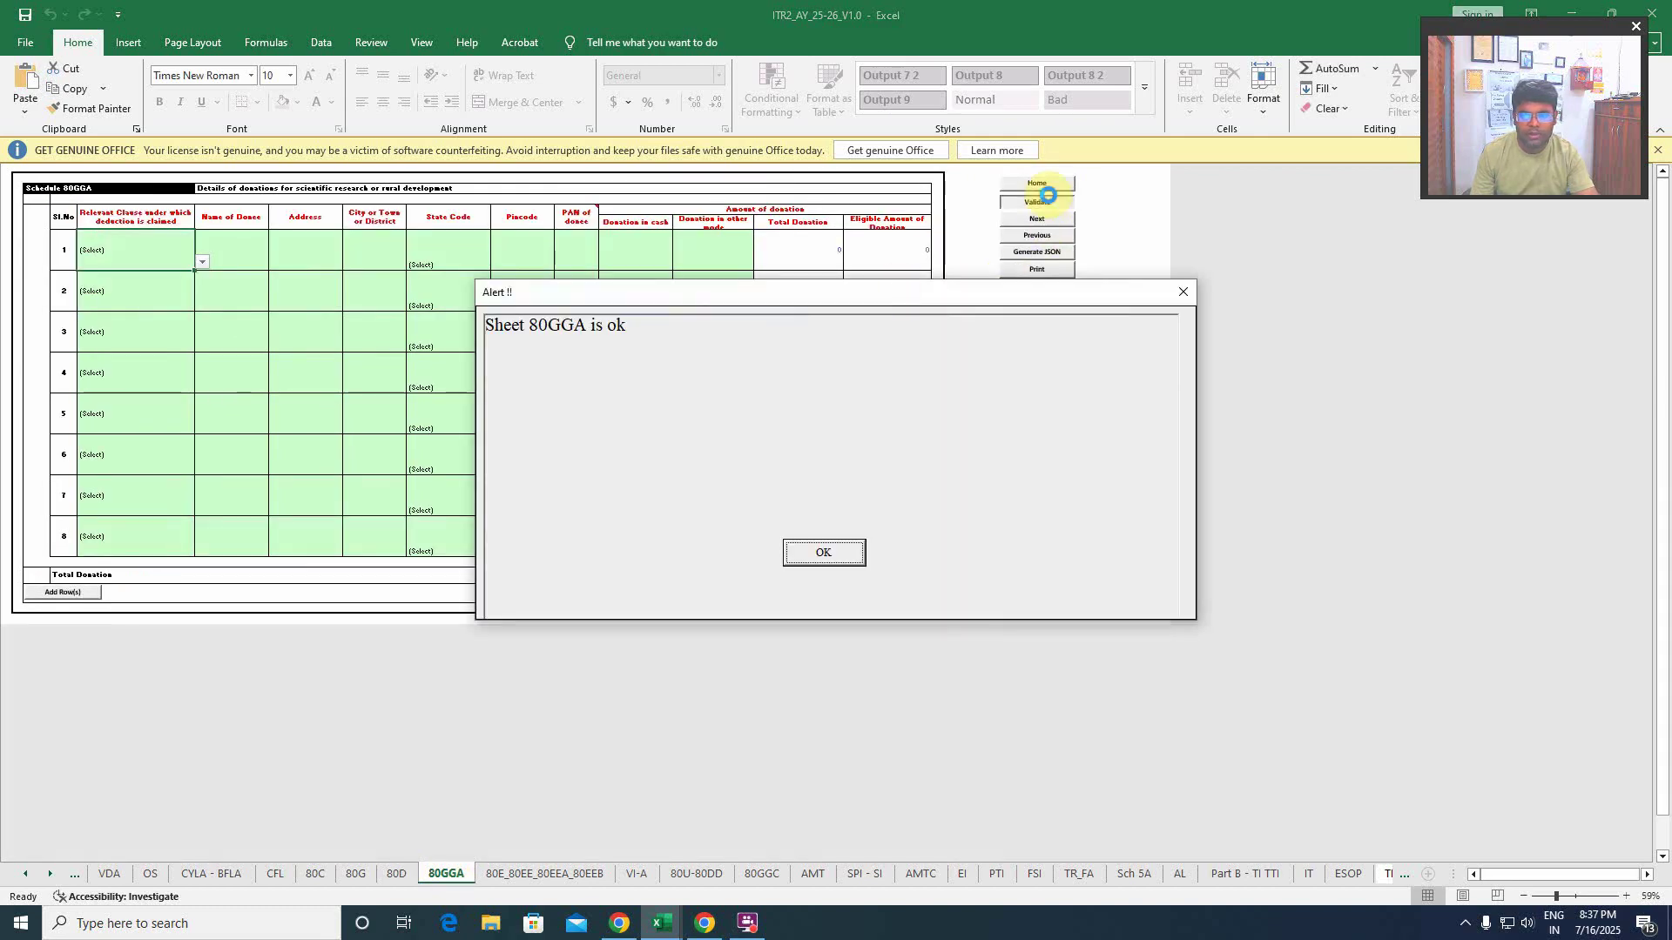
left_click(823, 553)
- Open the 80E_80EE_80EEA_80EEB sheet and validate sections 80E, 80EE, 80EEA and 80EEB one by one, dismissing each alert
left_click(549, 874)
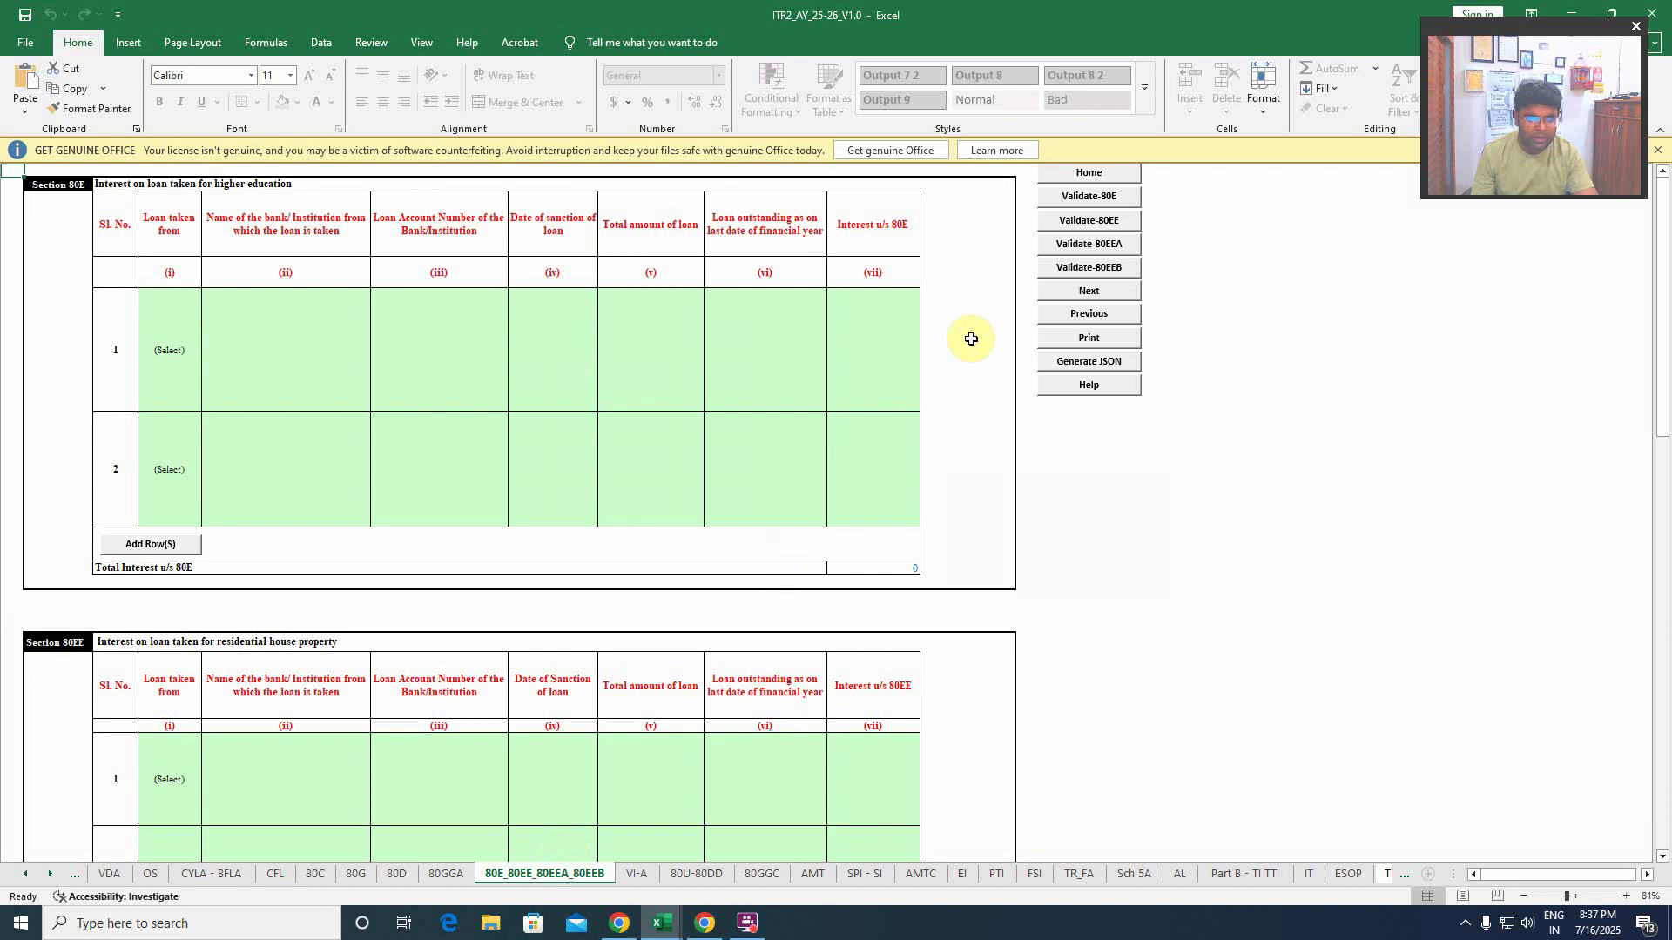
left_click(1098, 197)
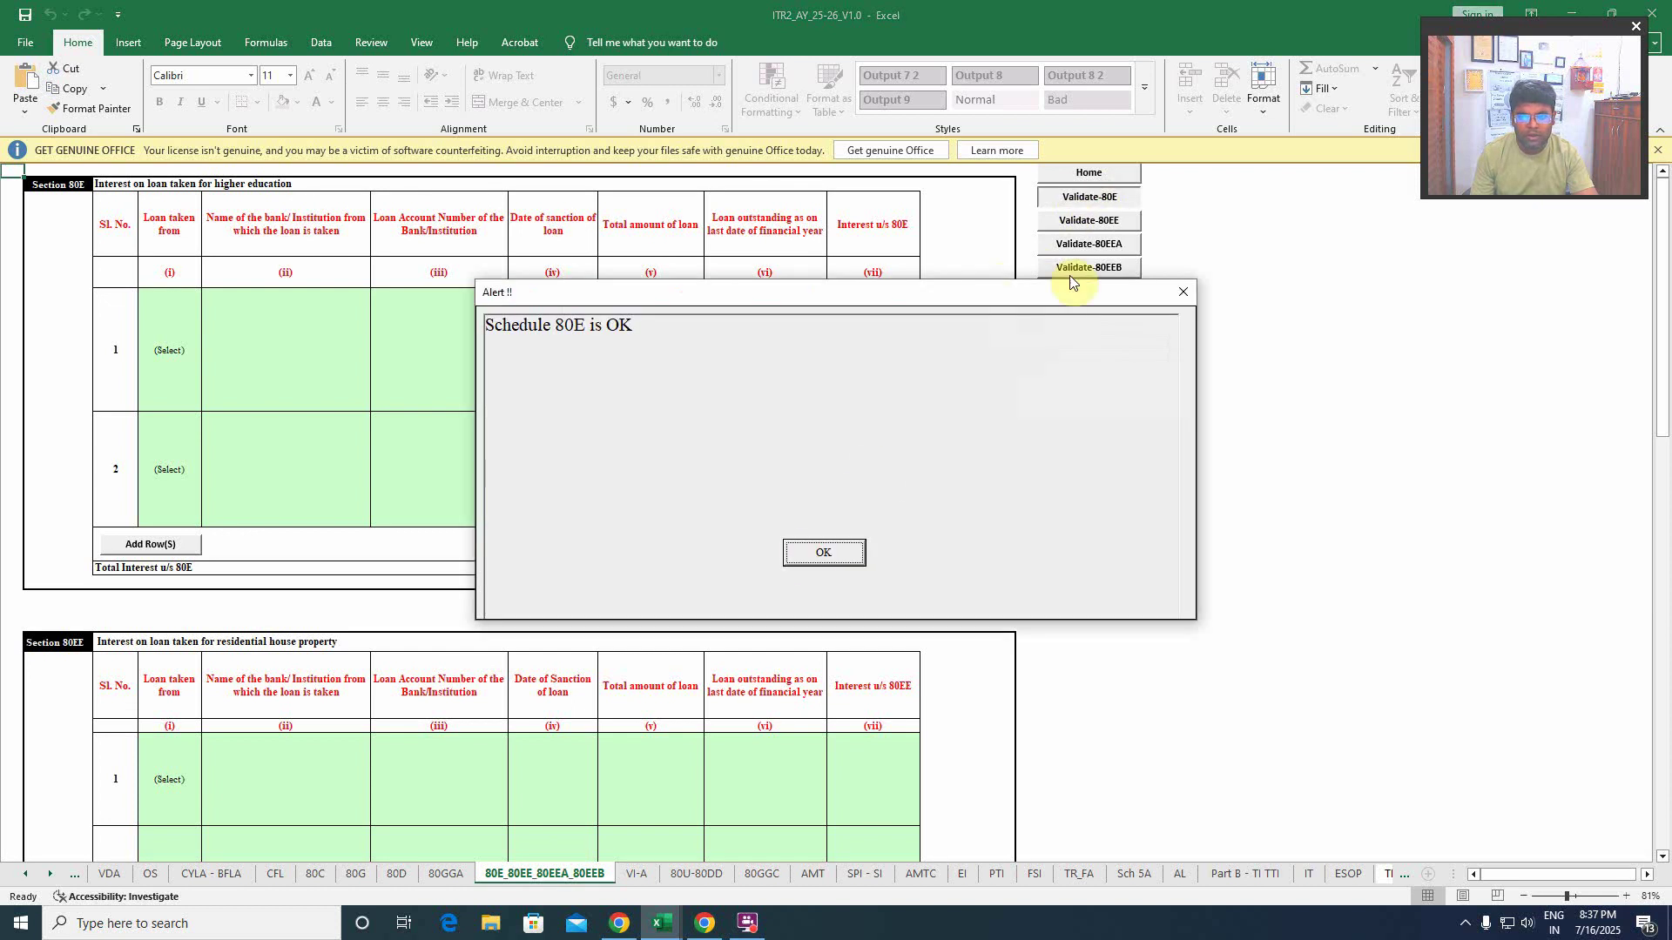
left_click(823, 554)
left_click(1084, 223)
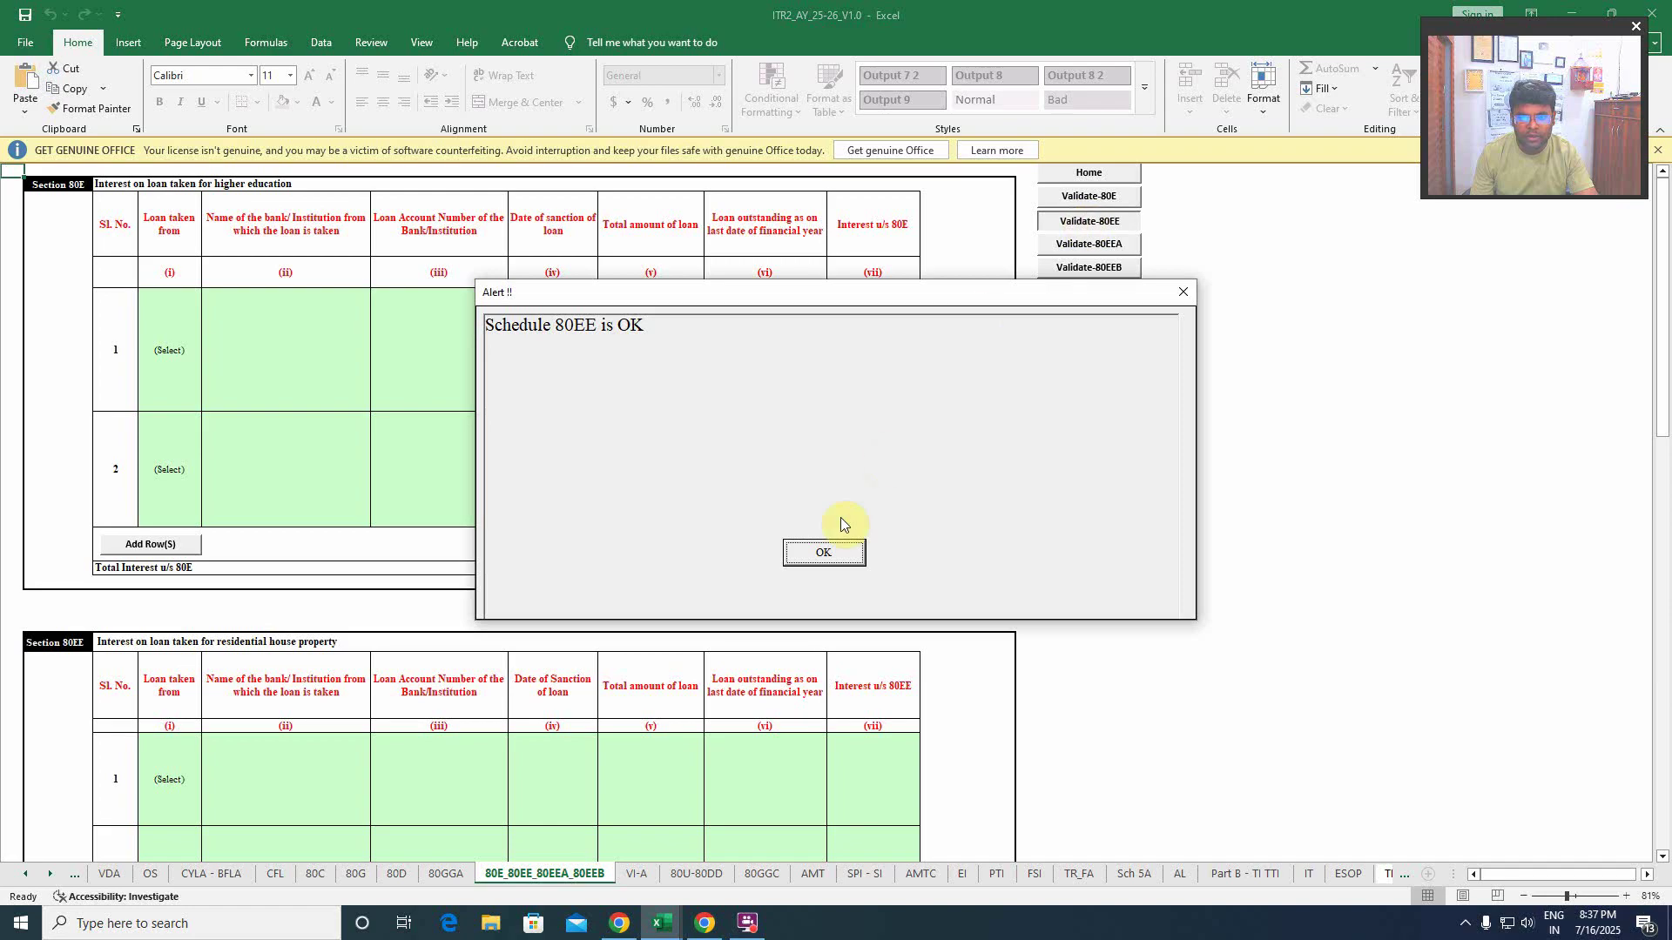
left_click(823, 552)
left_click(1099, 244)
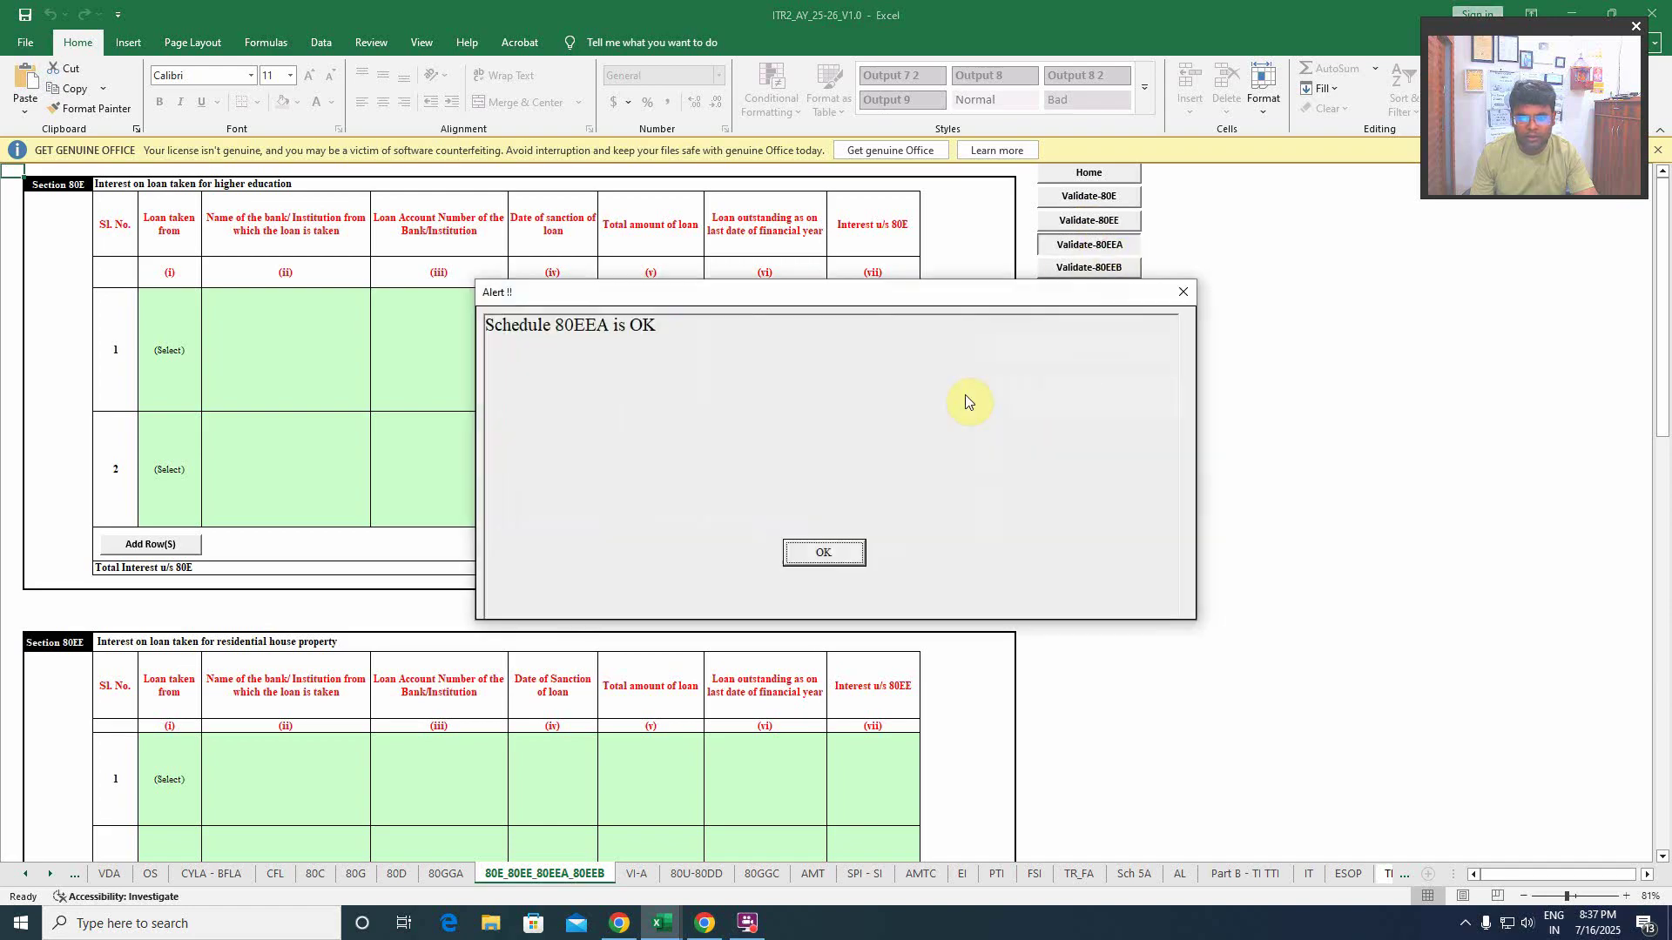
left_click(828, 552)
left_click(1091, 269)
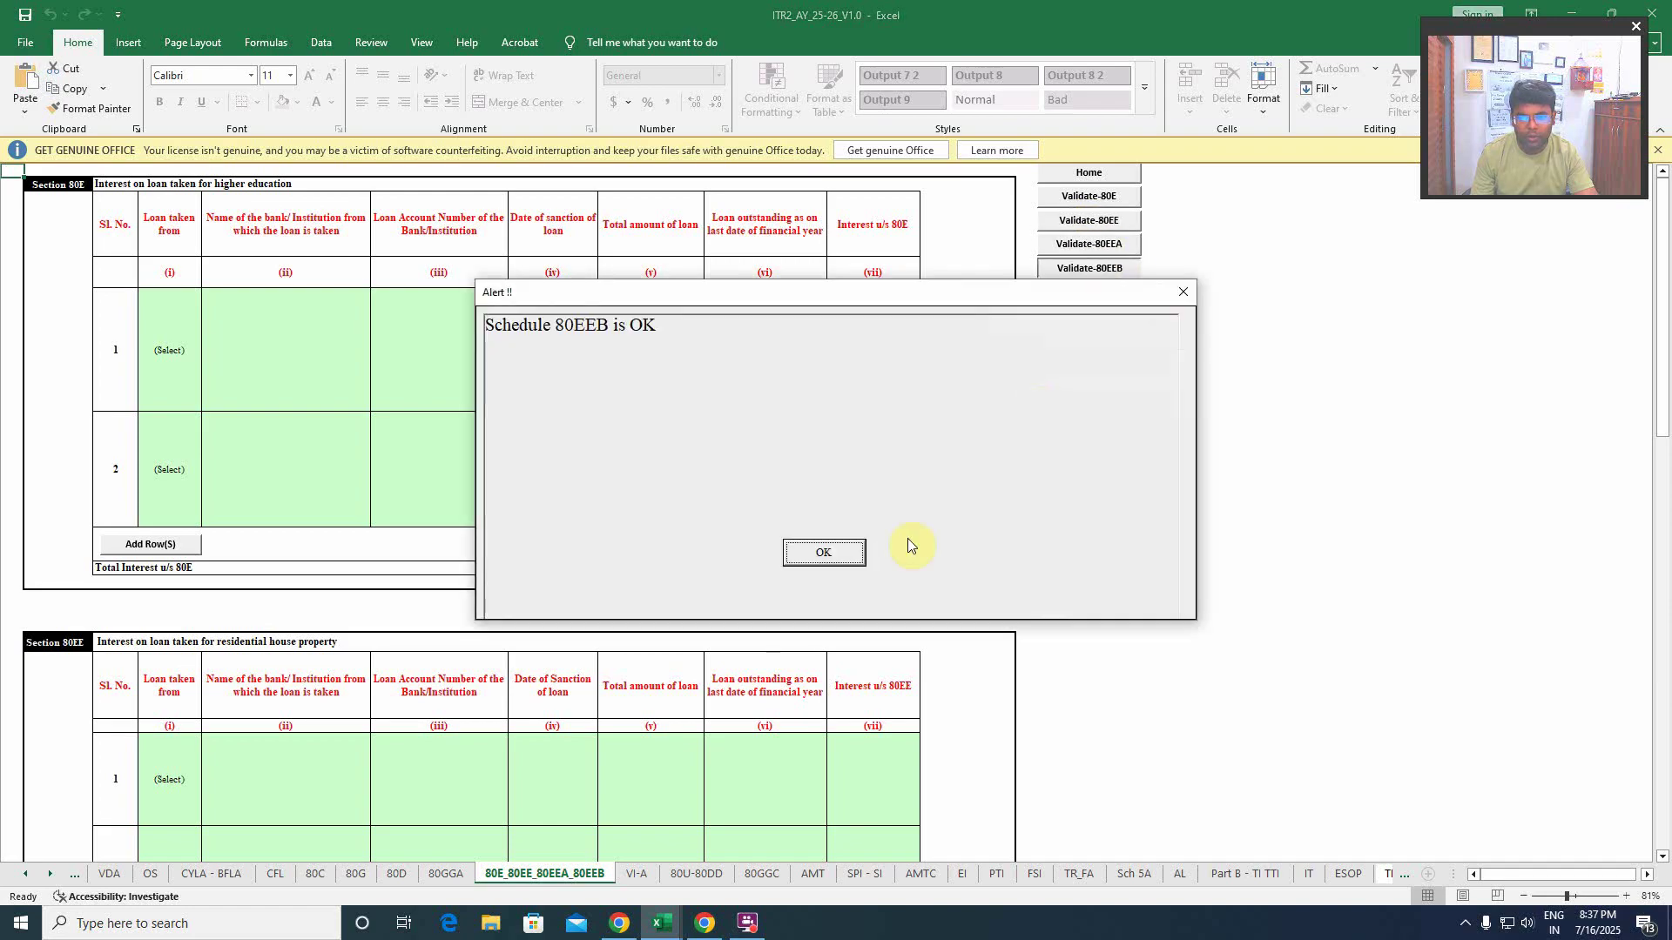
left_click(836, 549)
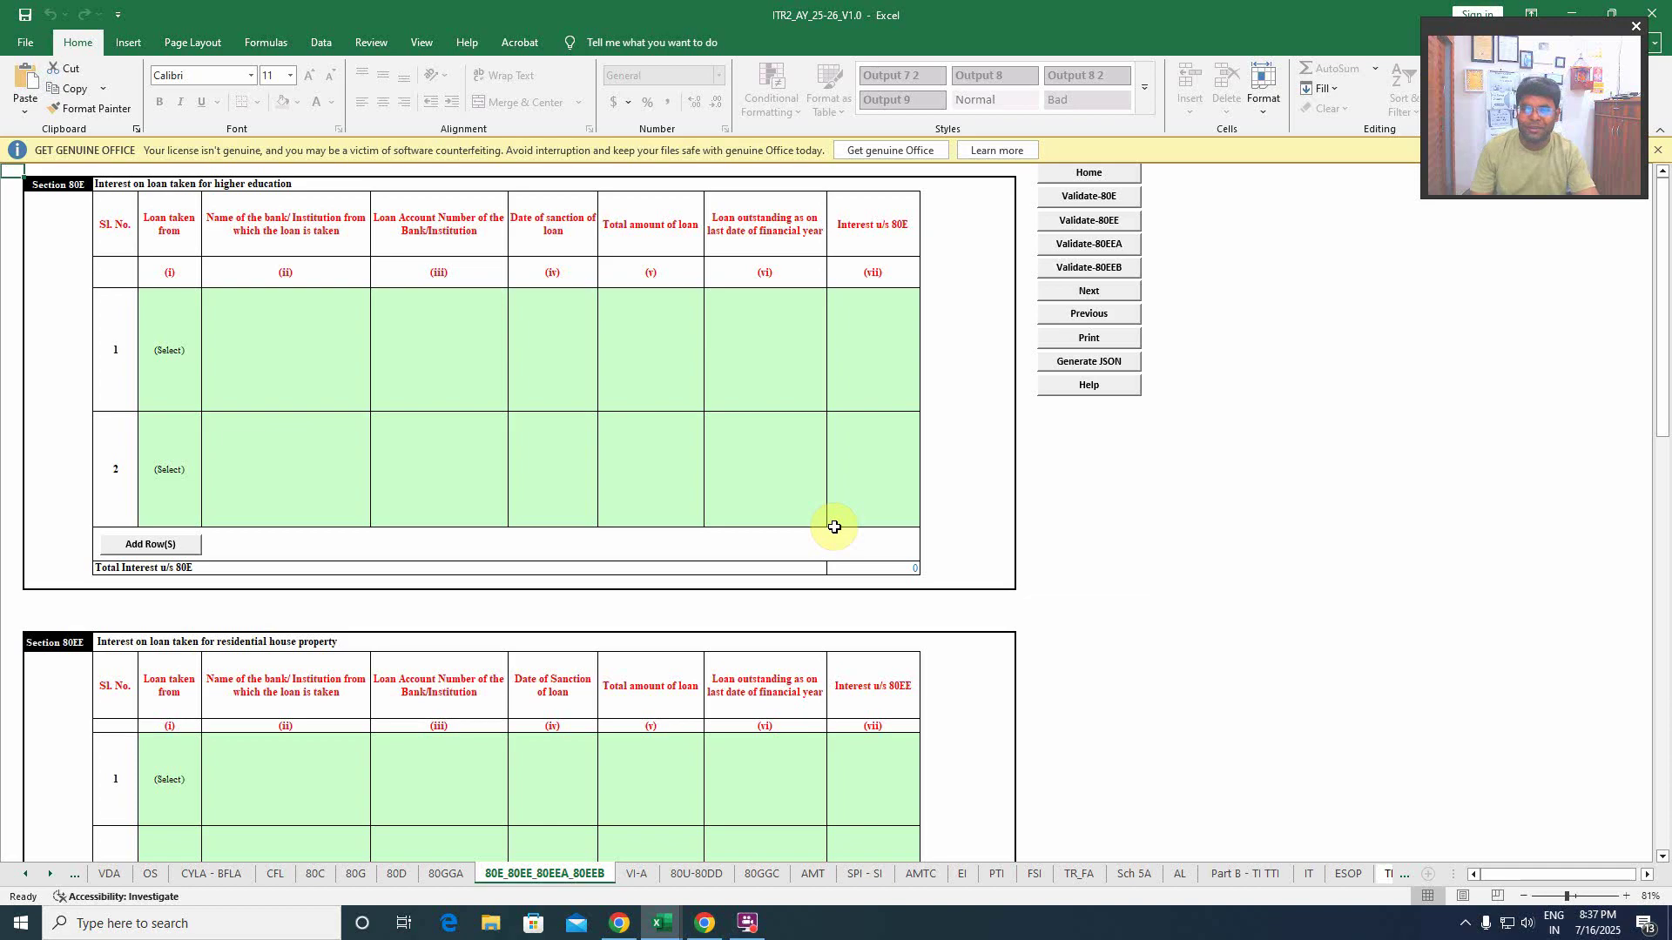
- Open Schedule VI-A, look over its Chapter VI-A deductions without entering any, validate it and dismiss the alert
left_click(637, 874)
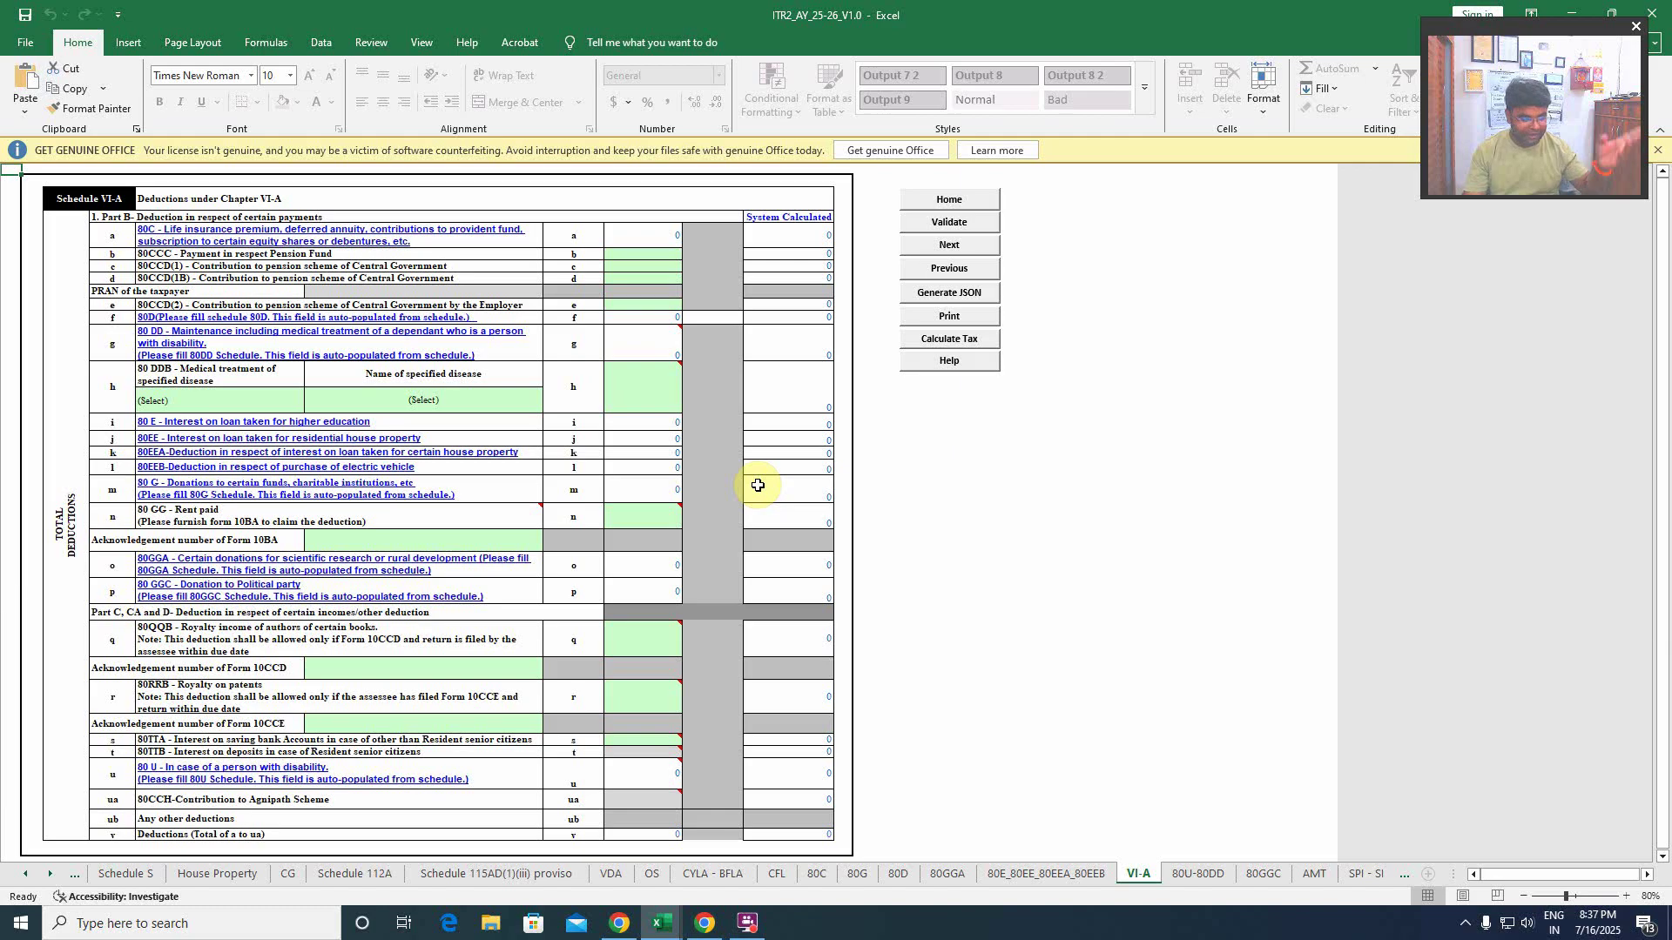
scroll(765, 527, "down", 3)
scroll(767, 531, "up", 3)
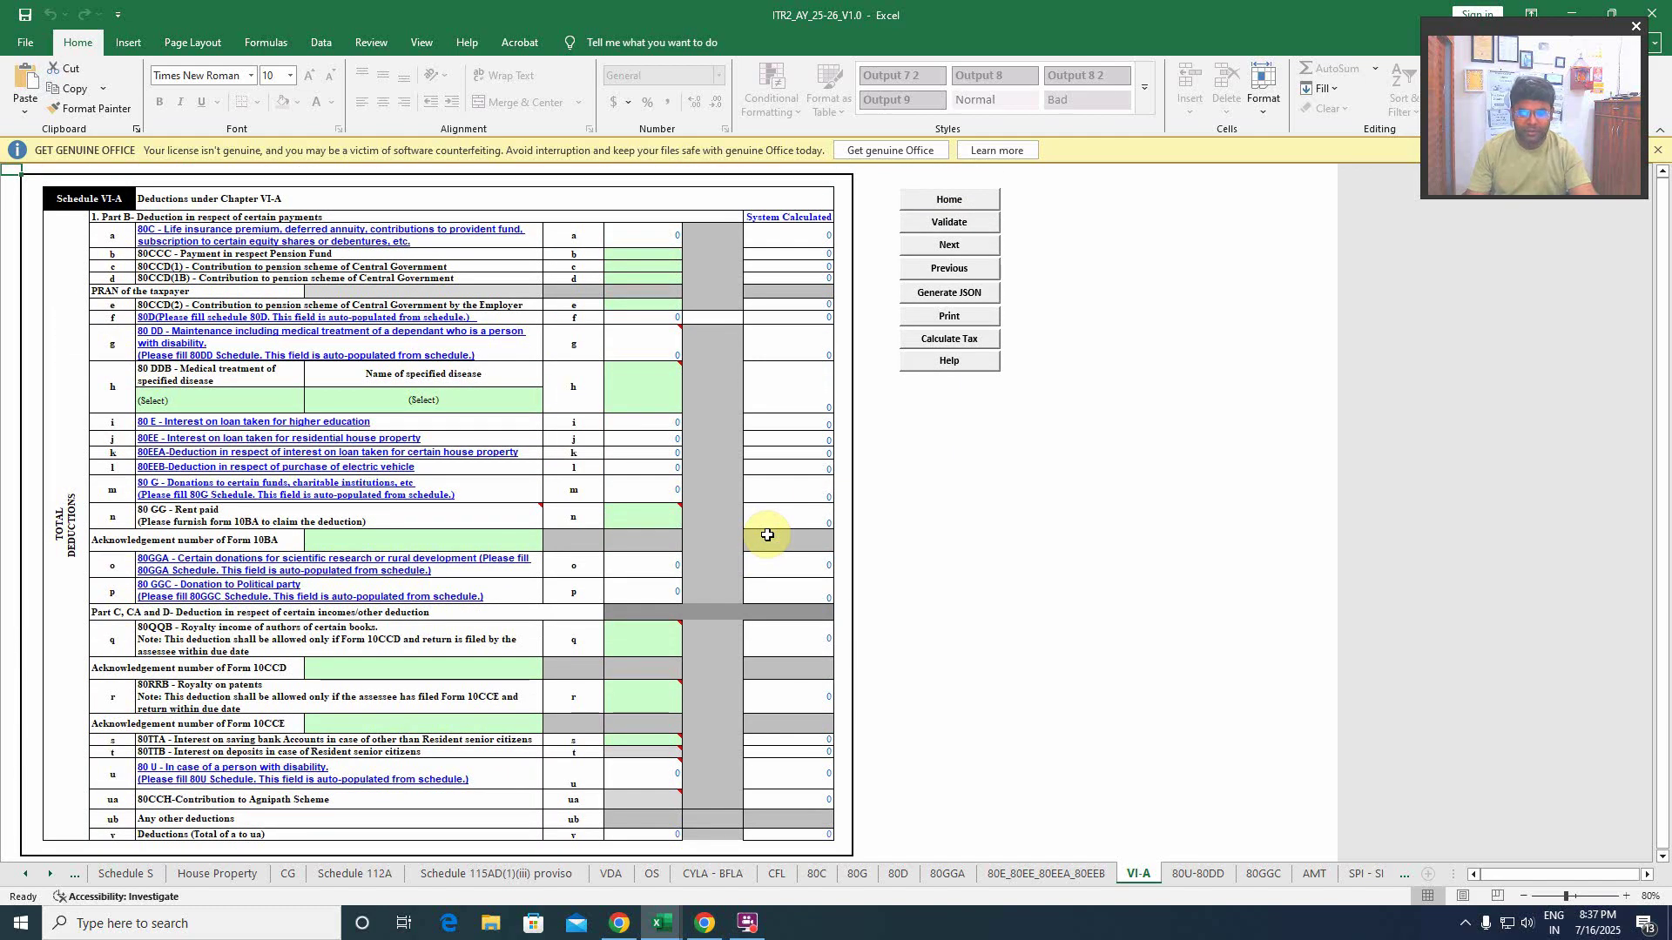
left_click(949, 222)
left_click(822, 554)
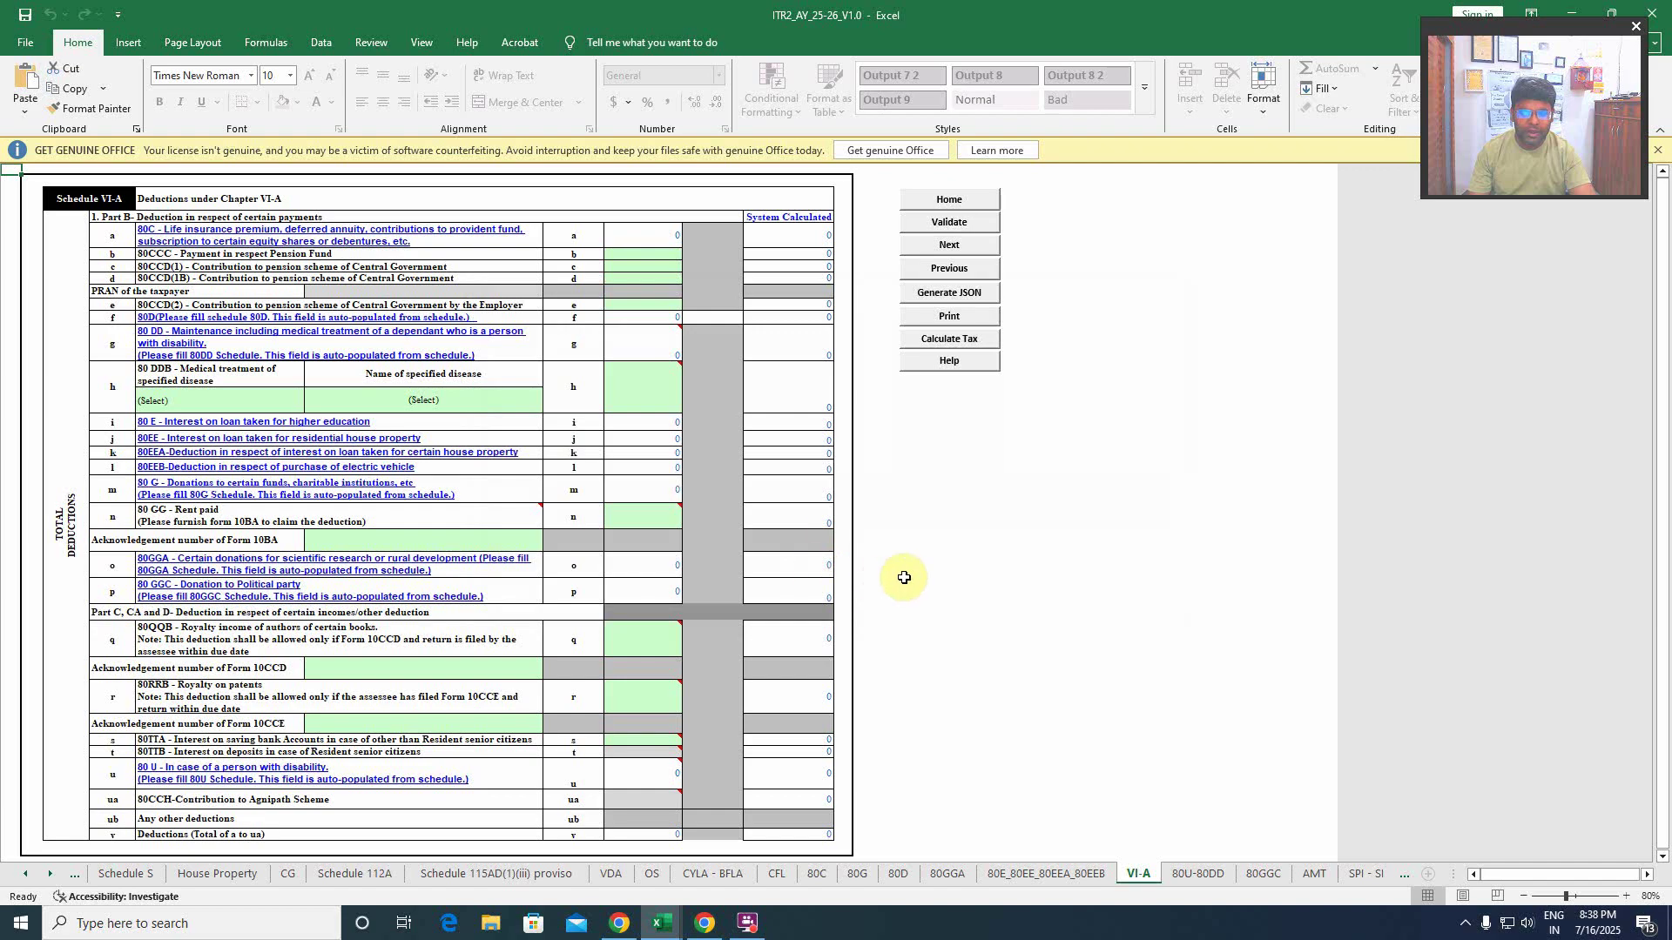
- Open the 80U-80DD sheet for disability deductions, validate Section 80DD and dismiss the alert
left_click(1207, 871)
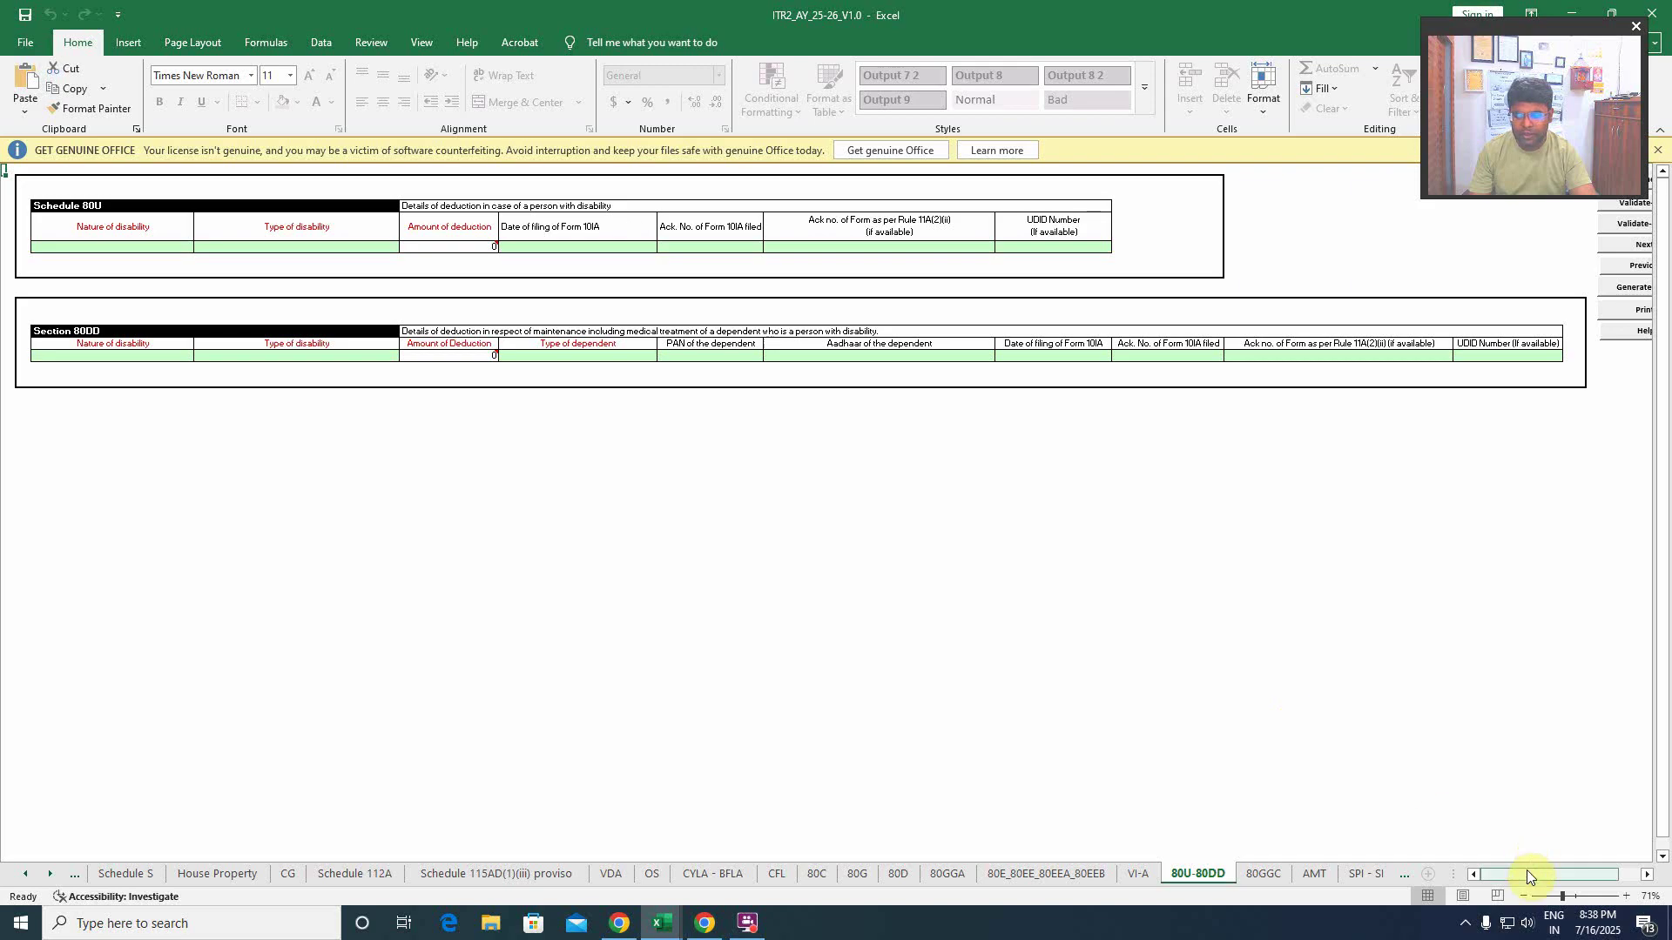
left_click_drag(1530, 874, 1633, 873)
left_click(1452, 224)
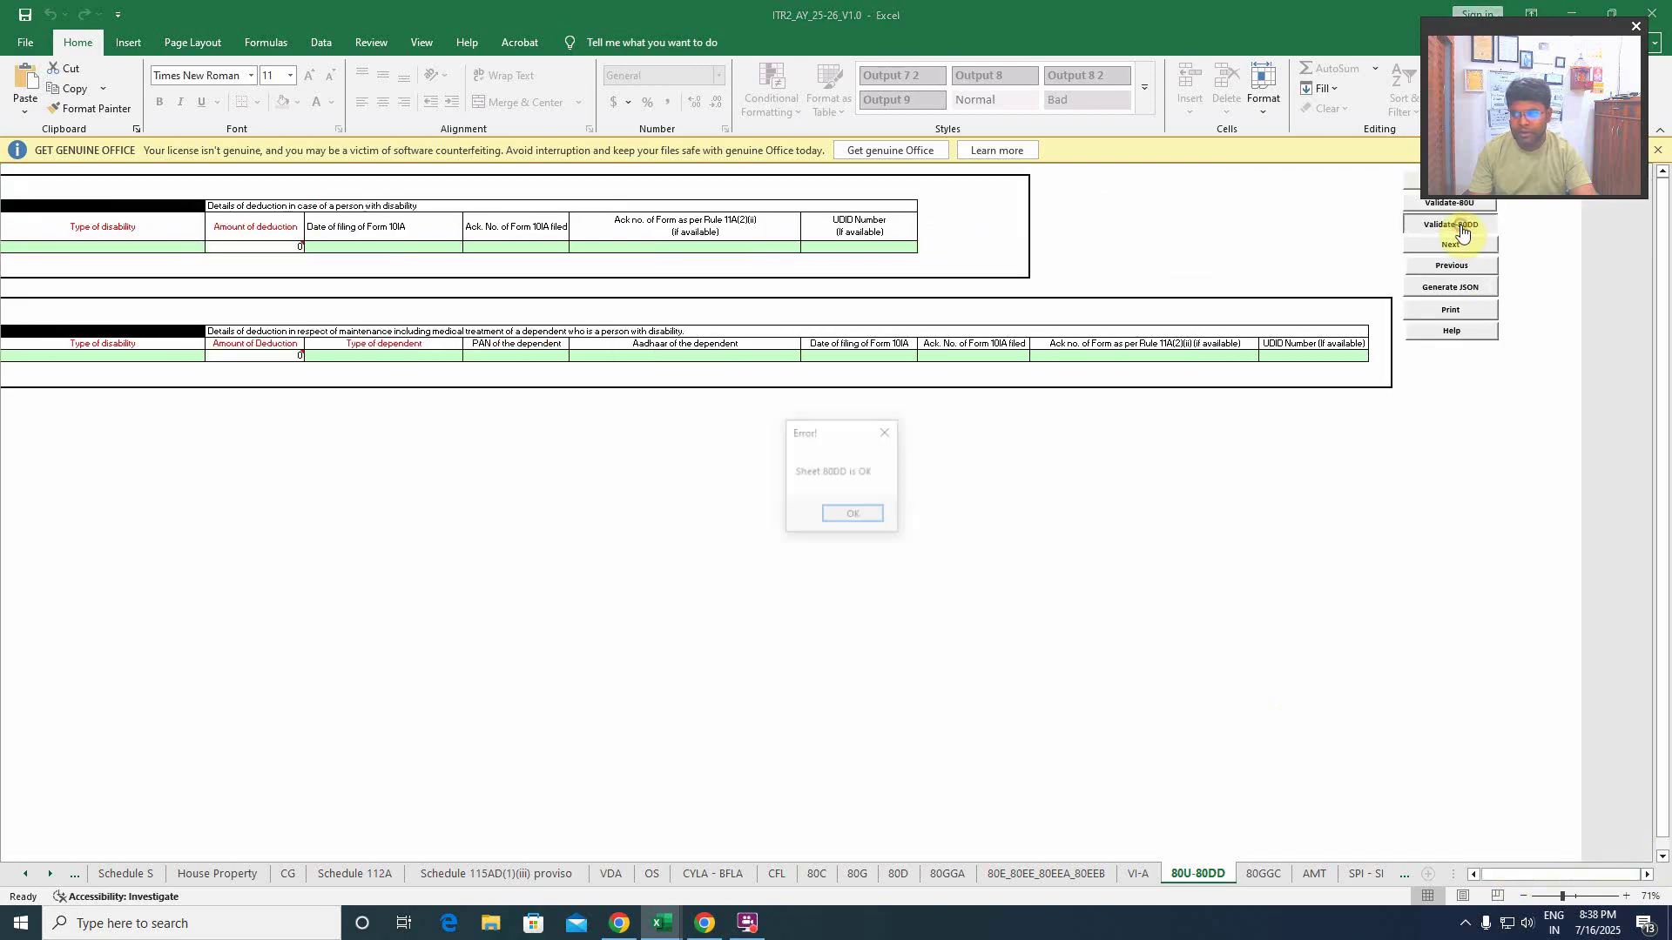
left_click(859, 514)
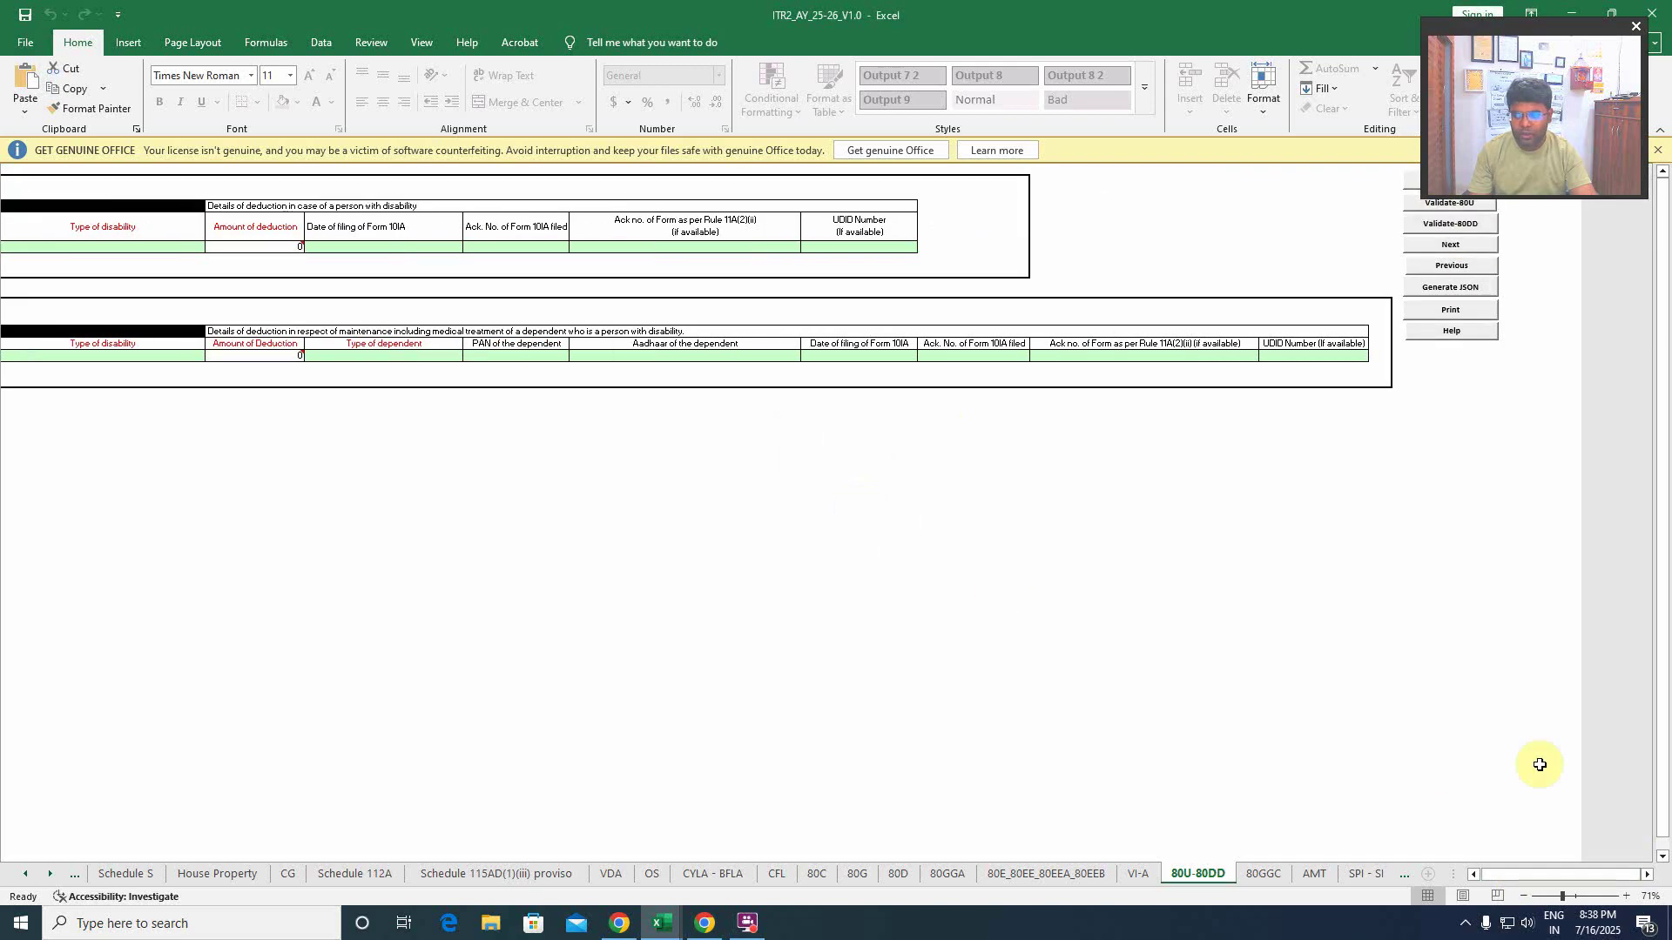
- Open Schedule 80GGC for political party contributions, dismiss its donation notice, validate the schedule and dismiss the alert
left_click(1263, 873)
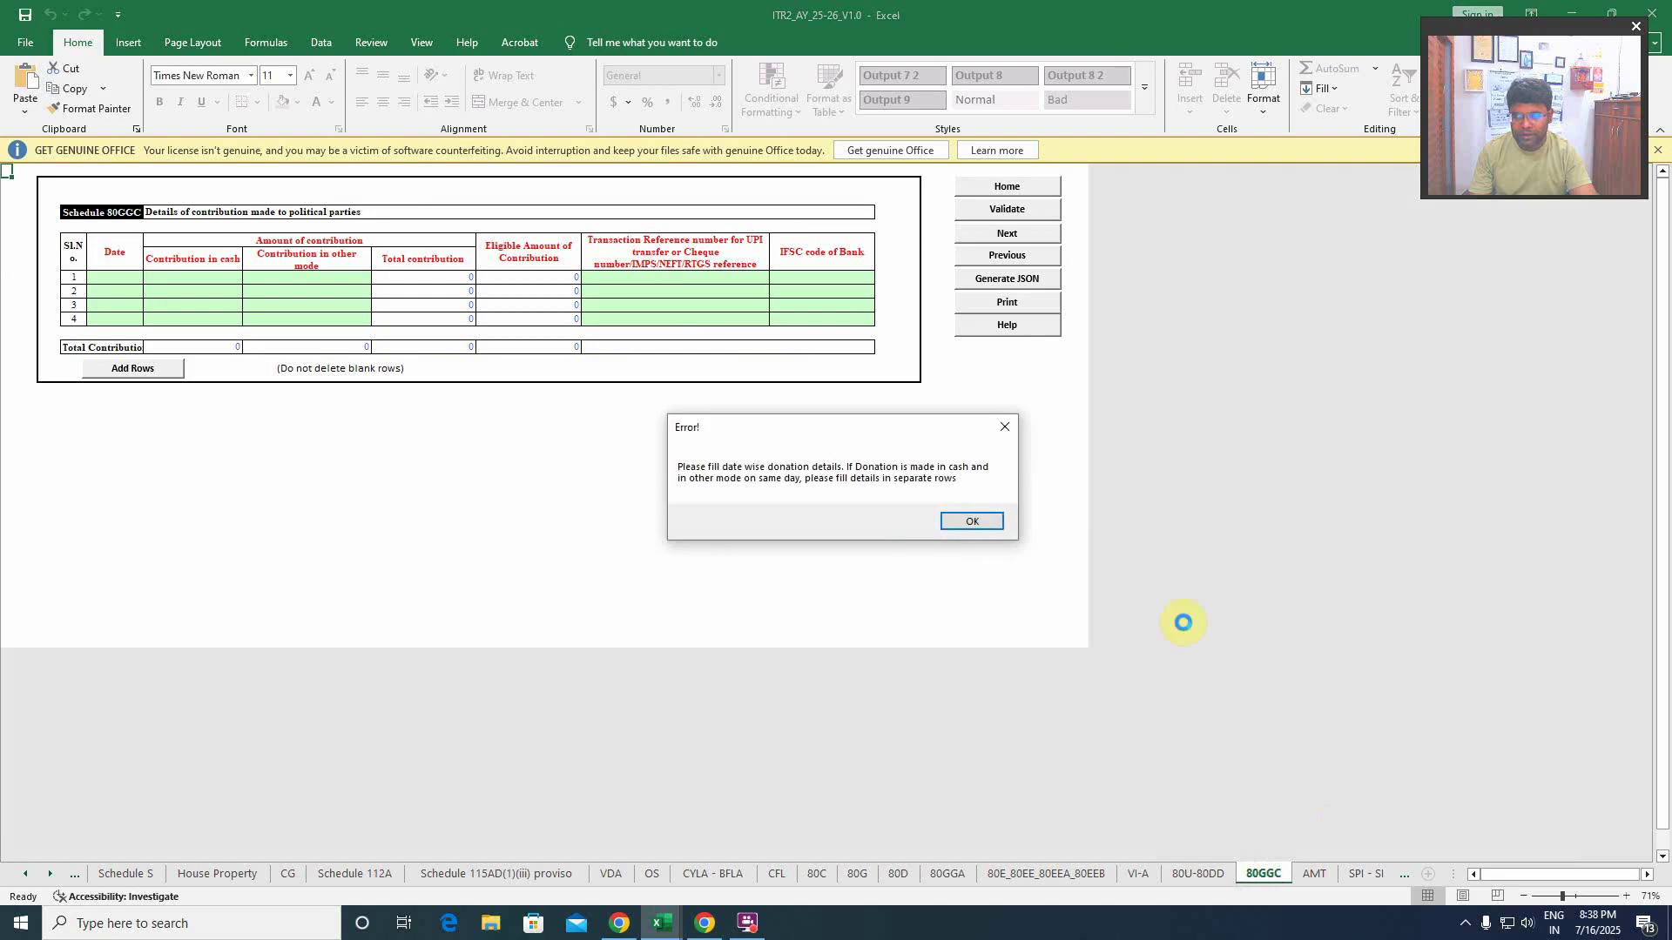
left_click(955, 514)
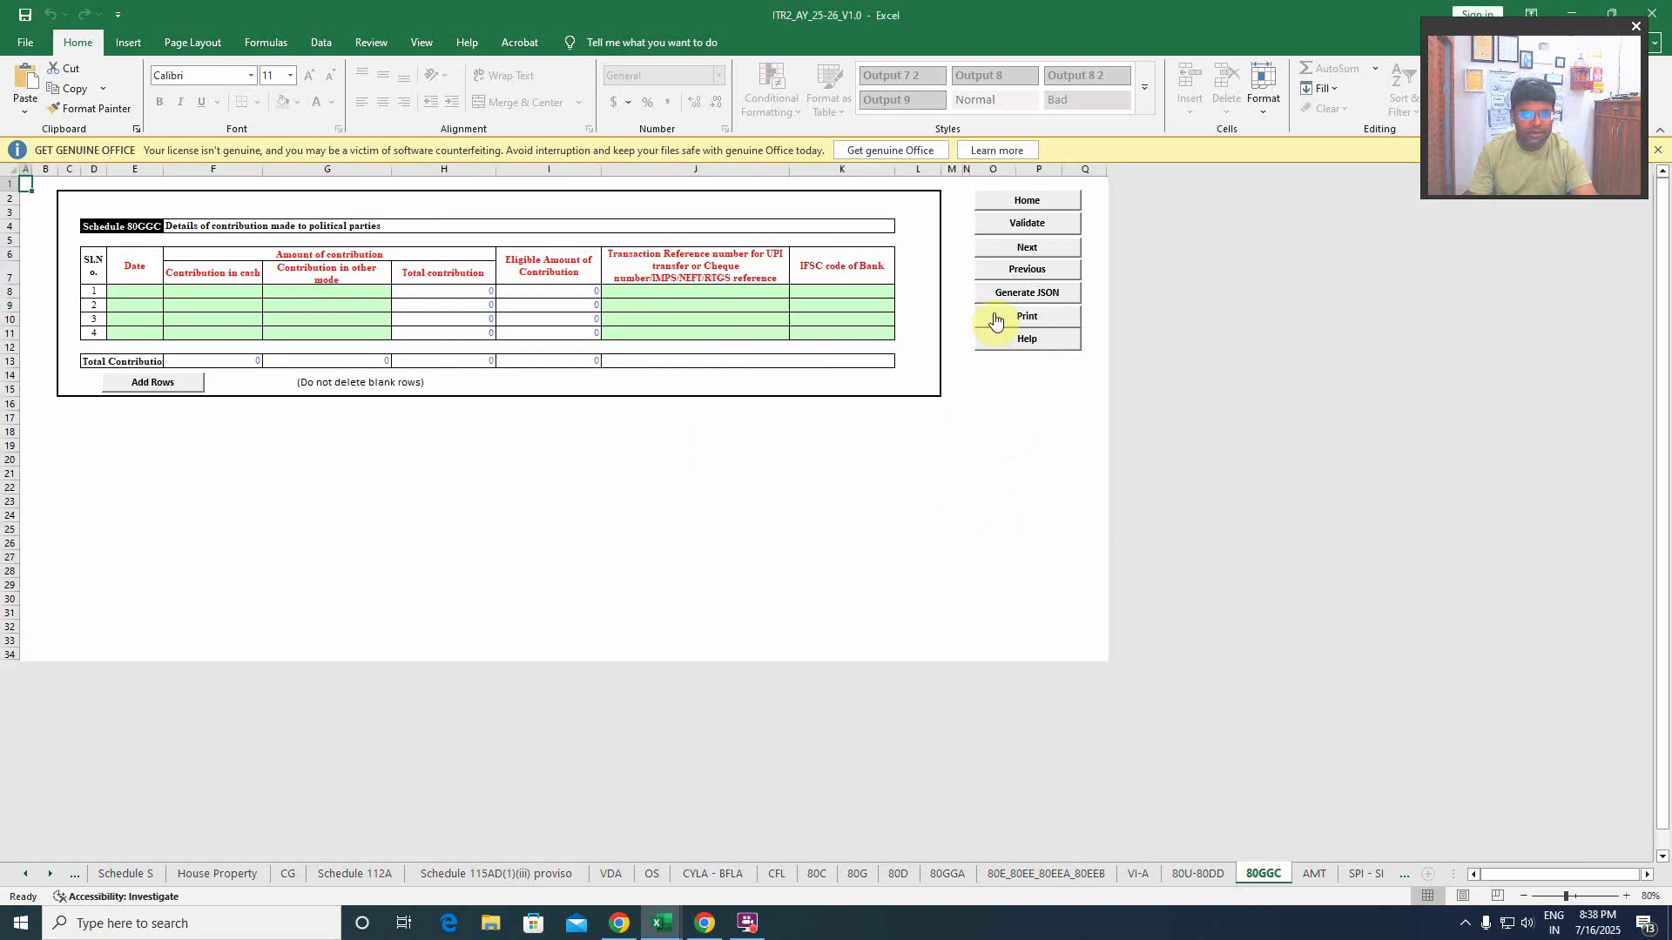
left_click(1030, 228)
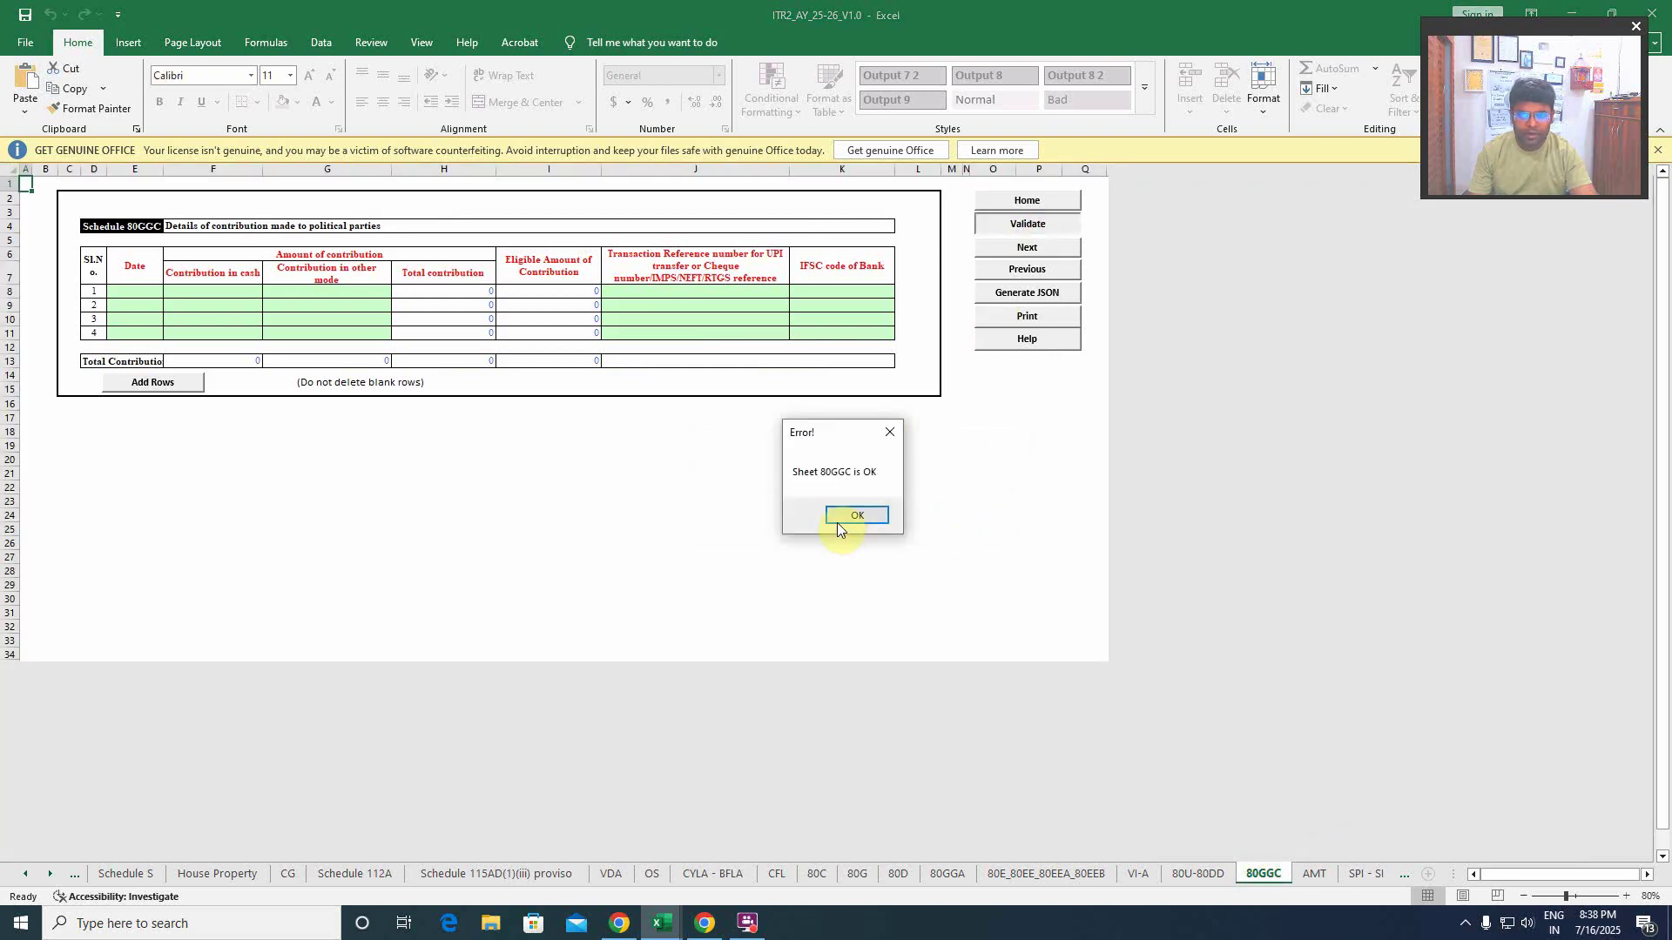
left_click(840, 520)
- Open Schedule AMT for the alternate minimum tax computation, validate it and dismiss the alert
left_click(50, 873)
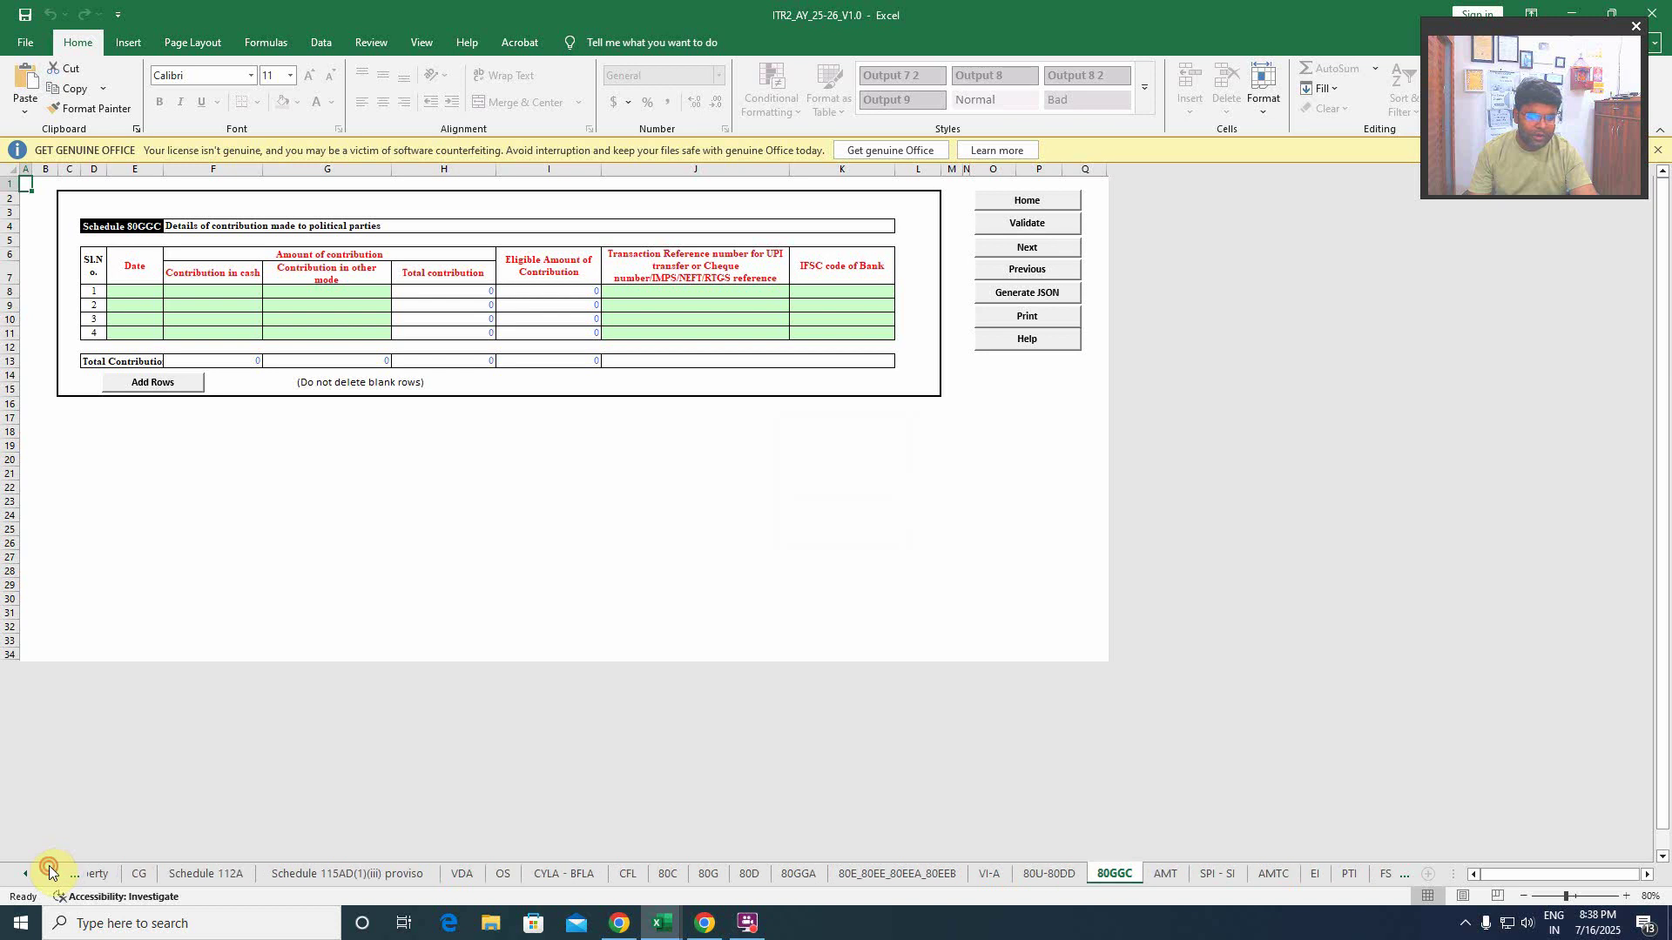
left_click(50, 873)
left_click(50, 873)
left_click(49, 873)
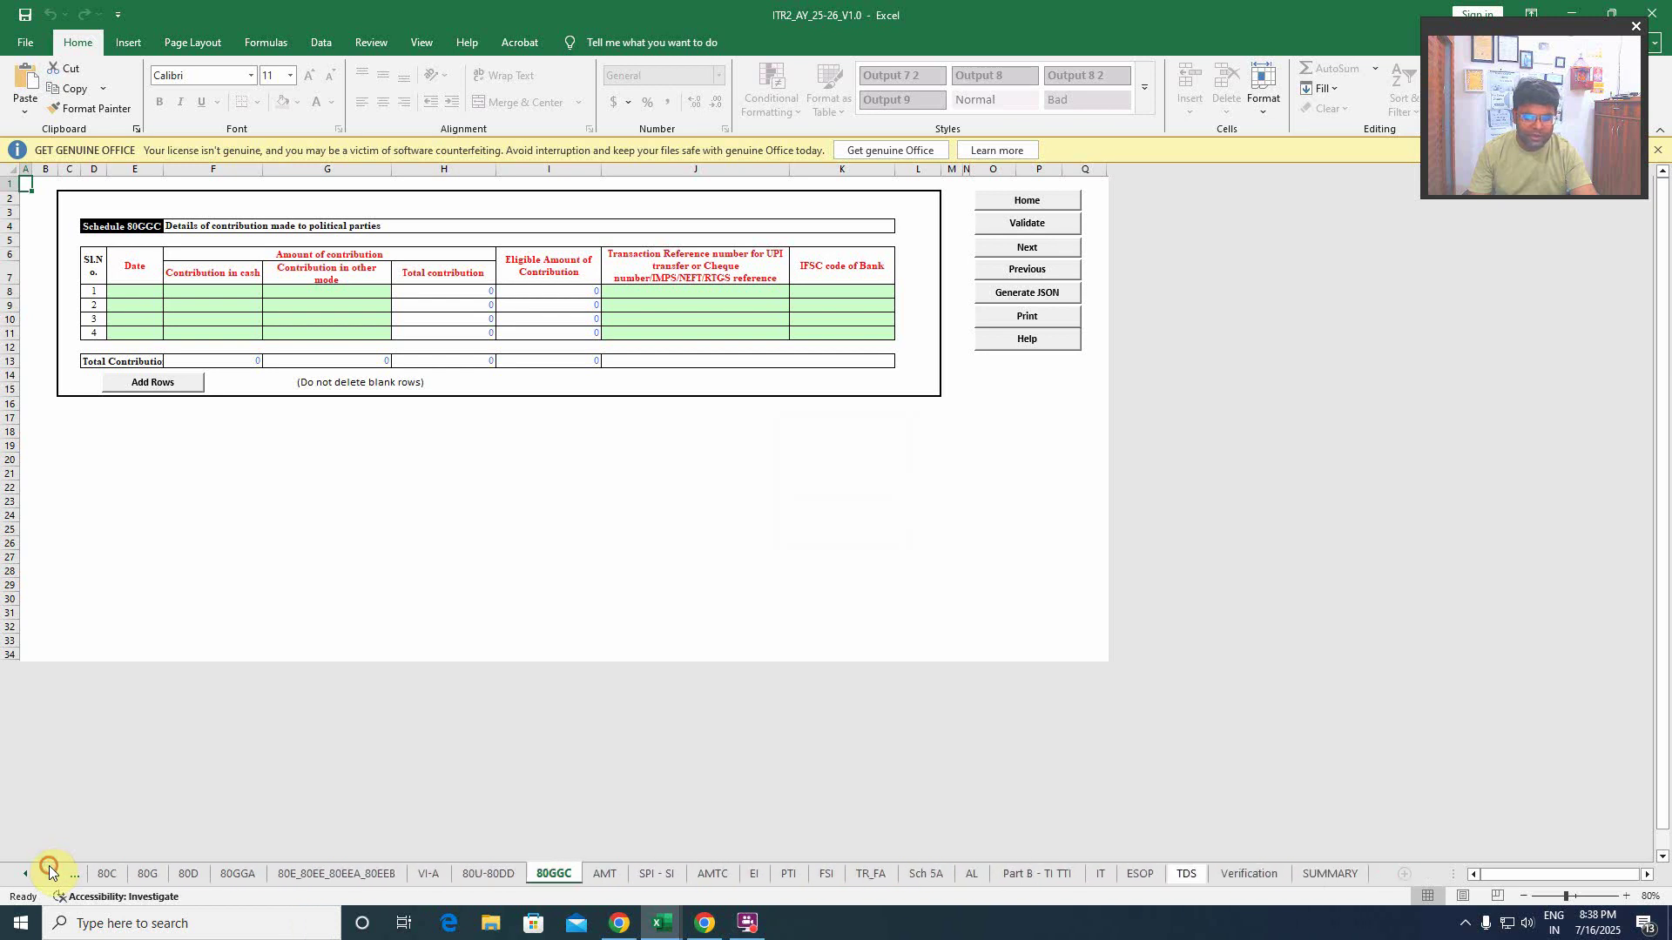
left_click(596, 874)
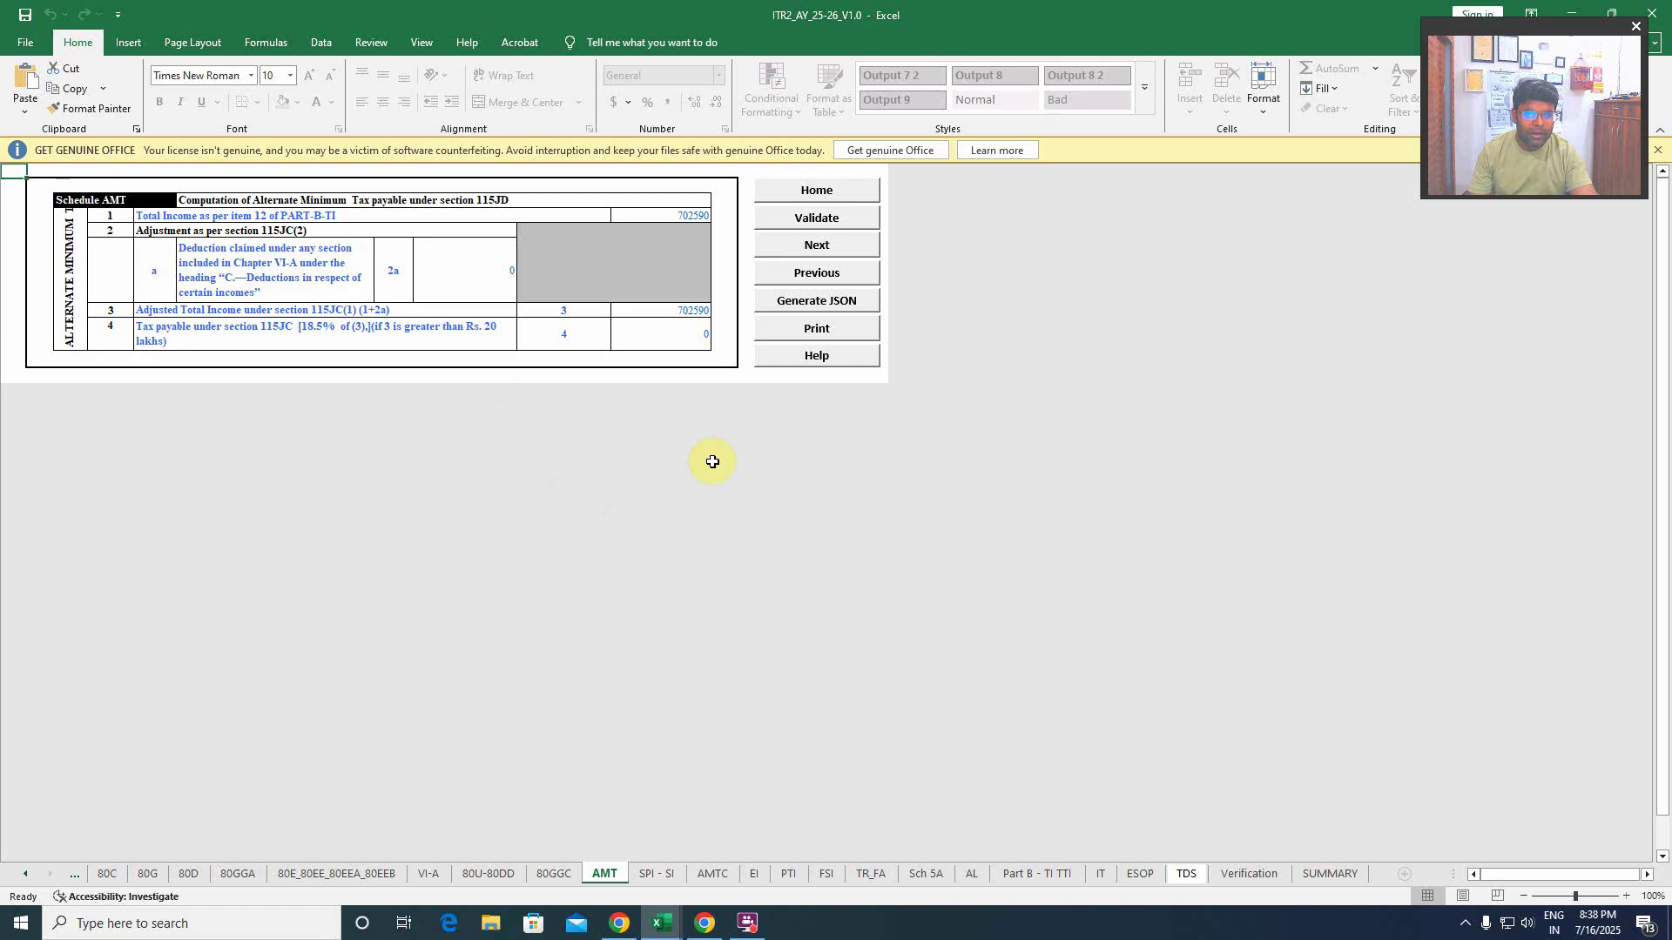
left_click(815, 217)
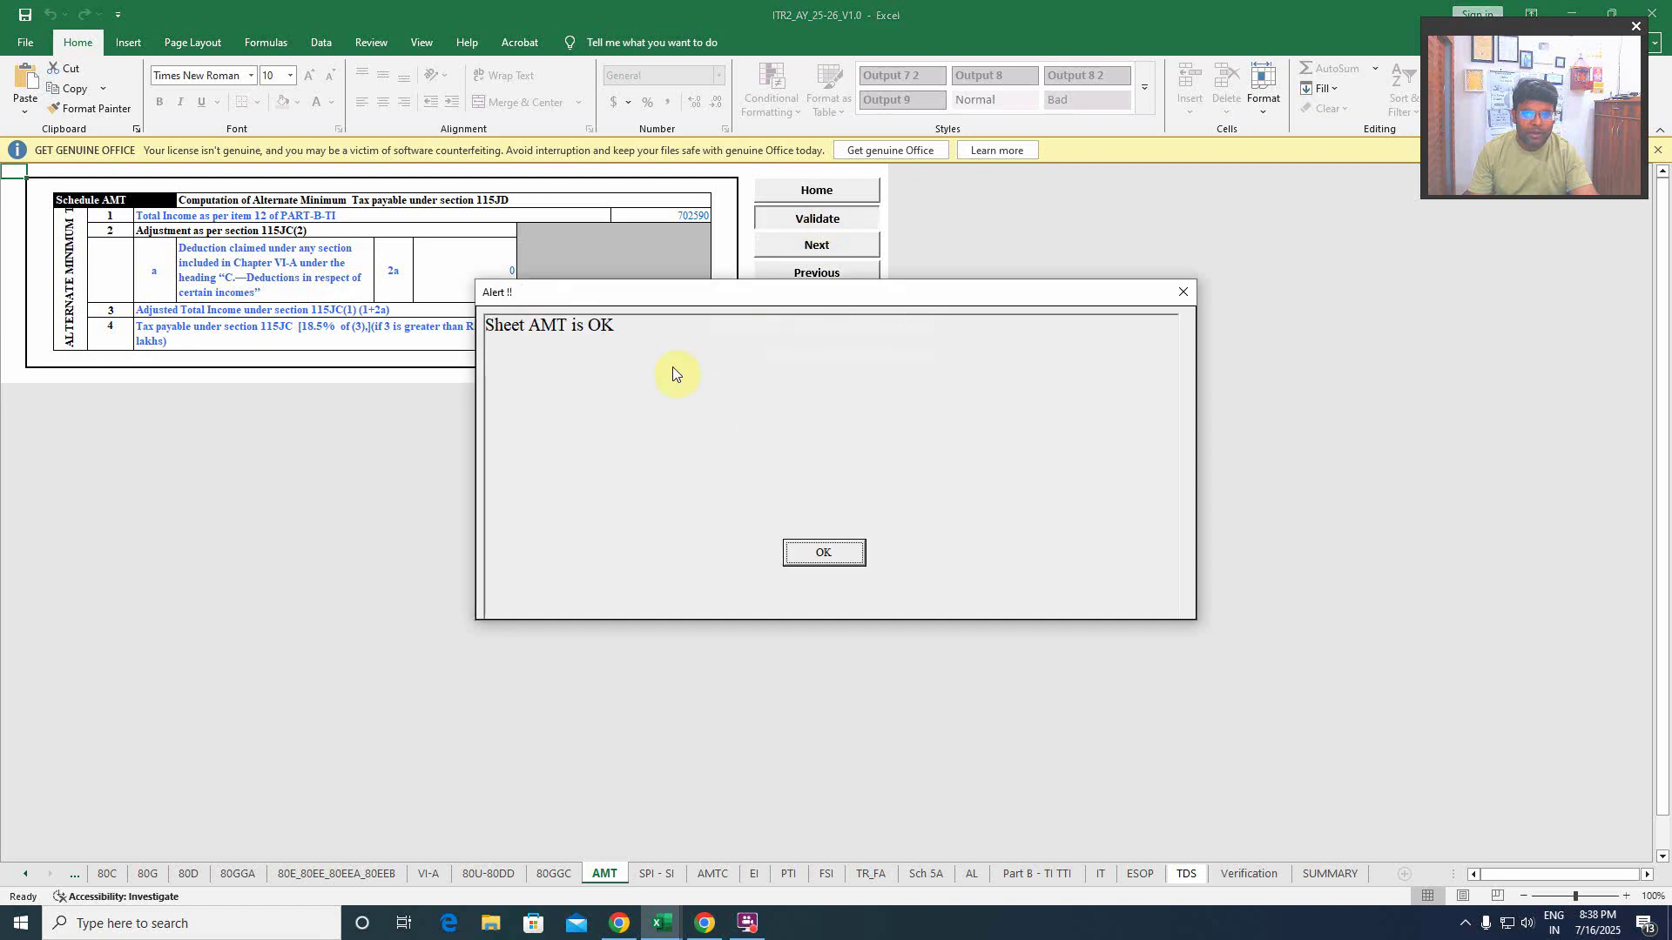
left_click(825, 552)
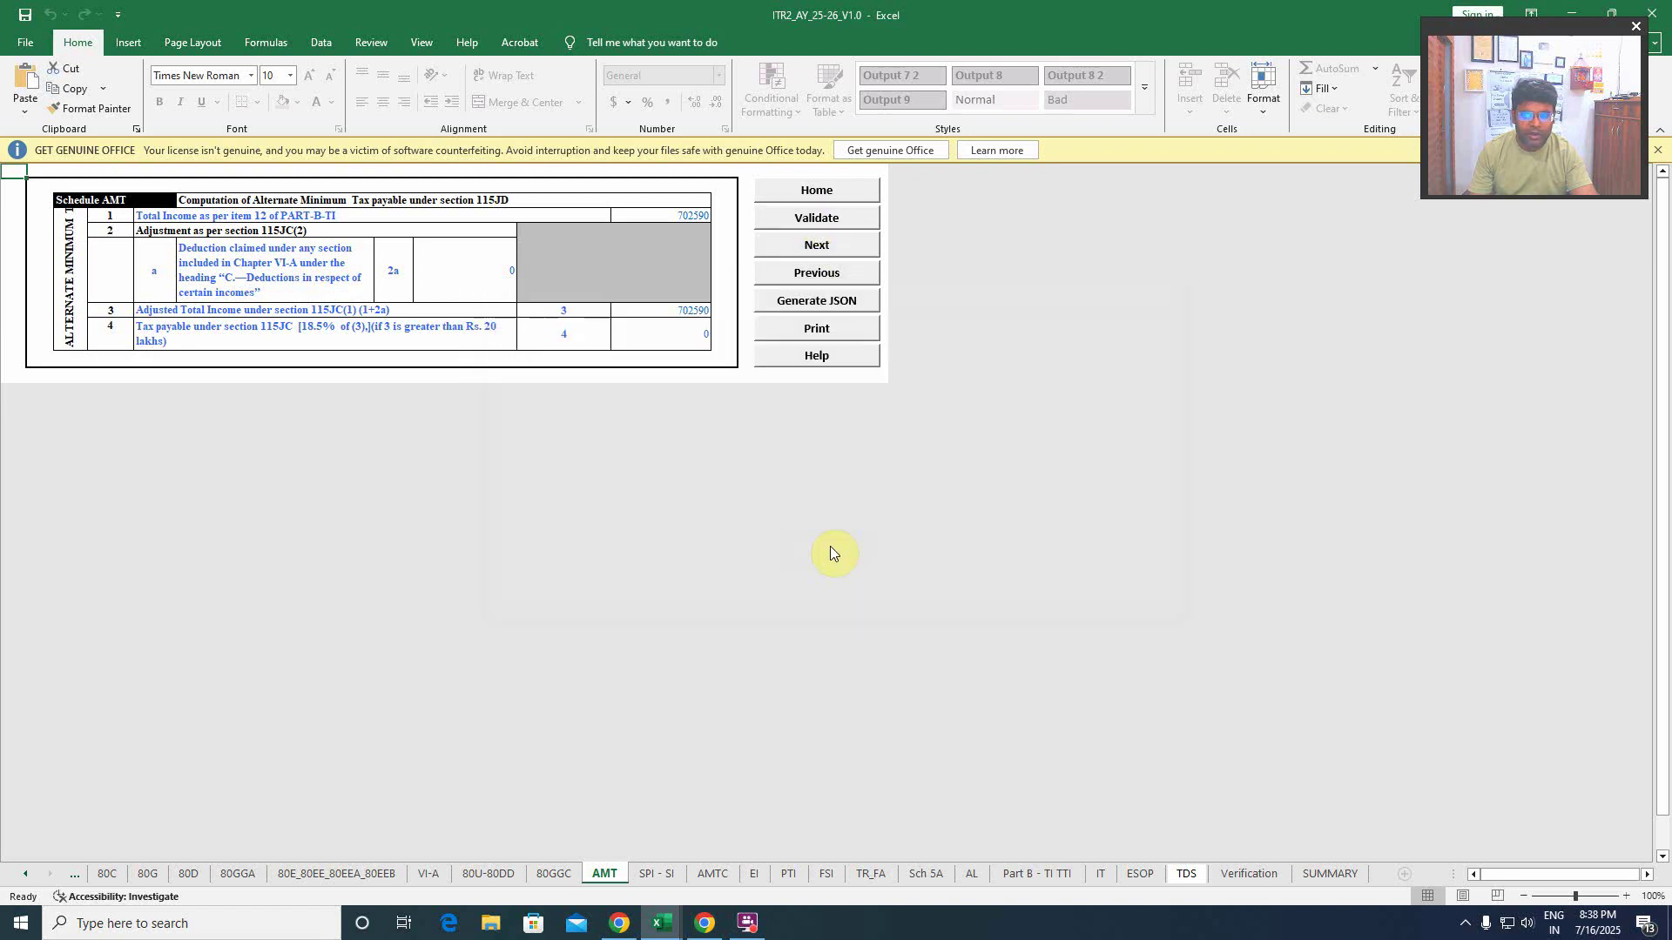
- Open the SPI - SI sheet, look over the special-rate income rows without entering any, validate the sheet and dismiss the alert
left_click(659, 873)
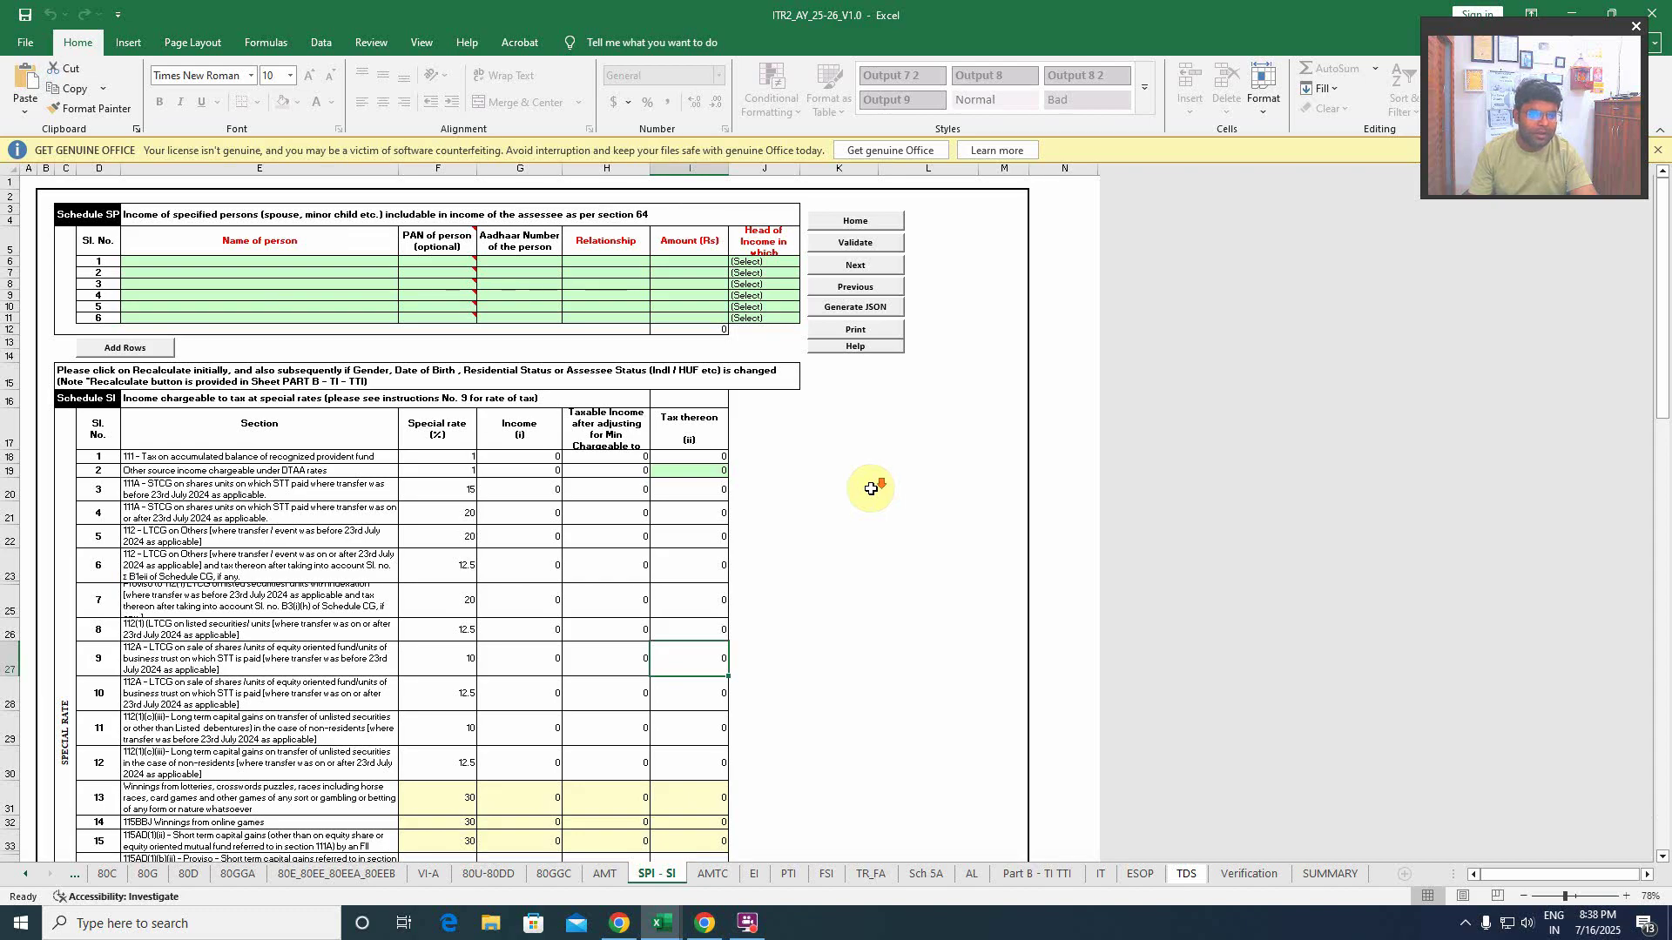
scroll(871, 488, "down", 20)
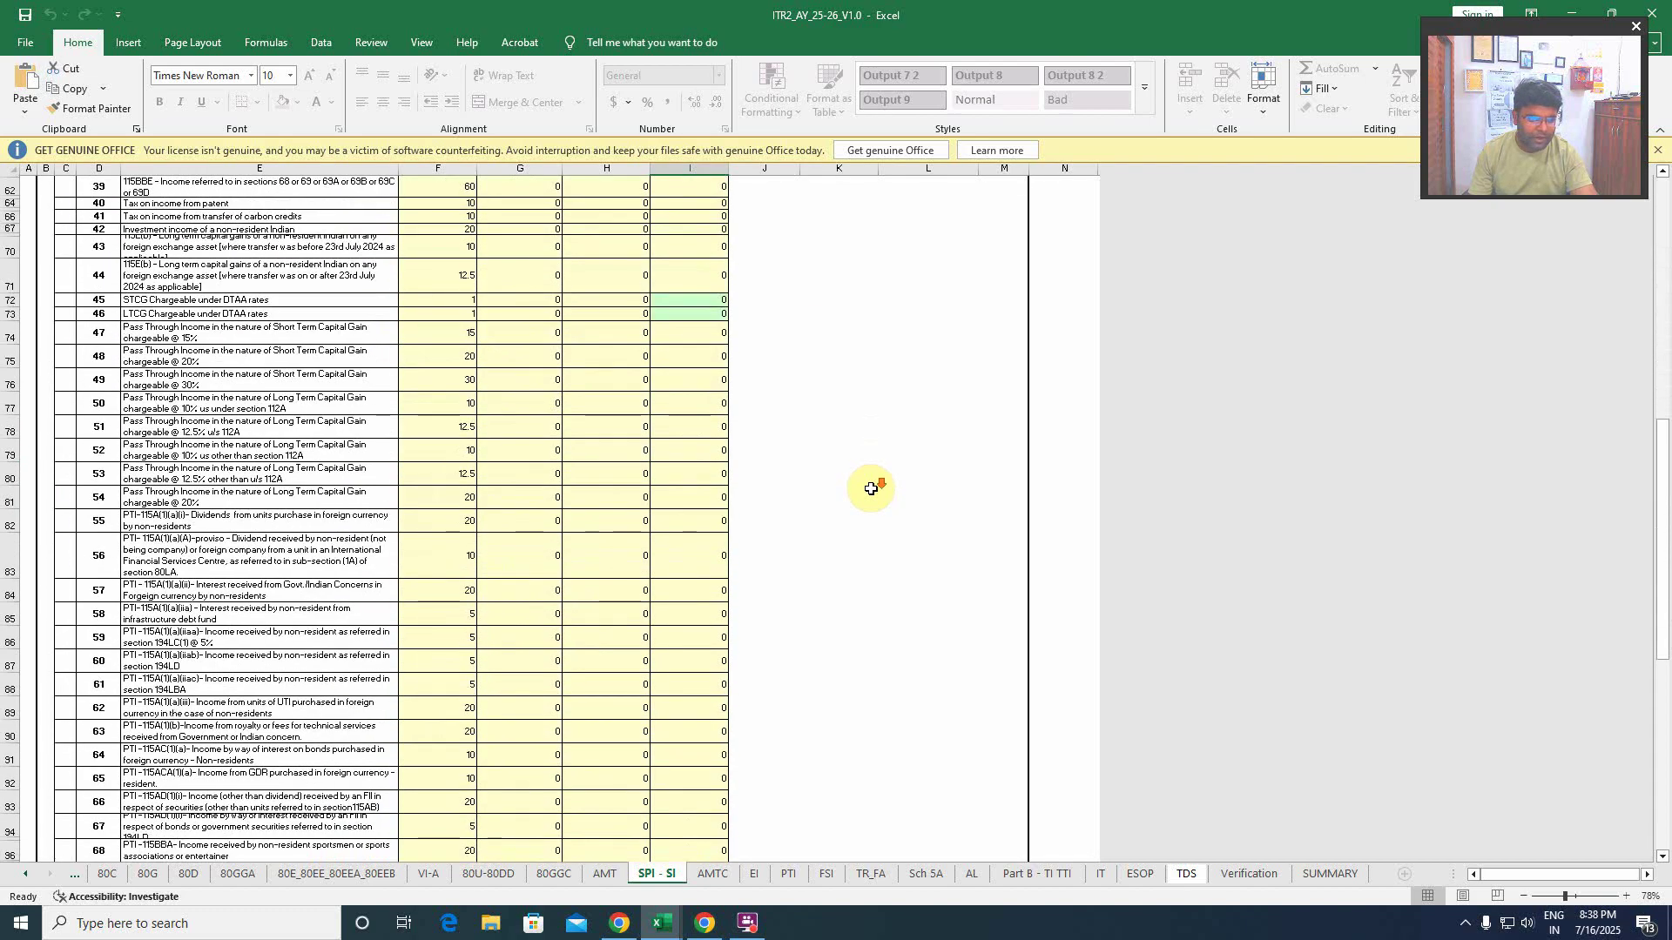
scroll(871, 489, "down", 12)
scroll(871, 488, "up", 20)
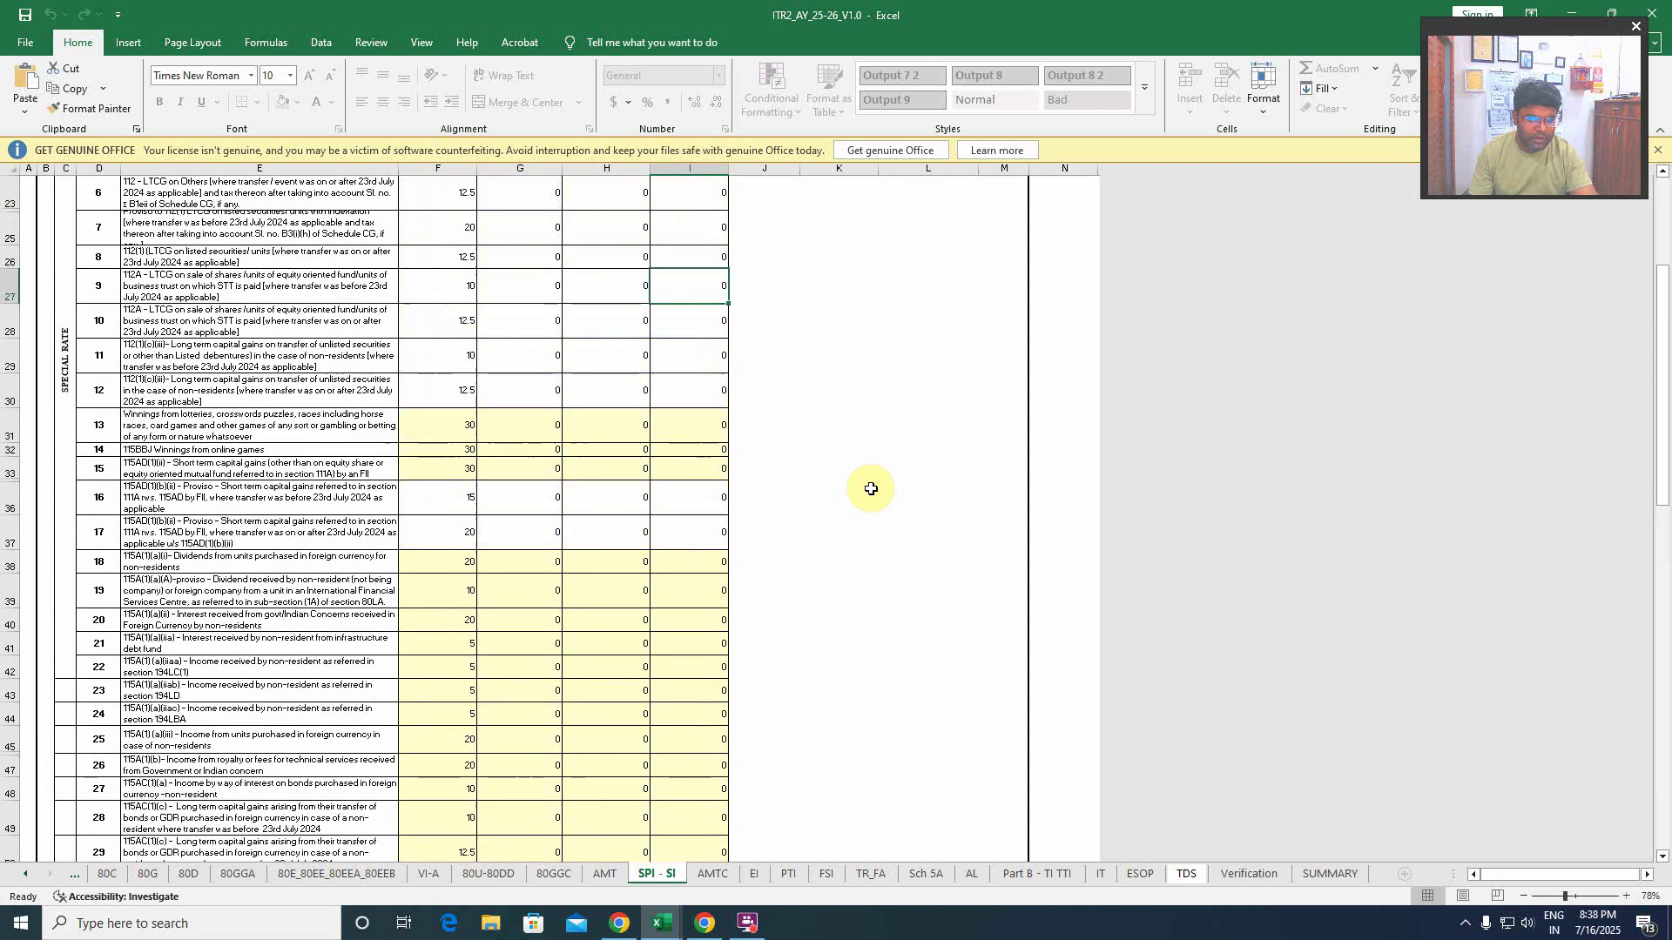
scroll(870, 488, "up", 8)
left_click(856, 243)
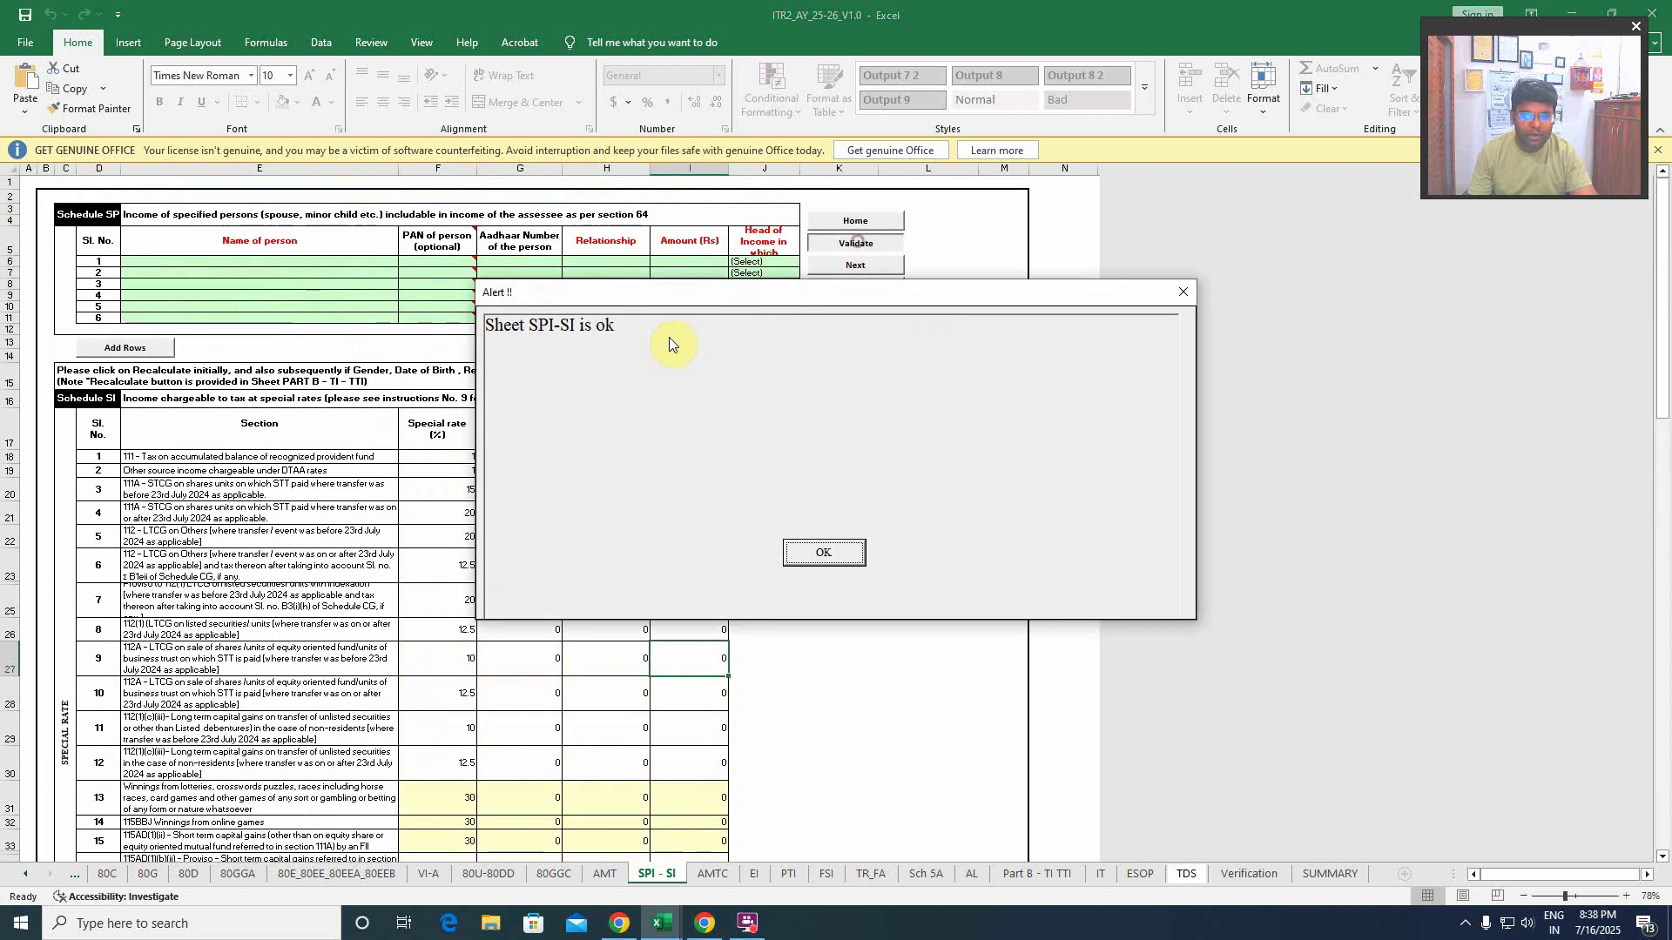
left_click(813, 555)
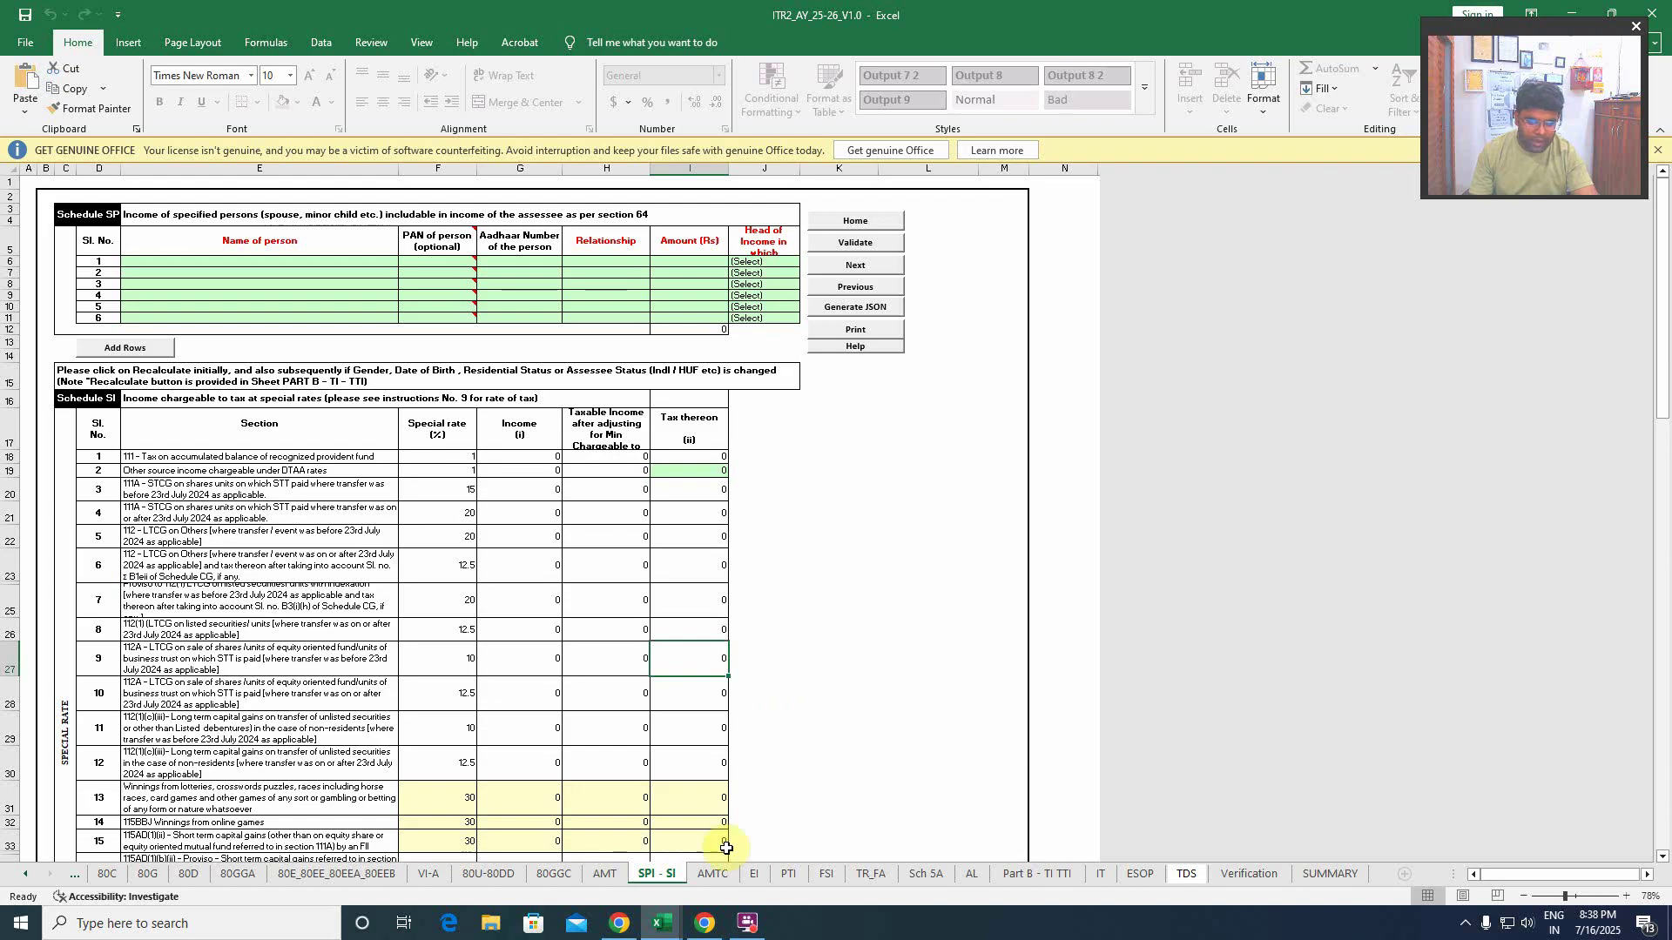
- Open Schedule AMTC for the tax credit under section 115JD, validate it and dismiss the alert
left_click(712, 874)
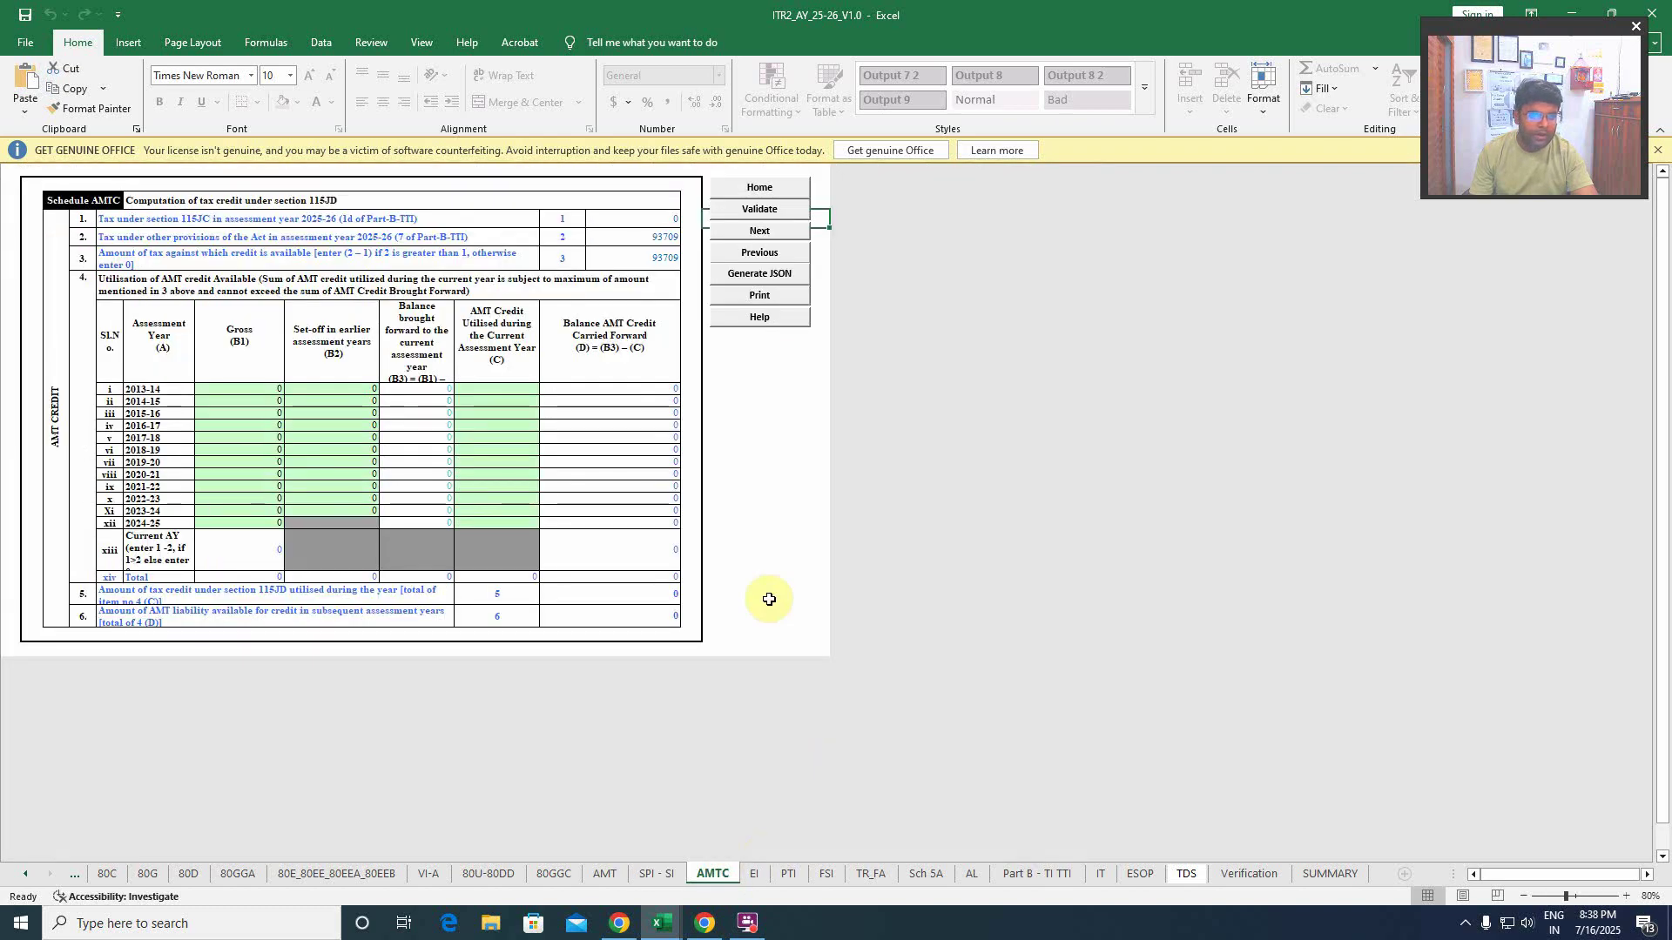
left_click(757, 211)
left_click(823, 552)
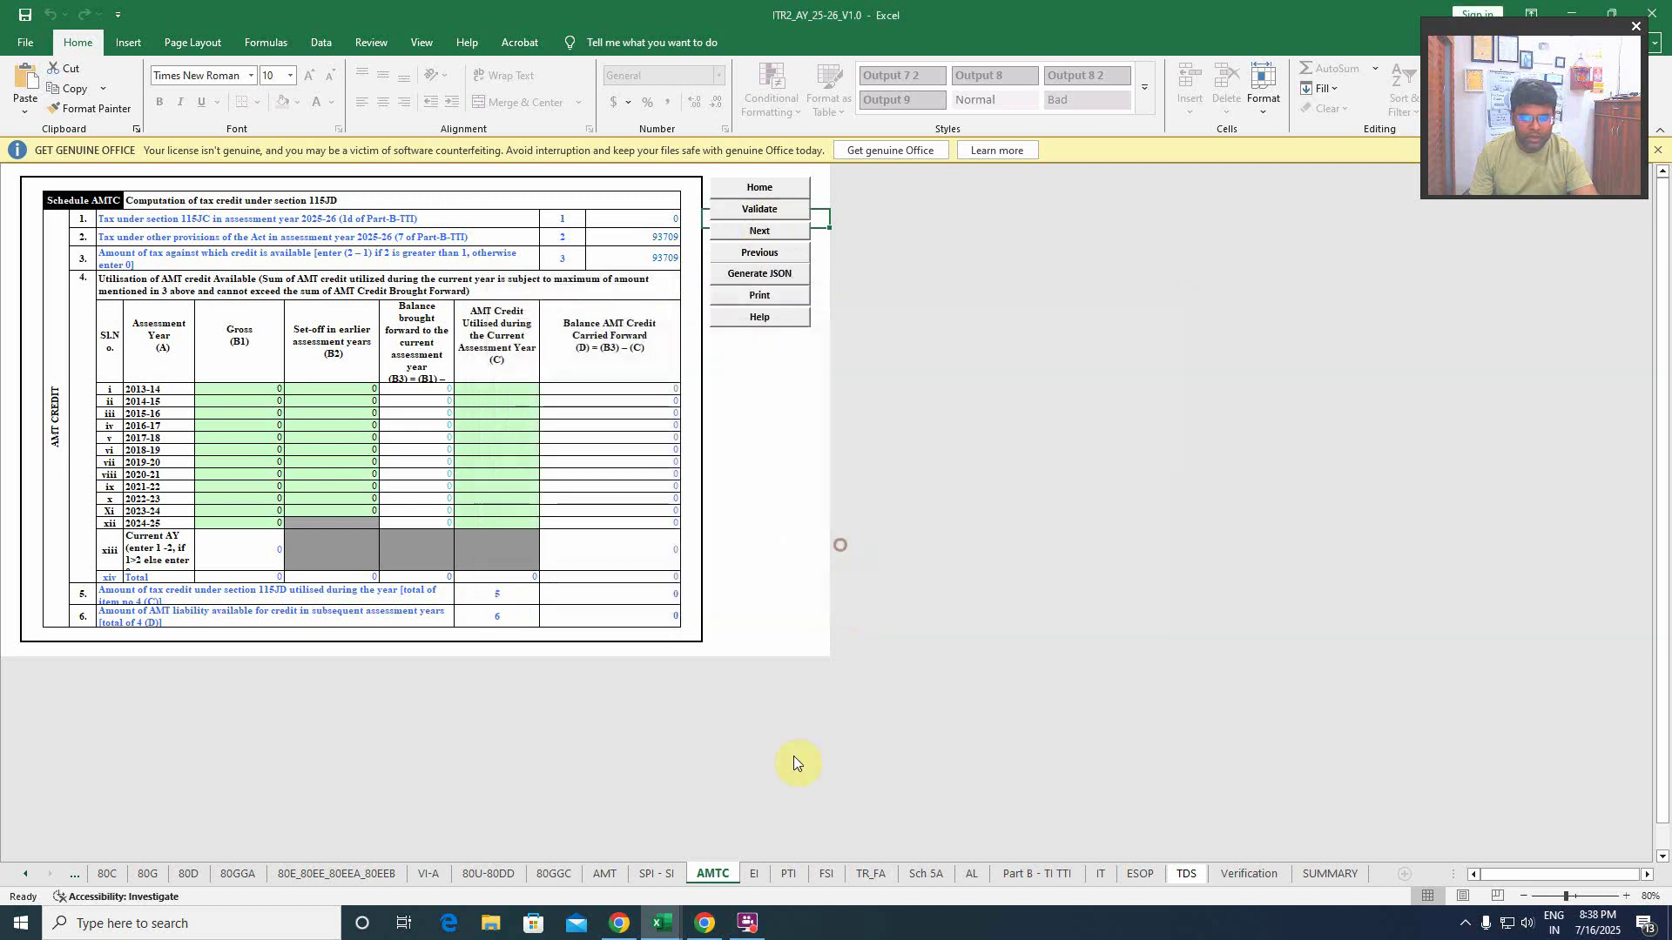
- Open Schedule EI, look over the exempt income sections without entering any, validate it and dismiss the alert
left_click(754, 872)
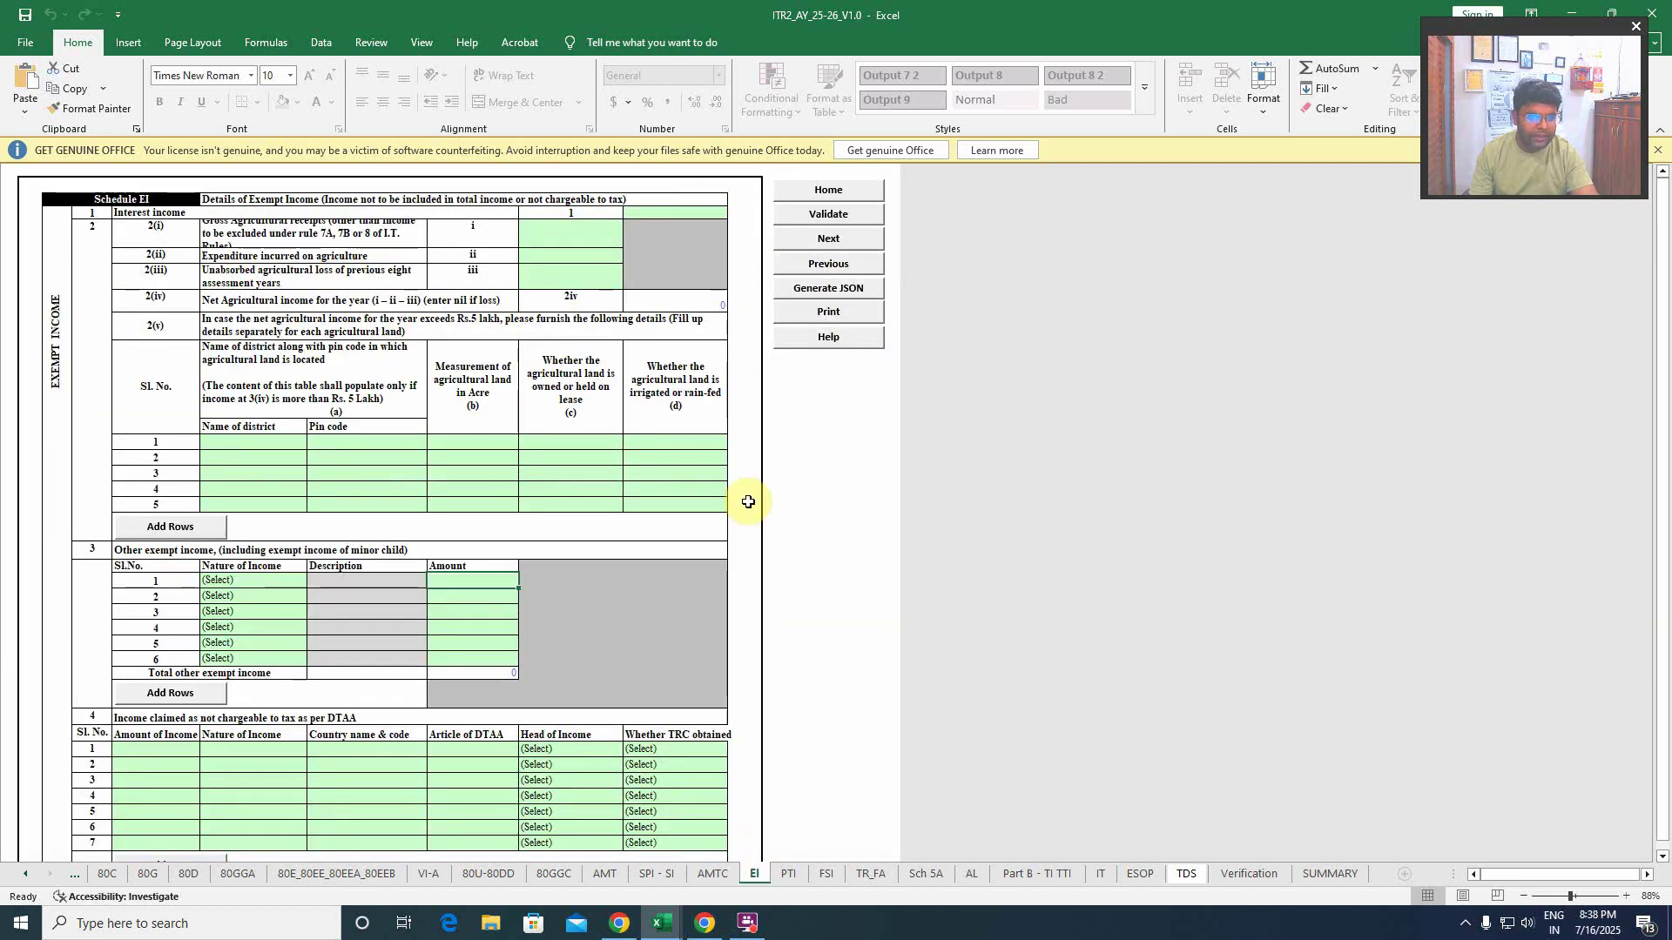
scroll(762, 523, "down", 5)
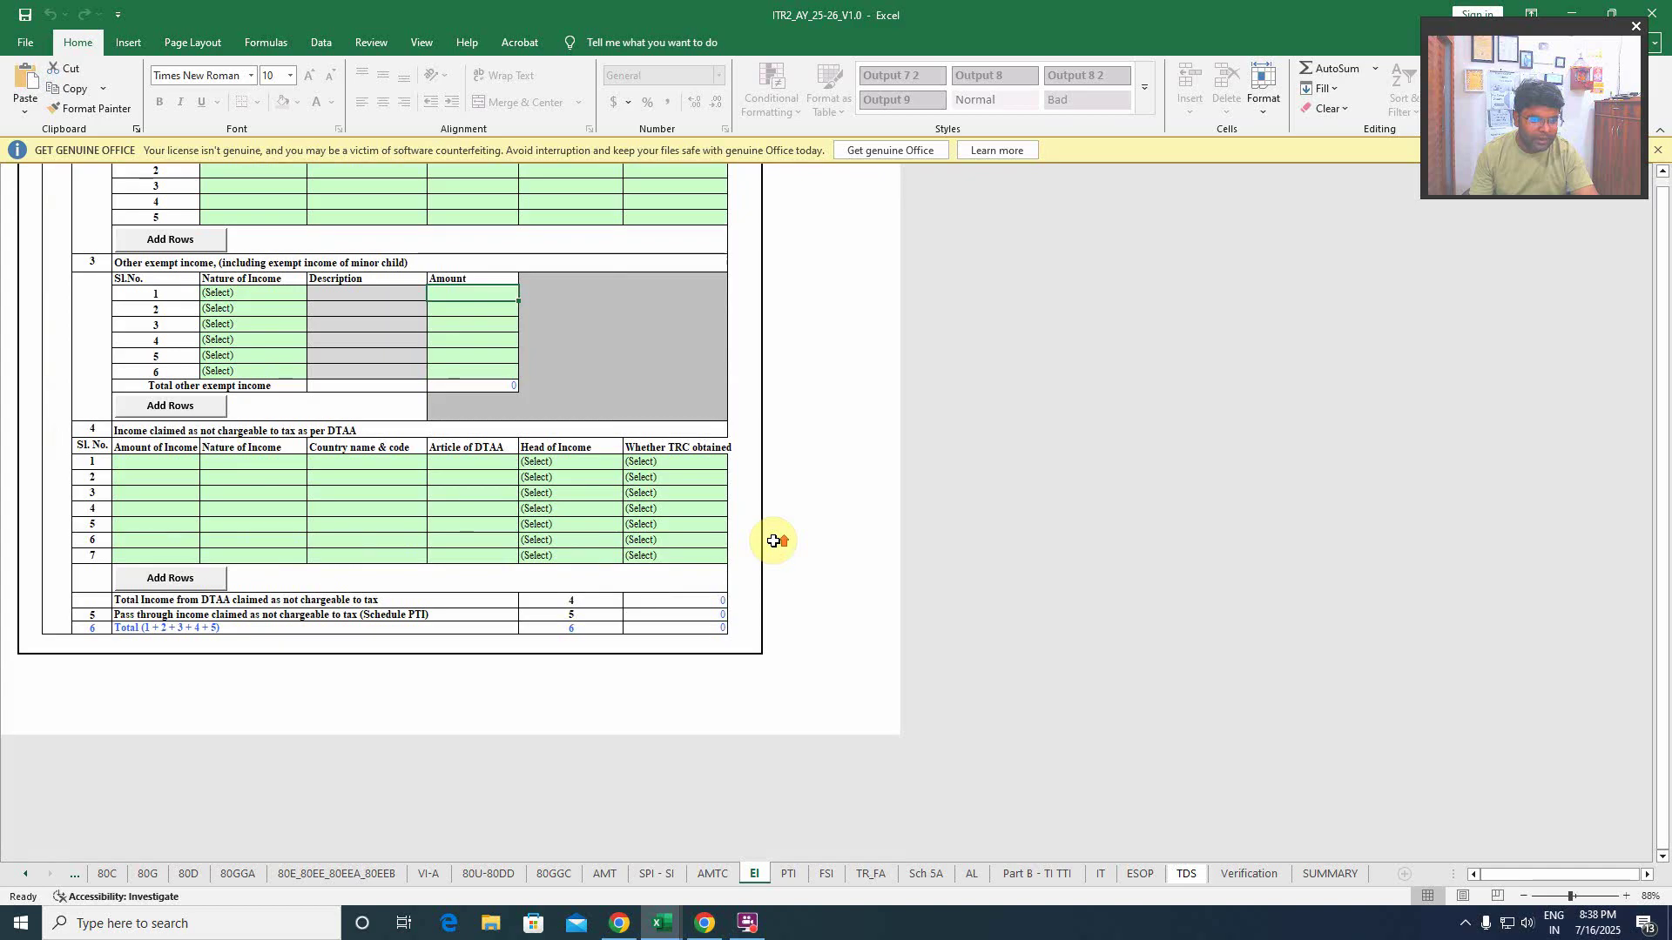
scroll(774, 540, "up", 5)
left_click(823, 215)
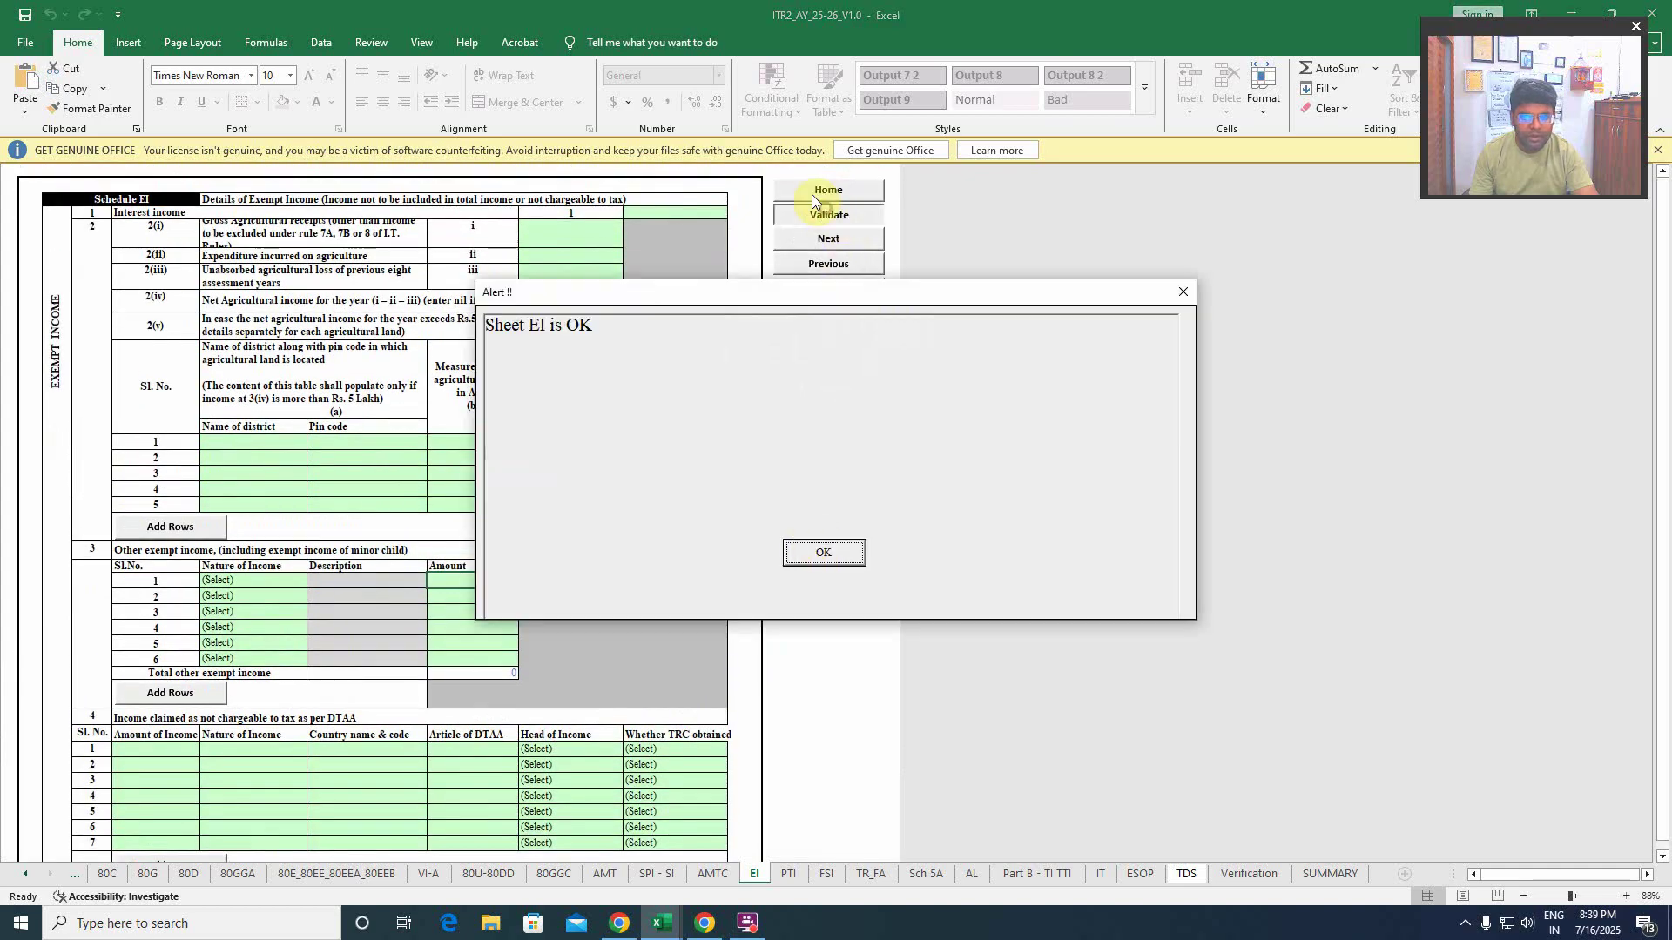
left_click(822, 552)
- Open and validate Schedule PTI for pass-through income and Schedule FSI for income from outside India, dismissing each alert
left_click(792, 873)
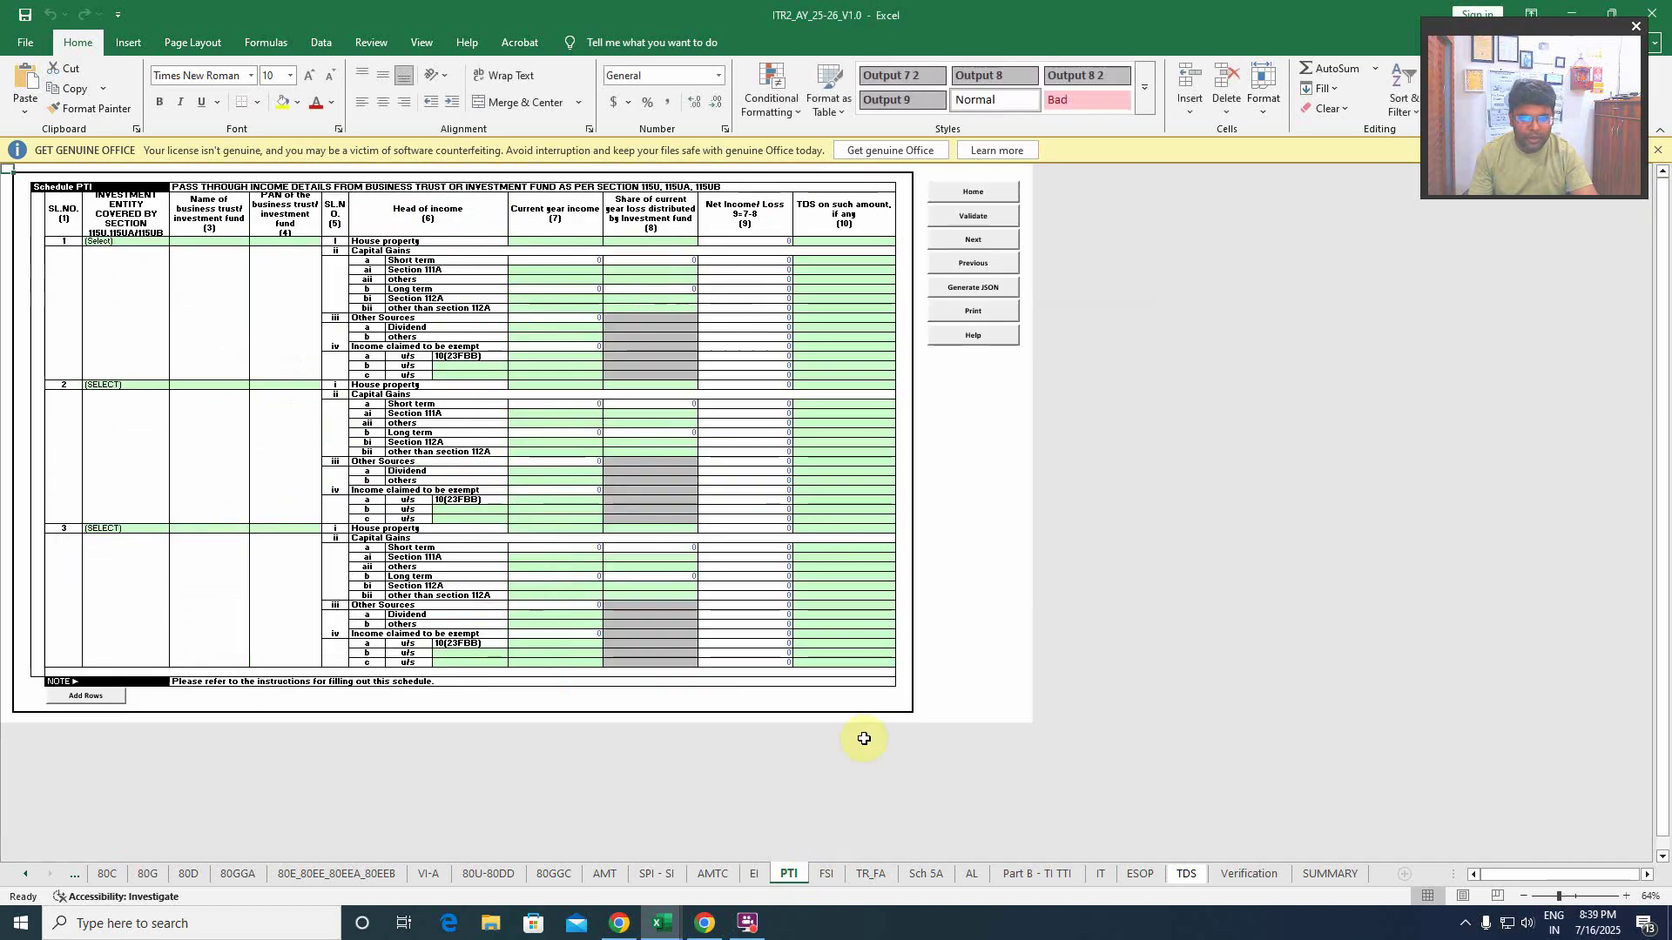
left_click(973, 215)
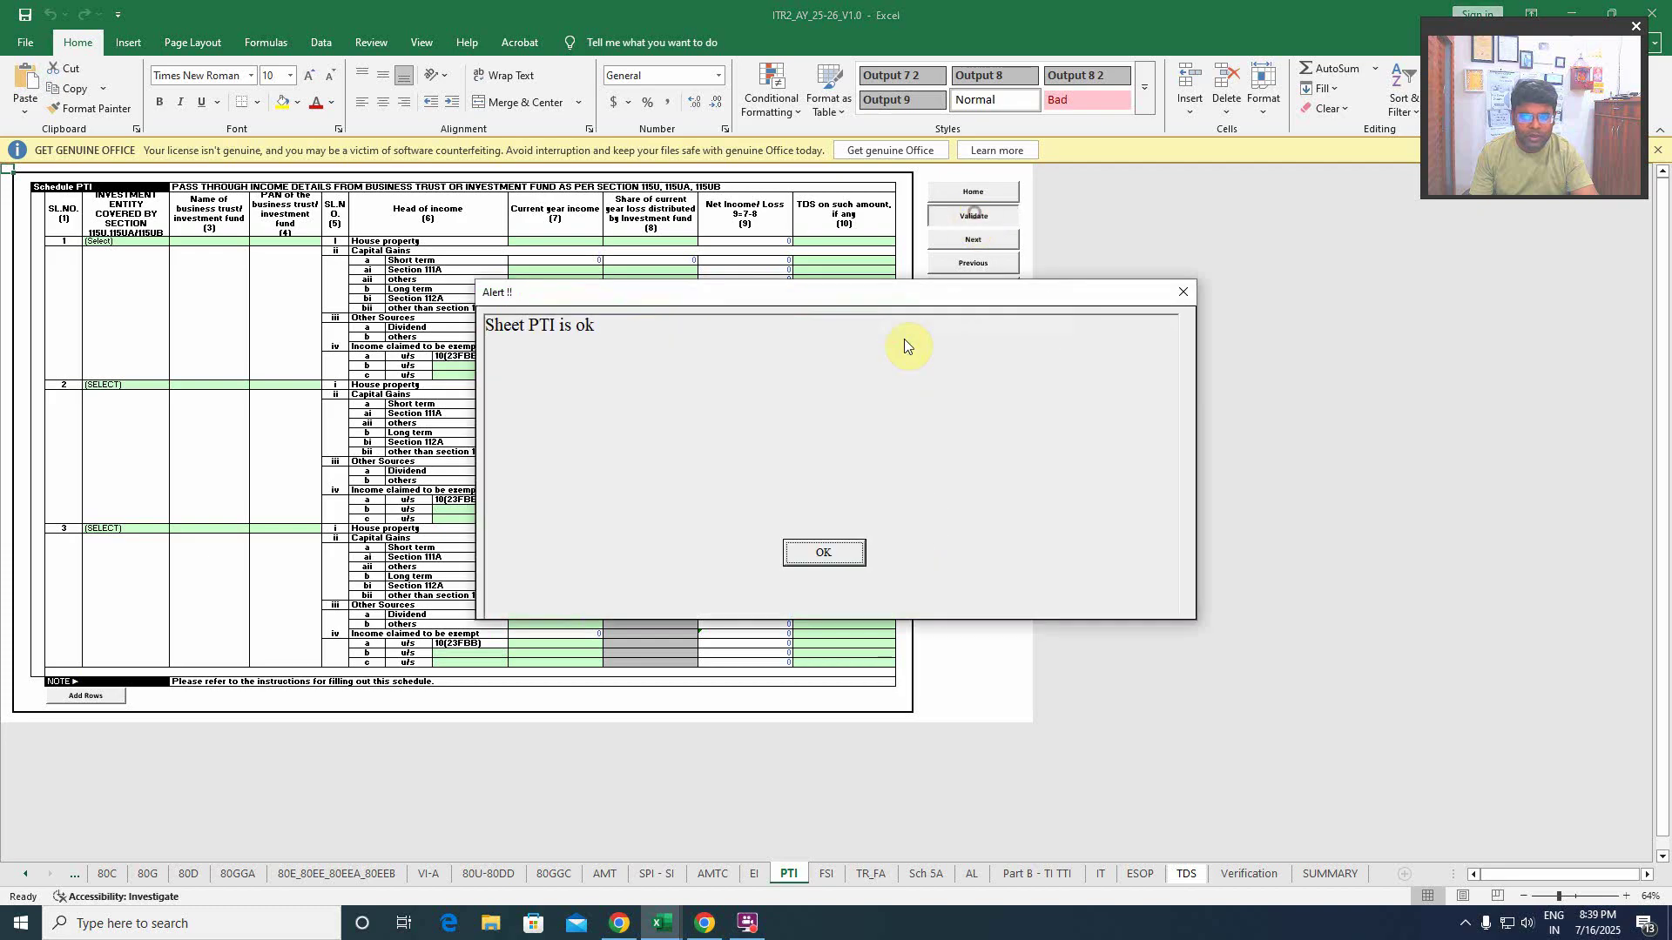
left_click(823, 552)
left_click(826, 873)
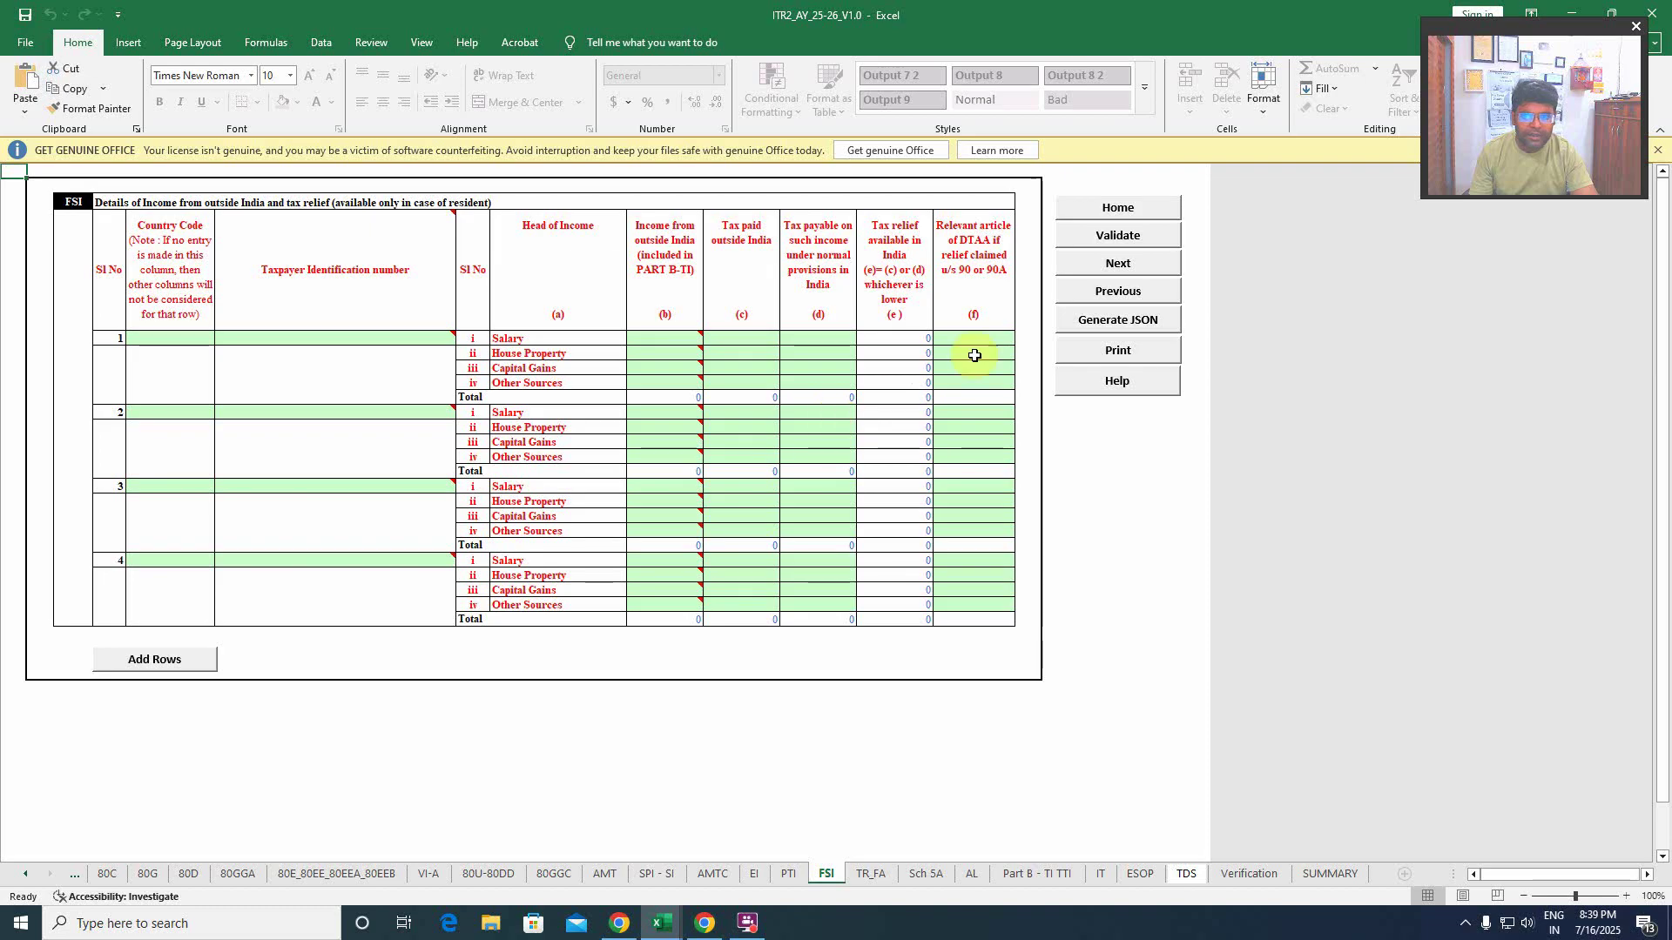
left_click(1117, 237)
left_click(840, 553)
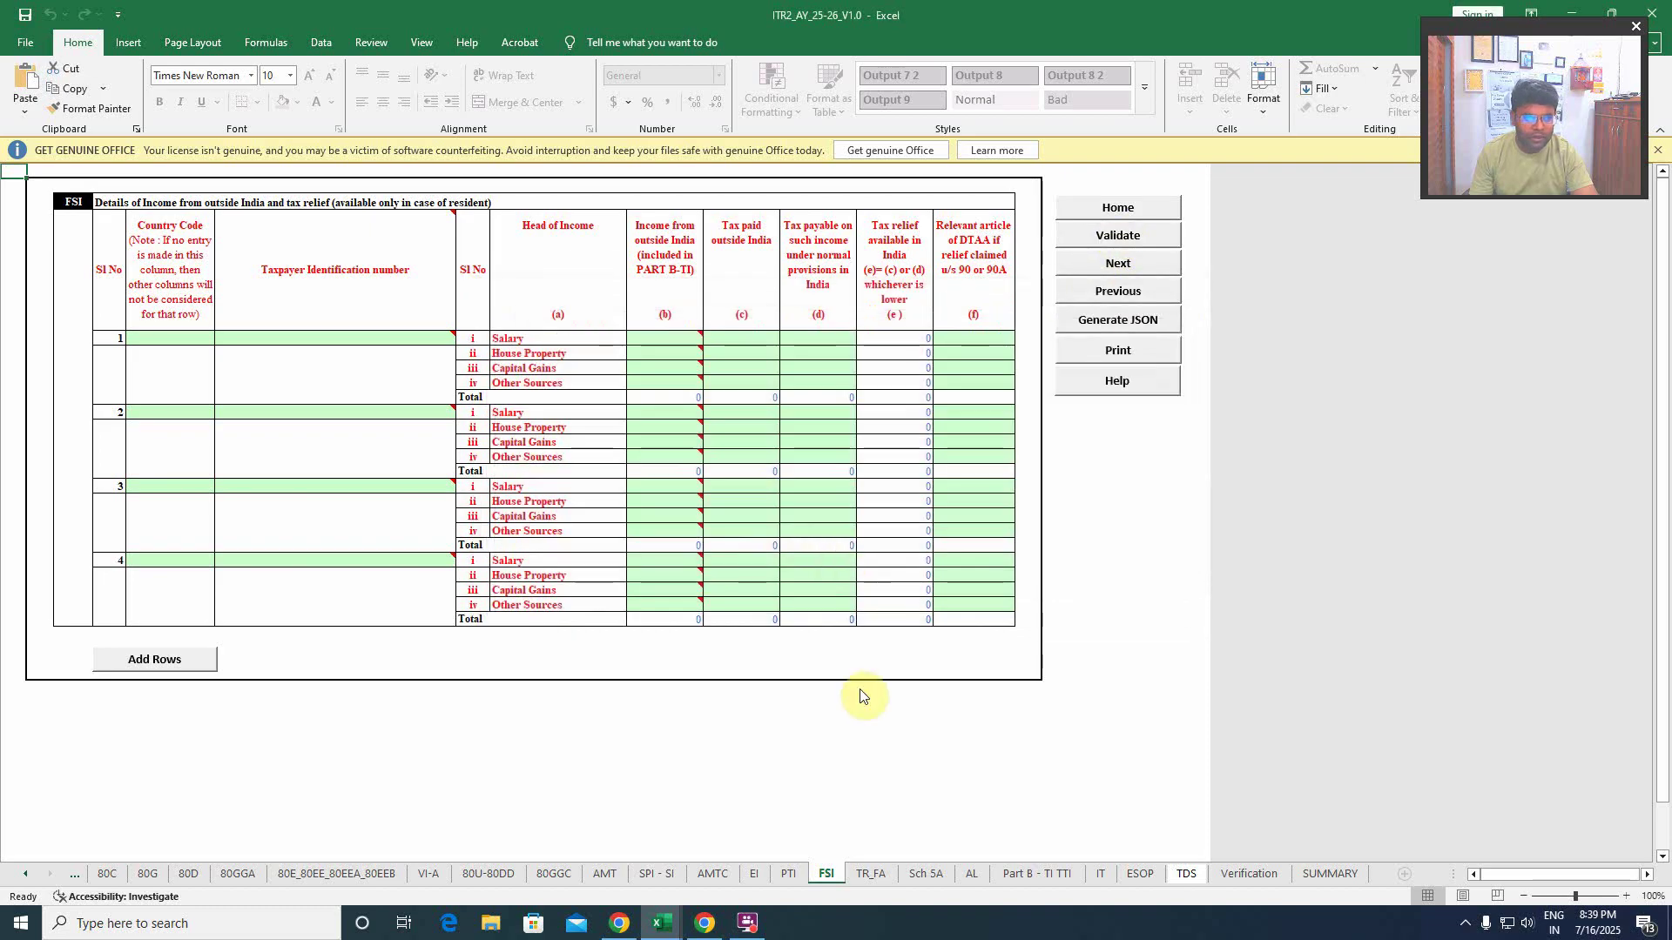
- Open the TR_FA sheet, look over the foreign tax relief and foreign asset tables, validate it and dismiss the alert
left_click(875, 875)
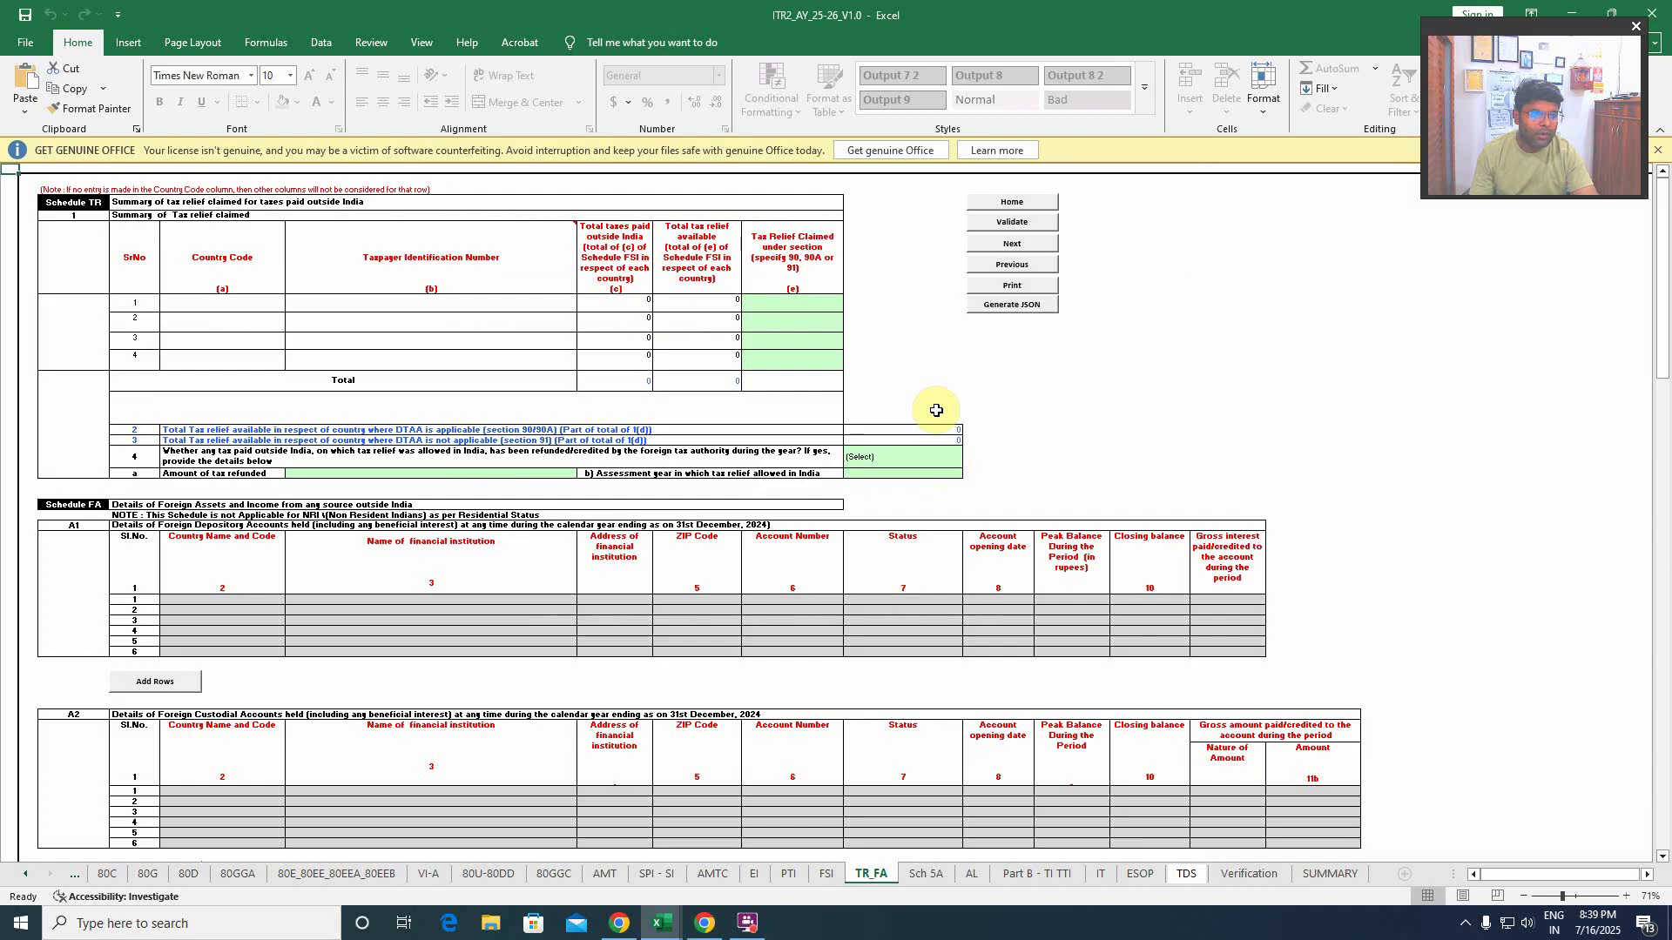
scroll(962, 533, "down", 10)
scroll(944, 533, "up", 10)
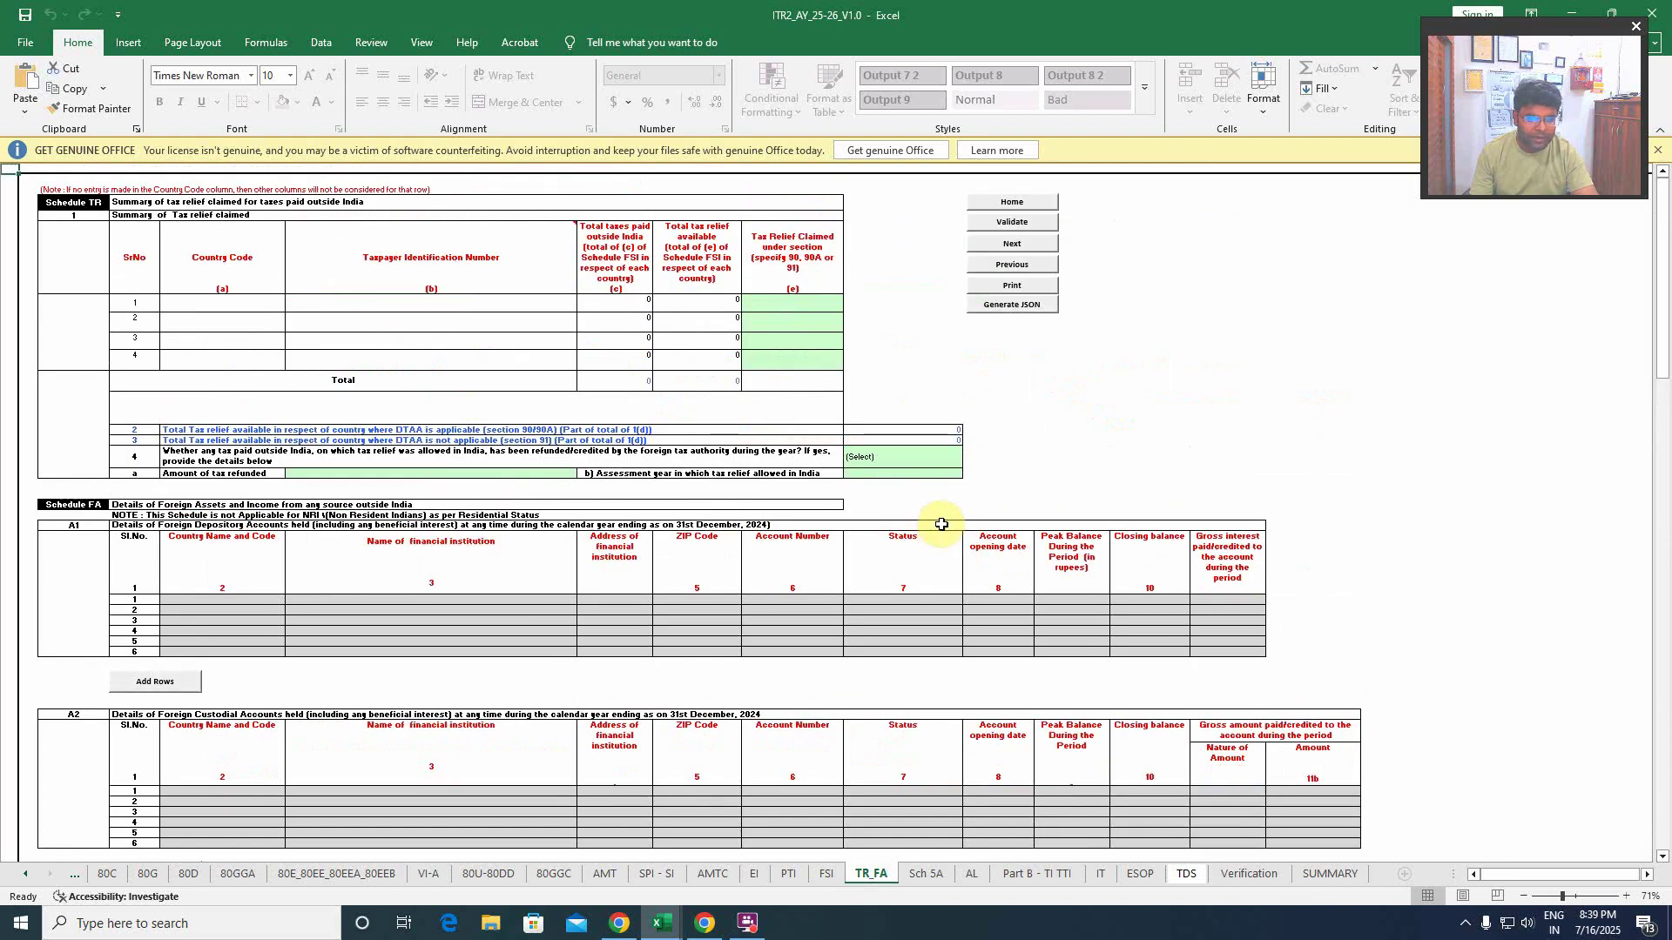
left_click(1014, 223)
left_click(823, 554)
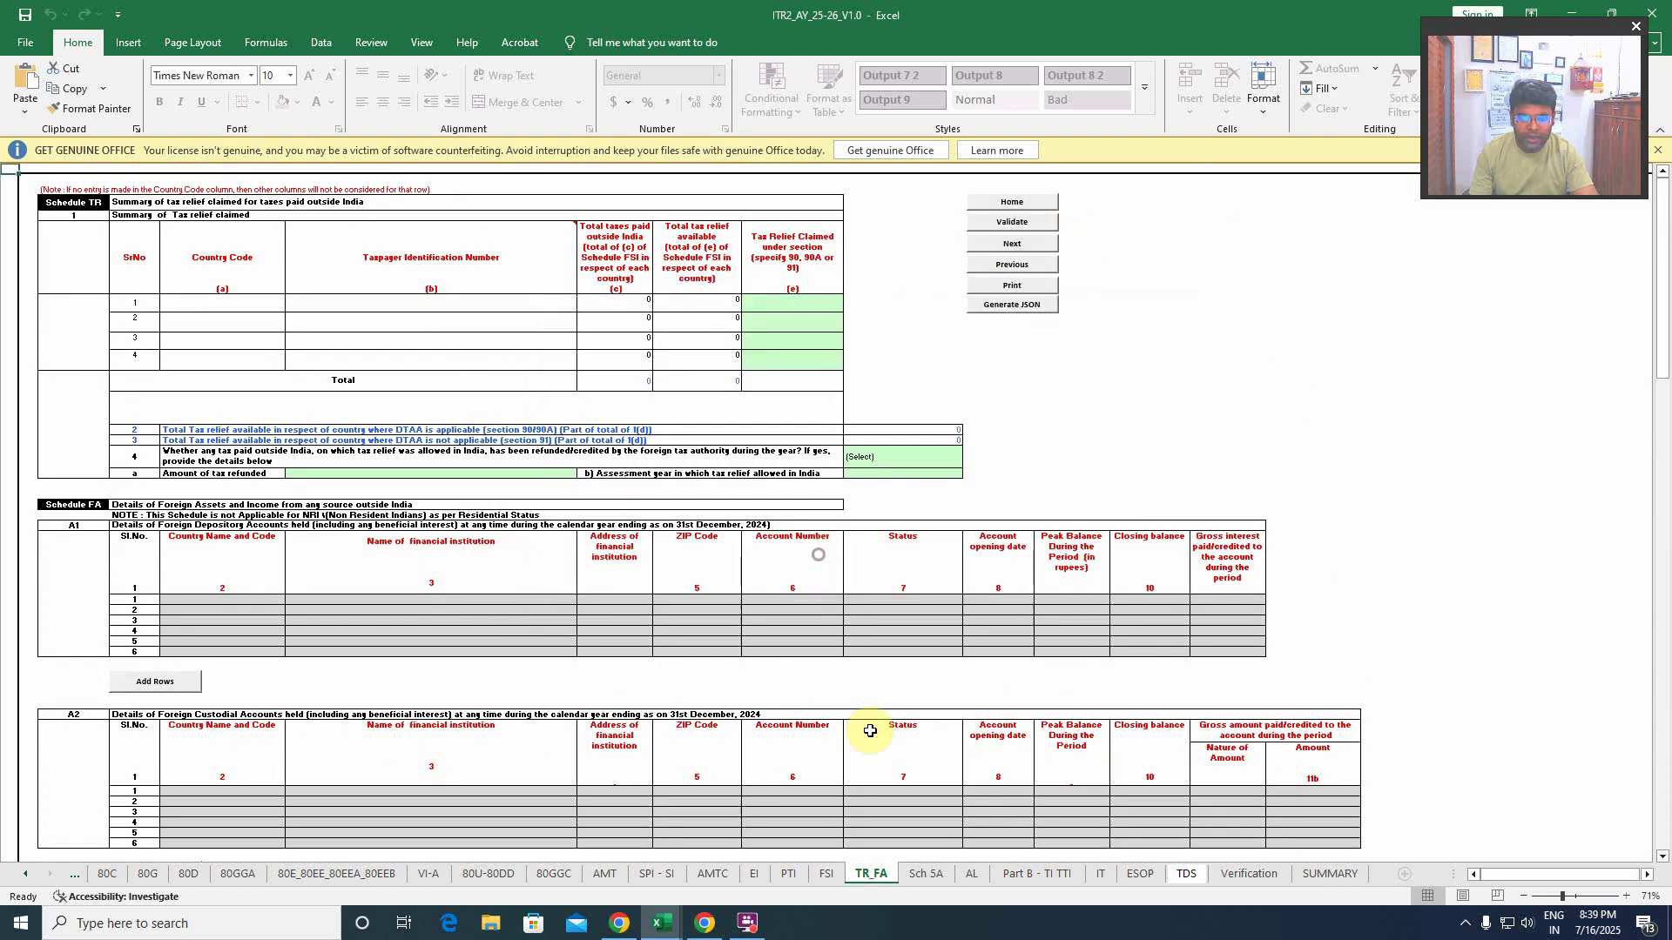
- Open and validate Schedule 5A for spouse apportionment and Schedule AL for assets and liabilities, dismissing each alert
left_click(933, 875)
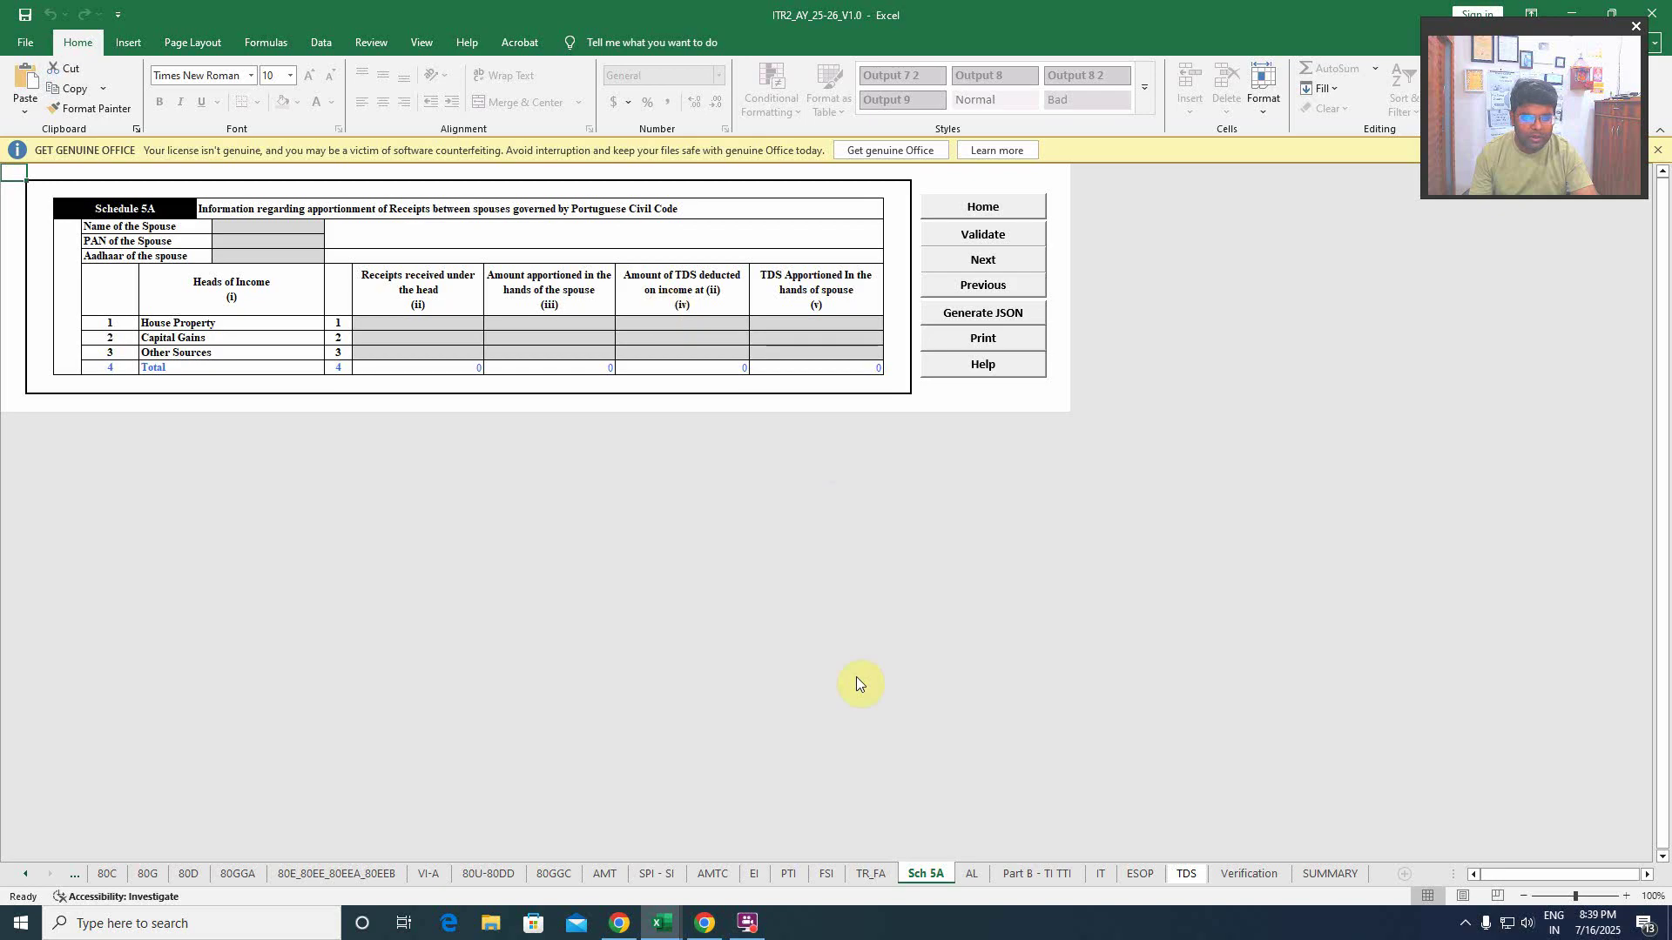
left_click(983, 235)
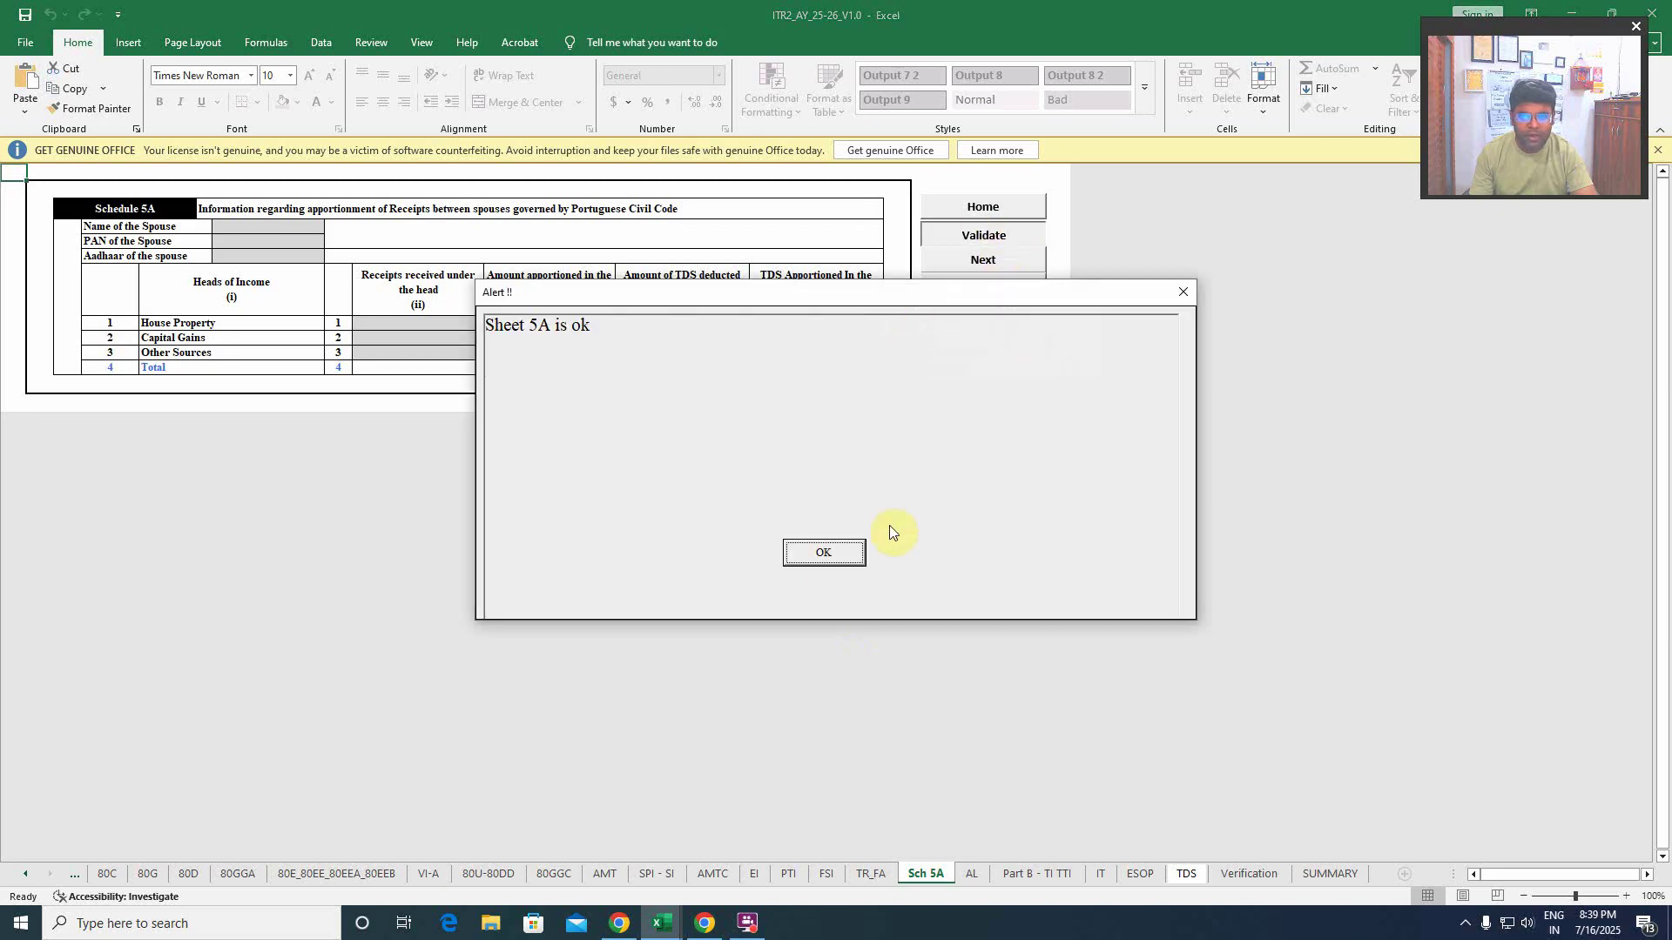
left_click(812, 552)
left_click(970, 872)
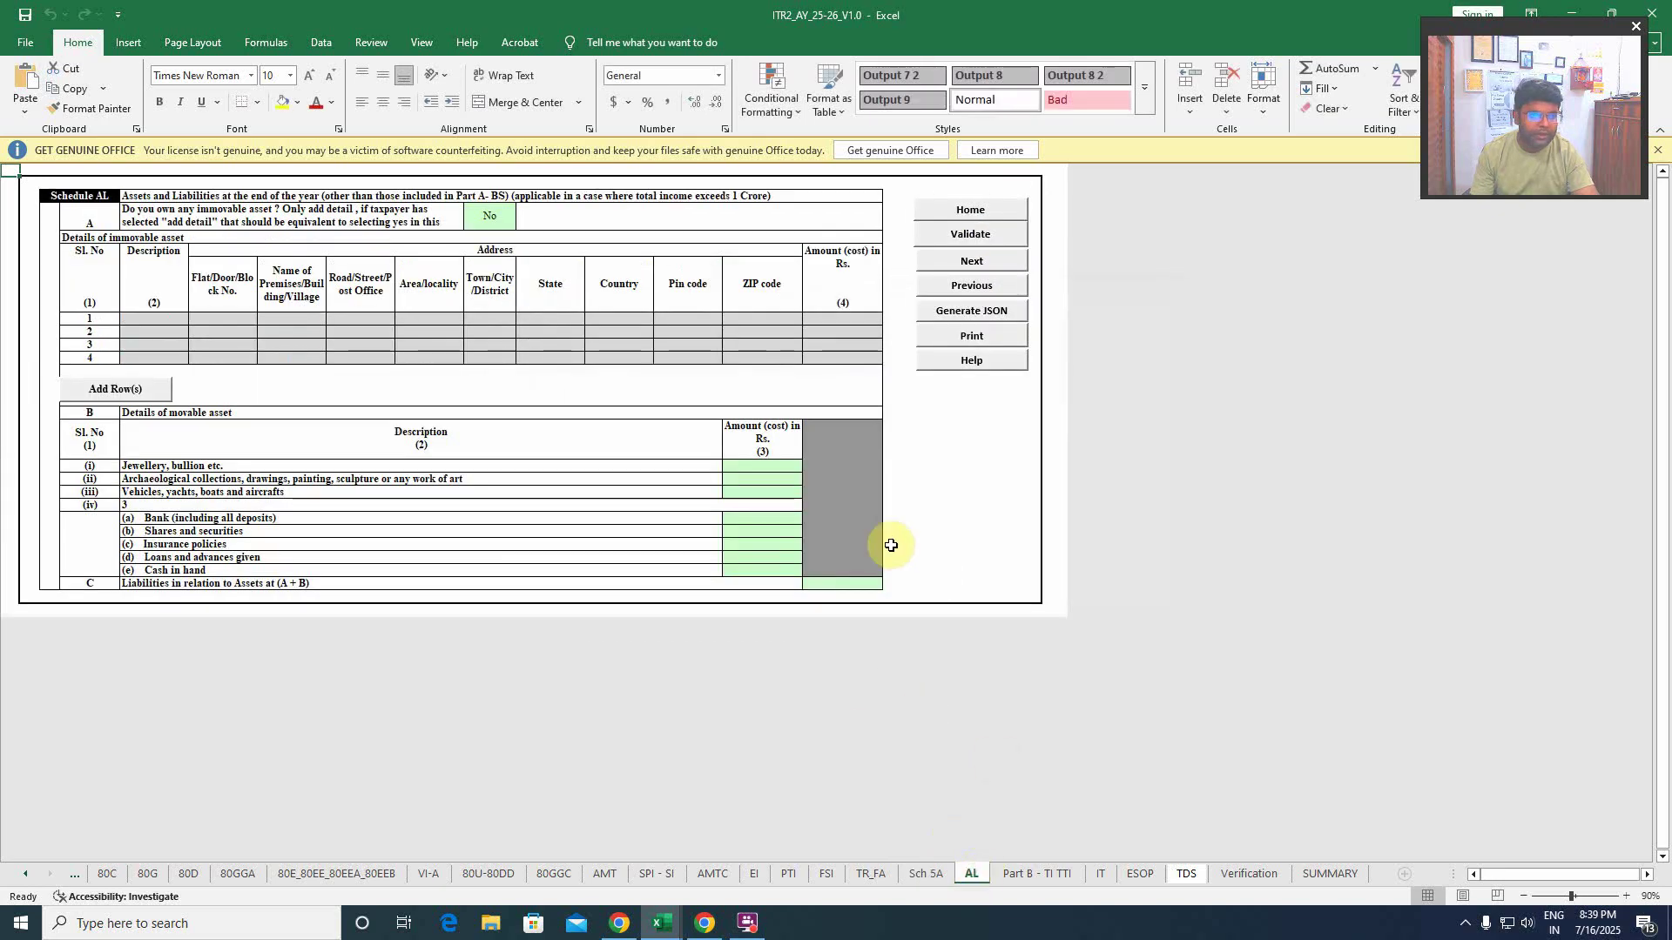
left_click(970, 235)
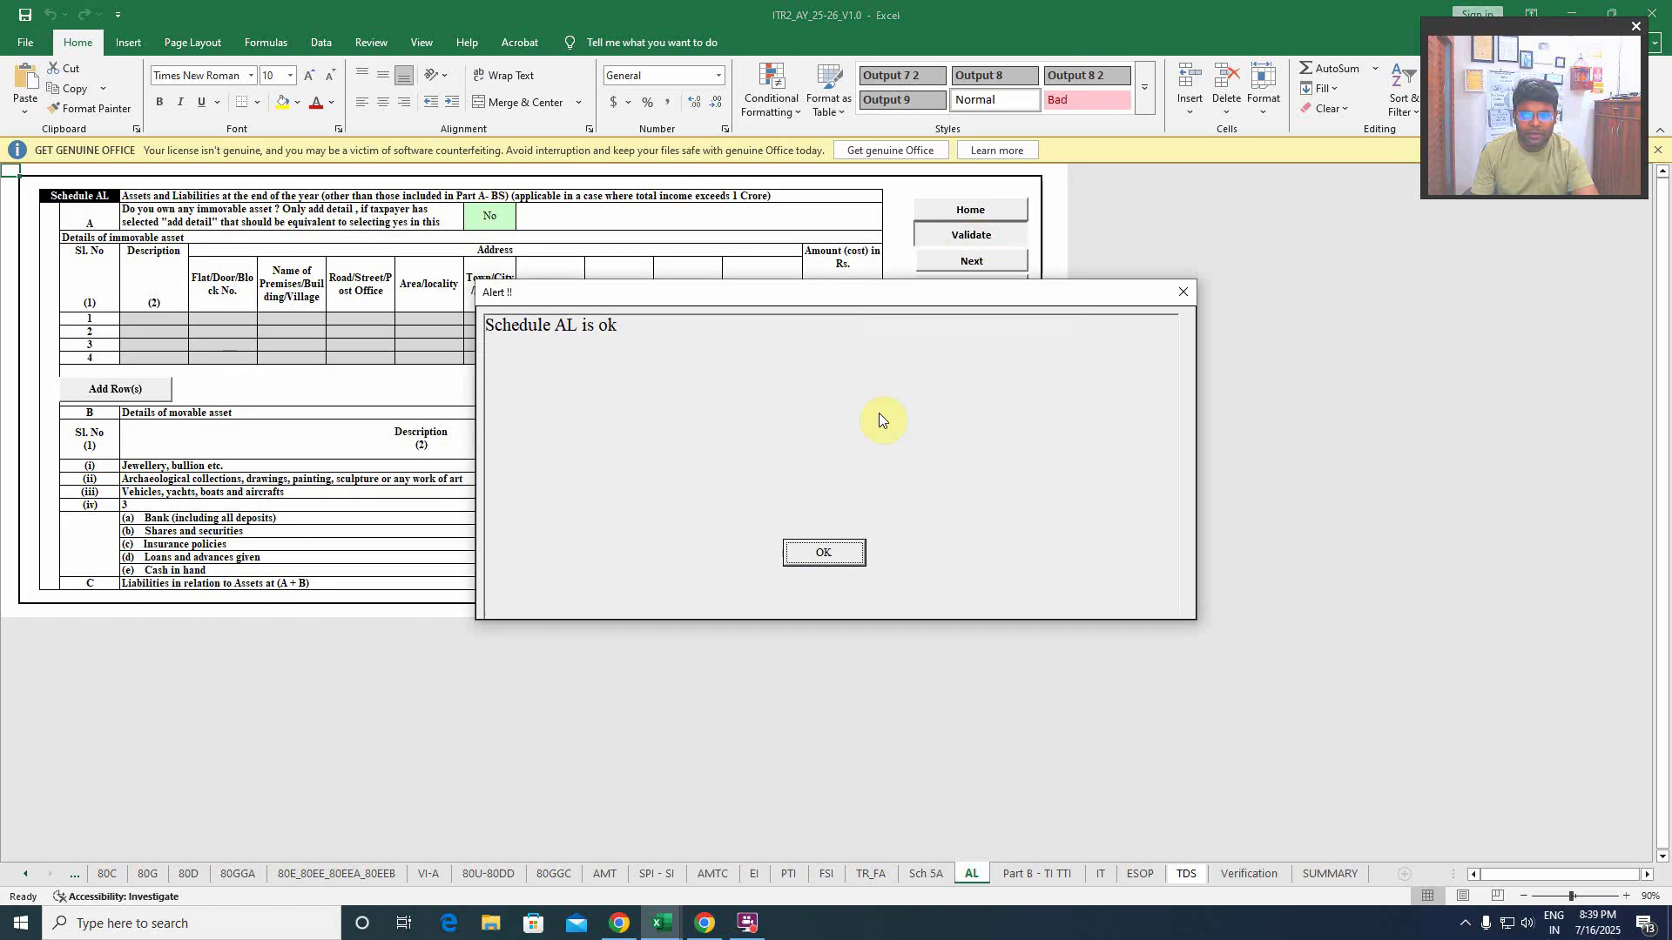
left_click(828, 550)
- Open Part B - TI TTI and review head-wise income, special-rate income, aggregate income and the rebate under section 87A
left_click(1023, 874)
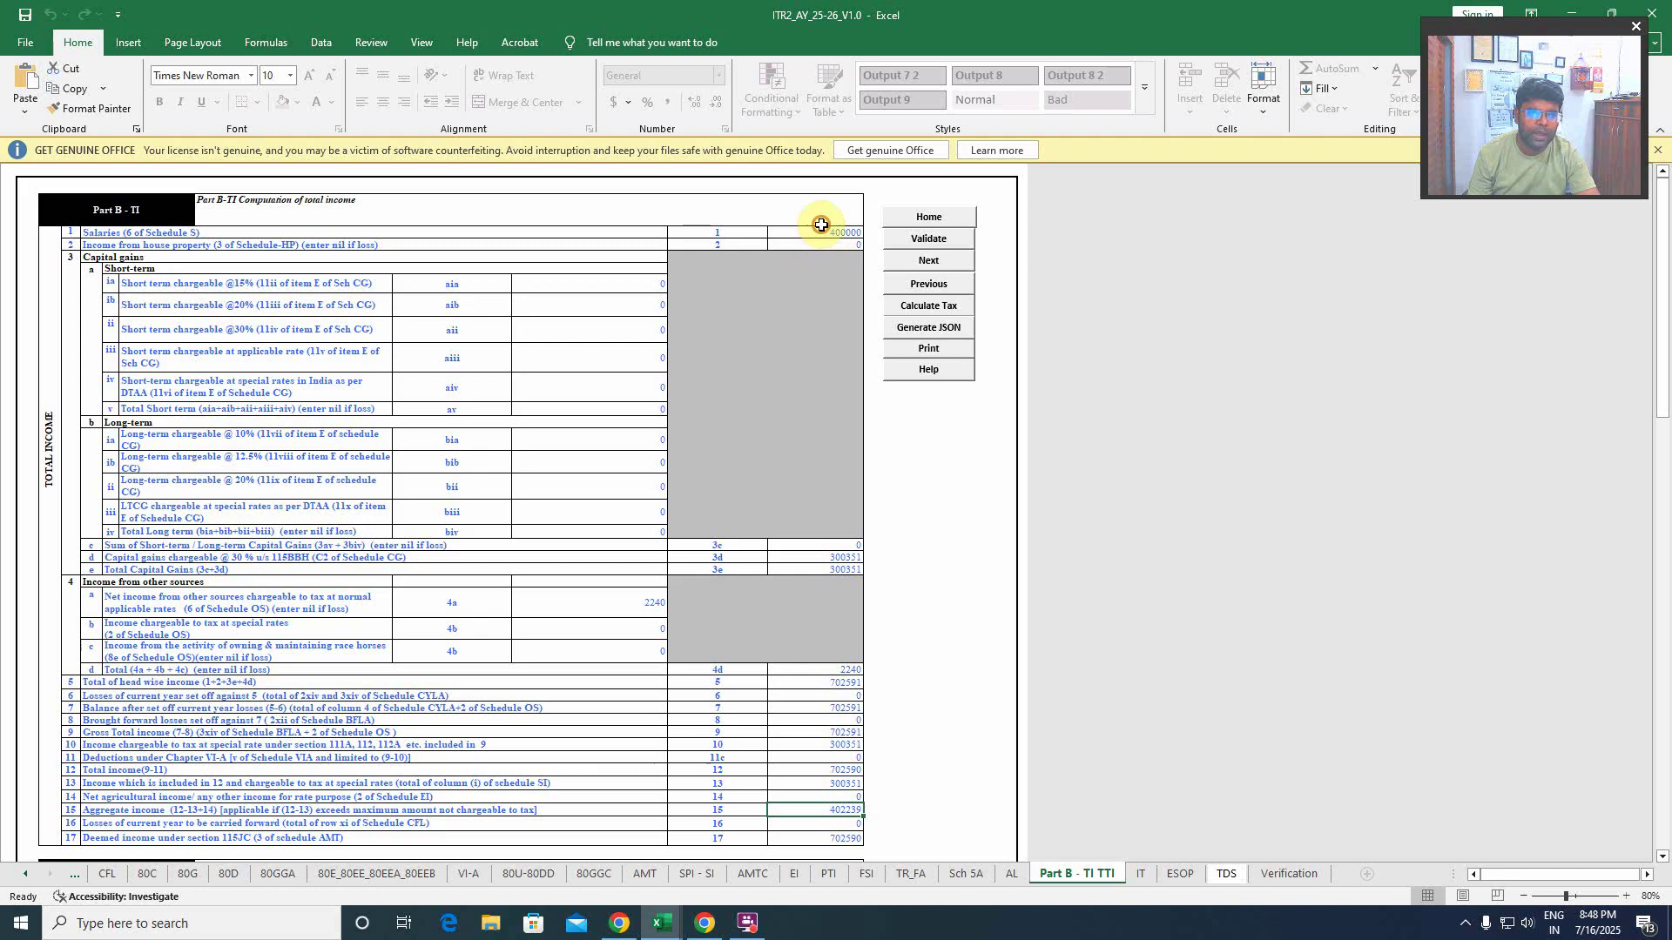
scroll(809, 557, "down", 2)
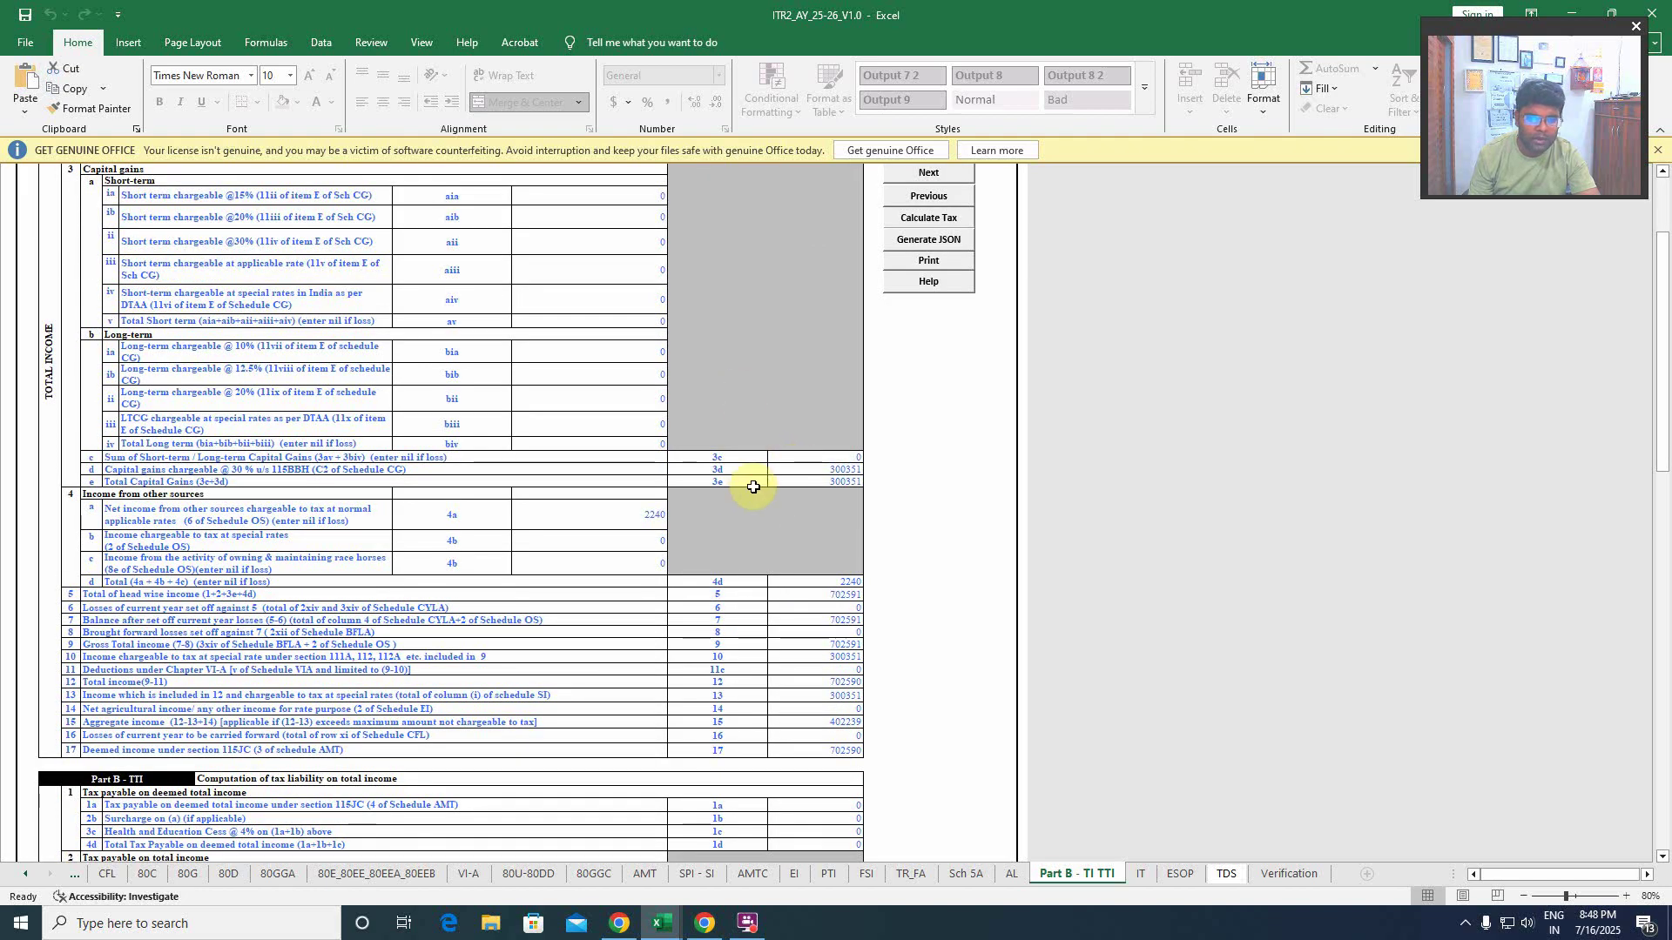
left_click(813, 598)
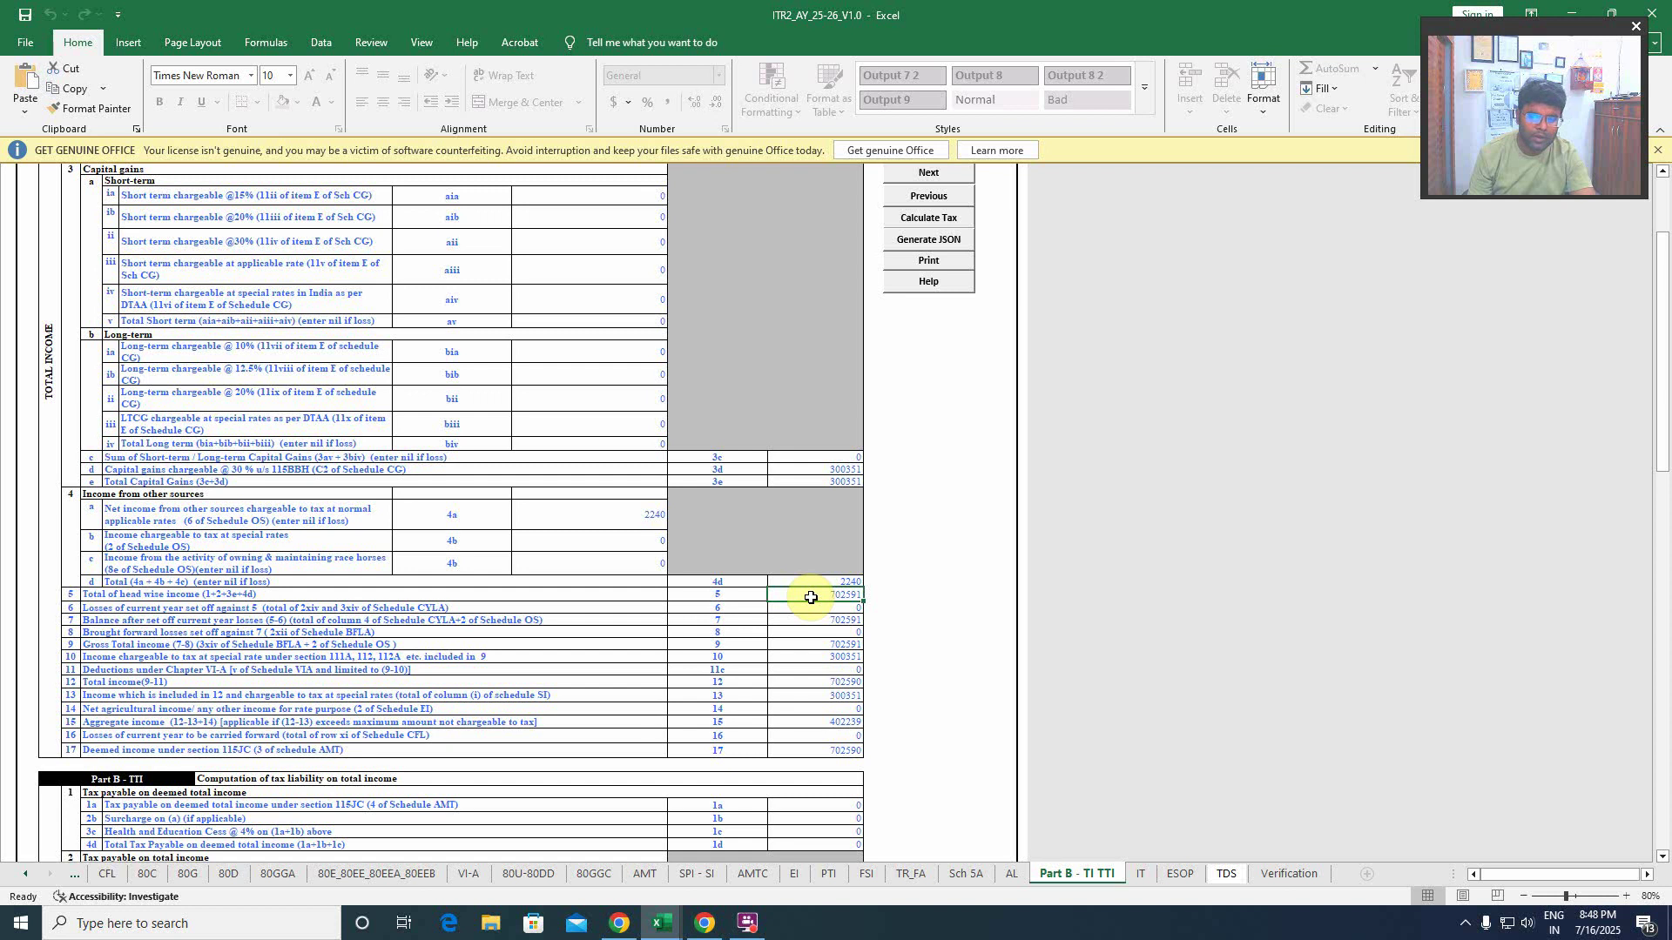
left_click(834, 658)
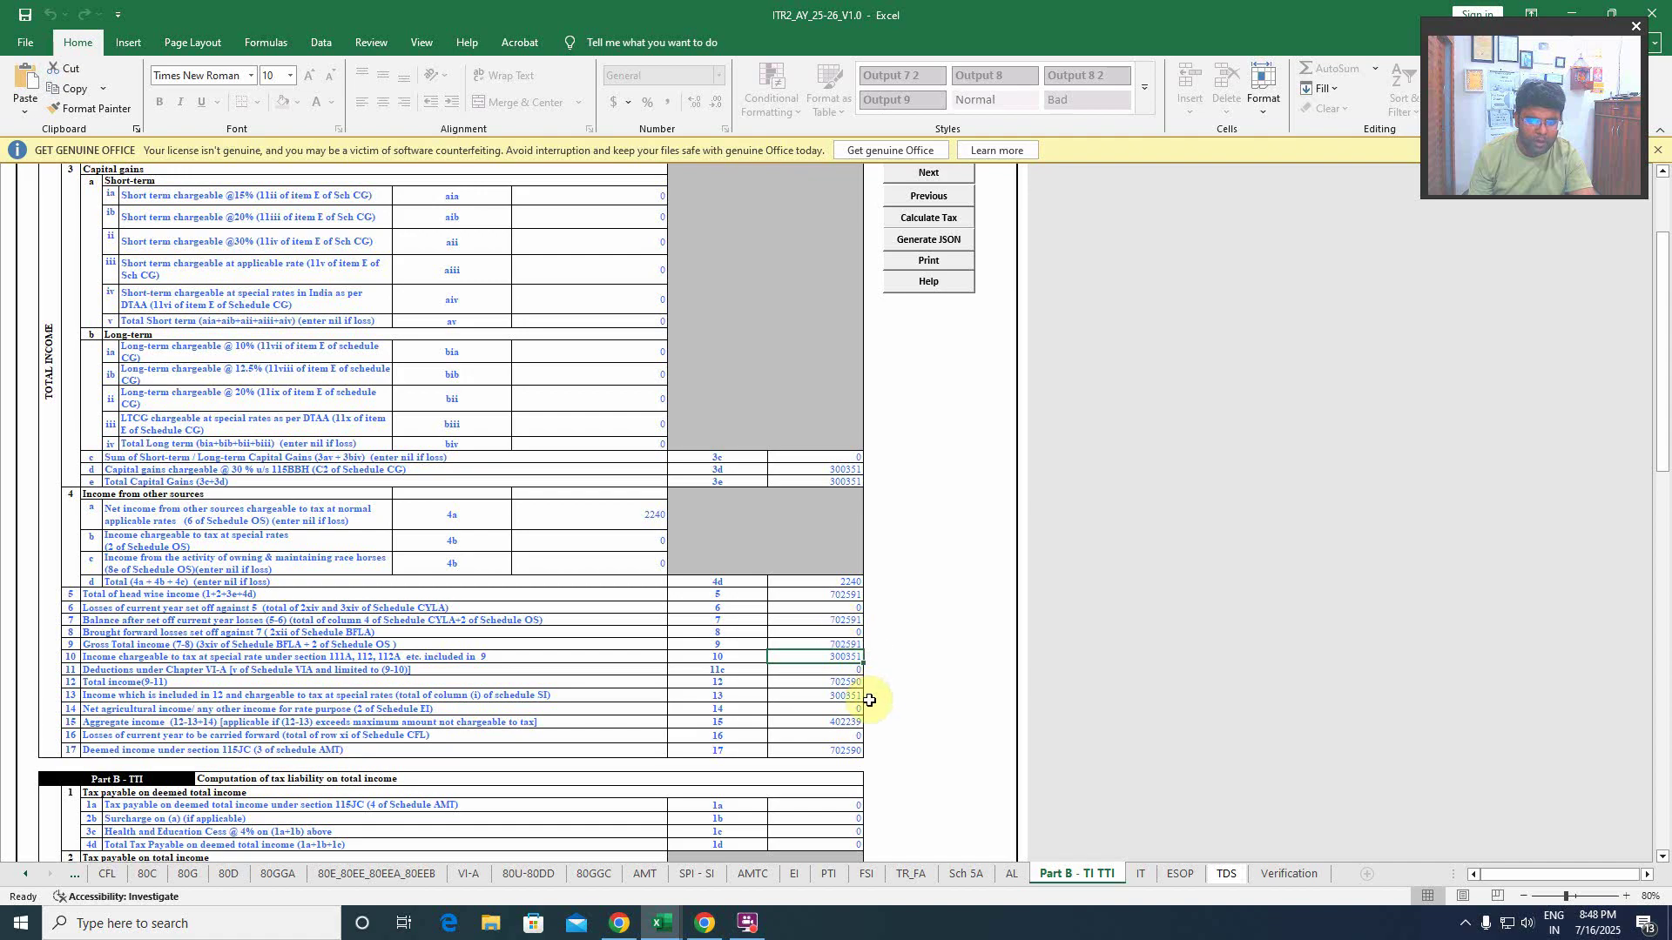
left_click(846, 723)
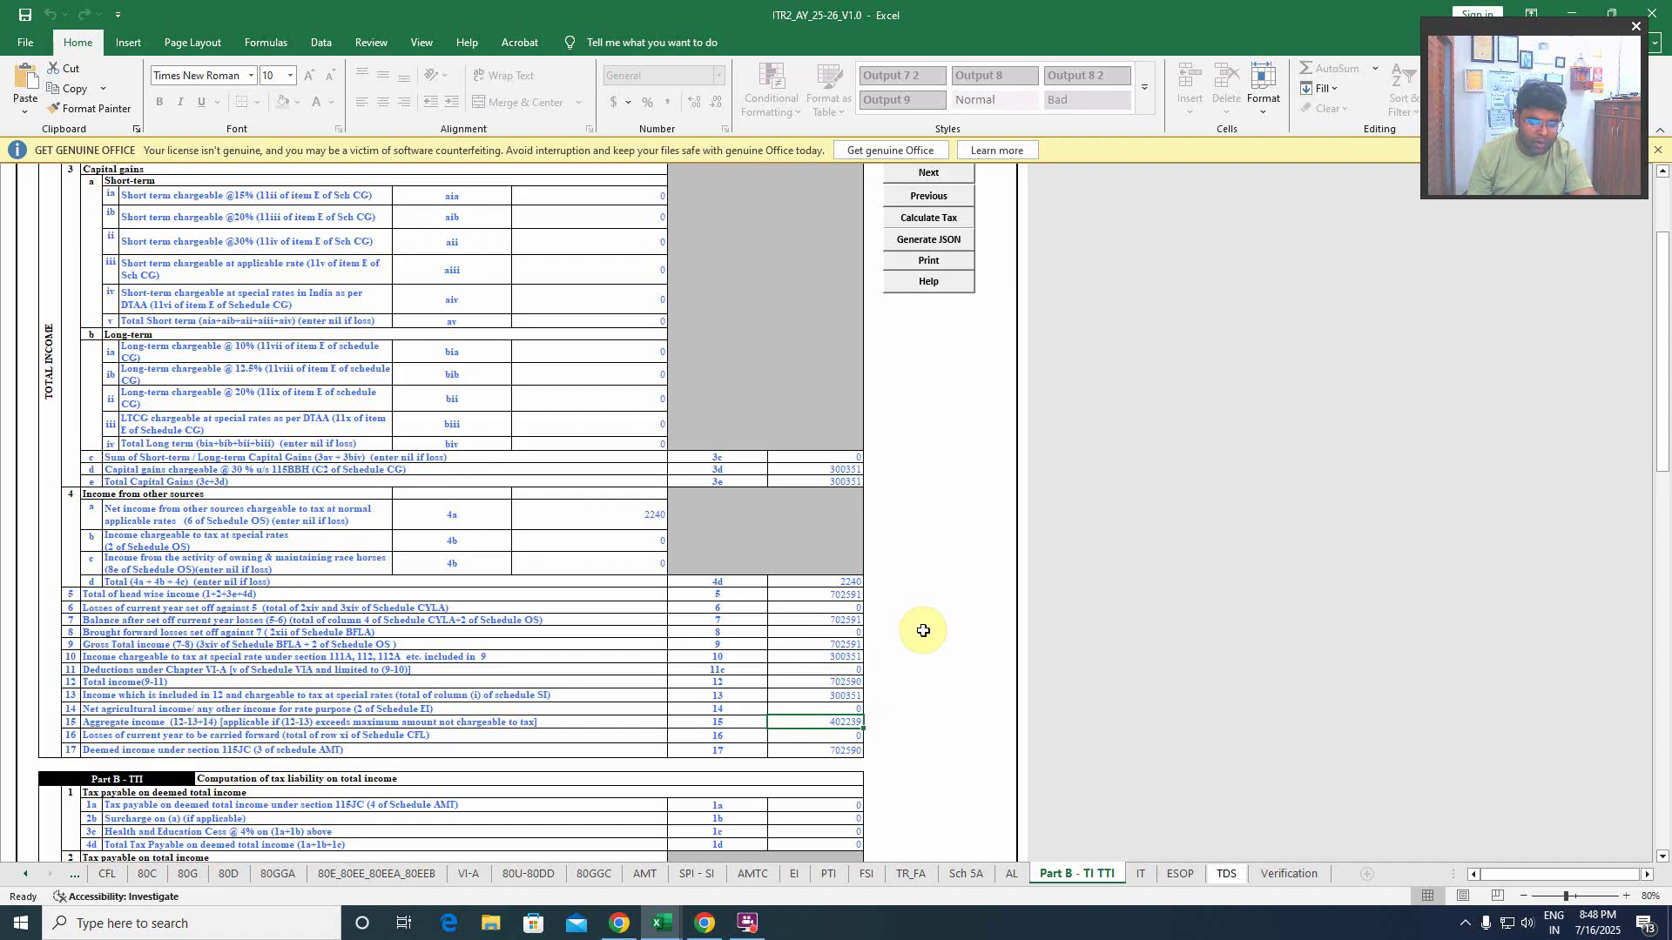
scroll(431, 694, "down", 3)
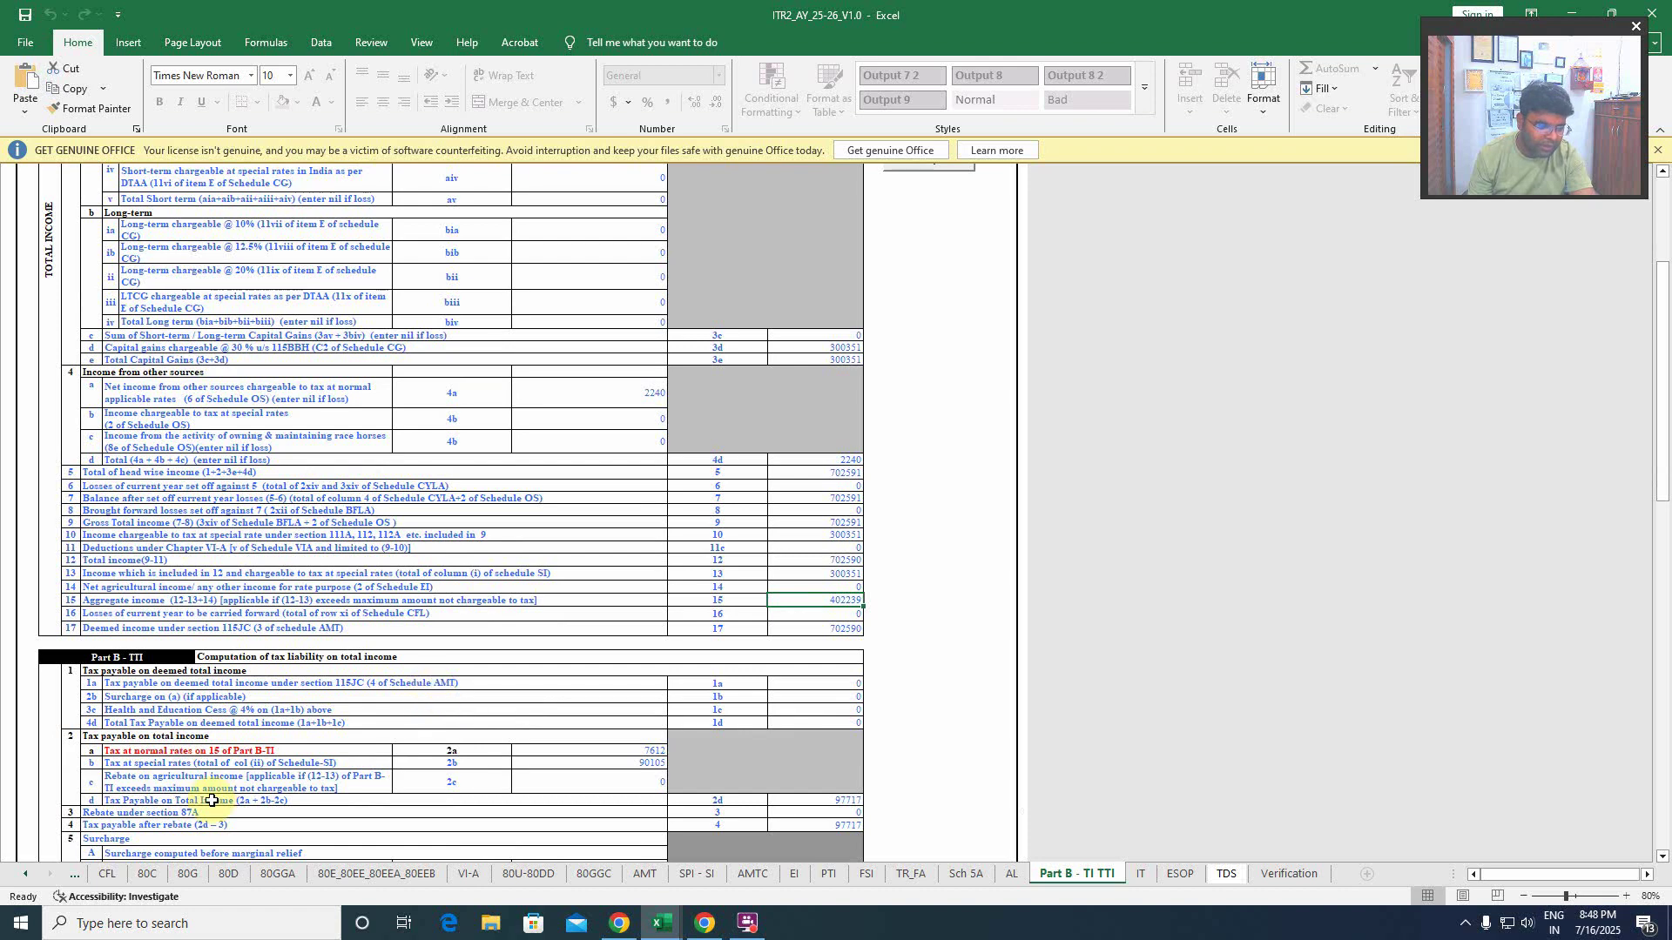
left_click(782, 811)
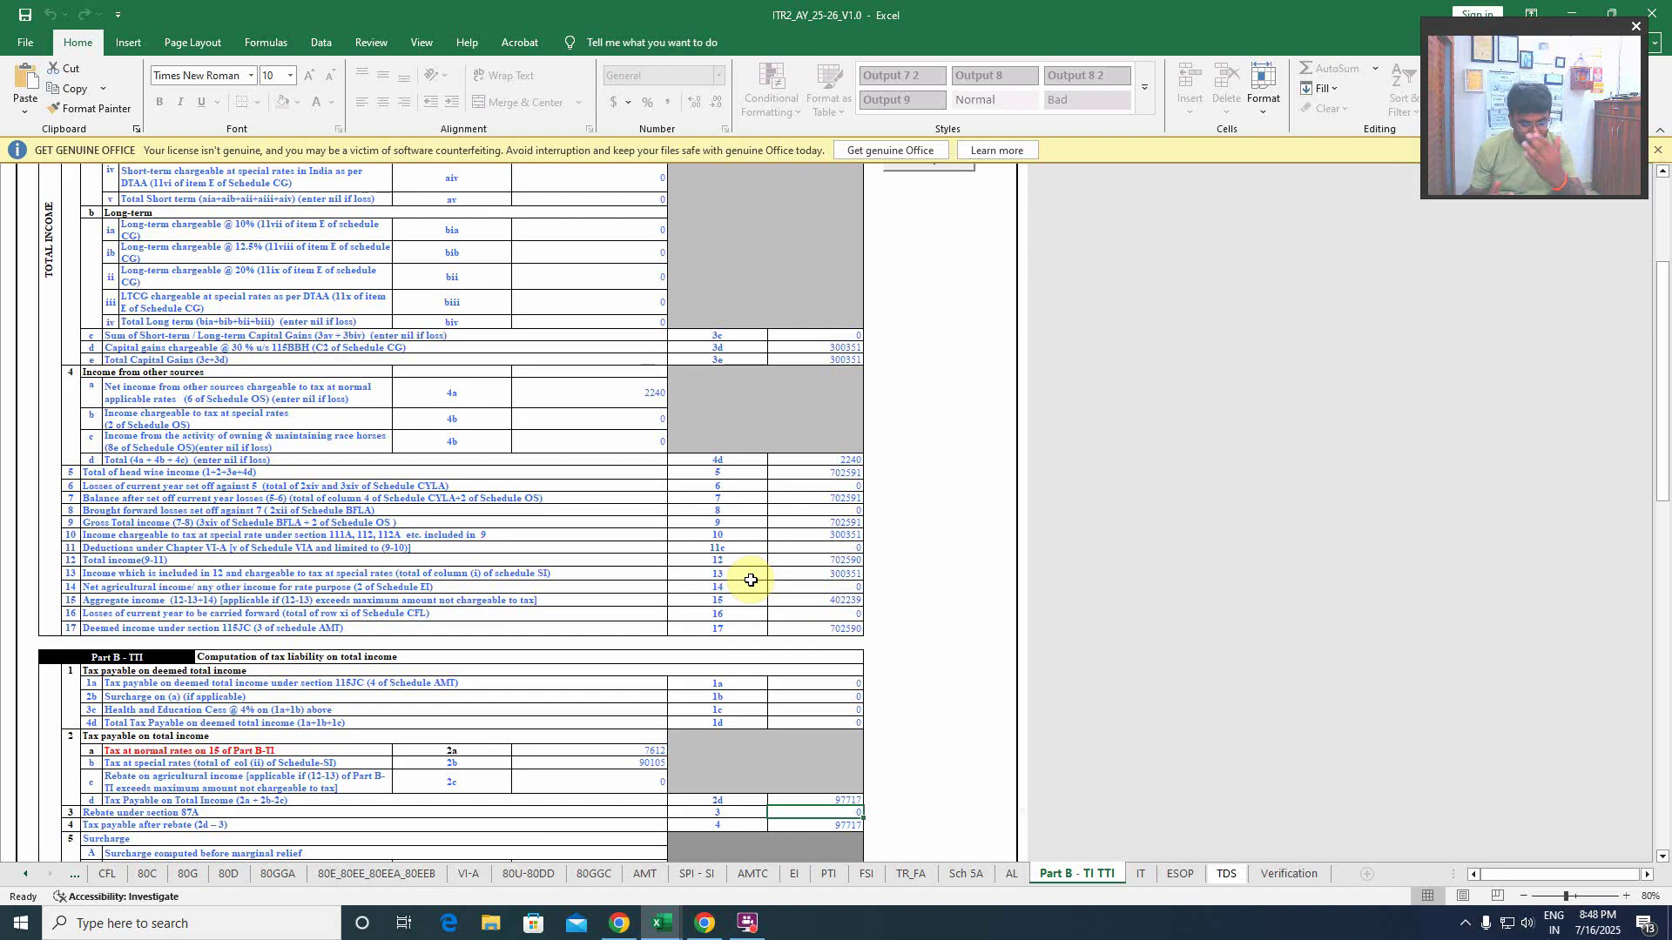
- Switch to the crypto tax report fy 2024-25 workbook and view the crypto totals in Table 8
key("alt+Tab")
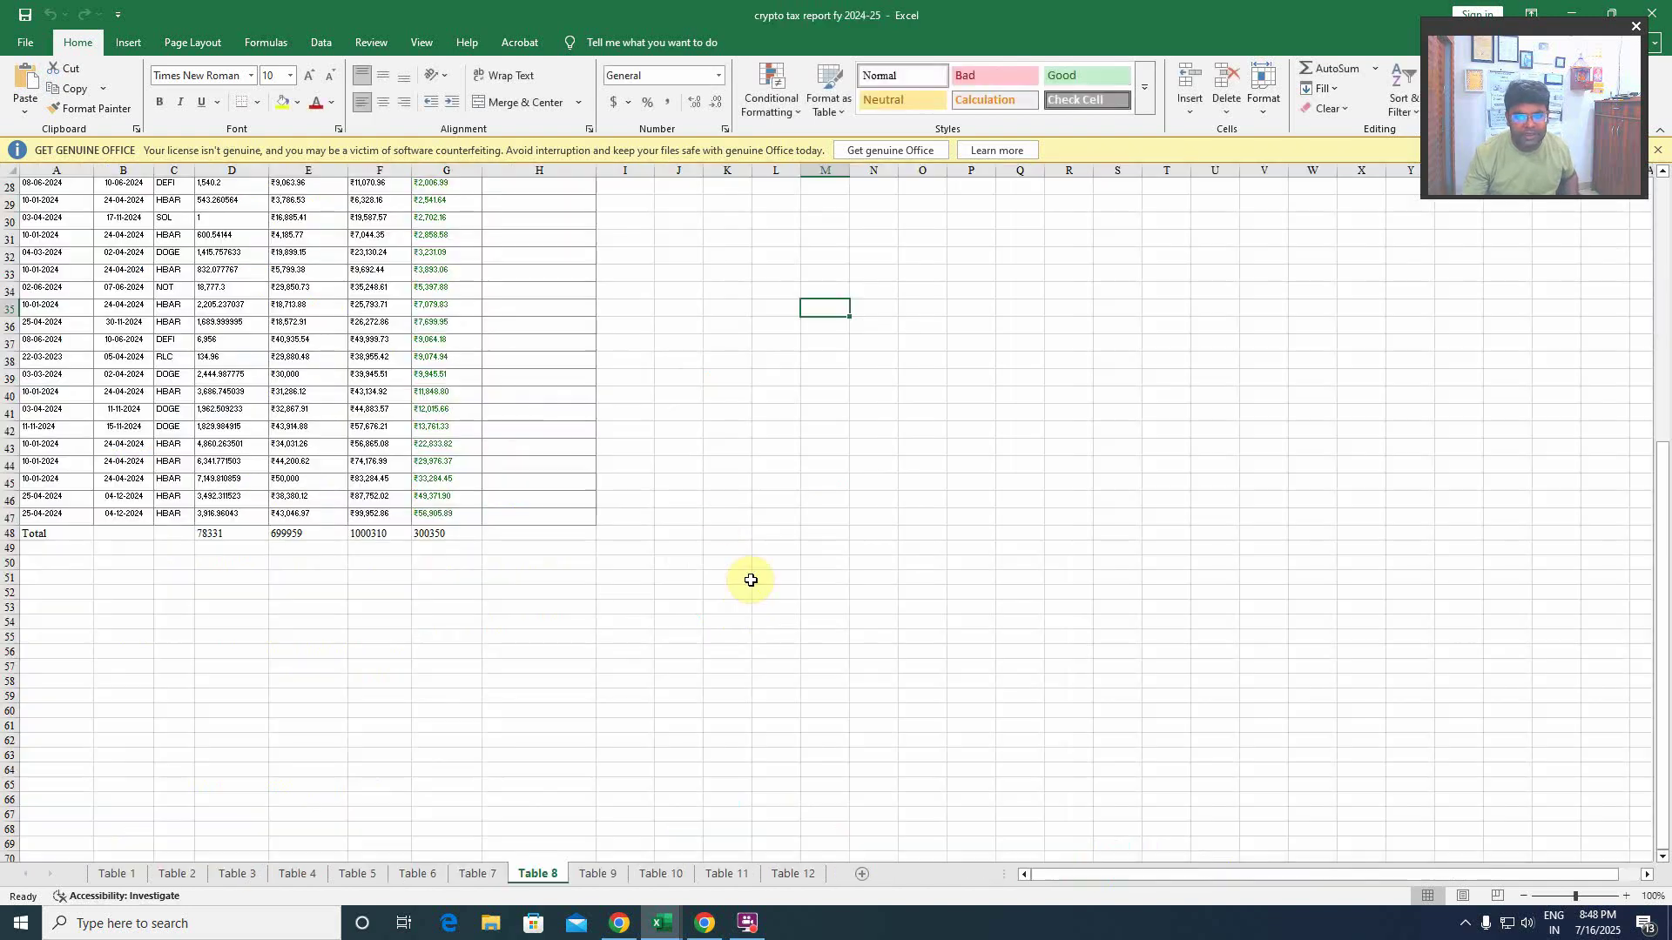
key("alt+Tab")
key("alt+Tab")
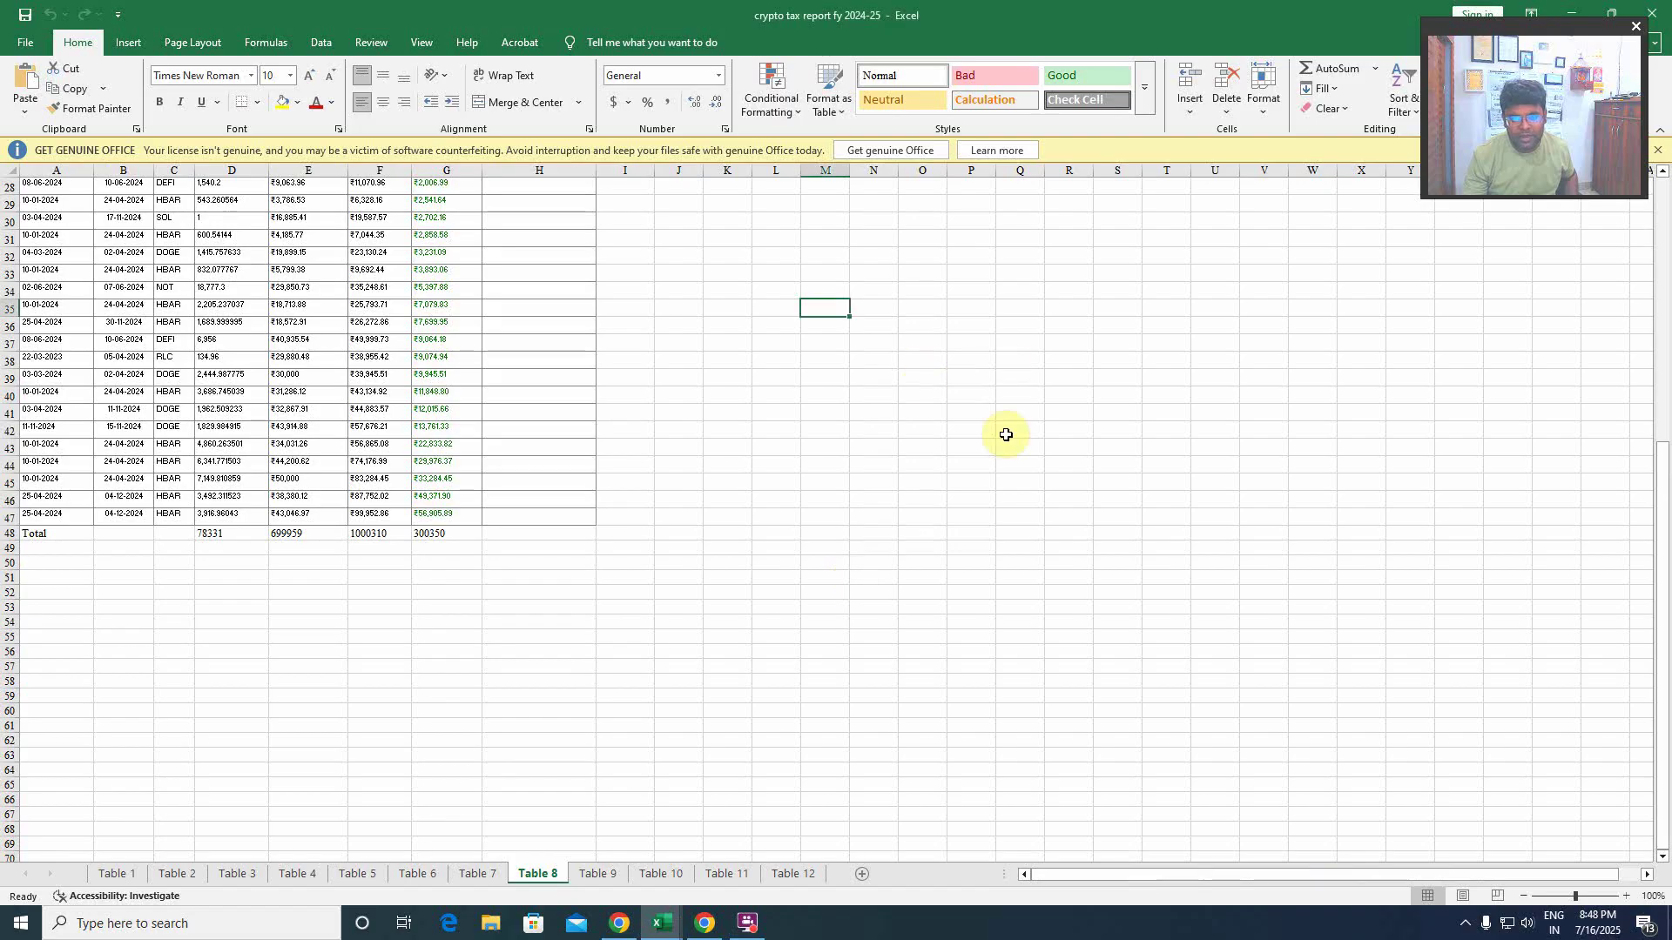
- Check the special-rate income in row 13 of Part B-TI and enter 300351 in cell N35 of Table 8 in the crypto report
key("alt+Tab")
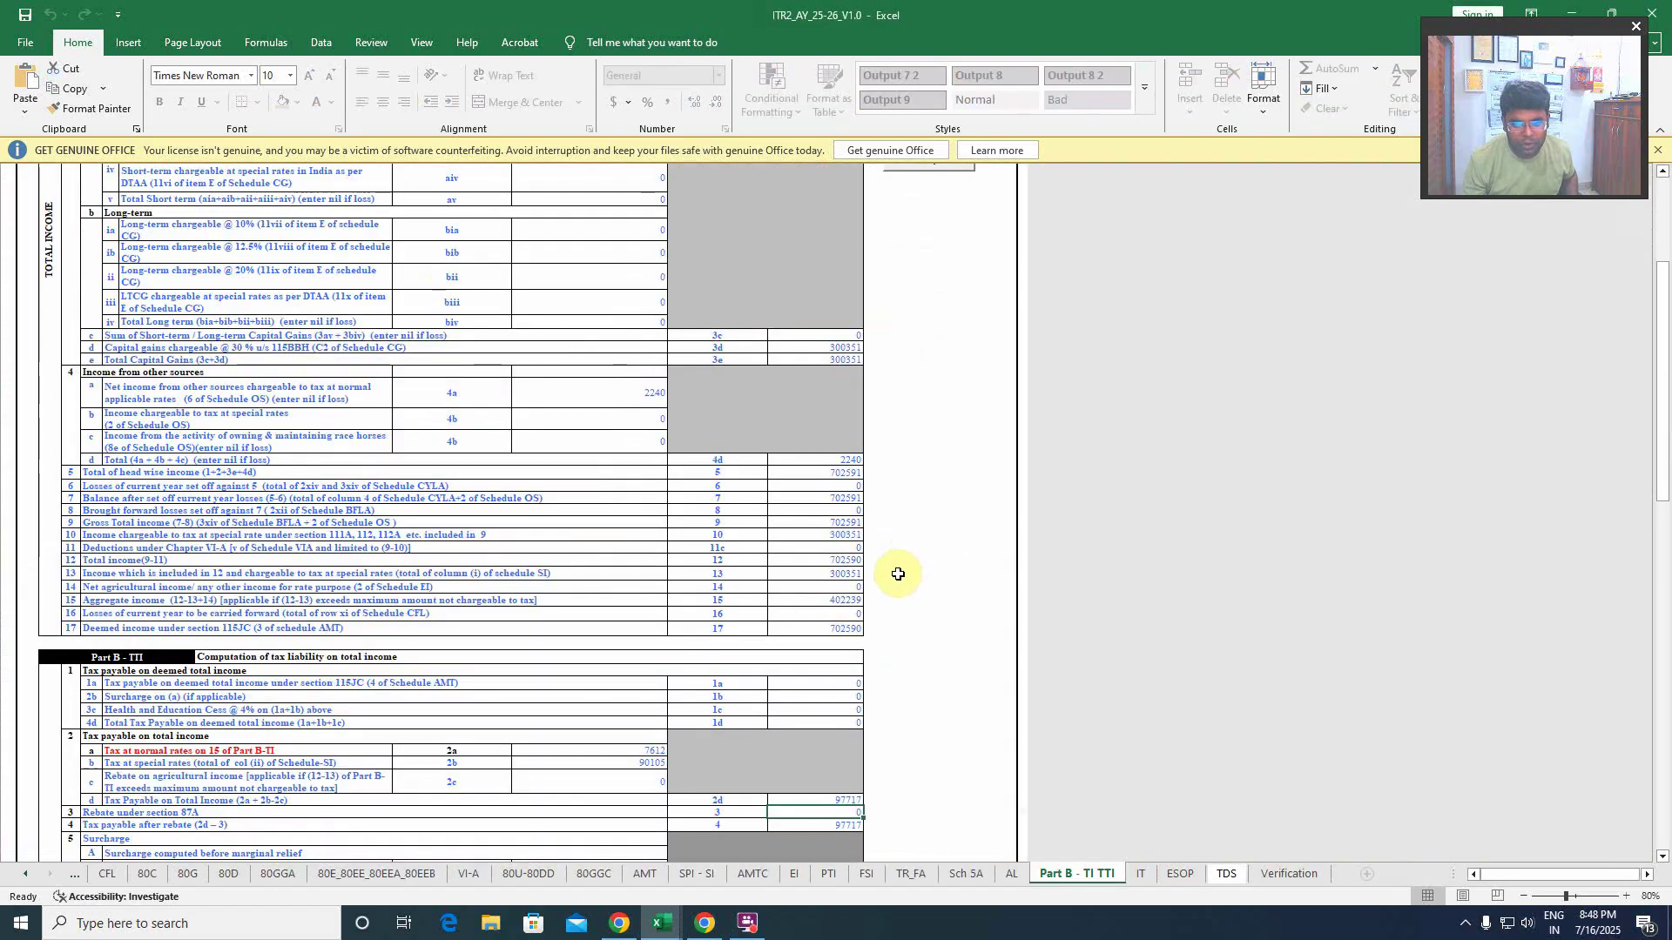
left_click(849, 574)
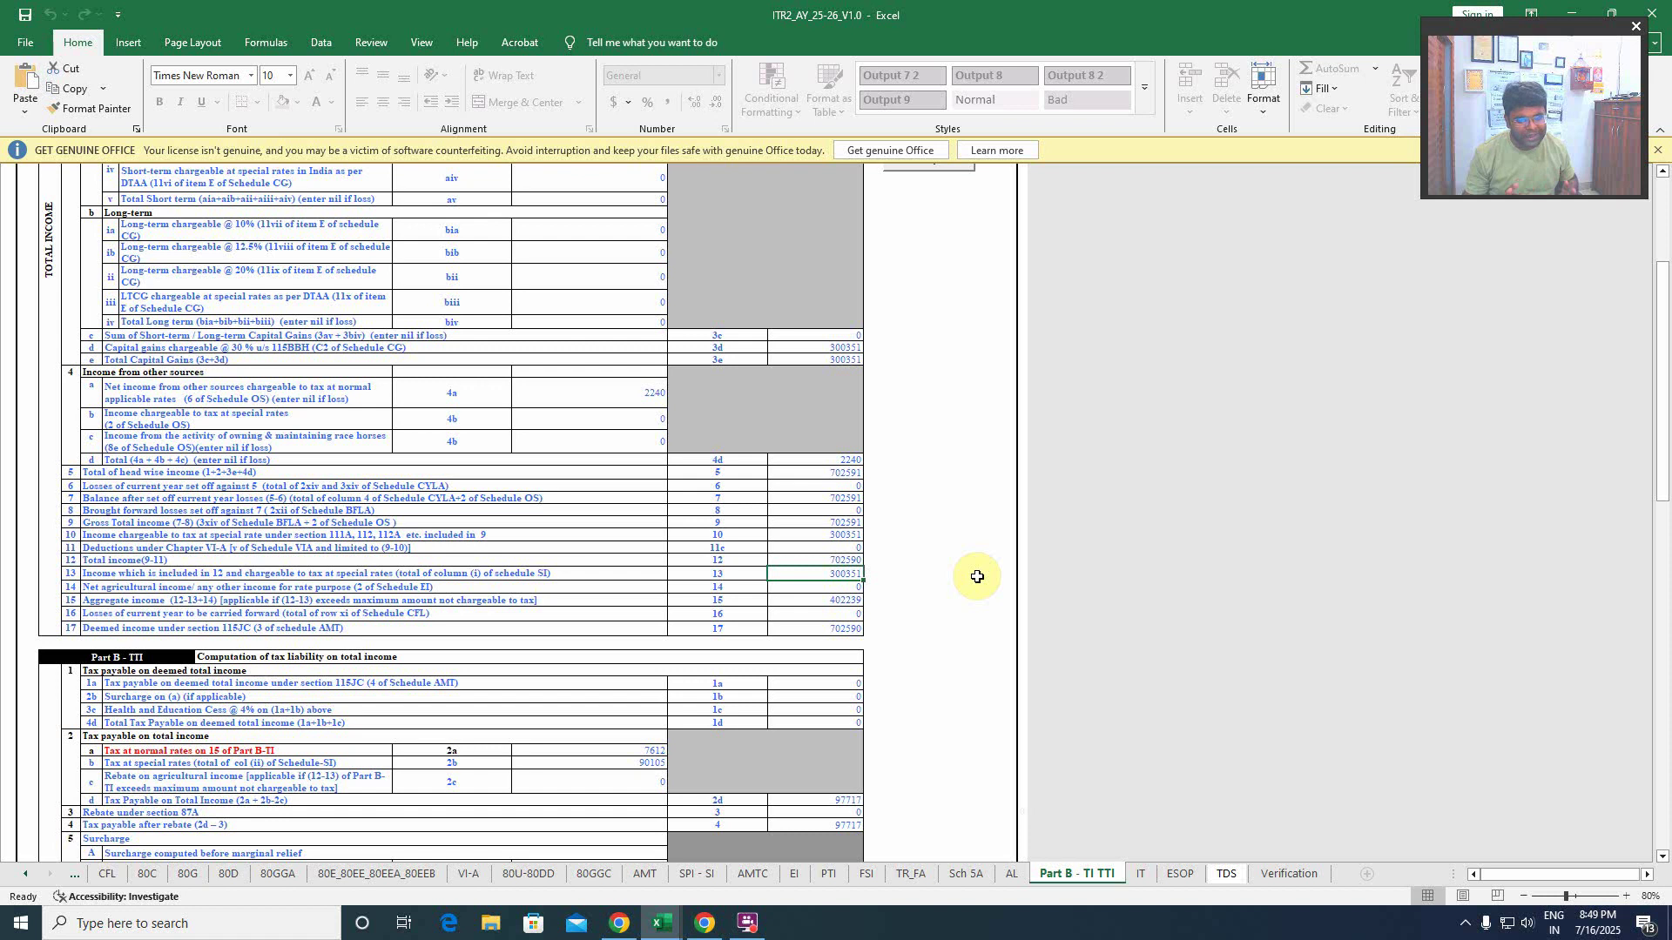
key("alt+Tab")
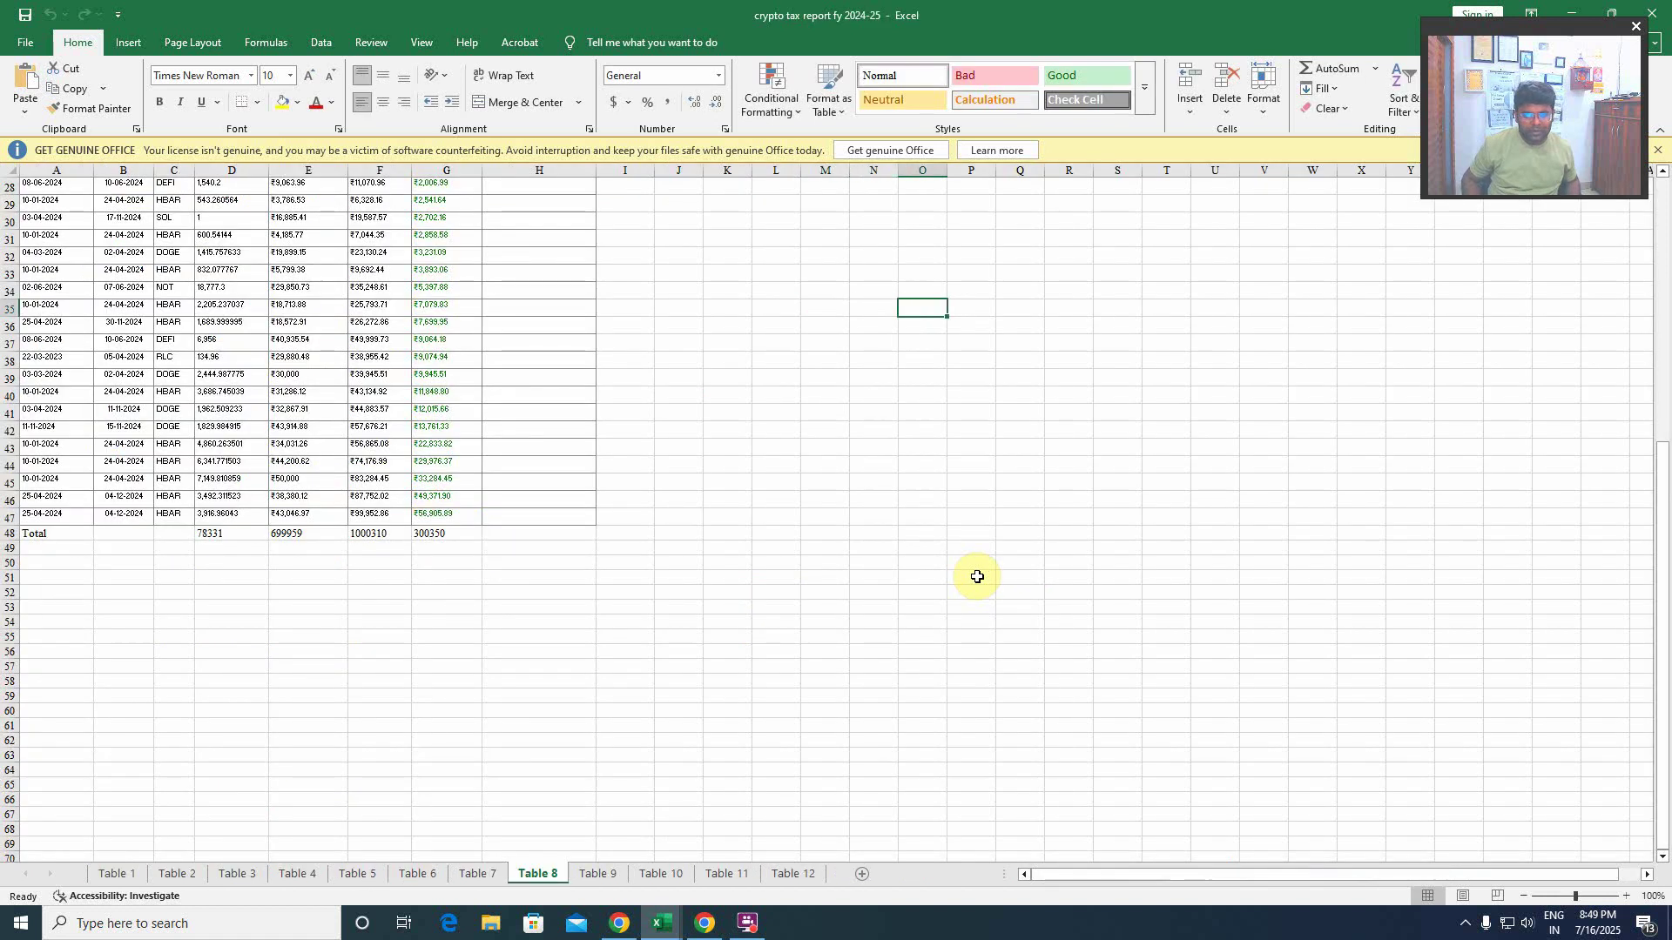
key("alt+Tab")
key("alt+Tab")
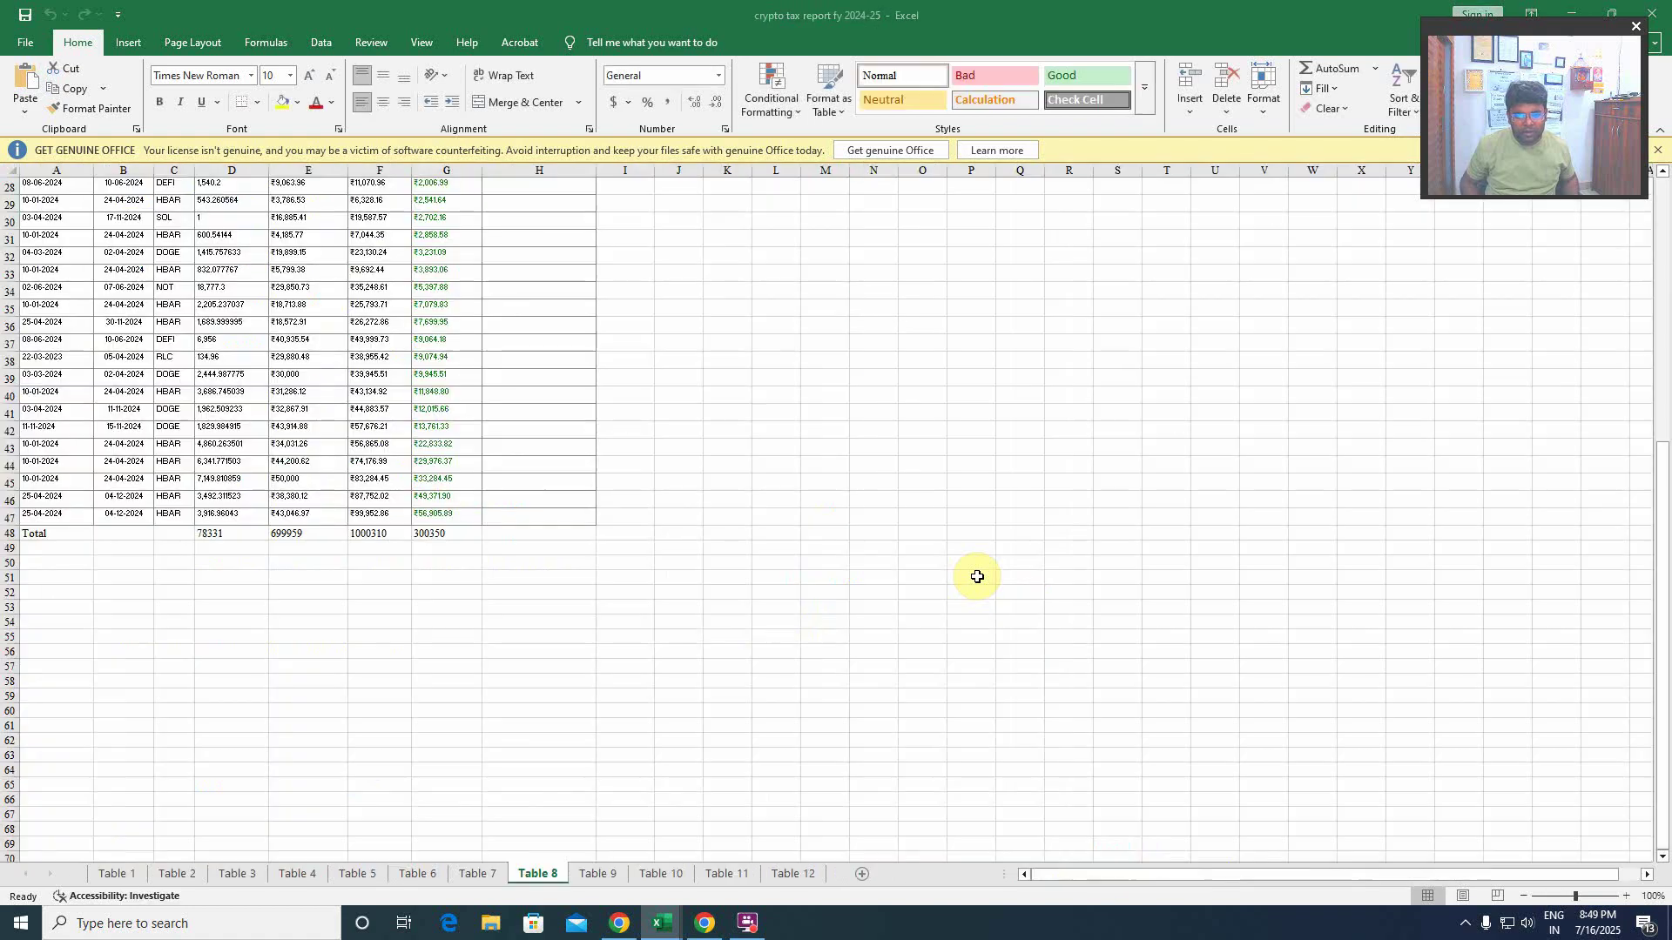
type("30035")
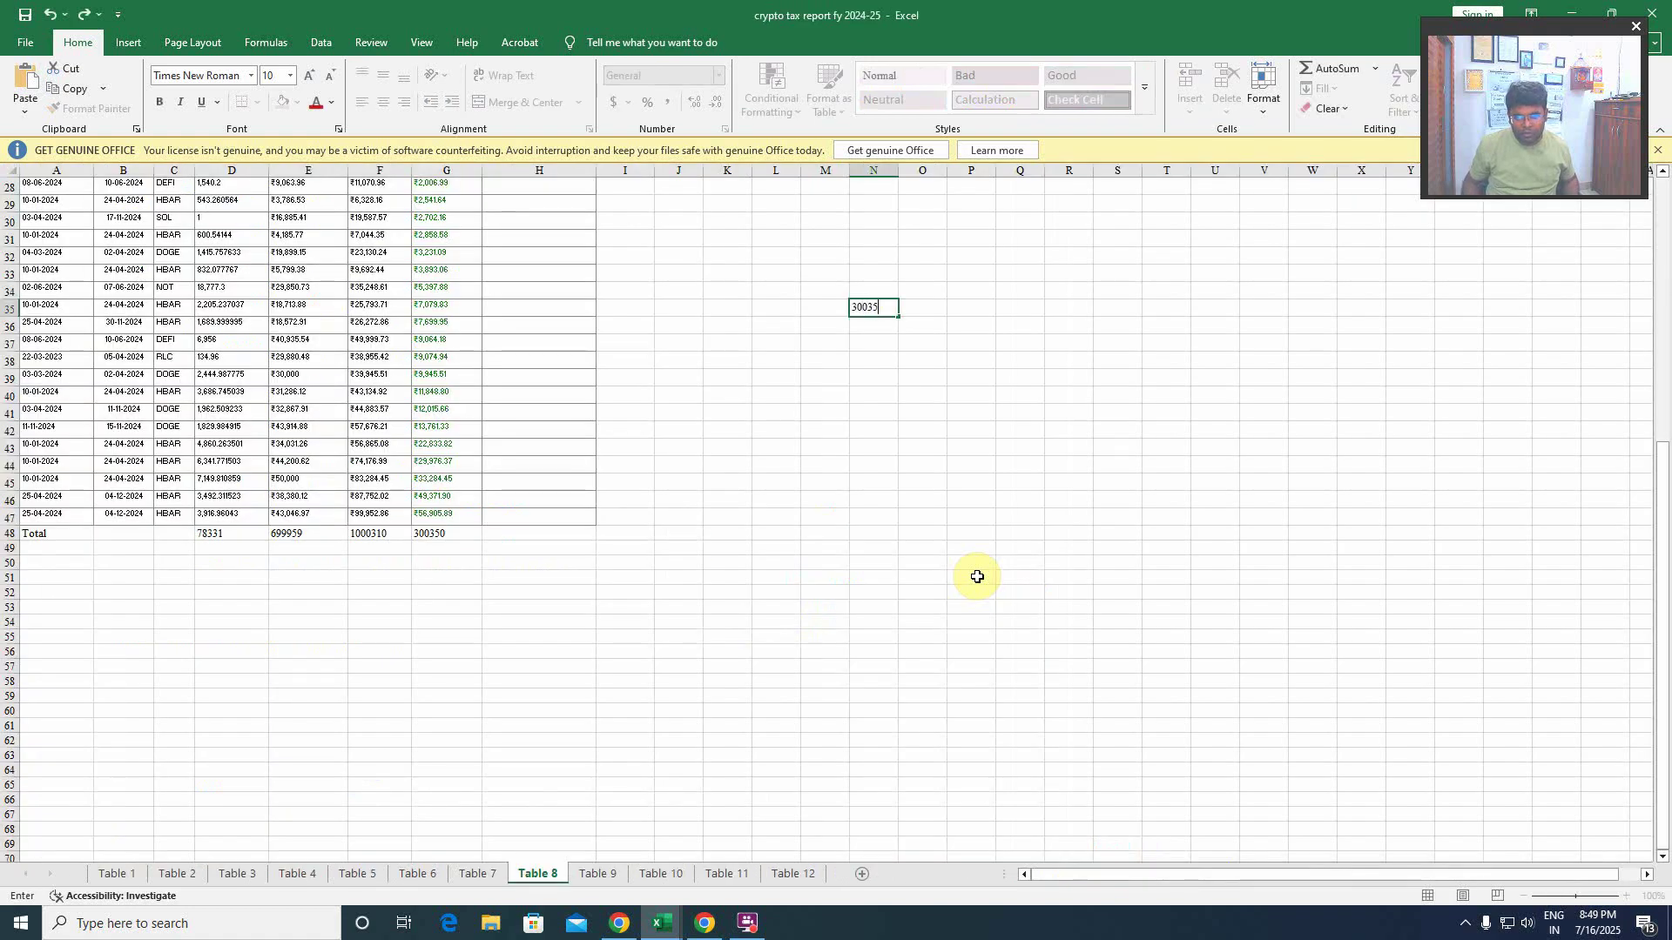
type("1")
key("Return")
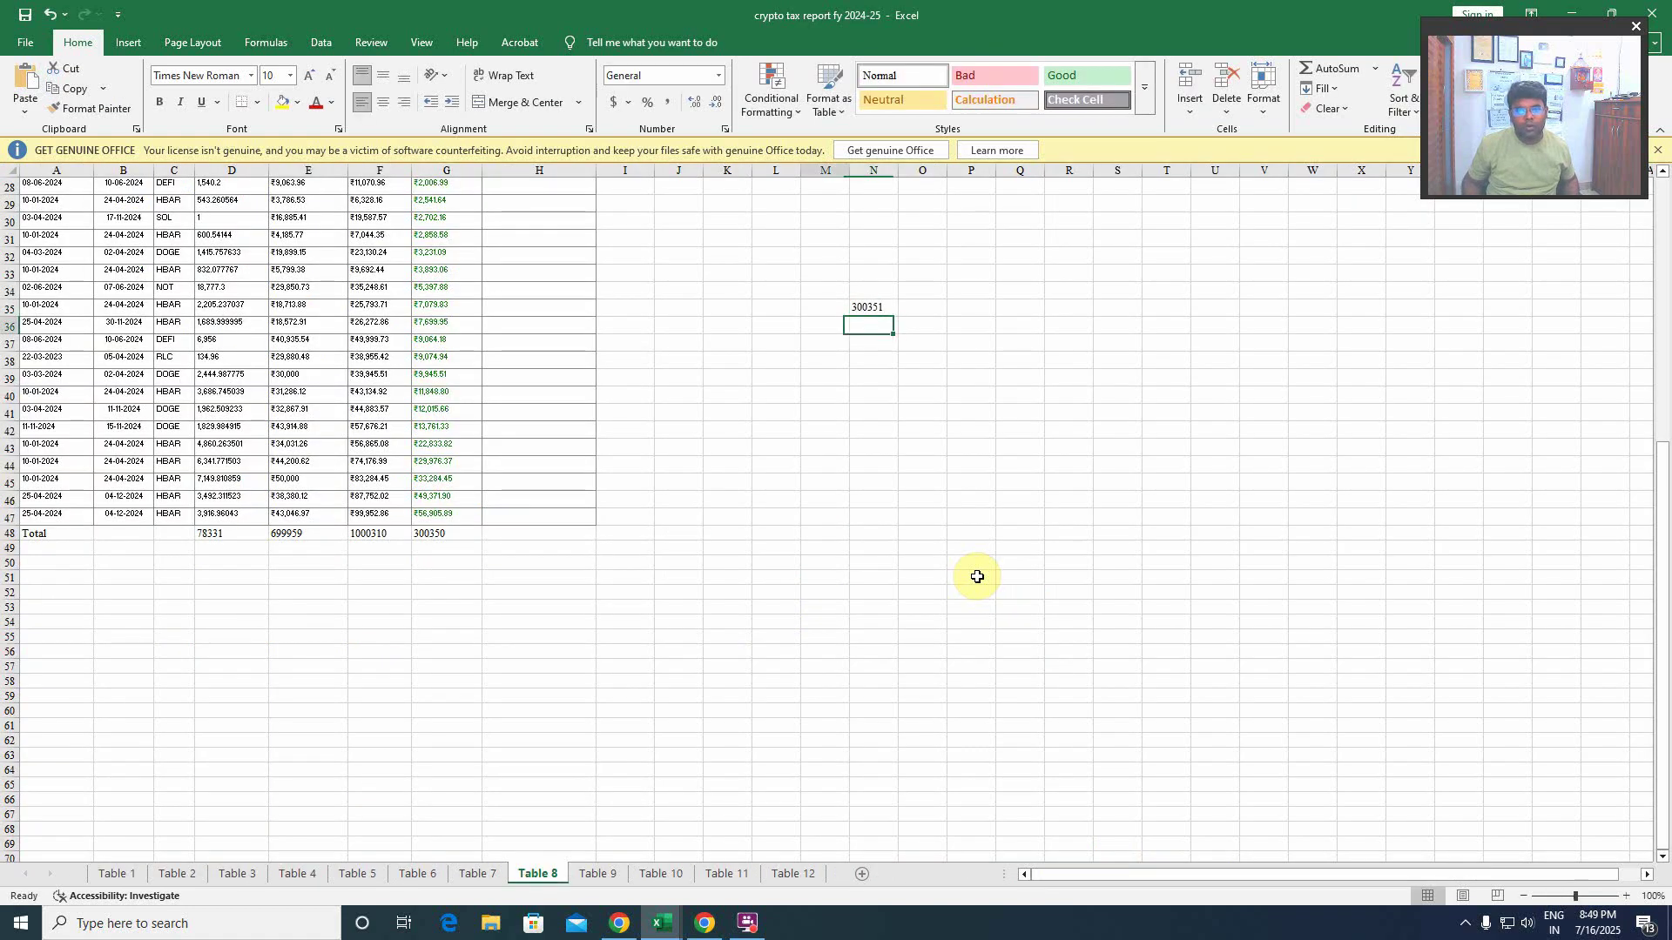
- Calculate the 30% tax on the crypto gain in cell O35 with the formula +N35*30%
key("Up")
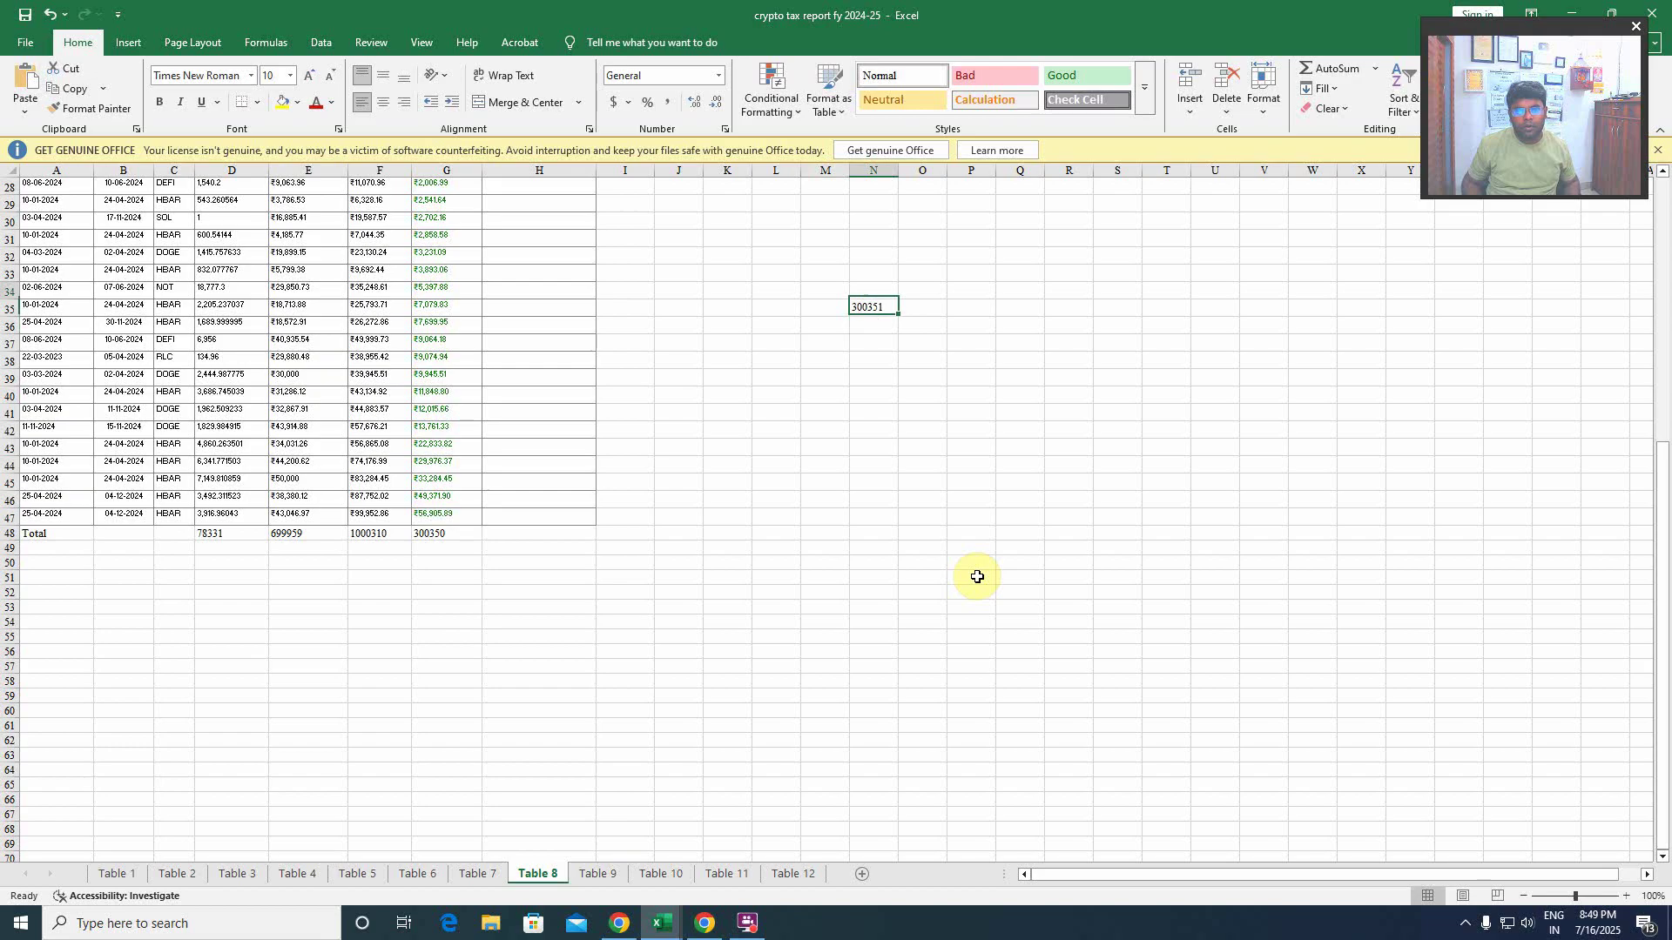
key("Up")
key("Right")
key("Left")
key("Left")
key("Right")
key("Right")
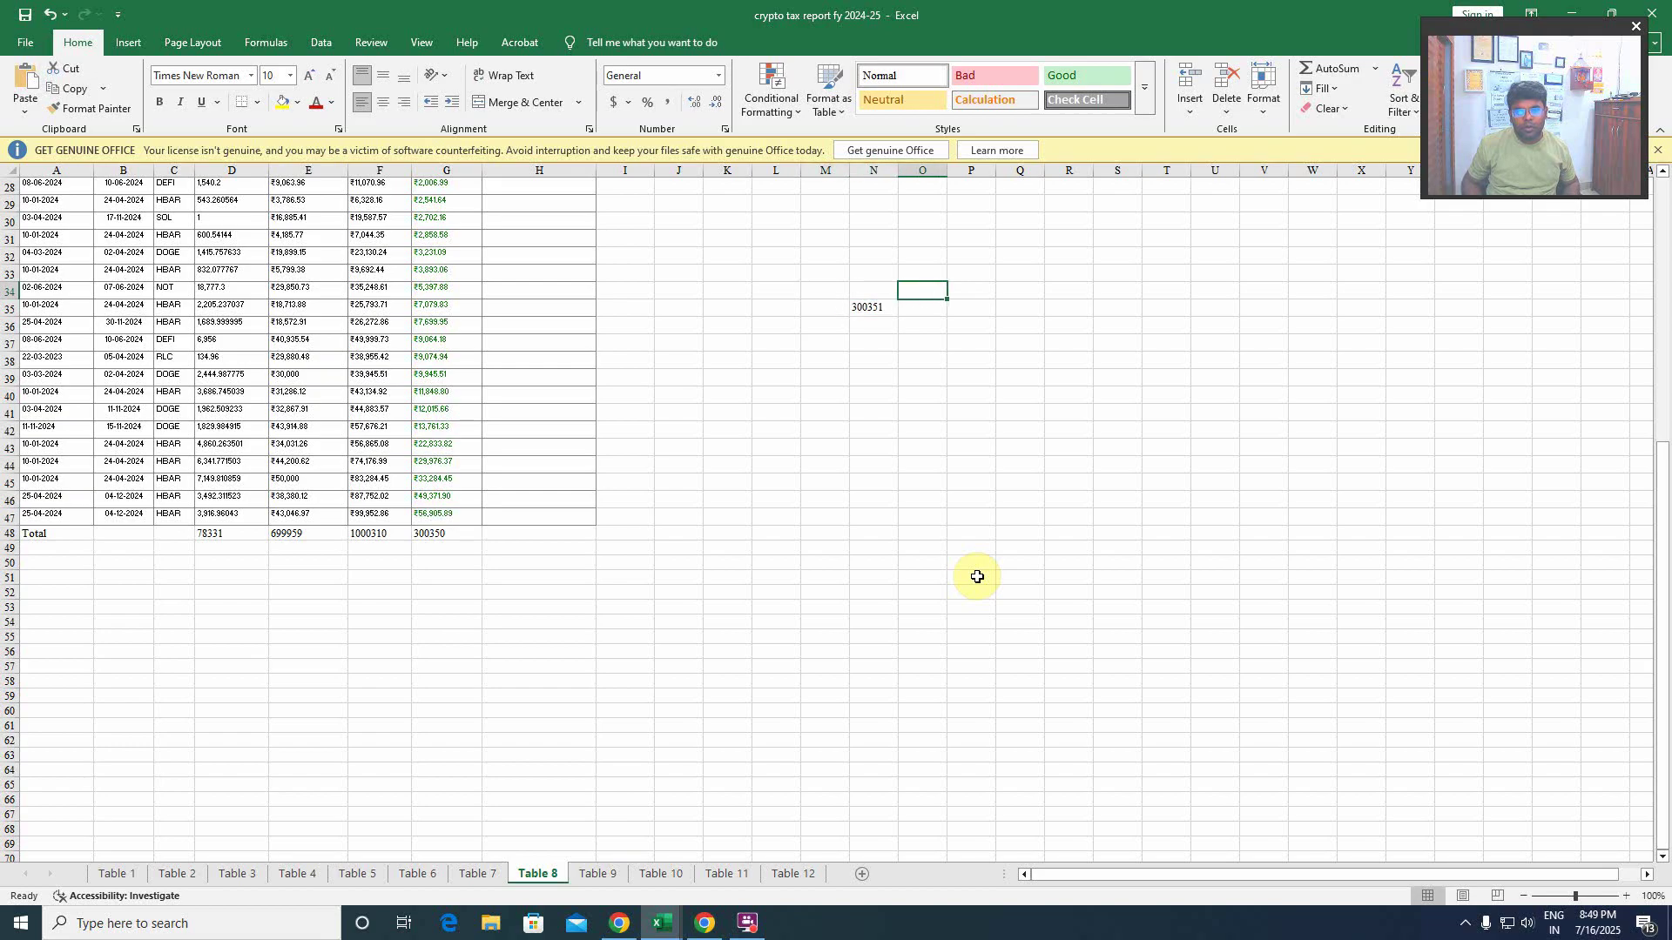
key("Down")
type("+")
key("Left")
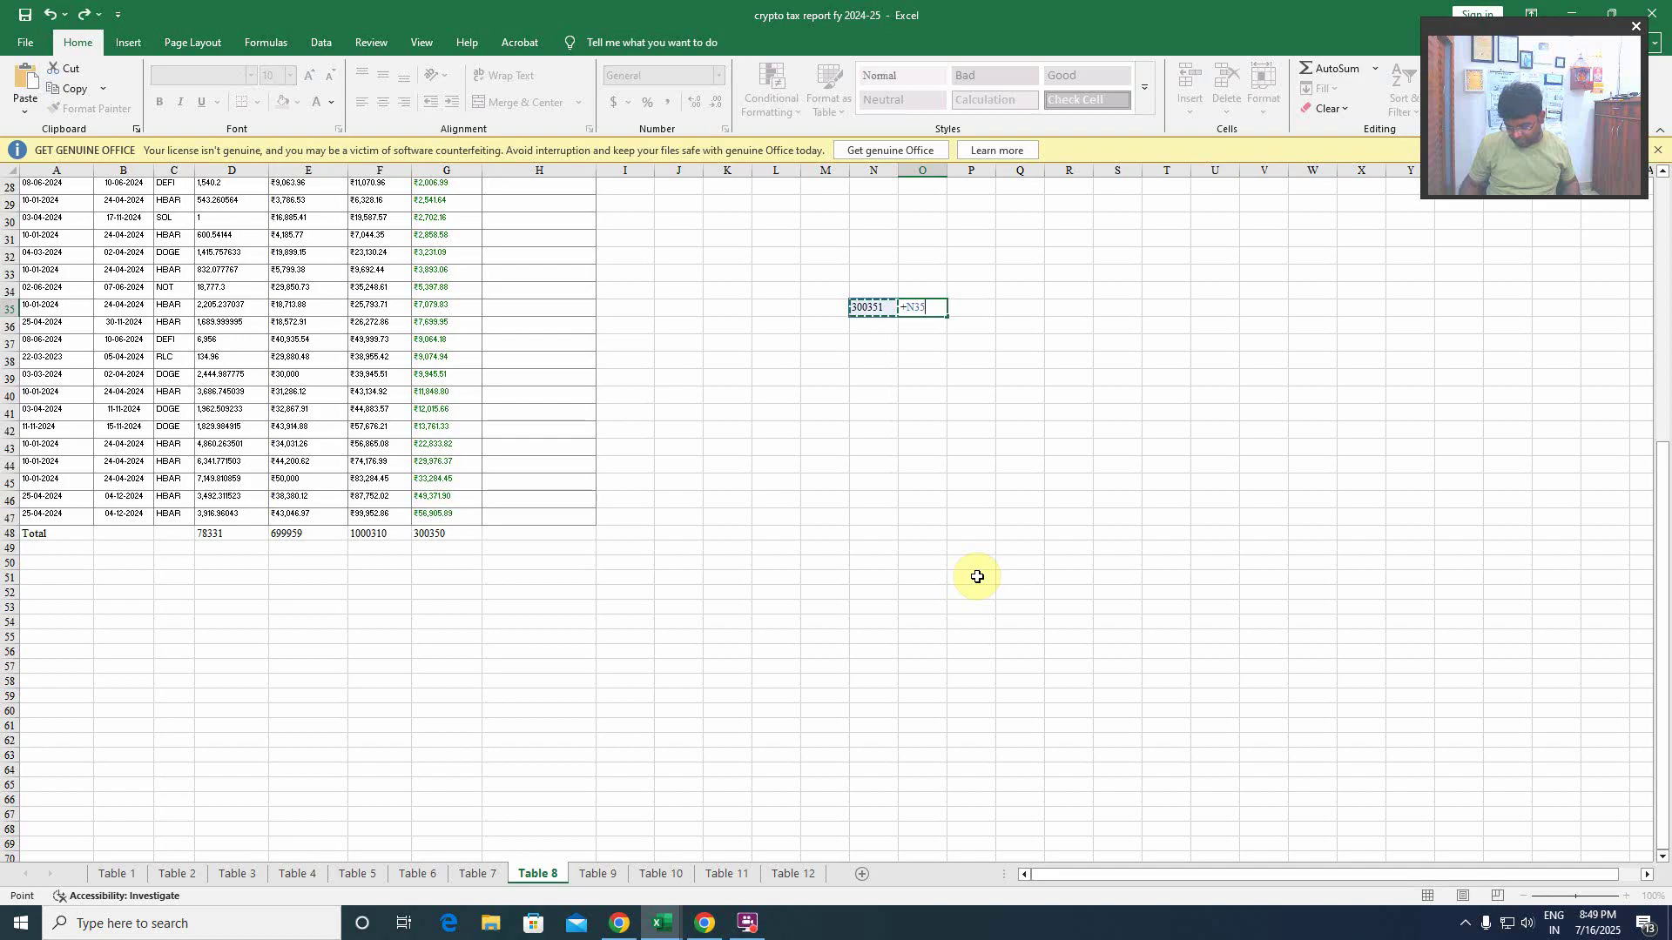
type("*30%")
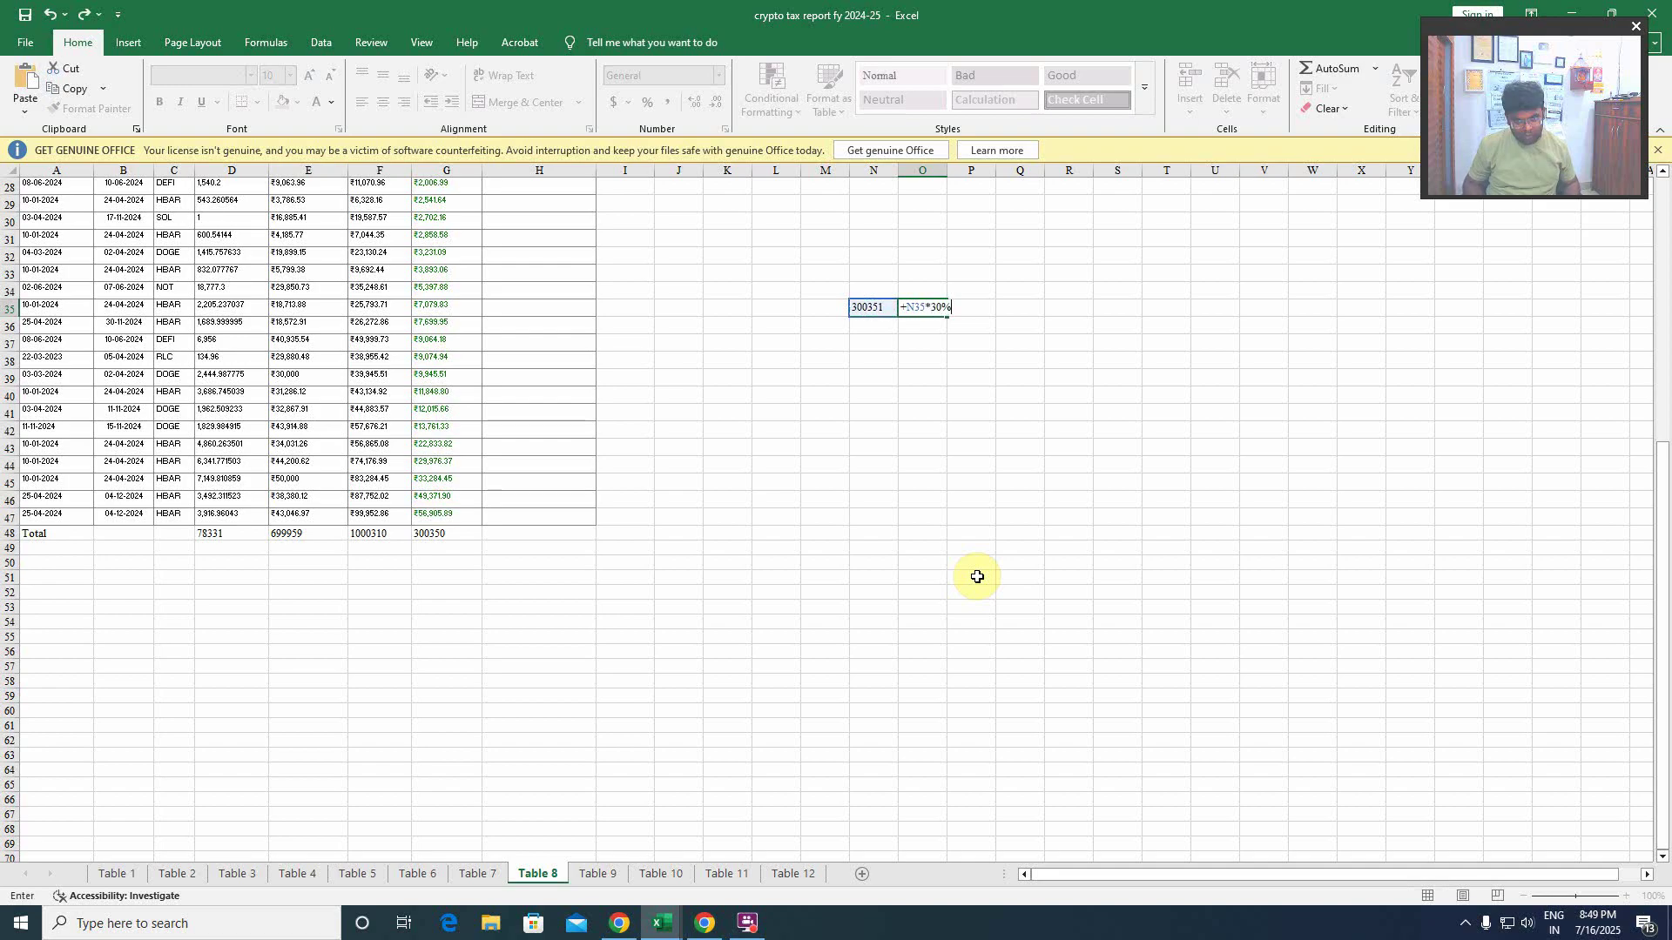
key("Return")
key("Up")
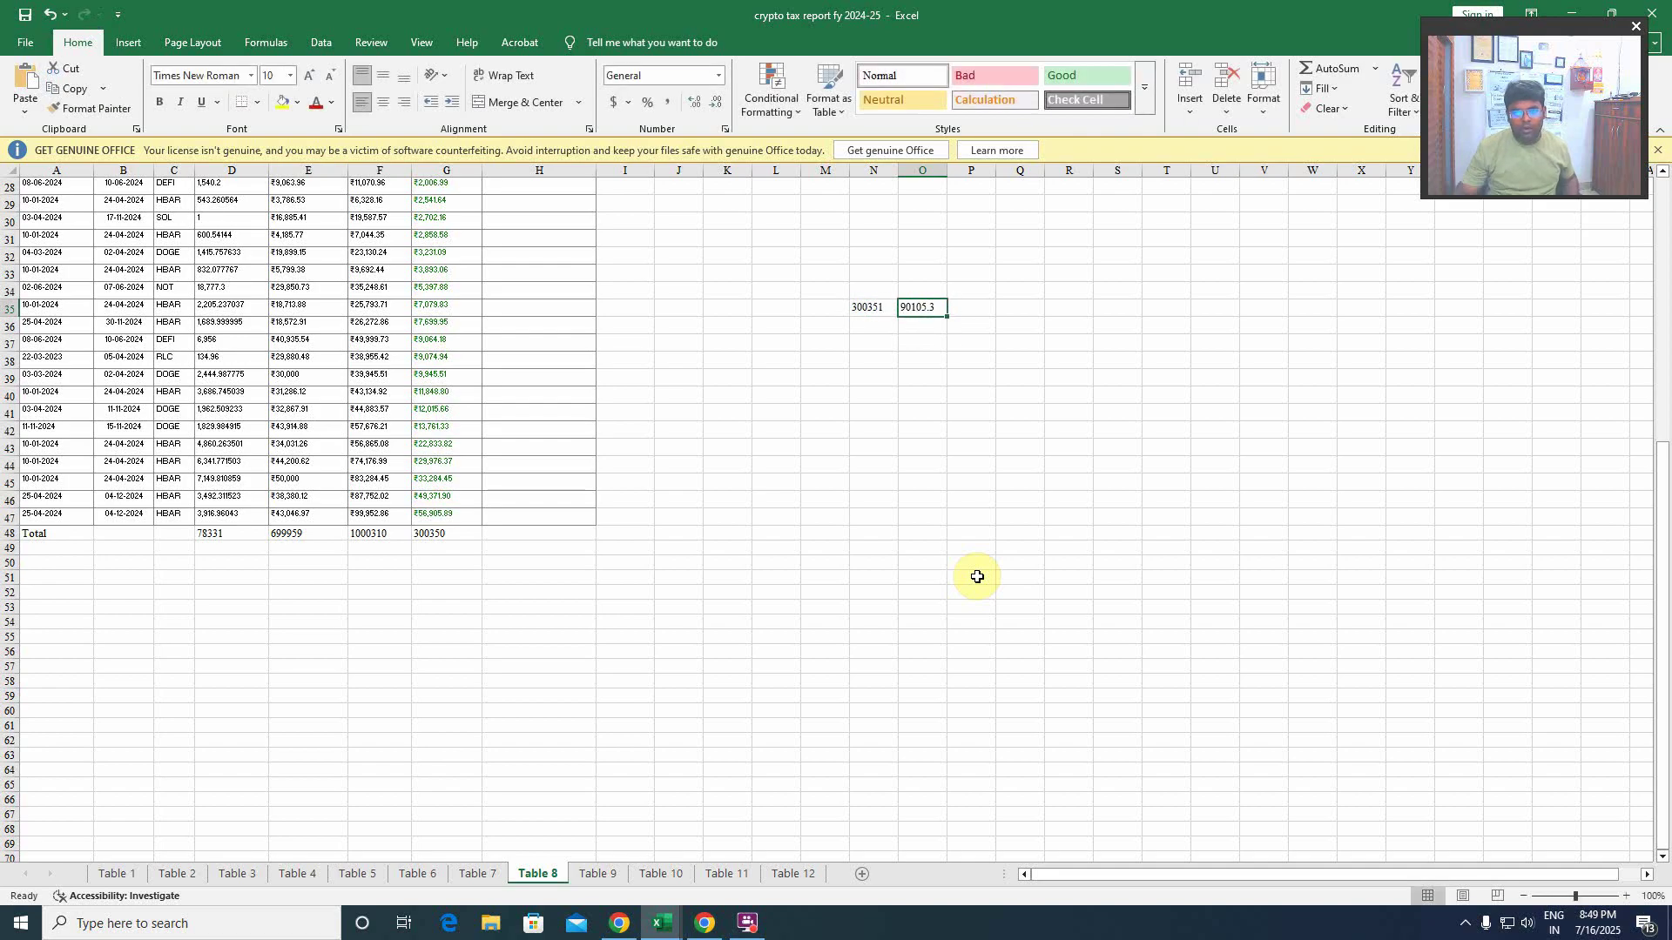
- Look up the aggregate income in the ITR-2 workbook and enter 402239 less 250000 in cell N36 of Table 8
key("alt+Tab")
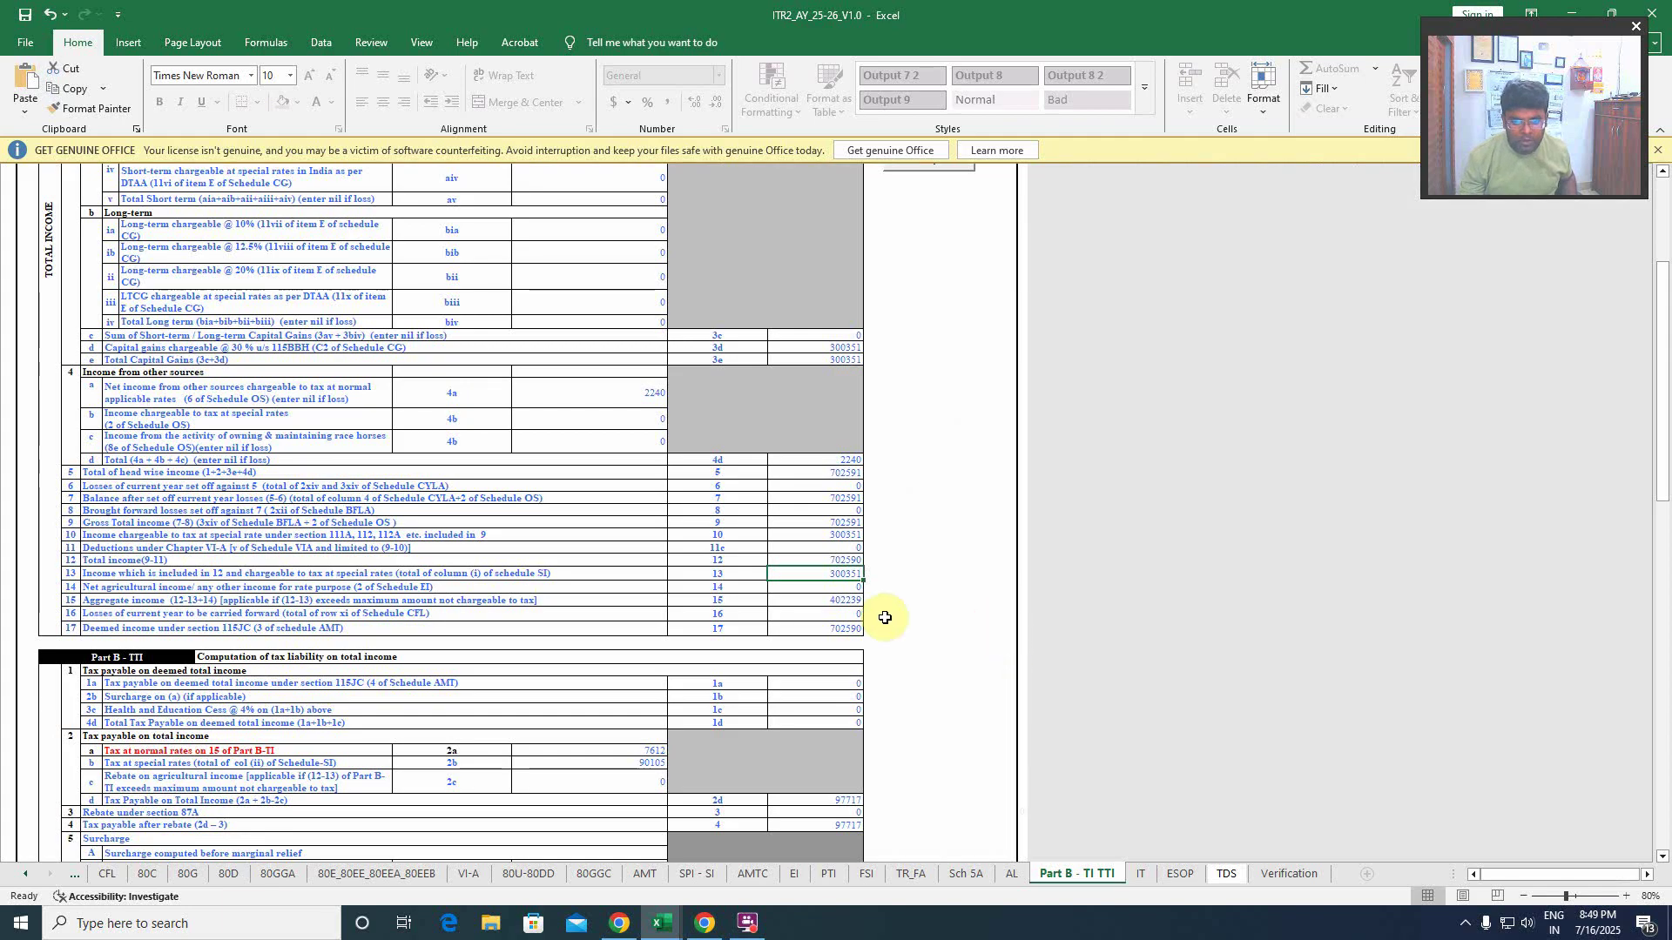
key("Down")
key("Down")
key("alt+Tab")
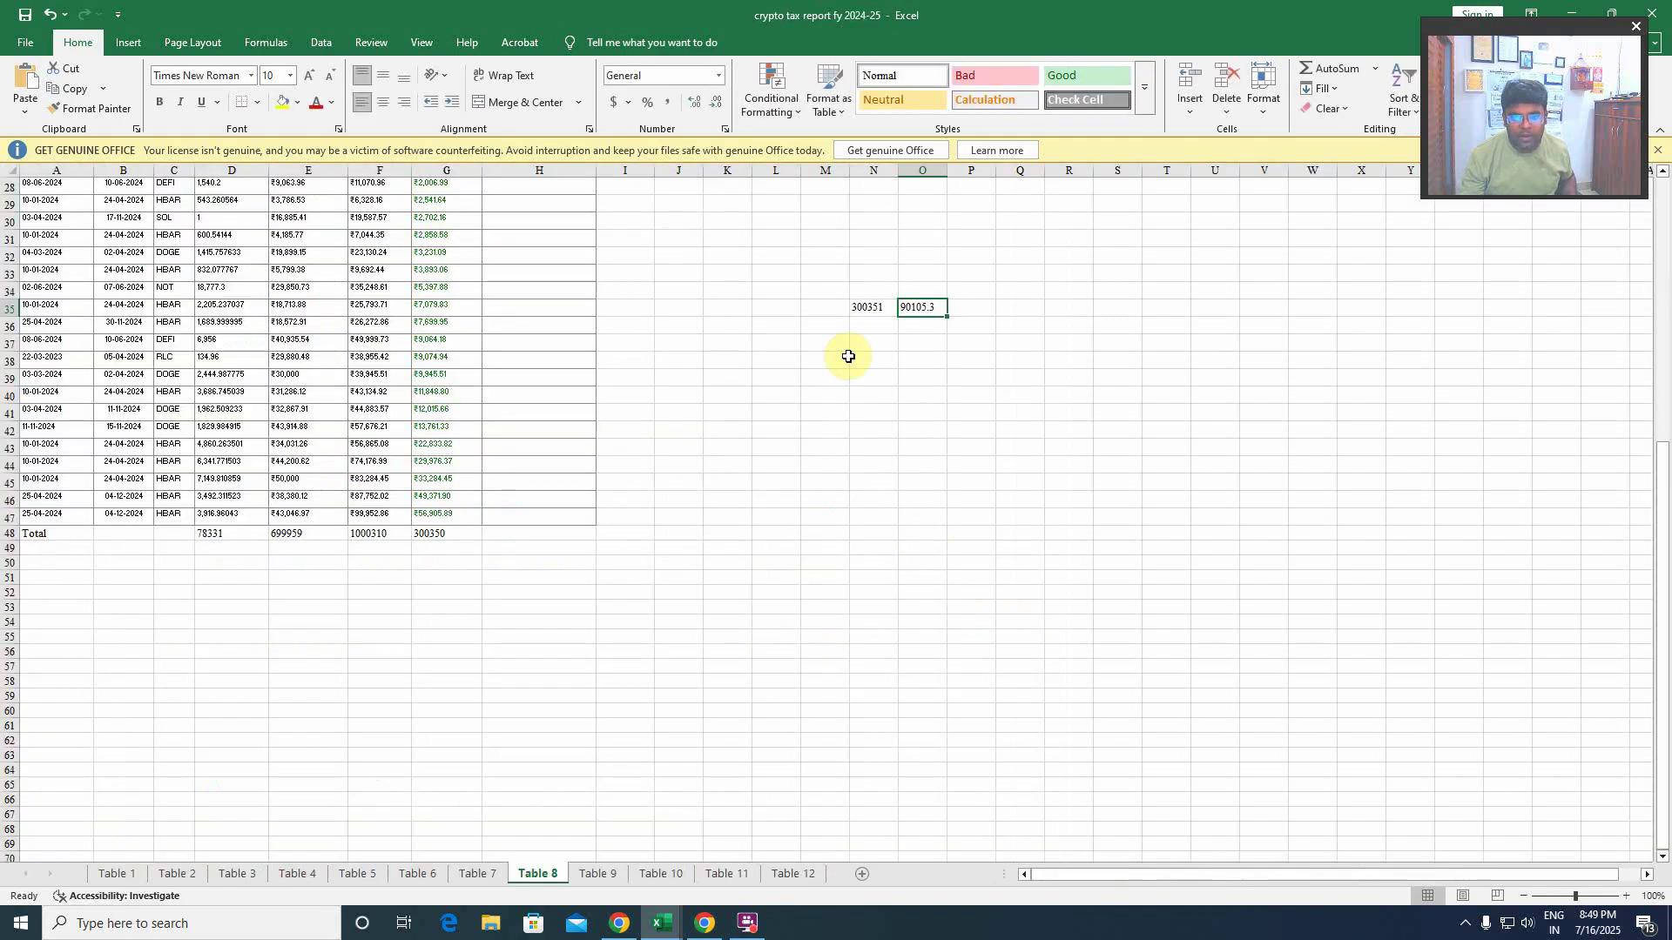
key("alt+Tab")
key("alt+Tab")
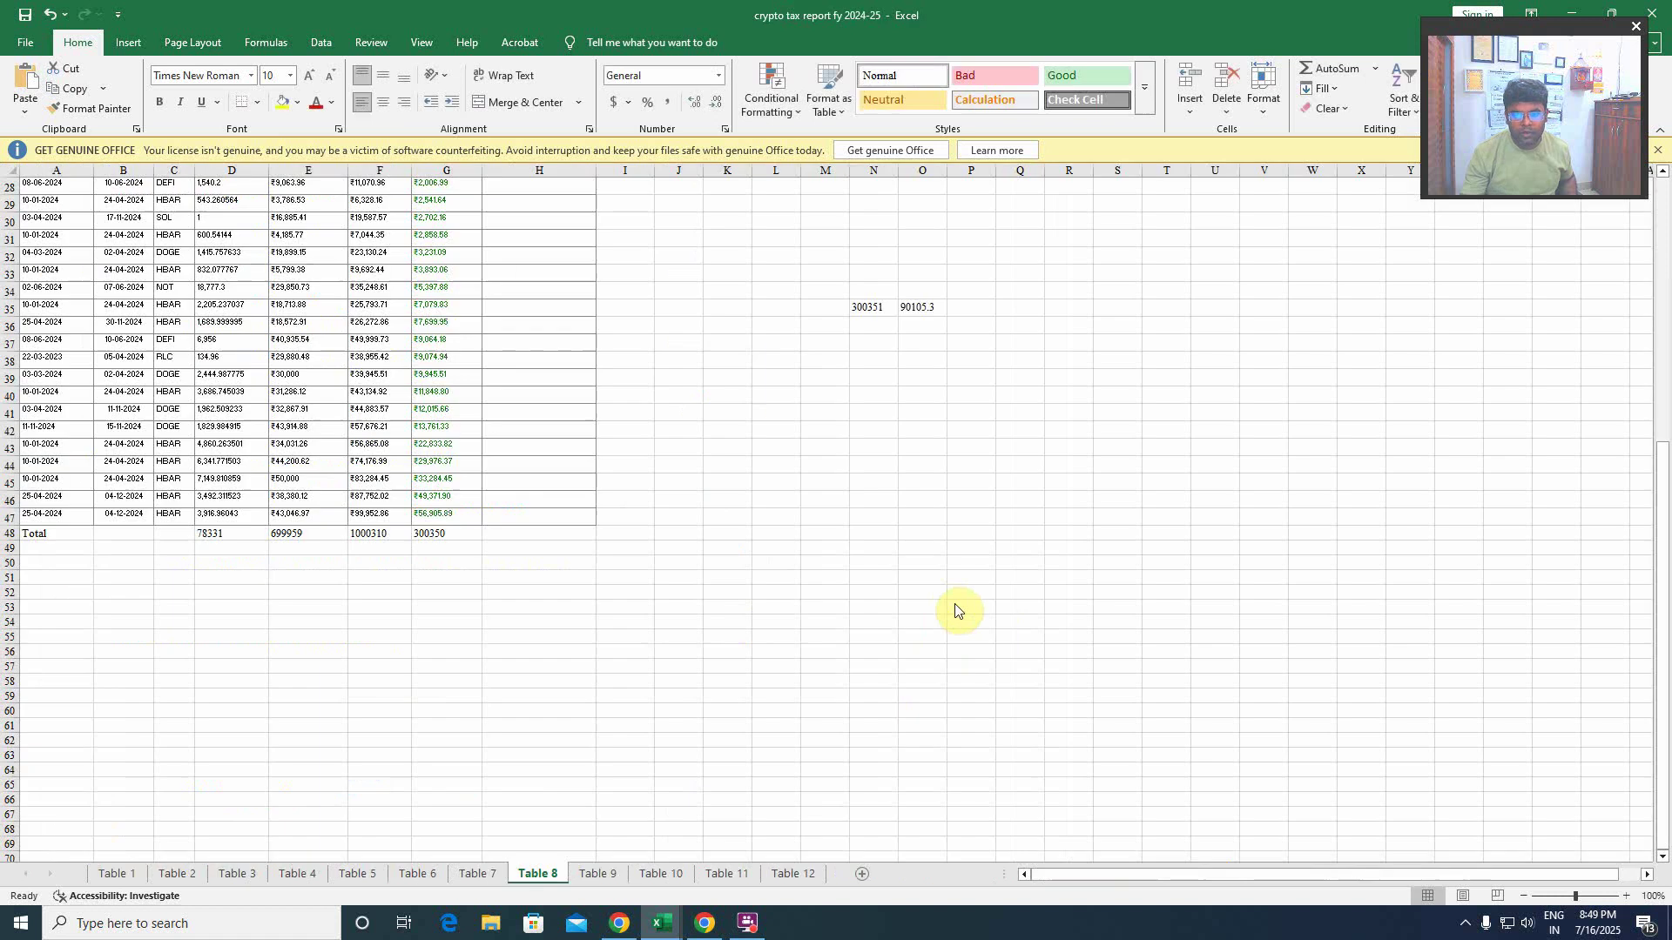
key("alt+Tab")
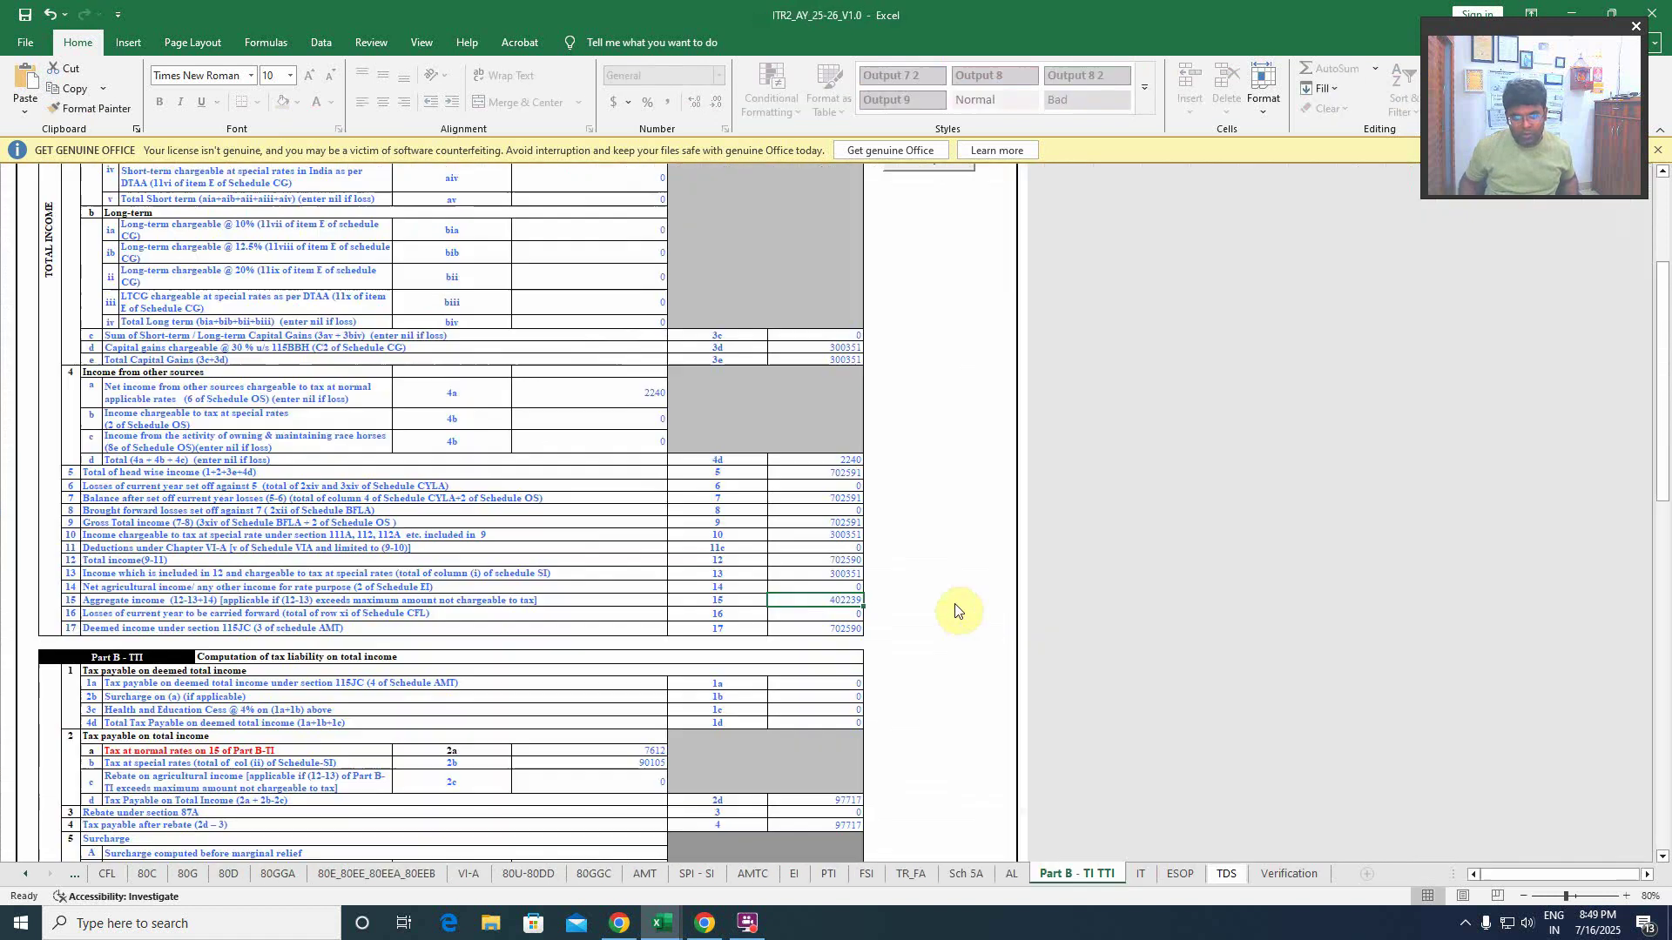
key("alt+Tab")
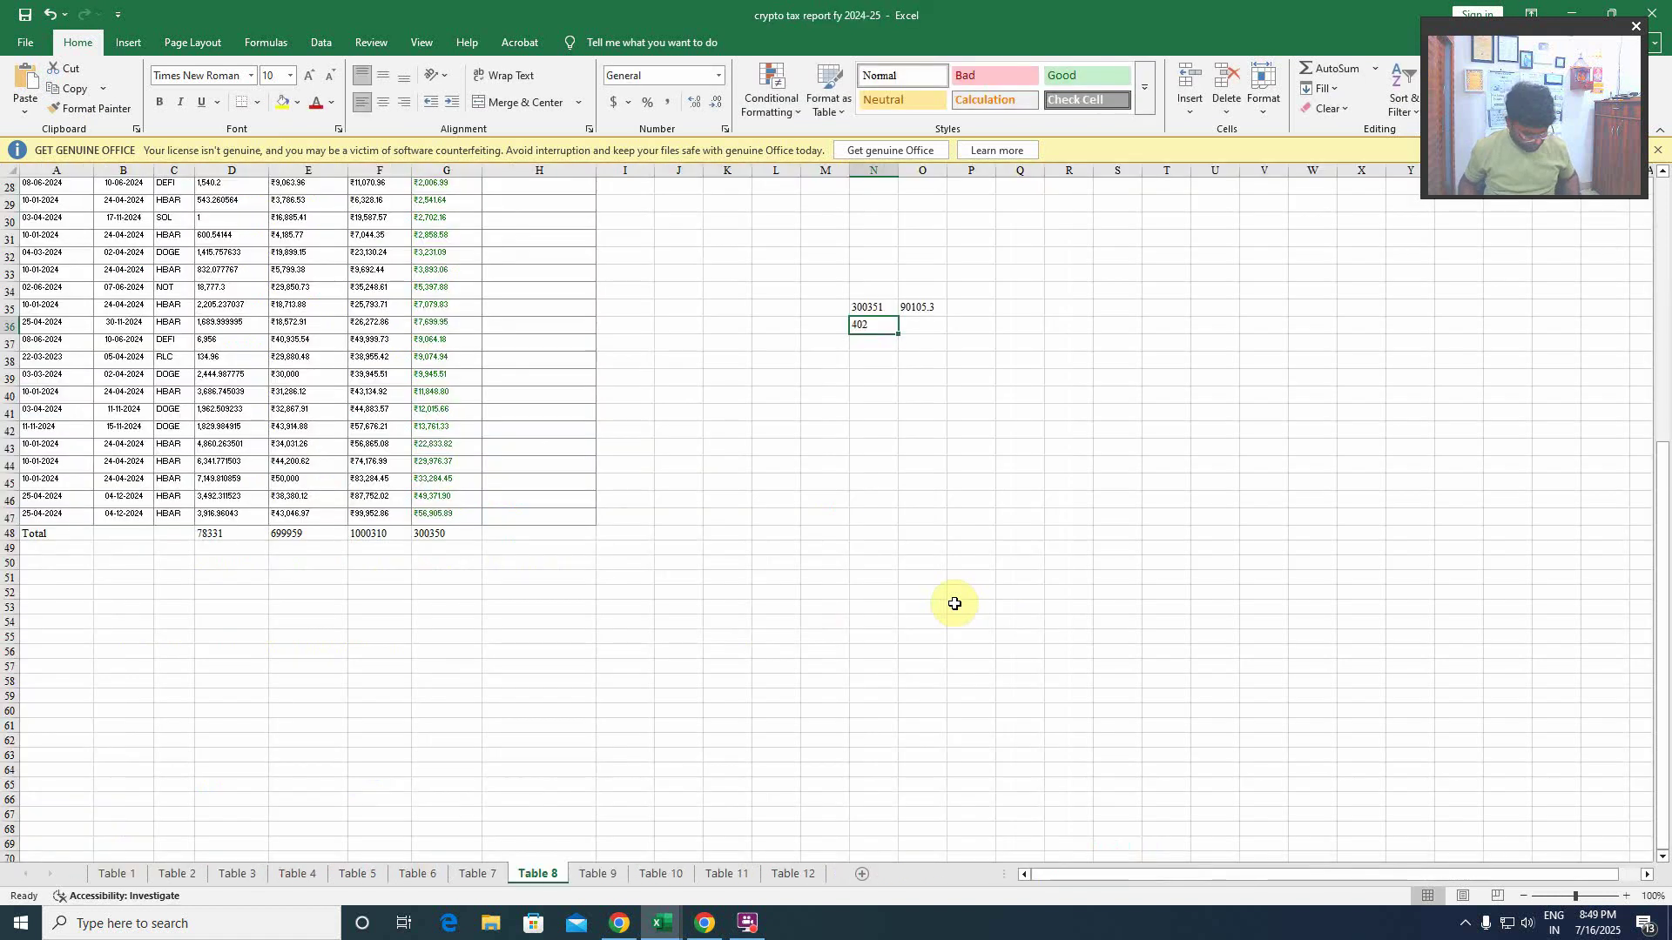
key("F2")
type("239")
key("ctrl+Return")
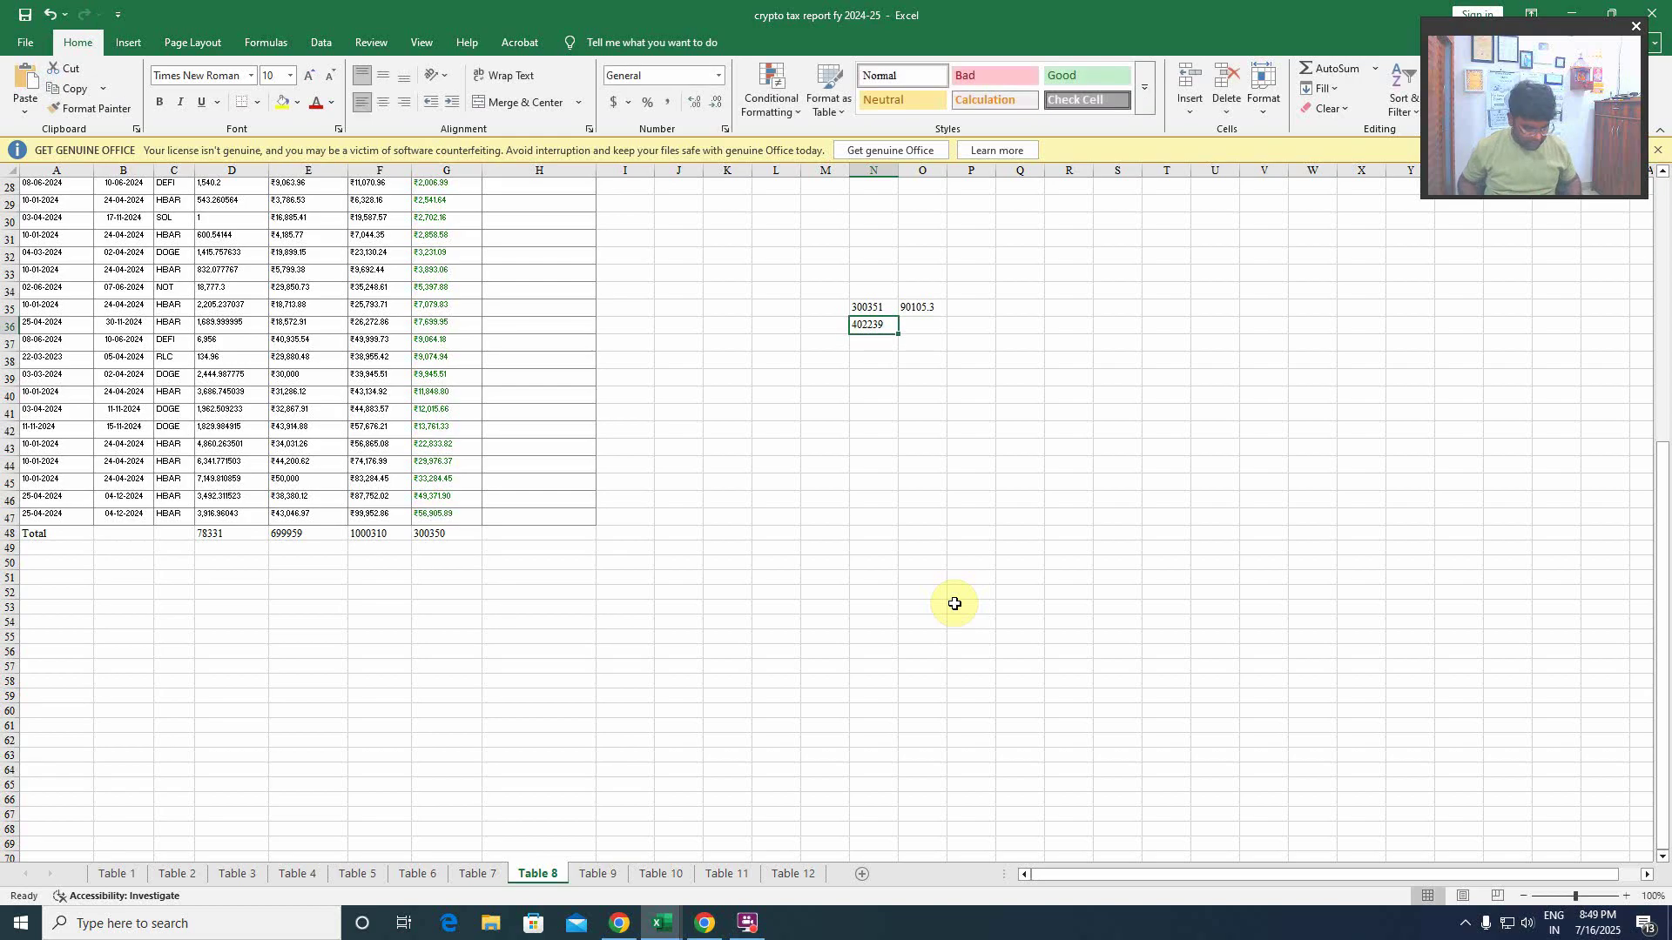
key("F2")
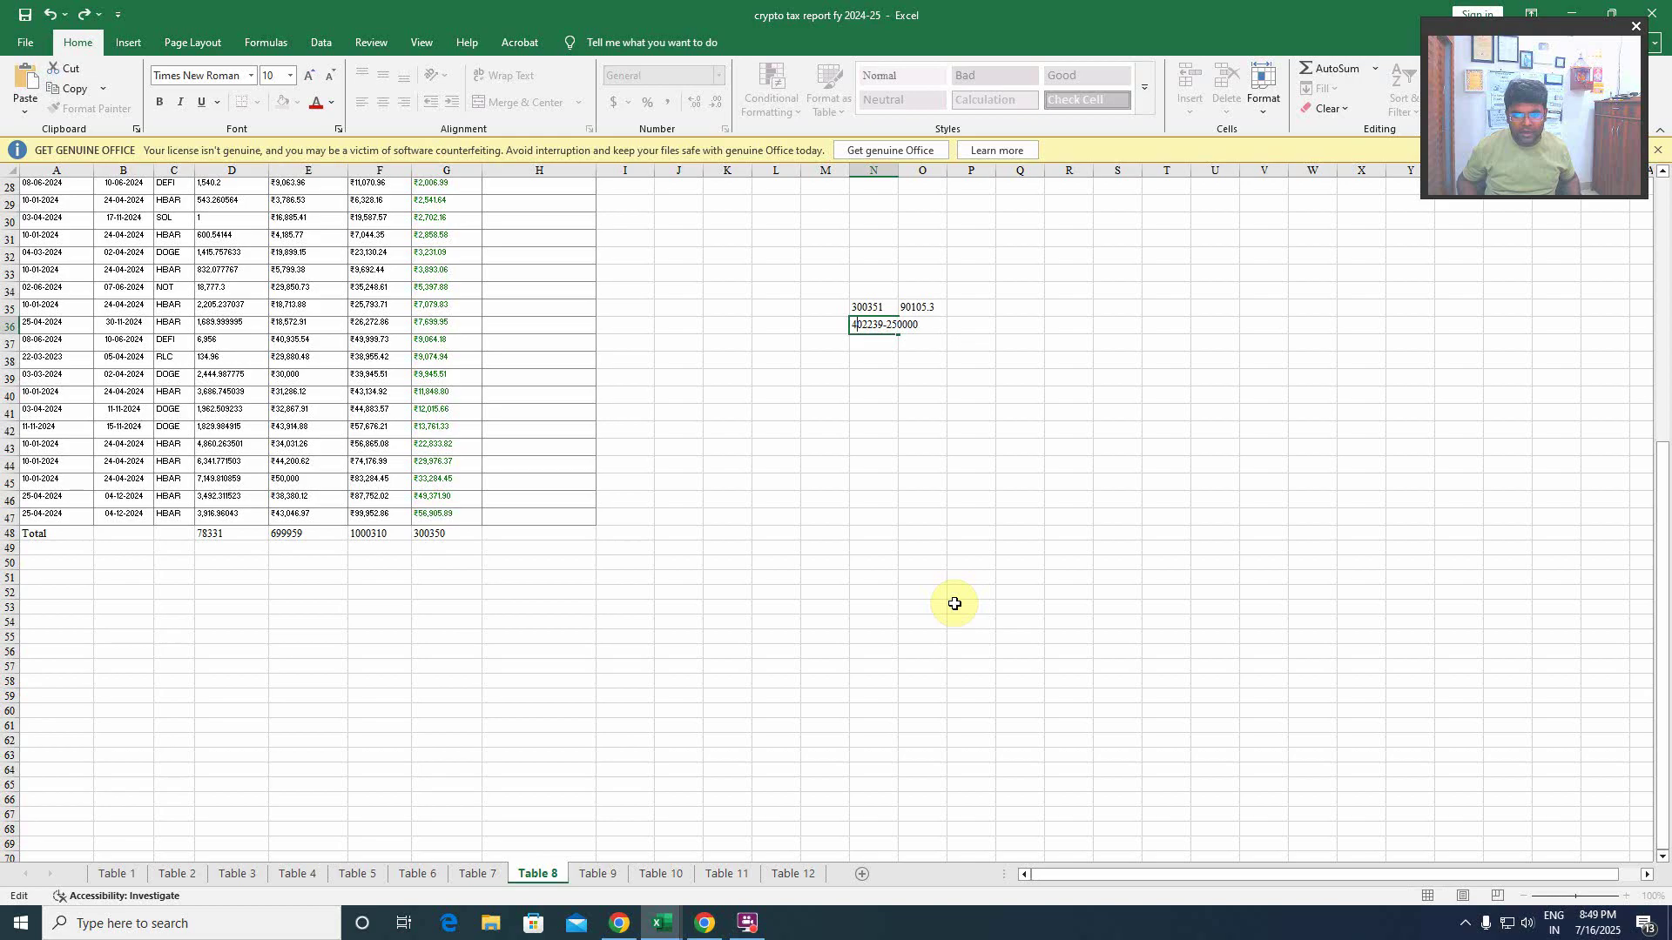
key("ctrl+Return")
- Calculate the normal-rate tax in cell O36 with the formula +N36*5%
key("Right")
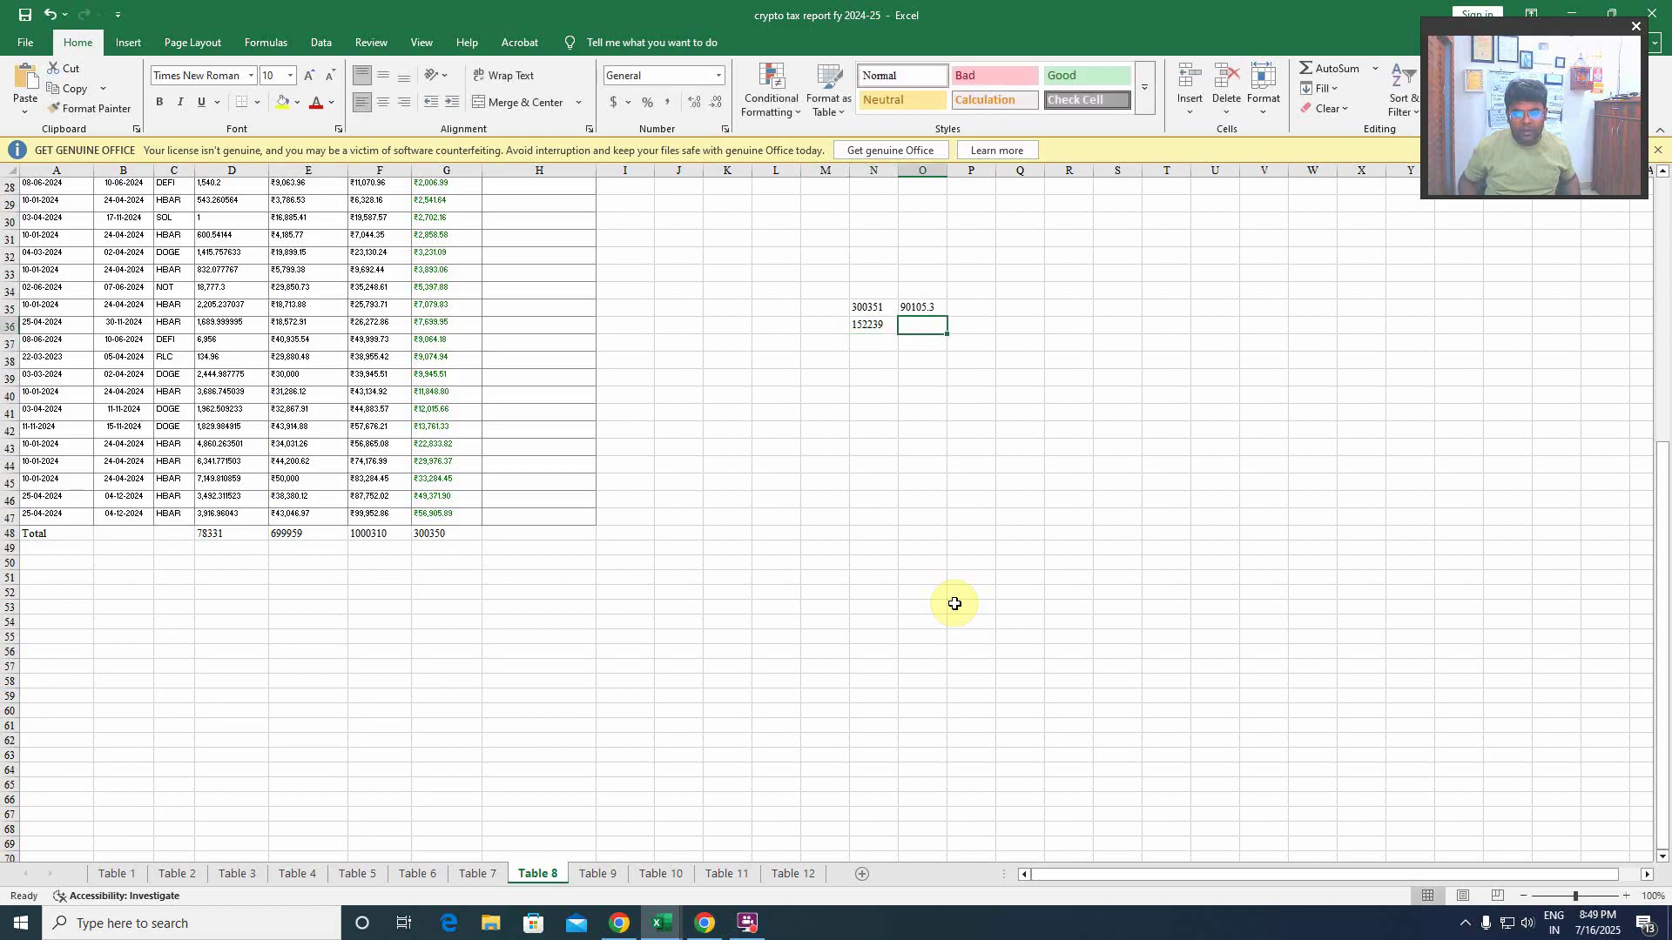
type("+")
key("Left")
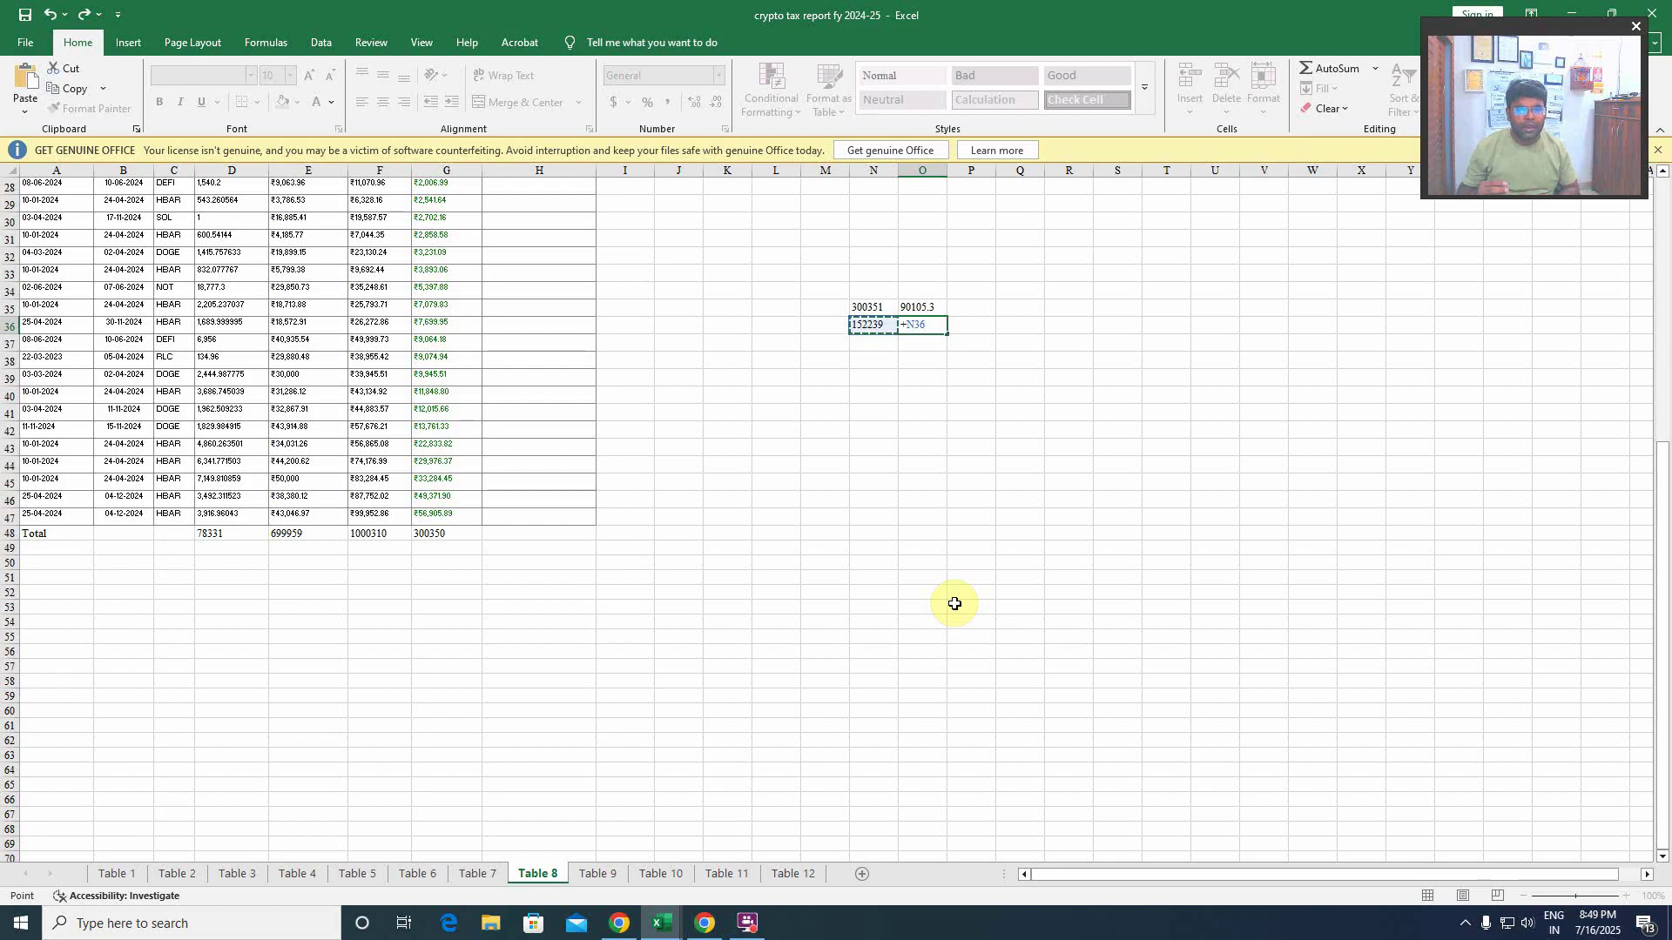
type("*5")
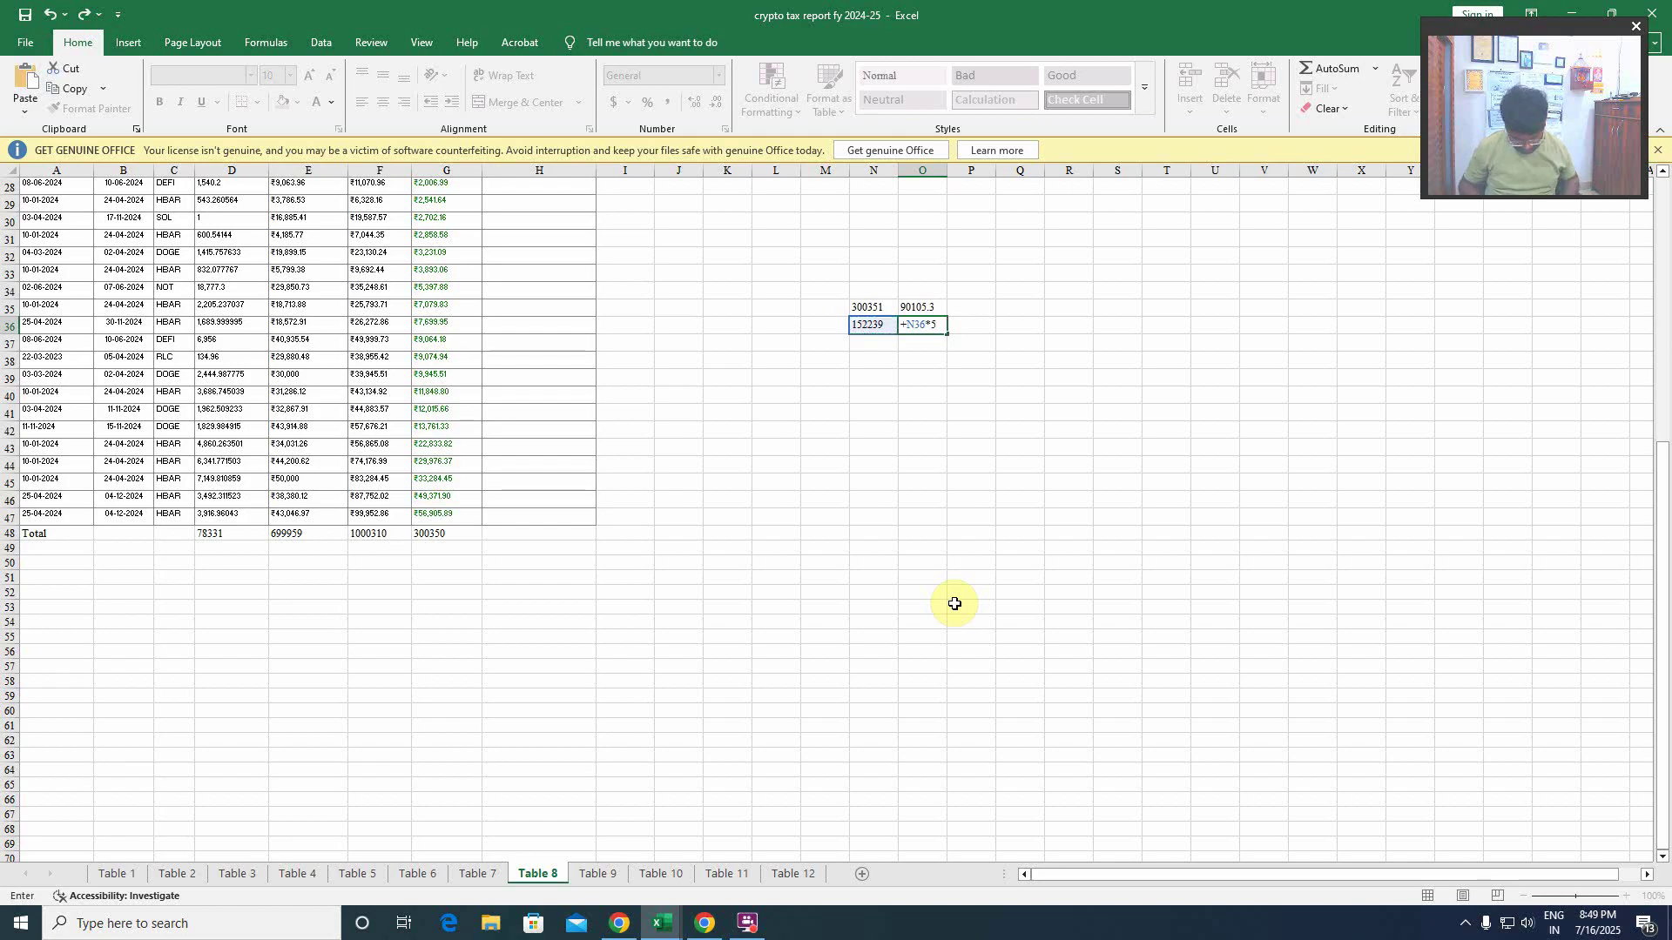
type("%")
key("Return")
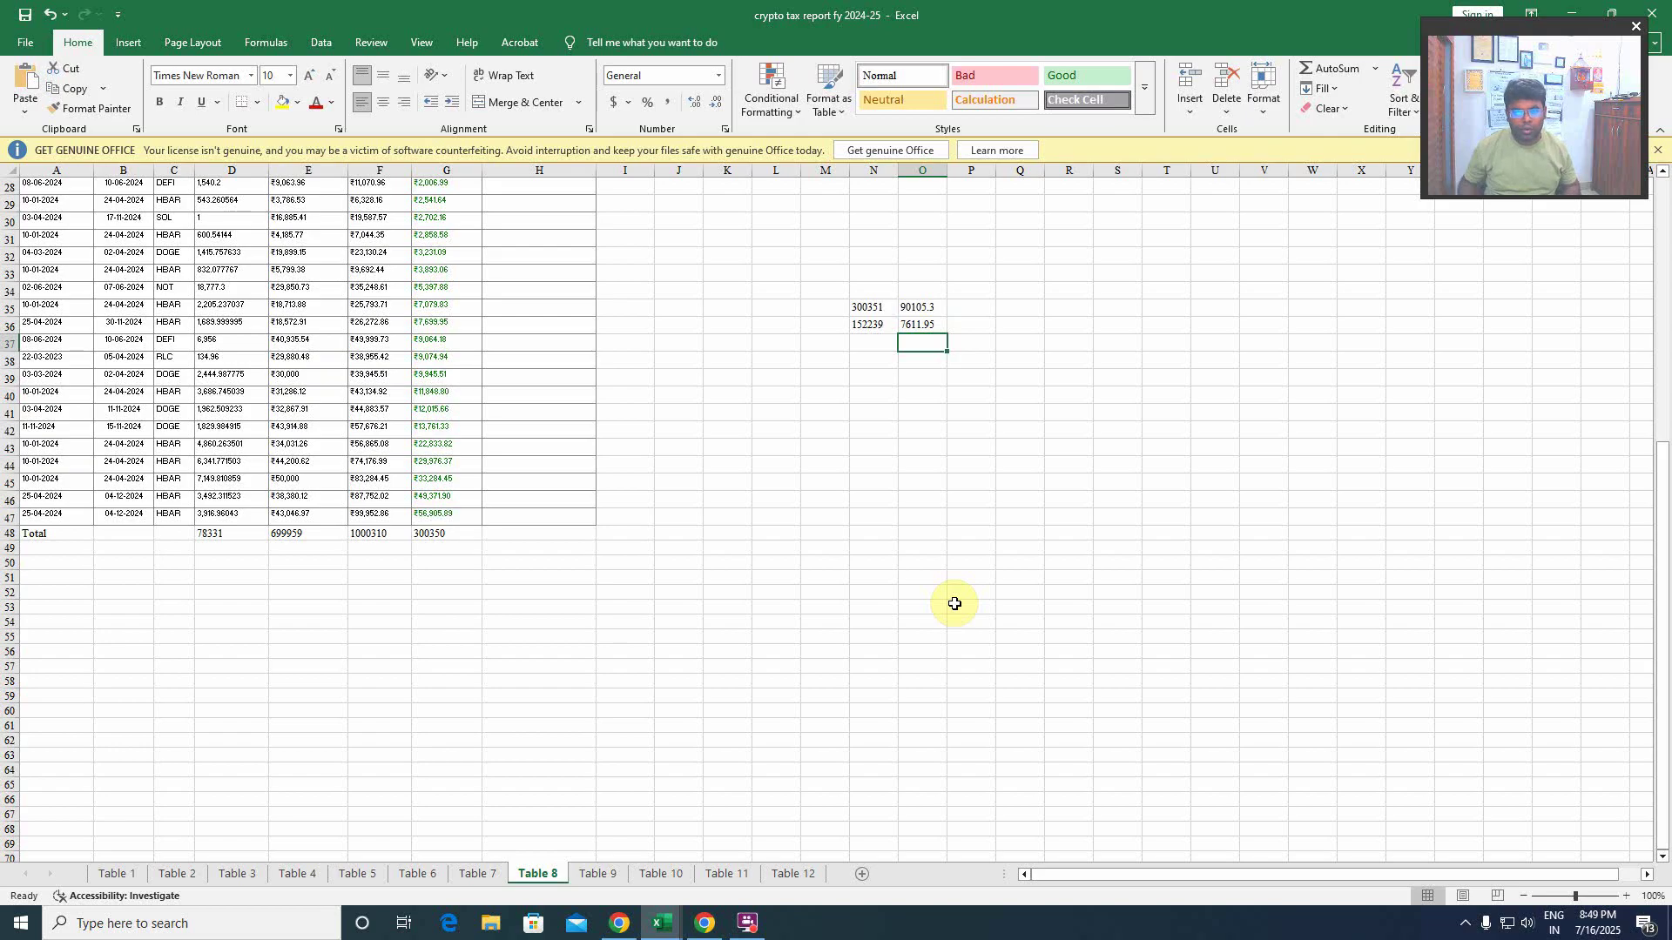
- Add the special-rate tax in O35 and the normal-rate tax in O36 in cell O37
type("+")
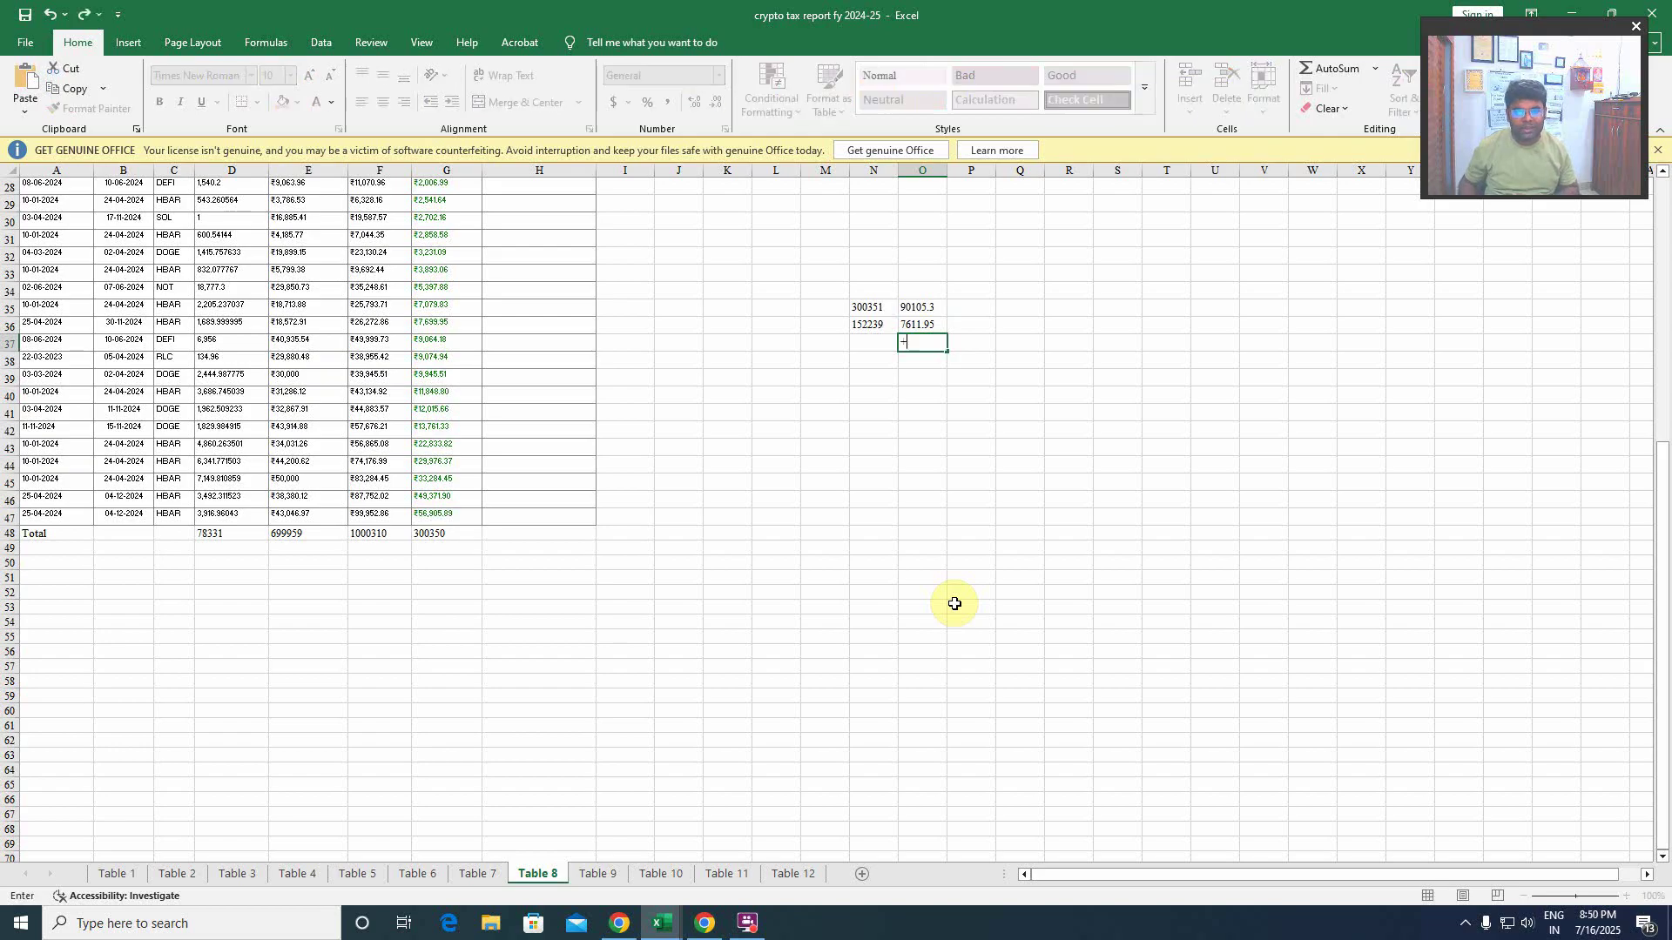
key("Up")
key("Up")
type("+")
key("Up")
key("Return")
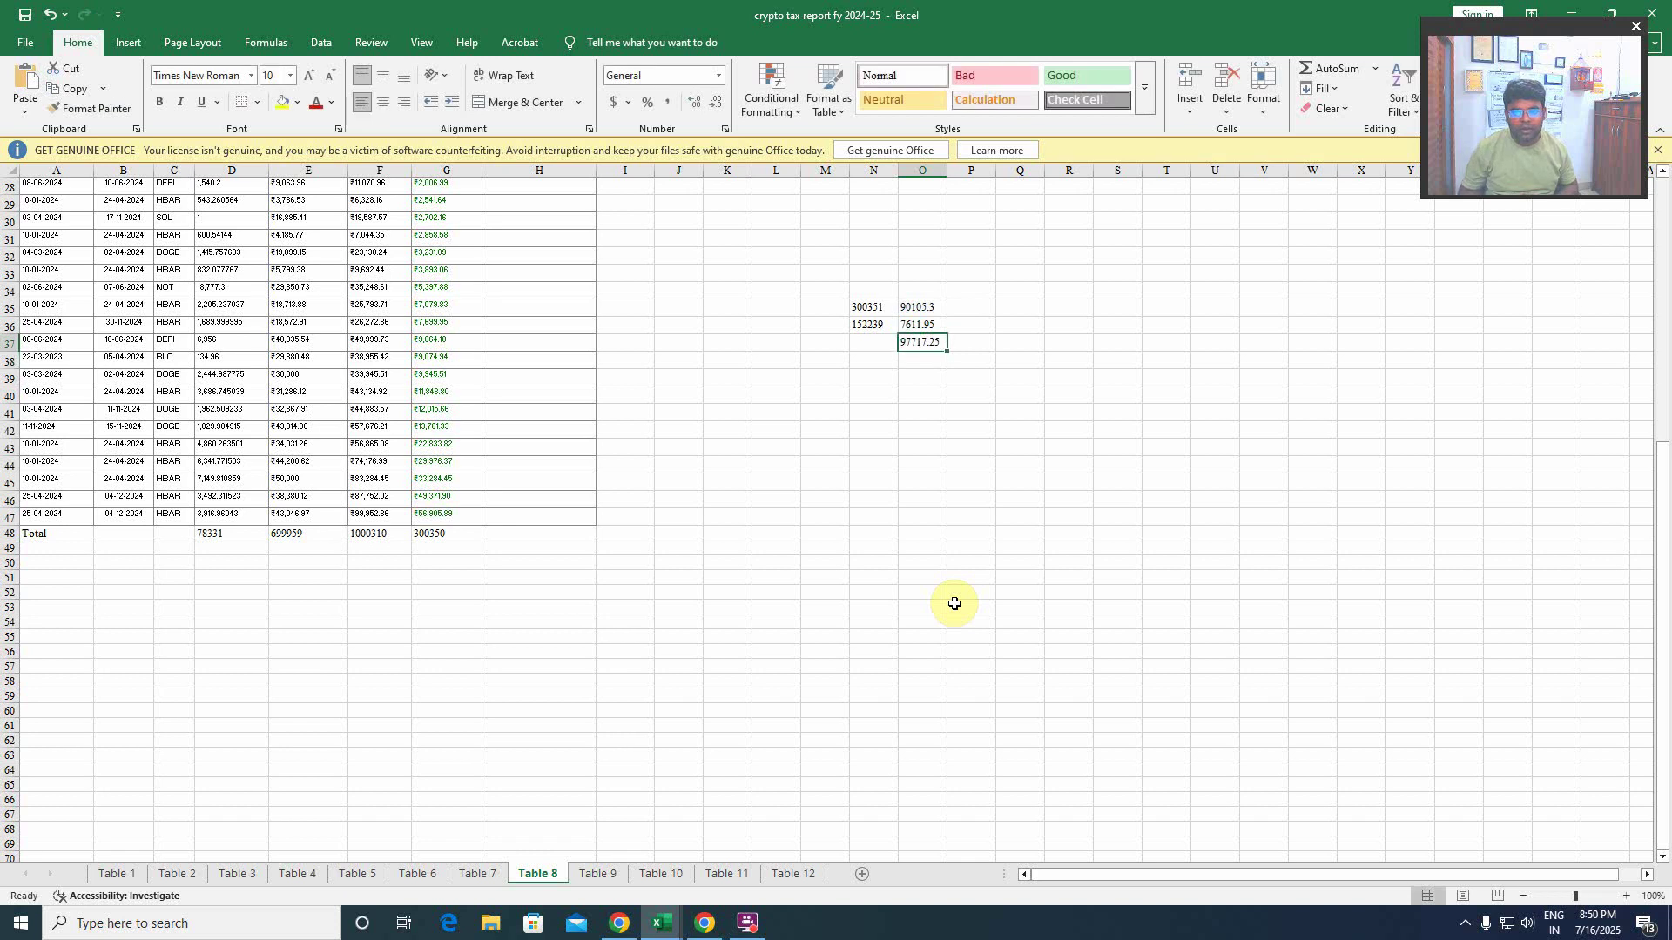
- Compare the manual tax total with the tax payable on total income in row 2d of Part B-TTI
key("alt+Tab")
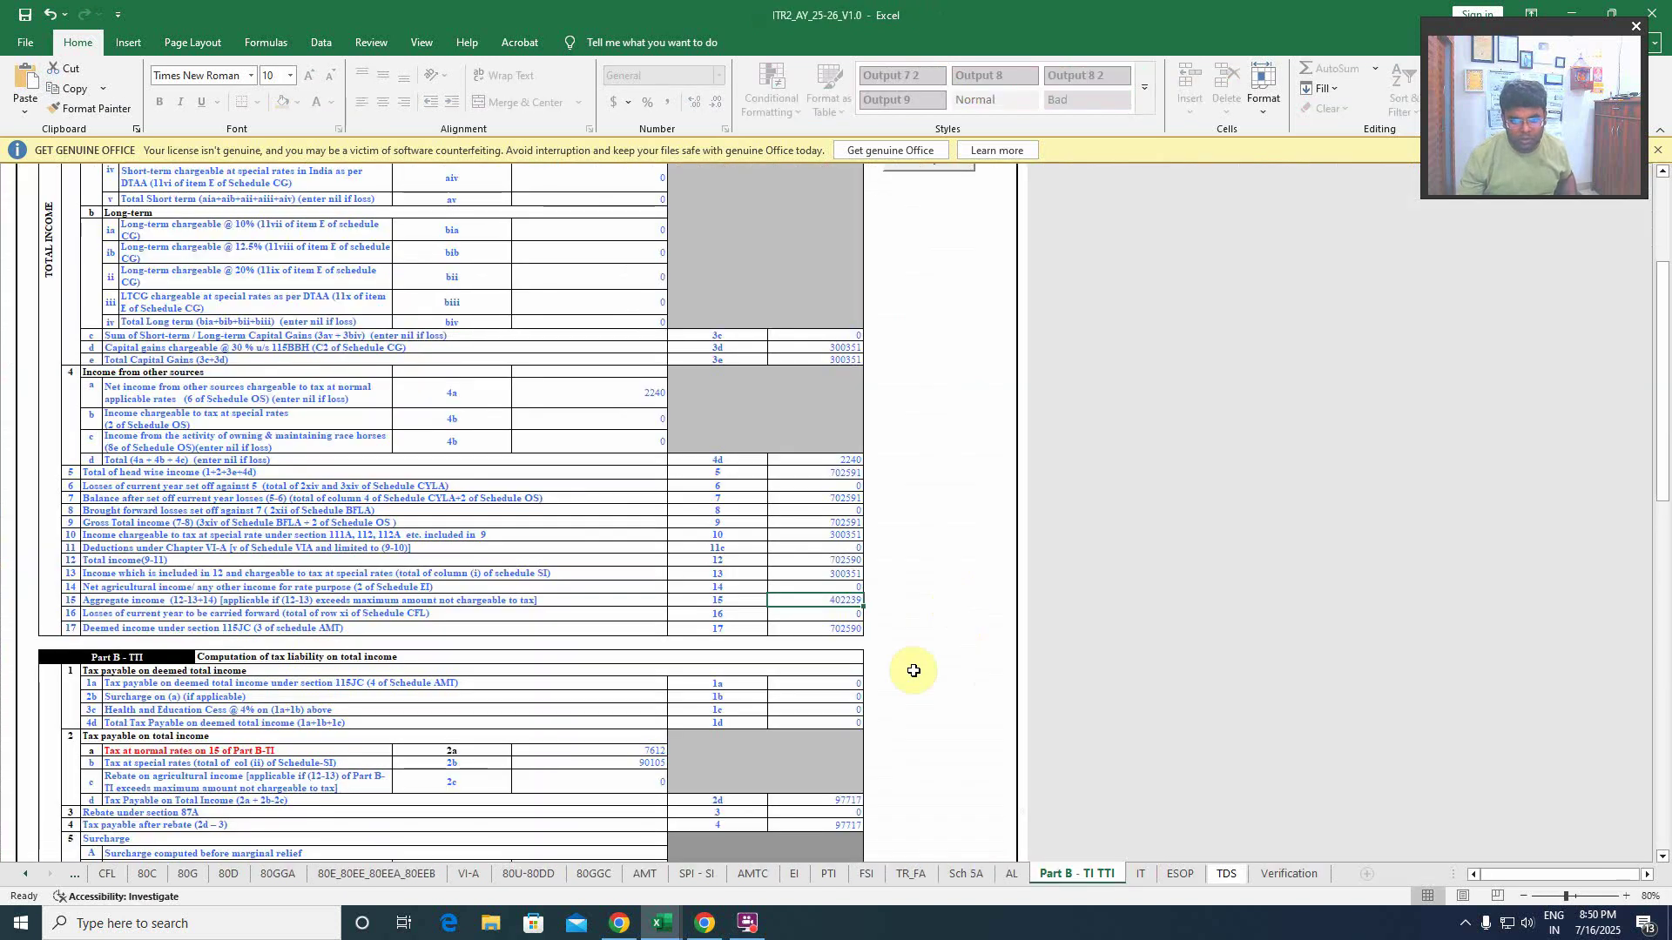
left_click(849, 799)
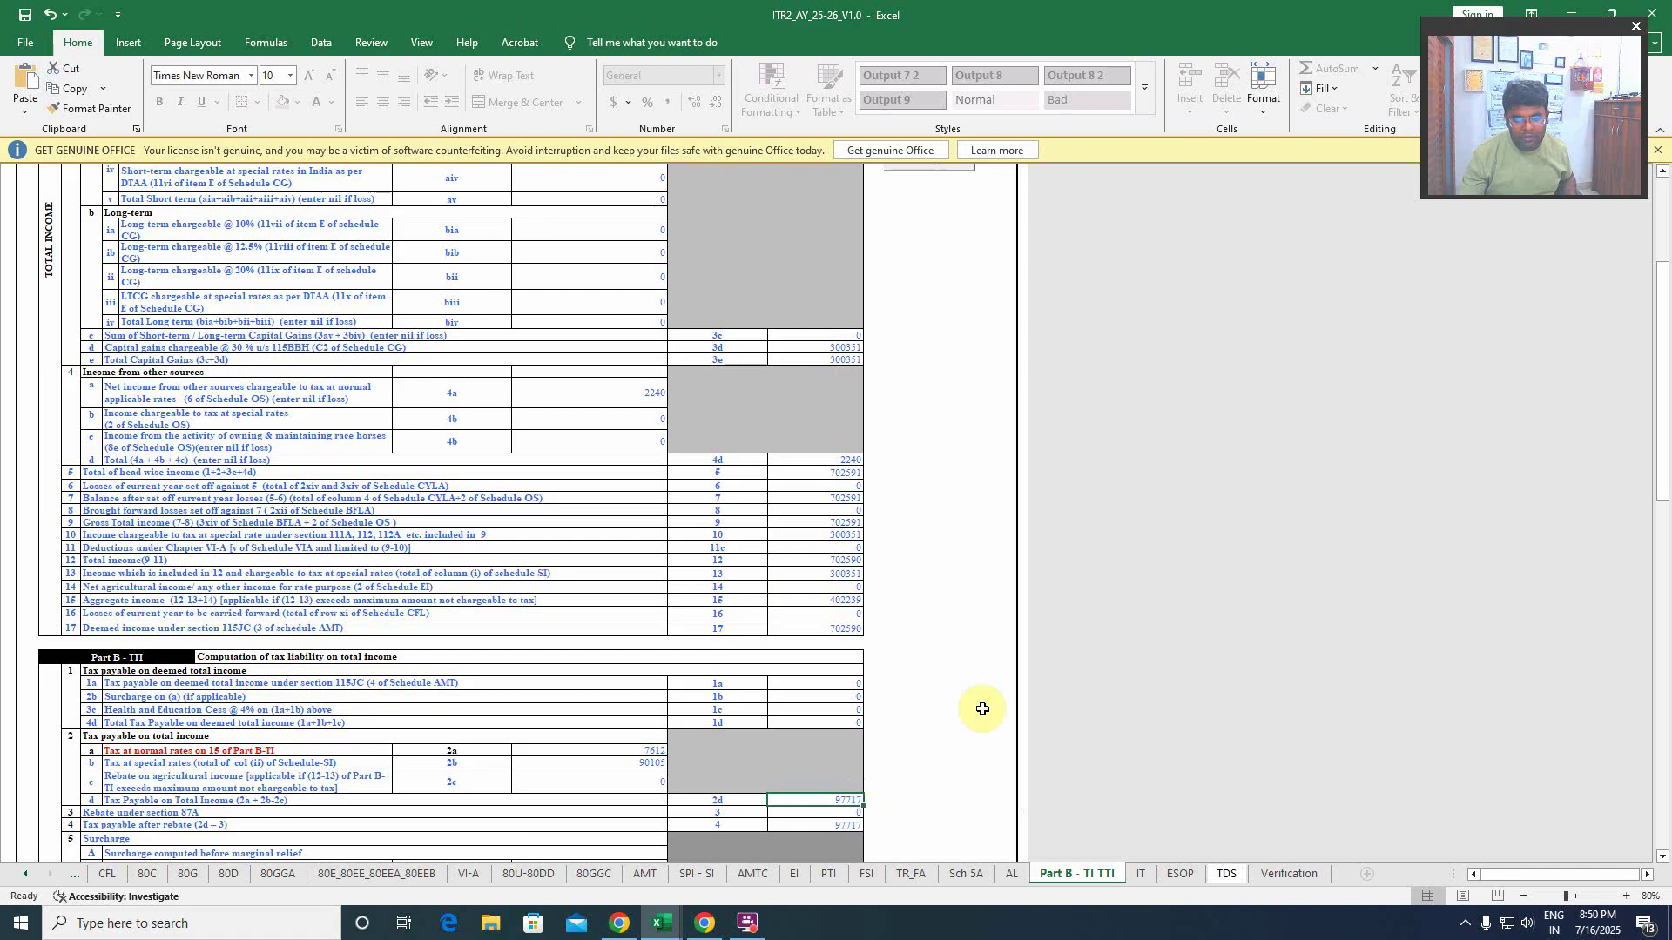
key("alt+Tab")
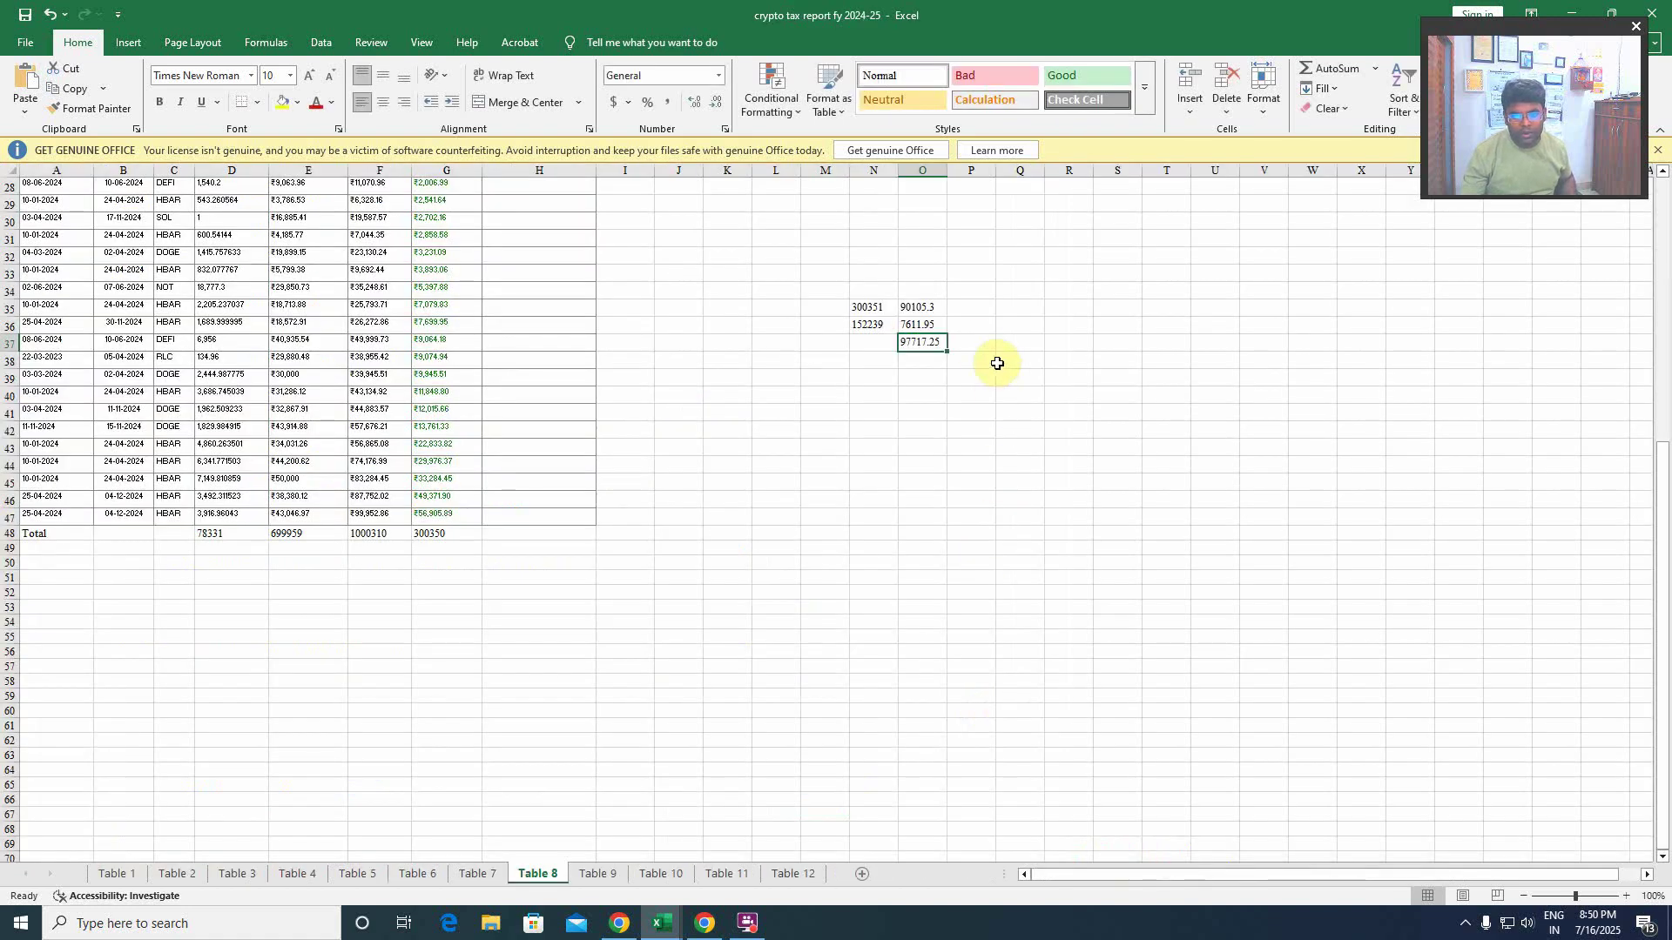
- Enter 87 in cell Q36 of Table 8, beside the tax working
left_click(977, 344)
left_click(1025, 325)
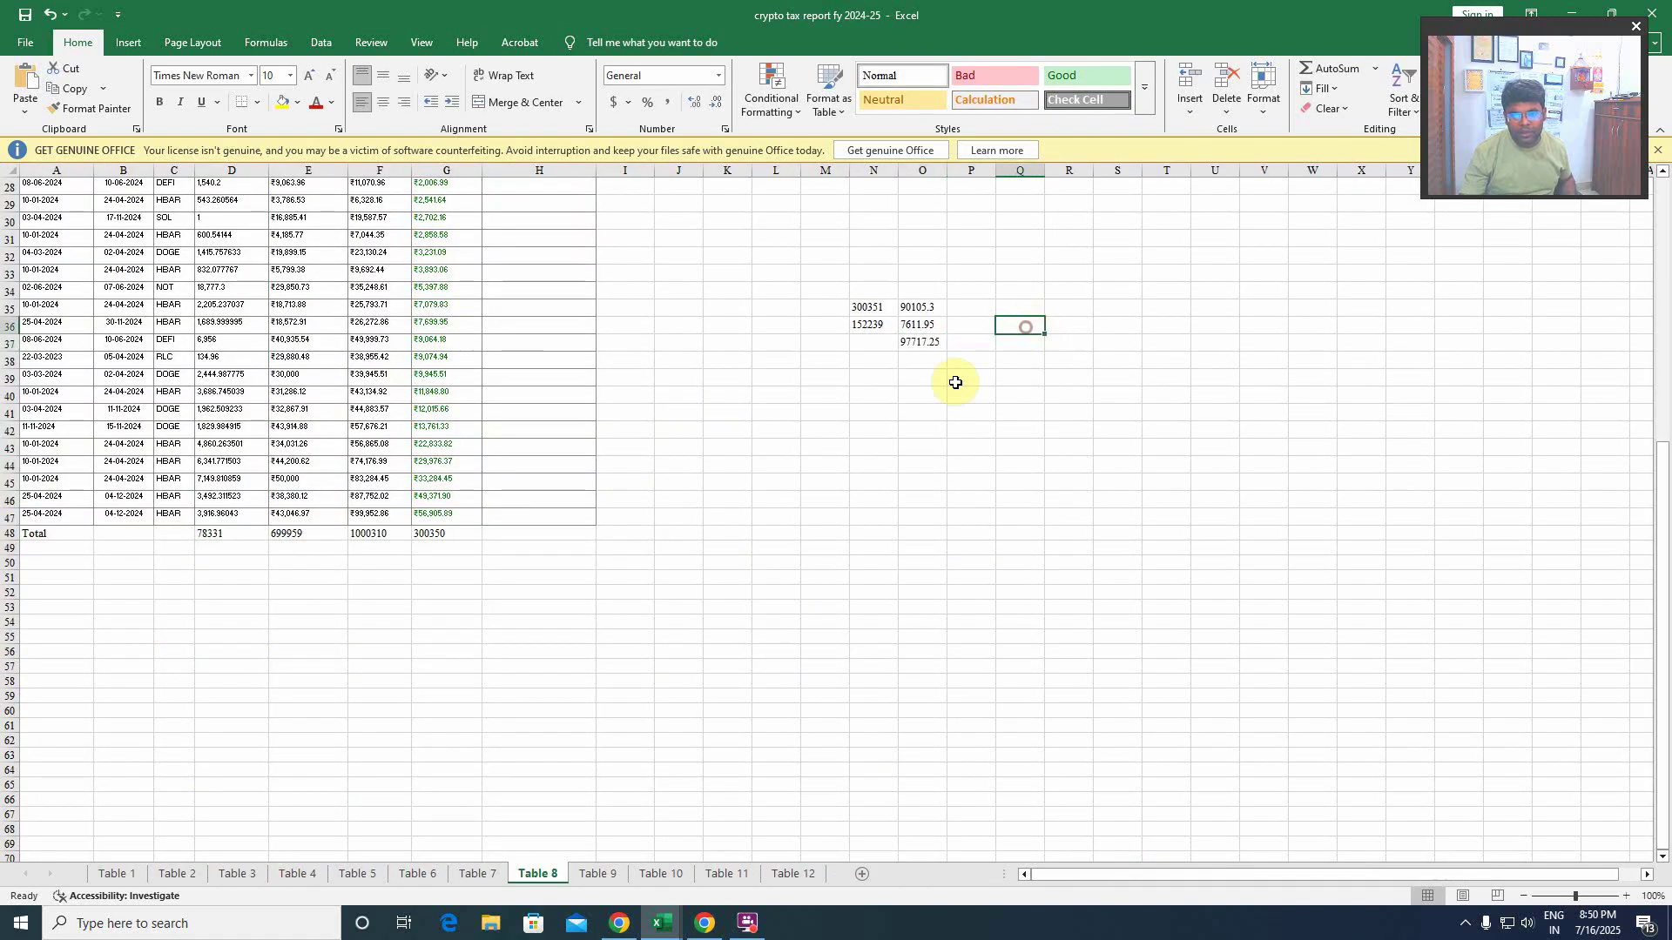
type("87")
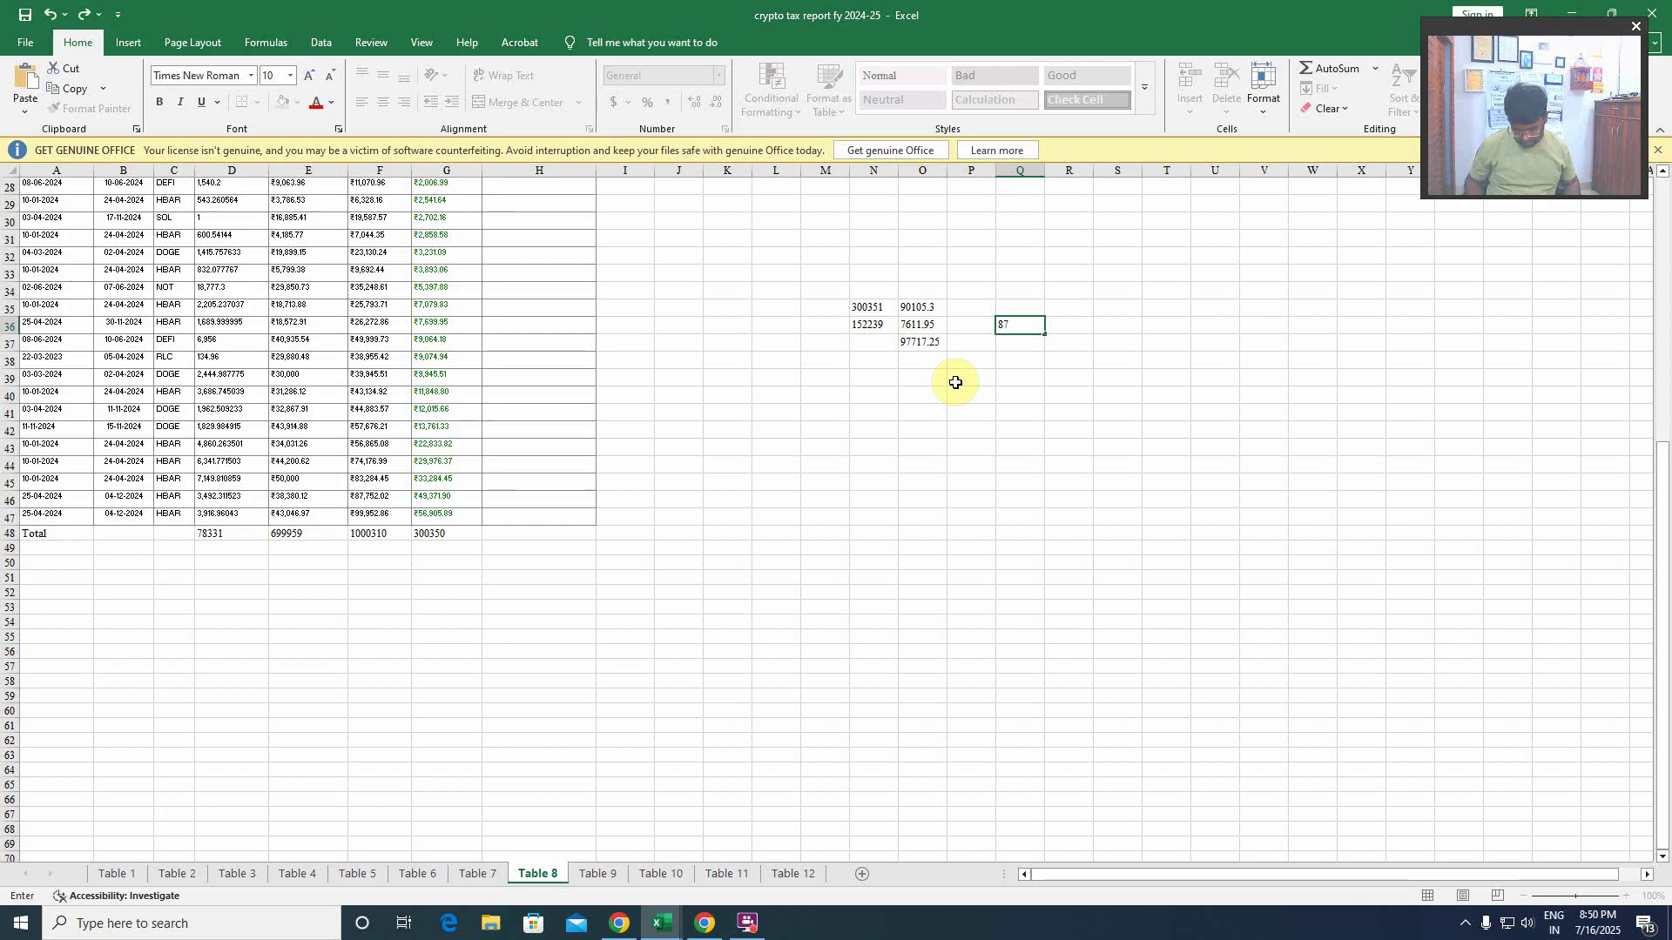
key("Return")
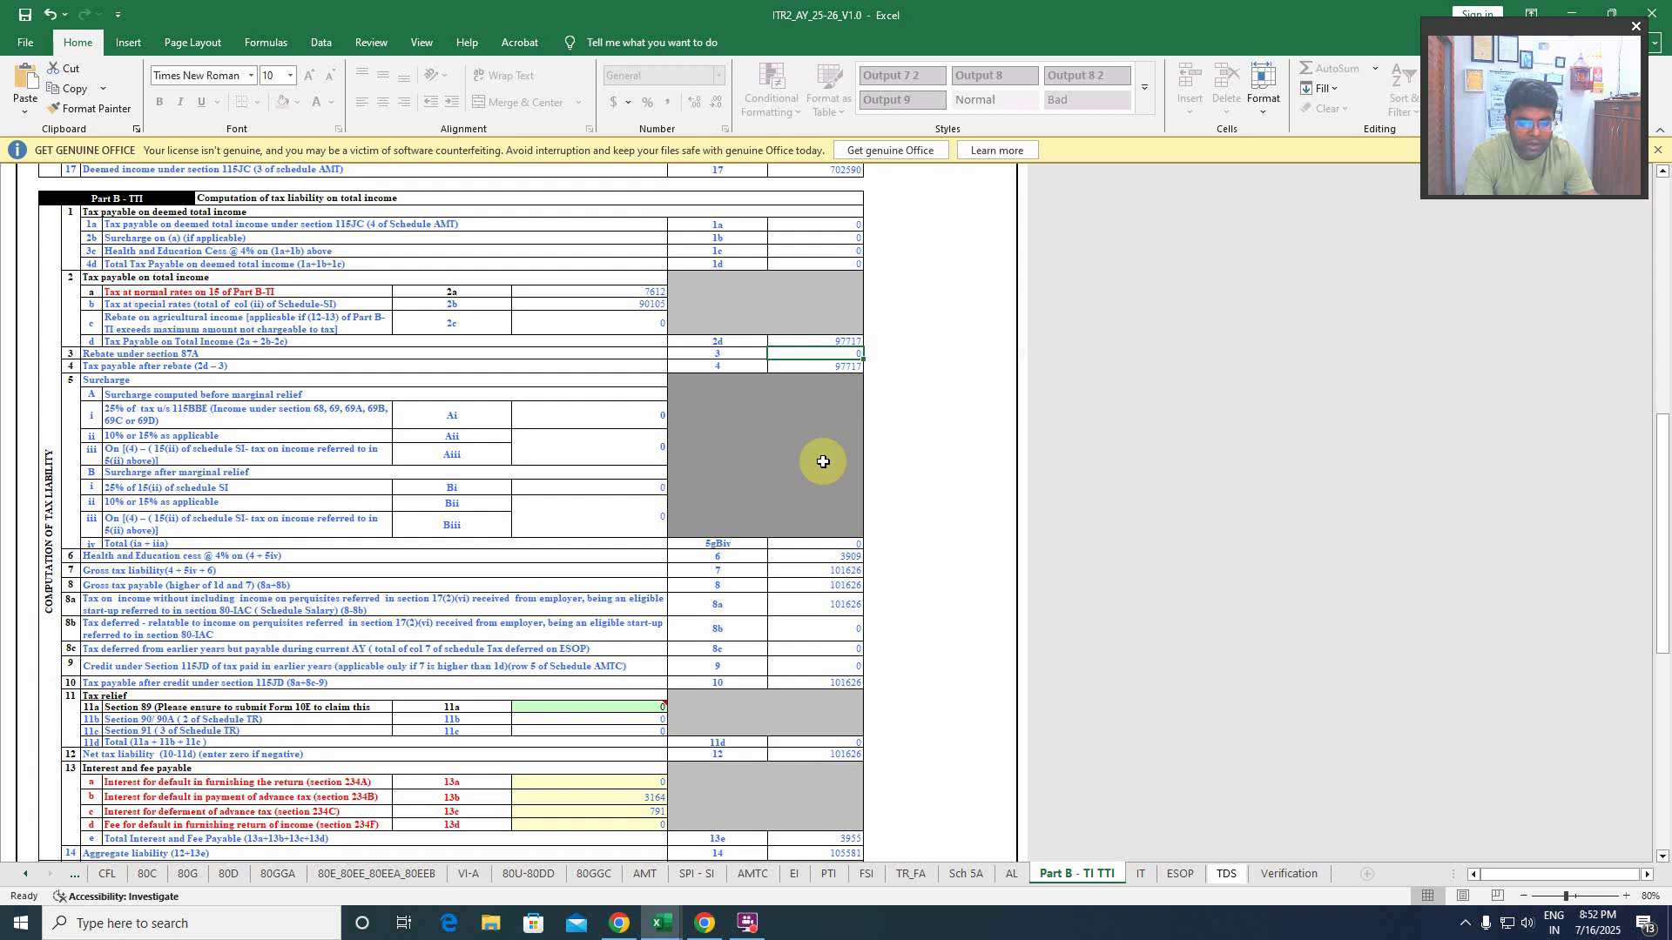
- Review the total of head-wise income in row 5 of Part B-TI and the income figures above it
scroll(823, 461, "up", 4)
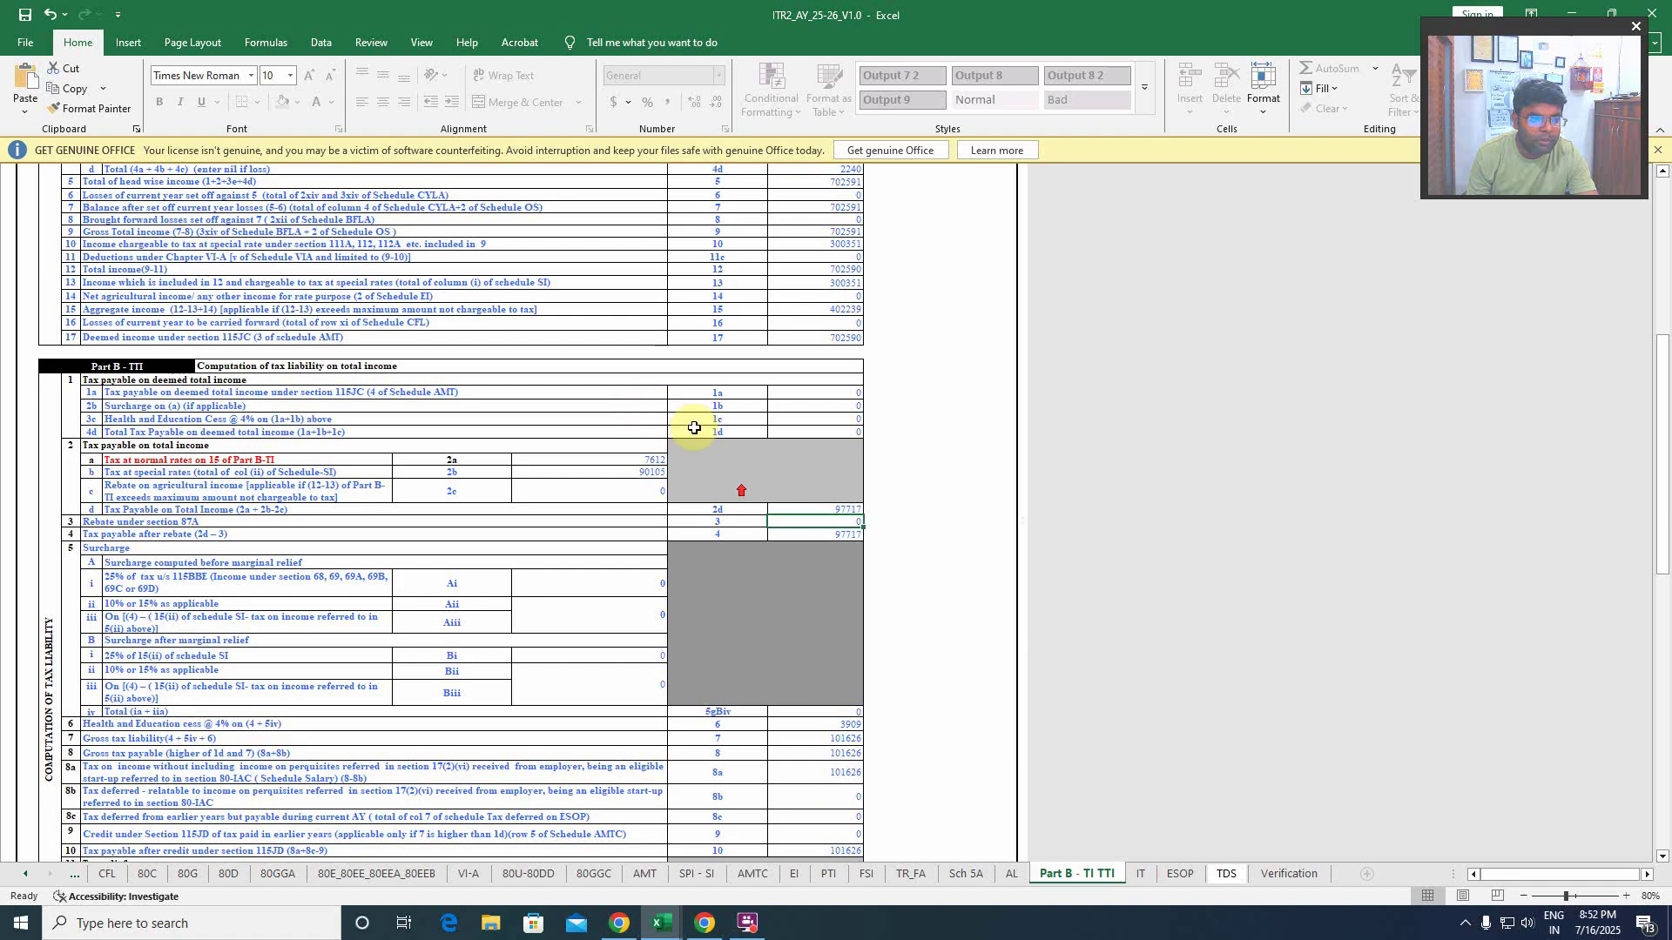
scroll(731, 486, "up", 4)
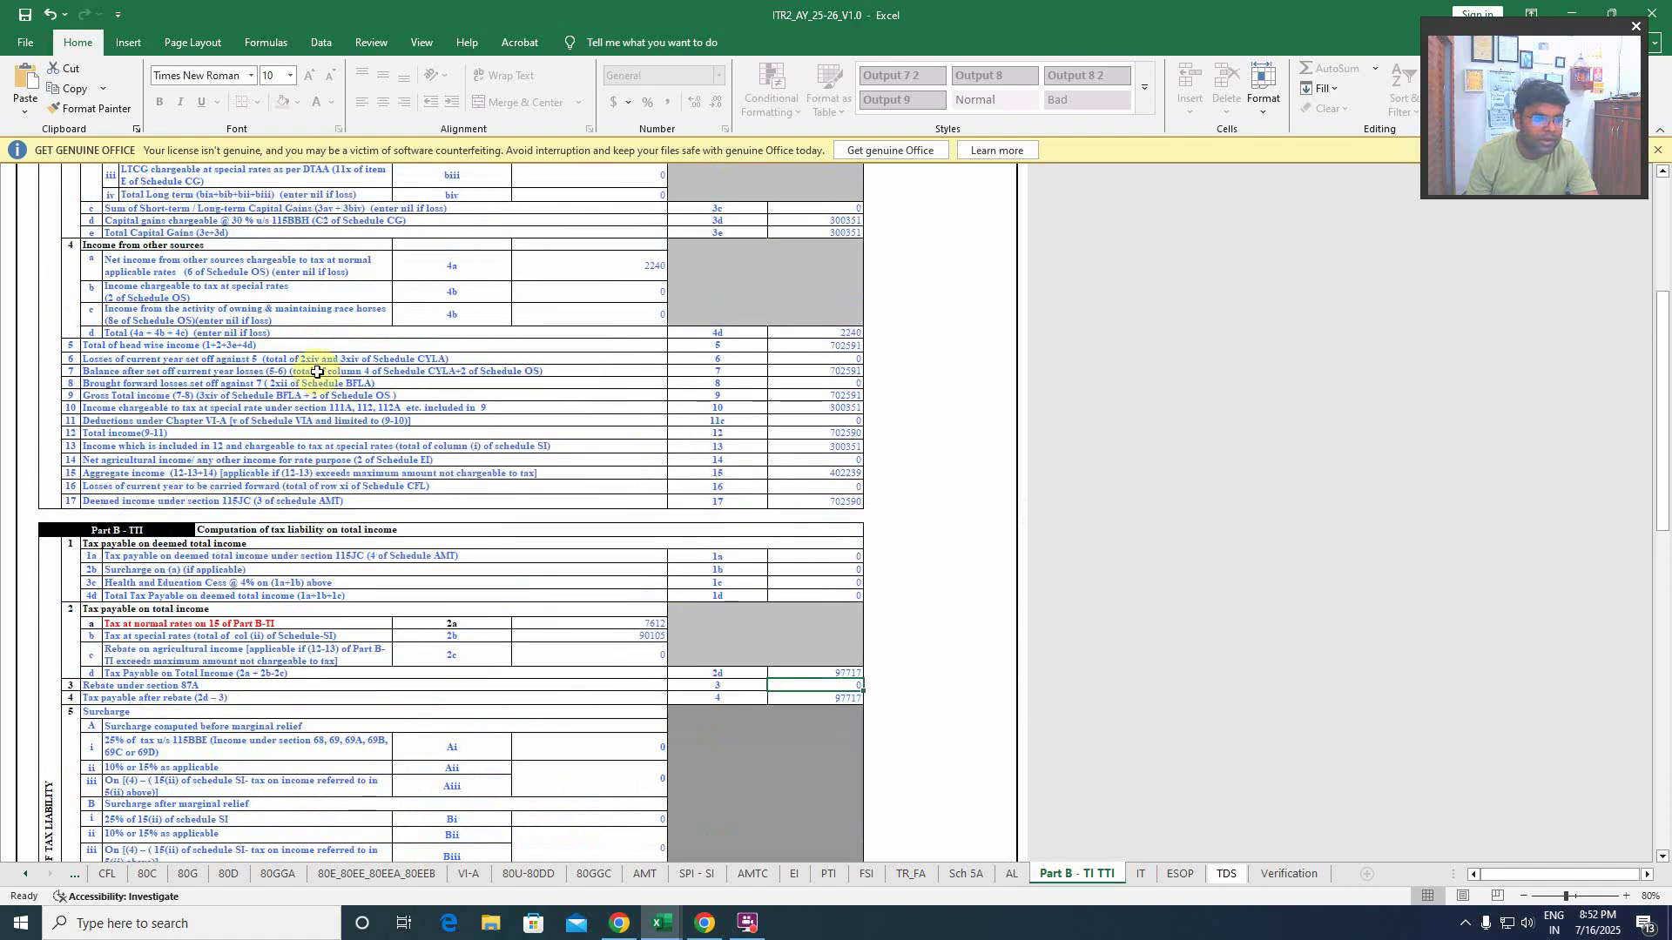
left_click(155, 347)
left_click(847, 346)
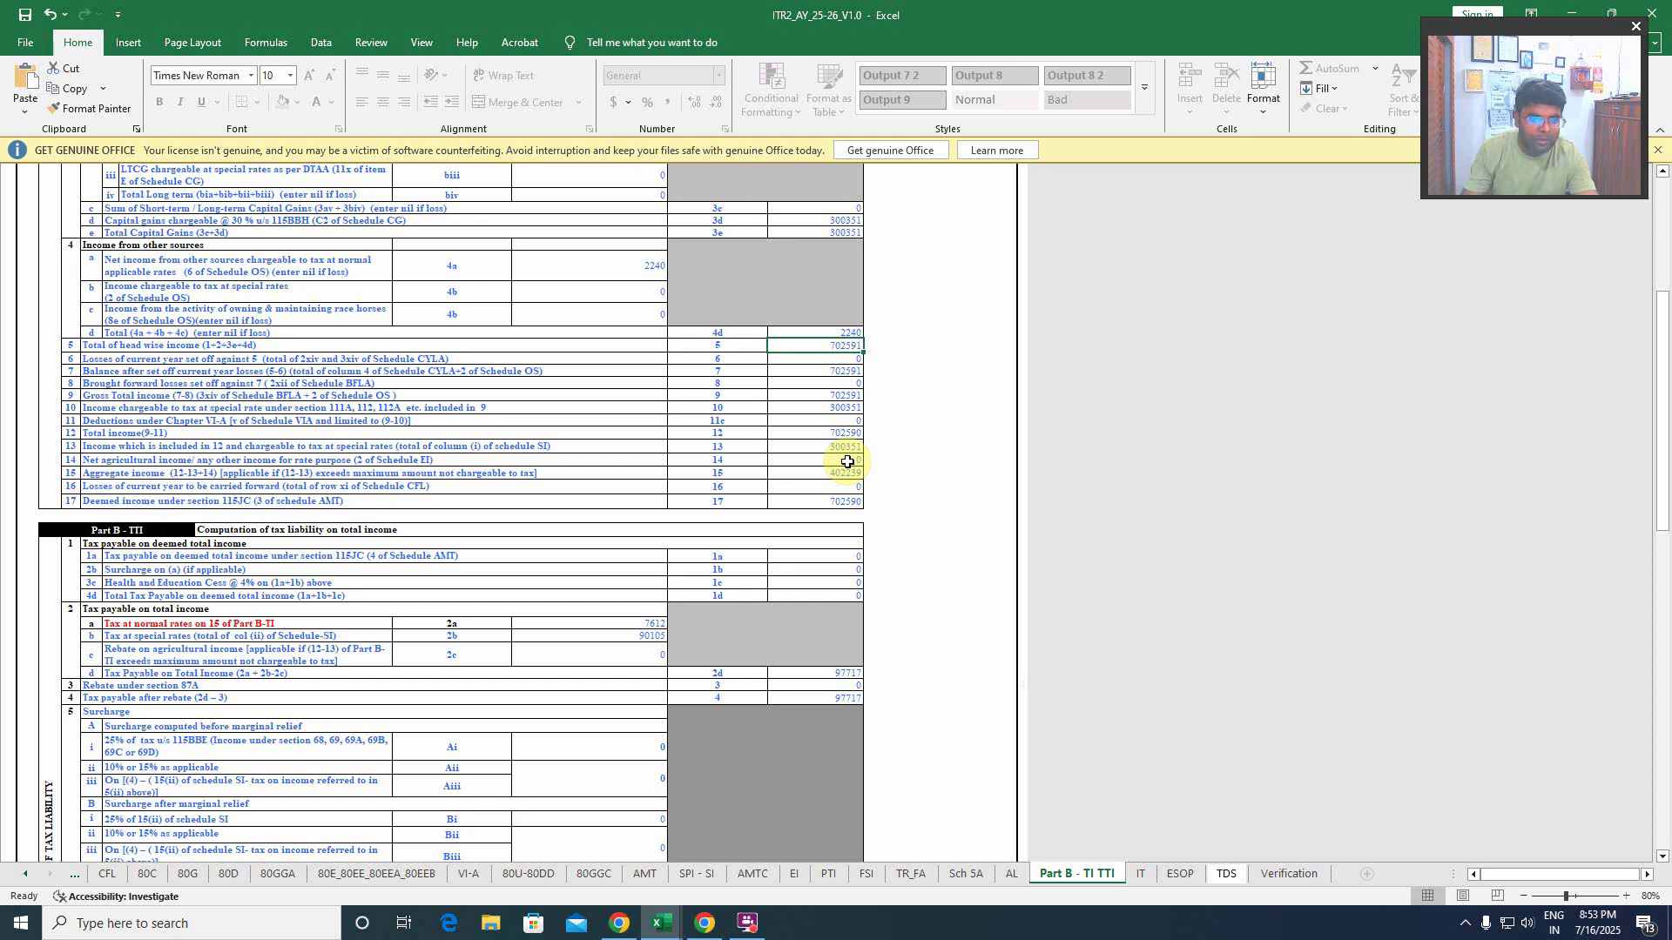
scroll(847, 461, "up", 7)
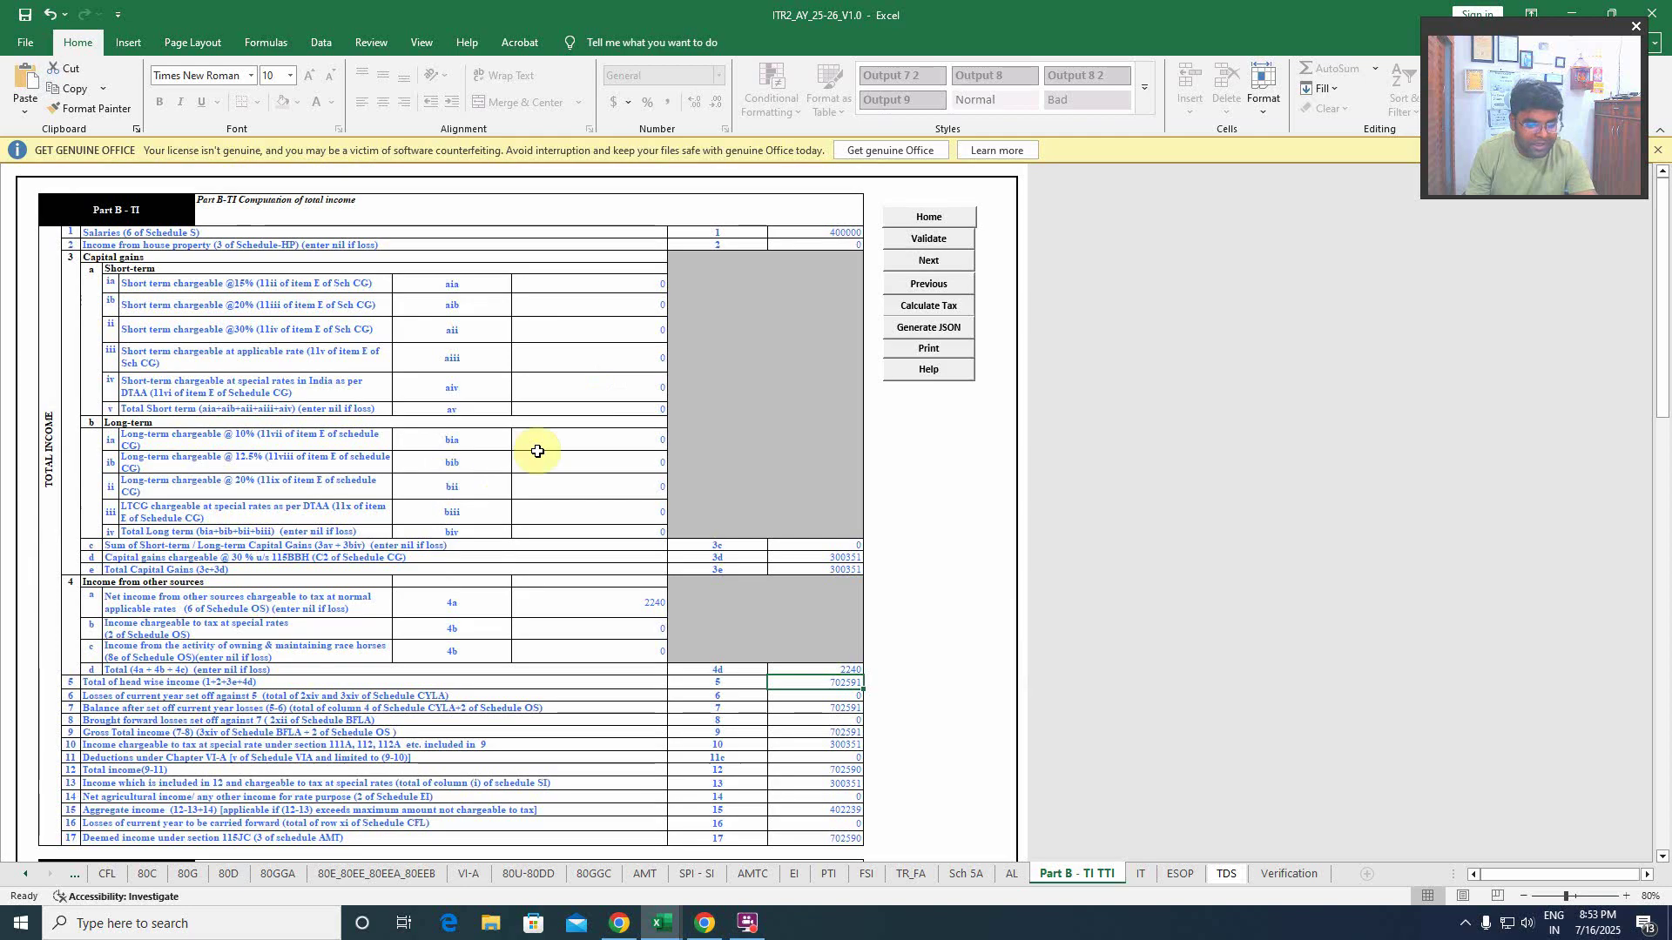
- Open the Schedule S sheet with the salary income details
left_click(18, 877)
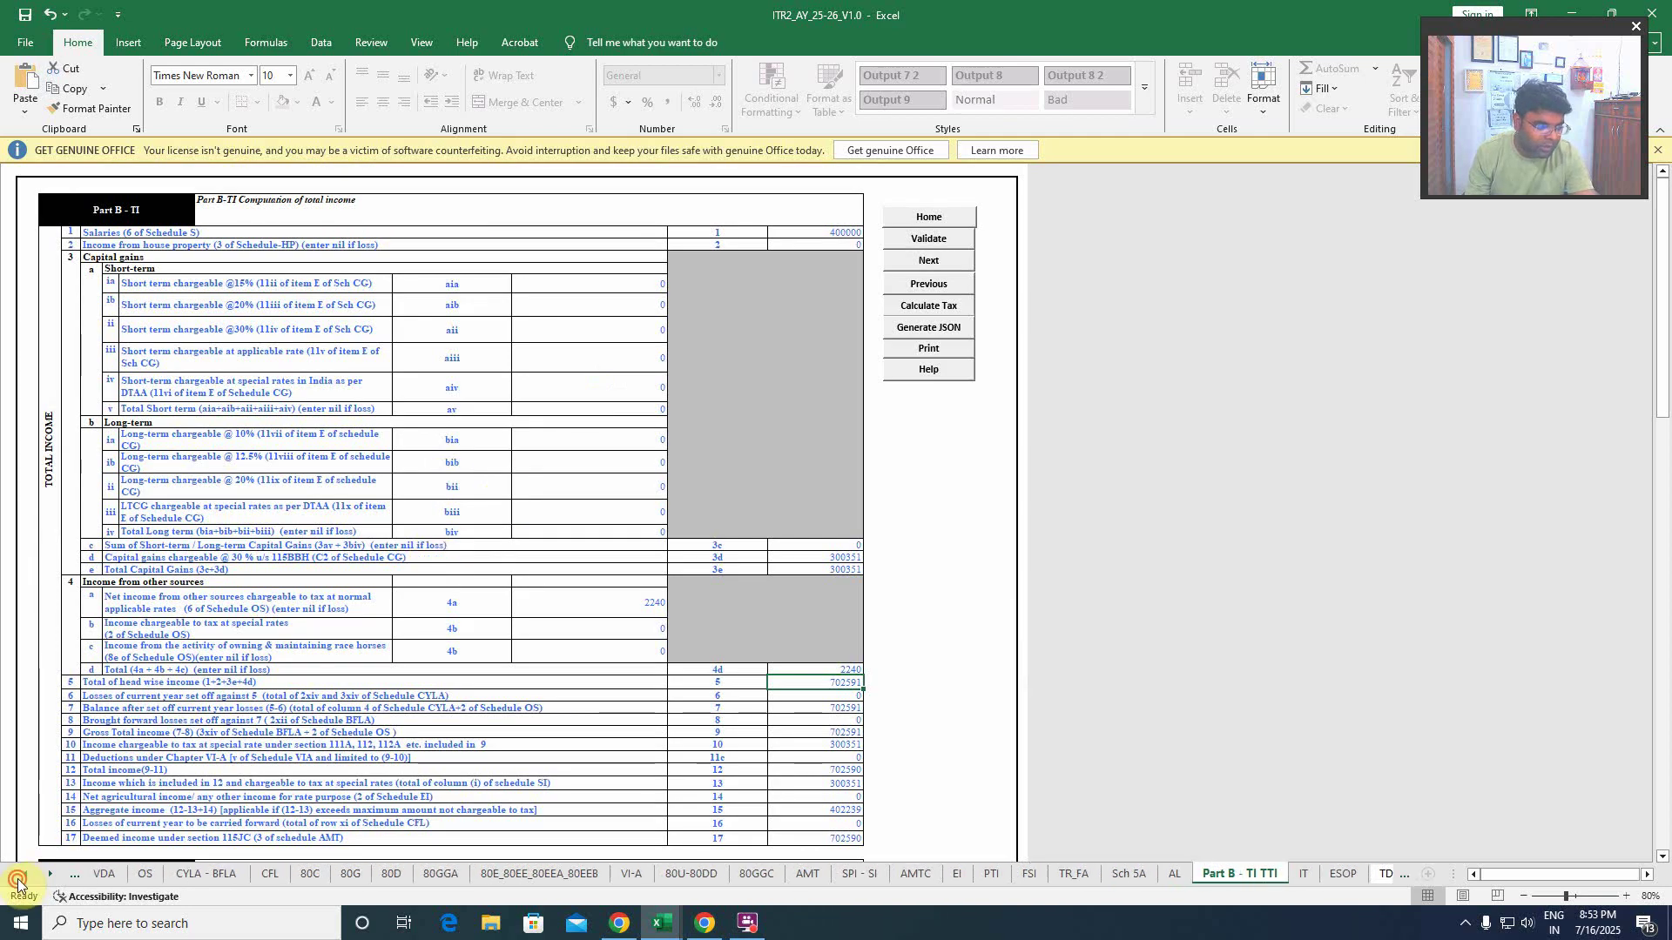
left_click(18, 879)
left_click(19, 879)
left_click(18, 880)
left_click(19, 880)
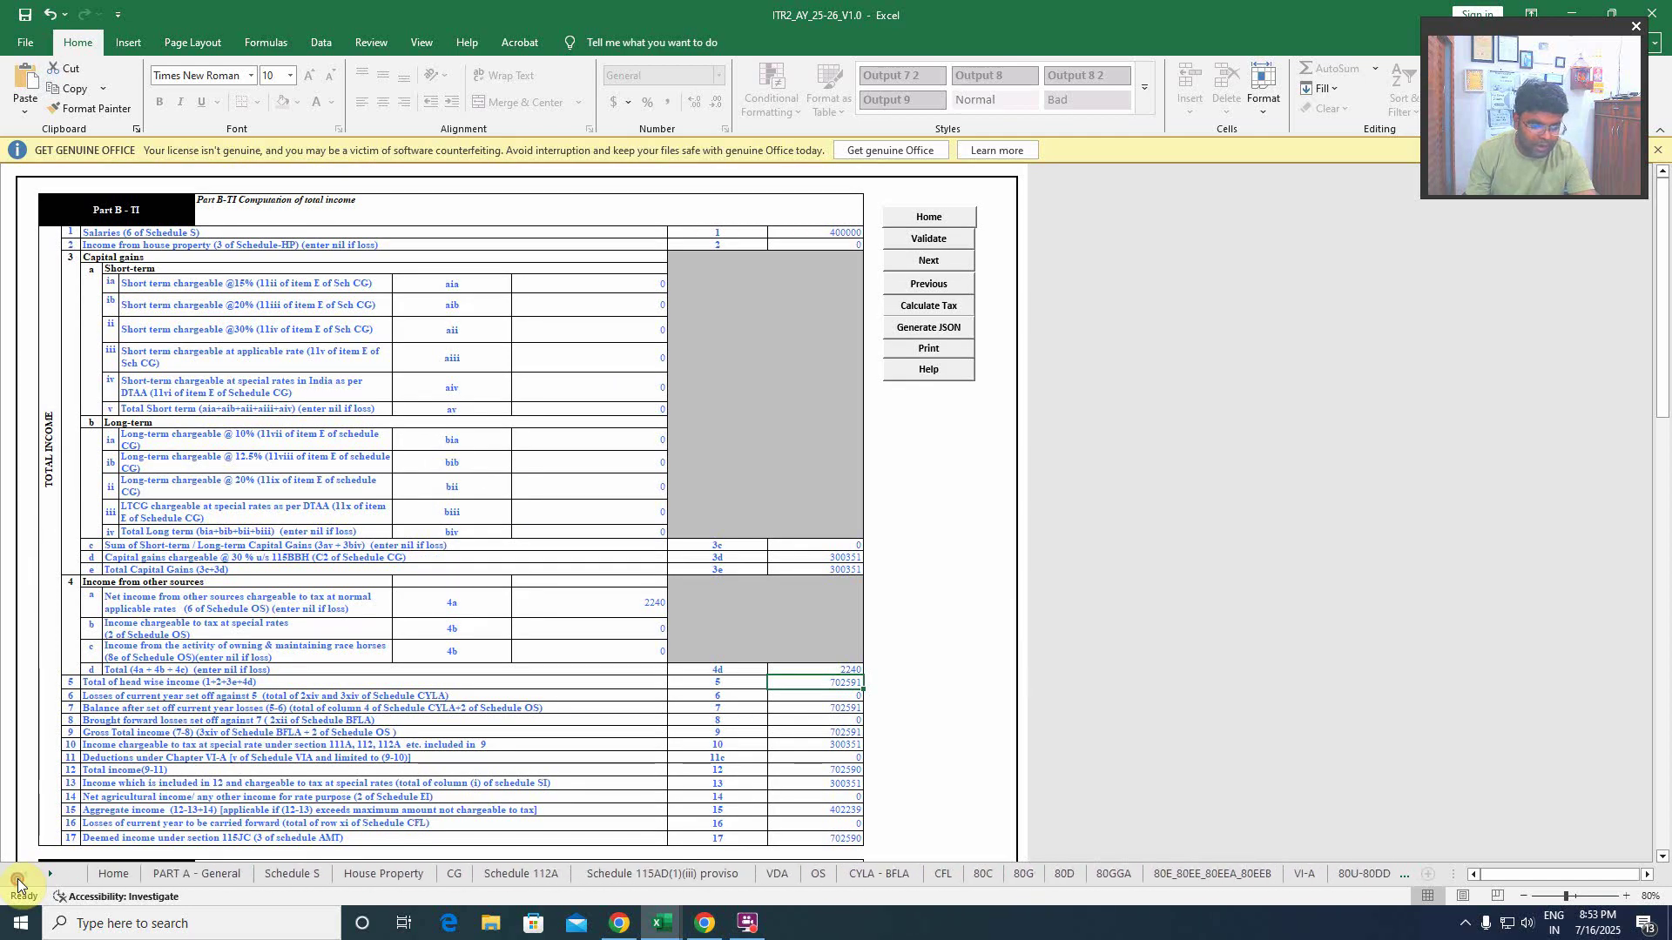
left_click(292, 873)
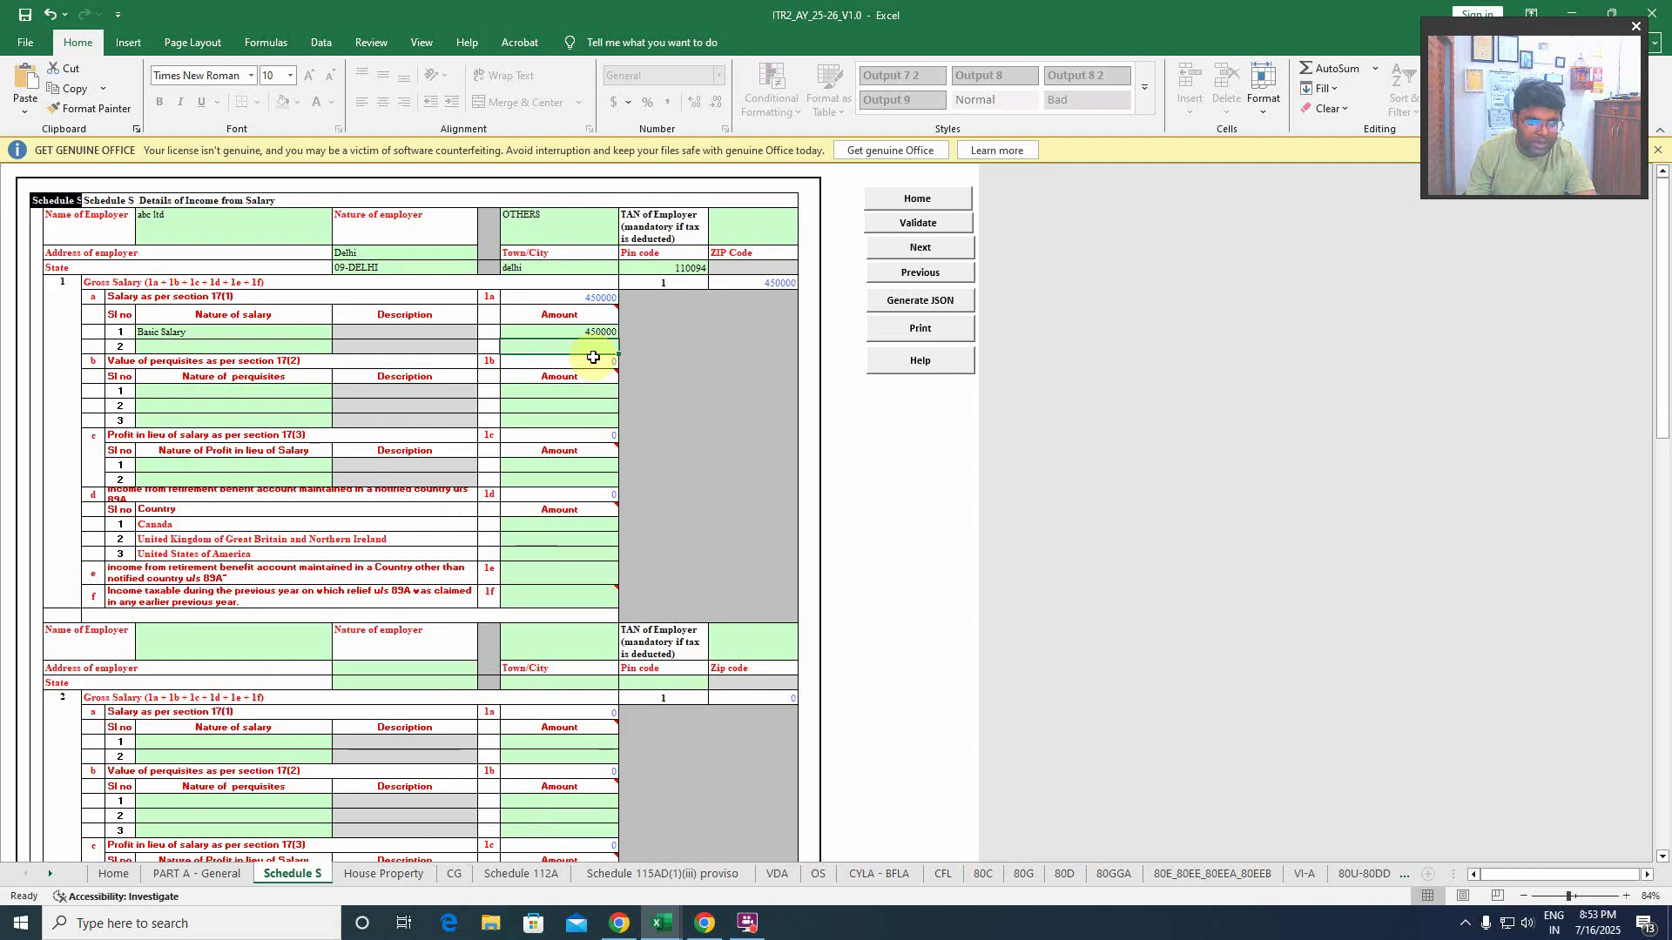
- Set the Basic Salary amount for the first employer in Schedule S to 150000 and acknowledge the exempt-allowance alert
left_click(586, 296)
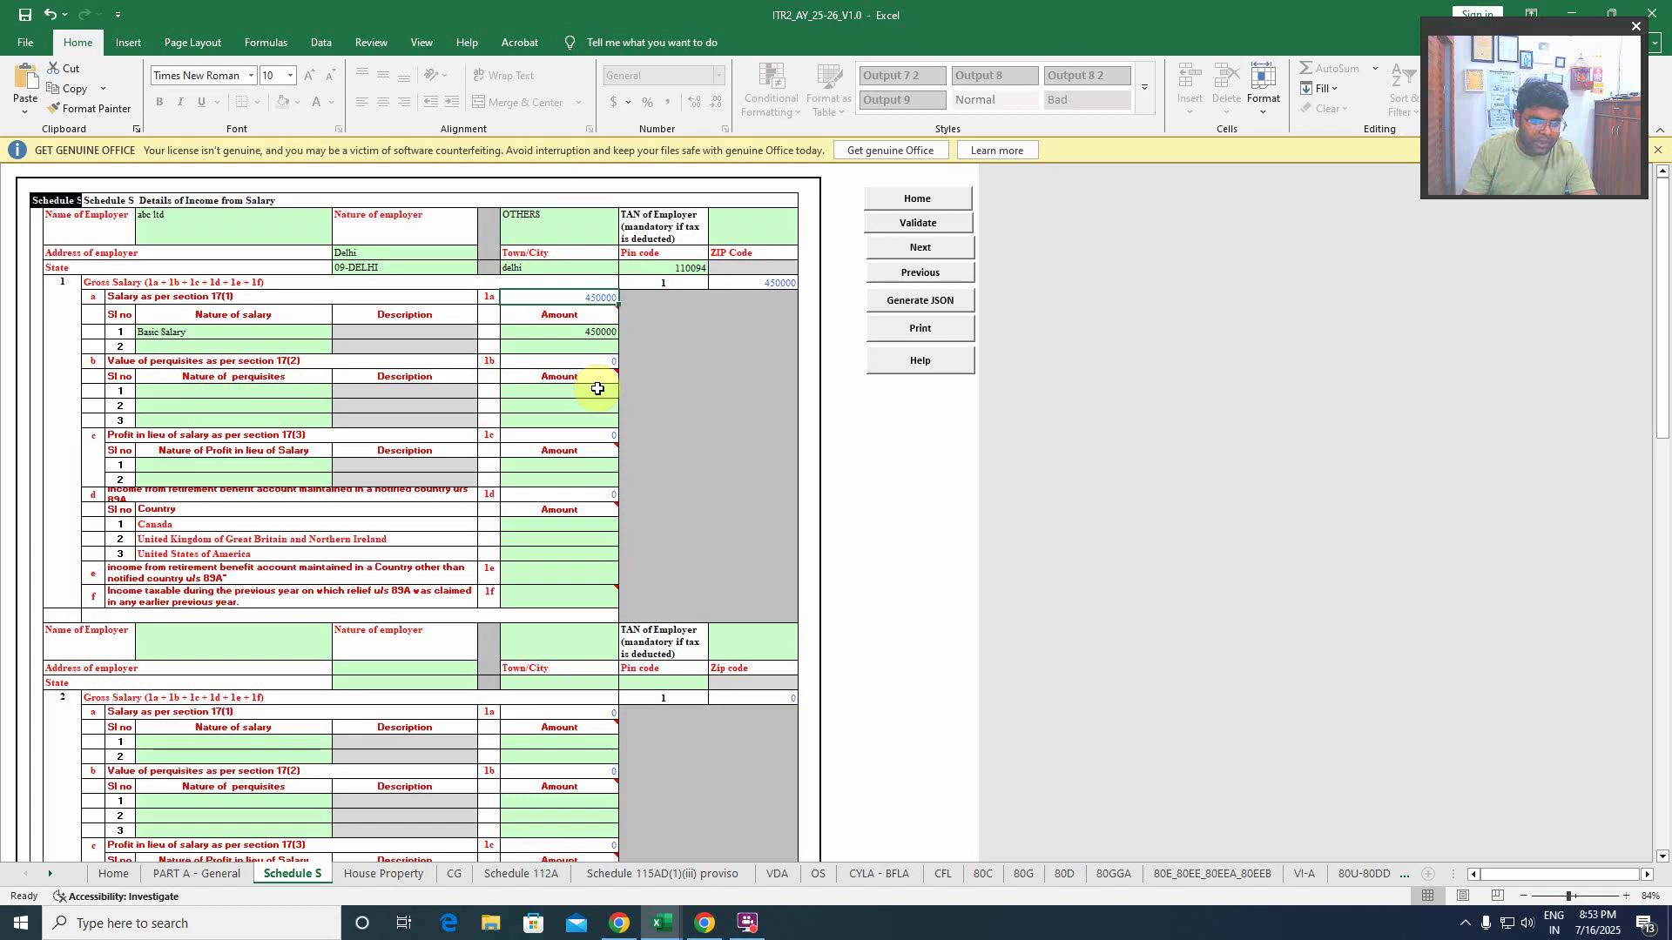
double_click(586, 296)
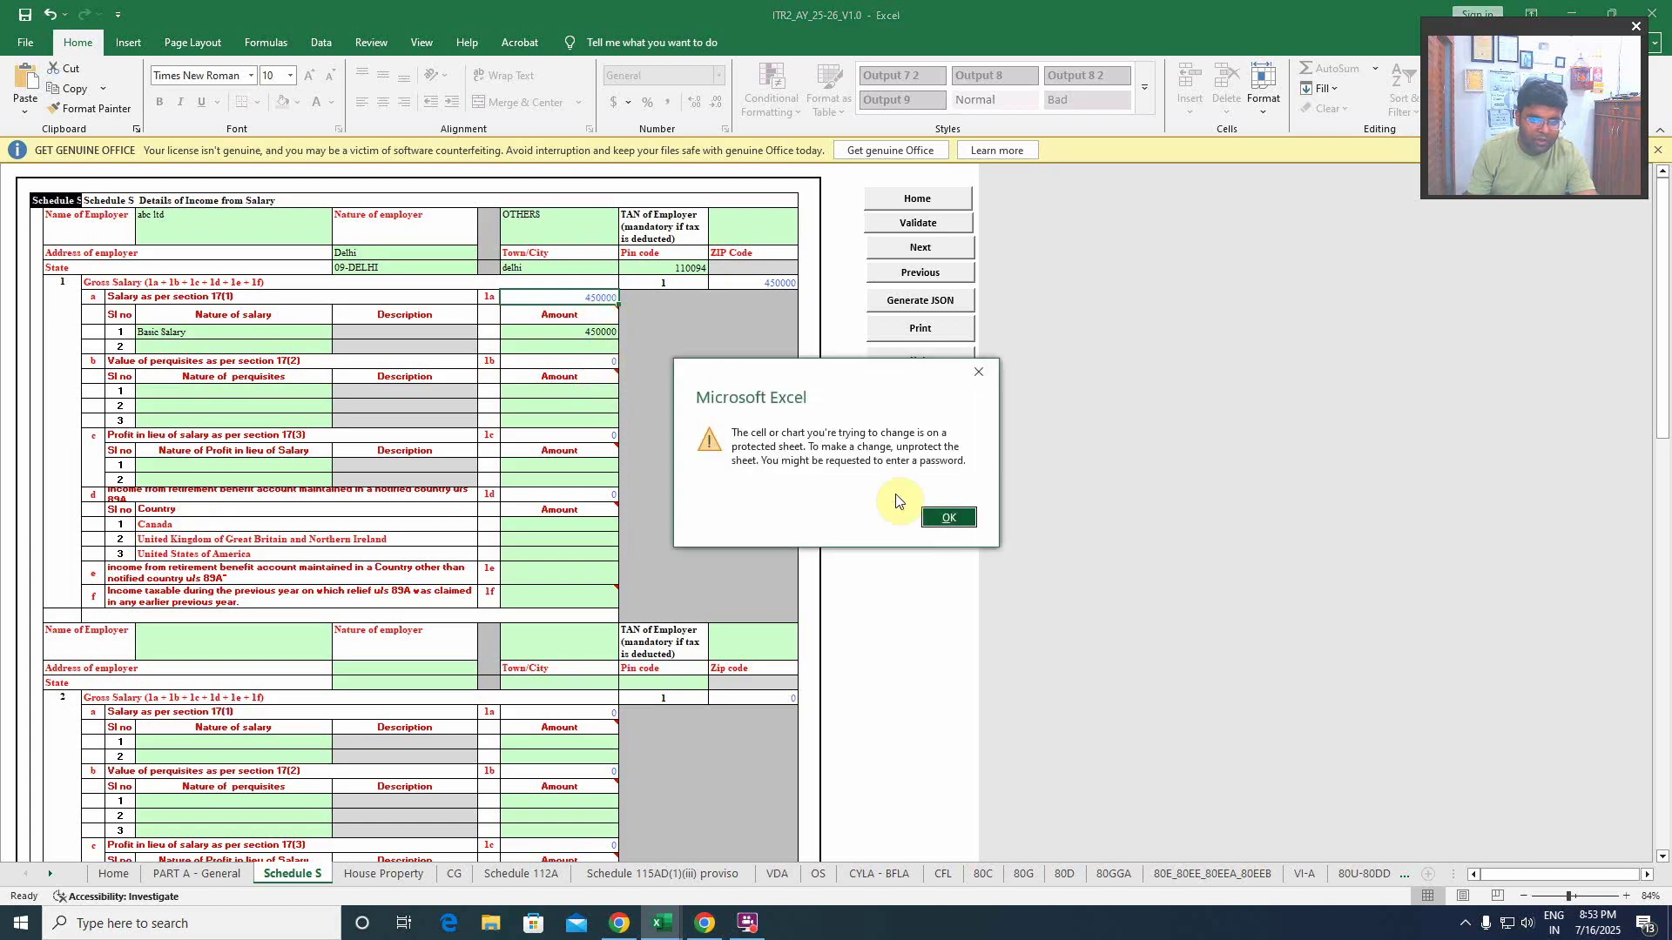
left_click(947, 517)
double_click(591, 332)
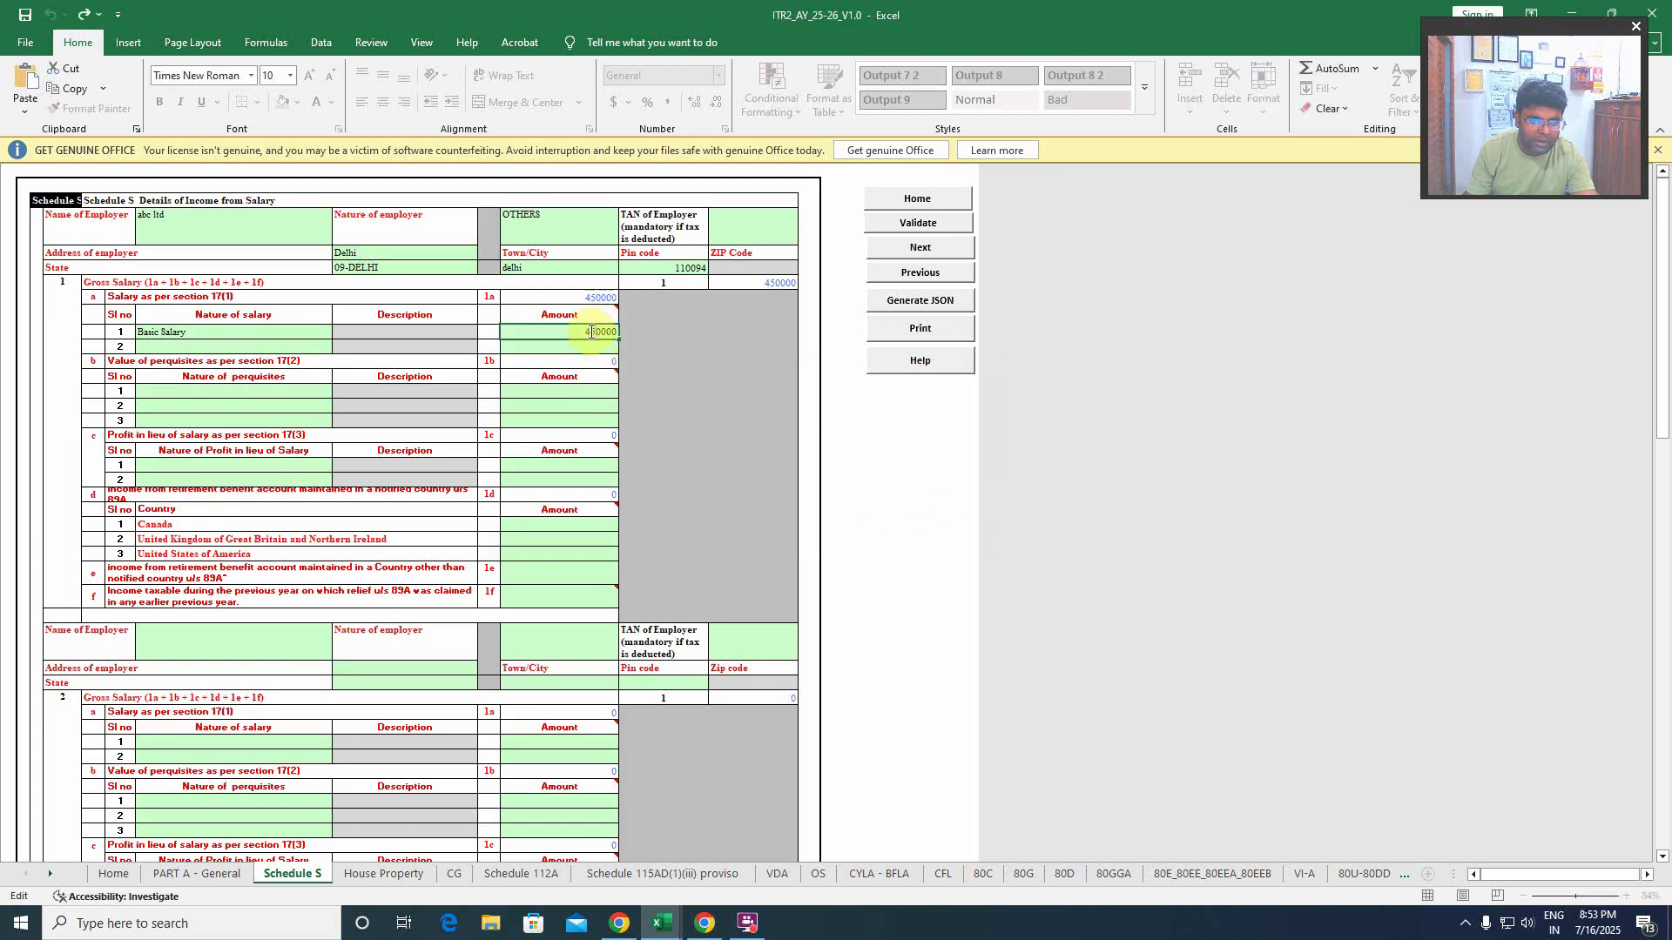
key("BackSpace")
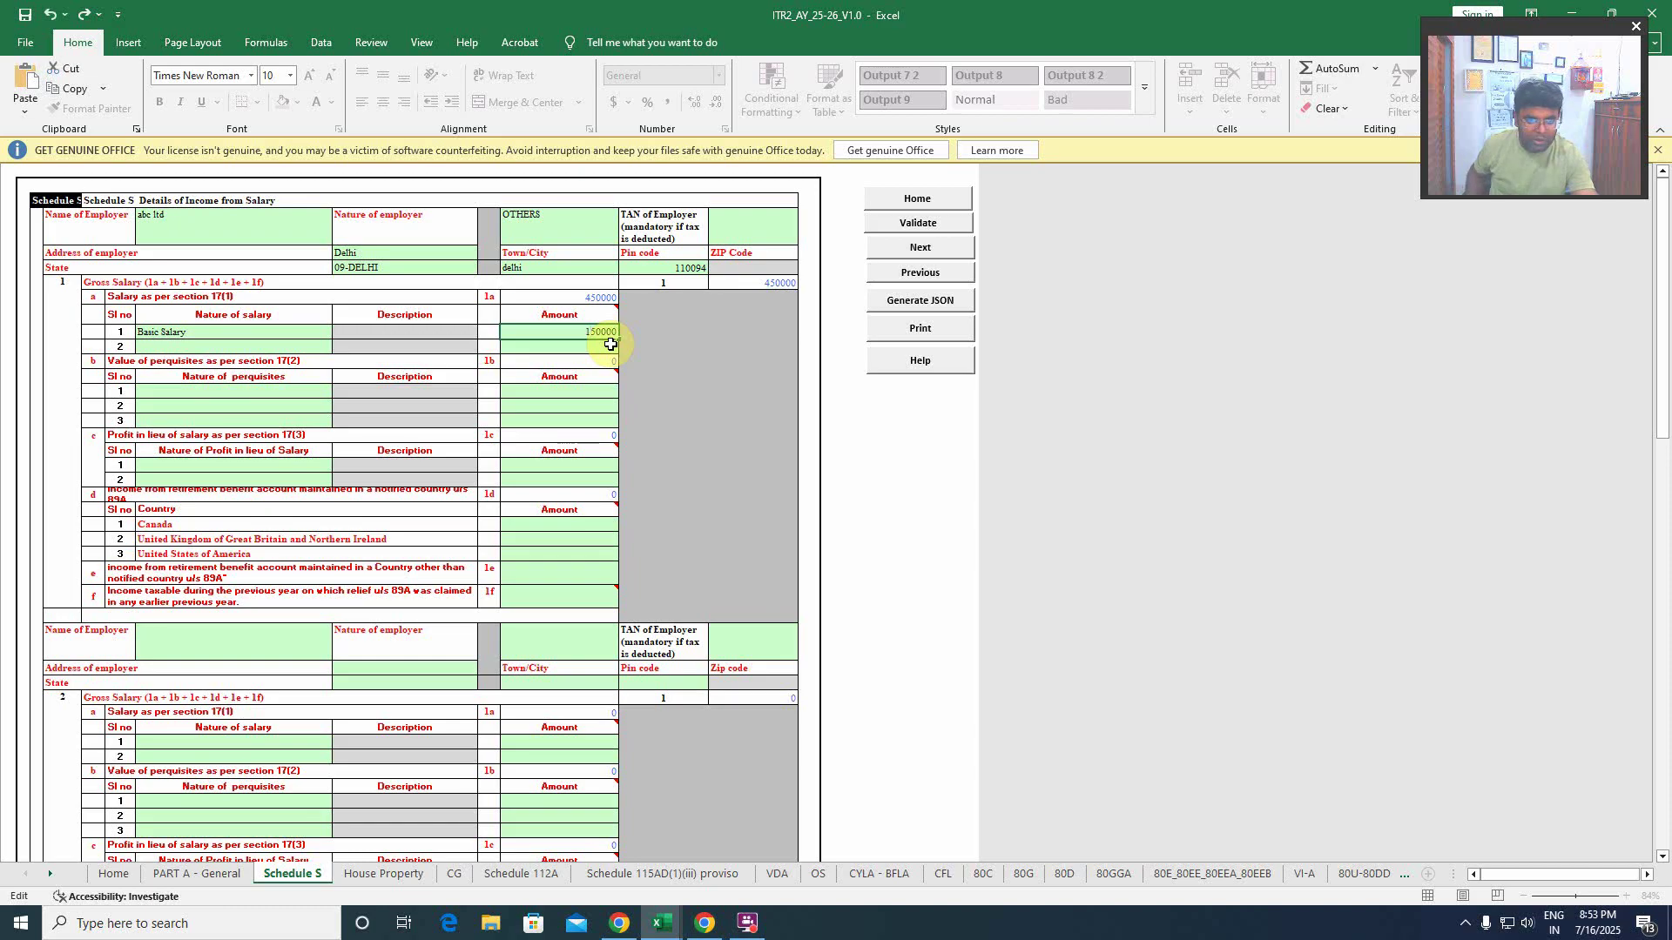
type("1")
key("Return")
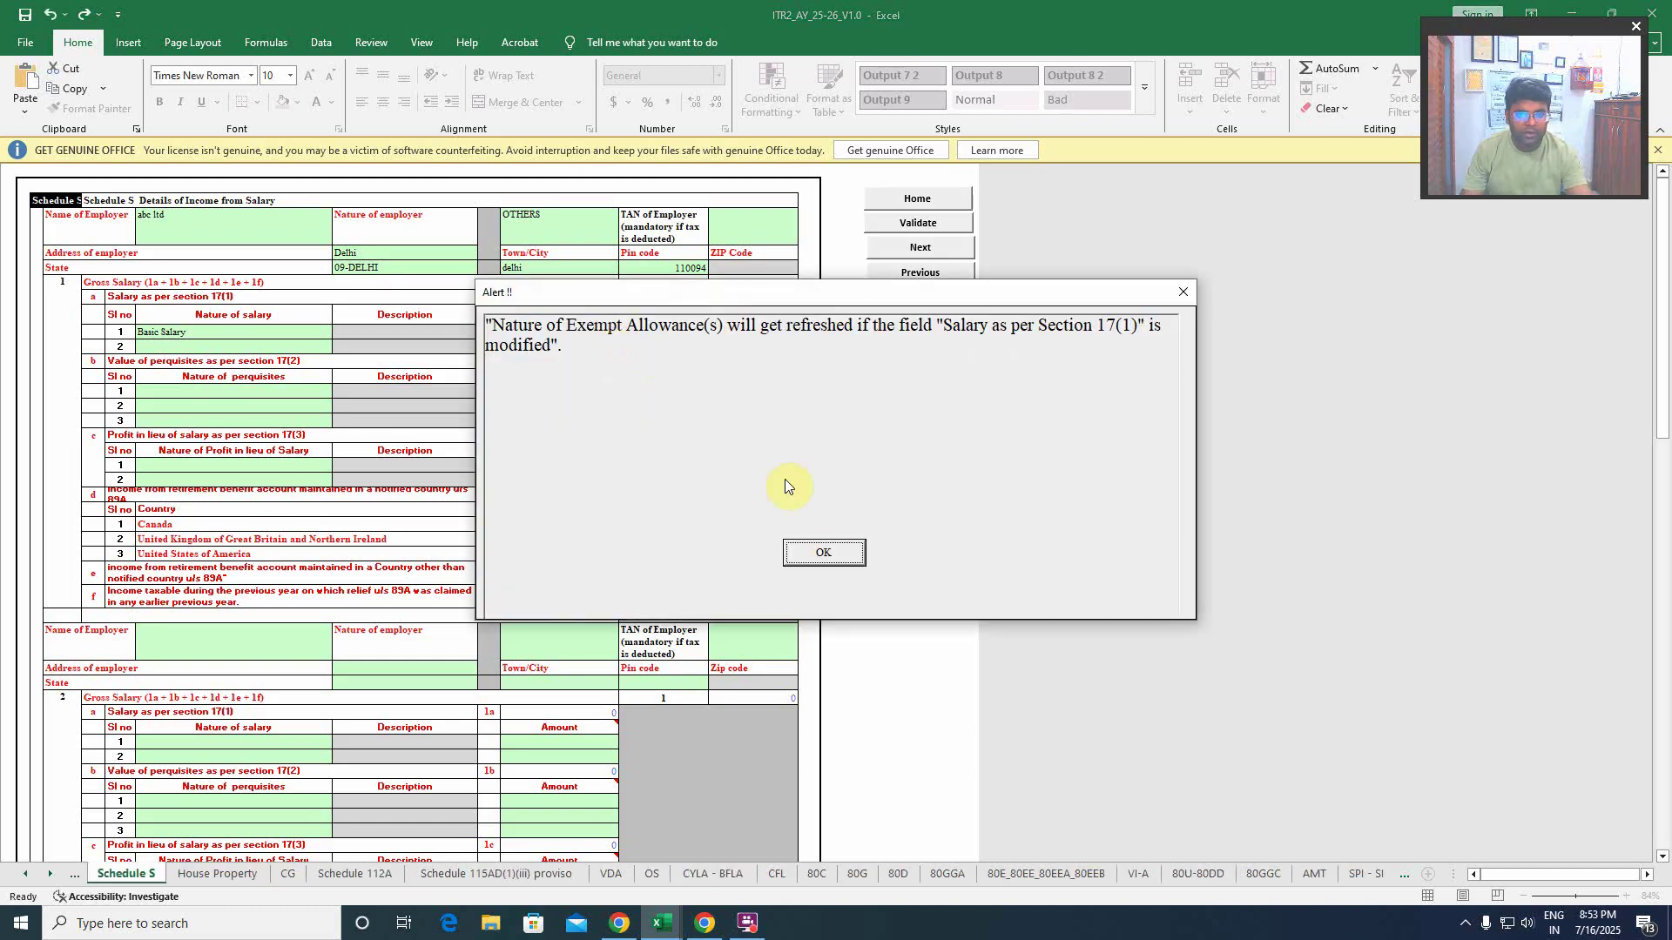
left_click(822, 553)
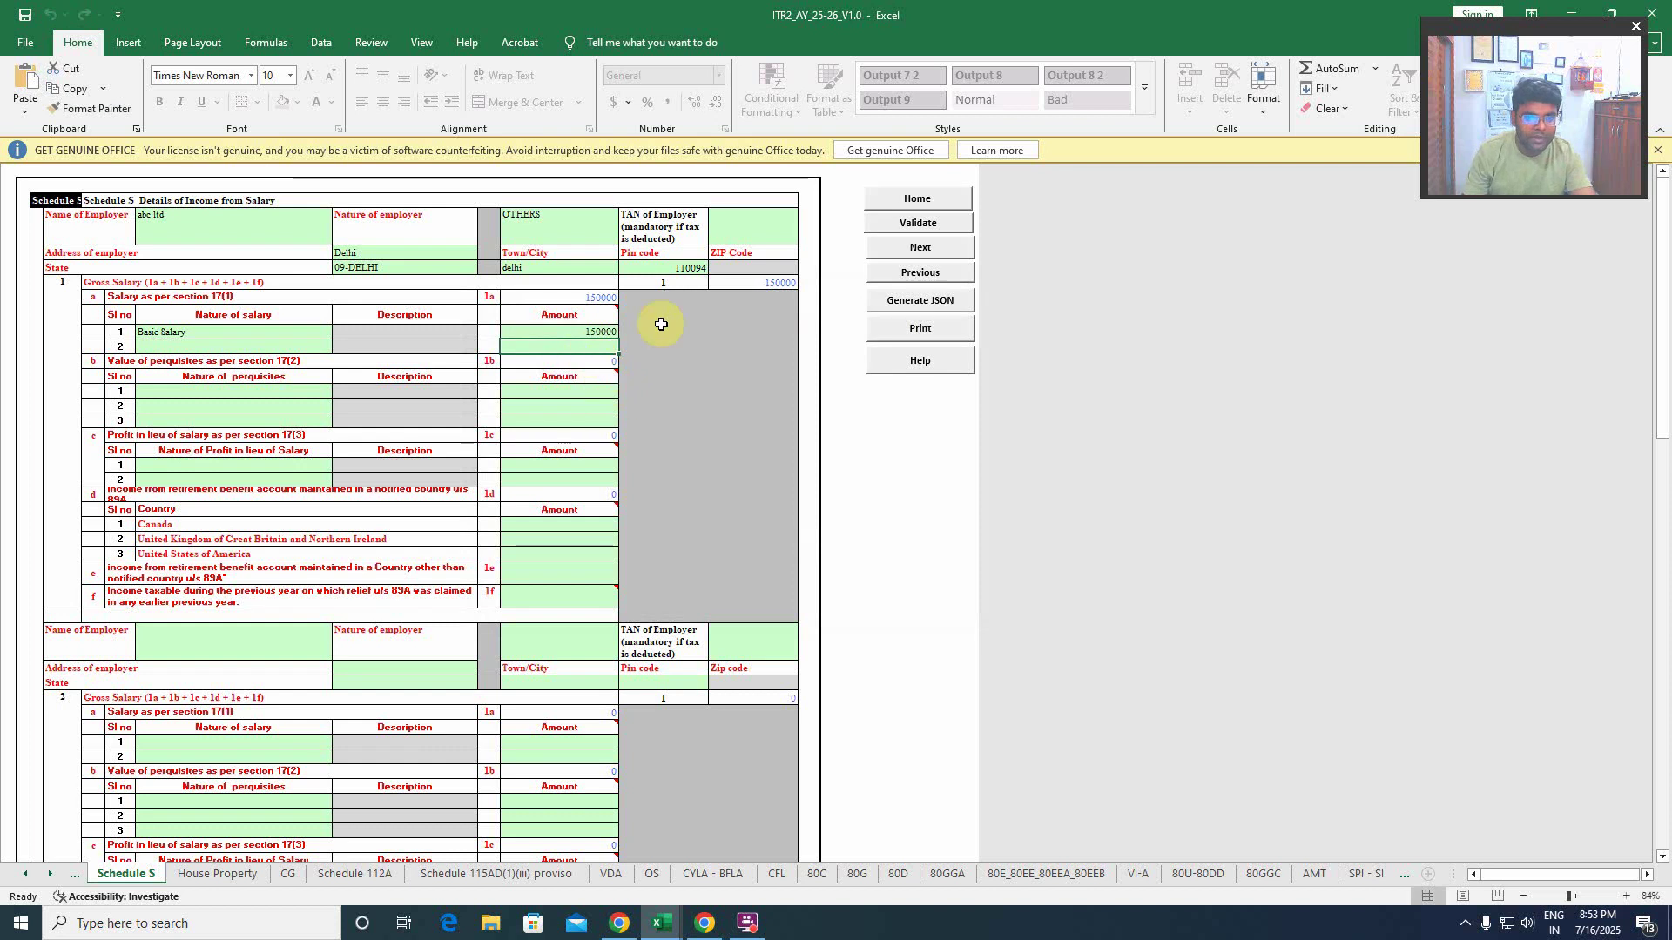
- Check the income chargeable under Salaries in Schedule S and validate the sheet
scroll(661, 324, "down", 15)
scroll(791, 636, "up", 5)
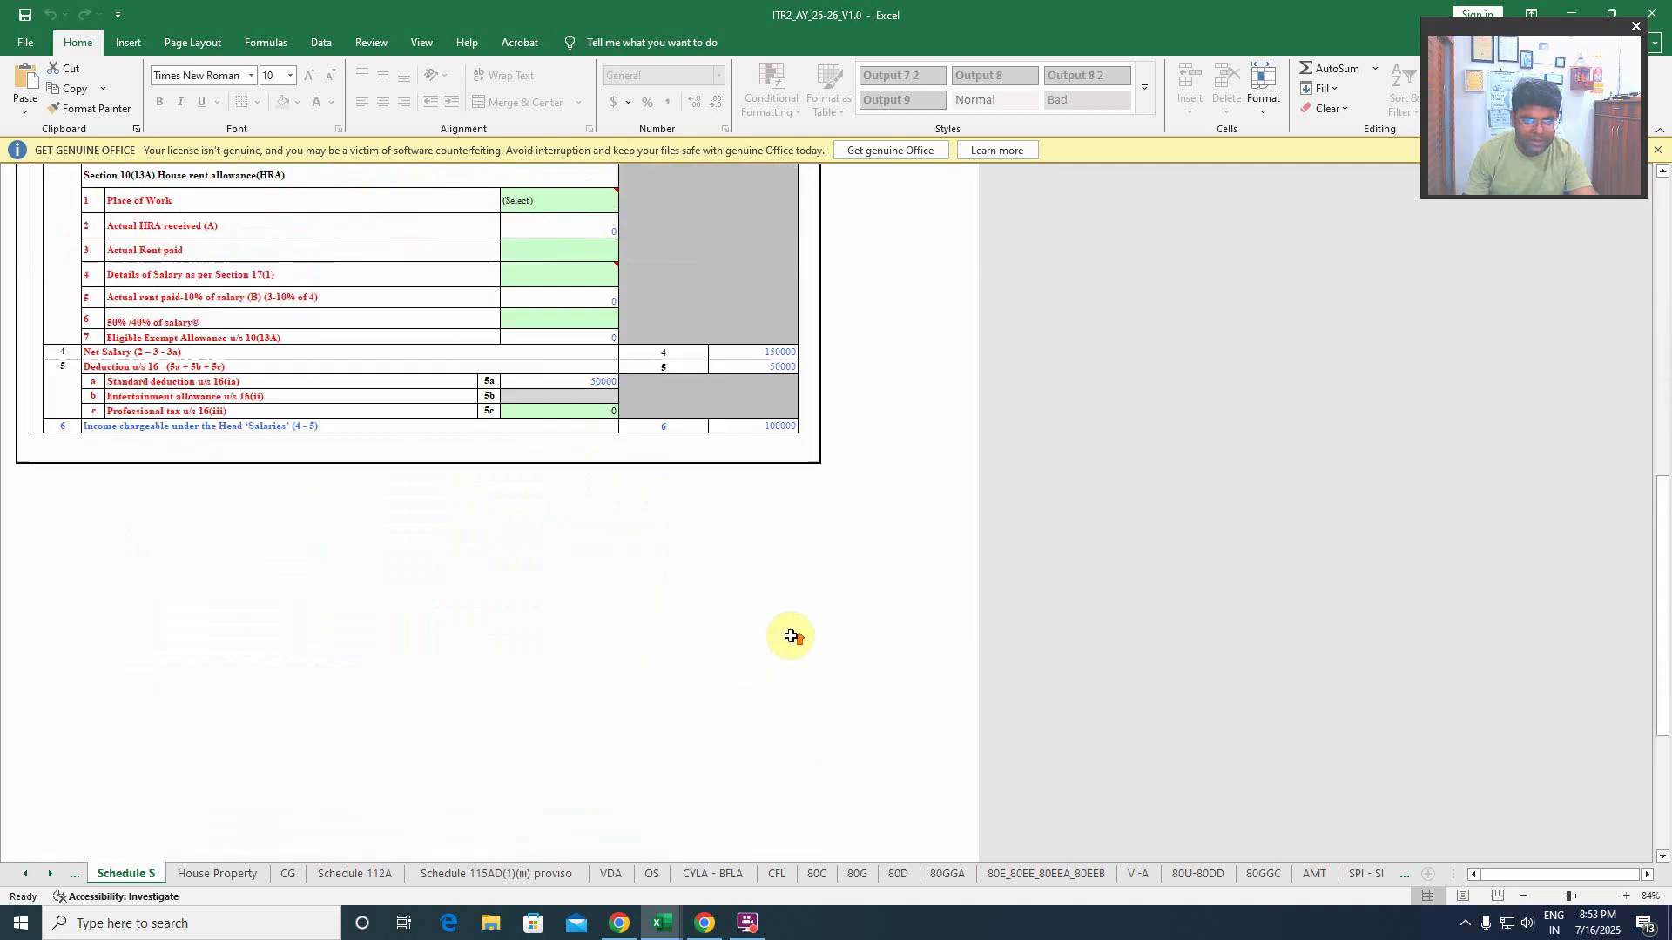
scroll(789, 623, "up", 12)
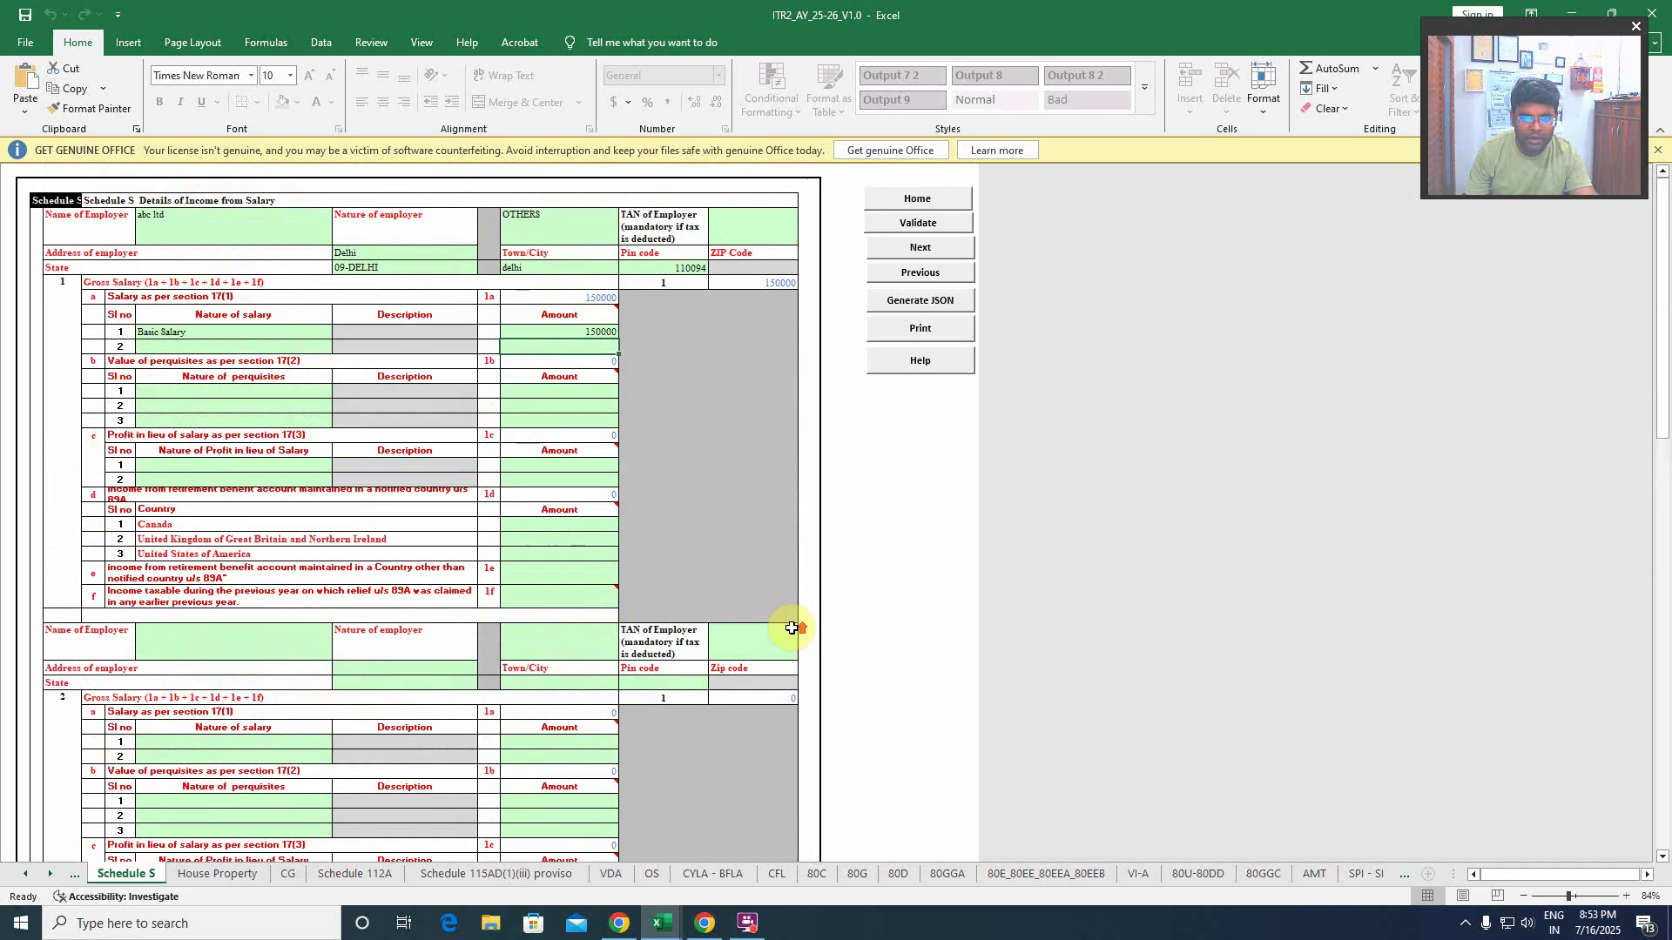
left_click(921, 225)
left_click(824, 554)
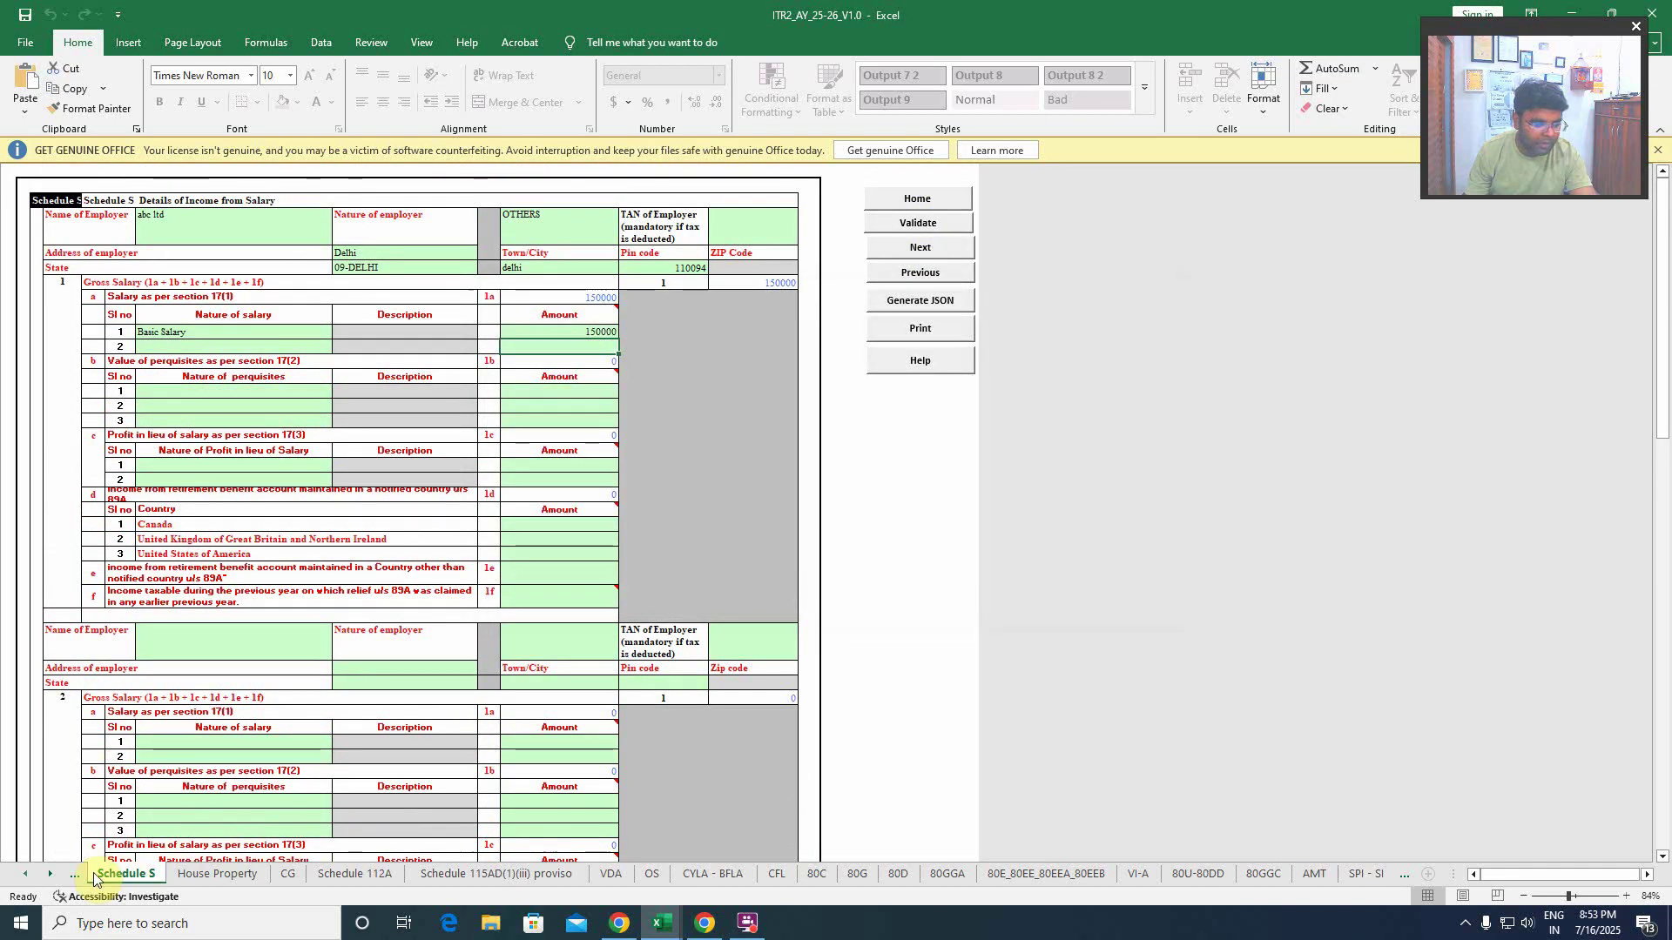
- Inspect the balance after current-year losses and the section 87A rebate on the Part B - TI TTI sheet
left_click(50, 875)
left_click(49, 875)
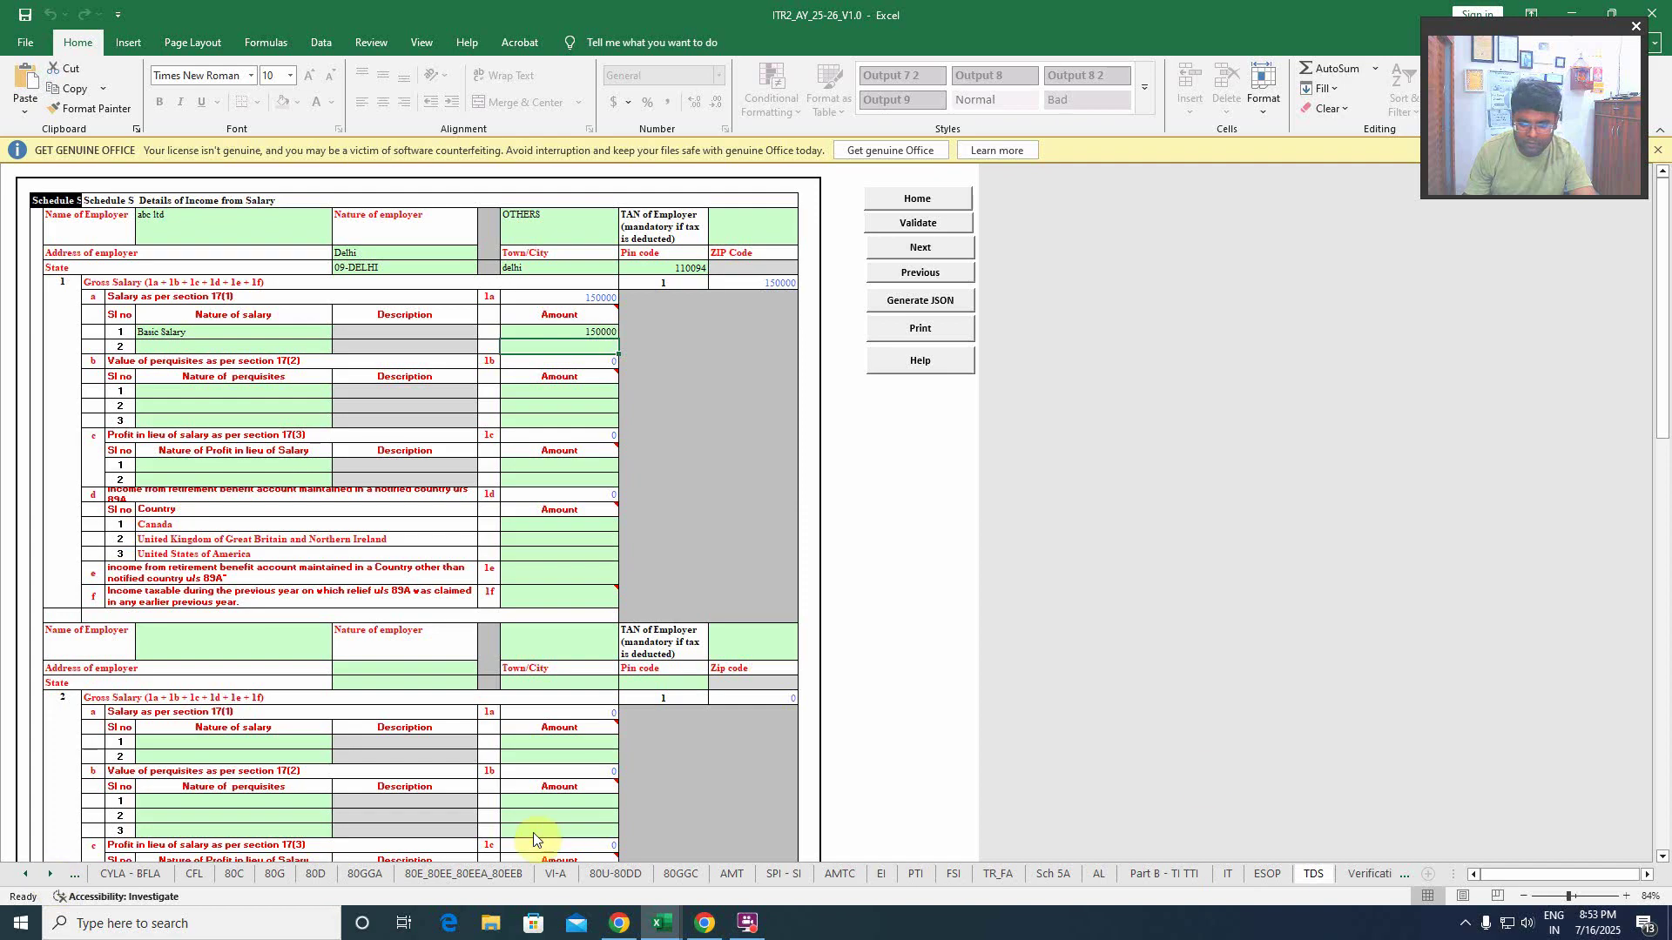
left_click(1172, 875)
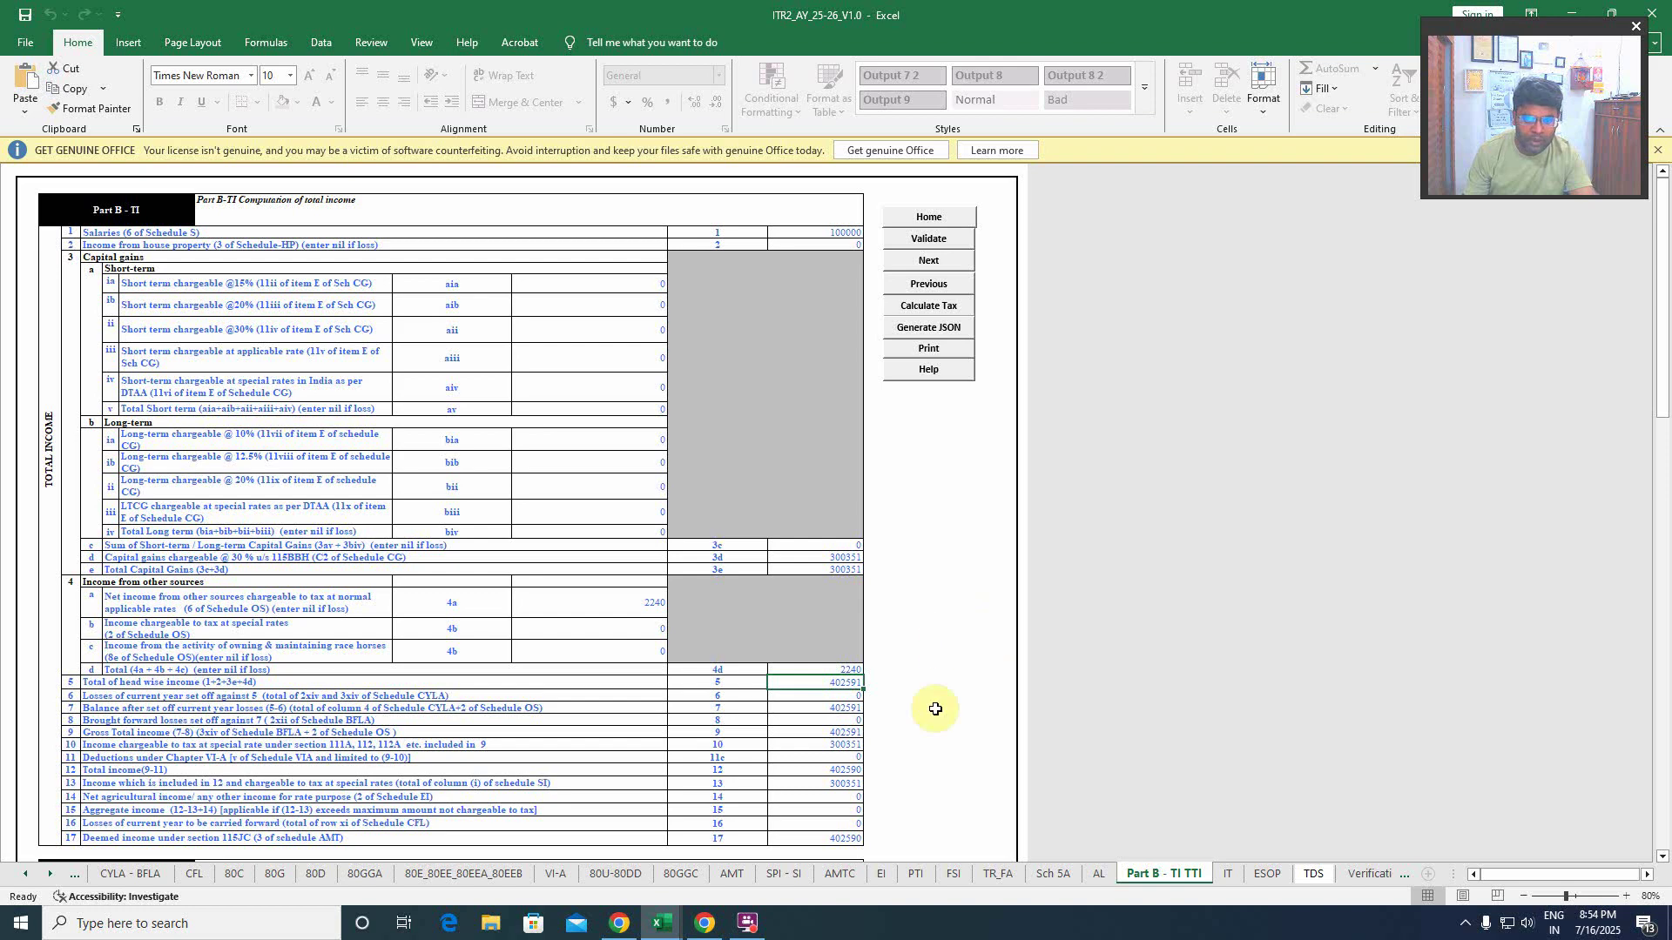
left_click(834, 708)
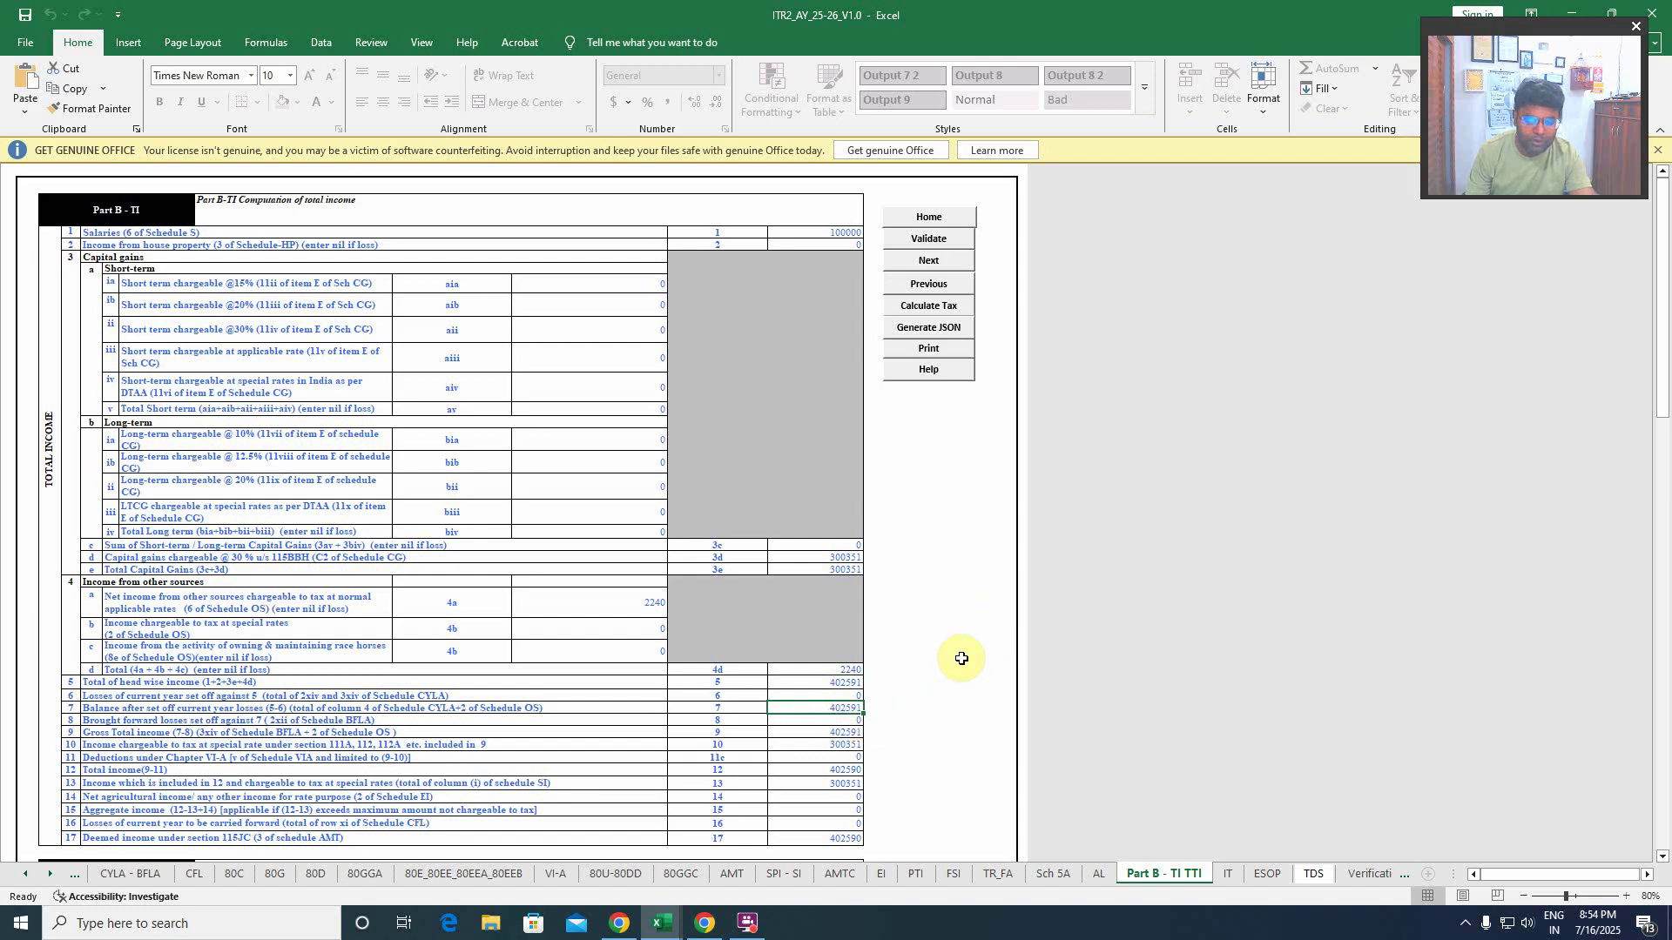
scroll(961, 659, "down", 8)
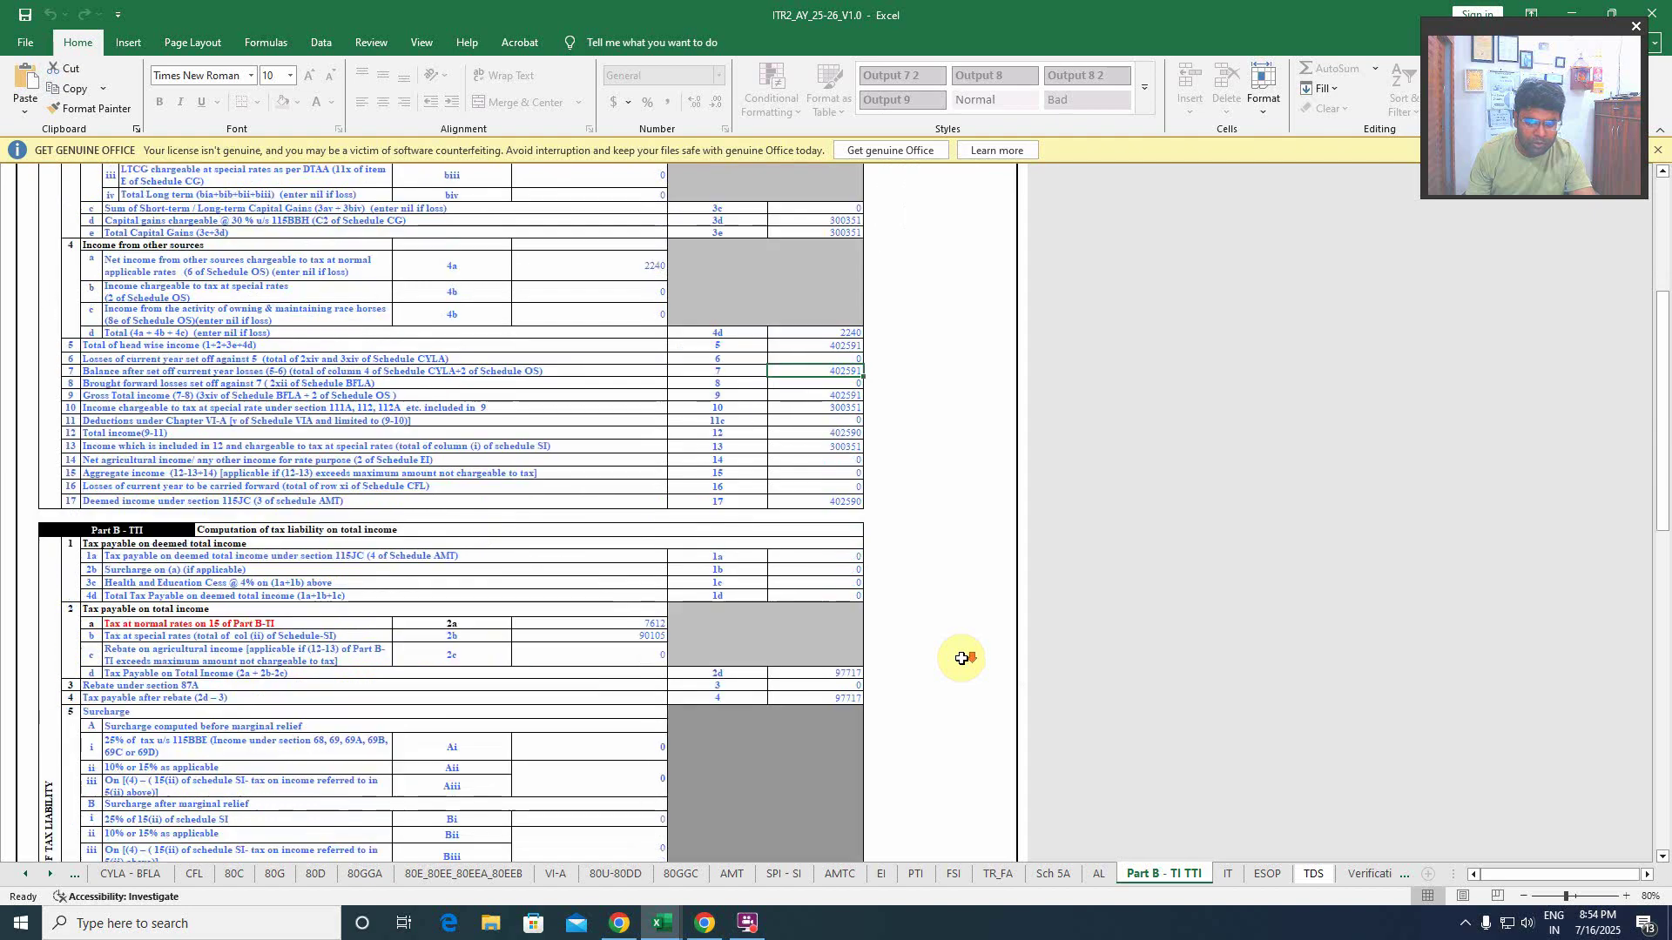
left_click(838, 685)
scroll(944, 639, "up", 8)
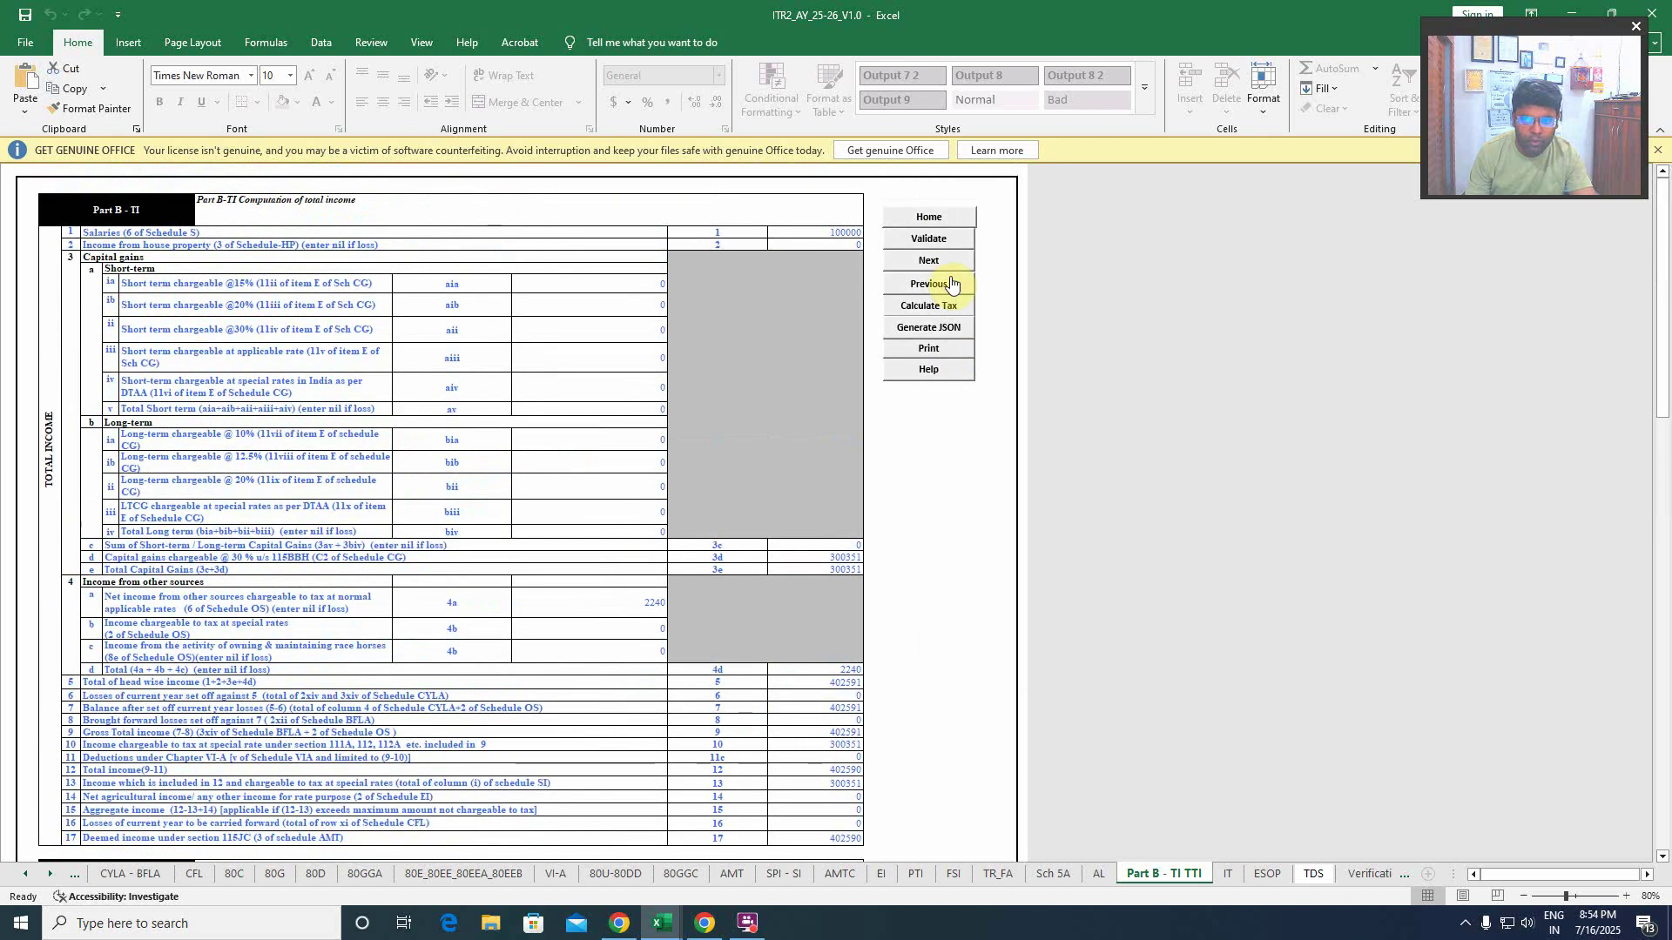
- Recalculate the tax for the whole return from the PART A - General sheet
left_click(930, 218)
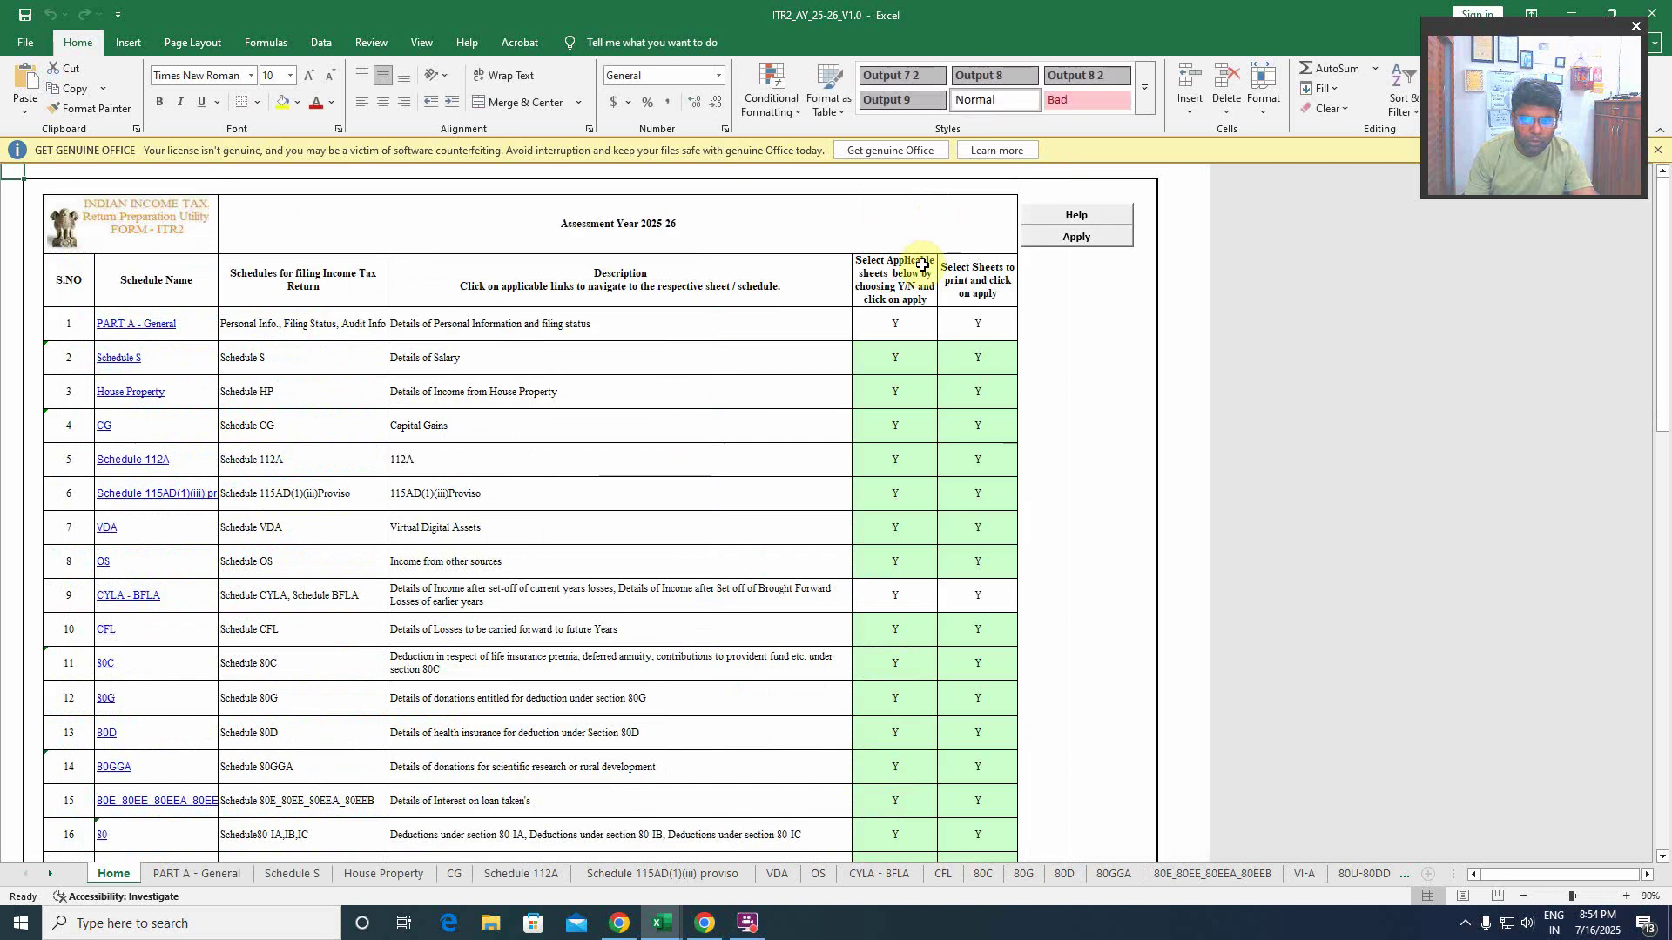
left_click(189, 875)
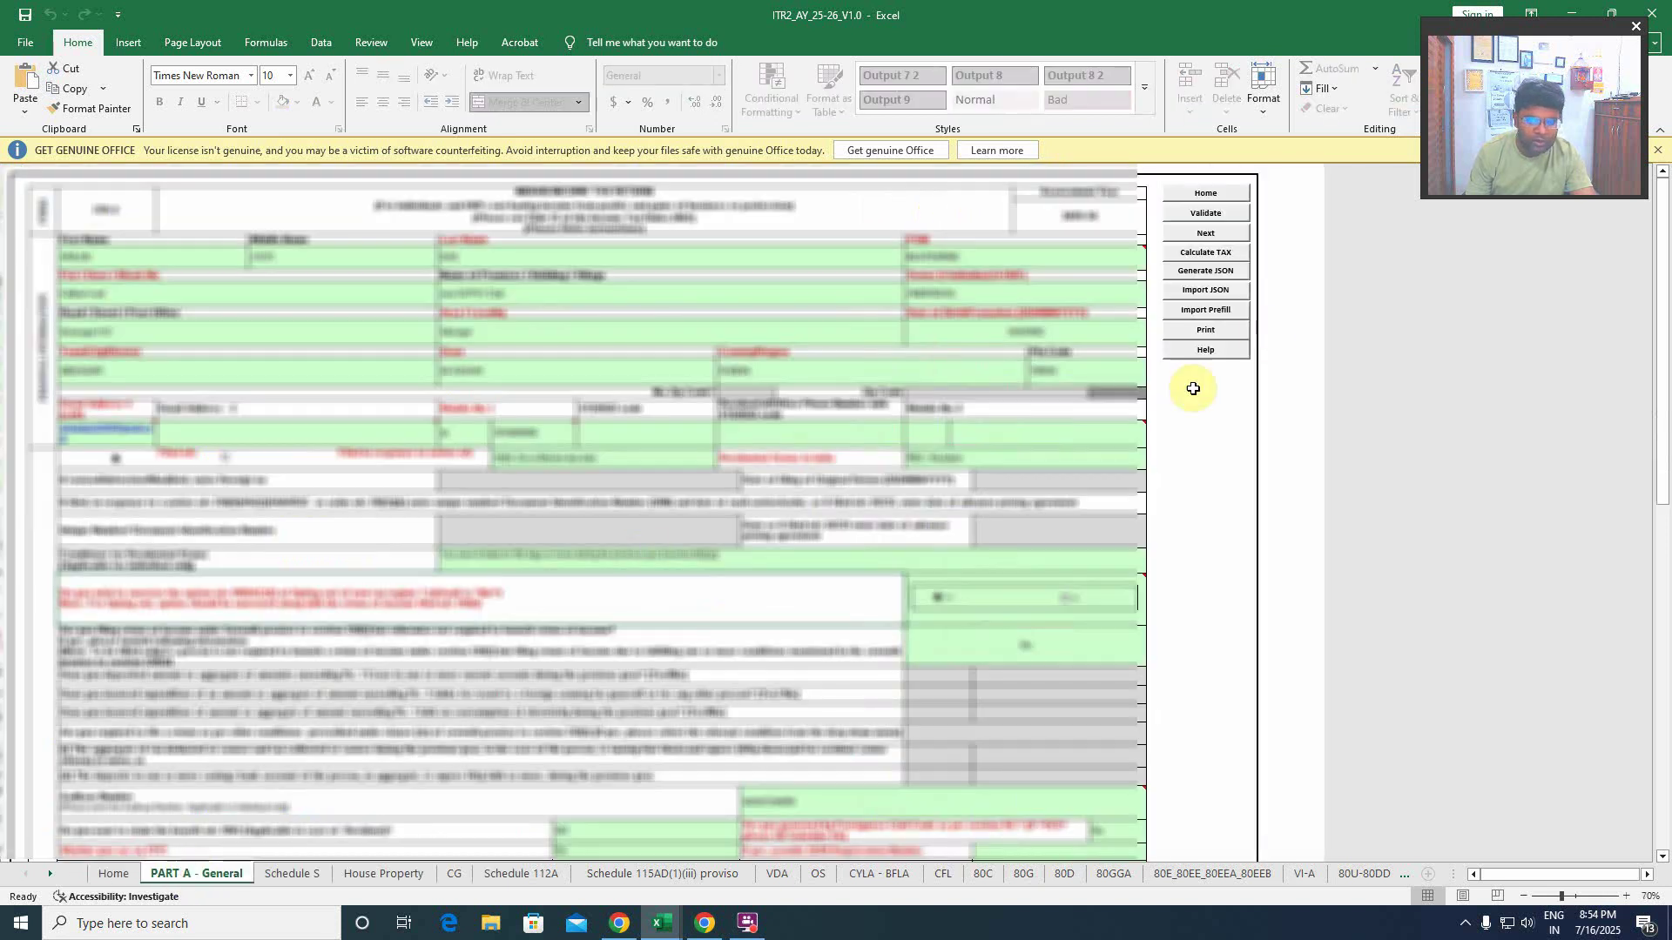
left_click(1213, 253)
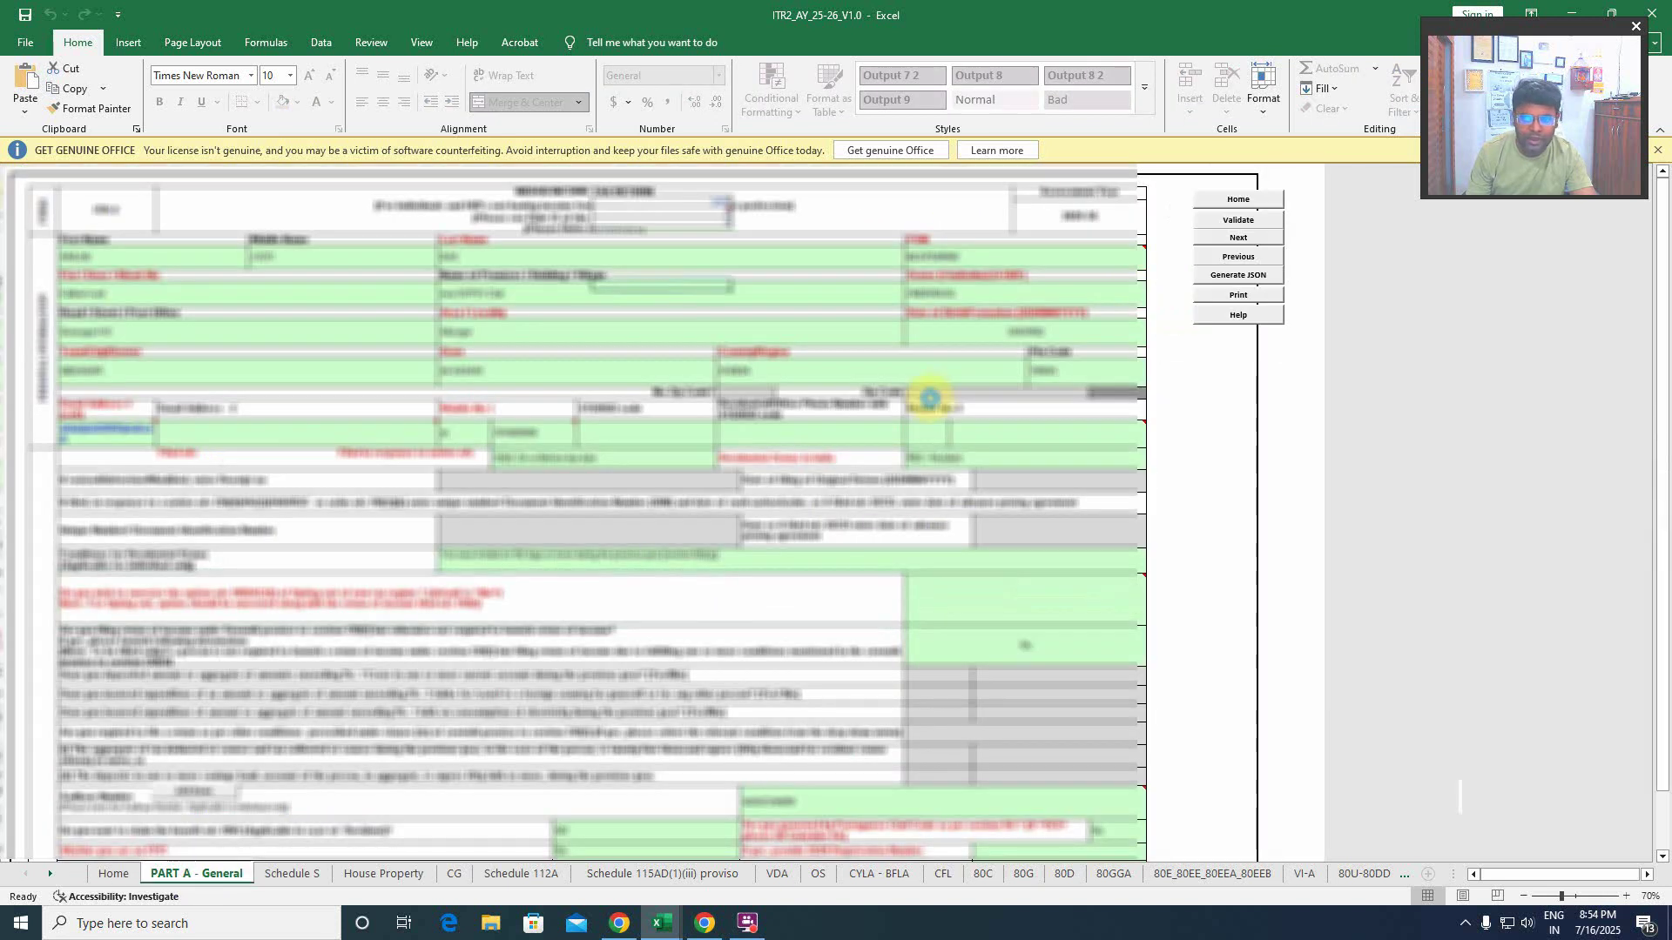
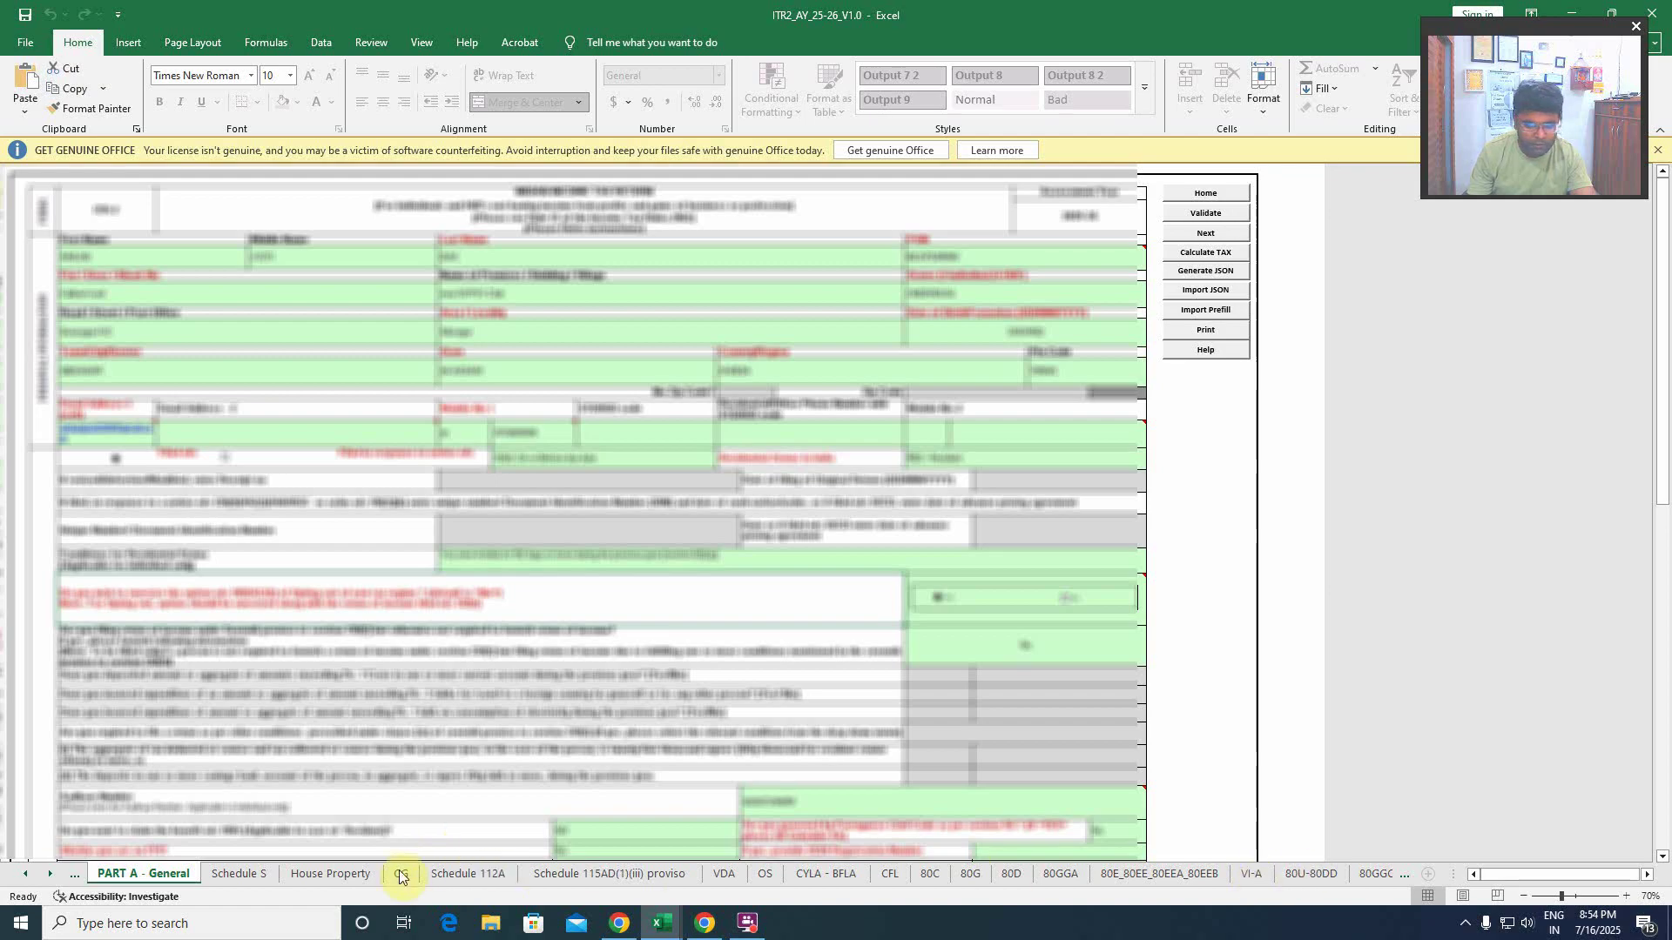
- Check the section 87A rebate in row 3 of Part B-TTI against the income in row 7 of Part B-TI
left_click(50, 873)
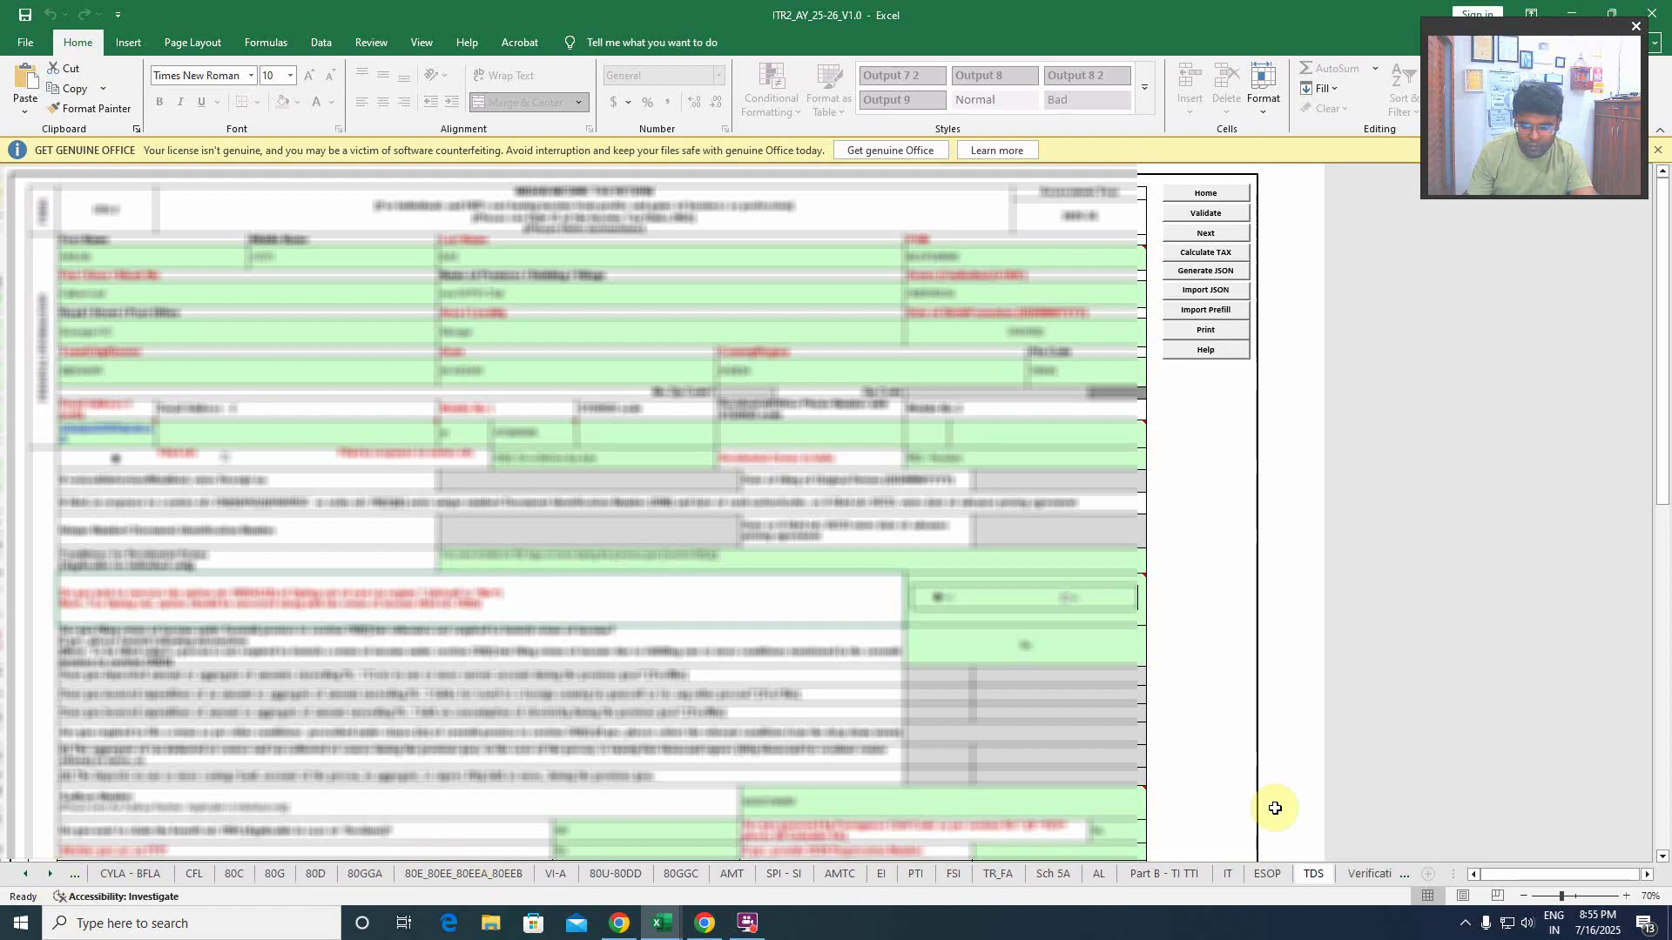
left_click(1150, 875)
scroll(896, 683, "down", 15)
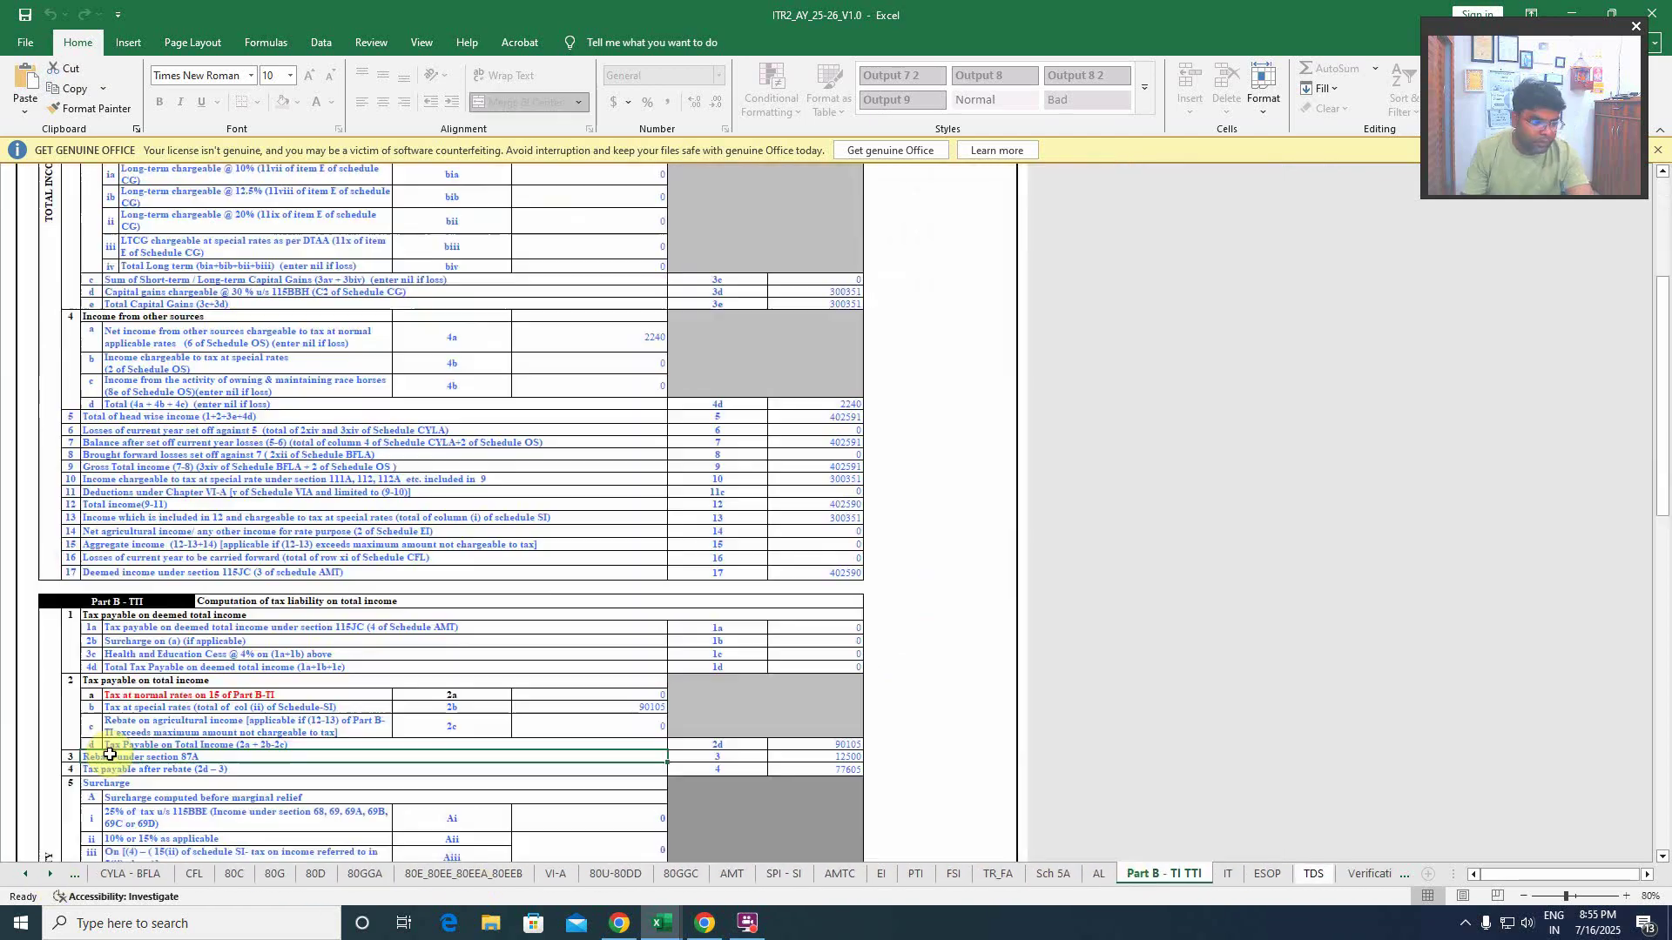
left_click(845, 758)
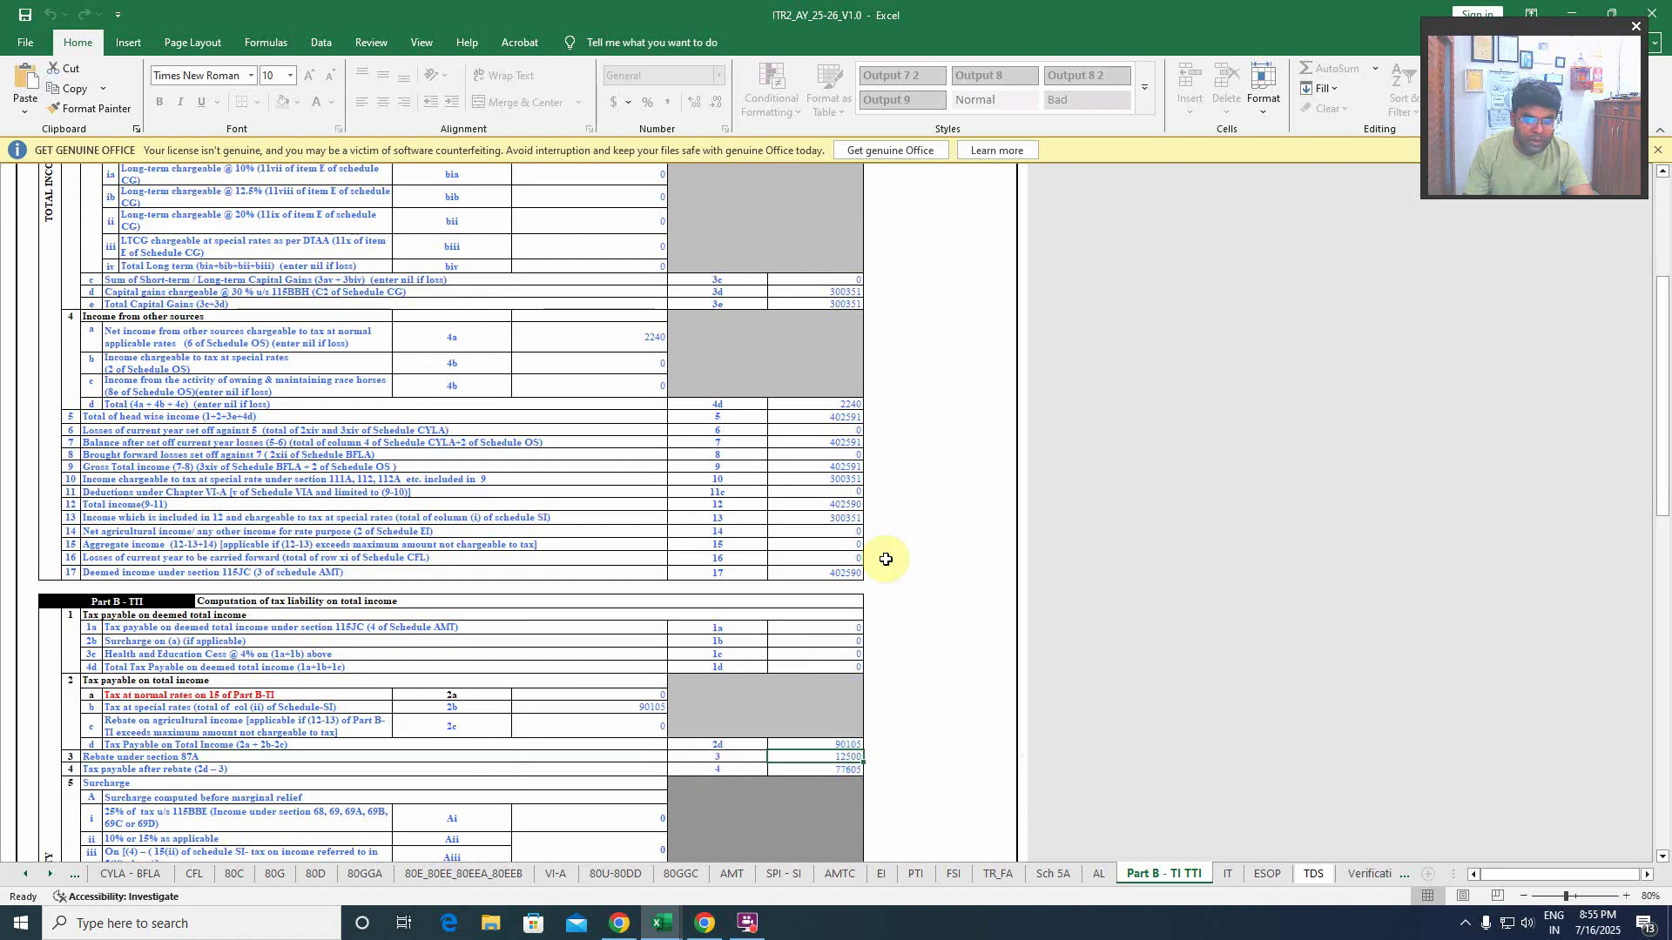
left_click(837, 443)
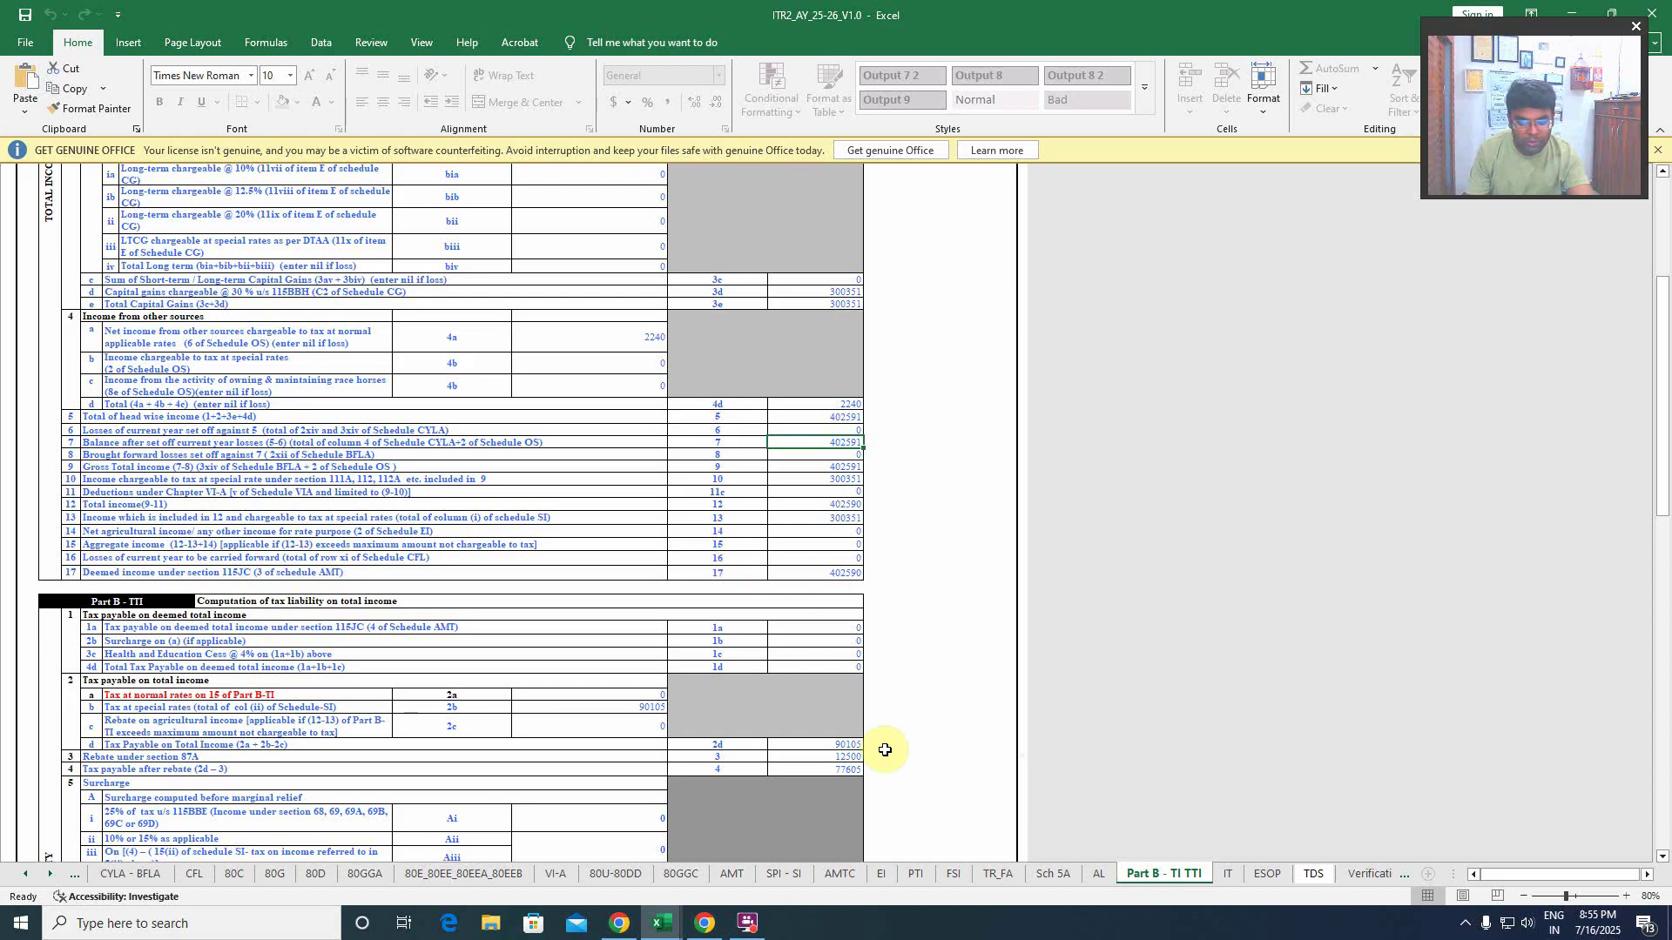
left_click(841, 757)
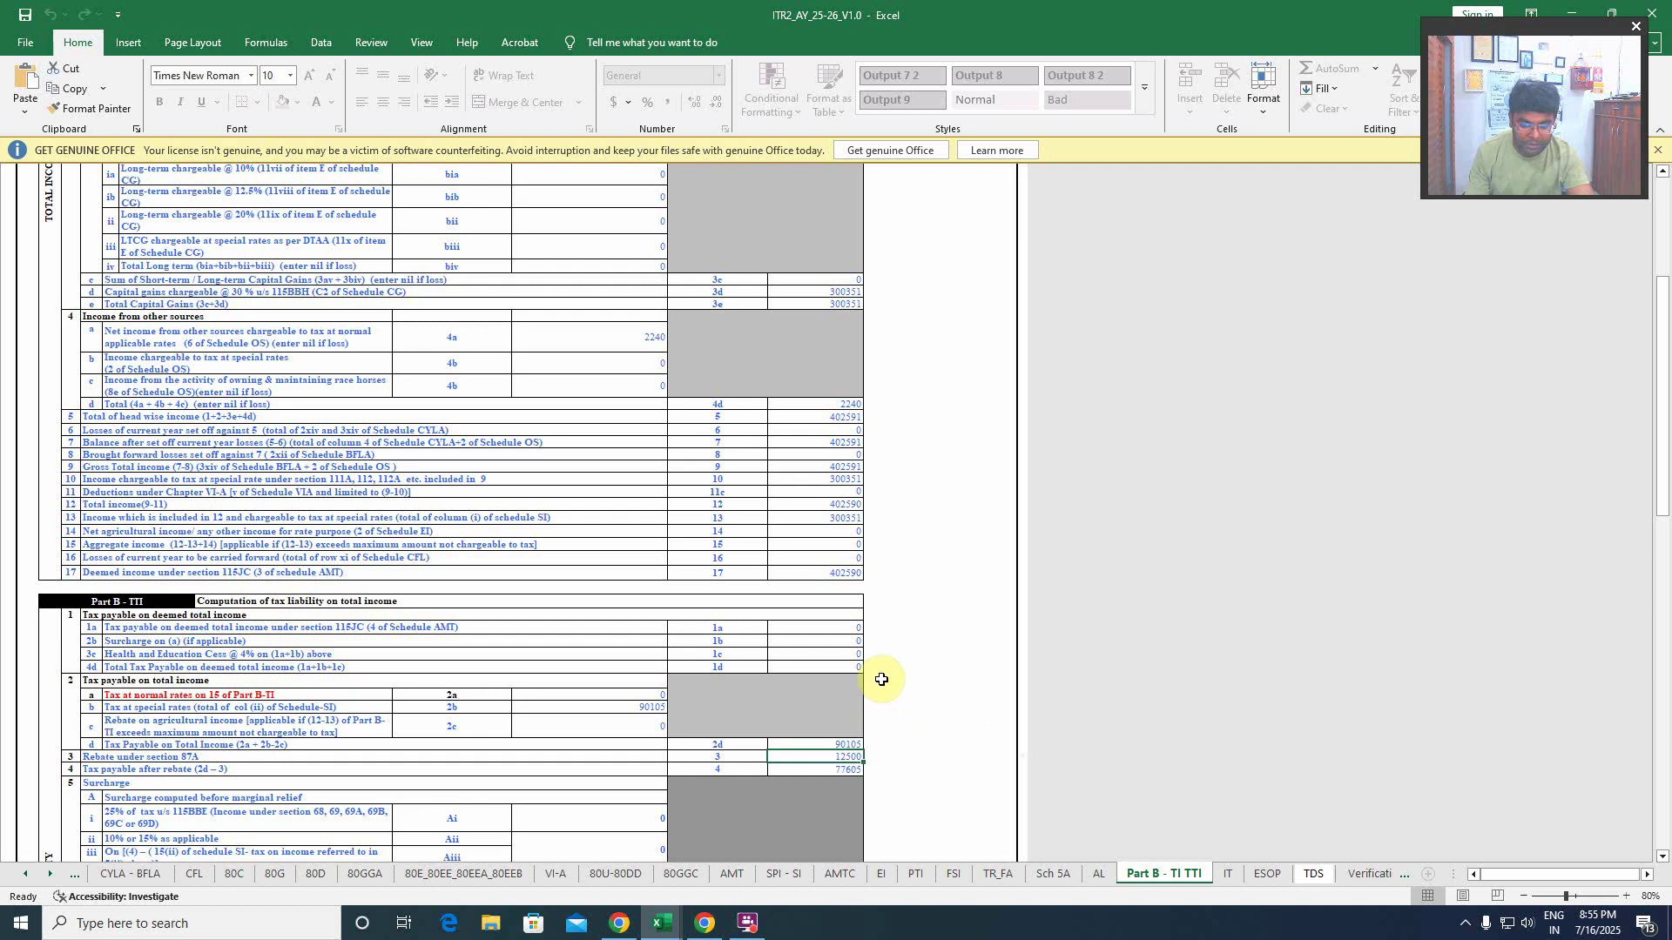
- Compare the manual tax total in cell O37 of the crypto tax report's Table 8 with row 2d of Part B-TTI
mouse_move(662, 923)
left_click(734, 849)
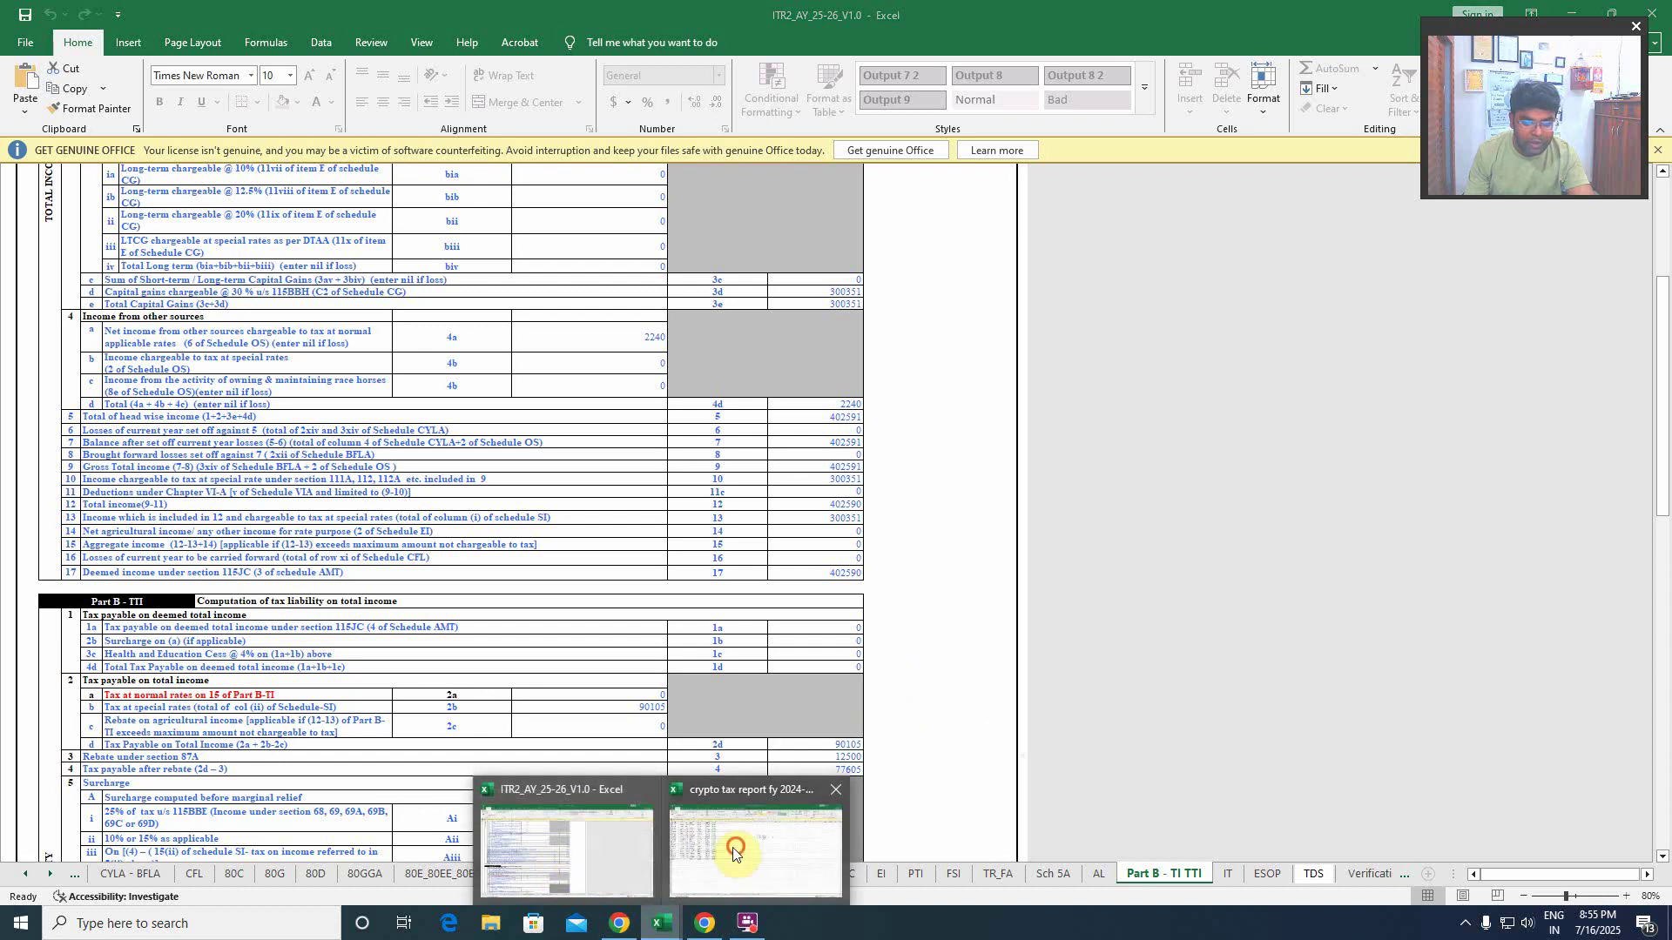
left_click(925, 344)
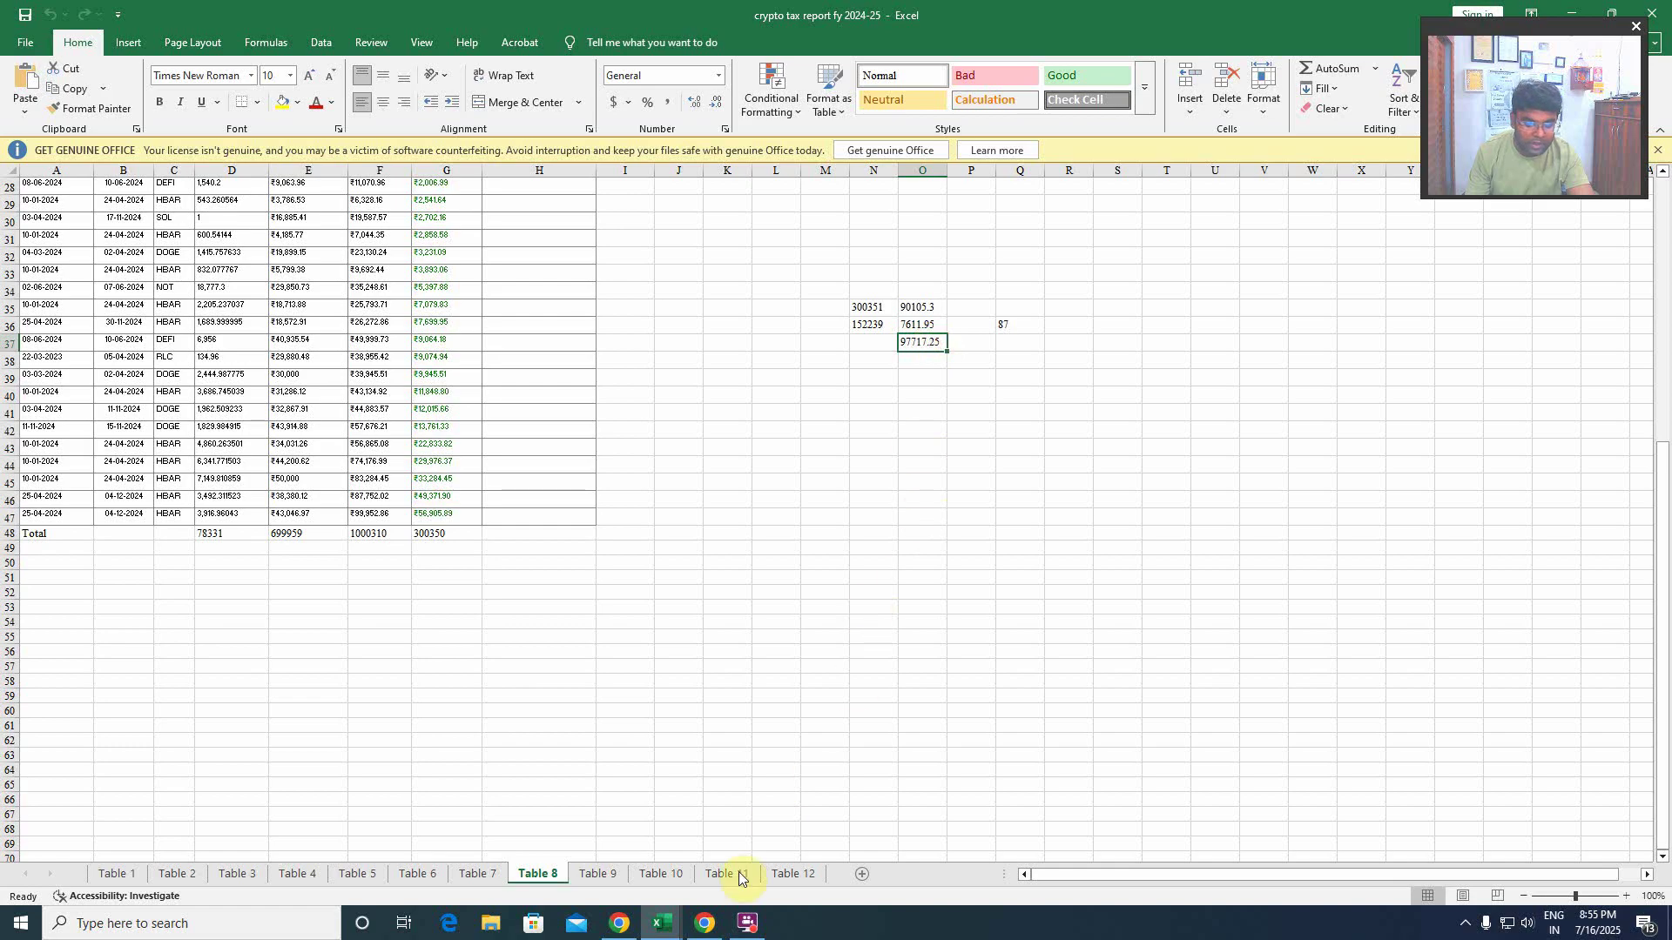
mouse_move(662, 923)
left_click(606, 864)
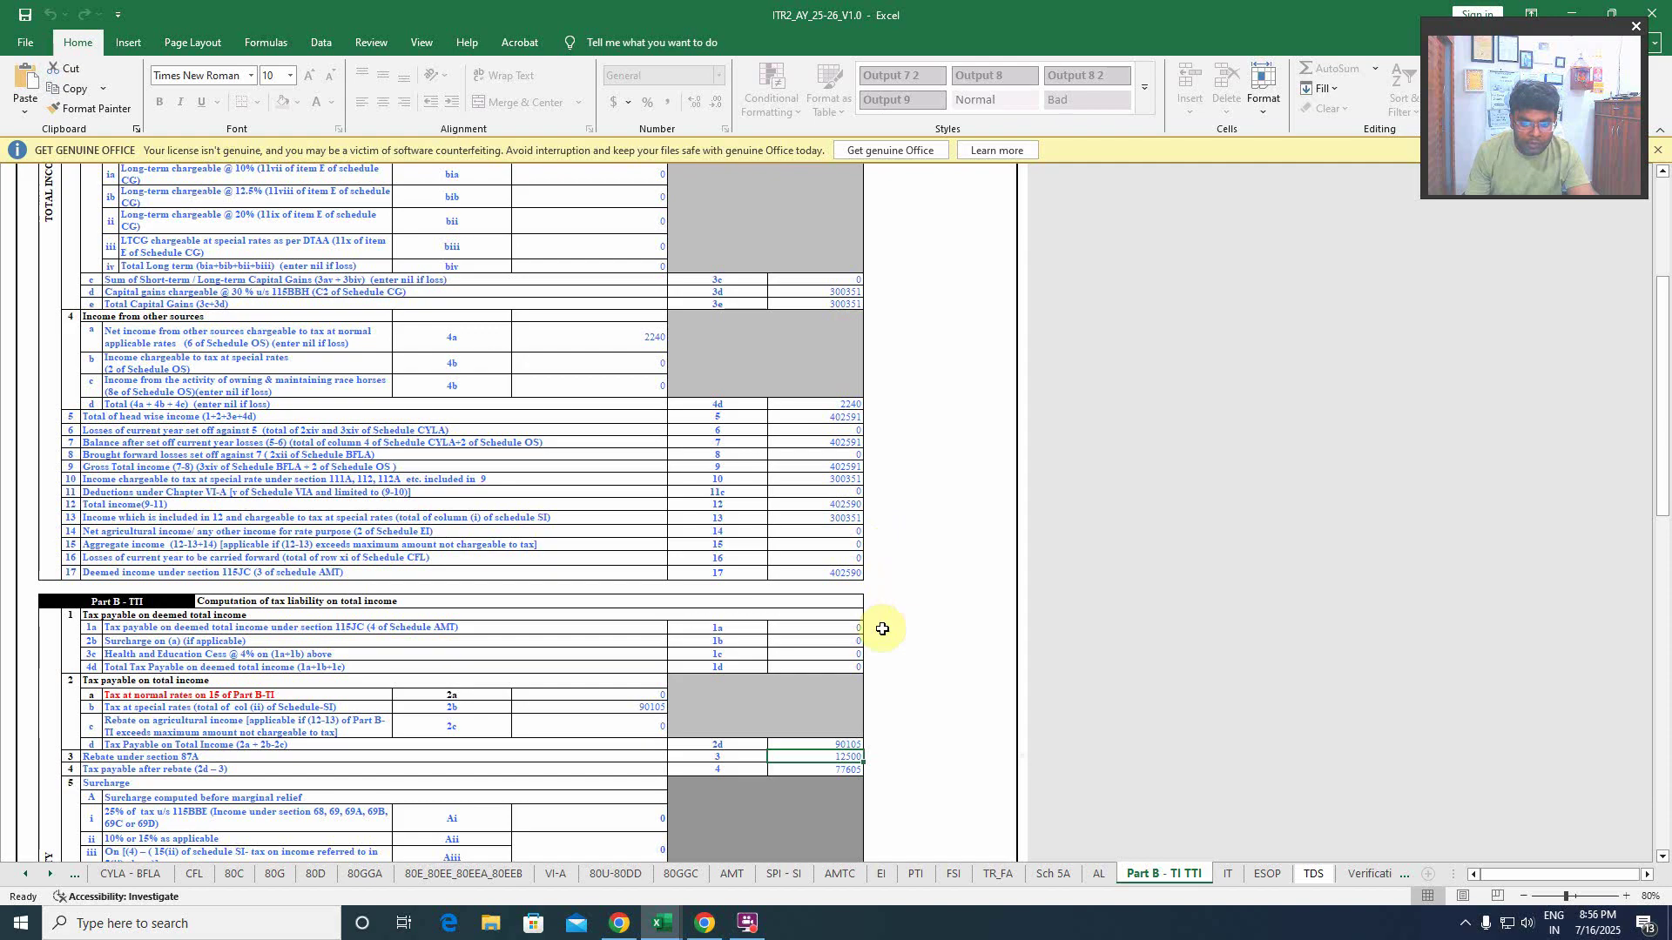
scroll(882, 626, "down", 3)
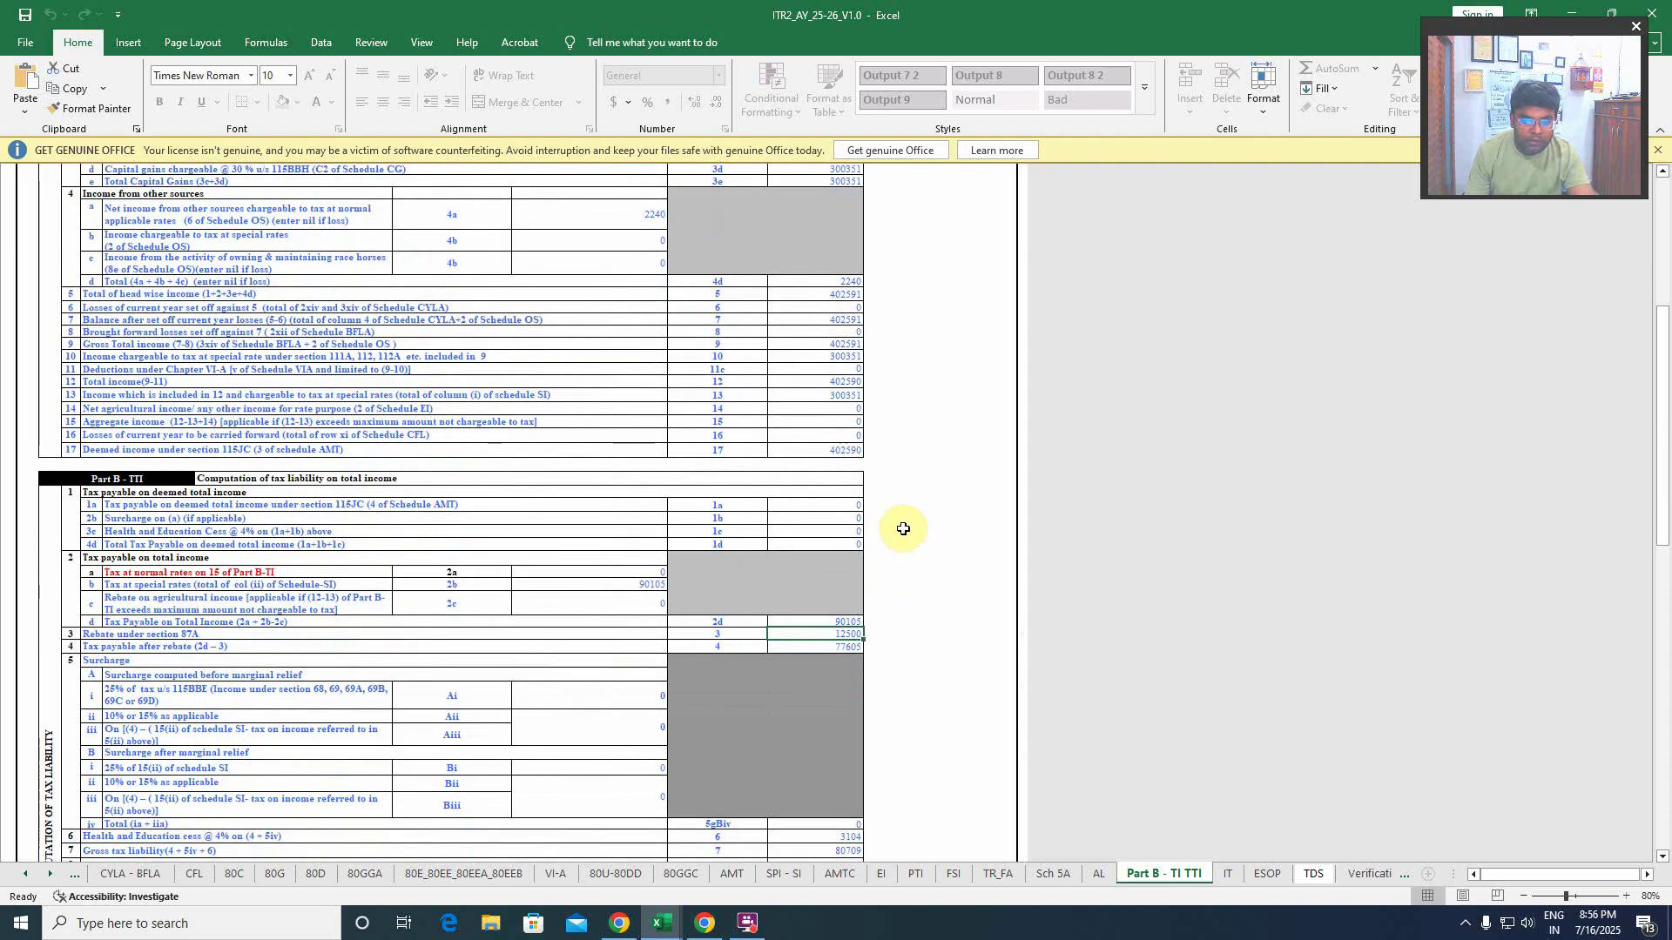
left_click(848, 620)
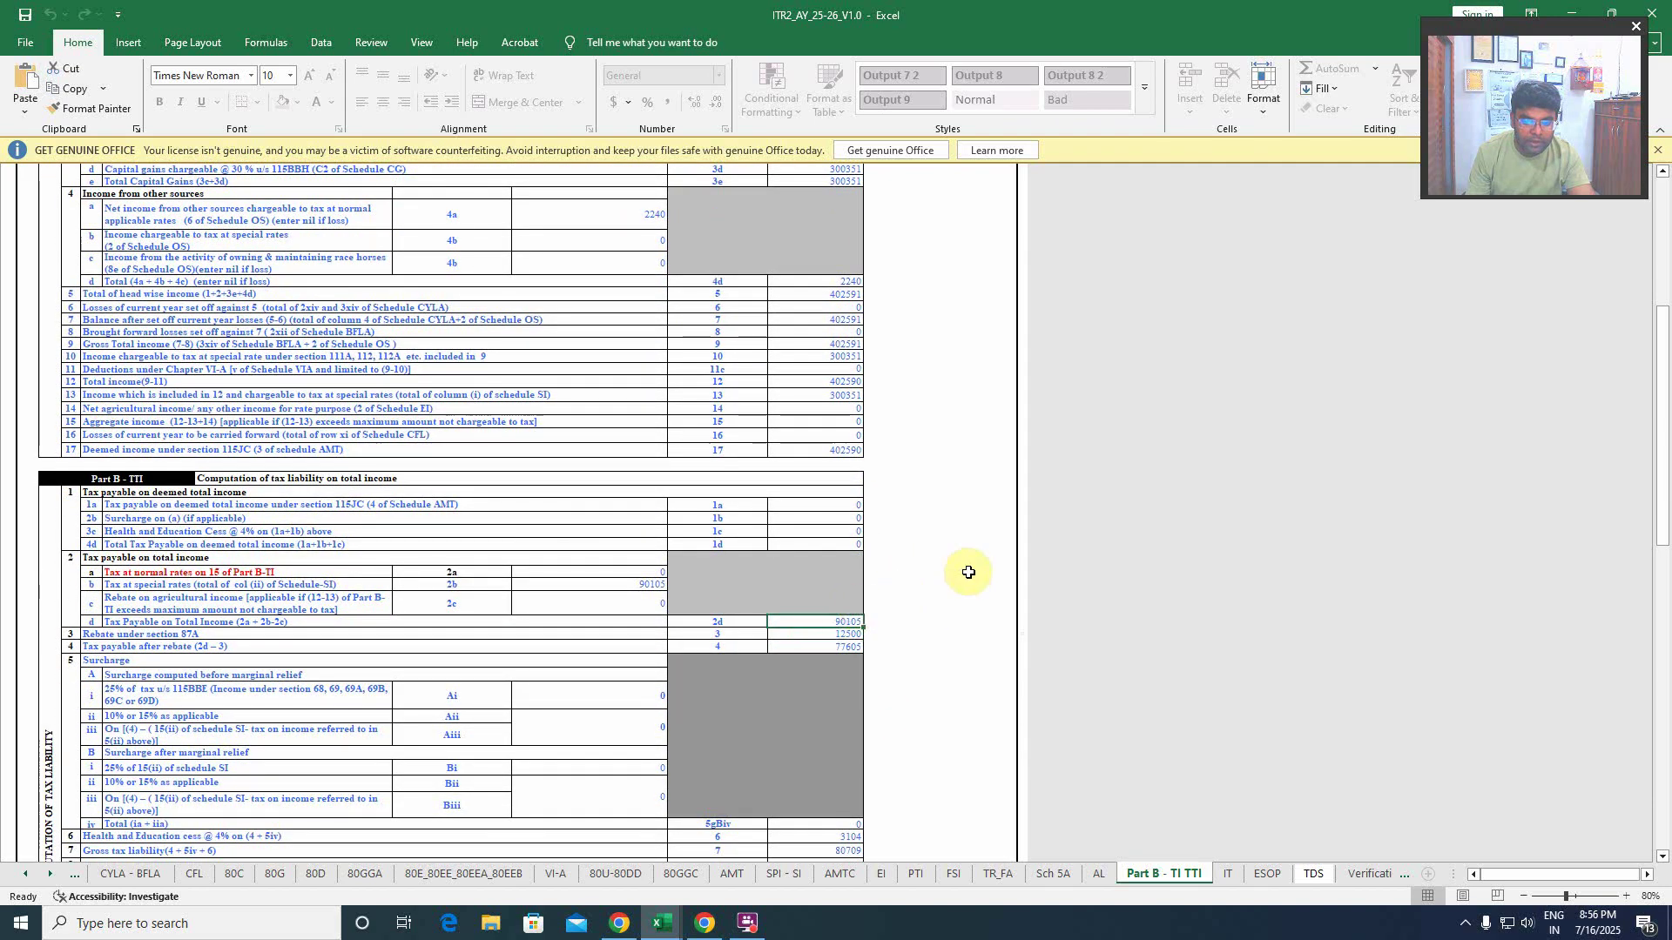
- Review the section 87A rebate, the tax payable after rebate and the refund in row 17 of Part B-TTI
left_click(844, 633)
left_click(853, 646)
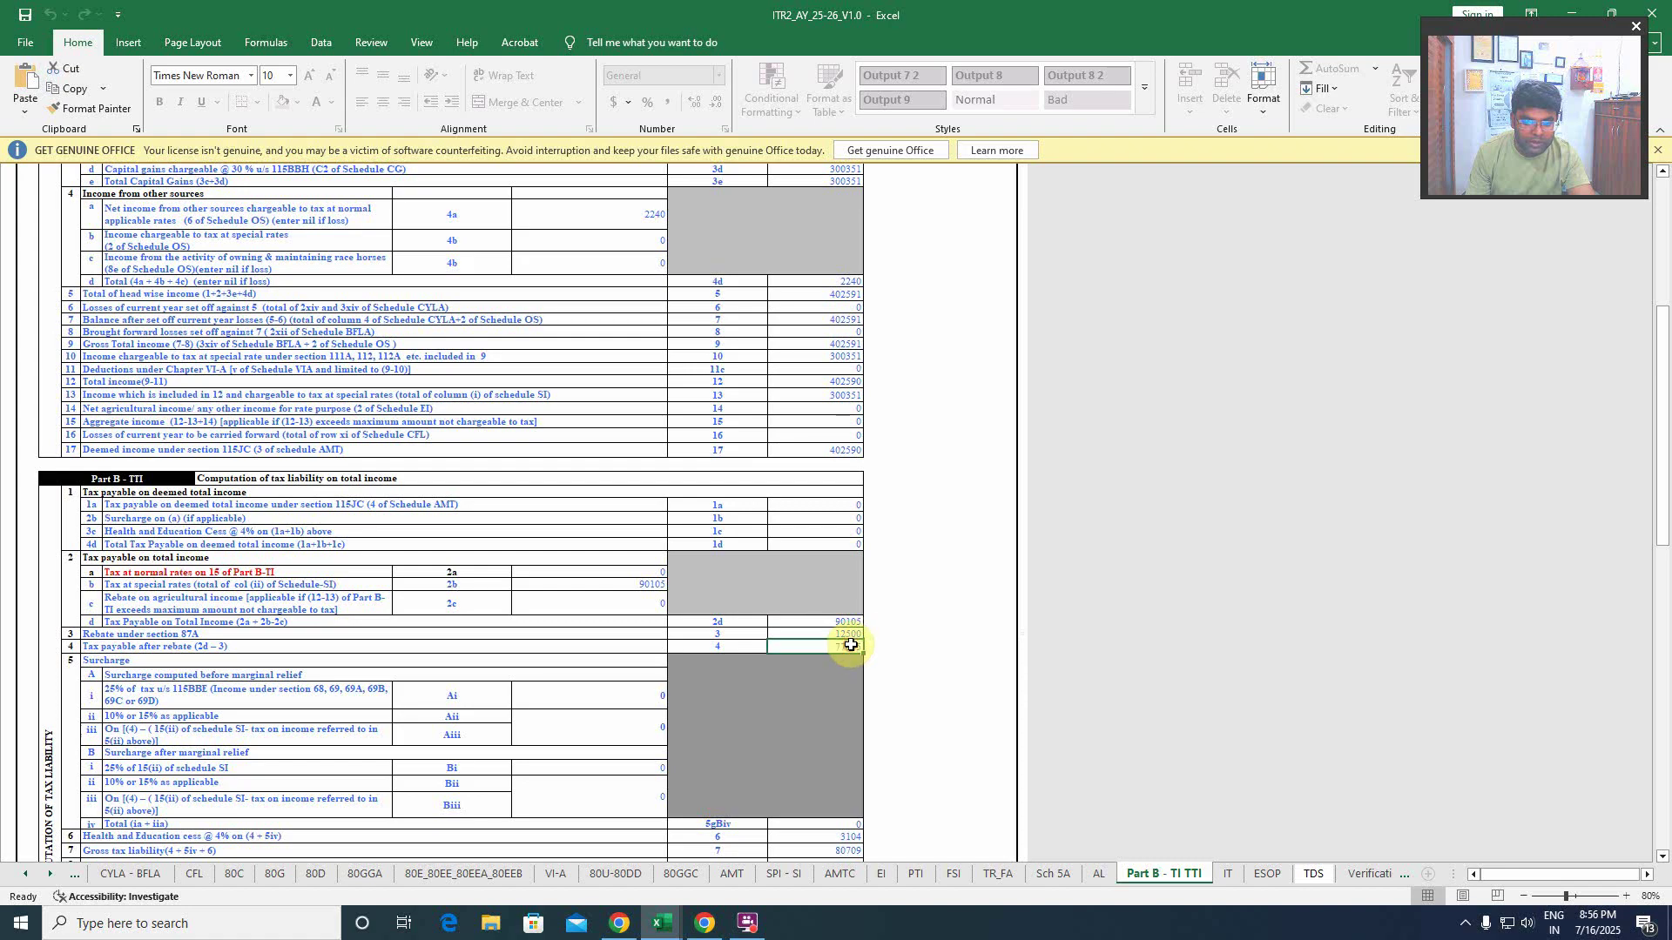
scroll(903, 571, "down", 6)
scroll(838, 678, "down", 7)
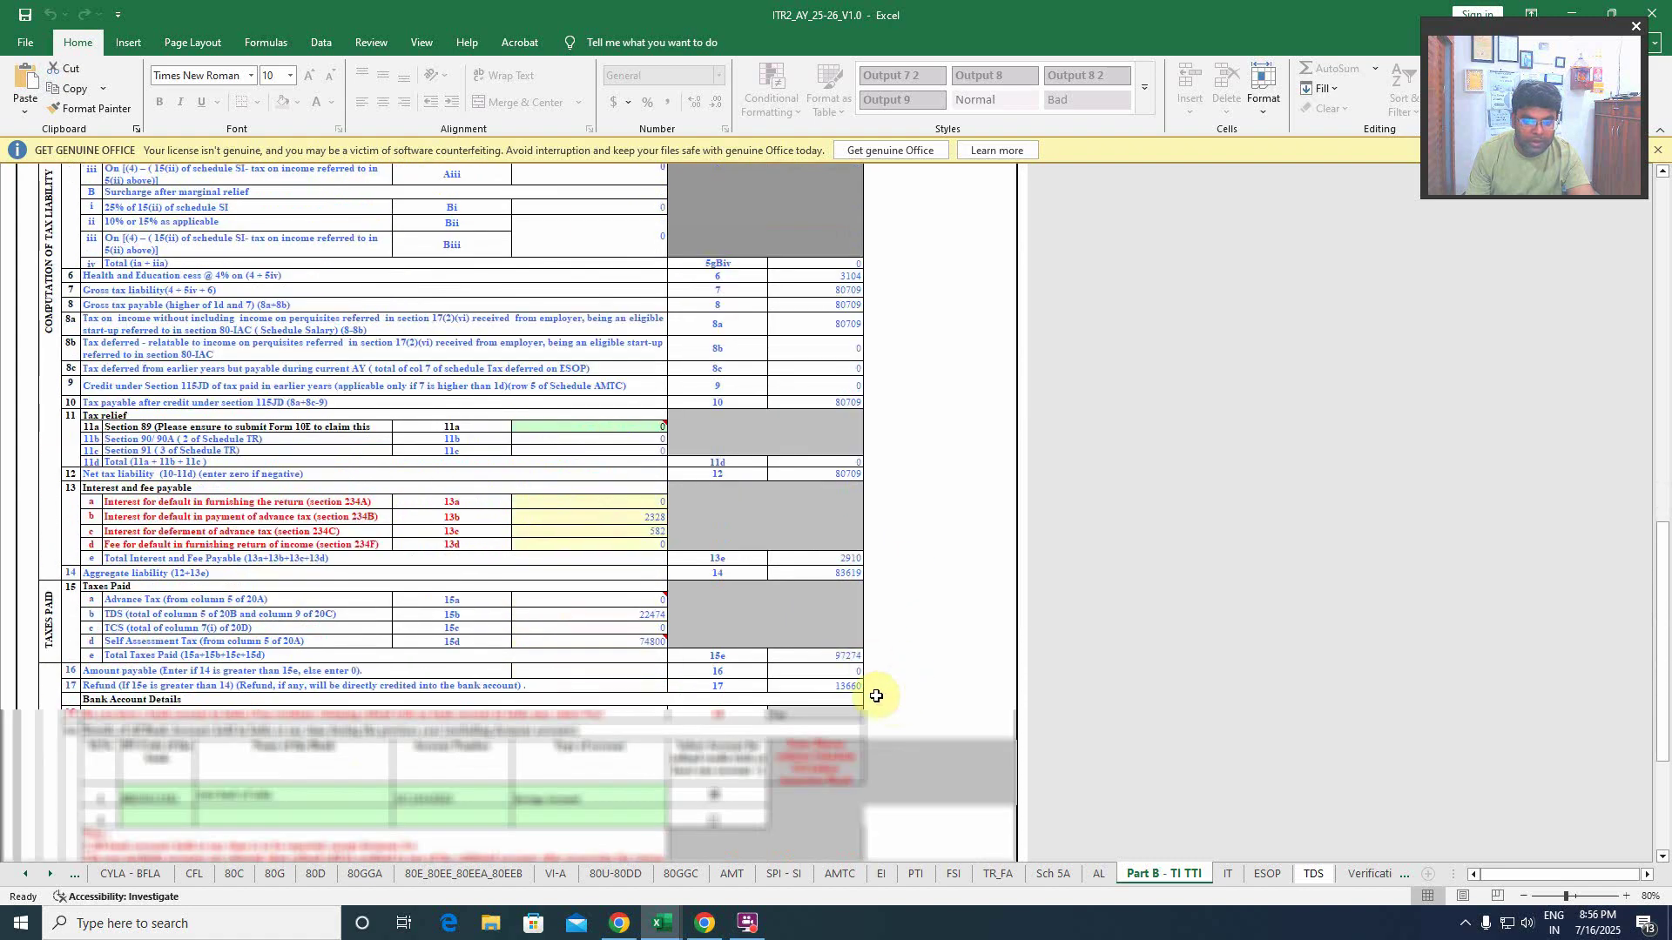
left_click(843, 687)
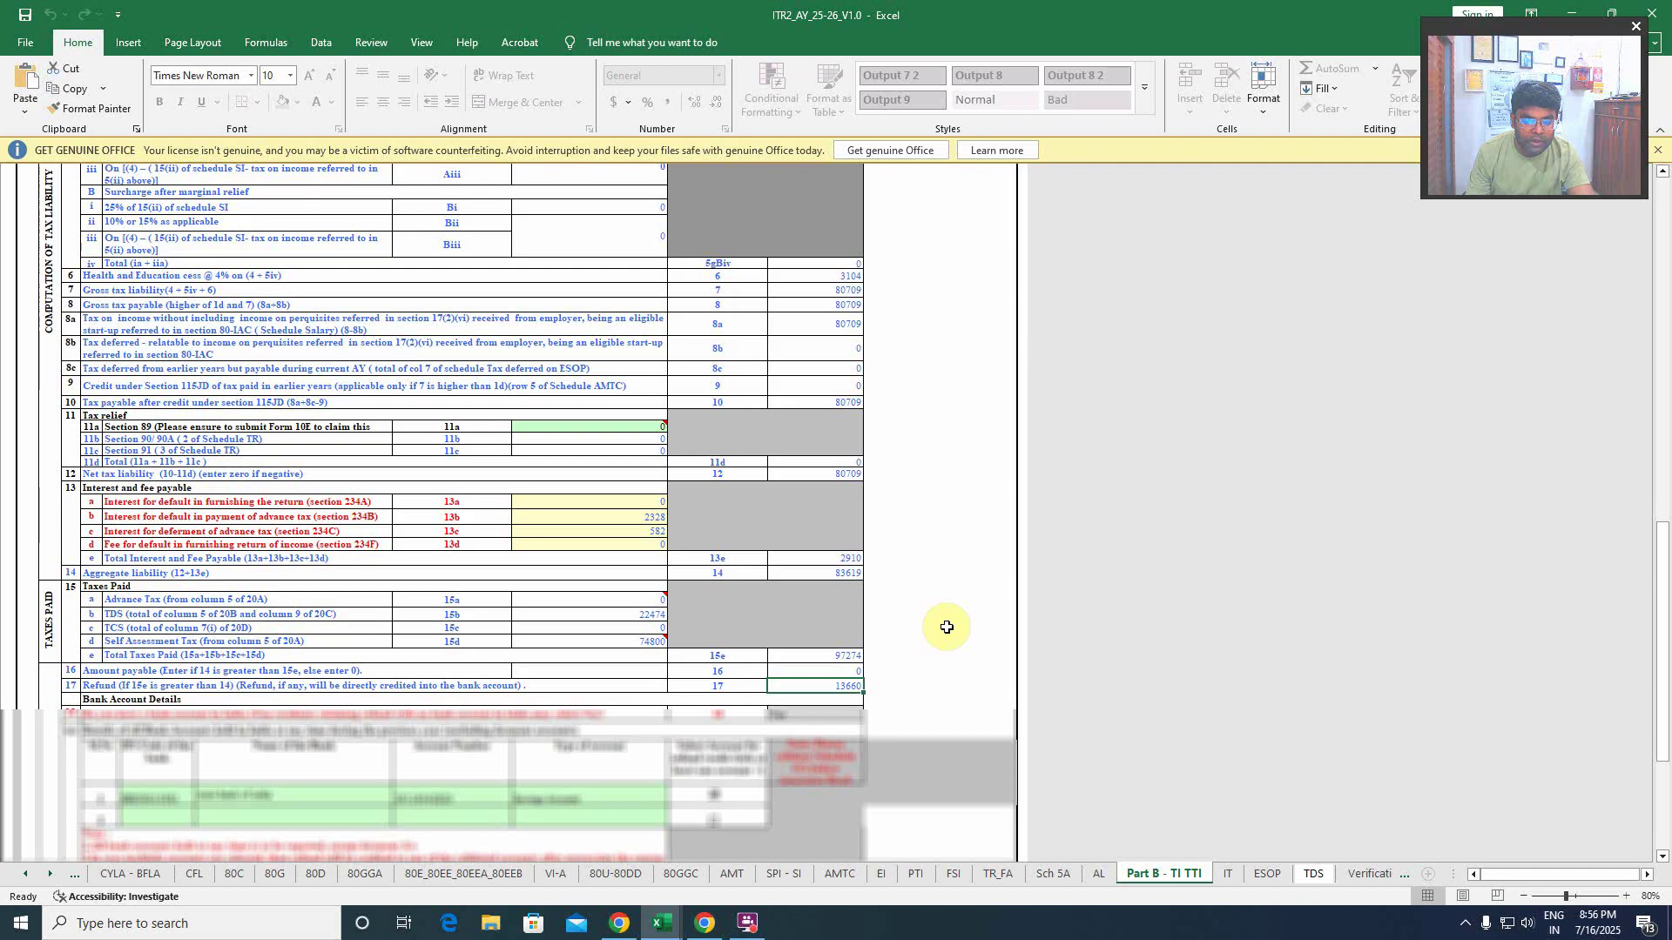
scroll(946, 627, "up", 15)
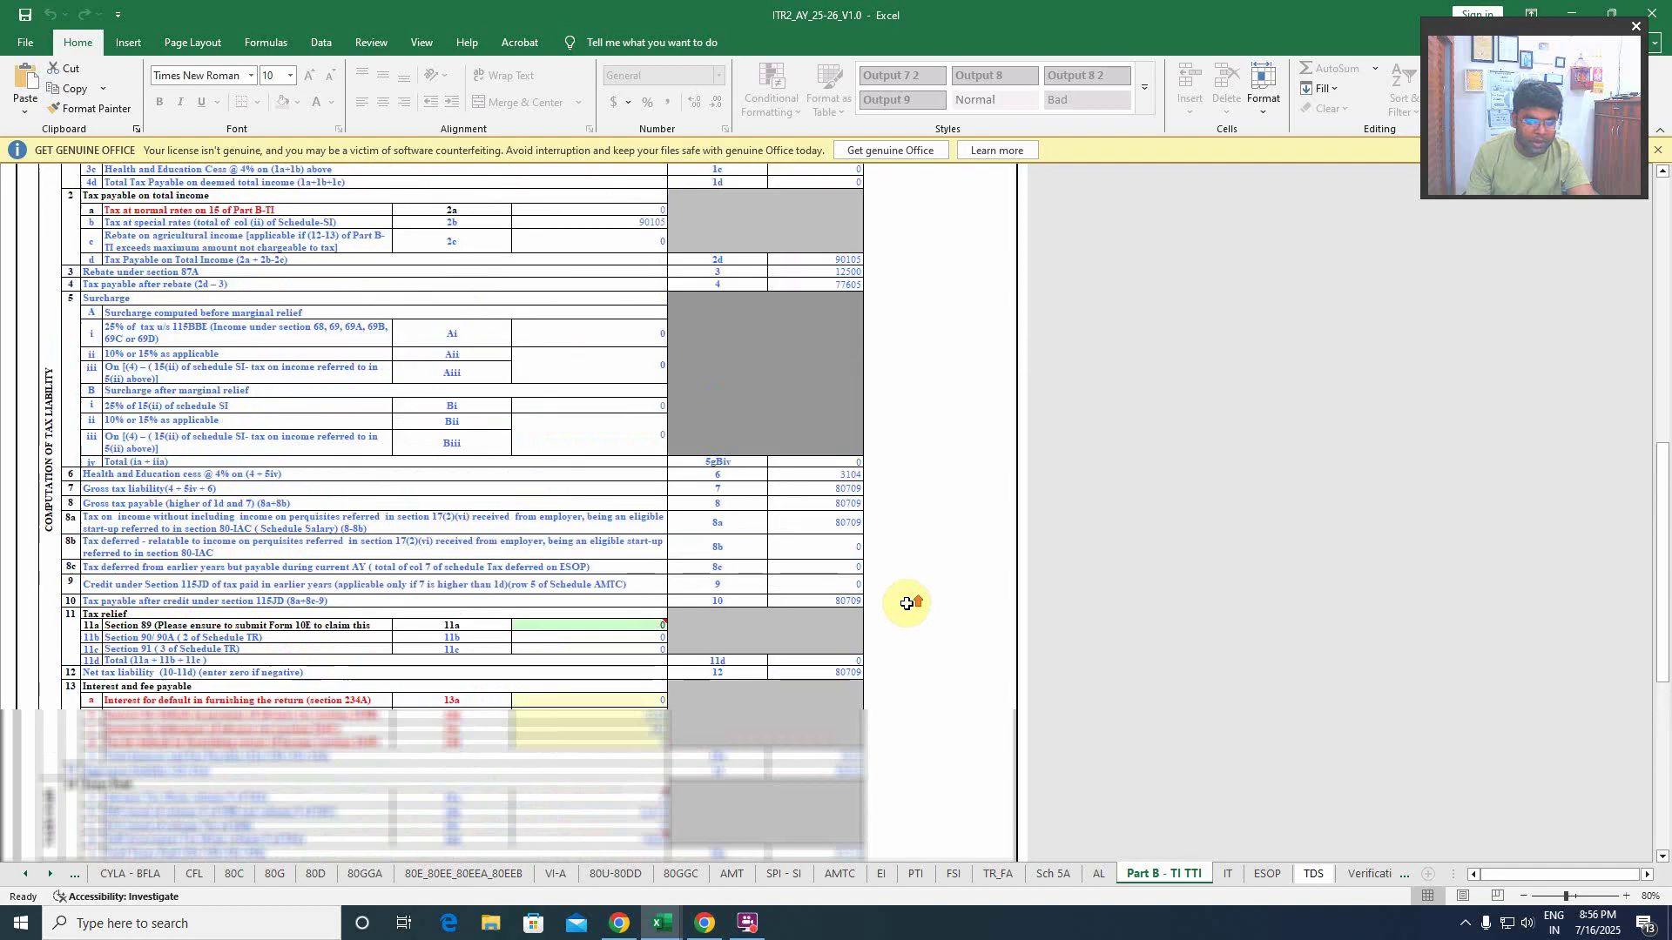
scroll(902, 594, "up", 6)
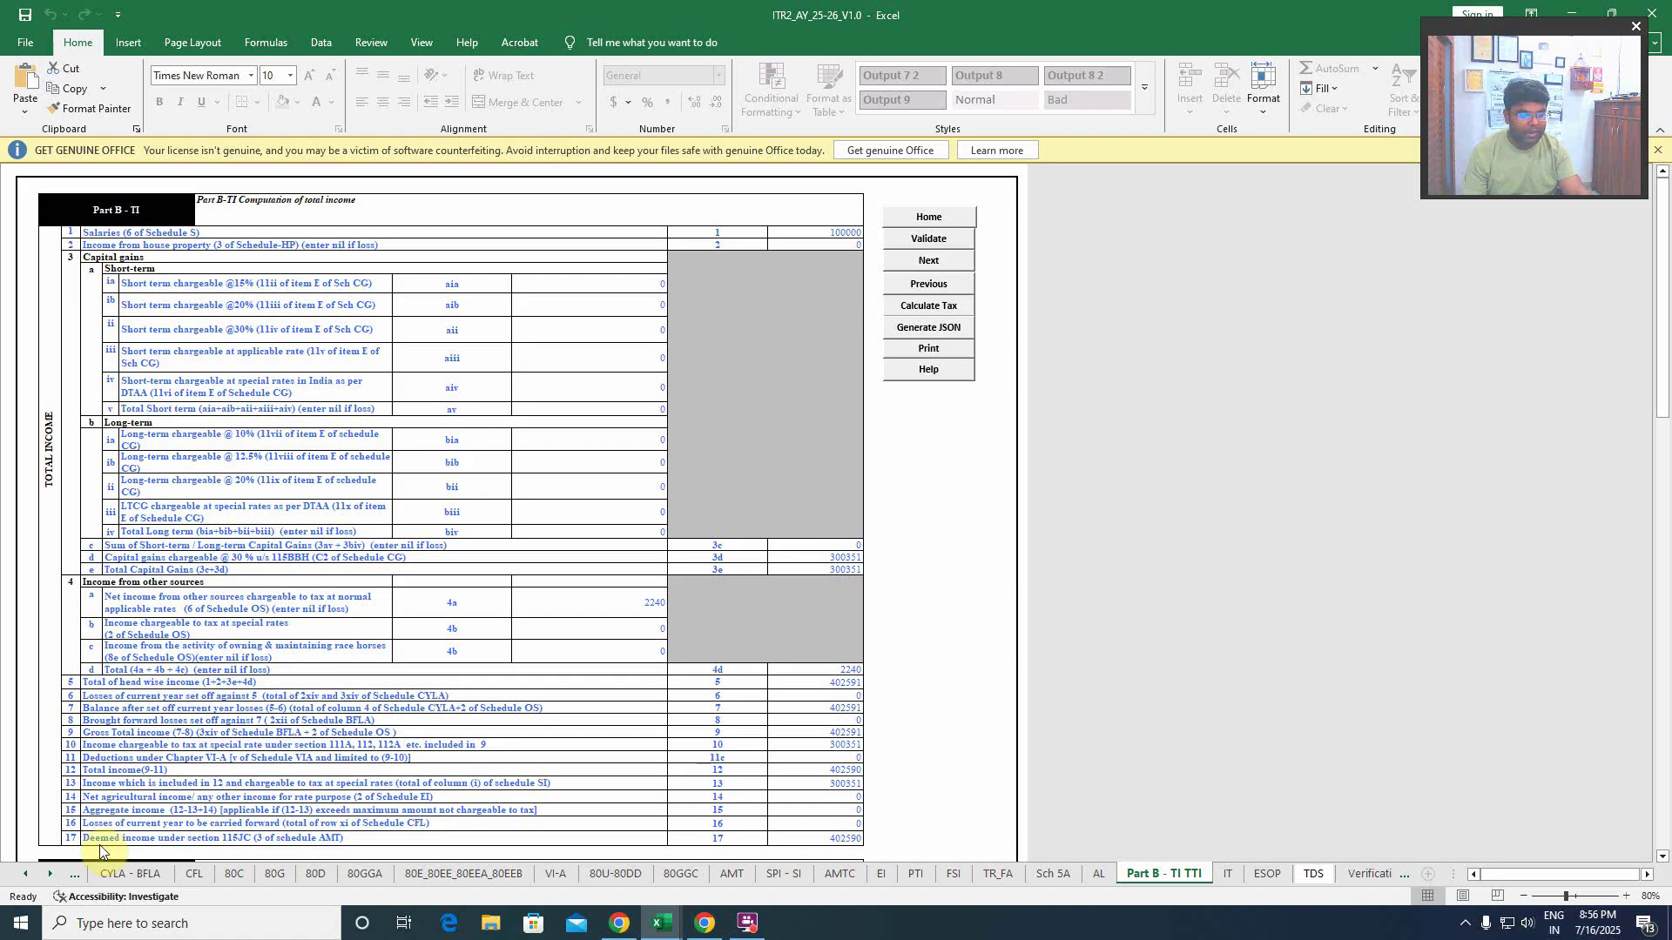
- Generate the return's JSON from the PART A - General sheet, accept the notices and save the JSON from the SUMMARY sheet
left_click(40, 870)
left_click(197, 873)
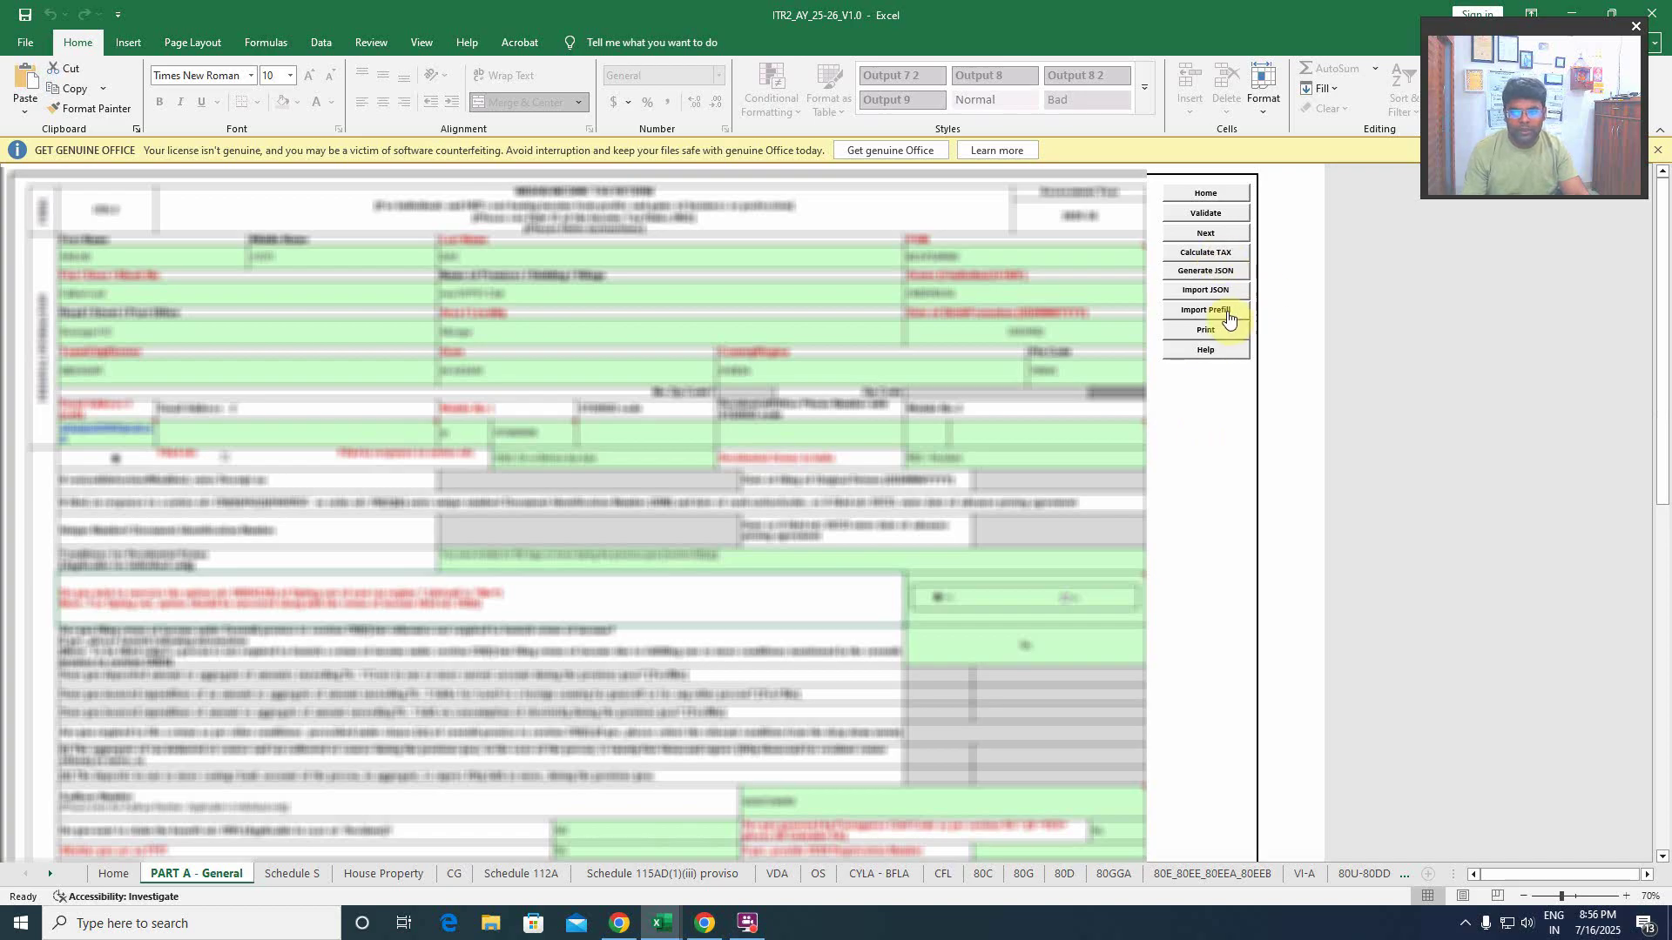
left_click(1216, 274)
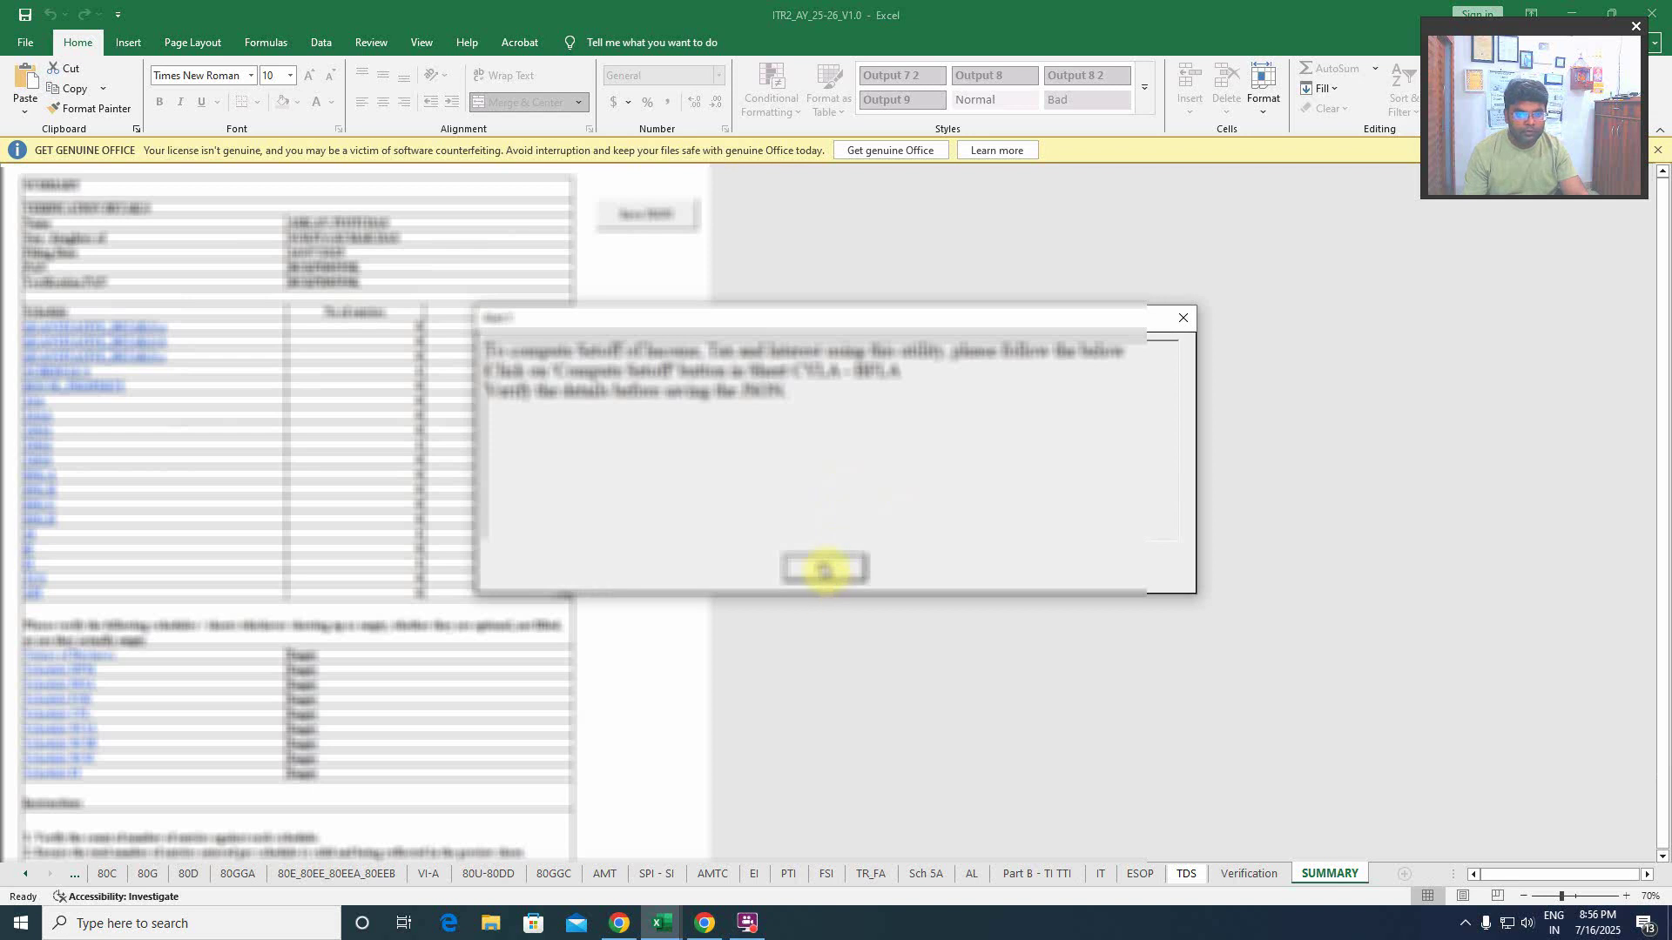
left_click(824, 571)
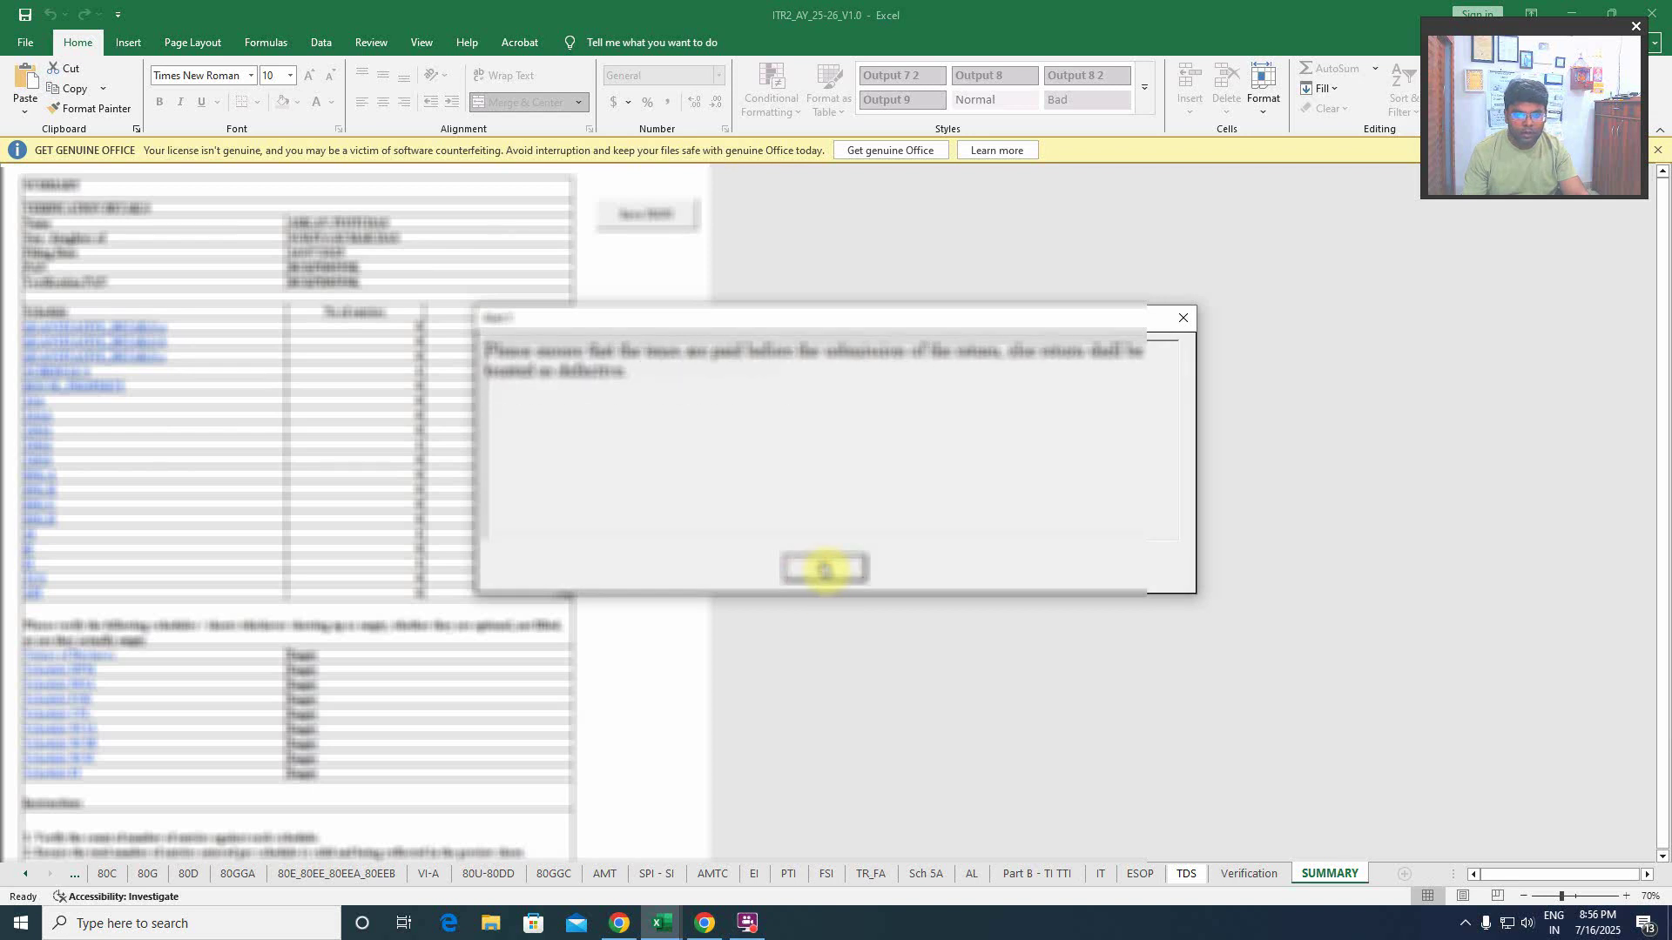
left_click(824, 570)
left_click(823, 557)
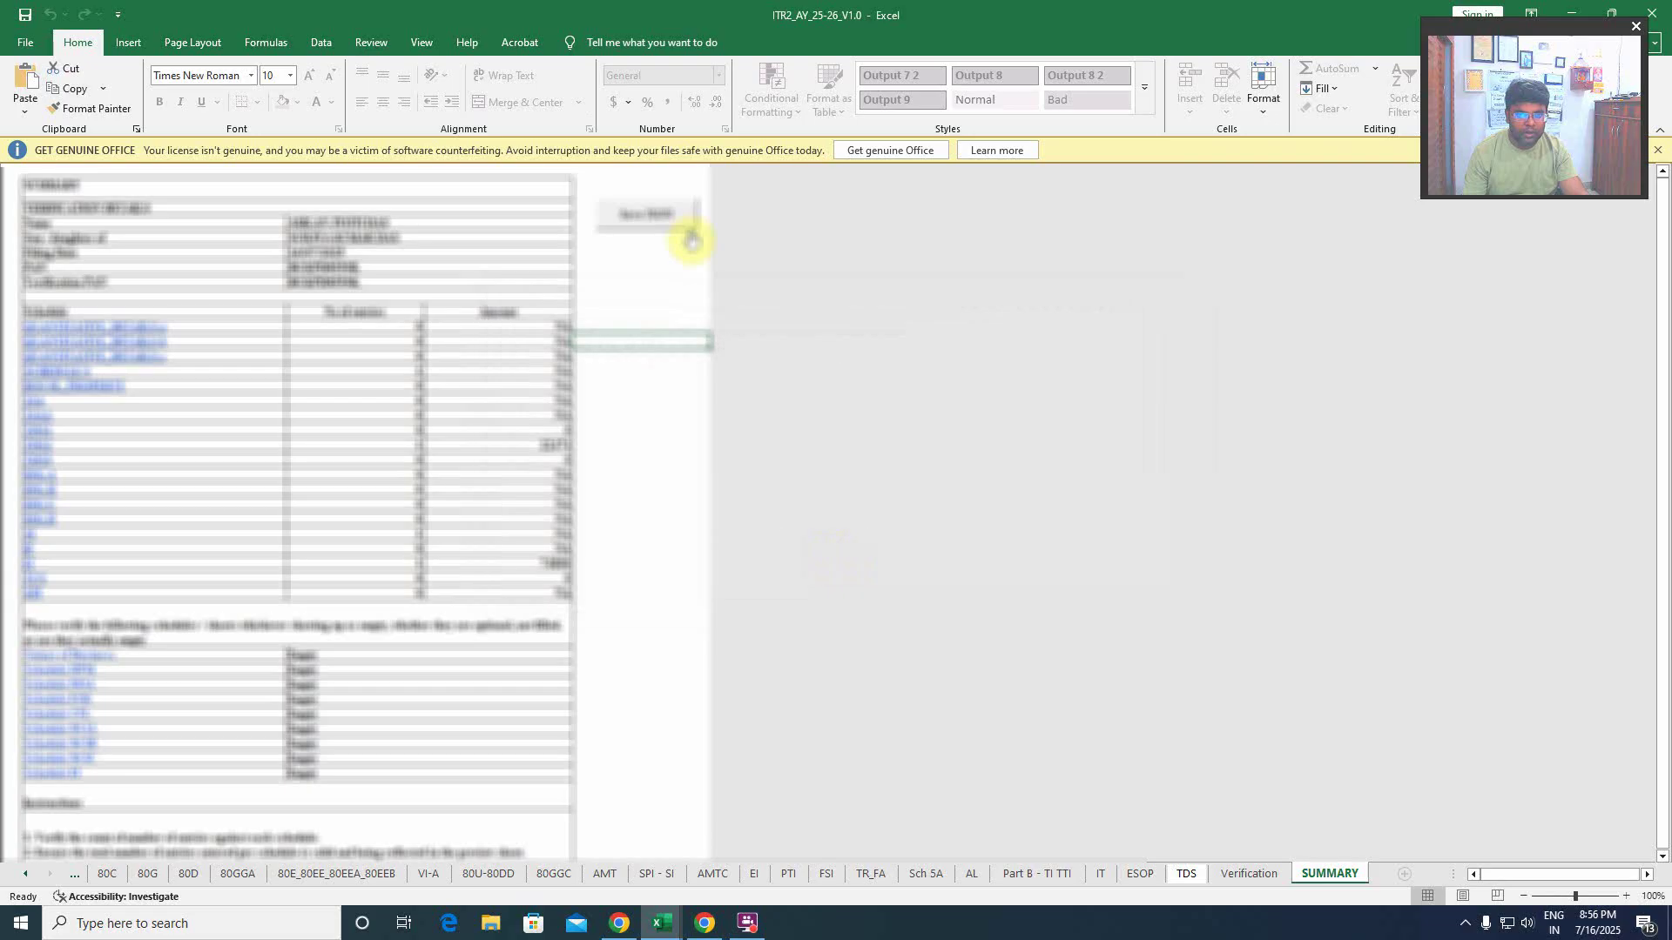
left_click(649, 219)
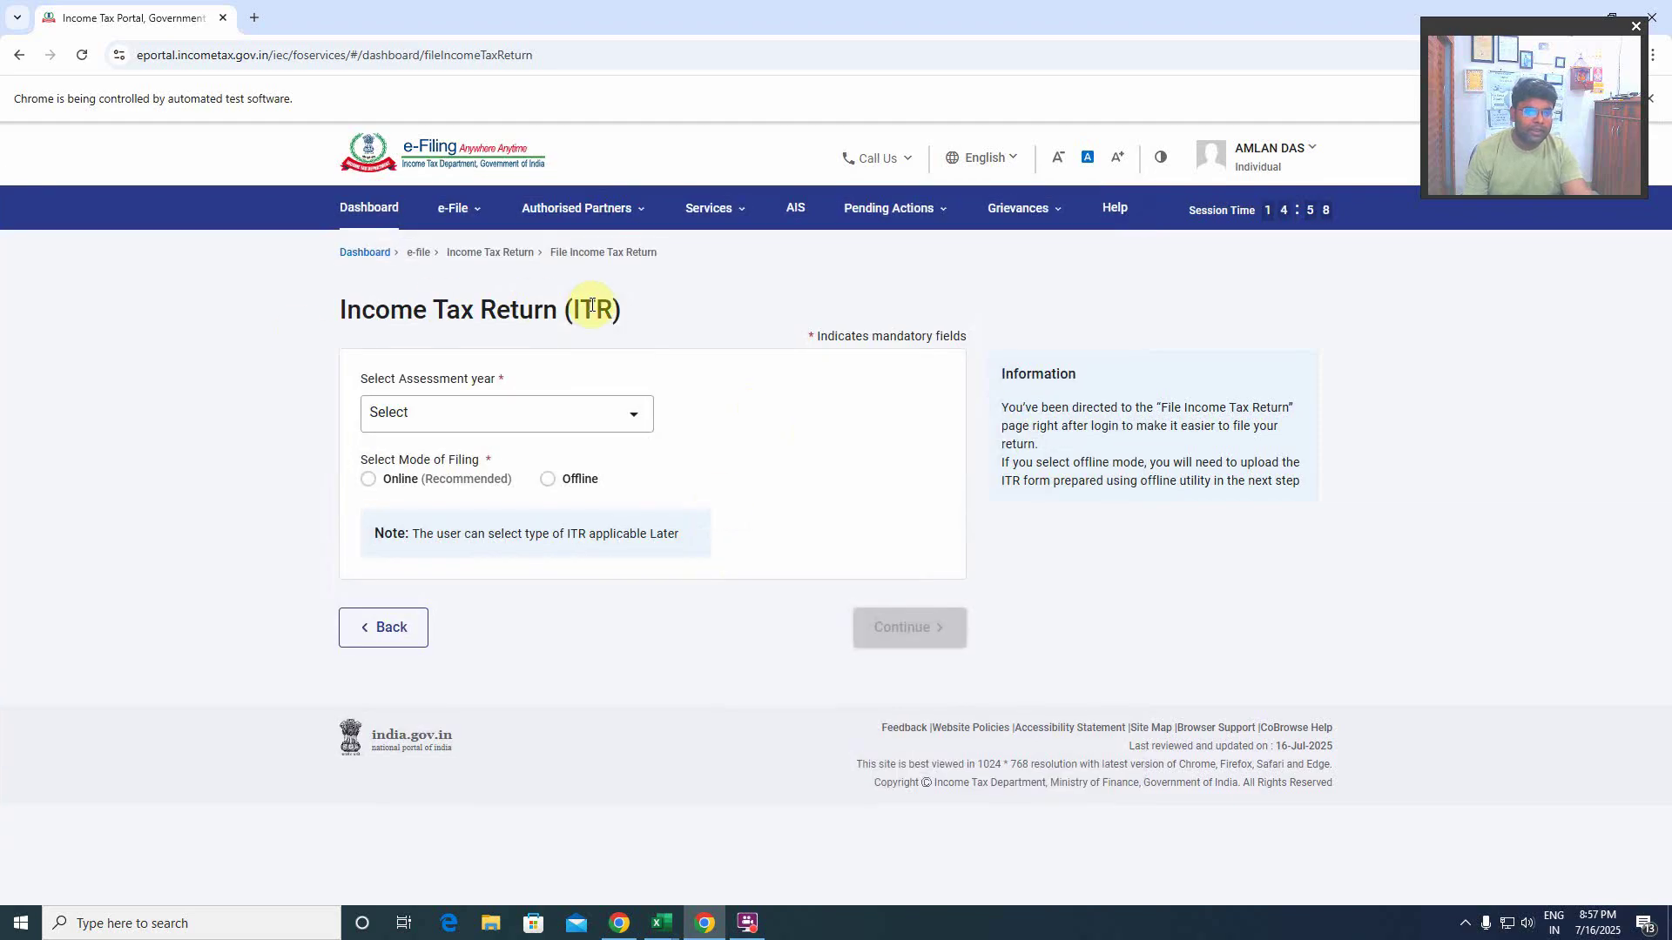
left_click(481, 214)
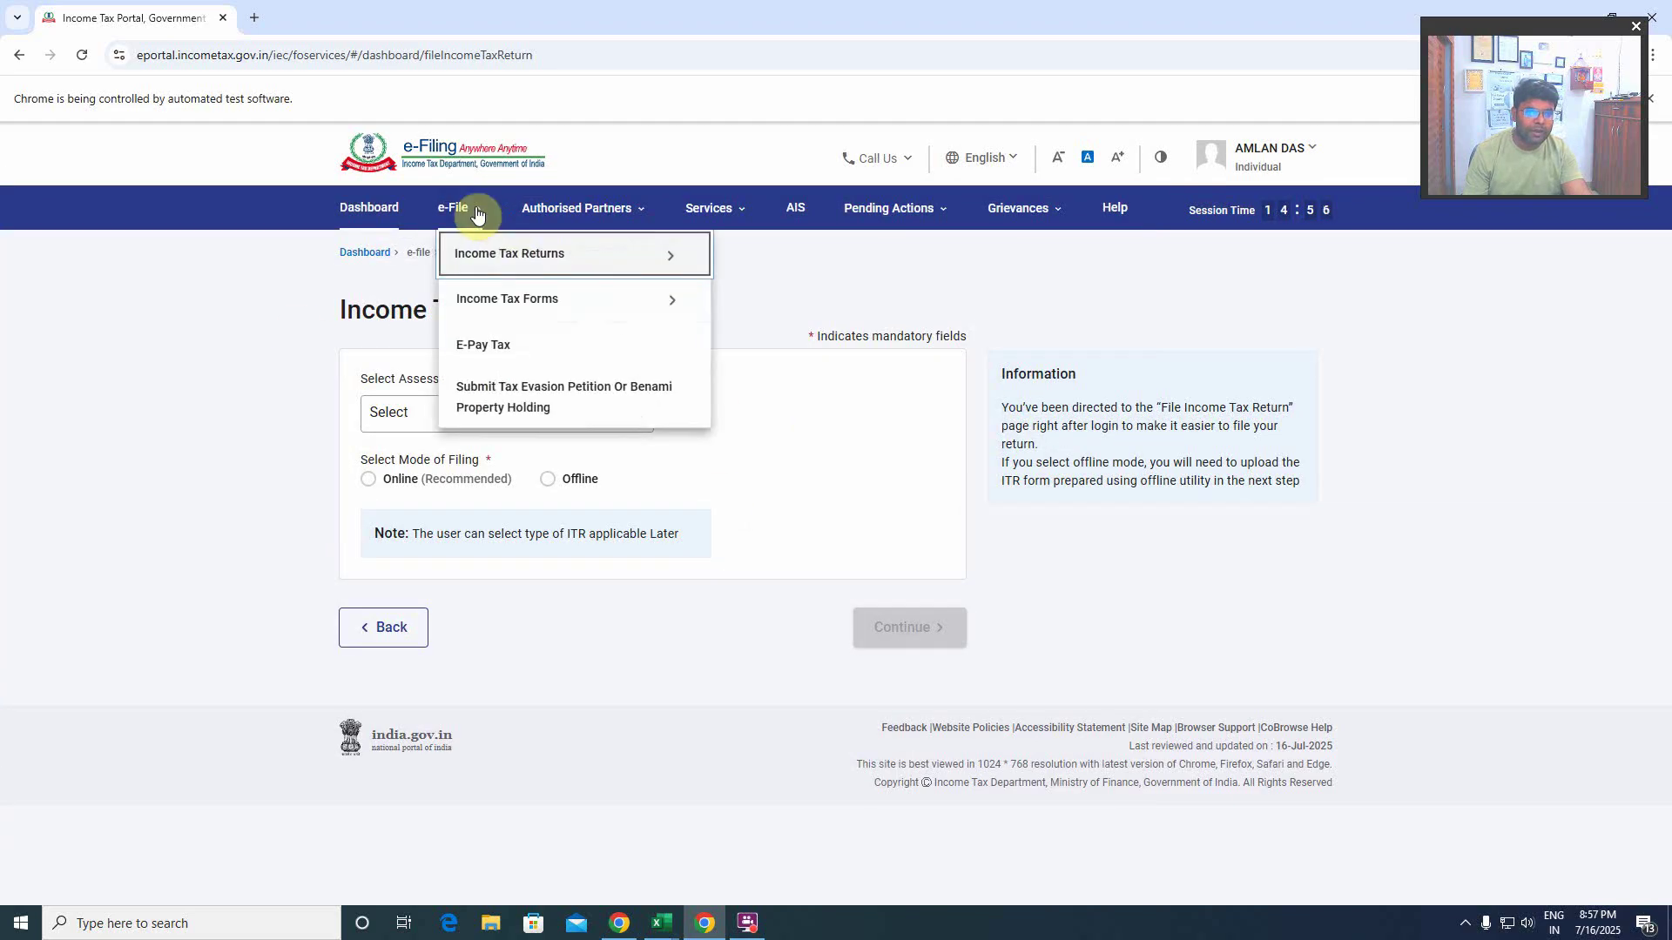
mouse_move(566, 252)
left_click(771, 554)
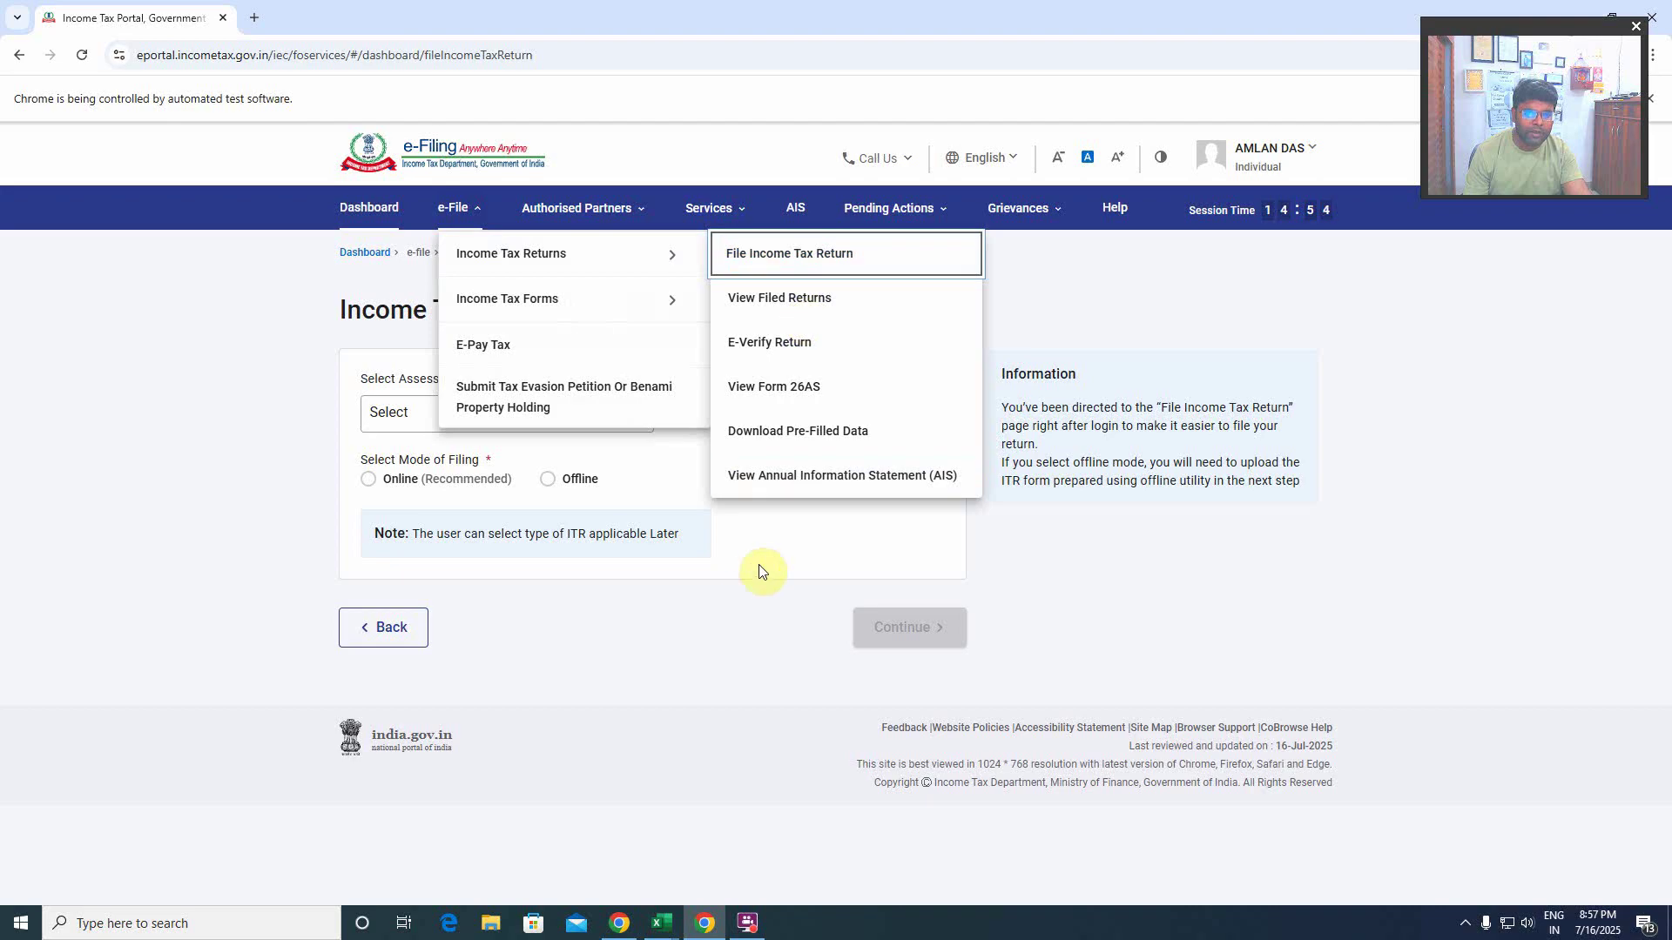
- Set the income tax return's assessment year to 2025-26 (Current A.Y.) and its mode of filing to Offline
left_click(523, 421)
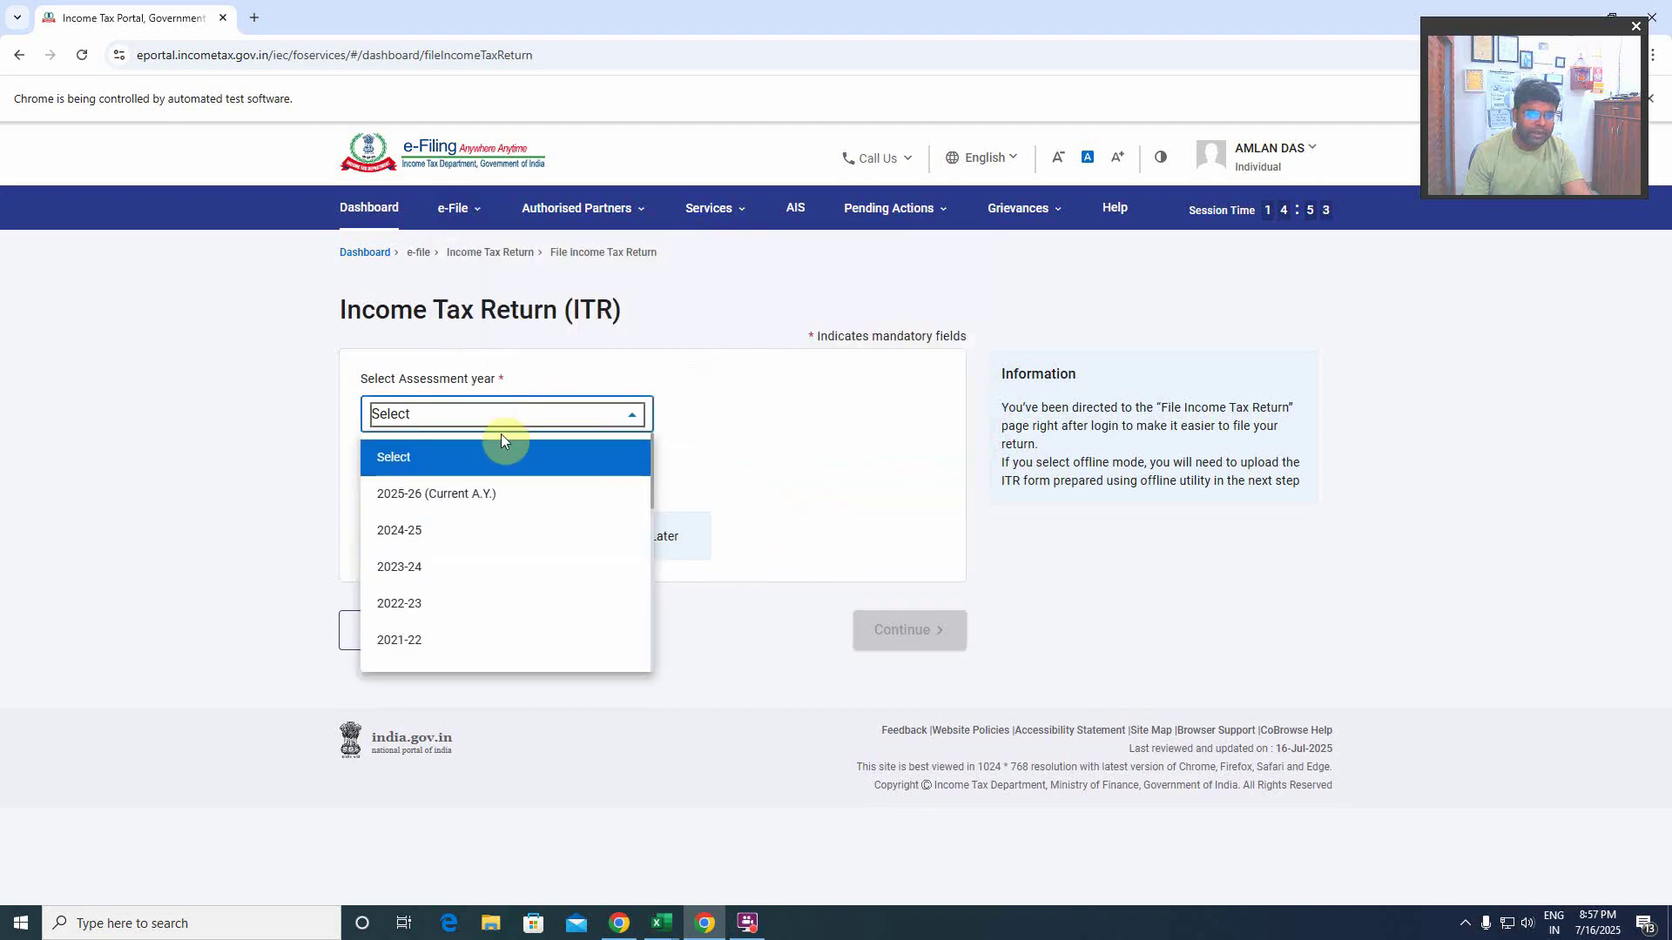
left_click(452, 490)
left_click(723, 460)
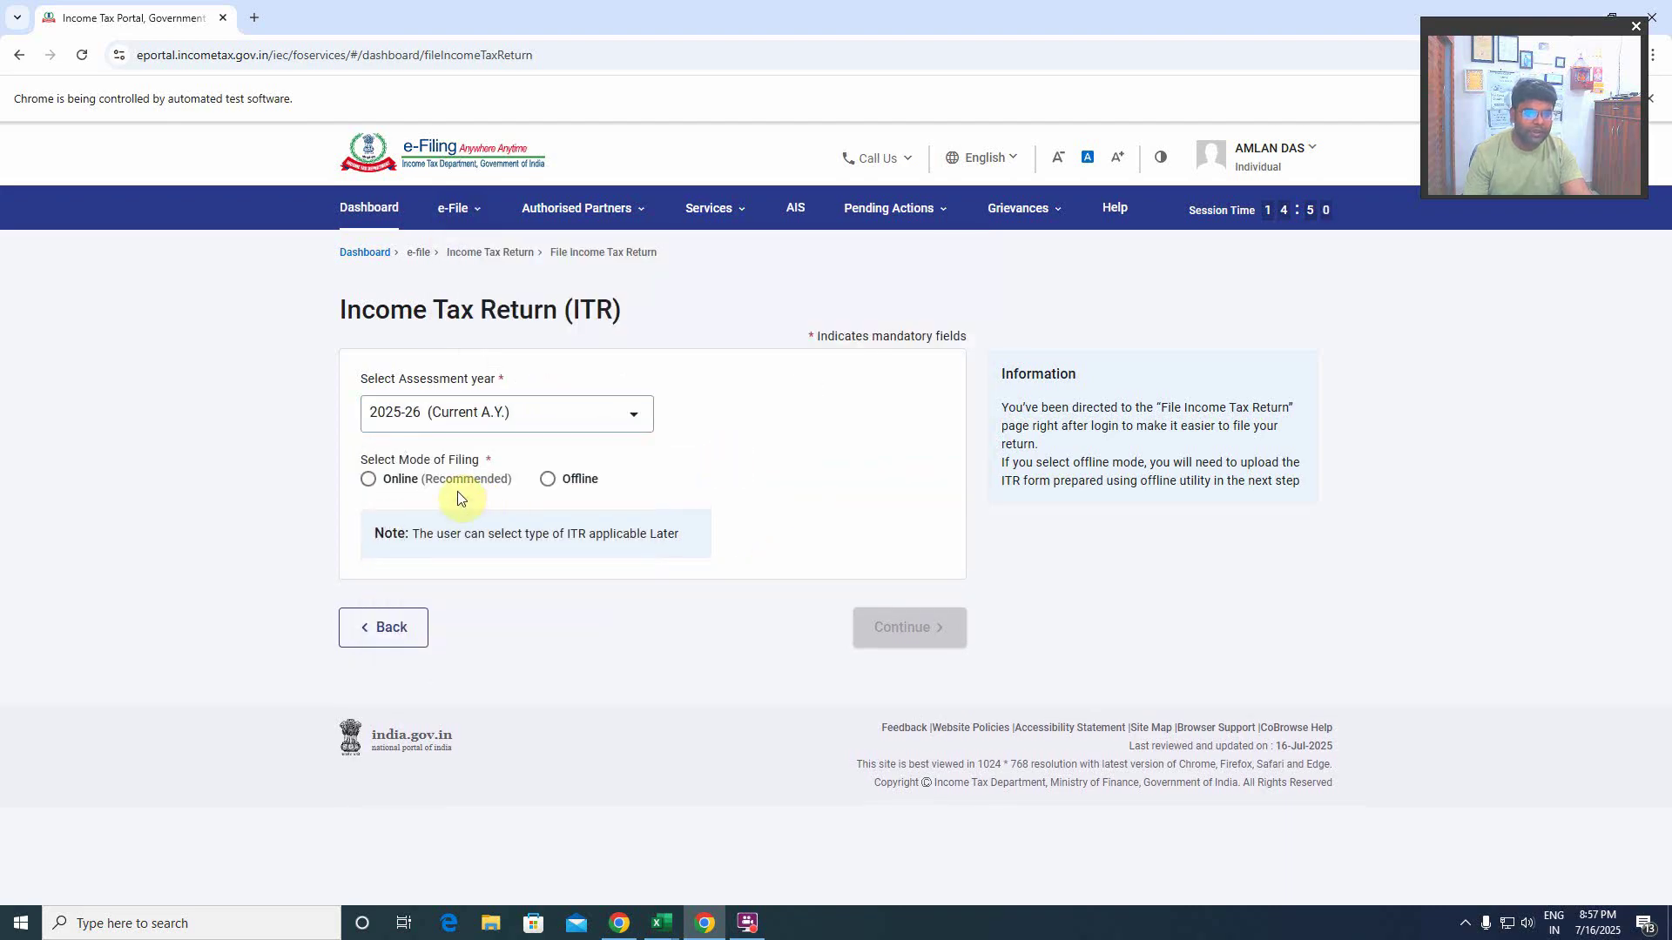
left_click(547, 479)
- Choose 139(1) - Original Return, answer No to the audit question, select ITR-2 and continue to the upload page
left_click(501, 571)
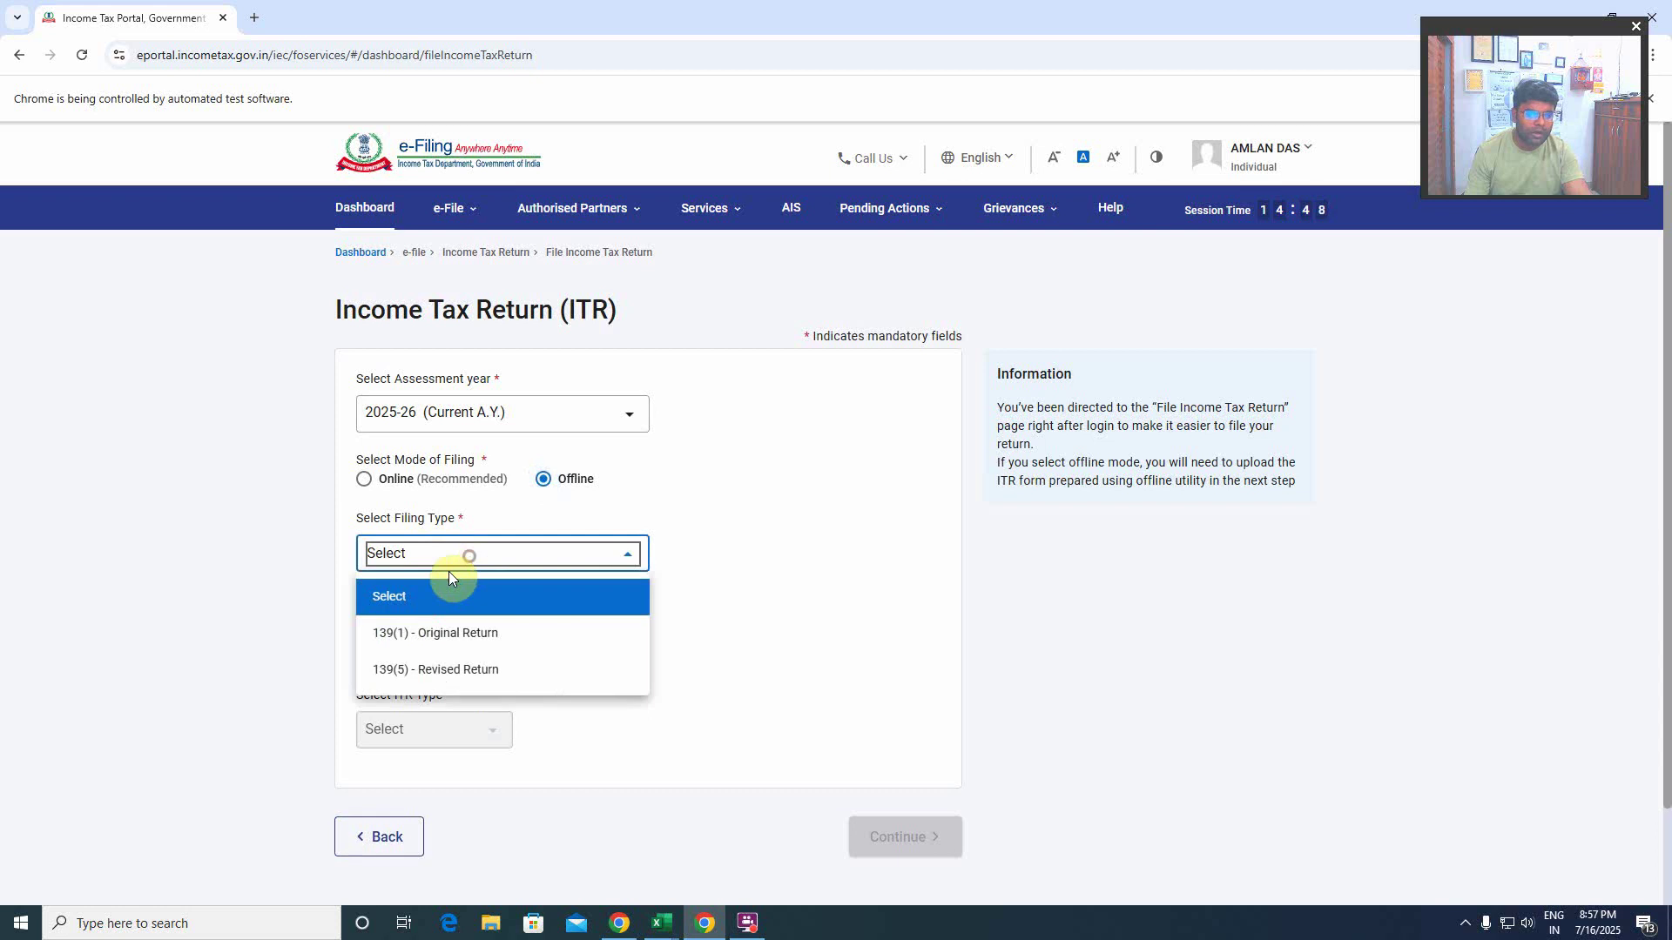
left_click(421, 639)
left_click(484, 655)
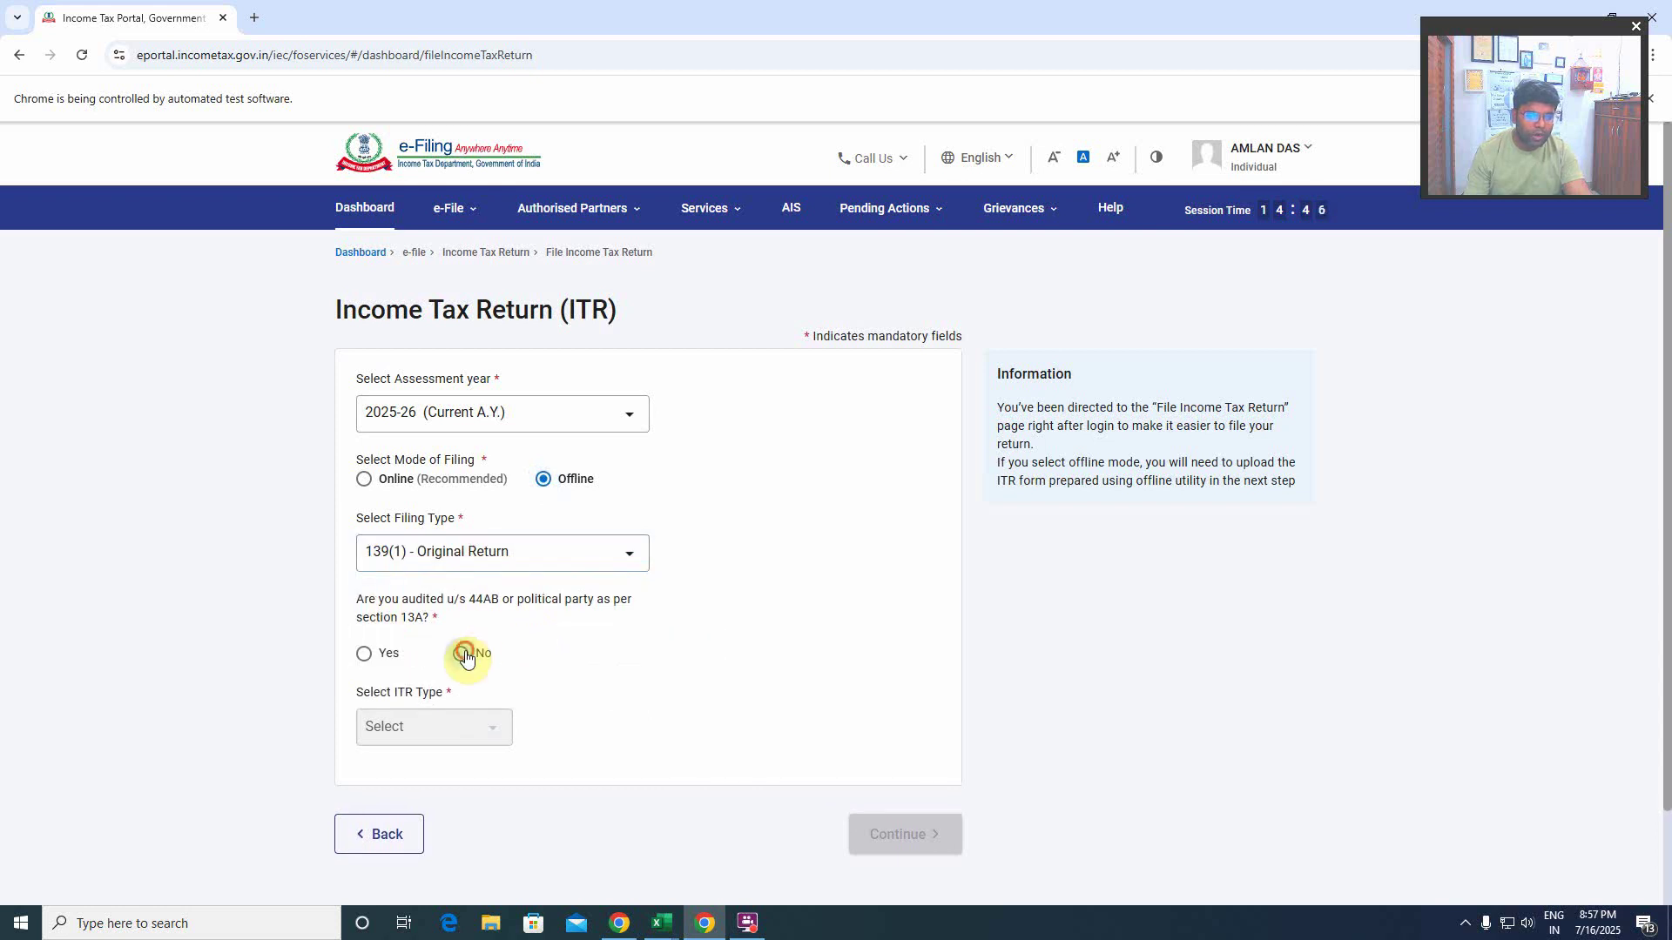
left_click(455, 731)
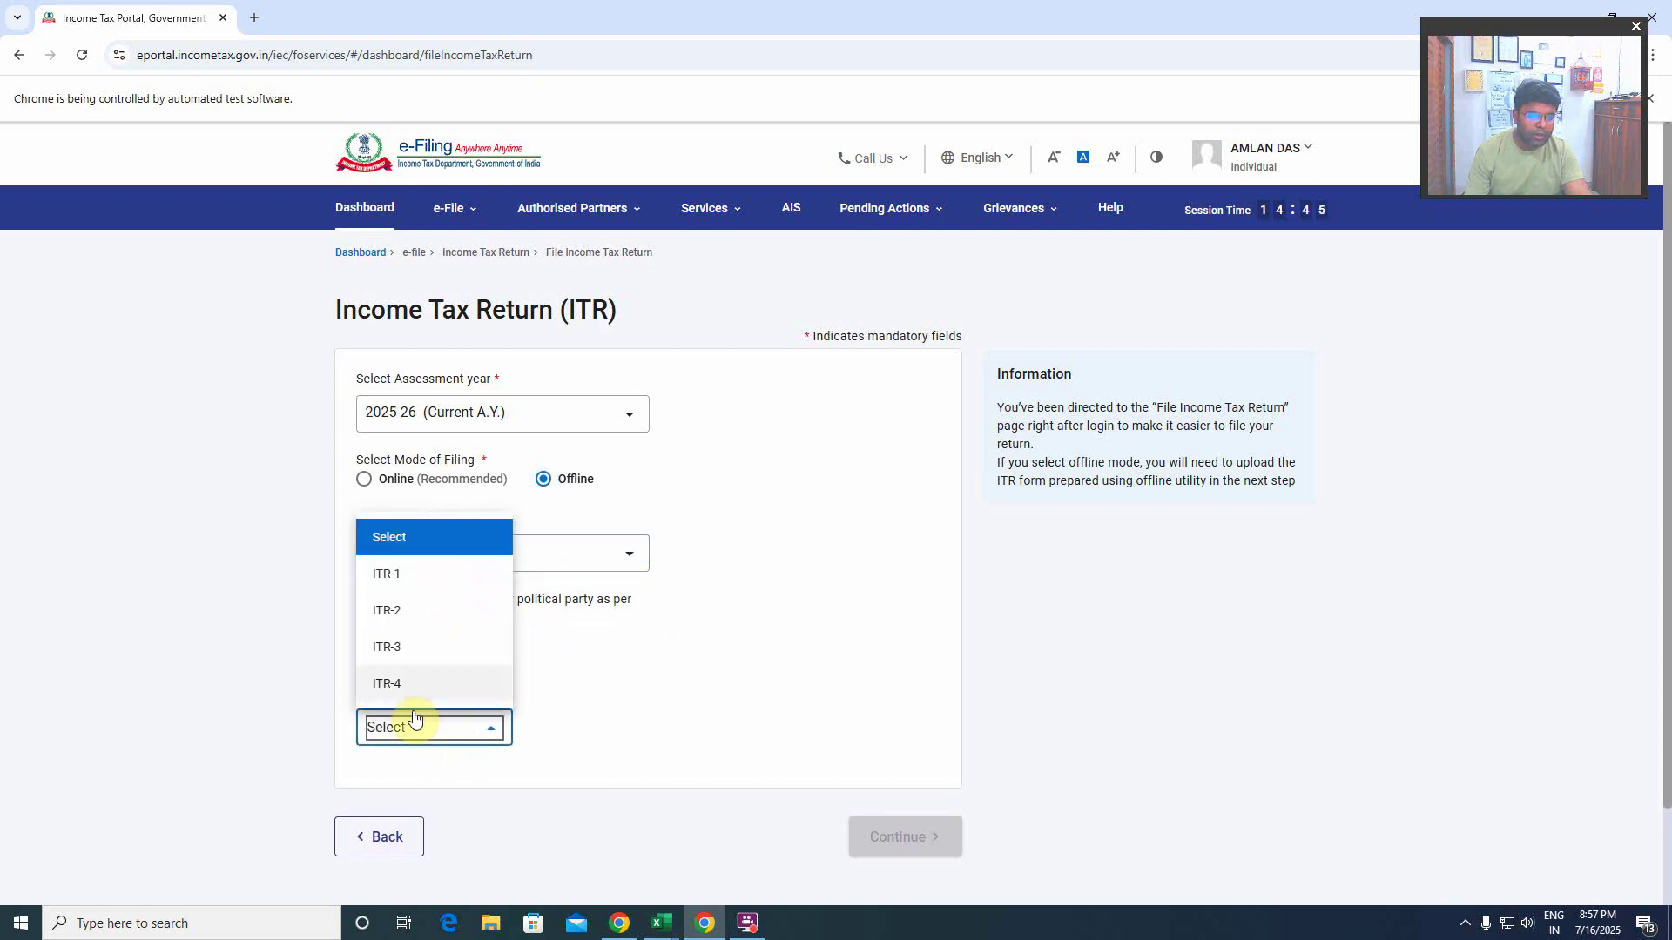
left_click(389, 611)
left_click(903, 834)
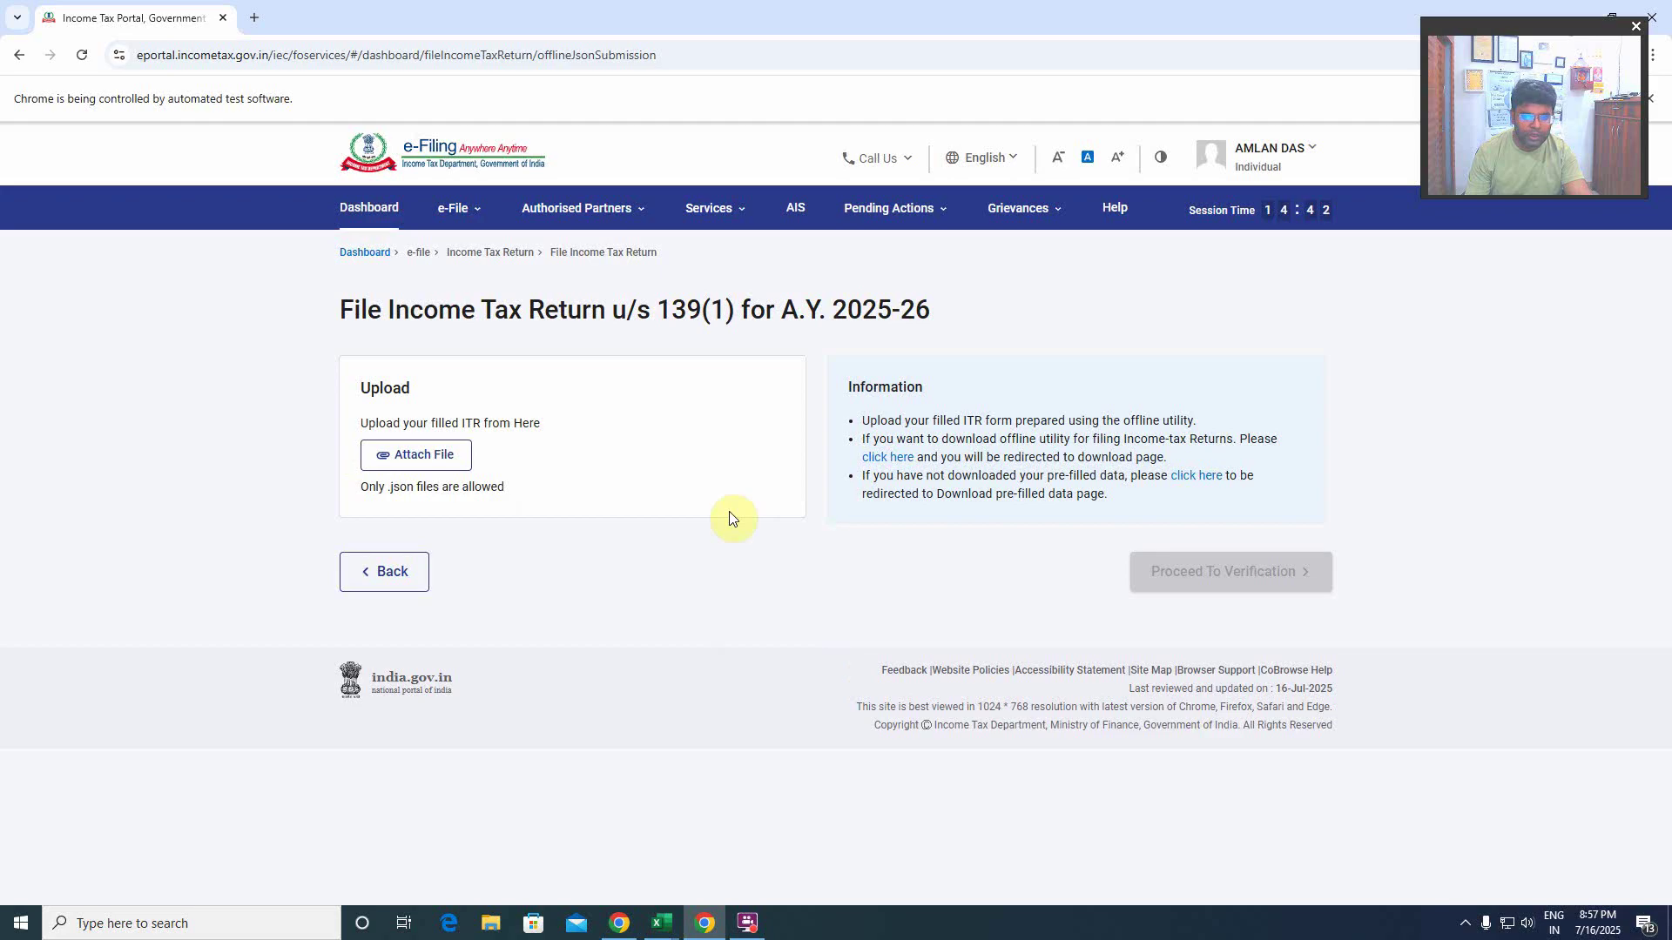